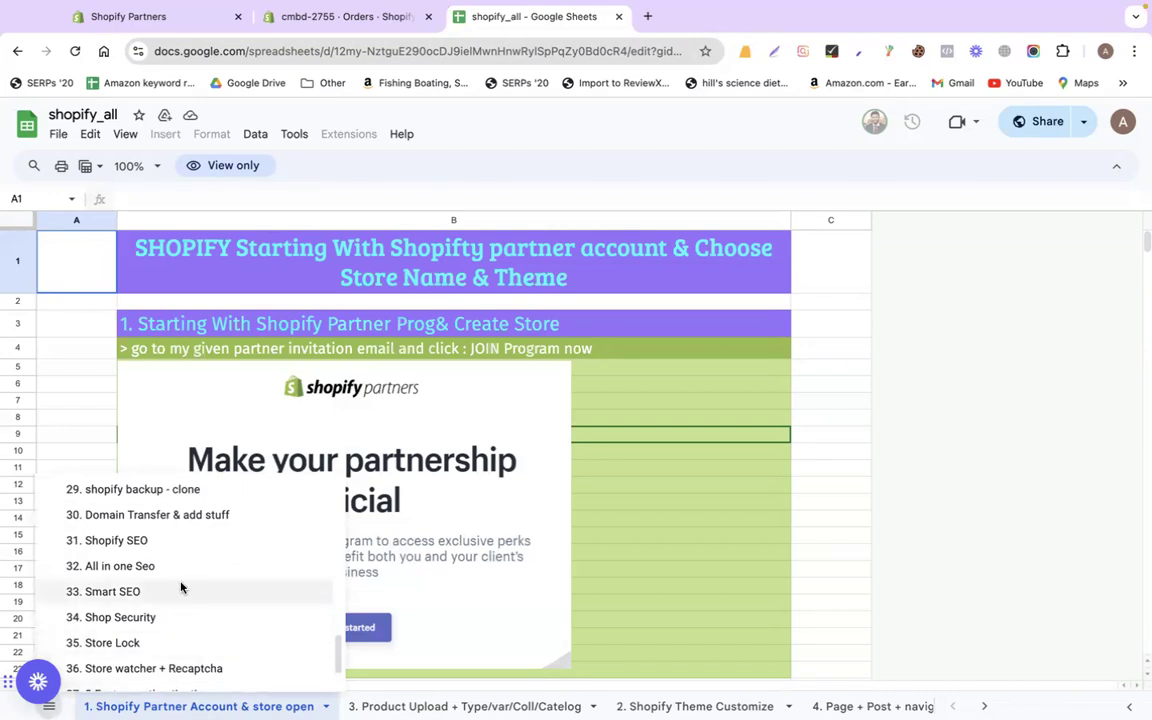
Switch the shopify_all workbook to its '31. Shopify SEO' sheet and reload the page
scroll(181, 588, "up", 1)
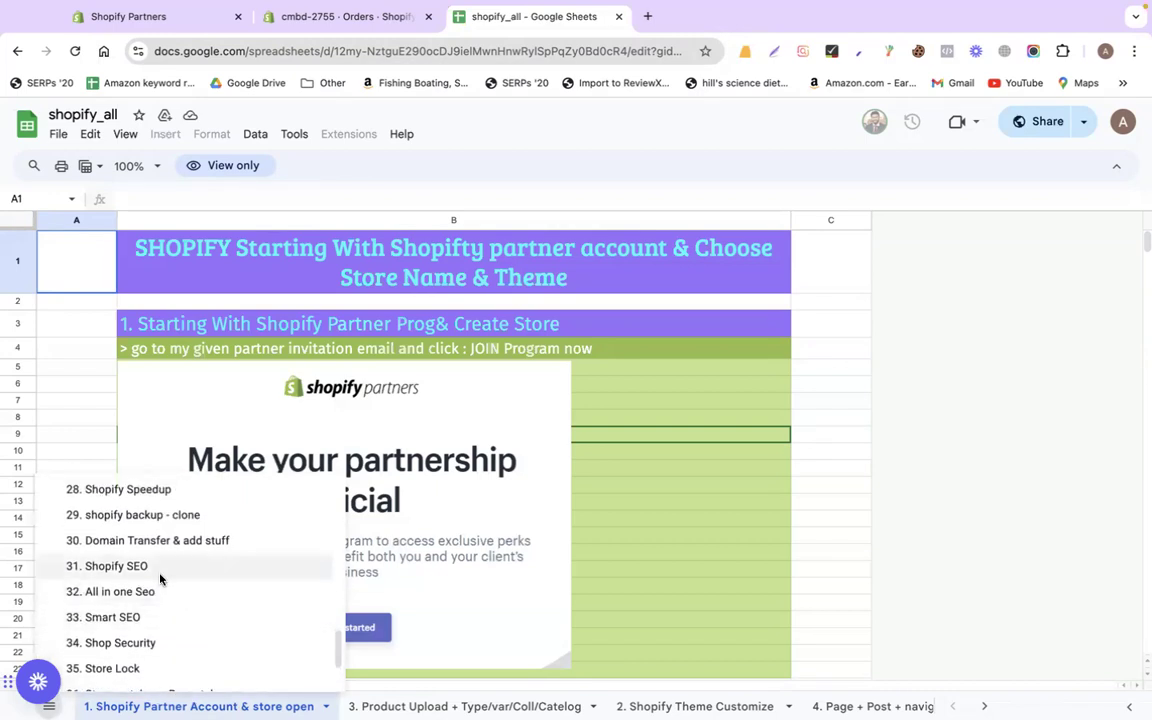
left_click(158, 568)
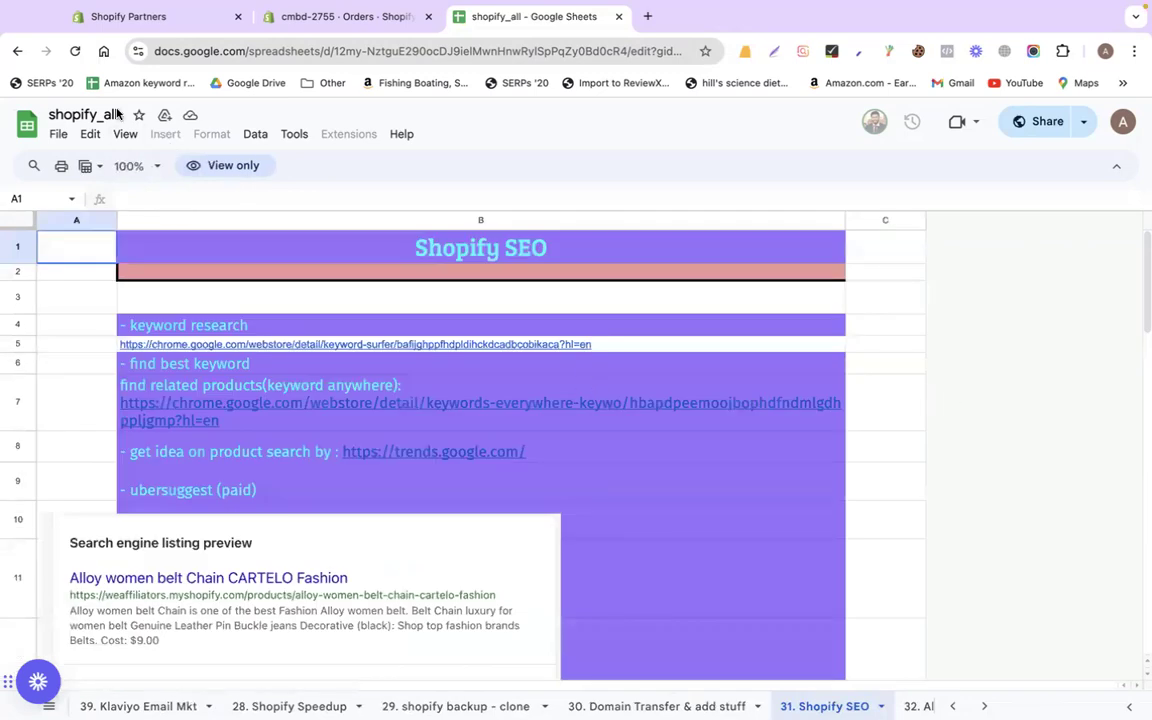
left_click(76, 51)
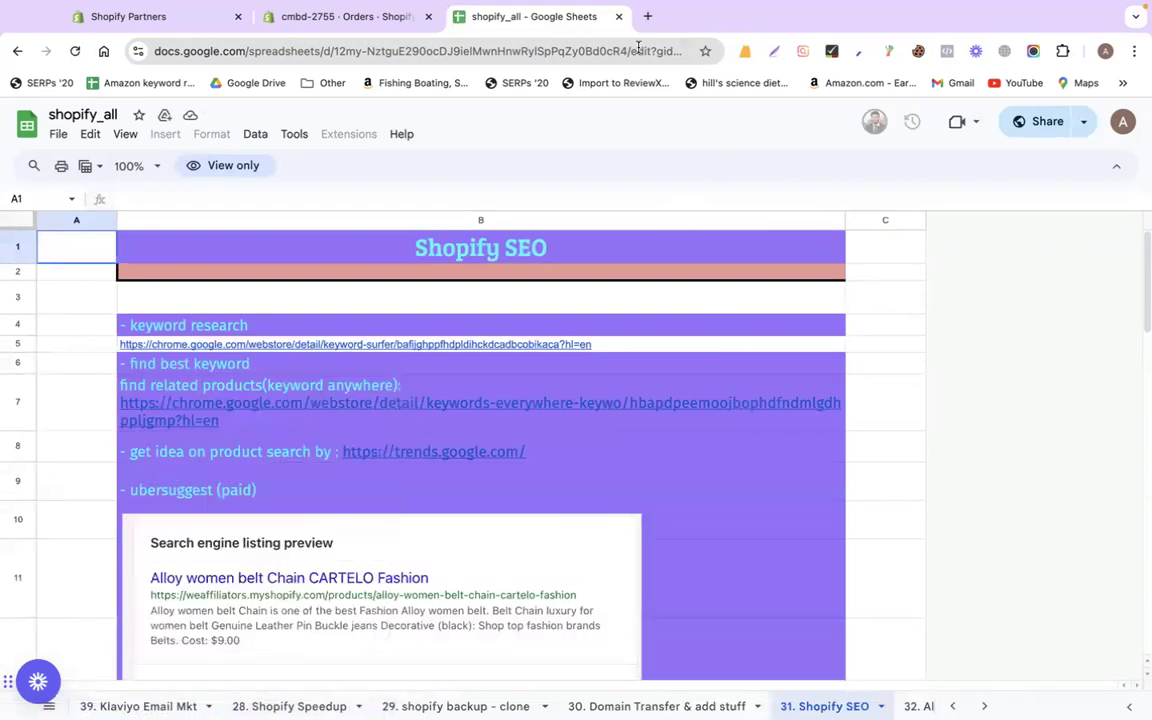
Search Google for 'daraz' in a new tab and decline location sharing
left_click(652, 15)
type("daraz")
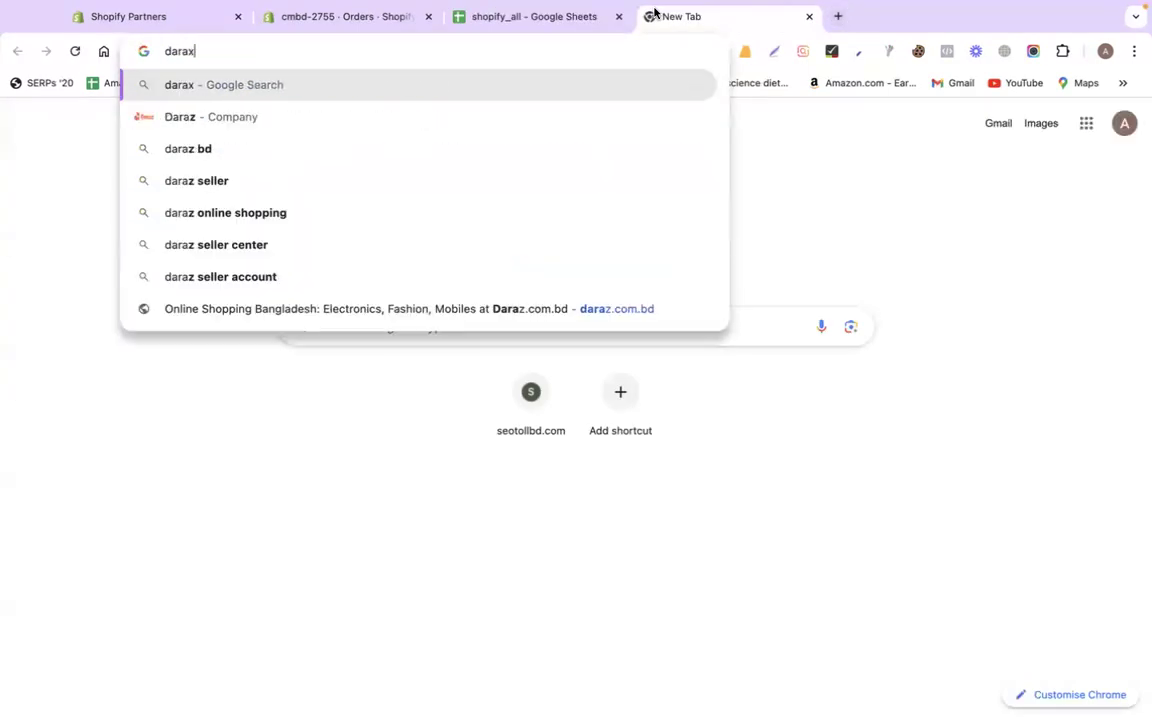
key("Return")
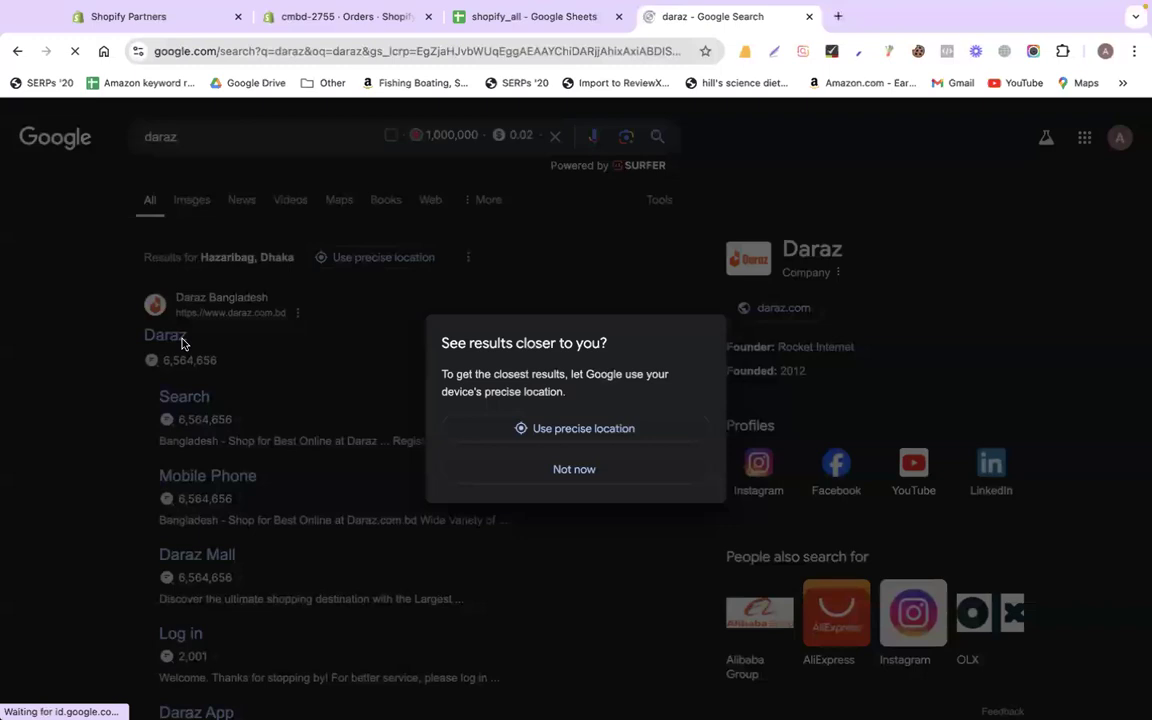
left_click(580, 469)
Search 'talking cactus' to see keyword ideas like 'cactus toy' (480) and 'dancing cactus' (320)
left_click(237, 118)
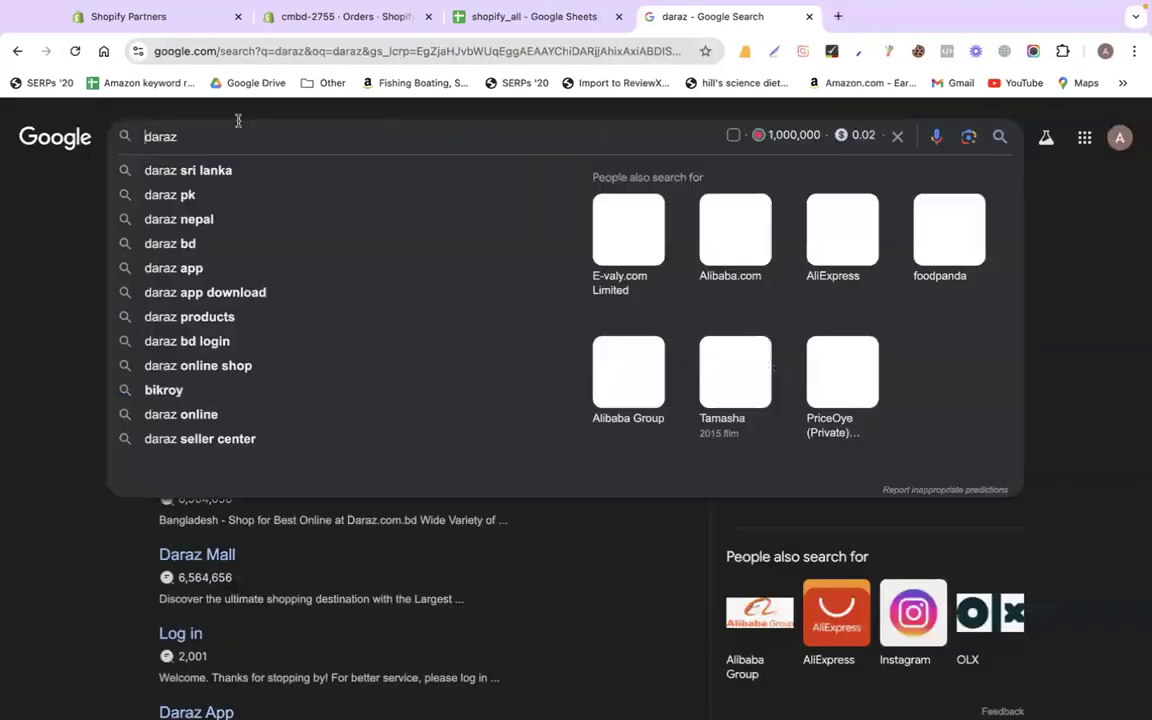
key("super+a")
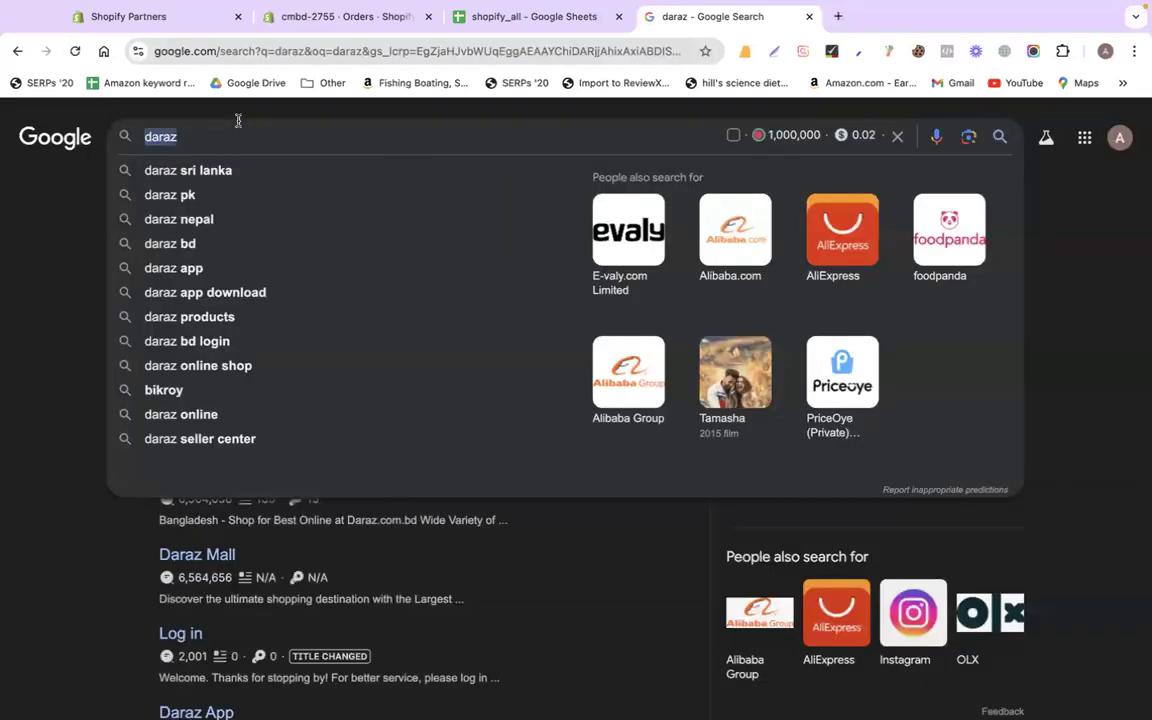
type("talkin")
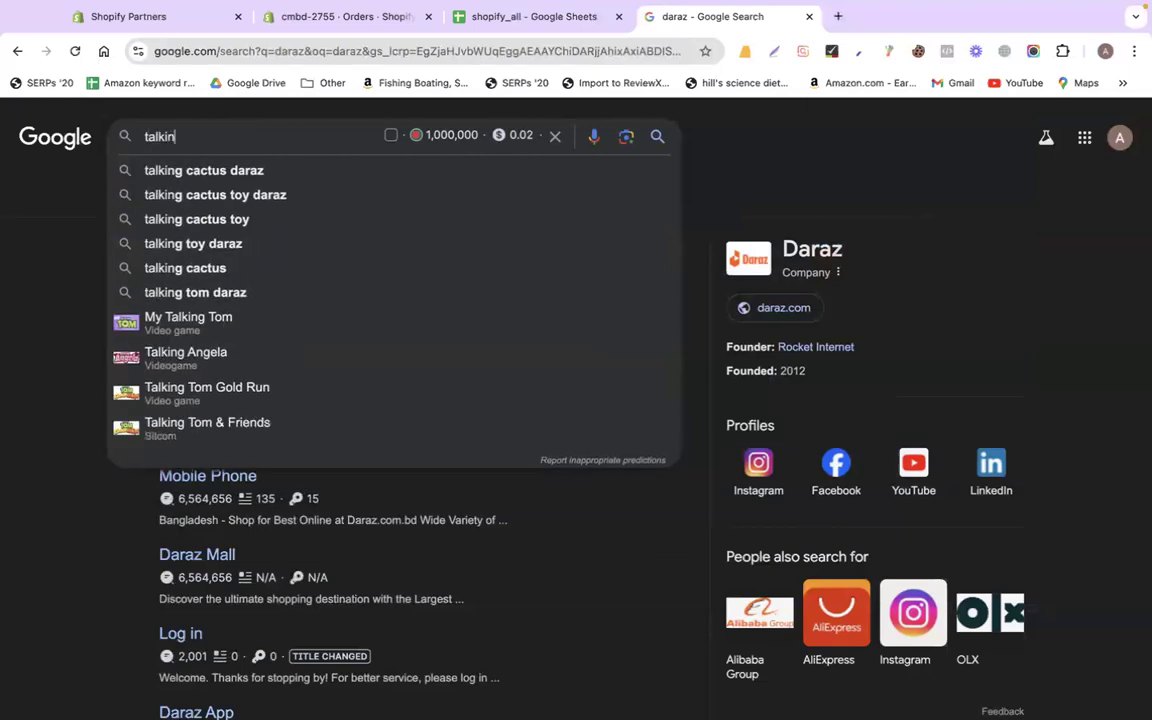
type("g cactus")
key("Return")
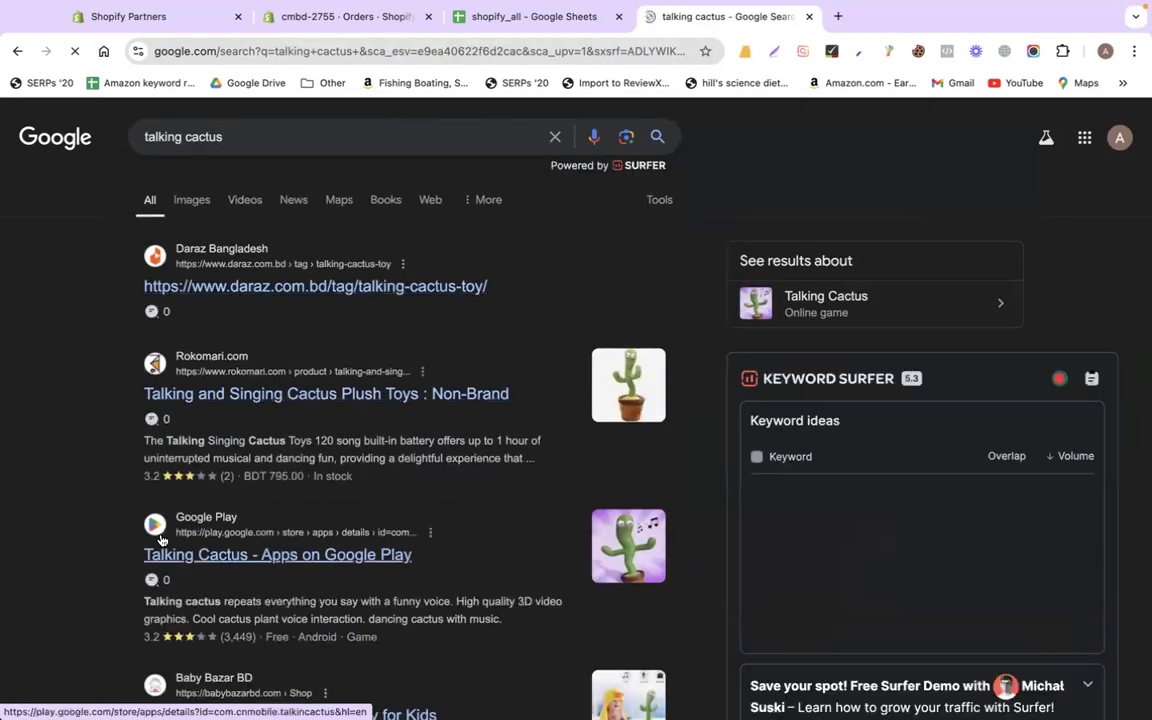
scroll(260, 280, "down", 1)
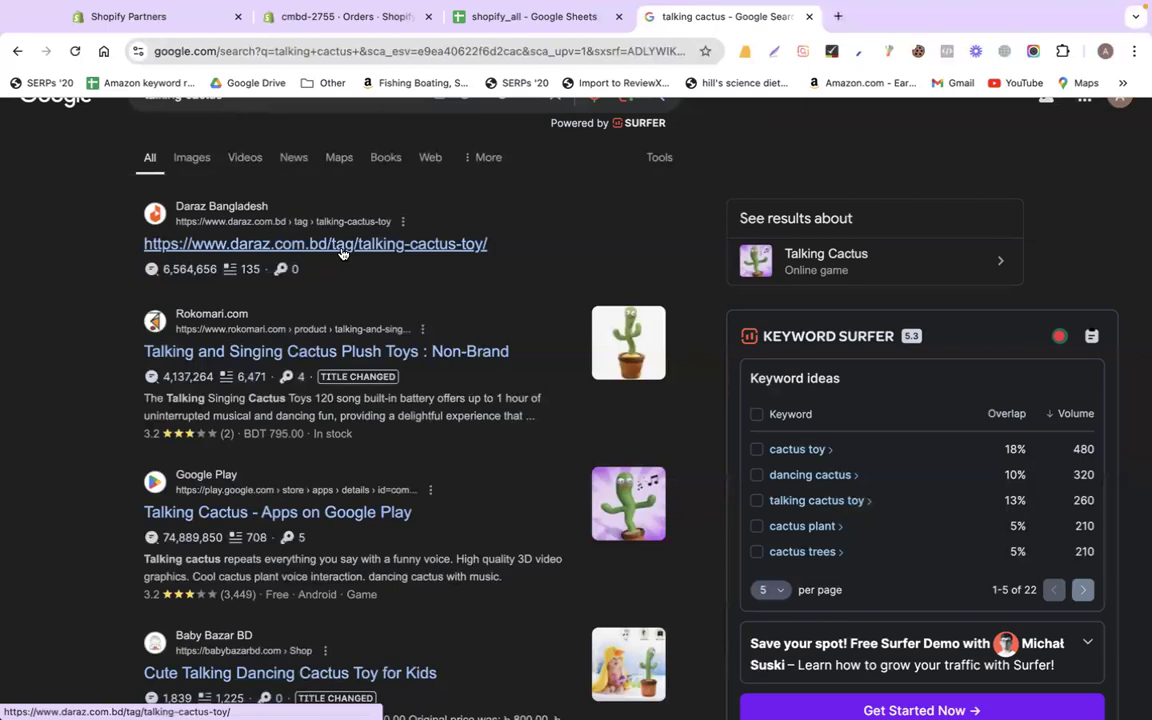
left_click(310, 16)
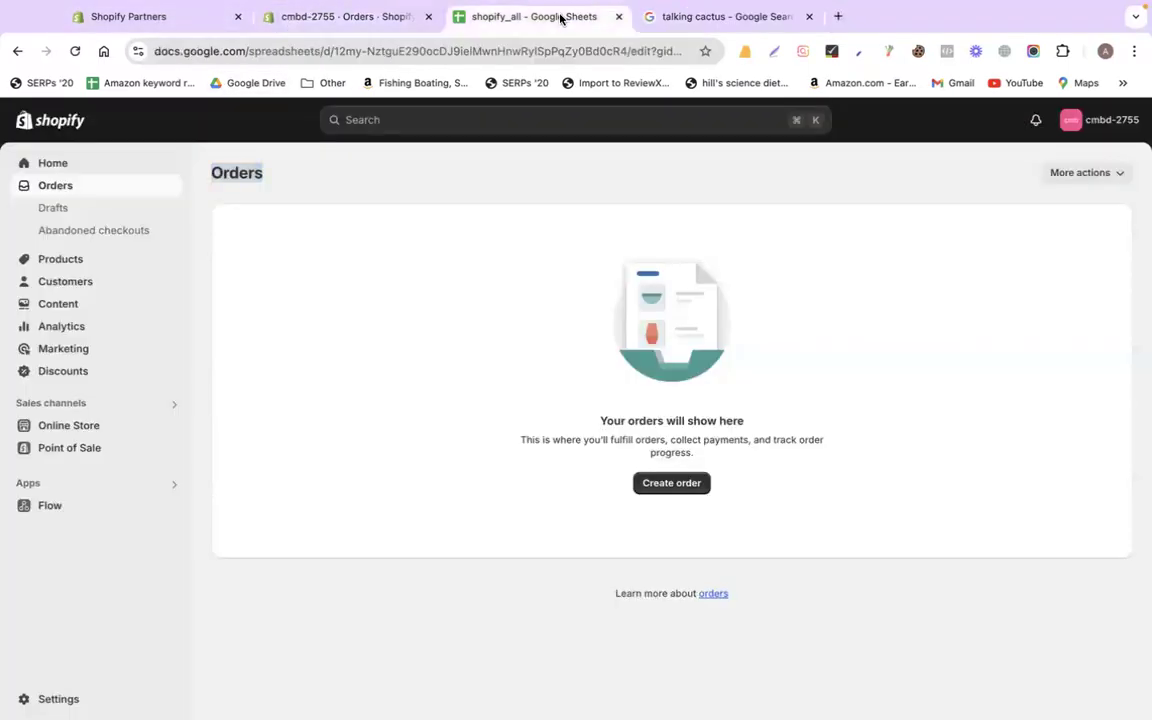
Open the Keyword Surfer page from the link in cell B5 of the SEO sheet
left_click(561, 19)
scroll(702, 489, "down", 1)
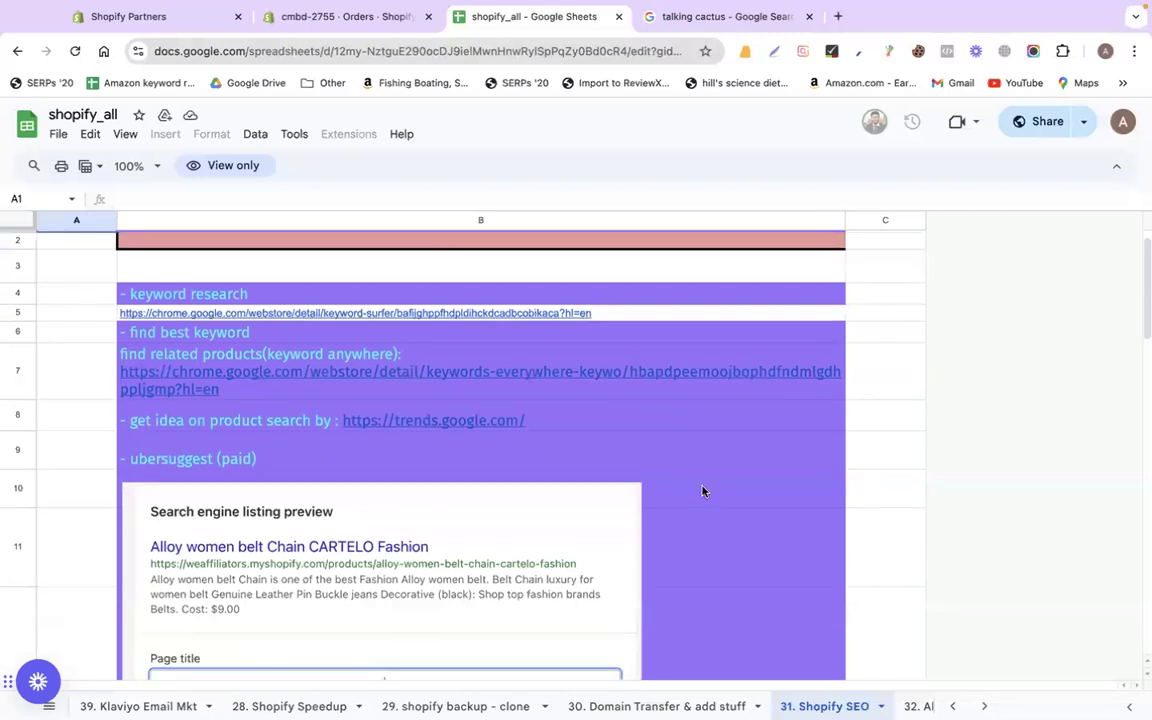
left_click(700, 17)
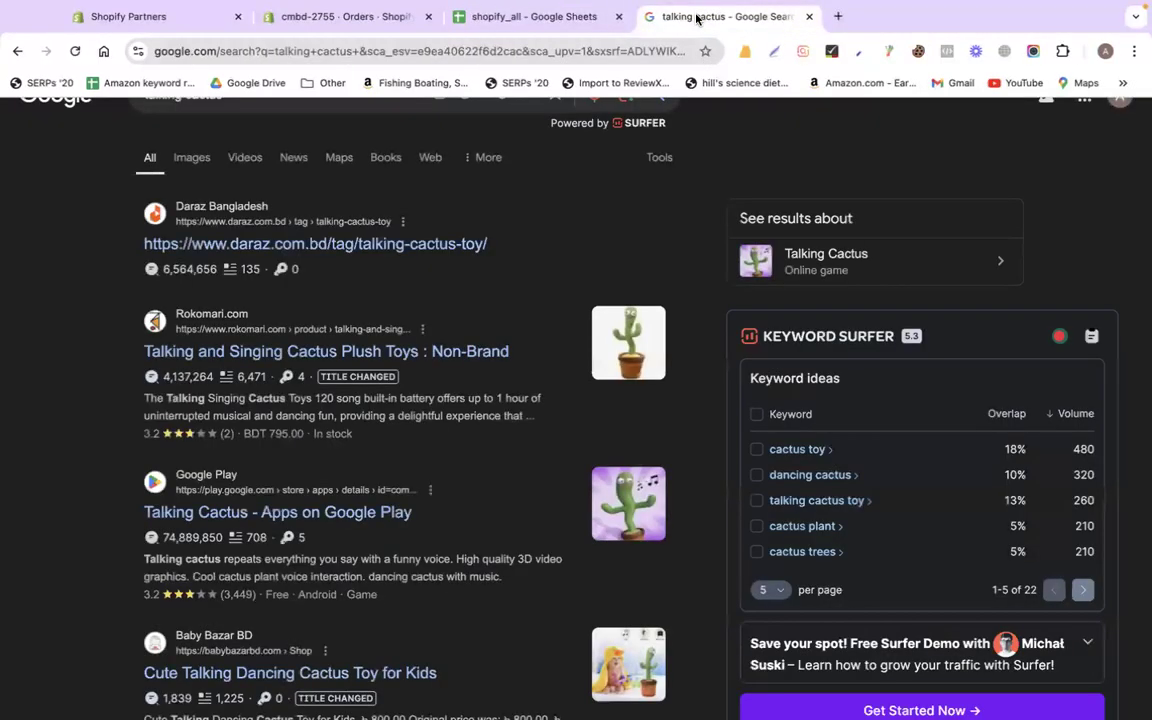
left_click(541, 58)
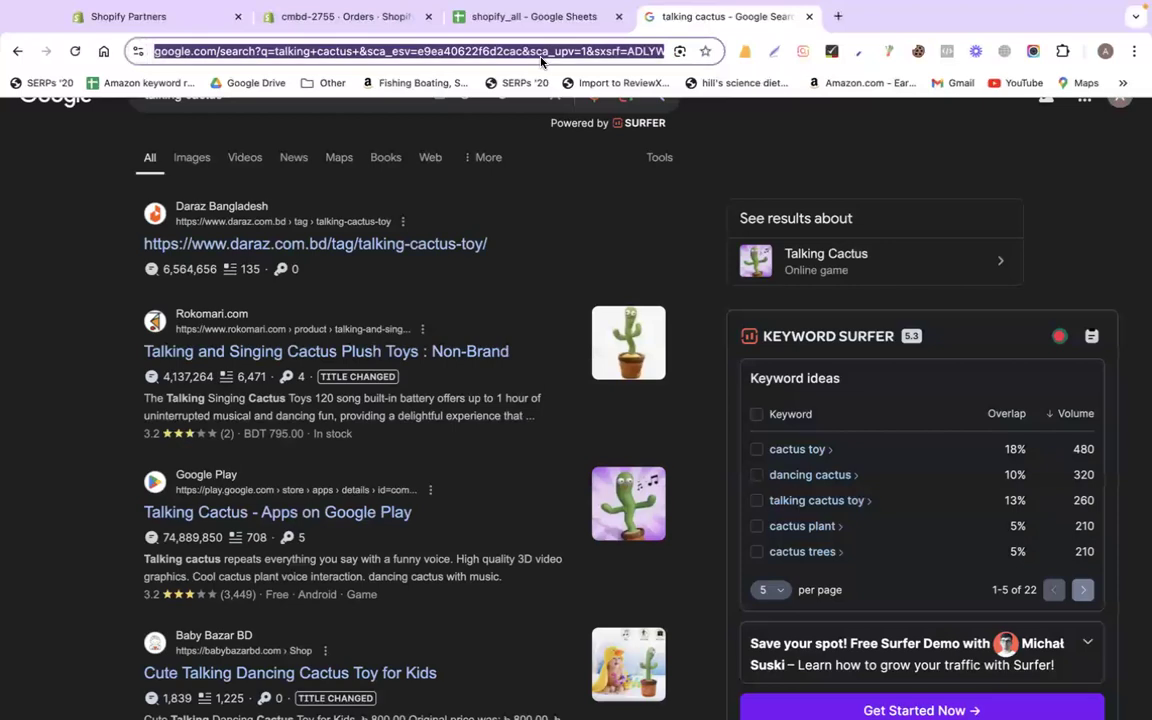
left_click(494, 18)
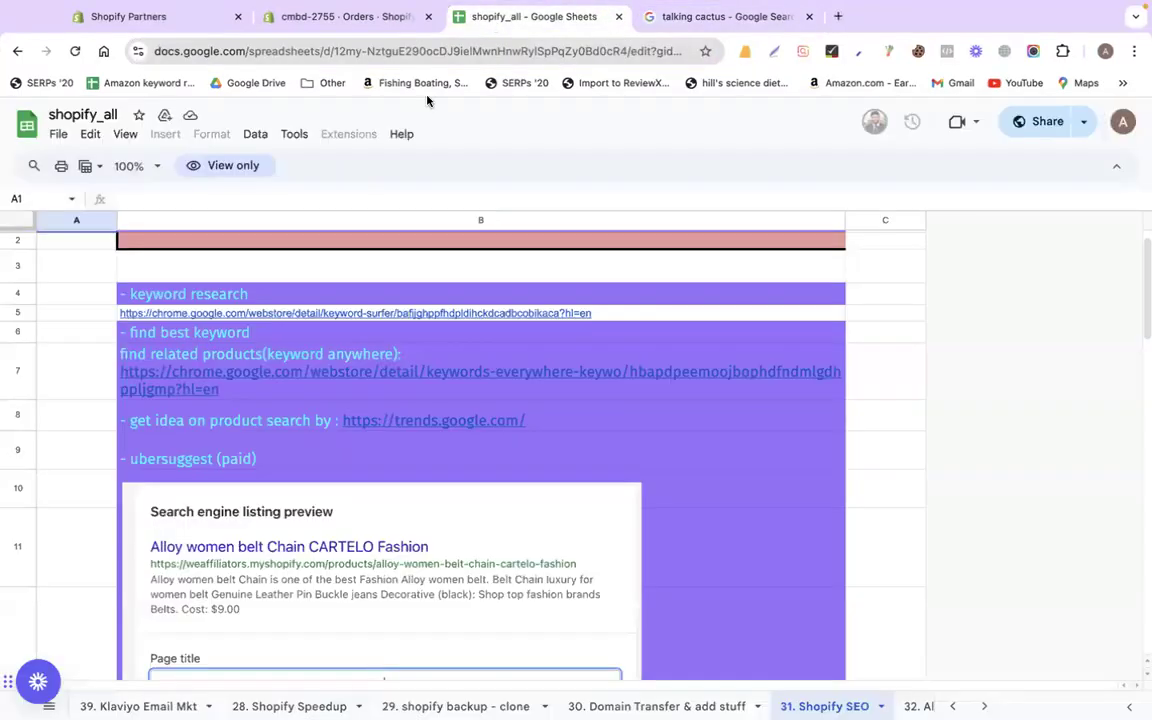
left_click(299, 317)
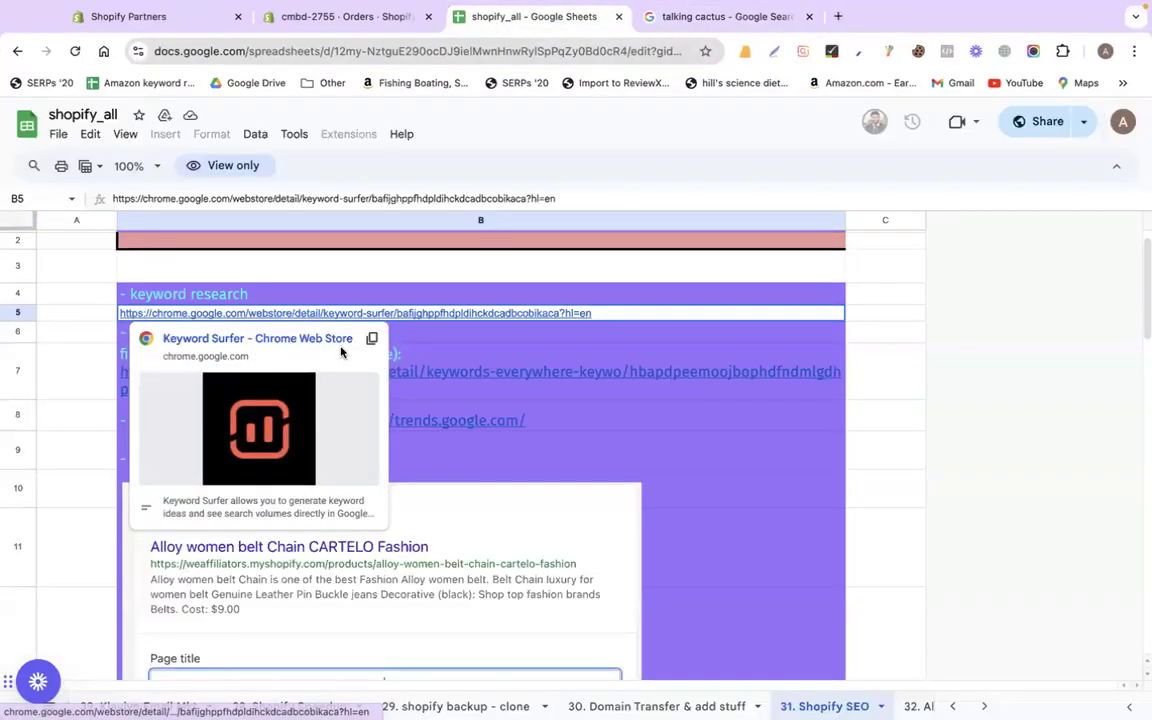
left_click(296, 338)
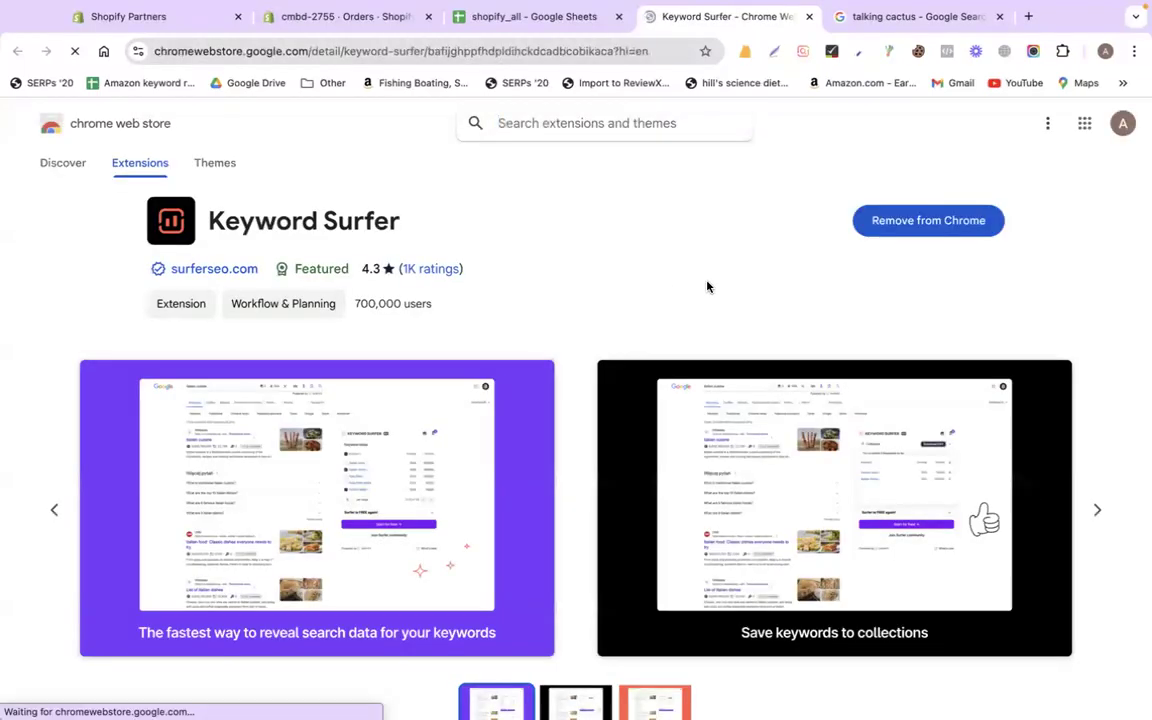
Search 'uber suggest', open the Ubersuggest site, and dismiss its sign-up and cookie popups
left_click(533, 53)
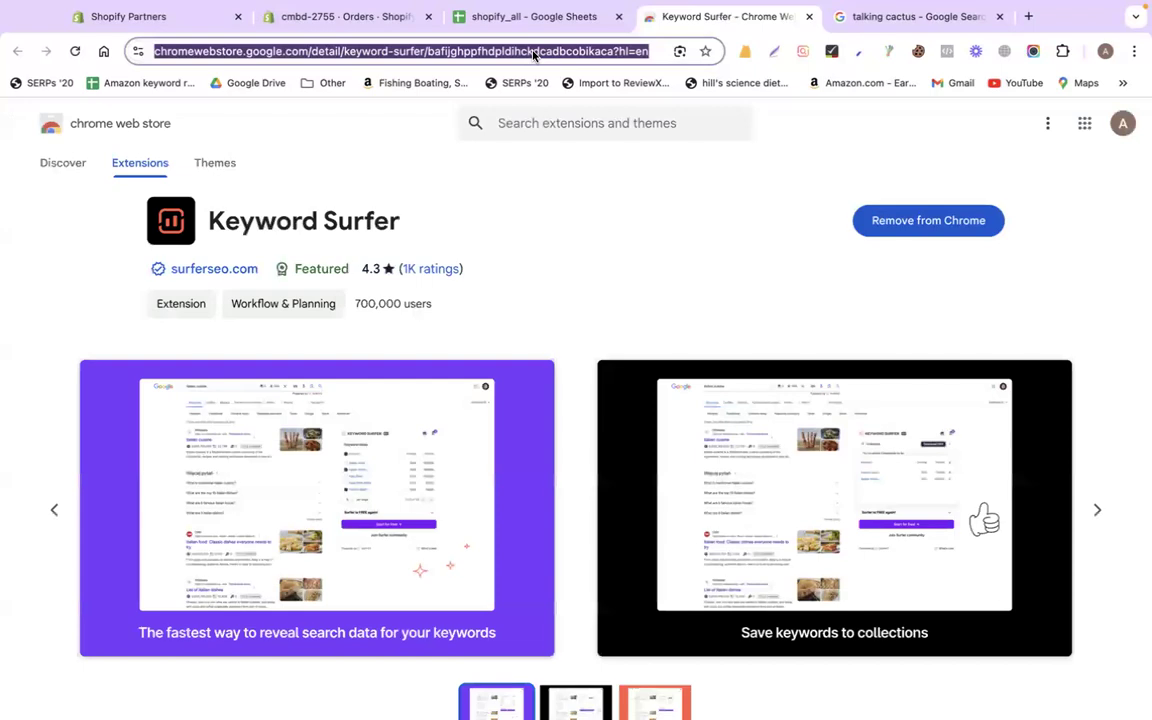
type("ube")
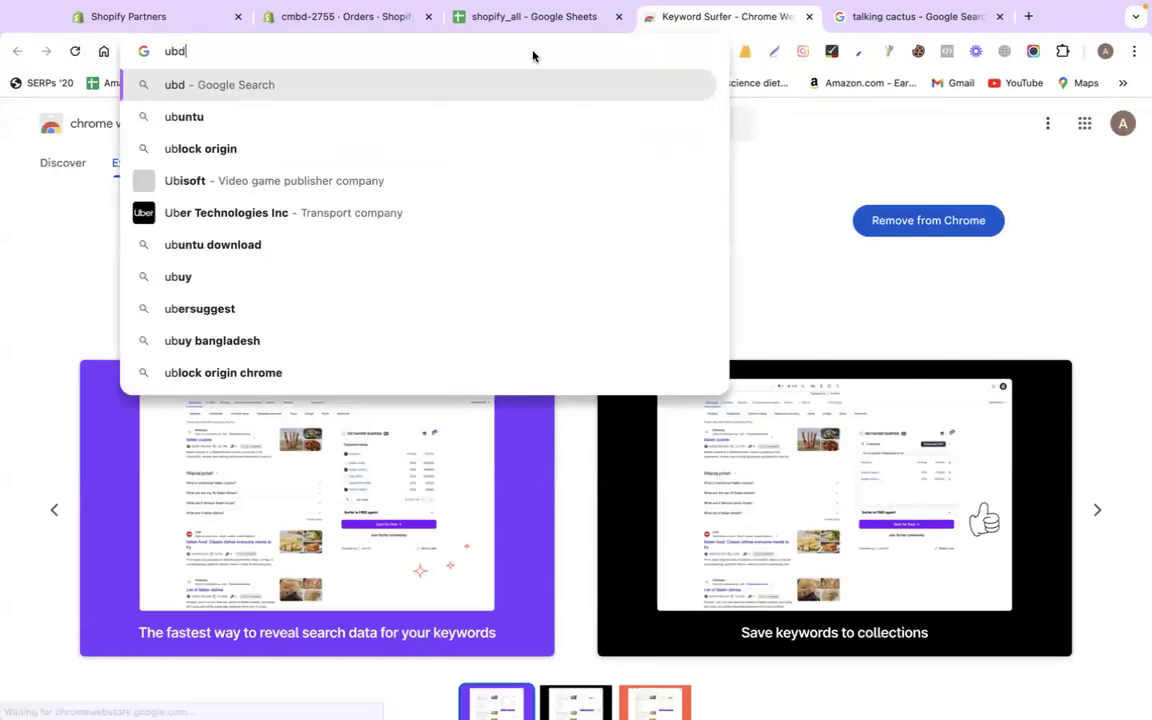
type("r suggest")
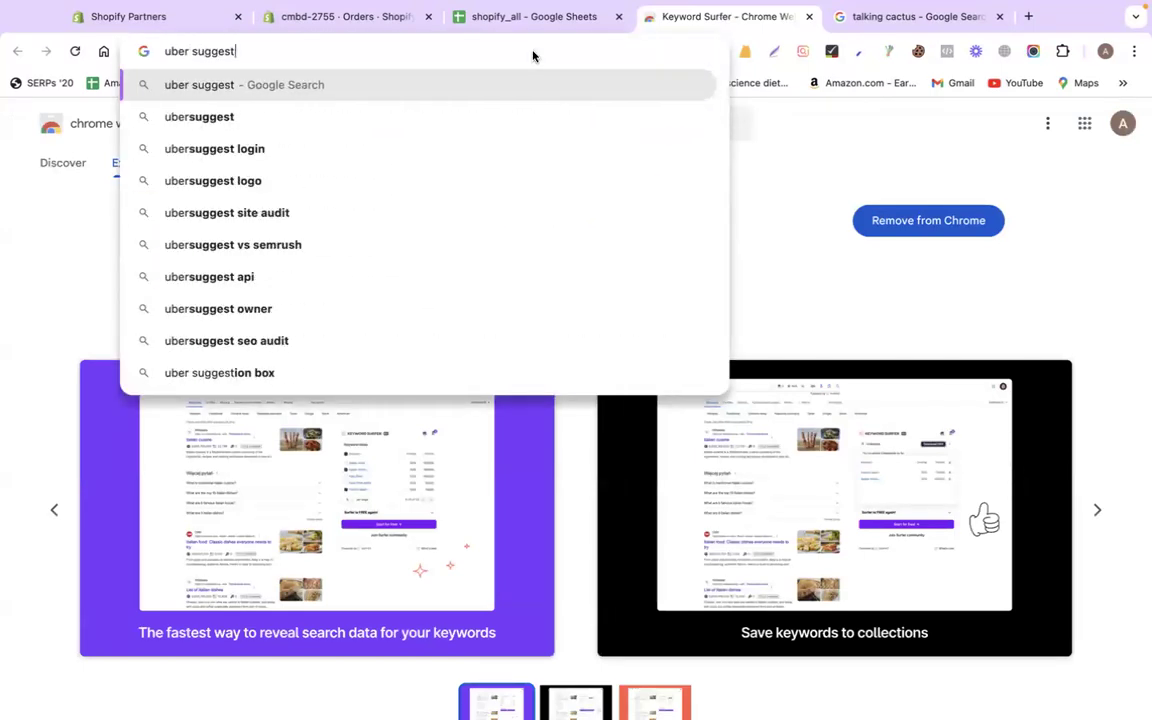
key("Return")
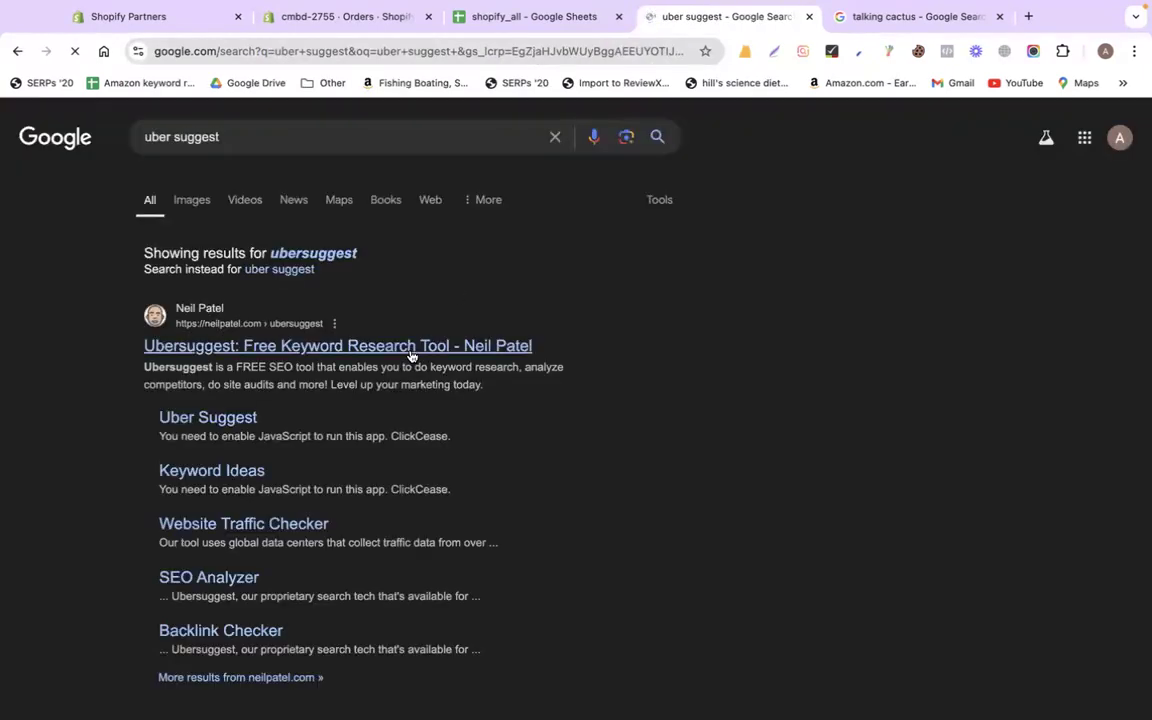
left_click(386, 343)
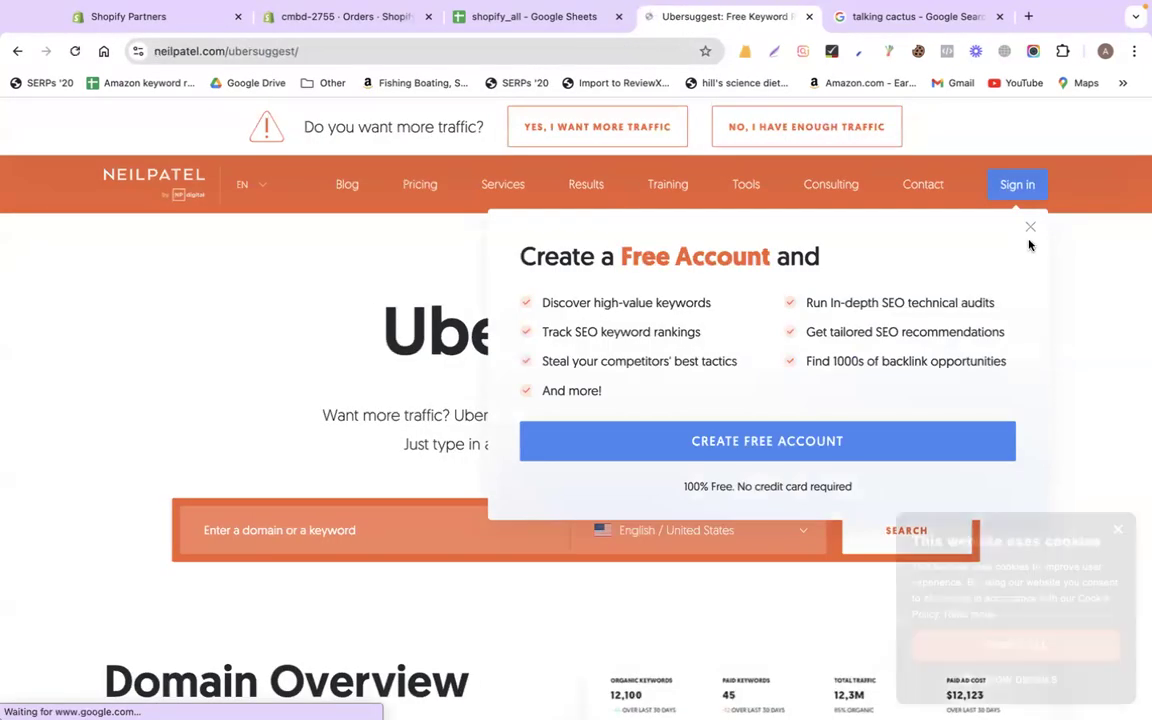
left_click(1030, 227)
left_click(1120, 529)
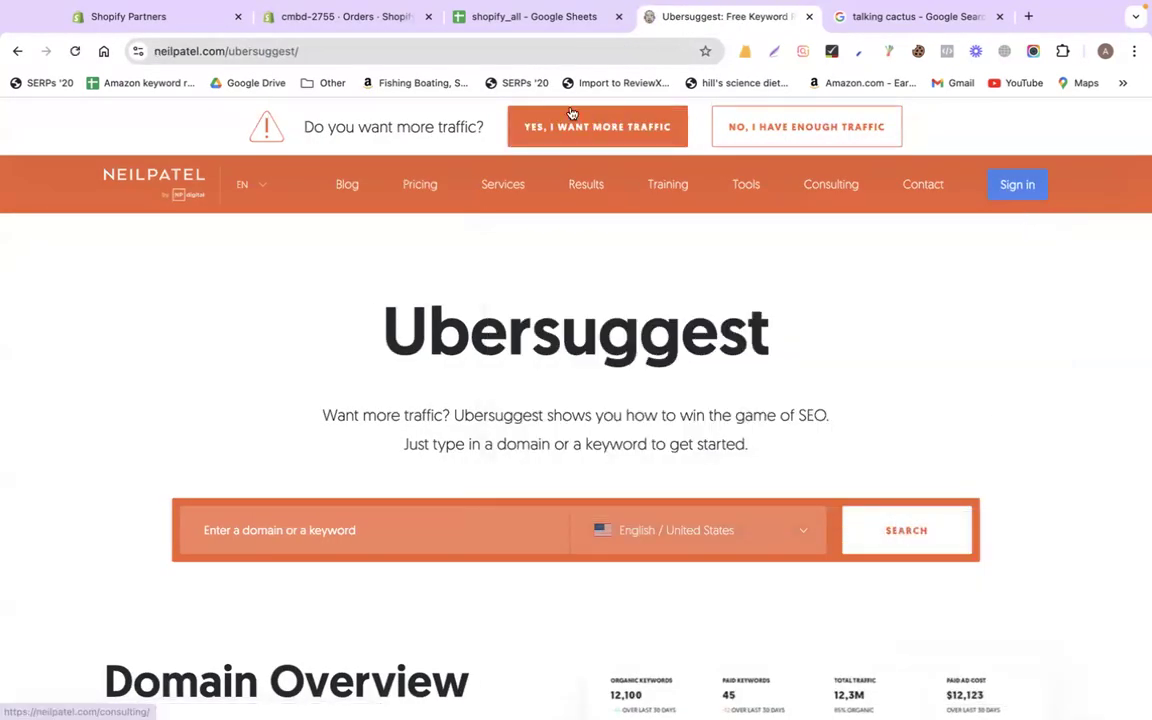
left_click(320, 20)
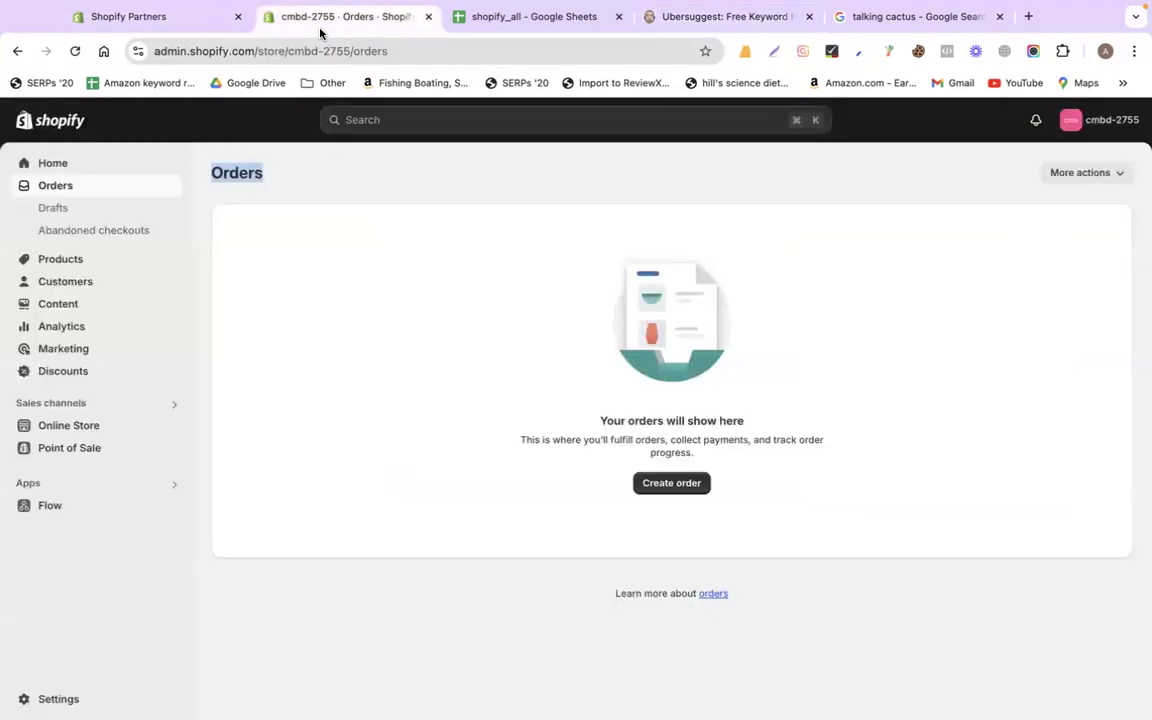
Review the keyword notes in the shopify_all SEO sheet
left_click(275, 270)
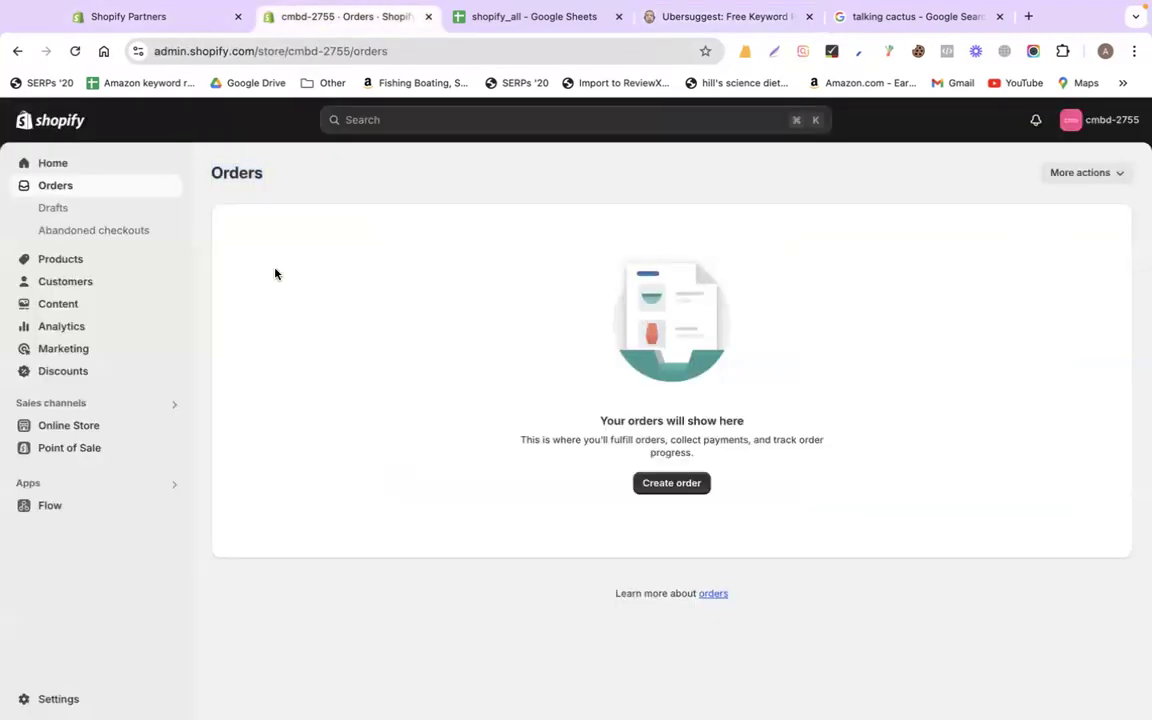
left_click(505, 18)
scroll(717, 404, "down", 1)
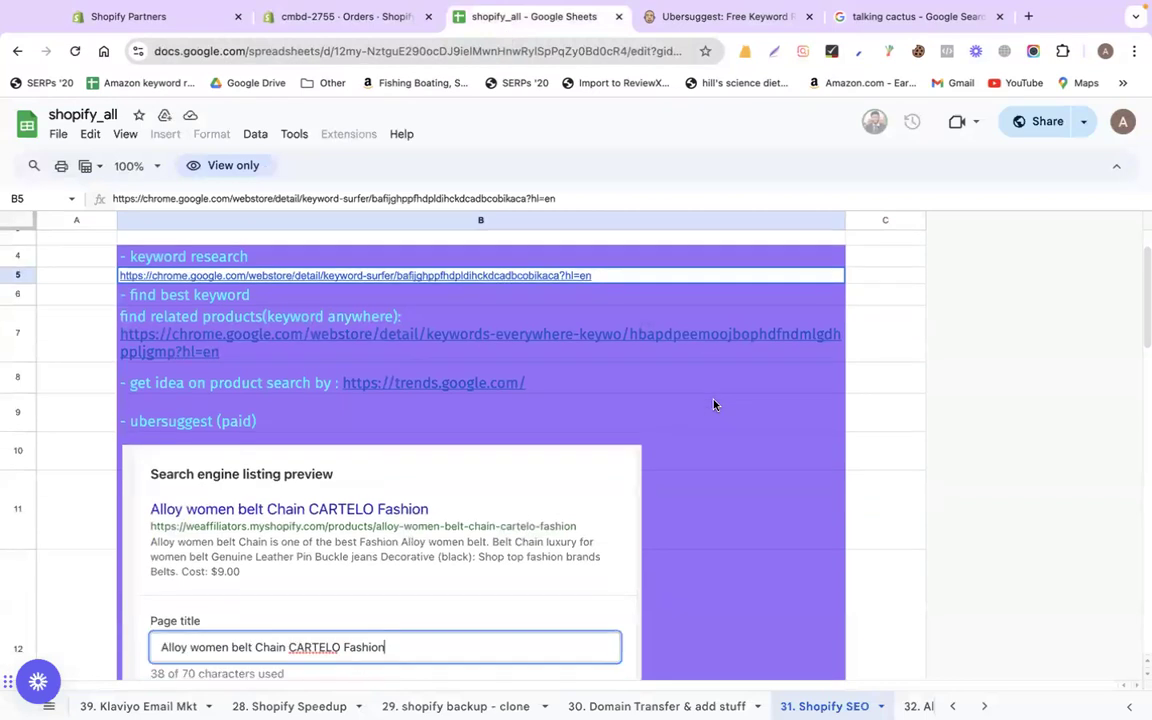
scroll(465, 432, "down", 3)
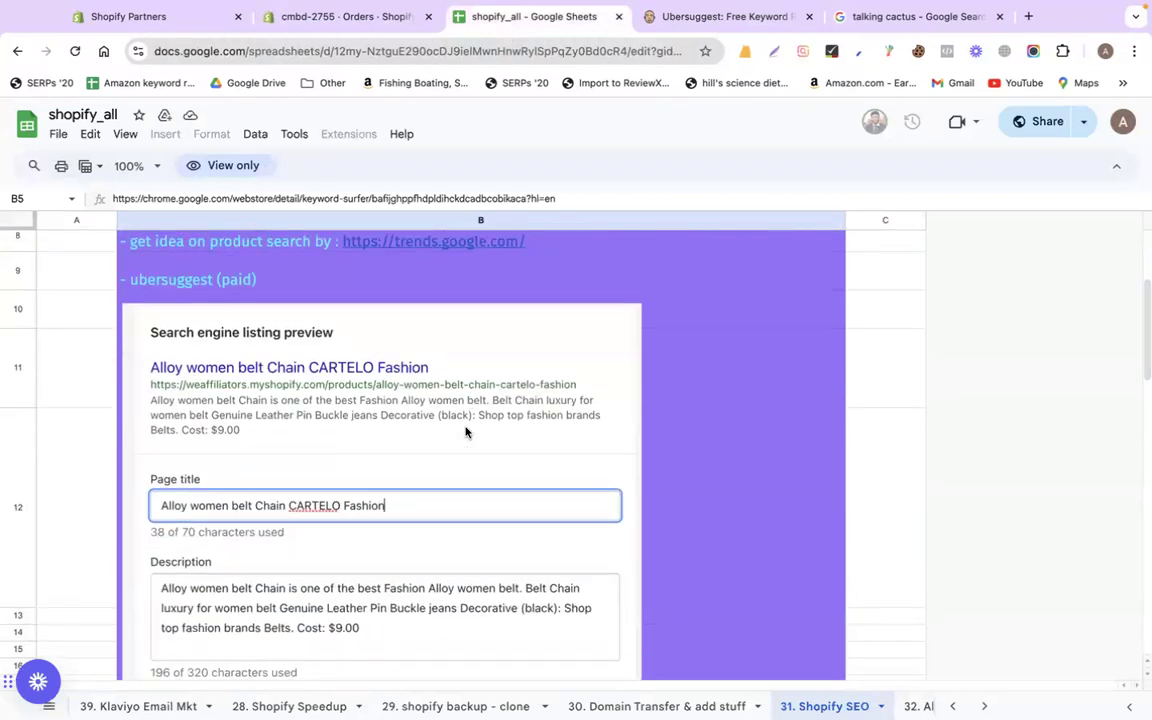
scroll(465, 432, "up", 3)
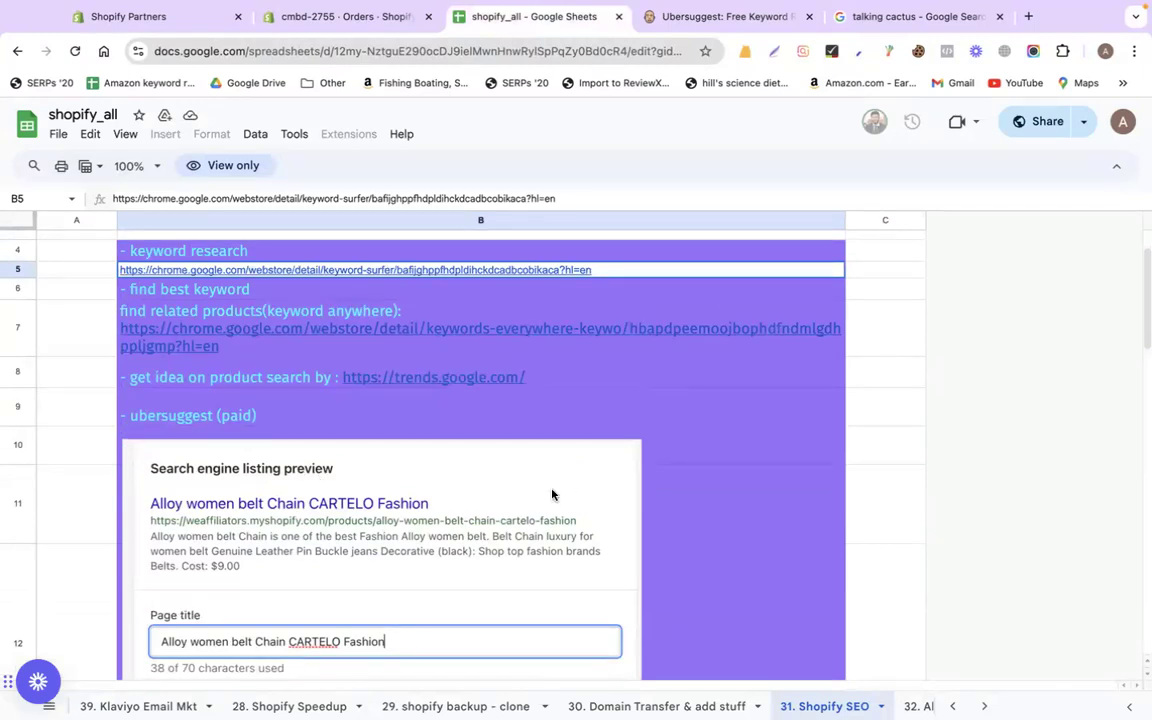
Open Online Store Preferences to find the blank homepage title and meta description fields
left_click(340, 17)
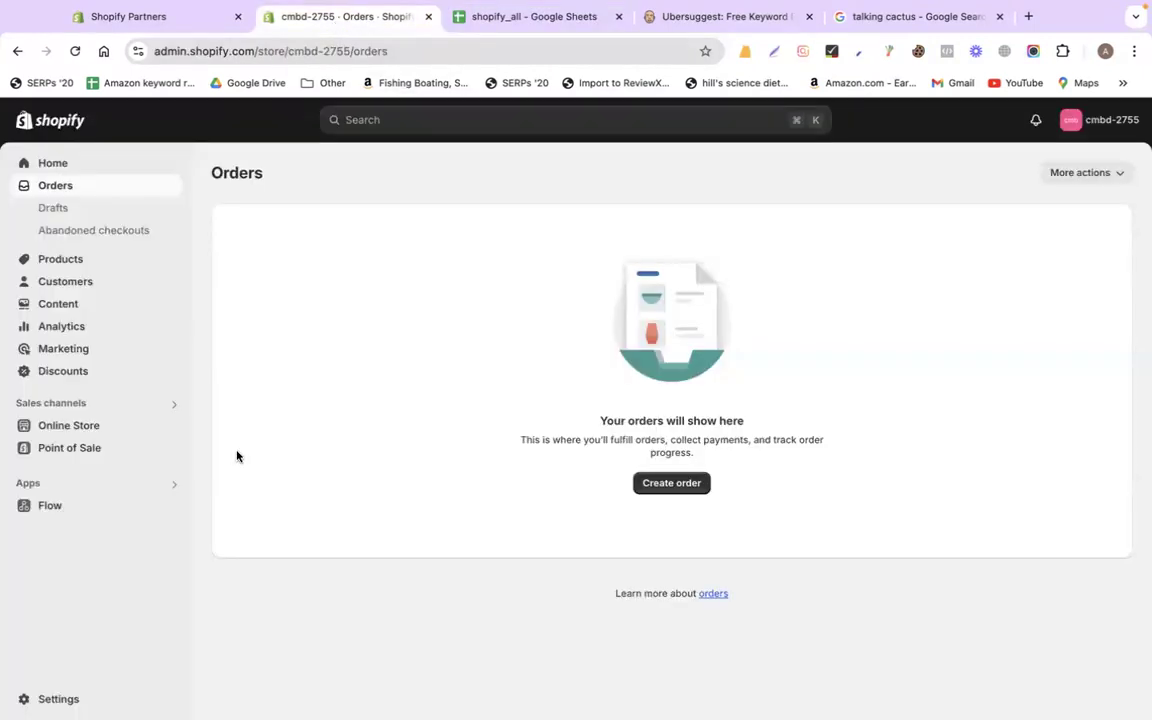
left_click(90, 426)
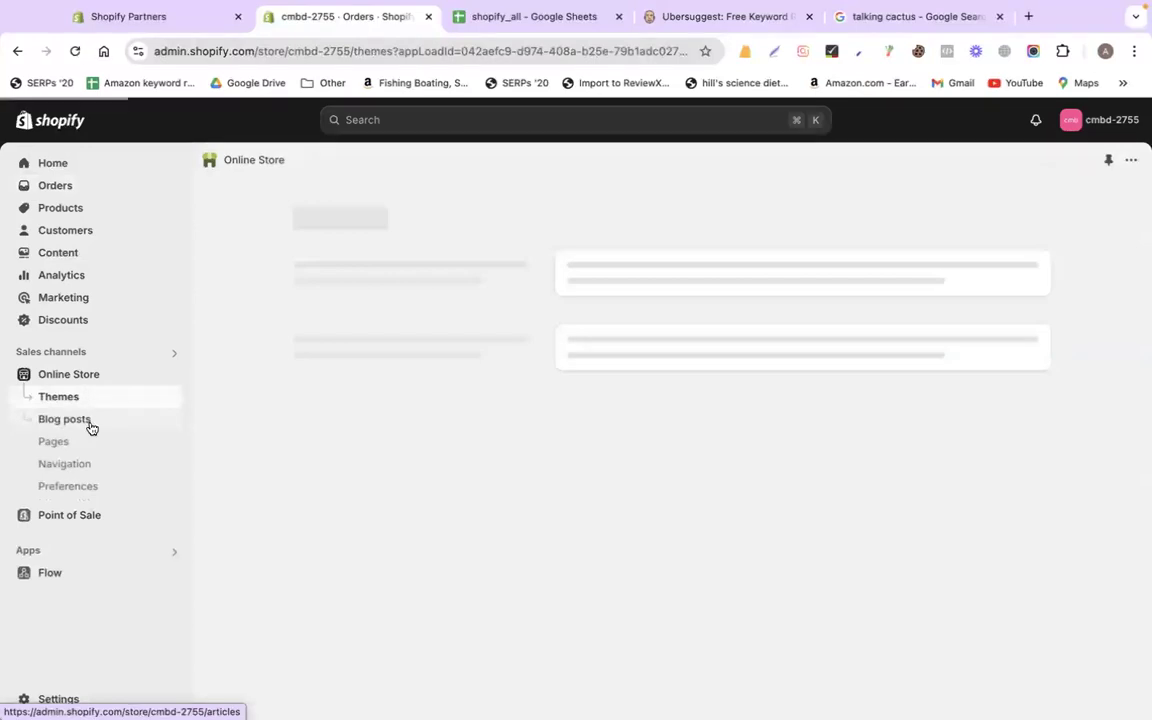
left_click(106, 485)
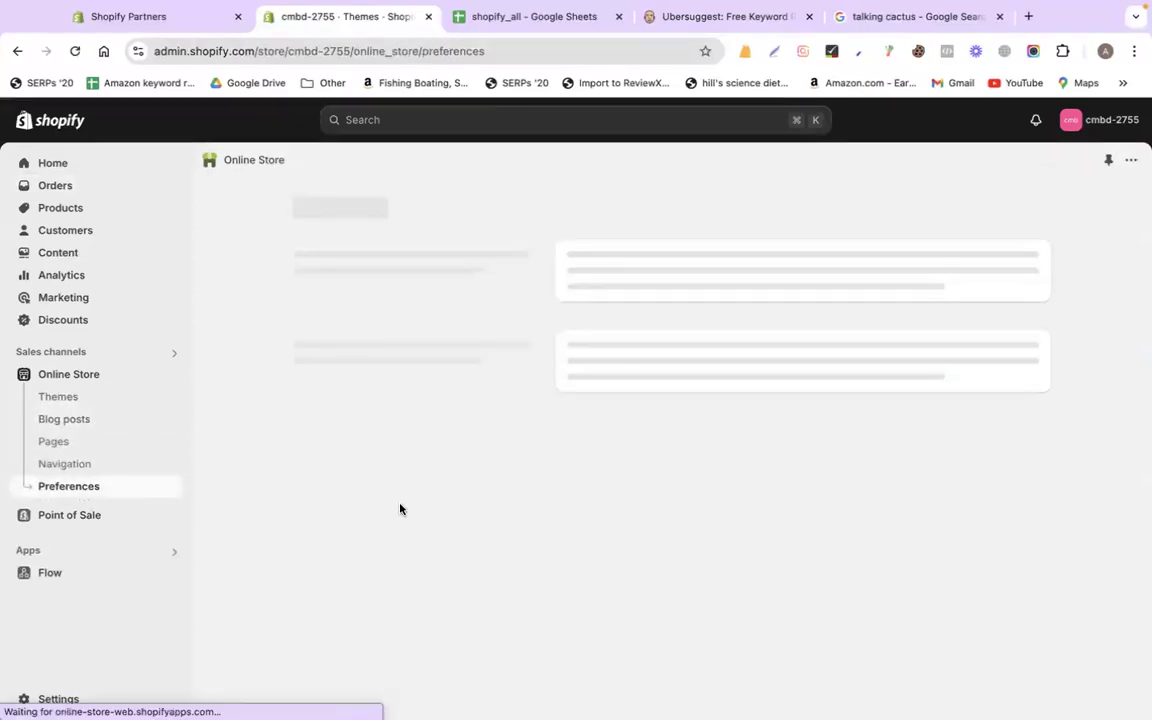
scroll(400, 510, "down", 2)
left_click(613, 280)
left_click(624, 371)
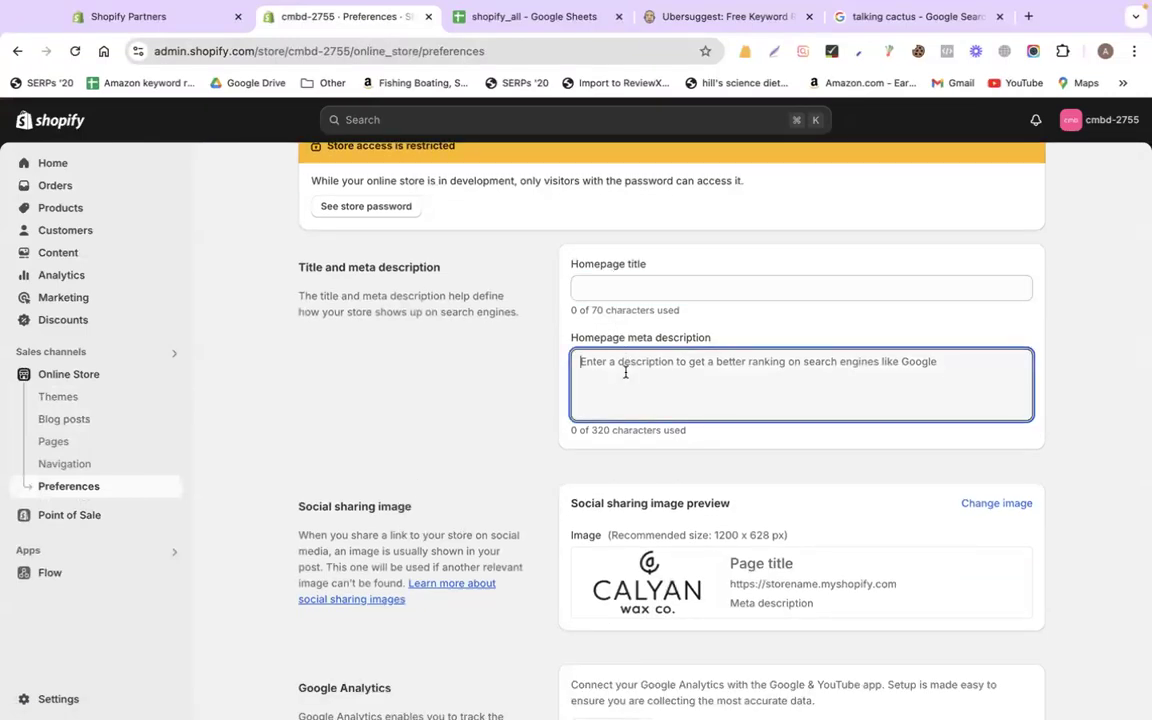
left_click(946, 32)
Search Google for 'codemanbd' and study the top result's title and description as a model
scroll(265, 130, "up", 1)
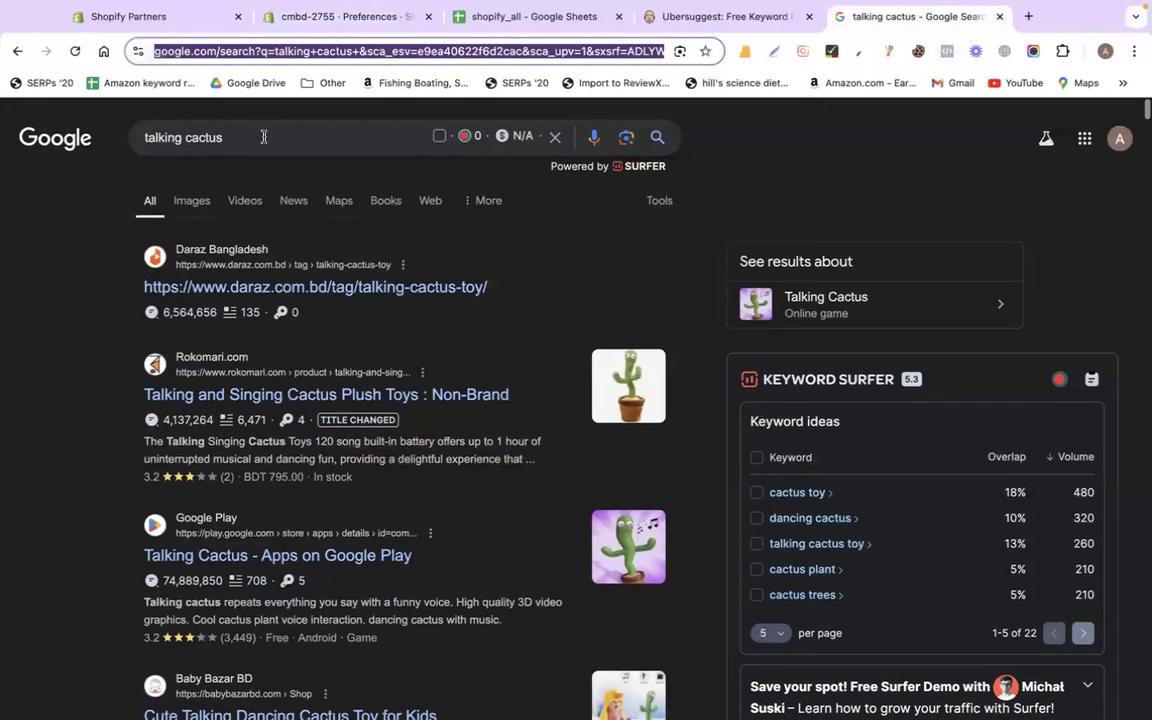
triple_click(263, 136)
type("codemanbd")
key("Return")
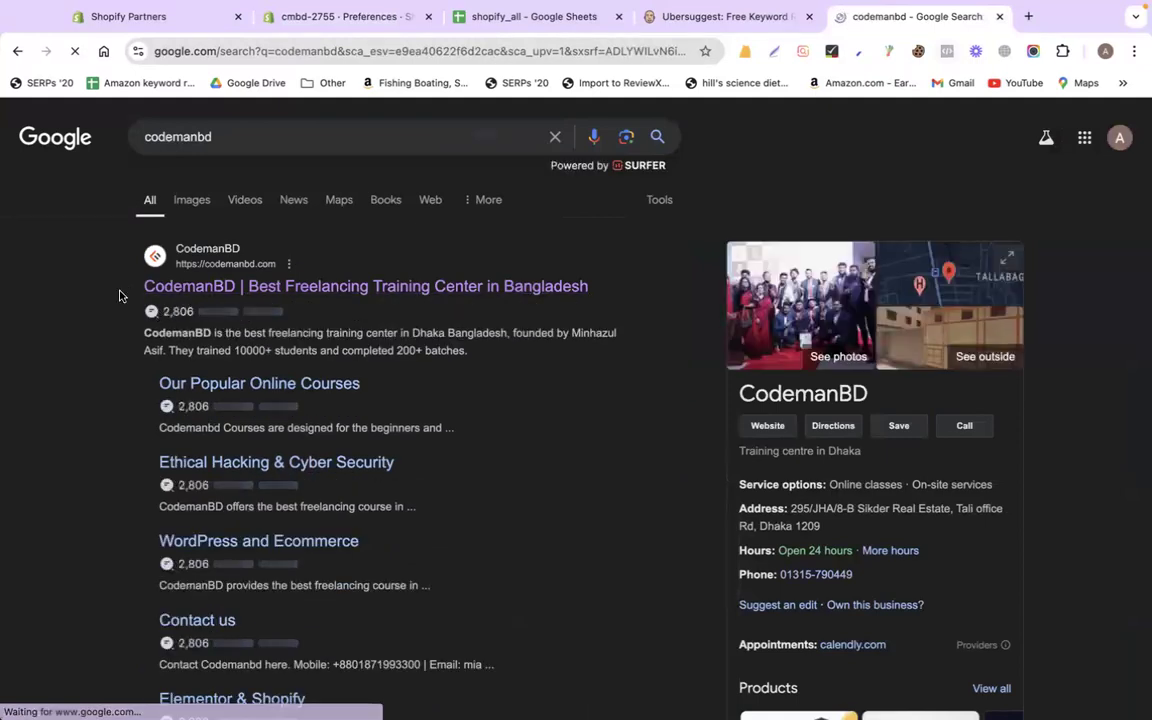
left_click_drag(119, 296, 599, 293)
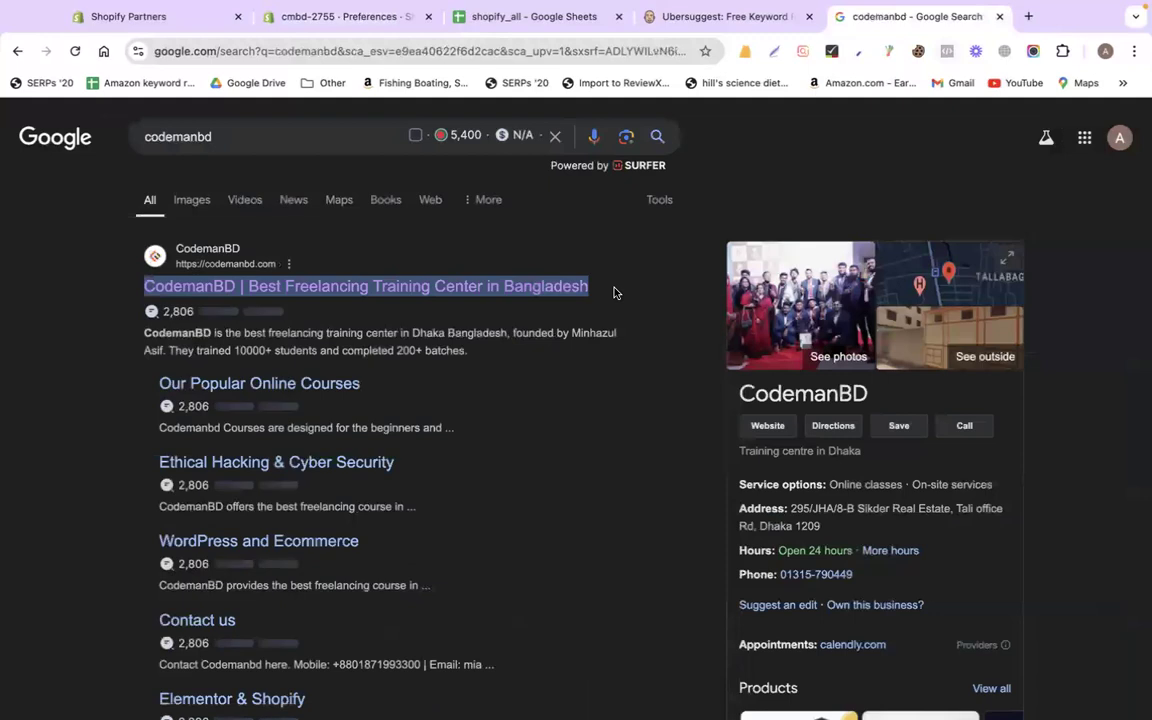
left_click_drag(141, 337, 469, 360)
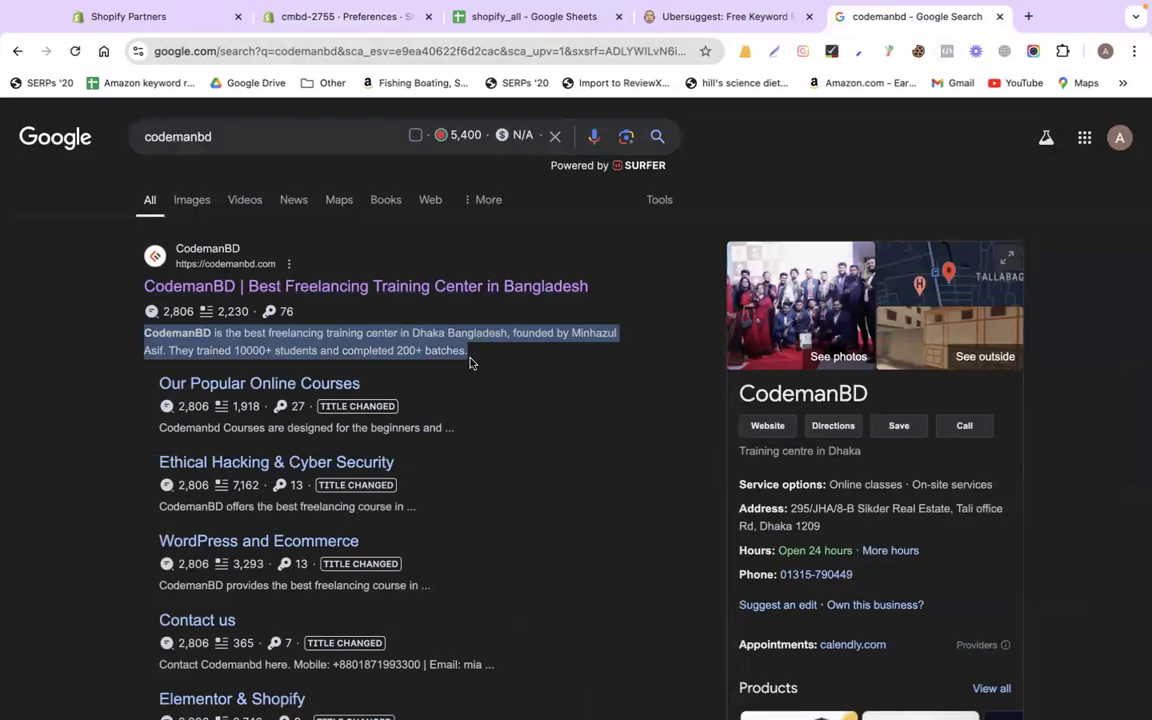
left_click(300, 16)
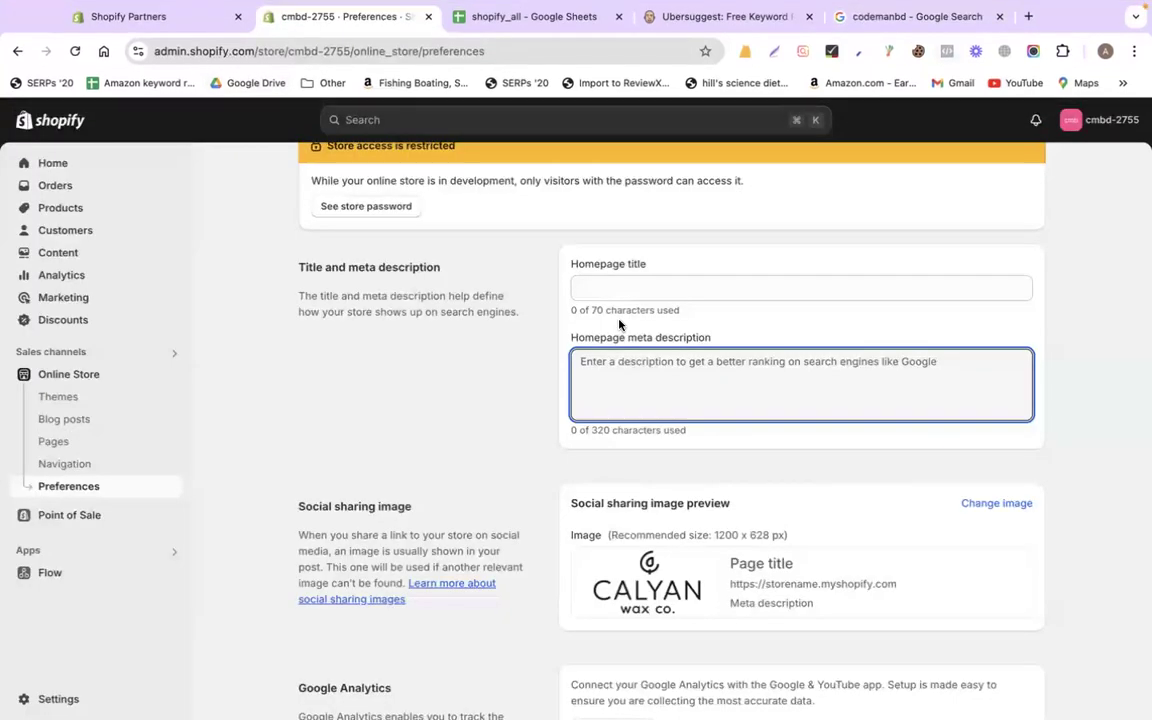
left_click(590, 287)
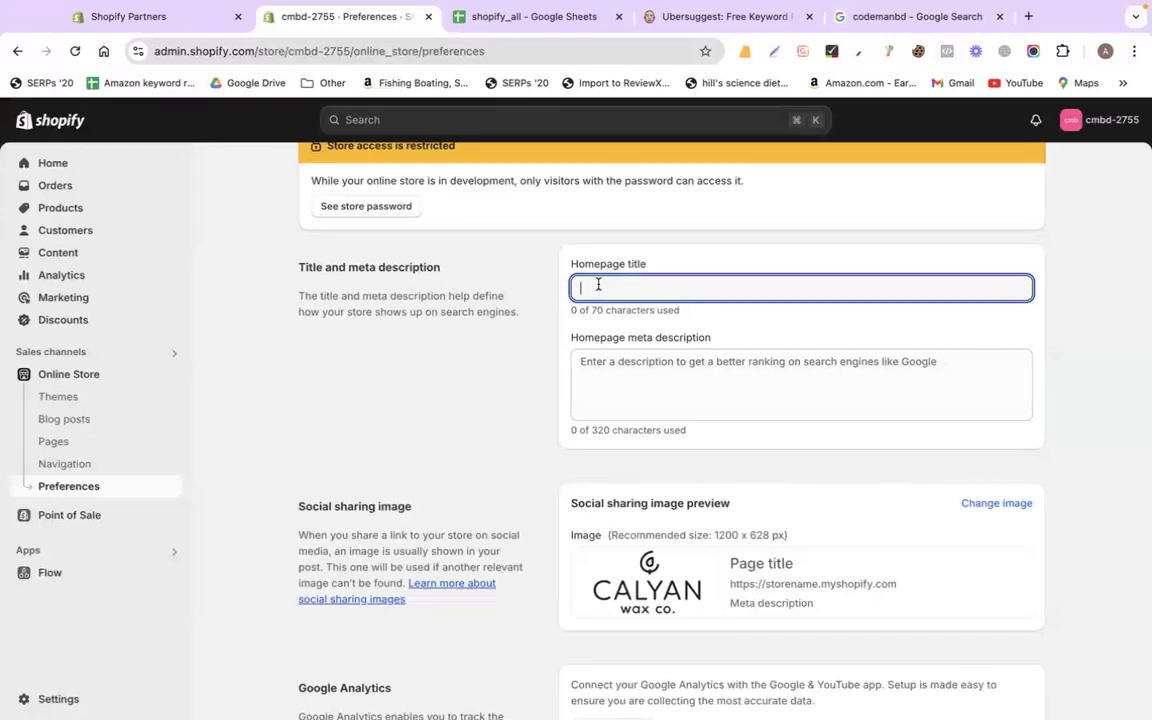
Enter the homepage title 'Calyan Wax Co | Best Wax Products in Usa'
type("Calyan Wax ")
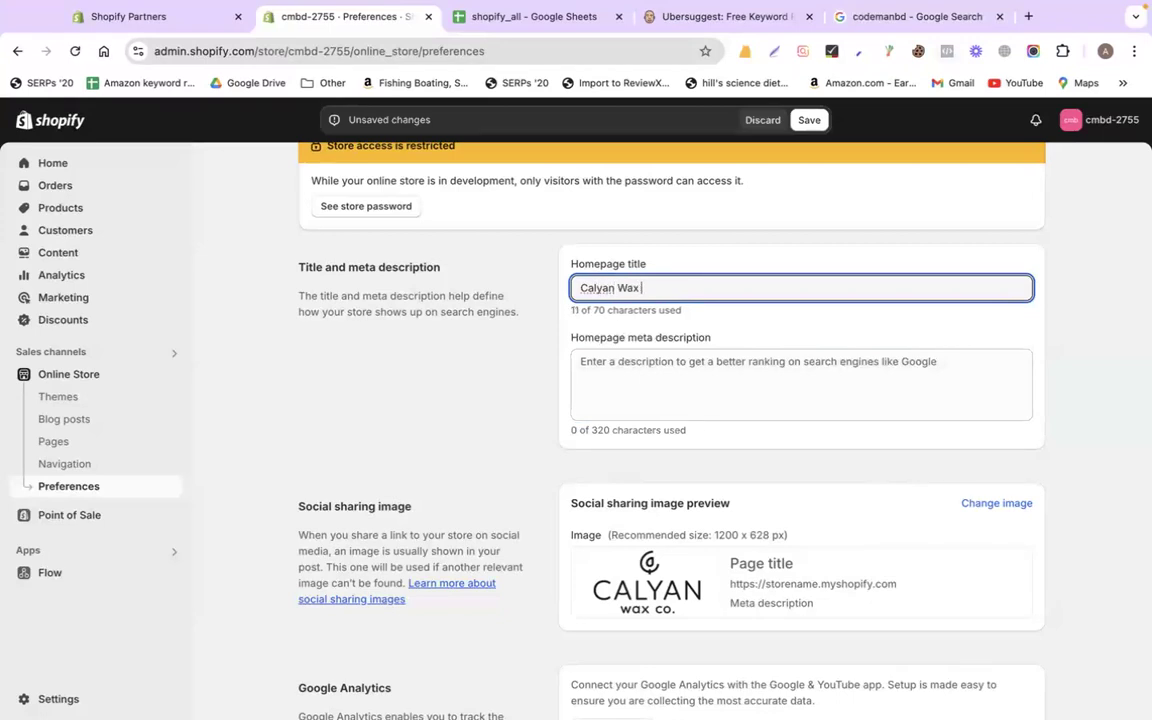
type("Co")
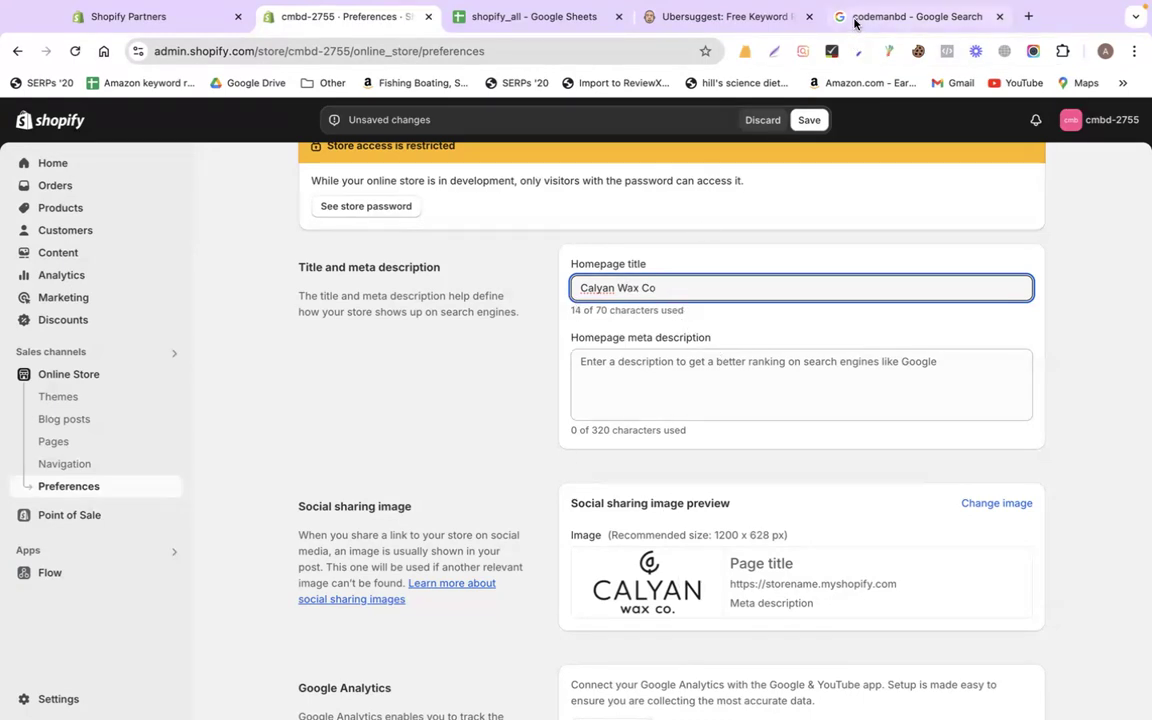
left_click(890, 16)
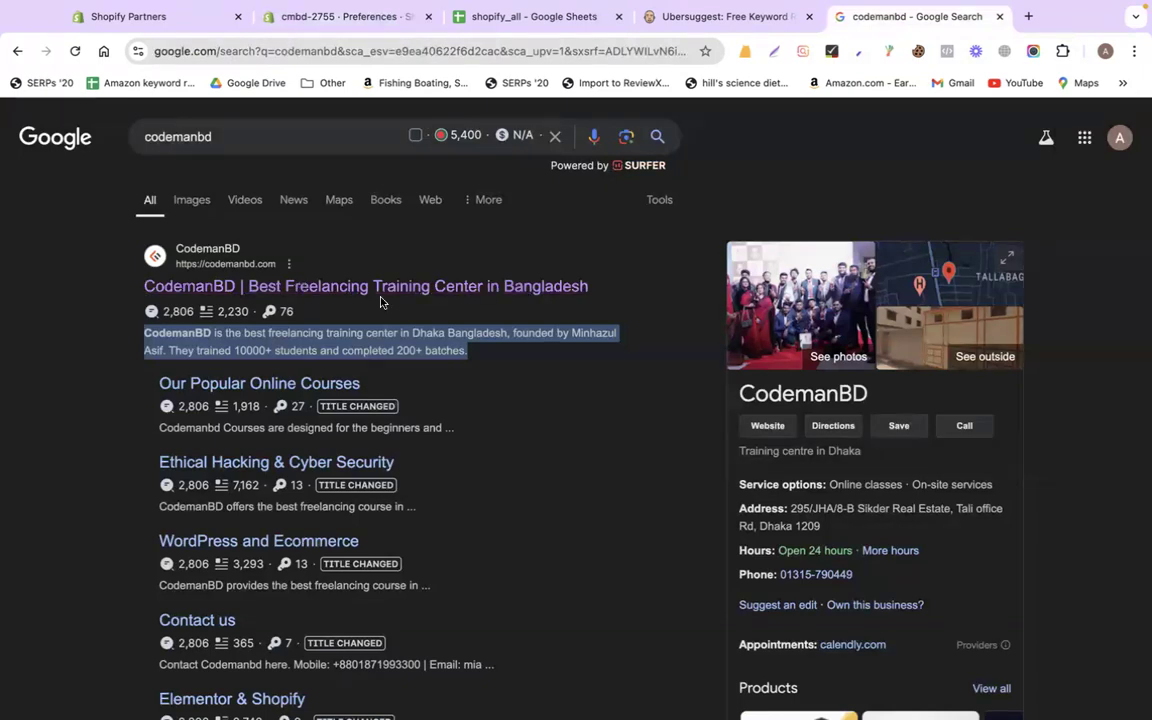
left_click(348, 16)
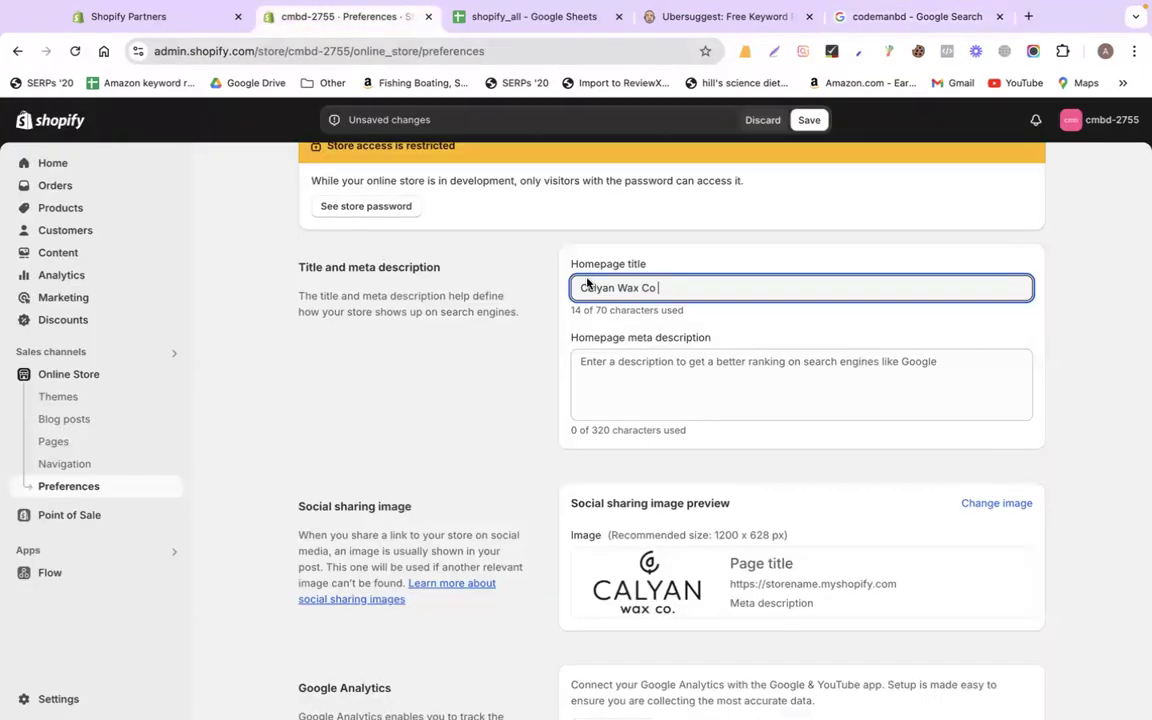
type("| Best Wax P")
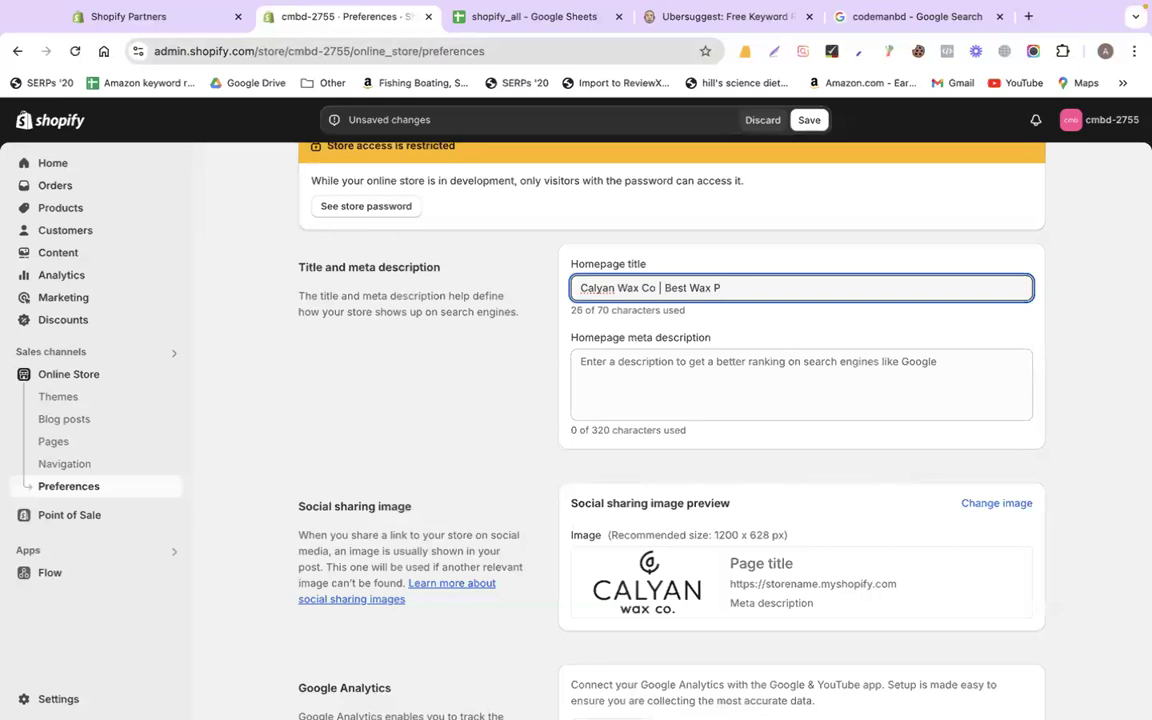
type("roducts in Usa")
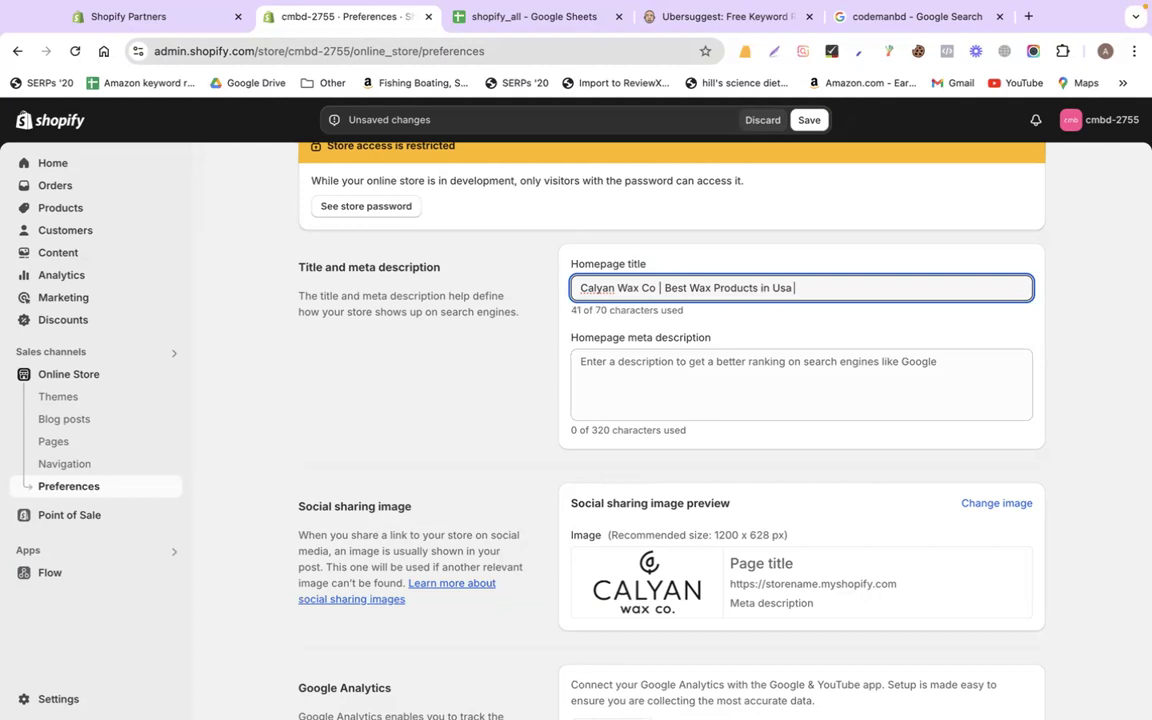
left_click(622, 391)
left_click(648, 291)
Begin the meta description: 'Calyan Wax Co is one of the best wax product provider in united states.'
left_click_drag(657, 288, 576, 287)
key("ctrl+c")
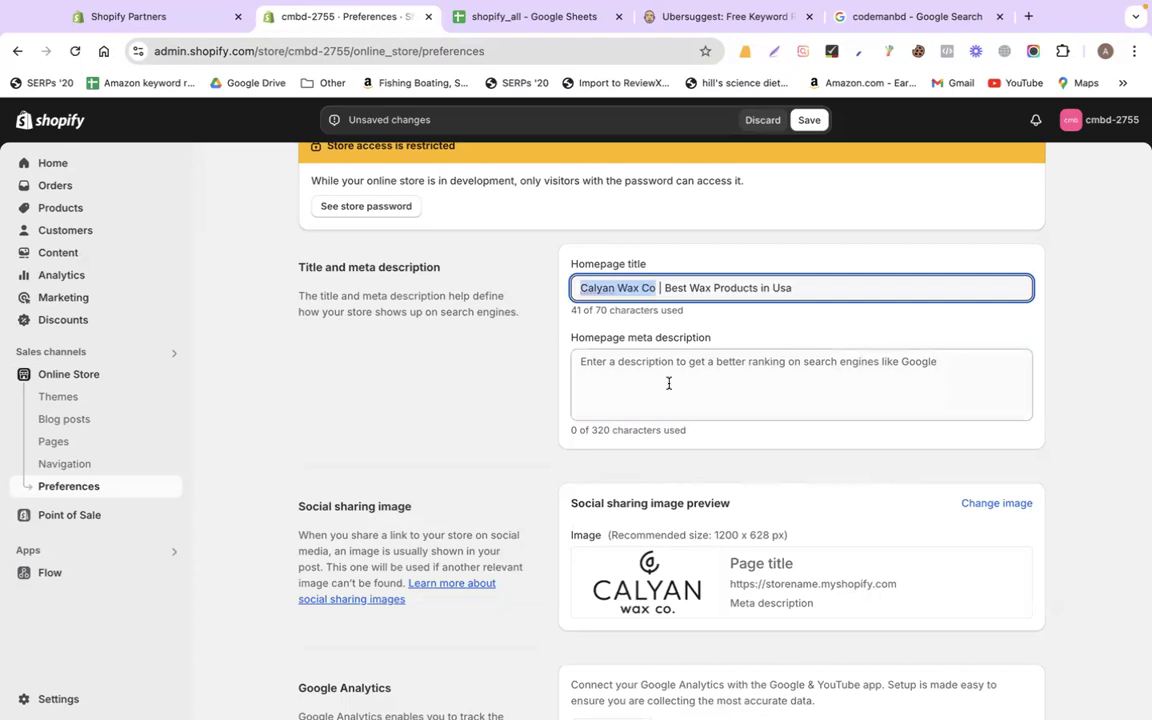
left_click(669, 383)
key("ctrl+v")
type("is")
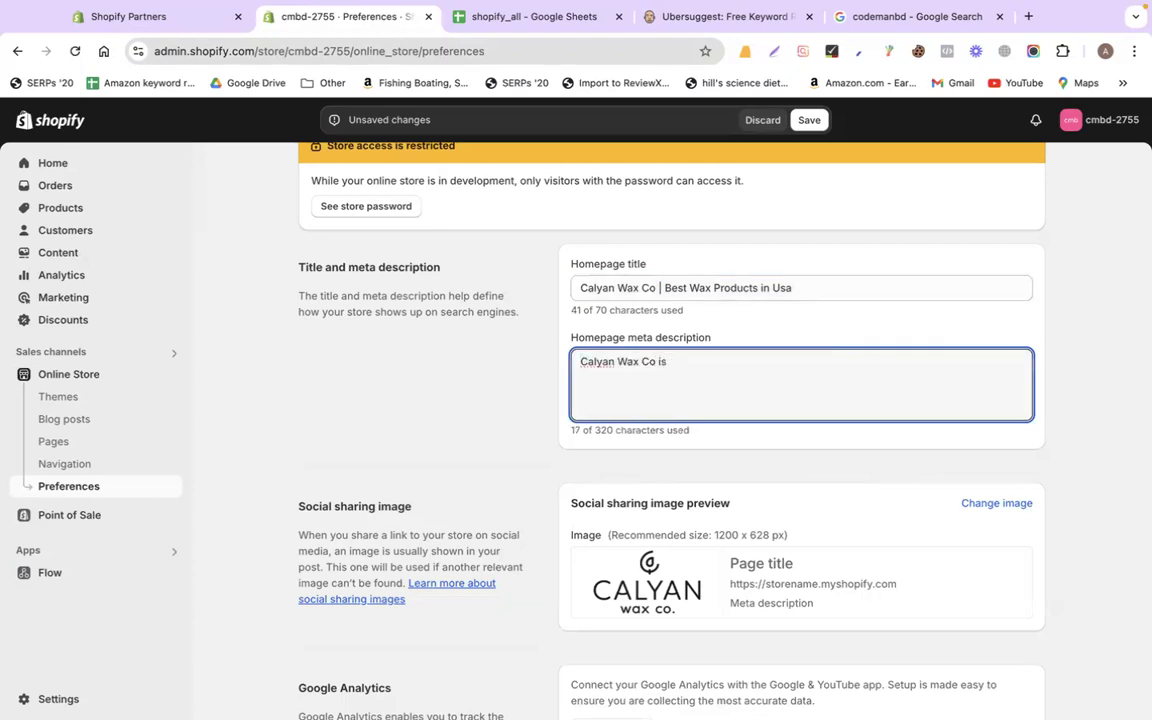
left_click_drag(657, 288, 530, 296)
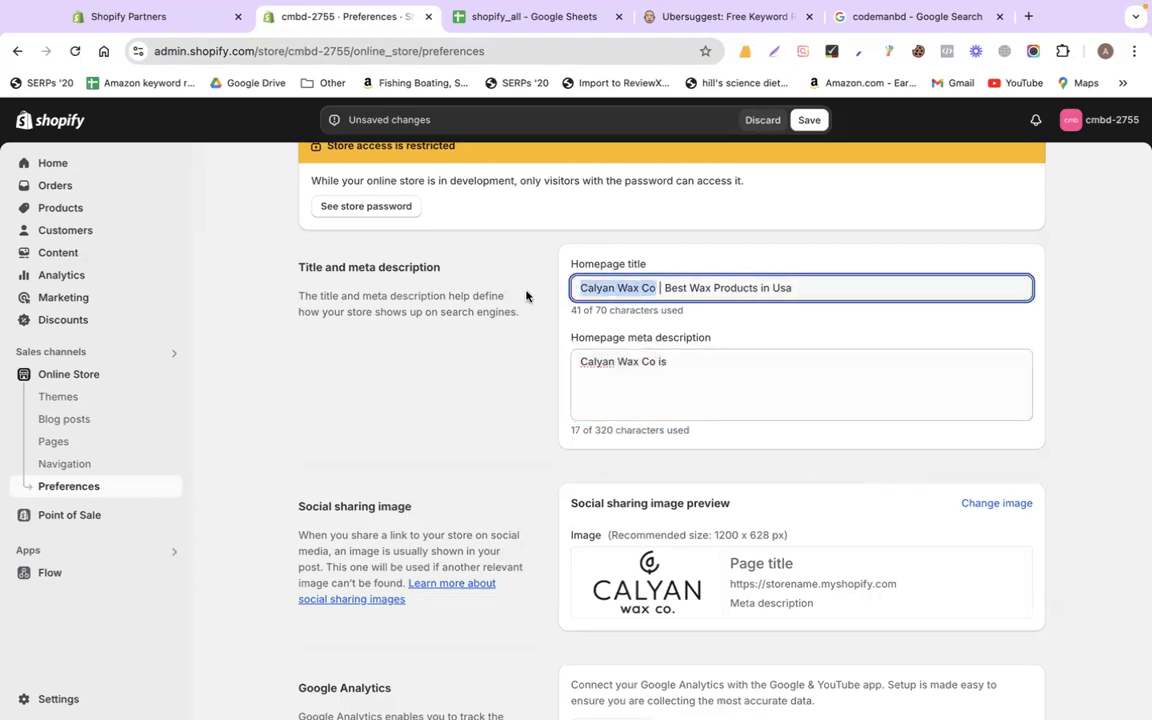
left_click(715, 379)
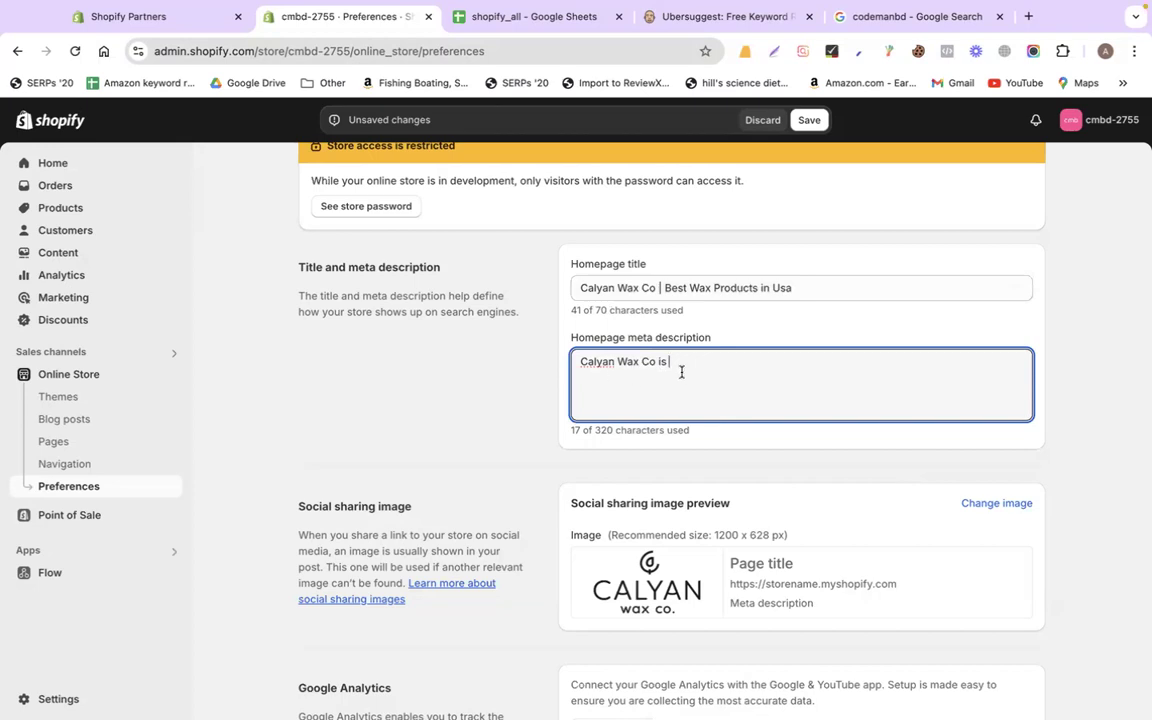
type("one of the best w")
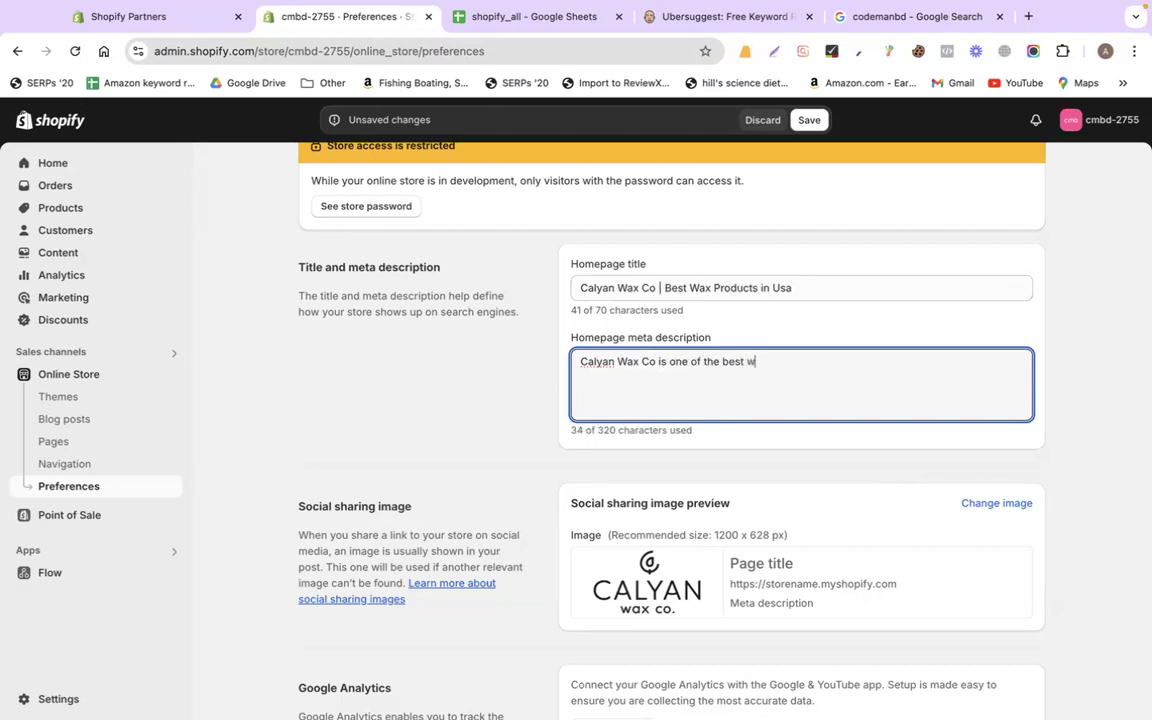
type("ax product provider ")
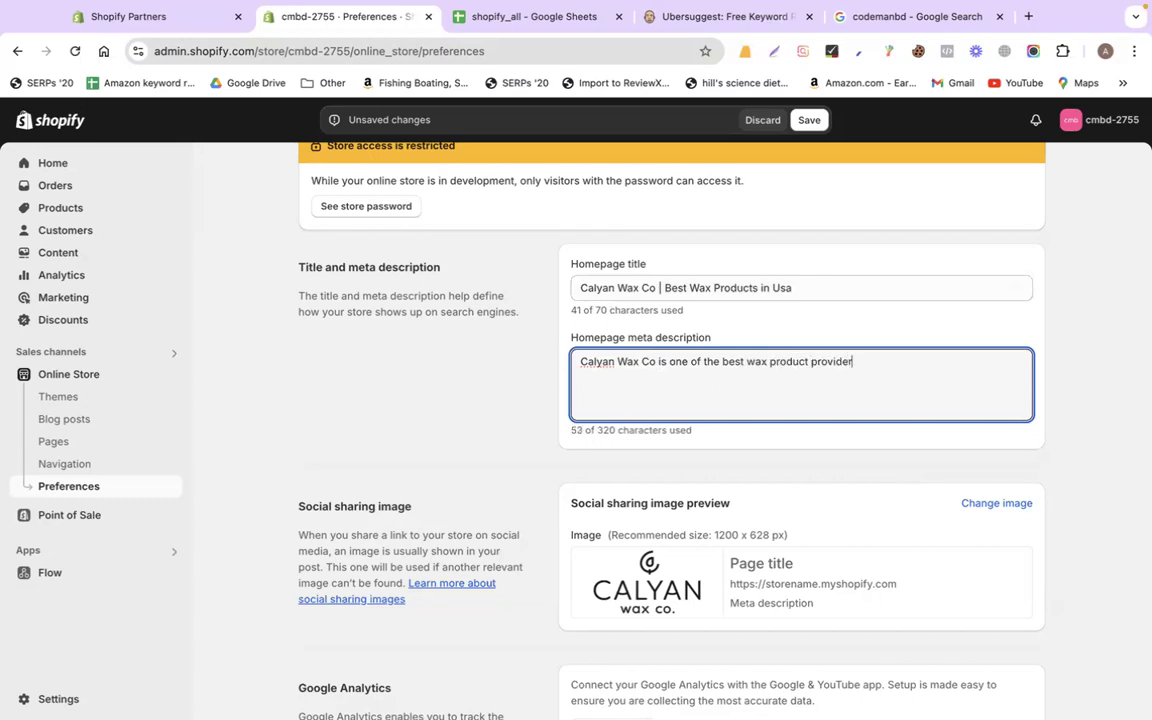
type(" in united states.")
Finish the description with 'If you want fast delivvery and quality products you can contact us' and save
double_click(605, 430)
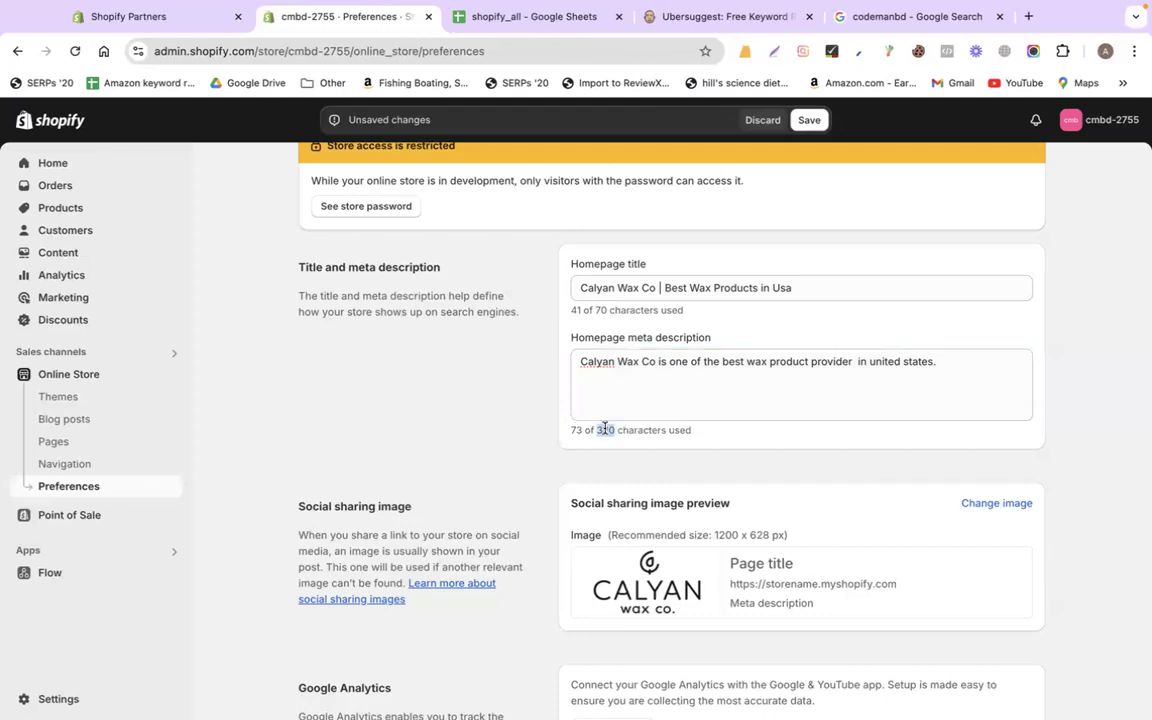
left_click(951, 364)
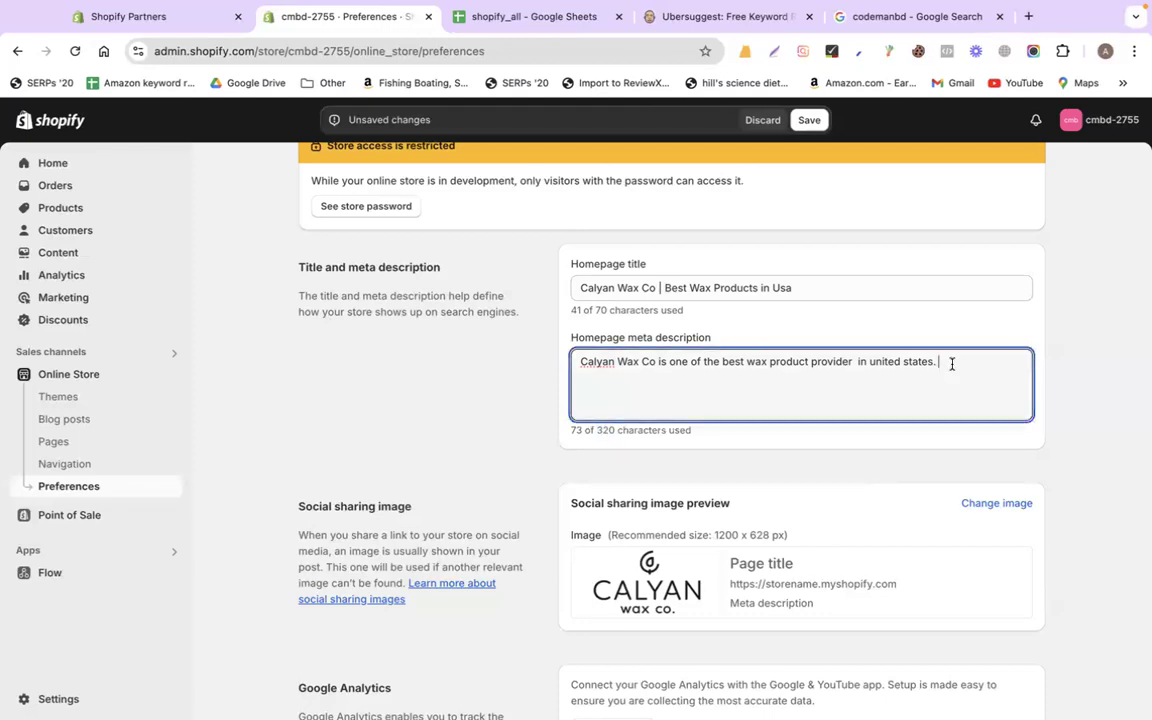
type("If you want fast deli")
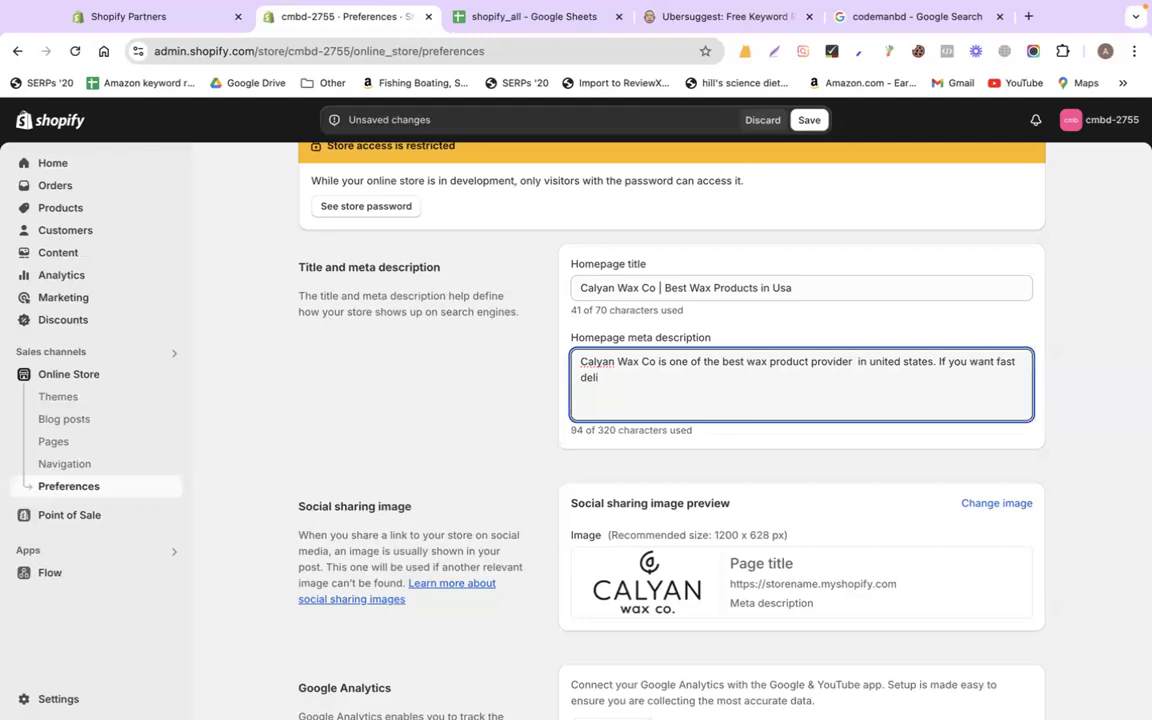
type("vvery and qu")
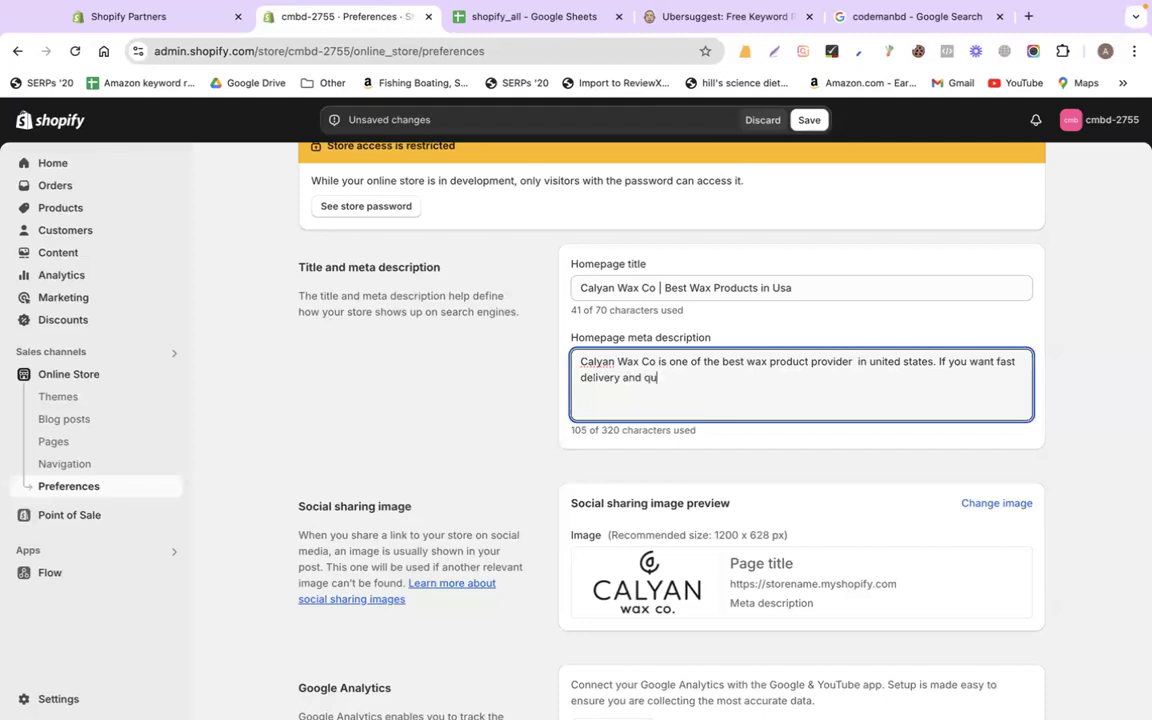
type("ality products you can contact us.")
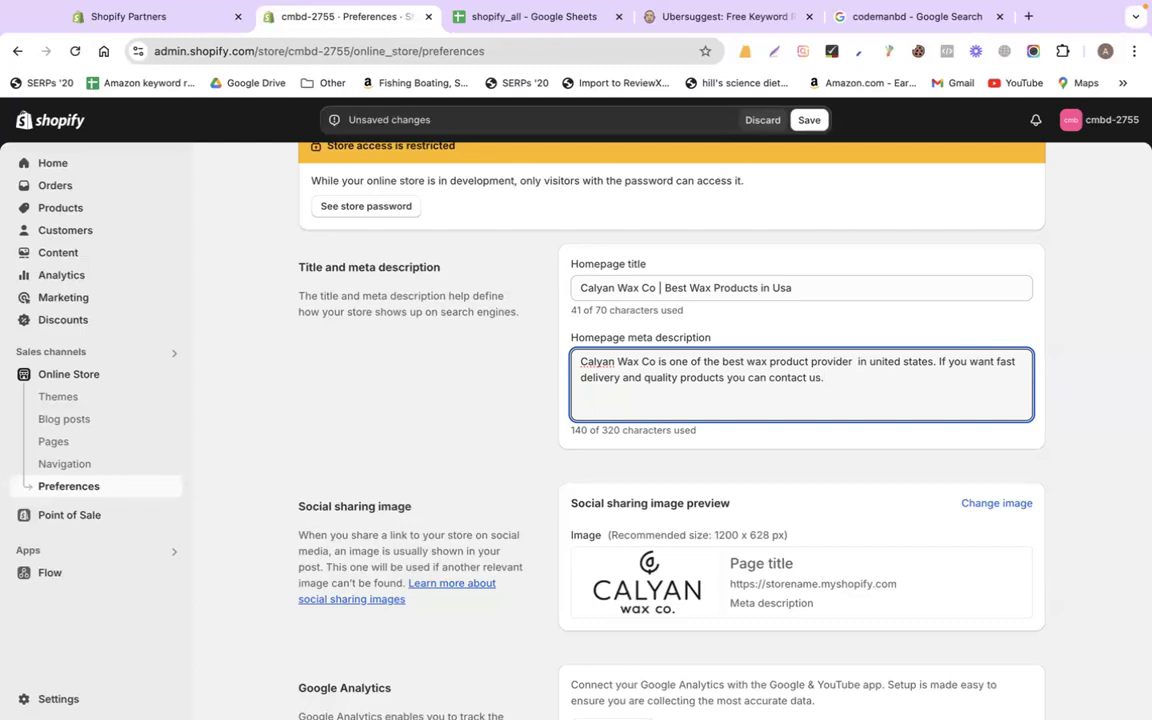
scroll(761, 495, "down", 3)
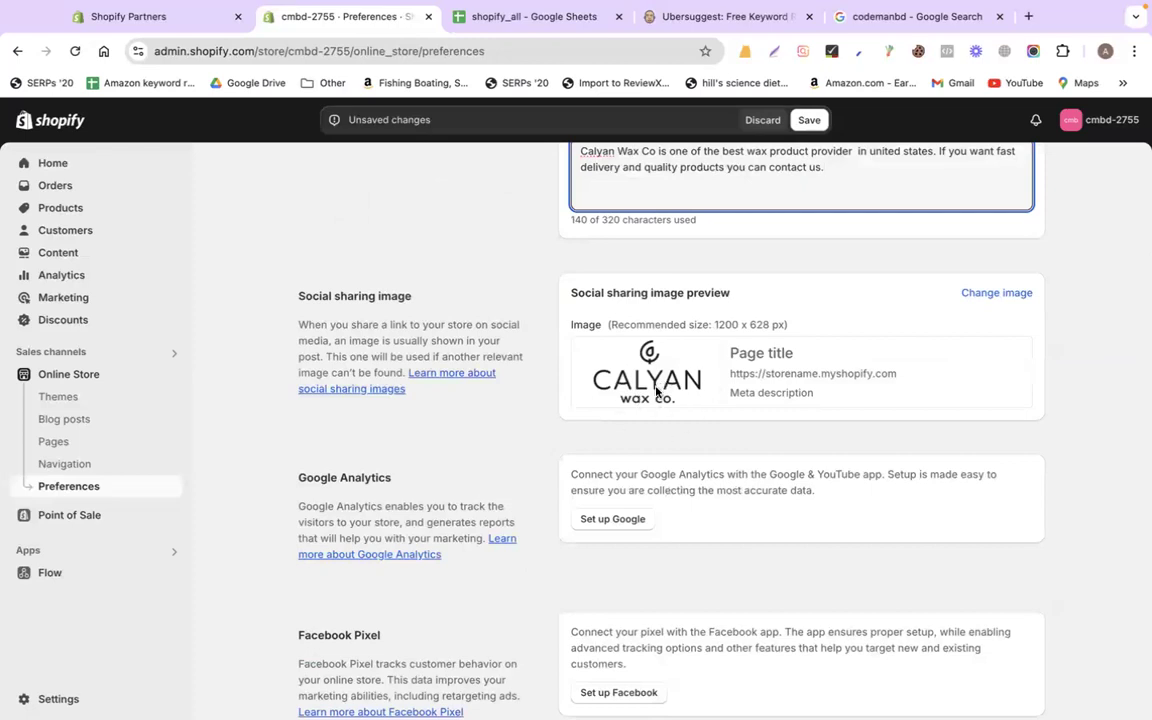
scroll(558, 433, "down", 1)
scroll(558, 433, "down", 10)
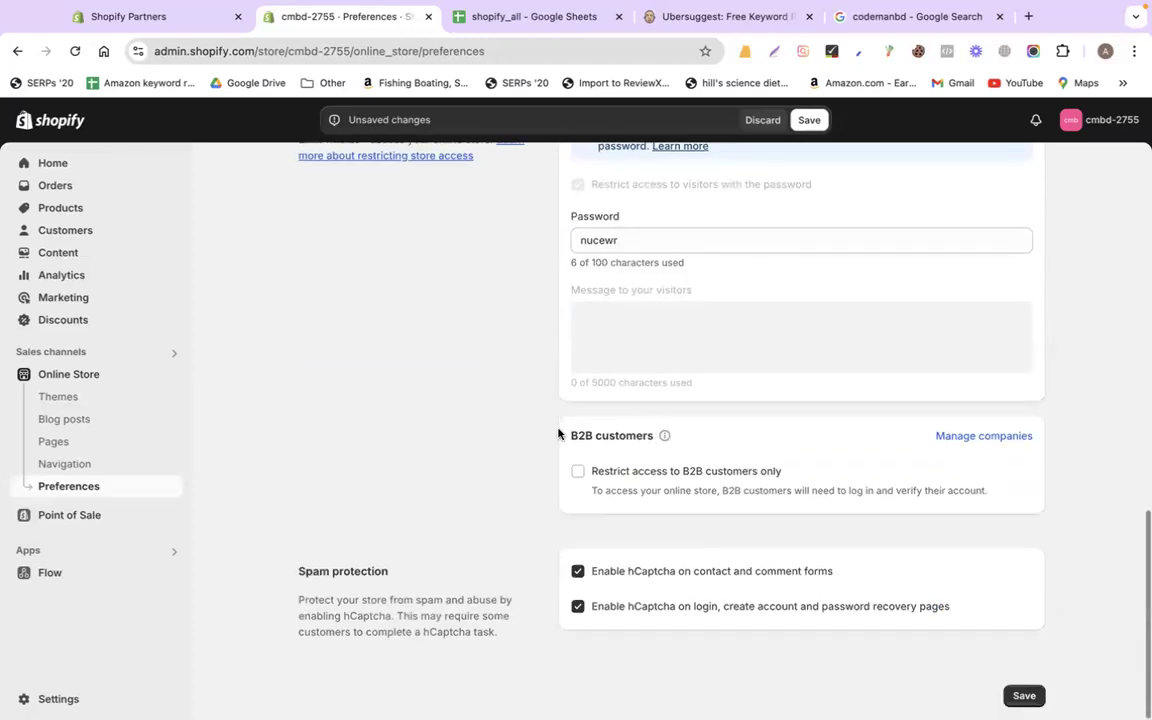
scroll(887, 332, "up", 15)
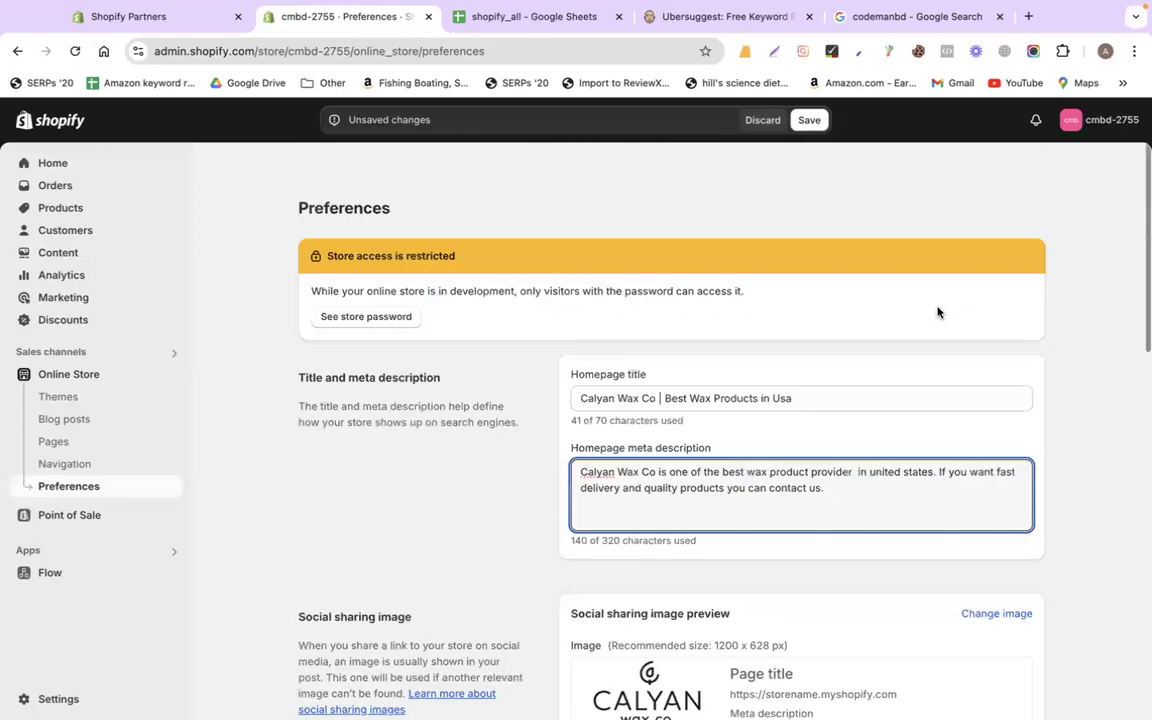
left_click(809, 119)
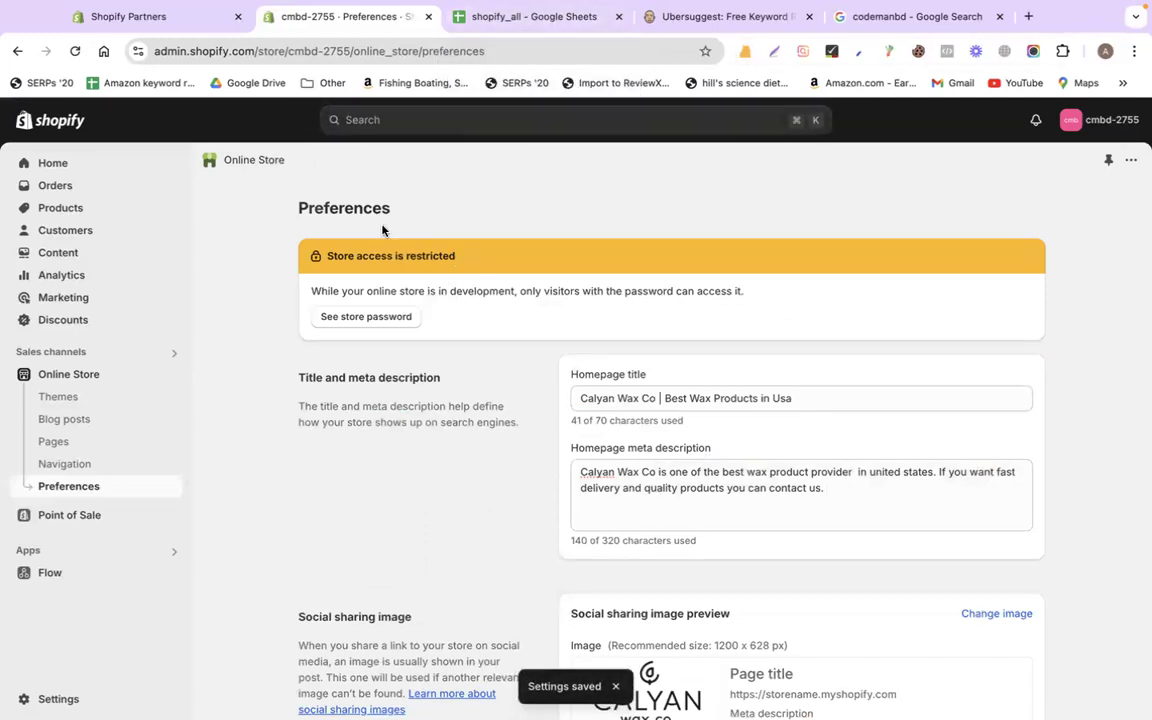
Open the Booster SEO app listing from cell B4's link on the '32. All in one Seo' sheet
left_click(507, 18)
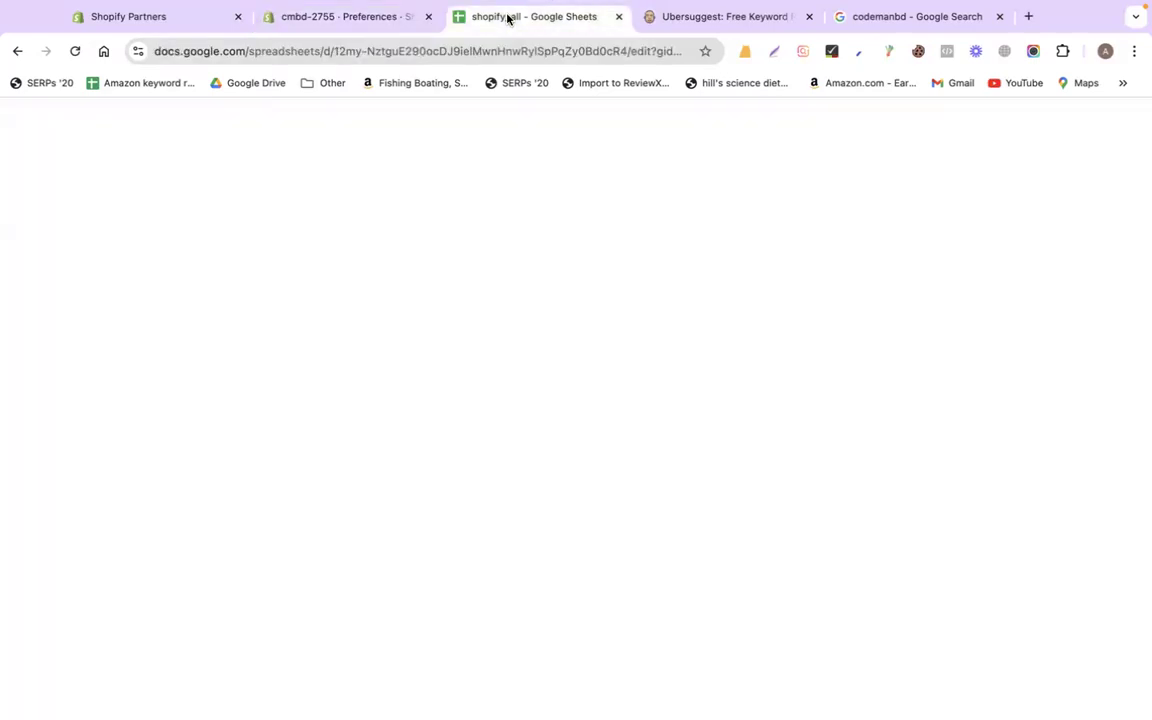
scroll(480, 420, "down", 5)
scroll(503, 477, "down", 8)
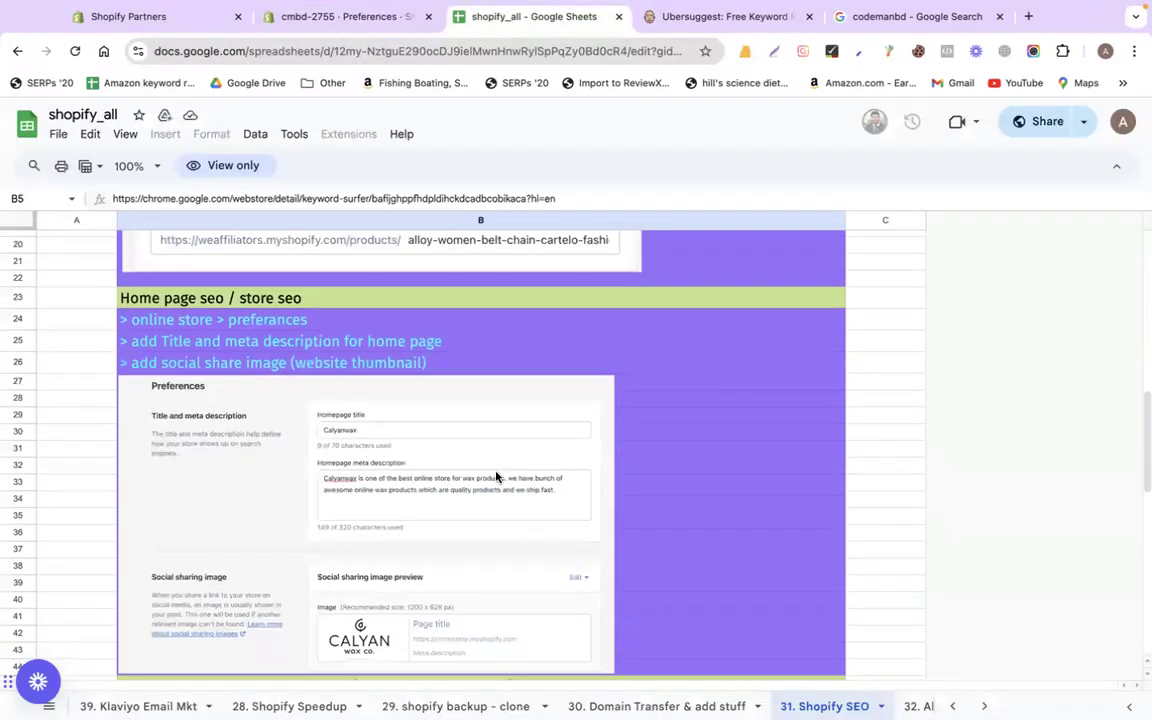
scroll(515, 467, "down", 5)
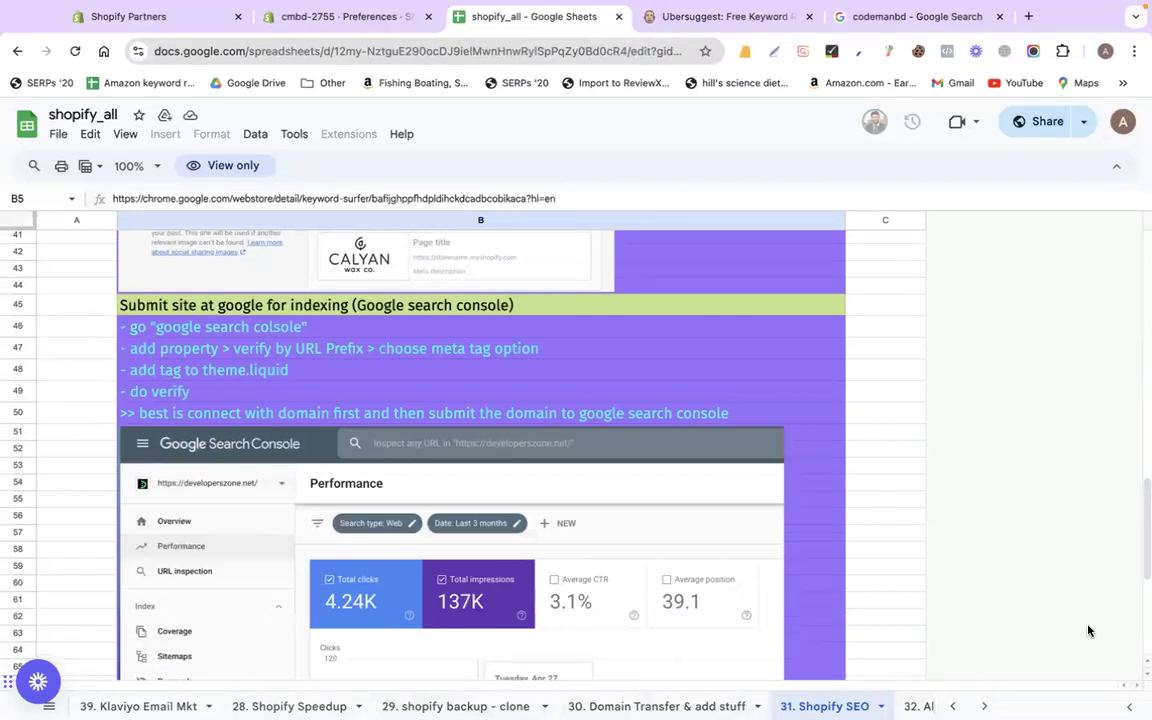
scroll(690, 706, "right", 3)
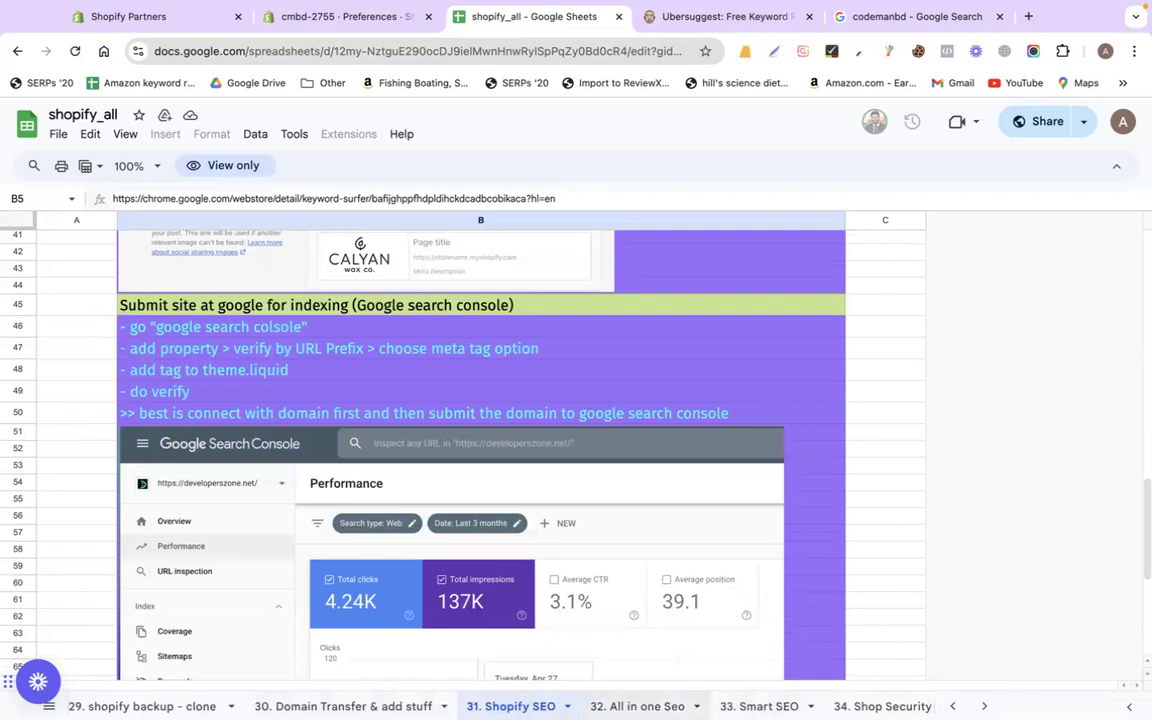
left_click(640, 706)
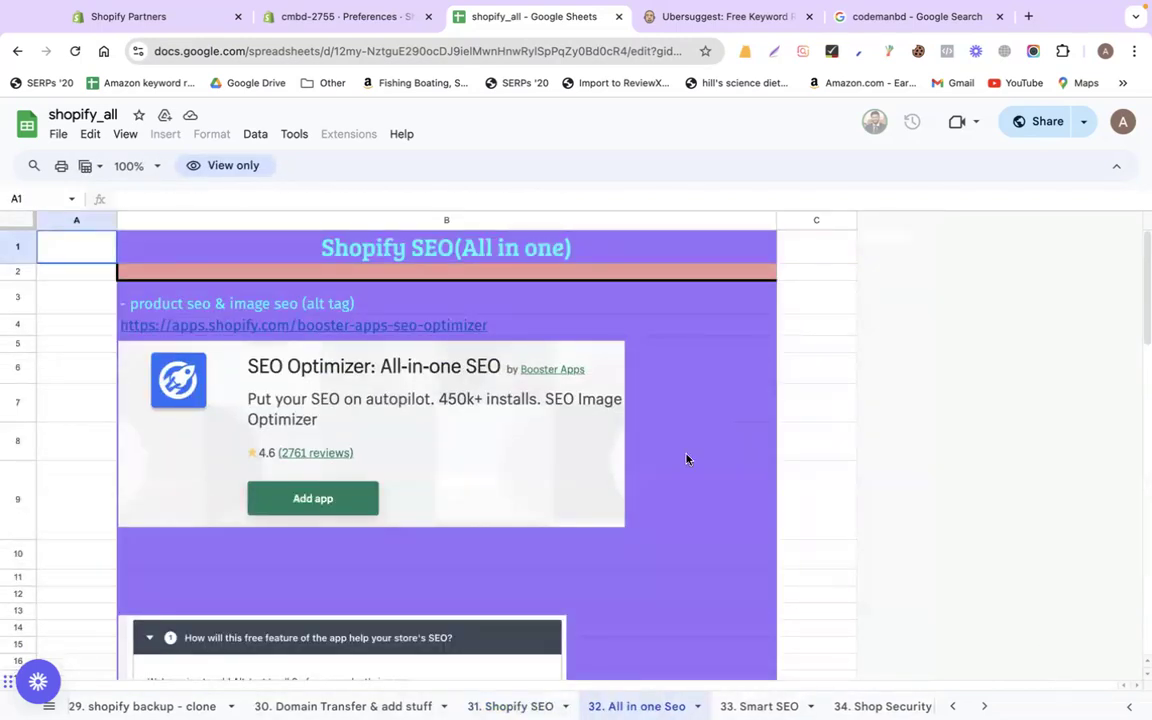
left_click(296, 326)
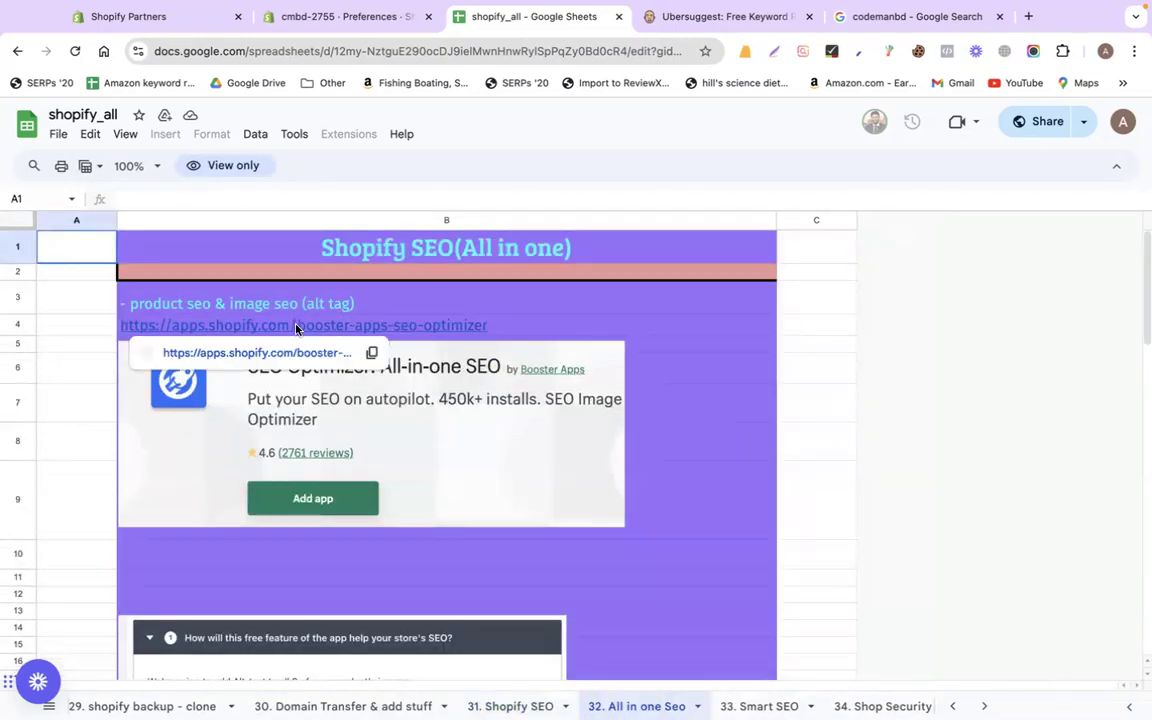
left_click(257, 354)
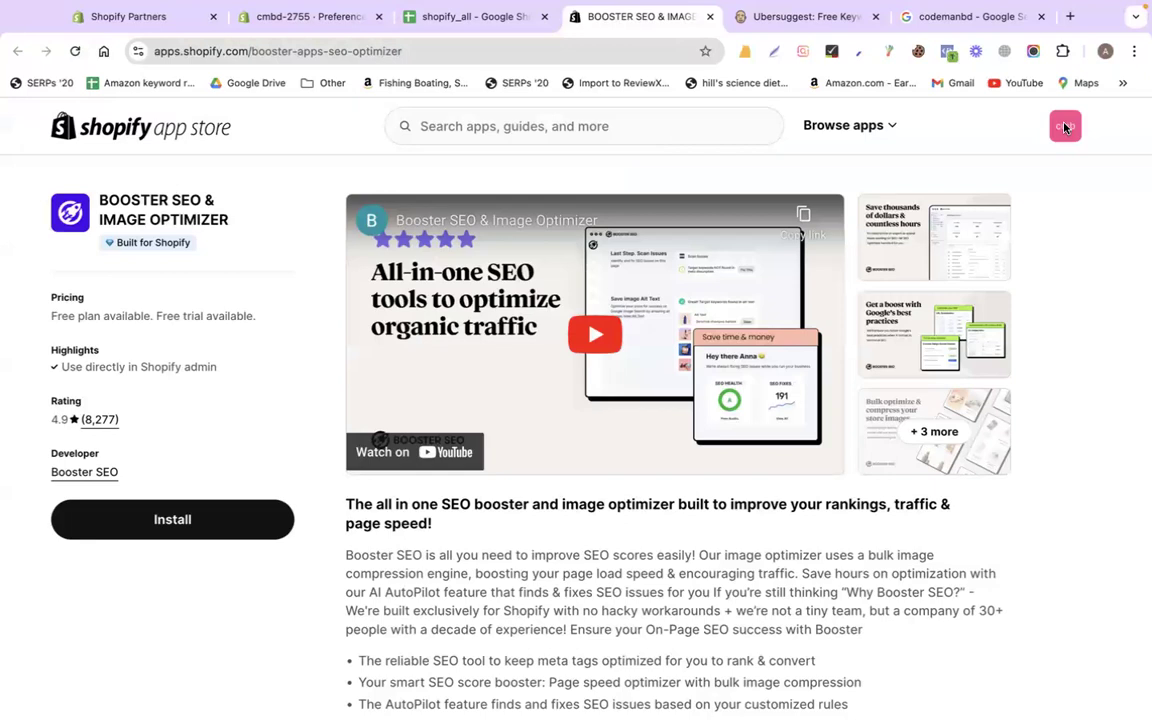
Install Booster SEO & Image Optimizer on the store and approve the permission dialog
left_click(1065, 126)
left_click(172, 519)
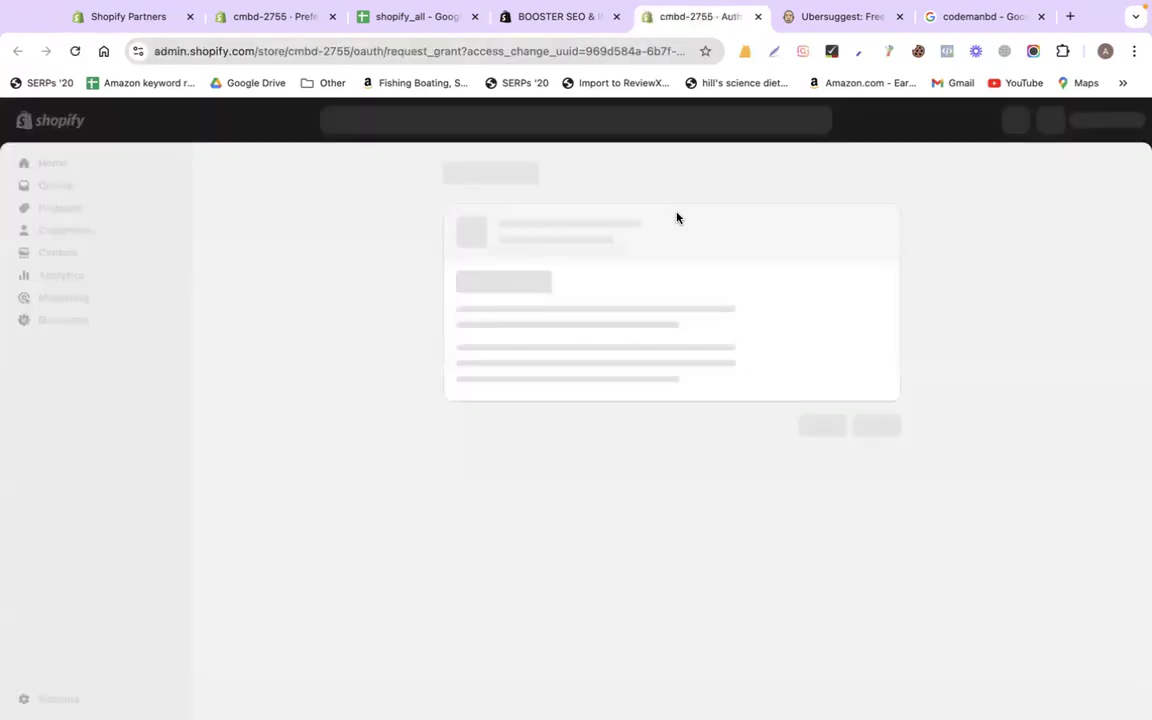
left_click(888, 476)
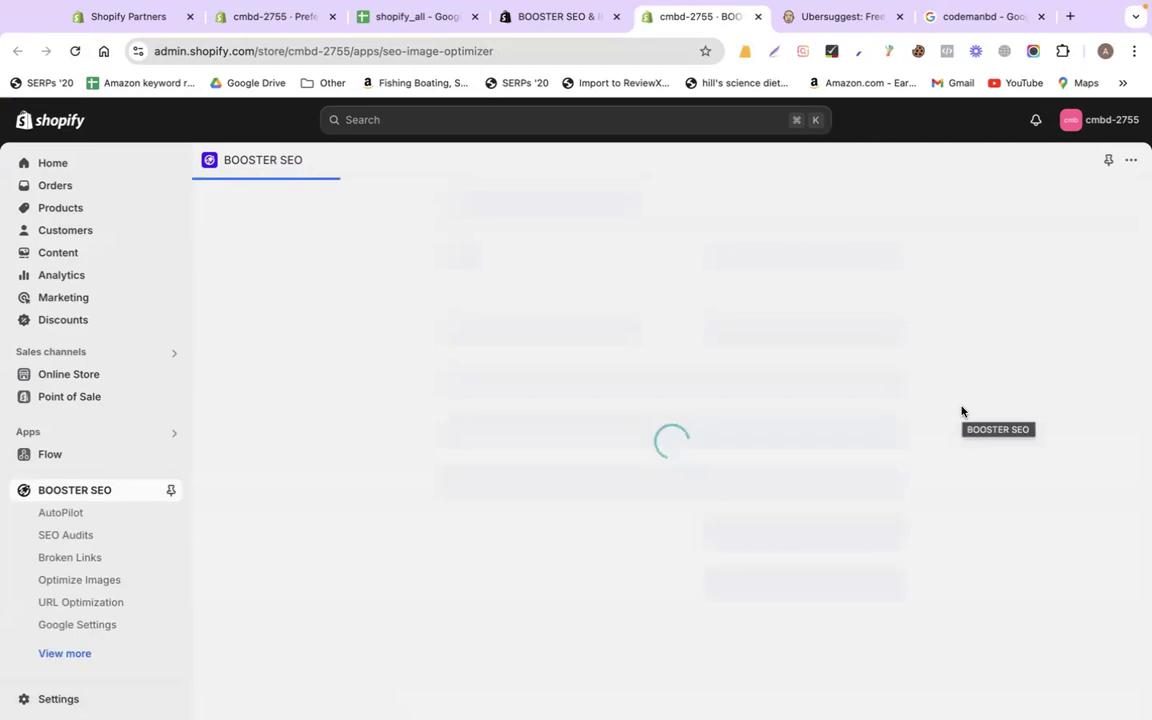
Check the app's free plan pricing note and close the Booster SEO chat popup
left_click(553, 17)
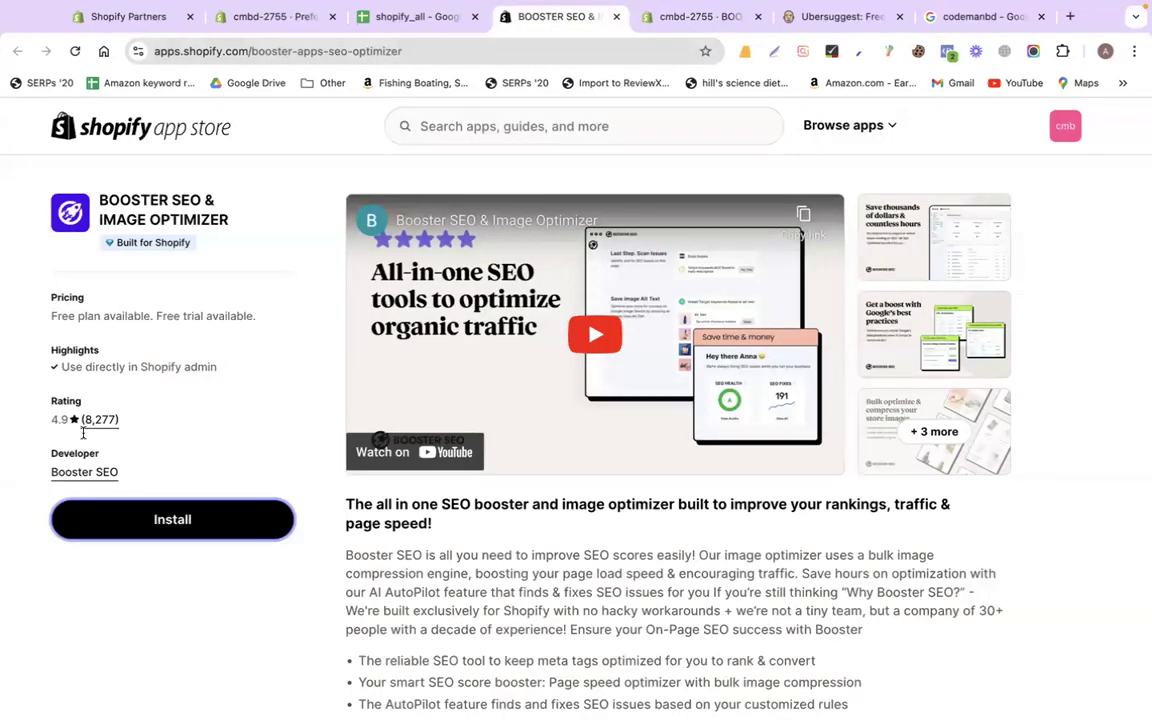
left_click_drag(50, 316, 270, 316)
left_click(727, 18)
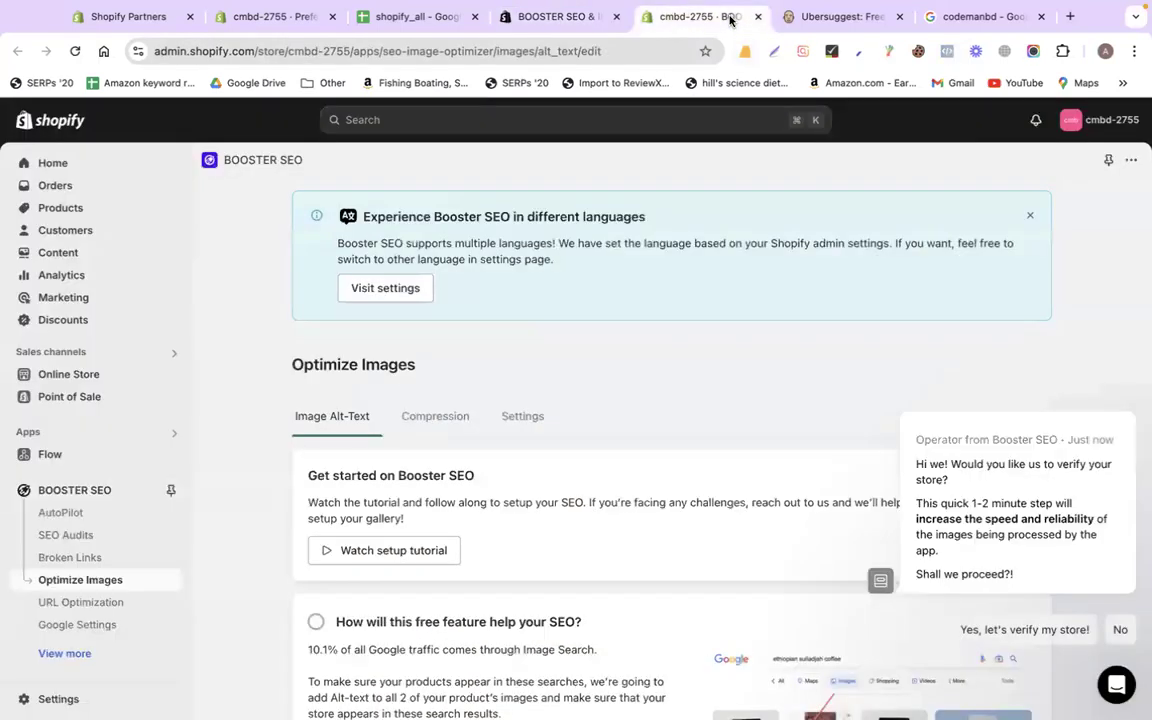
mouse_move(1023, 627)
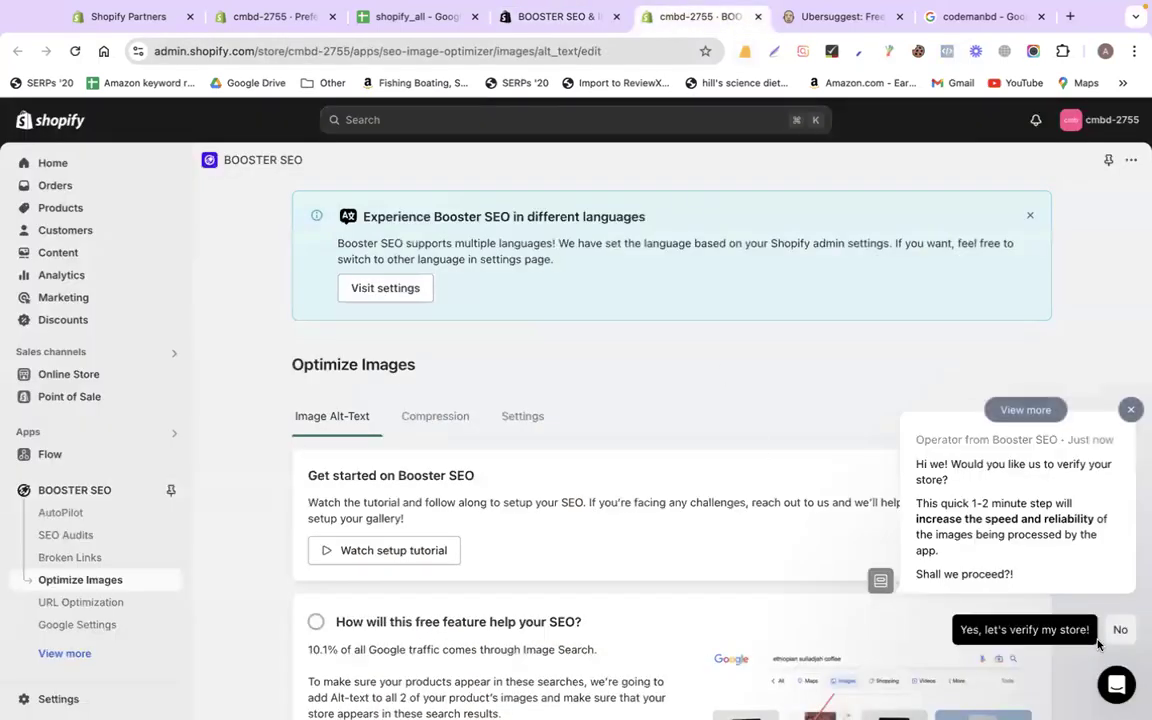
left_click(1129, 410)
Expand Booster SEO's Set Template alt-text step, then go to Online Store Preferences
scroll(818, 429, "down", 5)
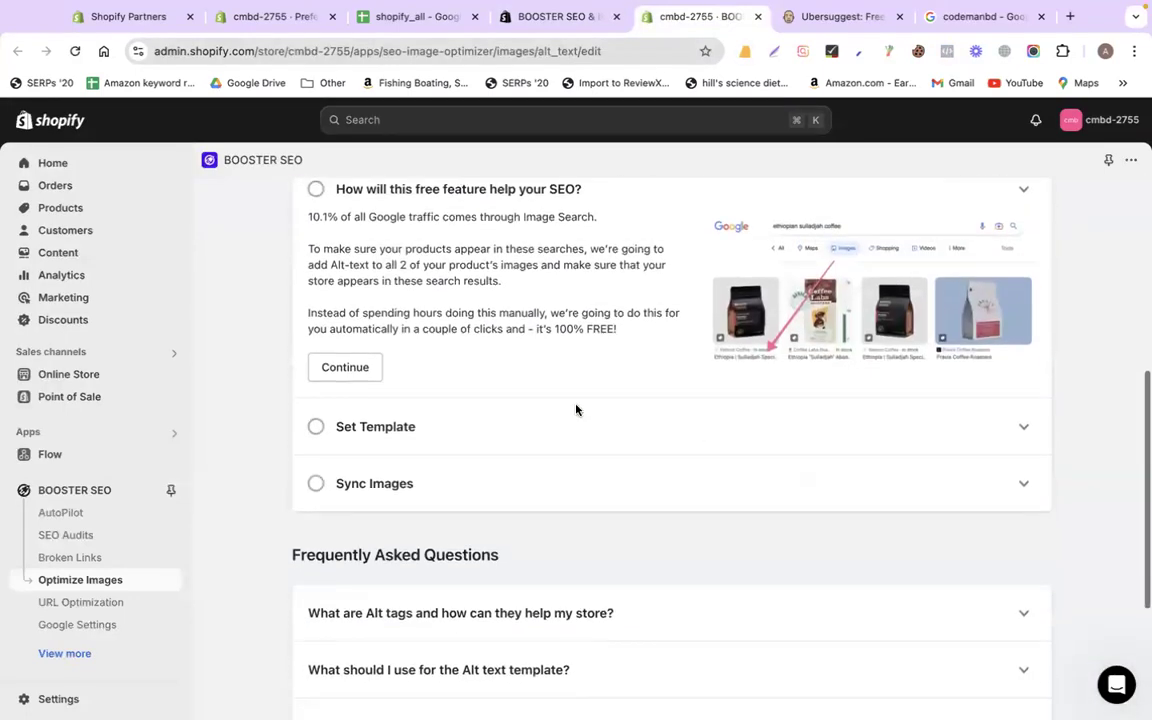
scroll(576, 409, "down", 3)
scroll(576, 409, "up", 7)
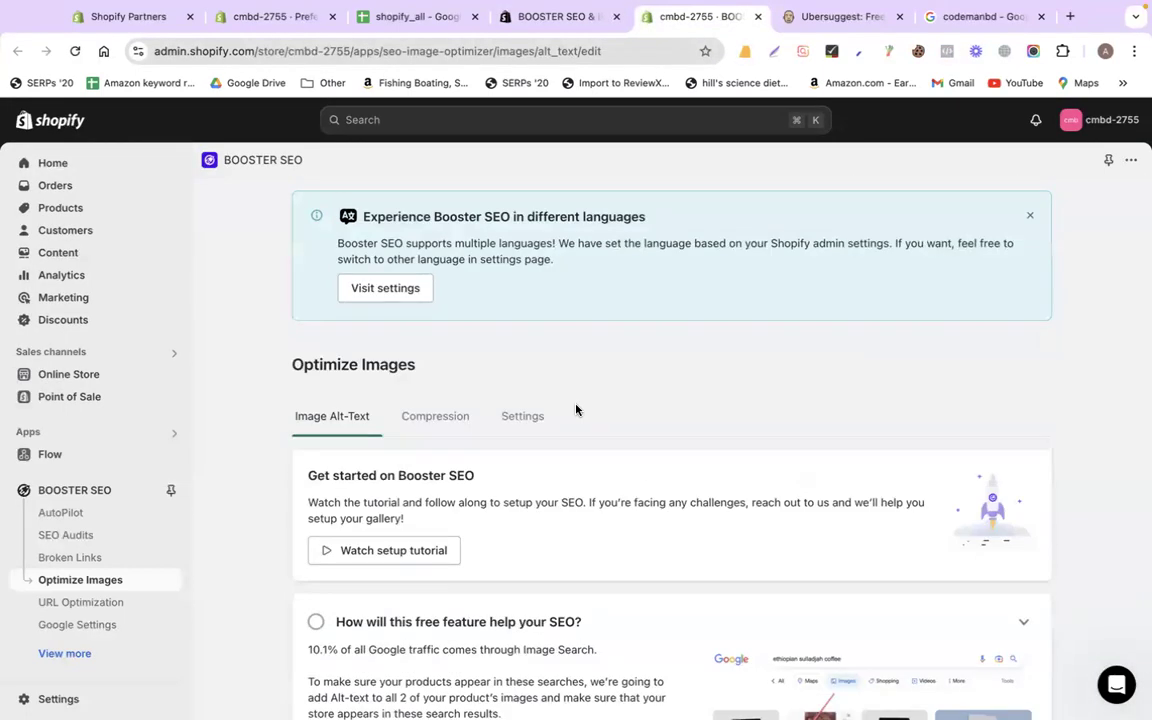
scroll(675, 396, "down", 3)
scroll(675, 396, "down", 3)
scroll(675, 396, "down", 5)
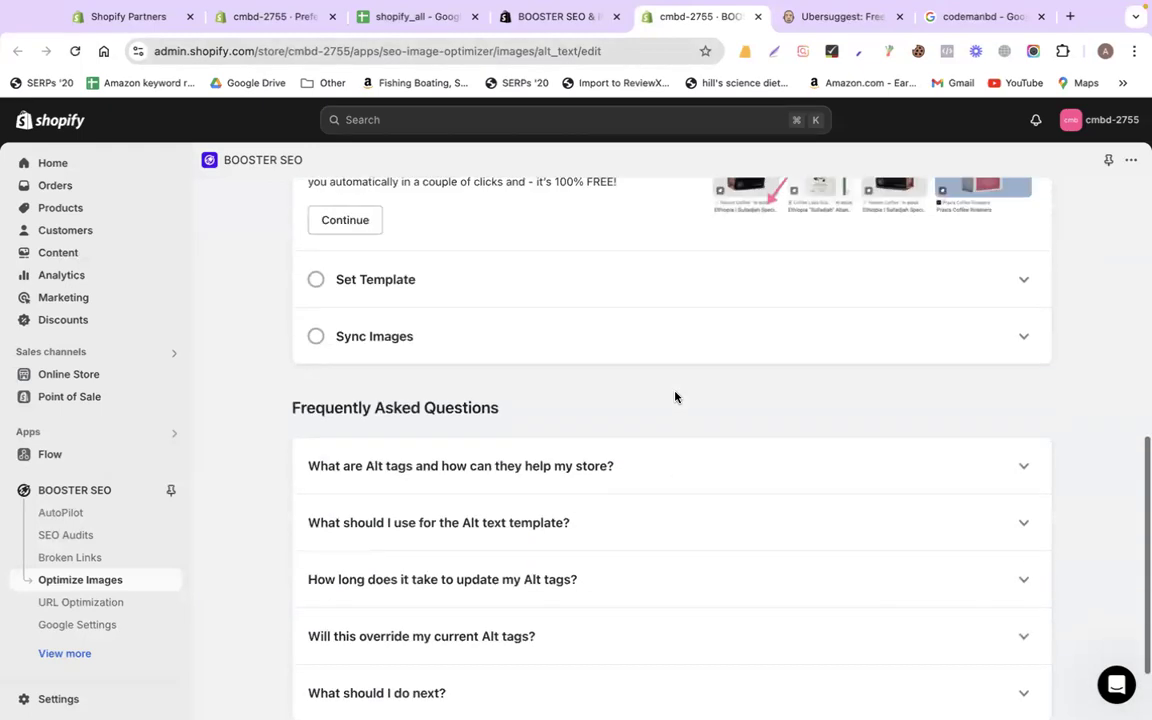
scroll(675, 397, "up", 1)
left_click(1021, 355)
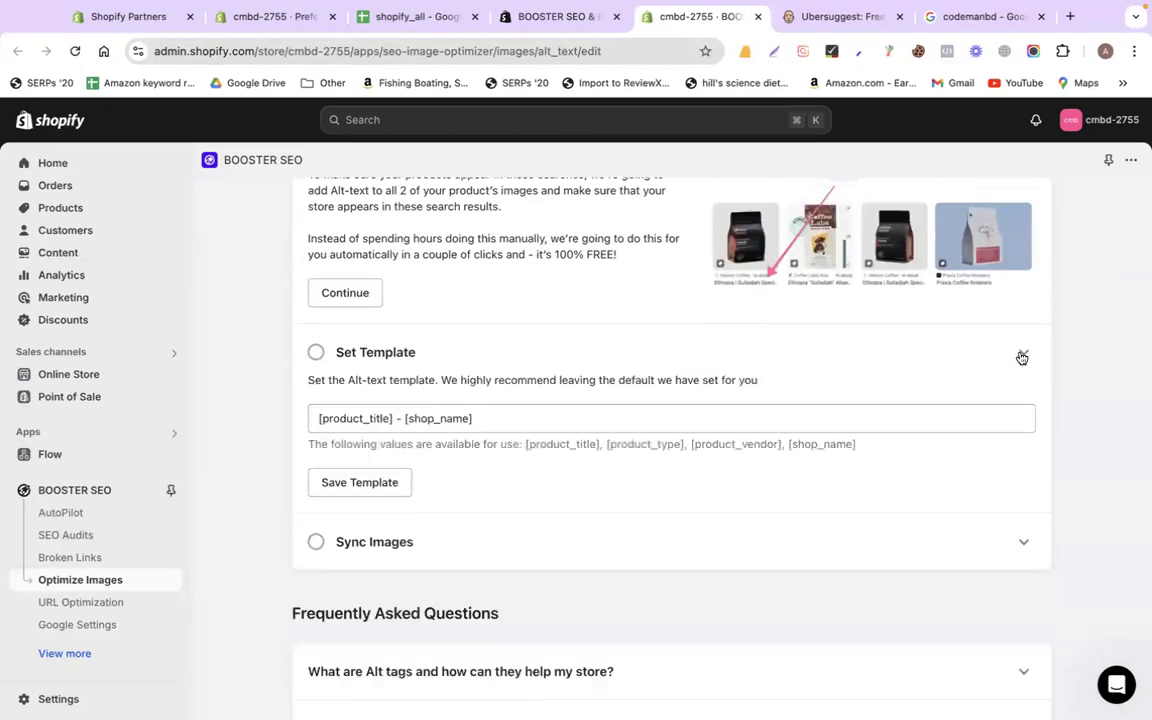
scroll(464, 347, "down", 1)
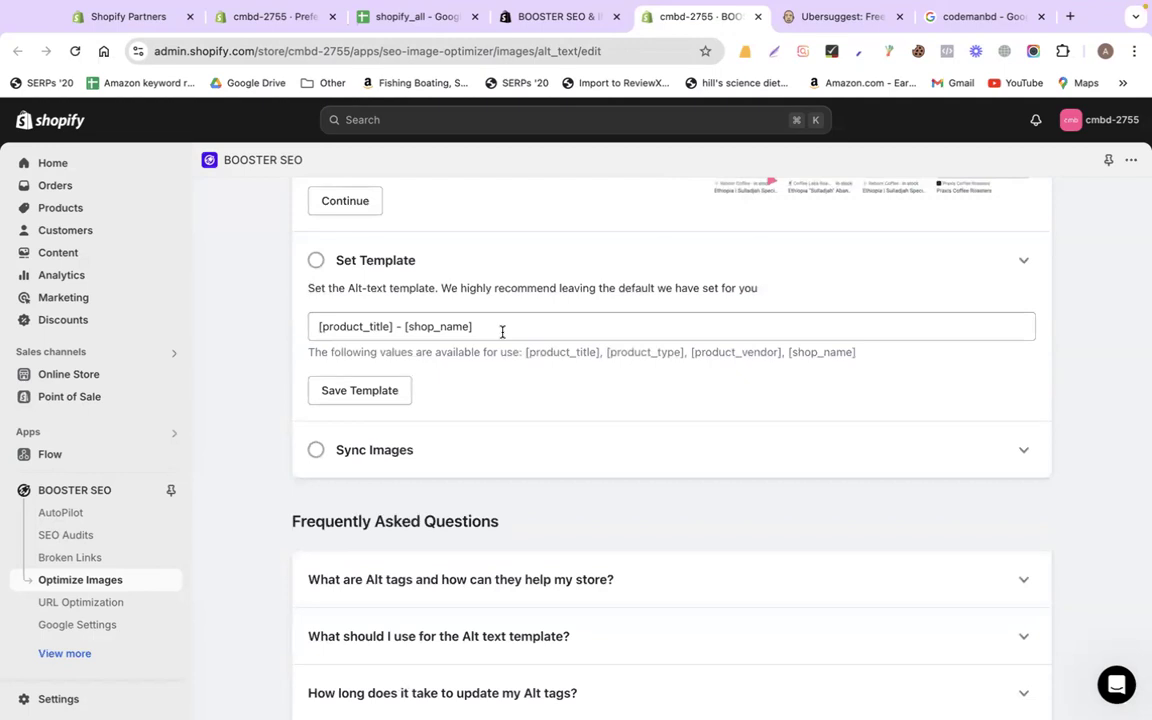
left_click(272, 17)
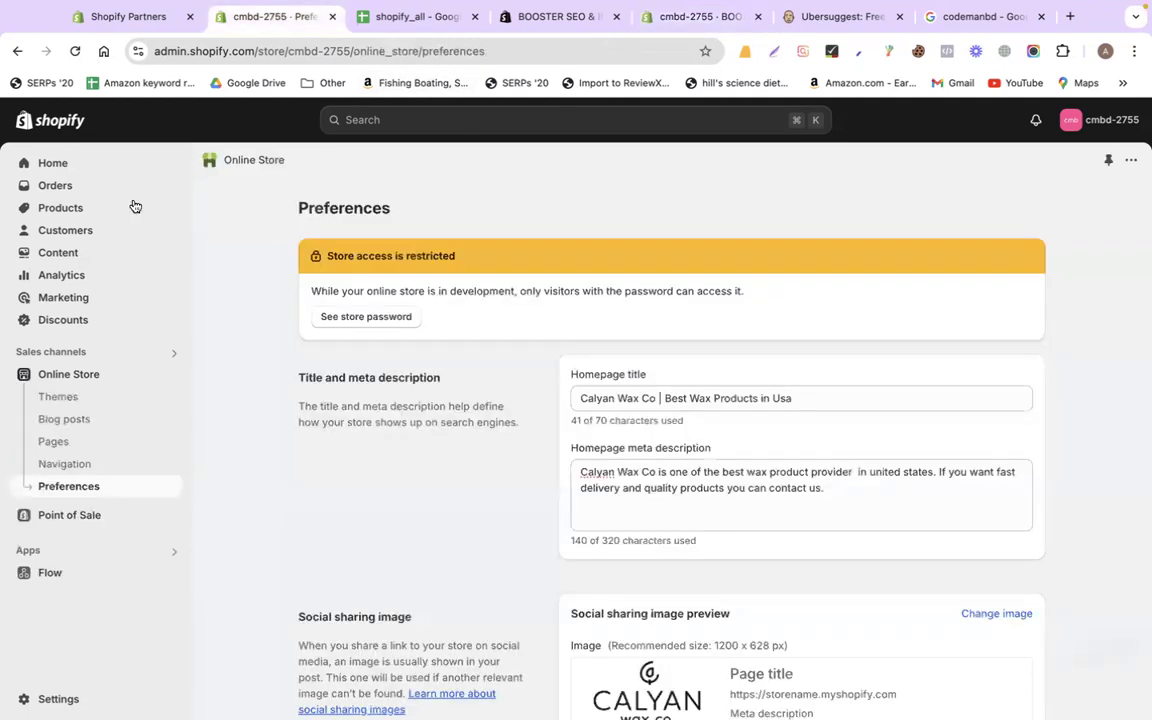
Open the Cedar + Tobacco Wax Melt product and look over its Search engine listing preview
left_click(60, 208)
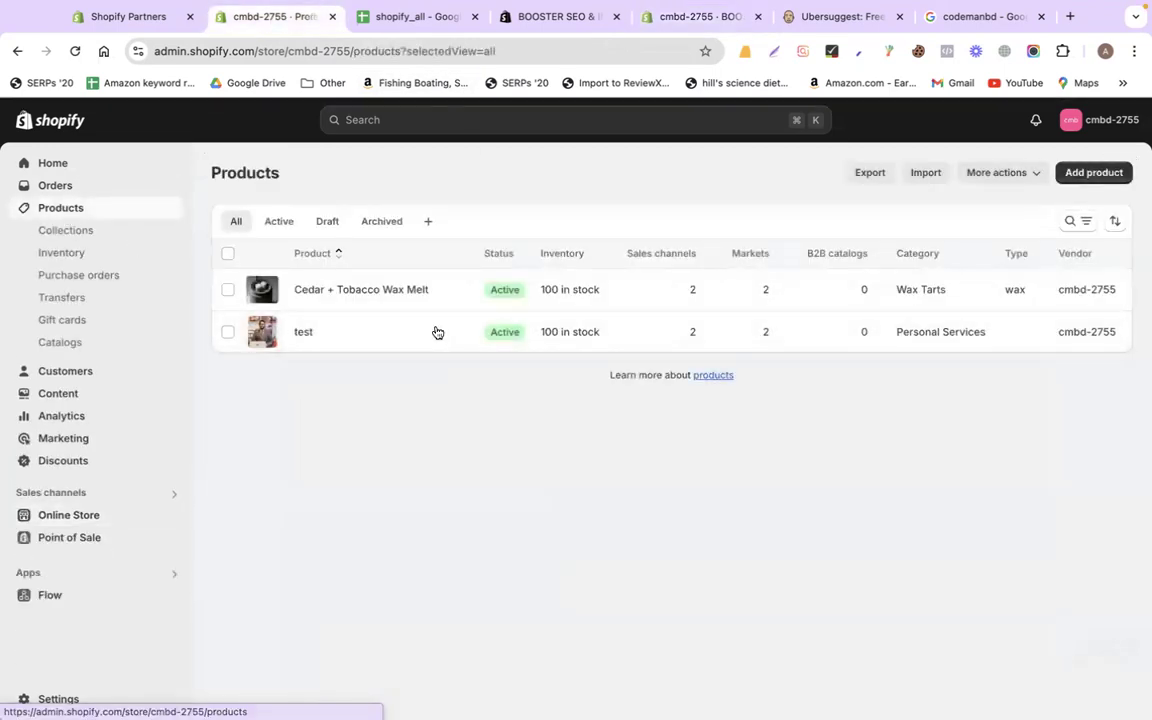
left_click(375, 294)
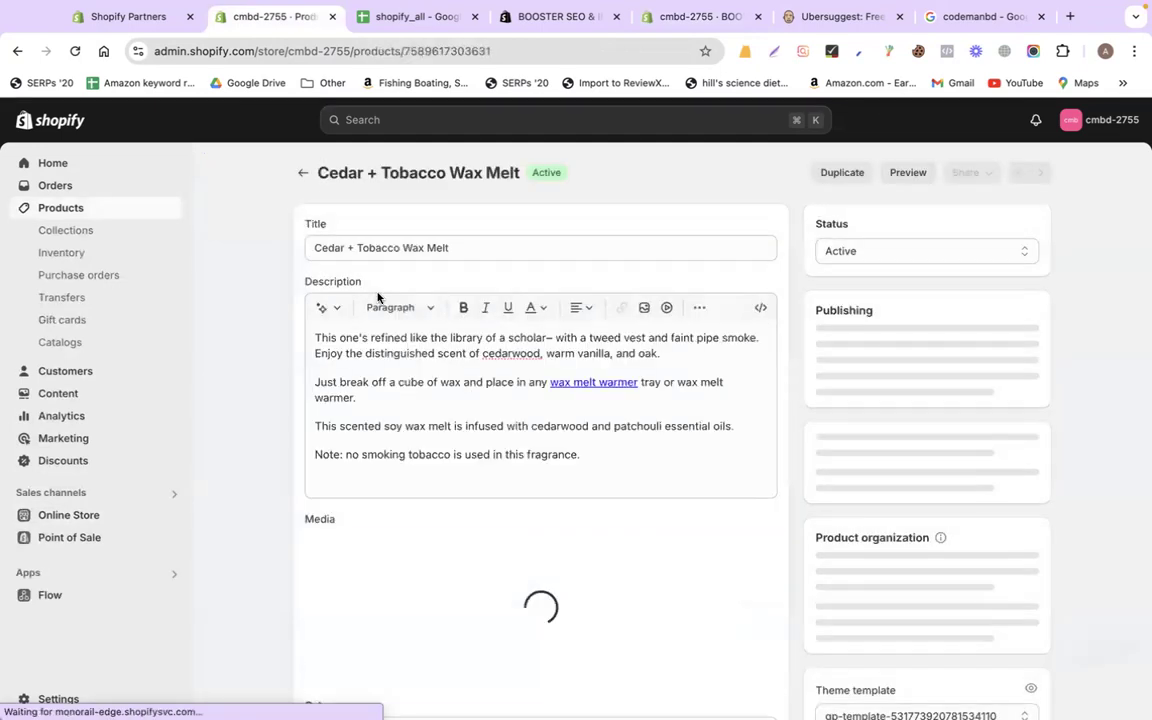
left_click_drag(324, 175, 511, 175)
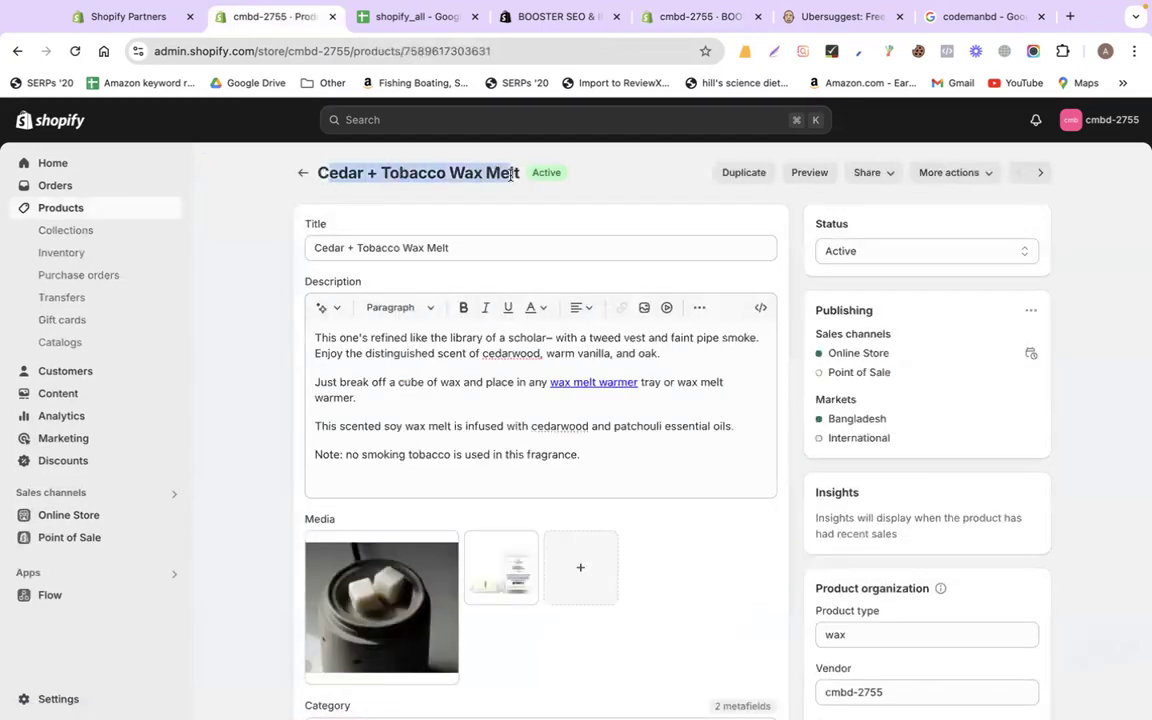
left_click(374, 180)
left_click_drag(319, 175, 516, 173)
scroll(284, 462, "down", 20)
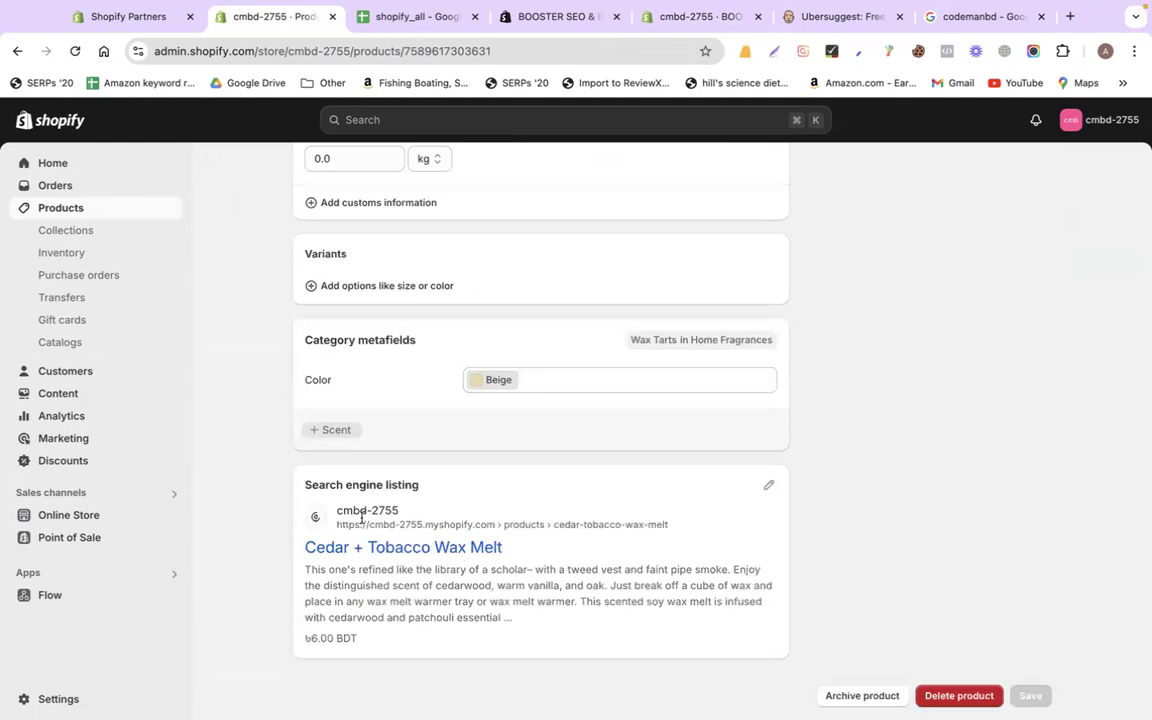
left_click_drag(306, 484, 448, 489)
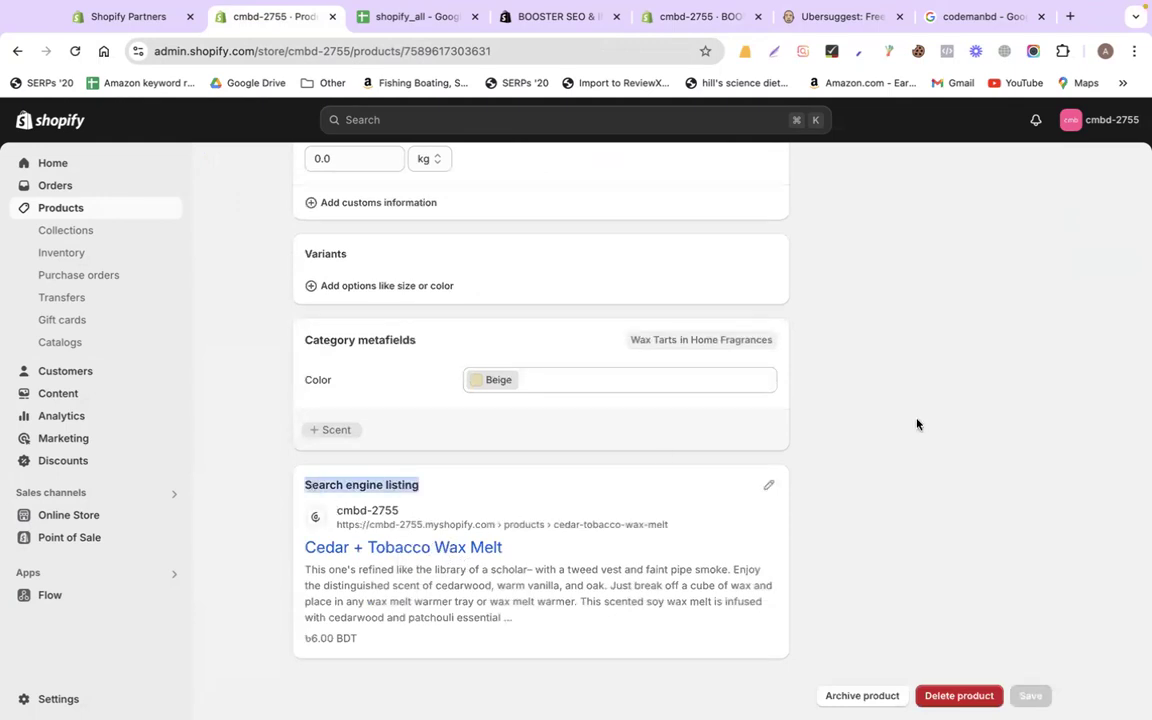
left_click(576, 440)
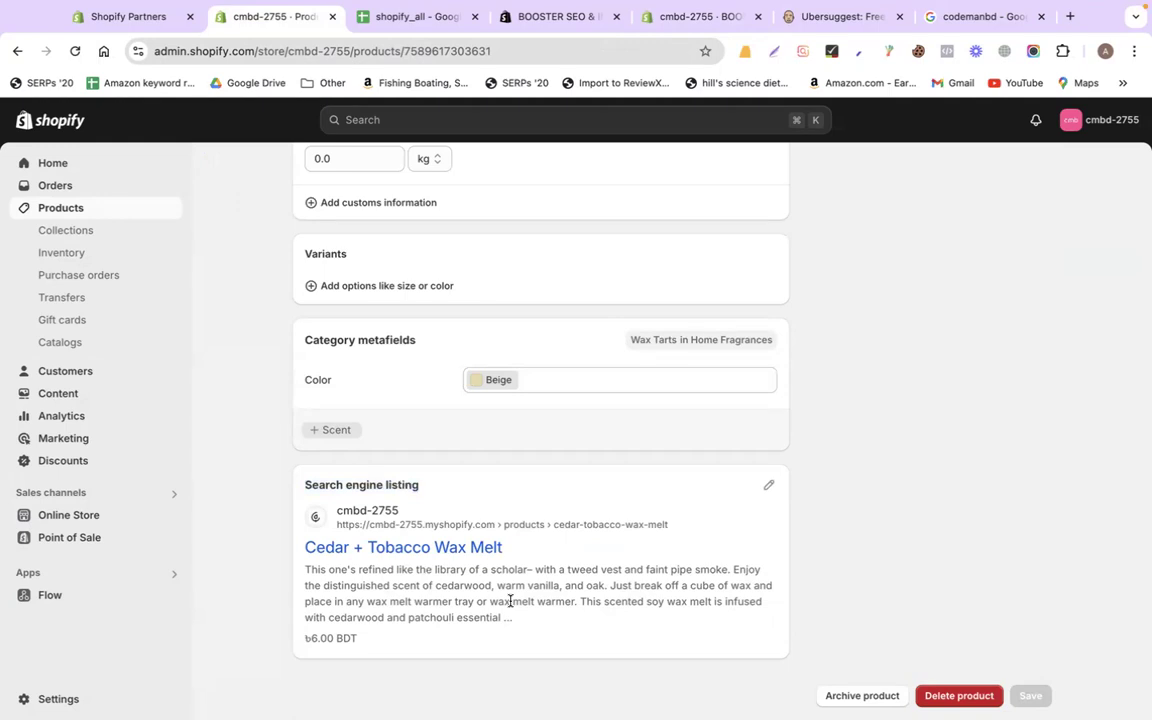
Review the Booster SEO alt-text template's [product_title] and [shop_name] placeholders
left_click(691, 14)
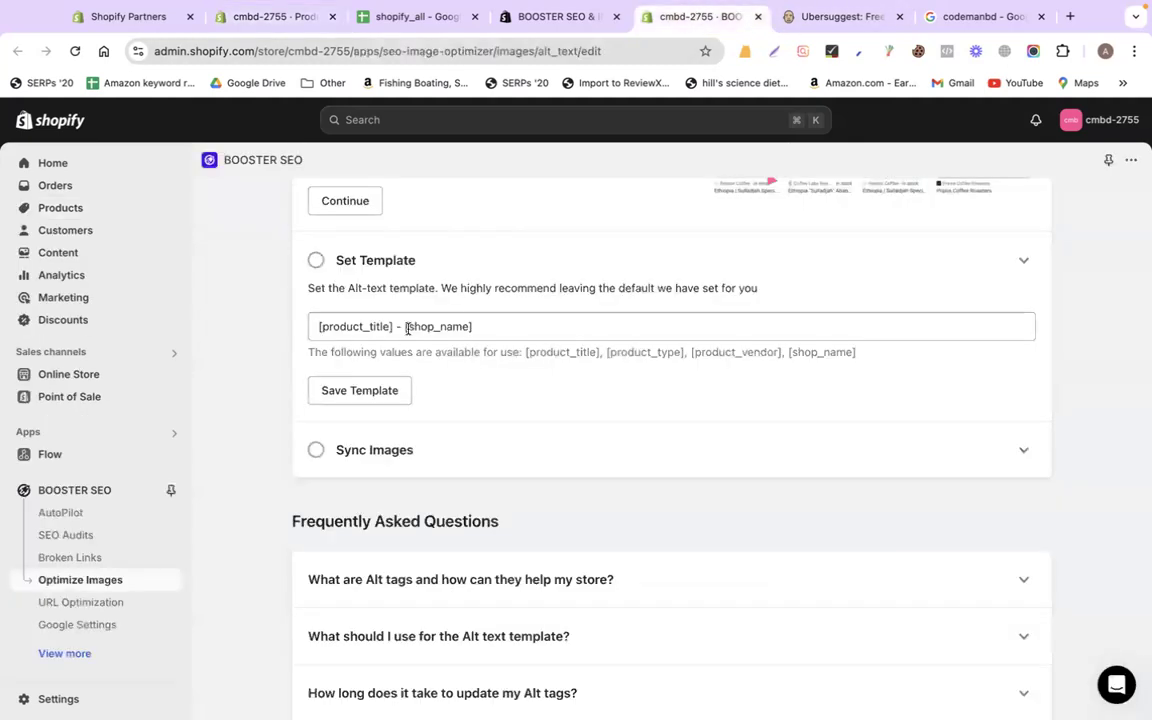
left_click_drag(395, 325, 283, 332)
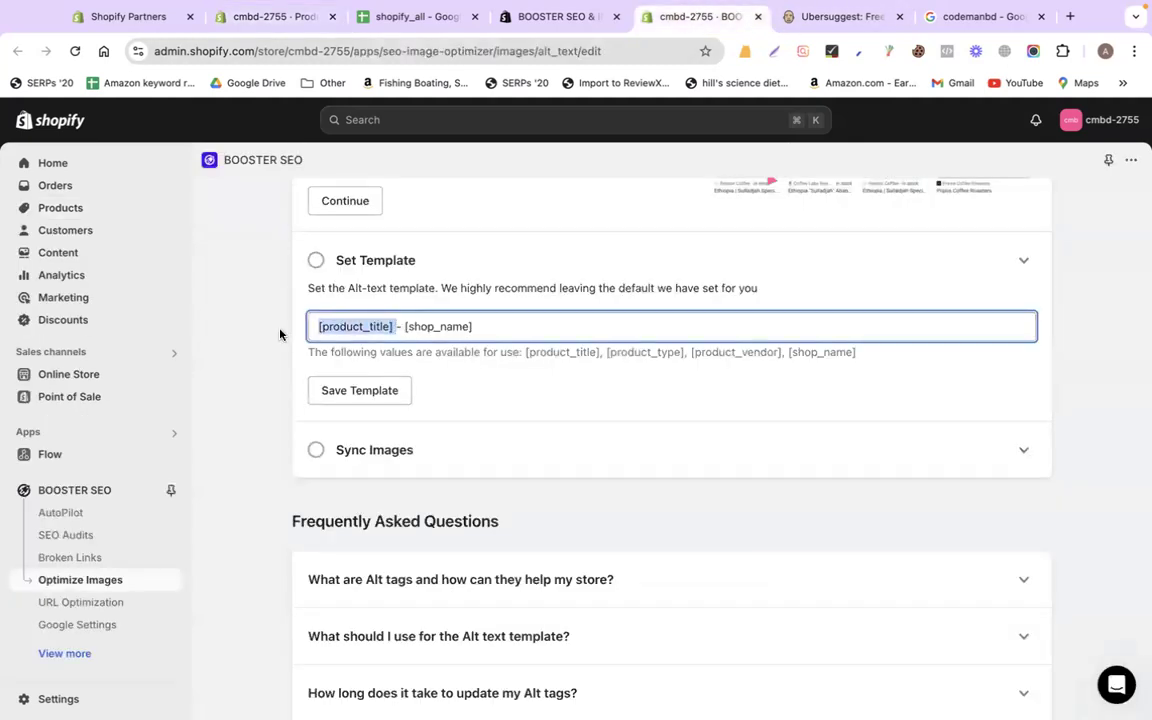
left_click(483, 330)
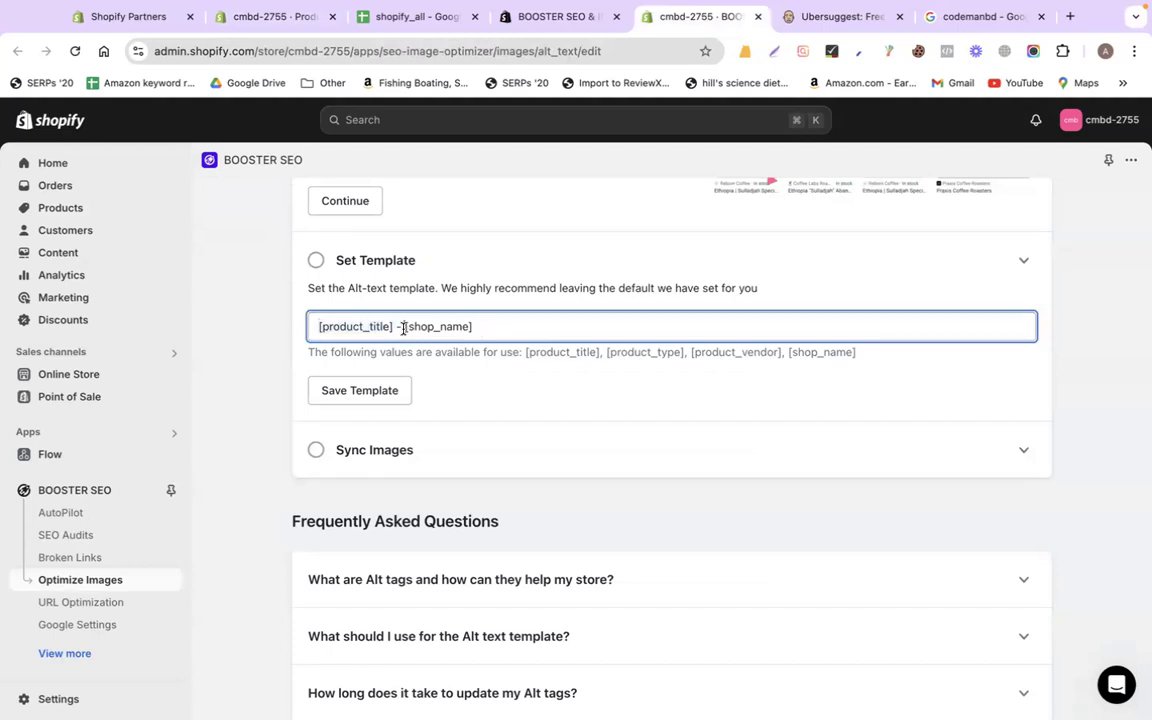
left_click_drag(404, 327, 499, 327)
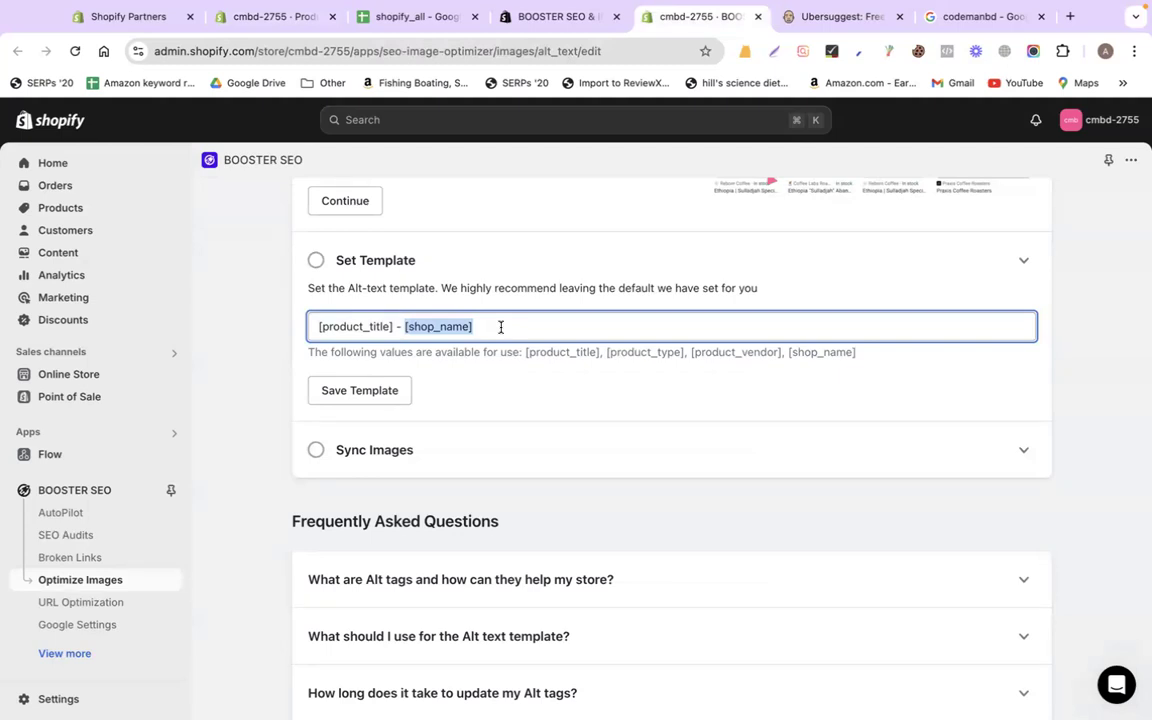
Search Google for 'talking cactus' from history, then return to the alt-text template
left_click(973, 16)
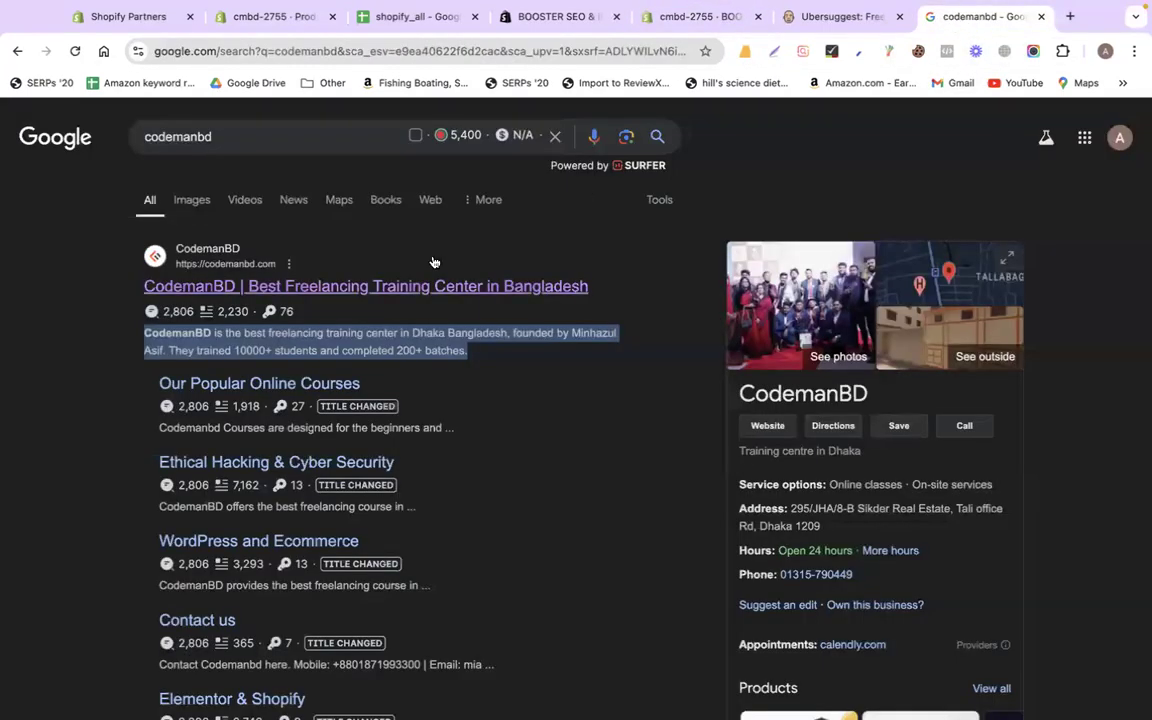
double_click(258, 138)
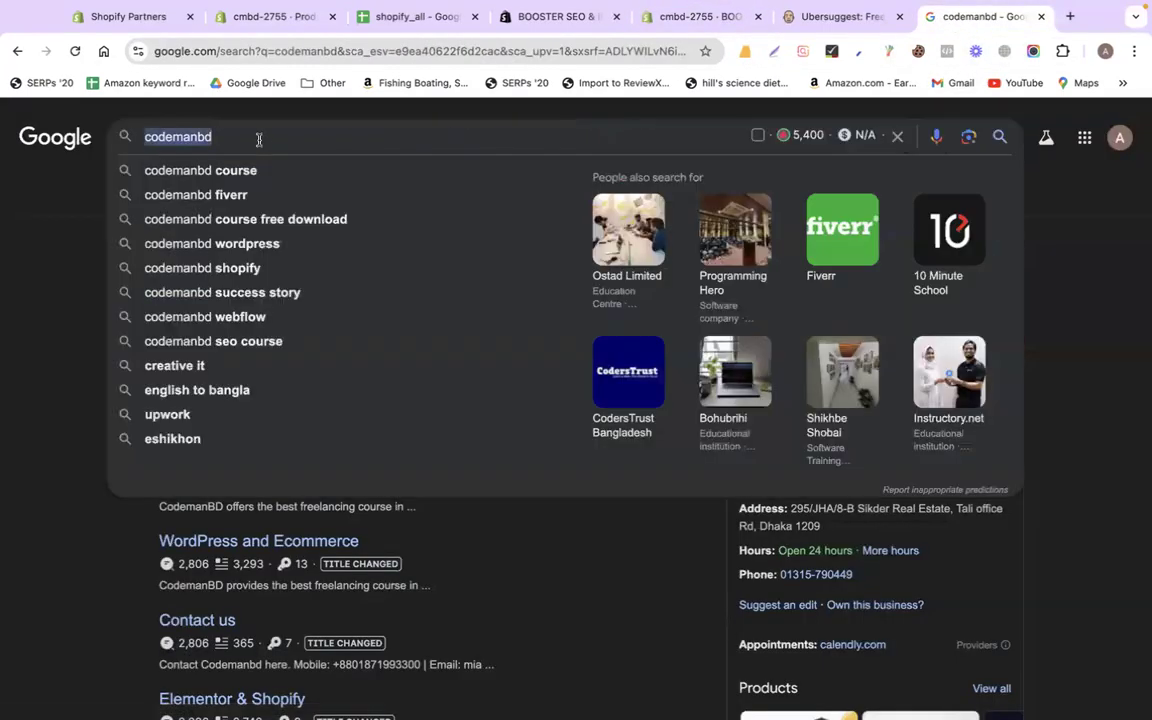
key("BackSpace")
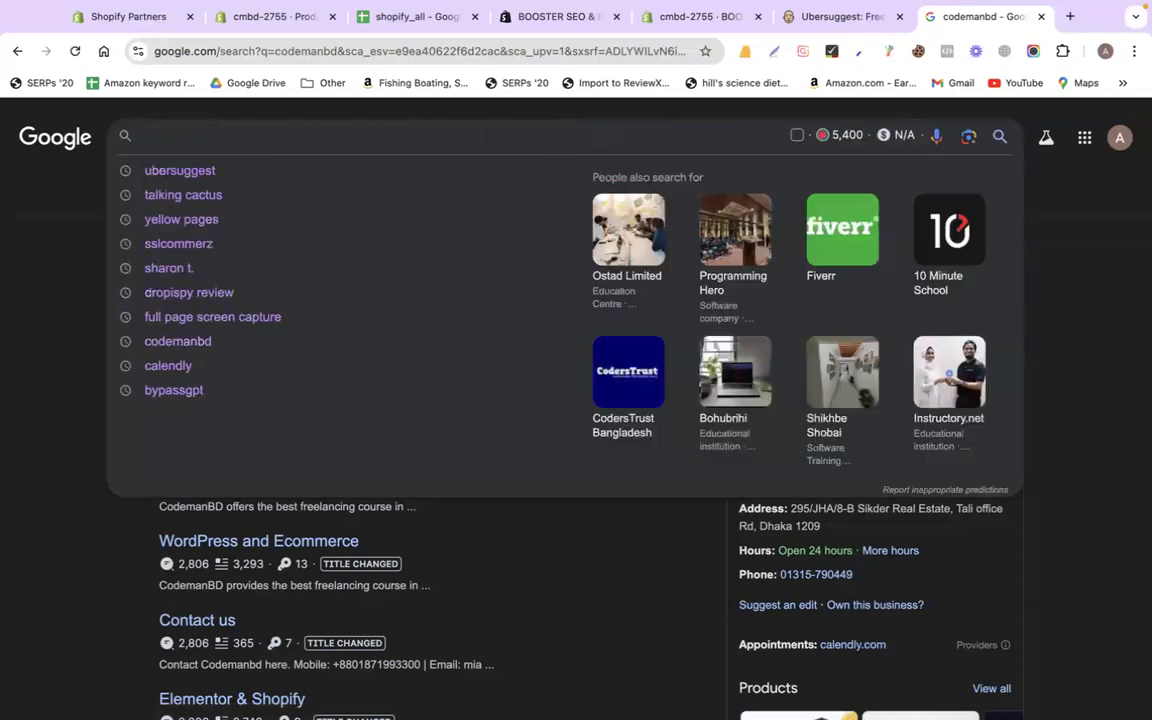
left_click(220, 199)
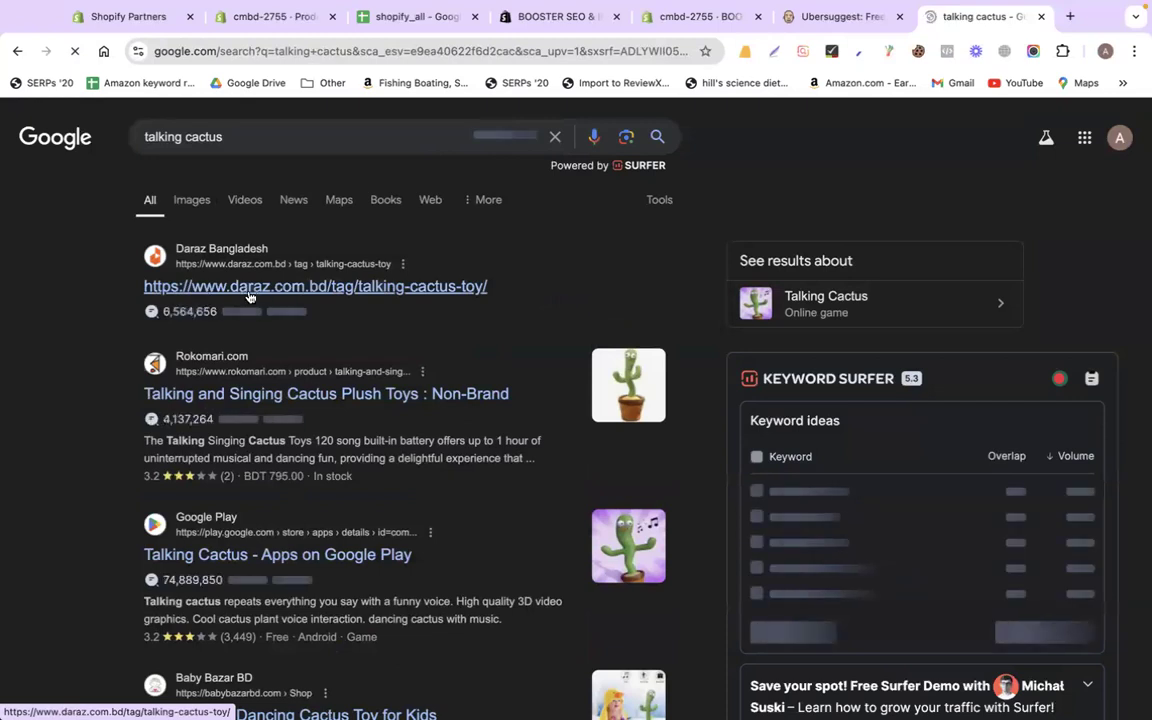
left_click(674, 22)
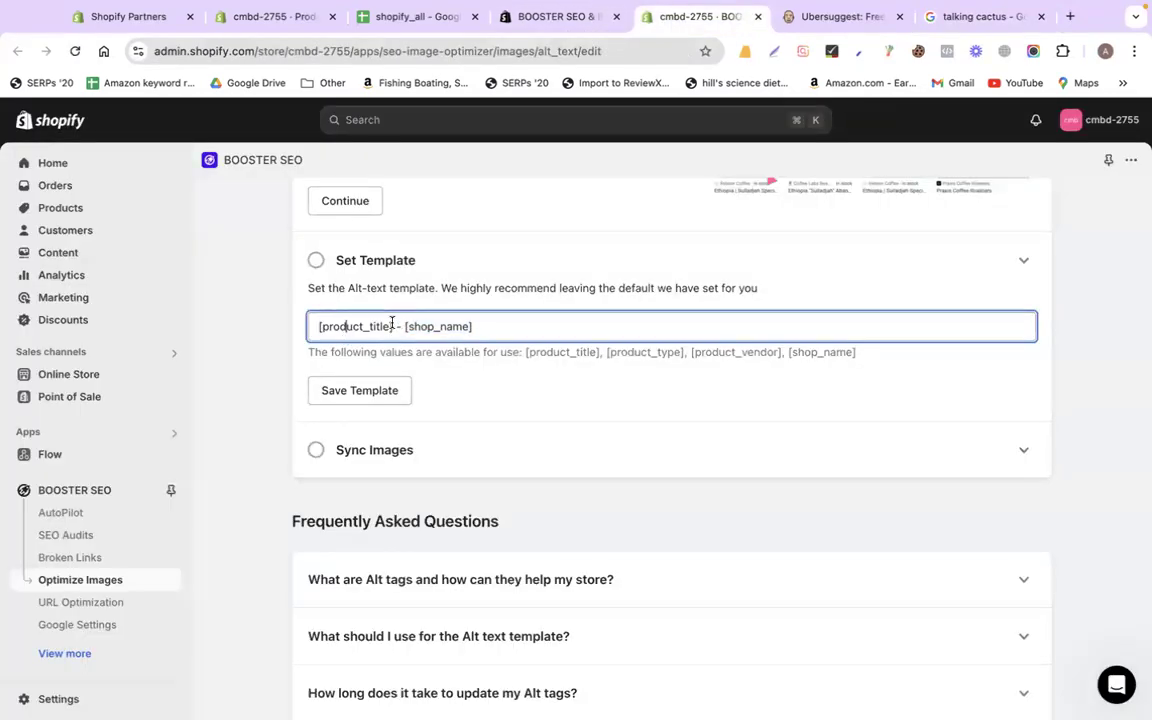
left_click_drag(394, 326, 290, 326)
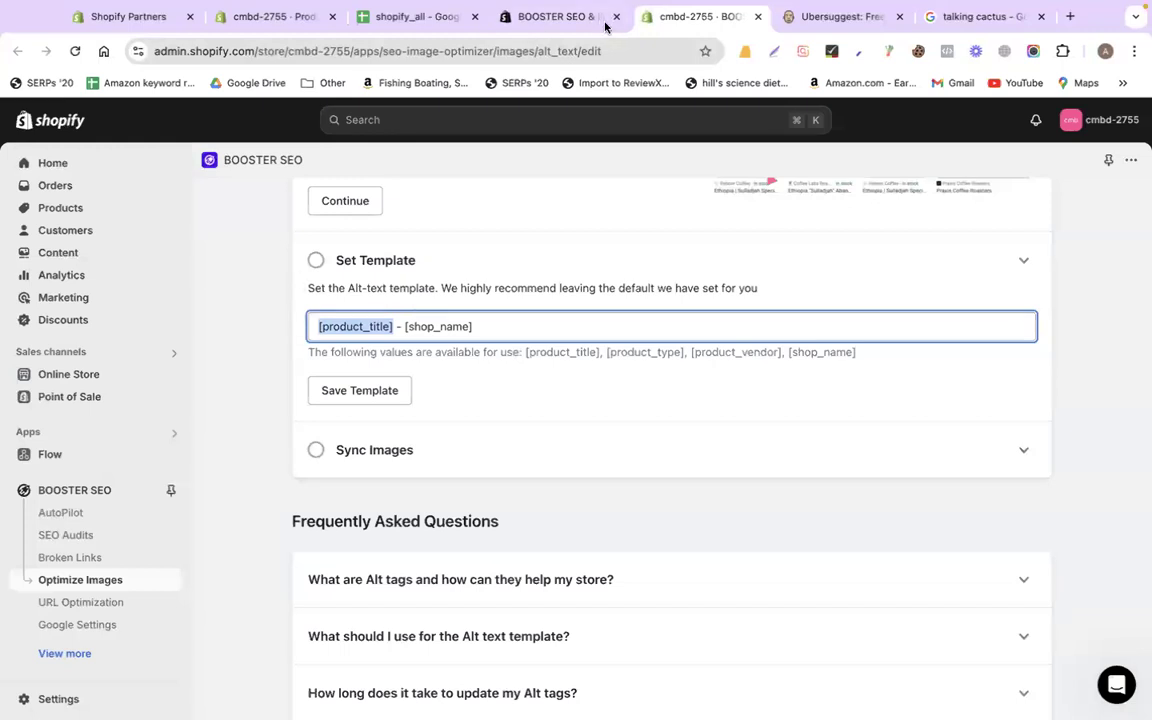
Append a suffix to the wax melt product title, then delete it again
left_click(284, 24)
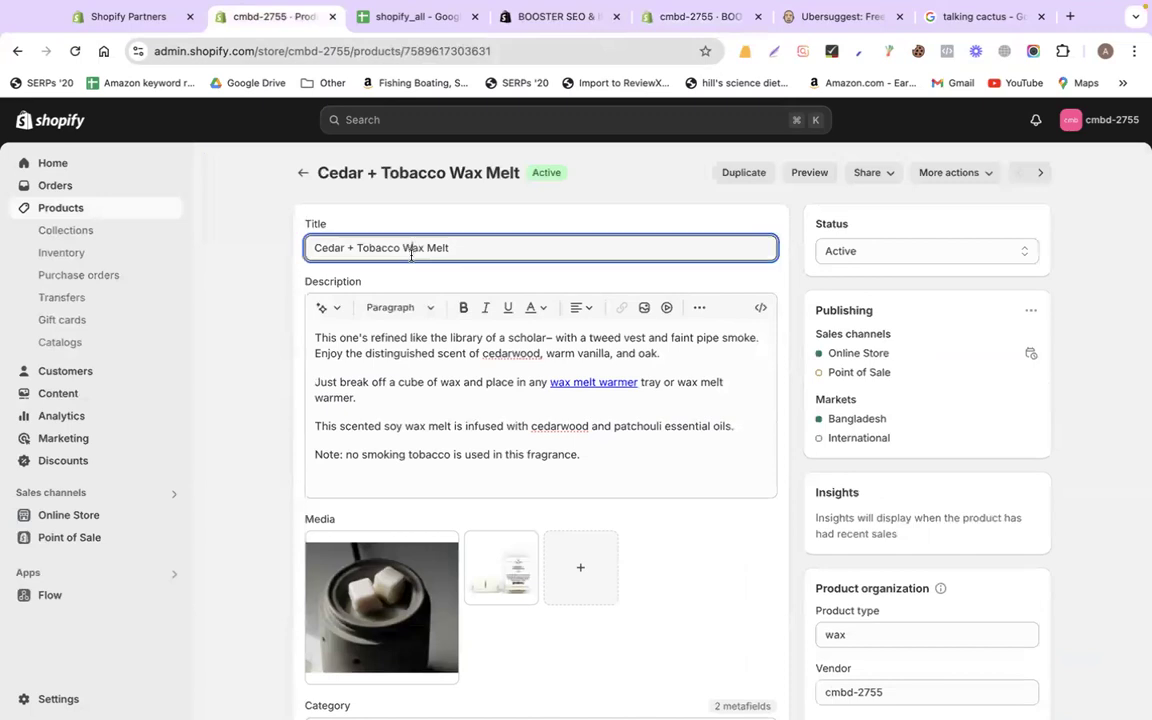
triple_click(410, 251)
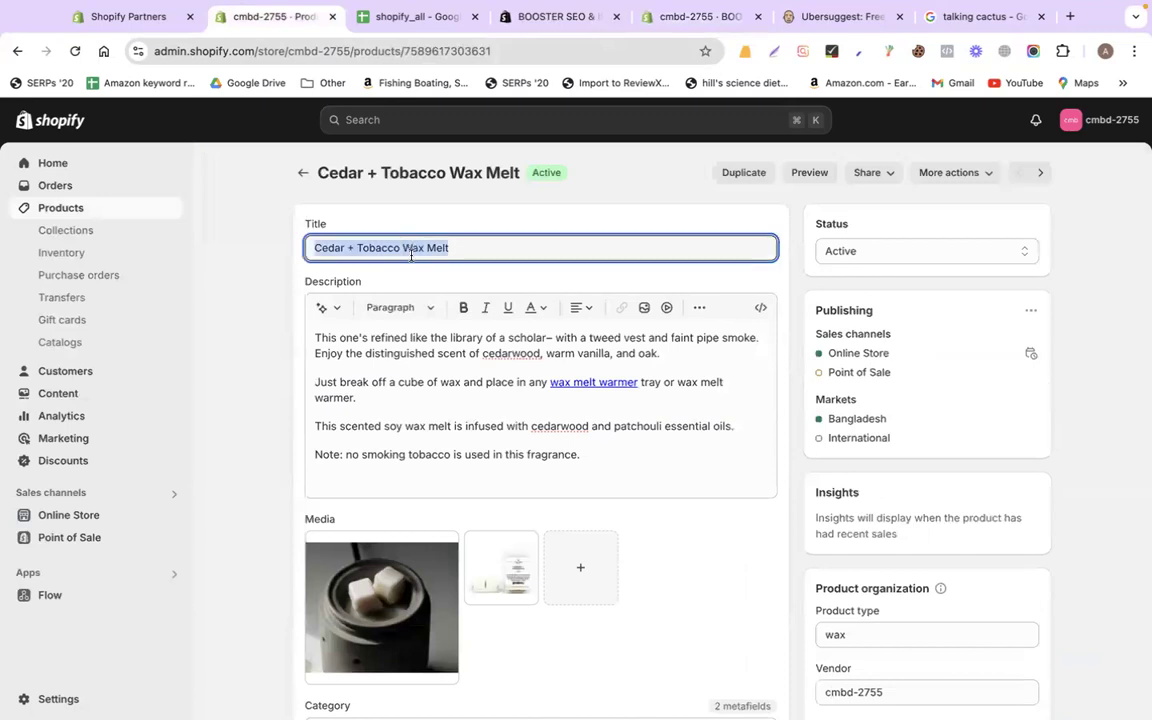
left_click(485, 249)
type("- ")
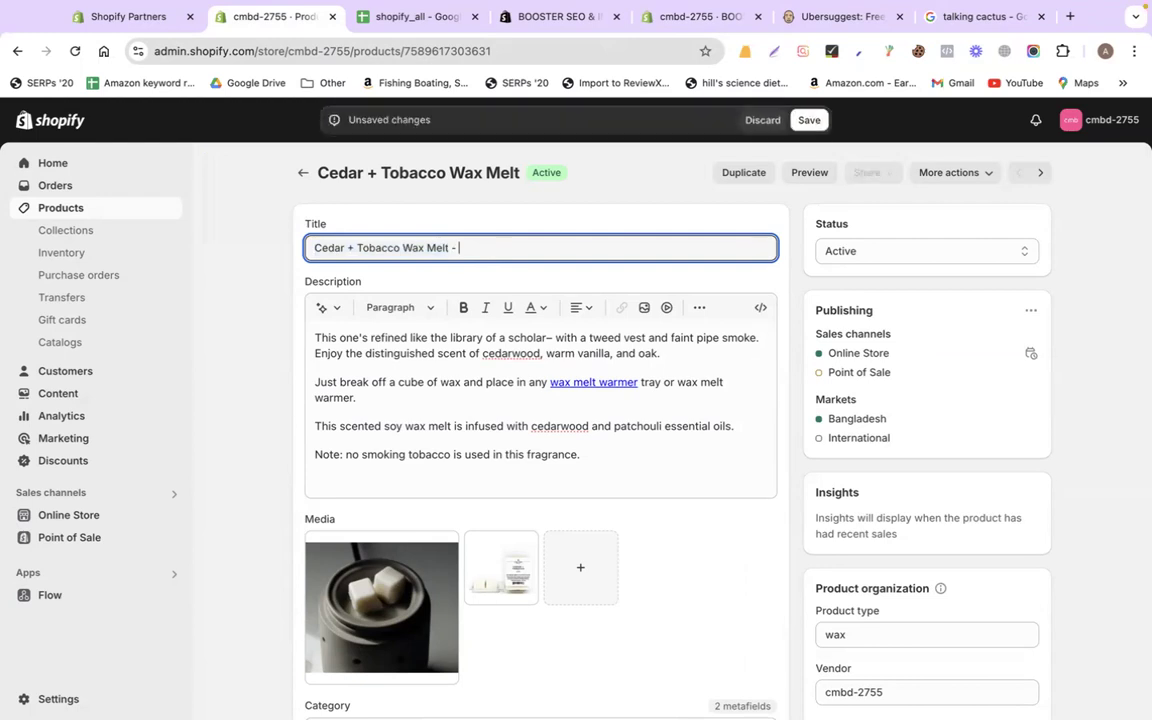
type("Calwan")
key("shift+super+Right")
key("BackSpace")
Select the full '[product_title] - [shop_name]' template in Booster SEO's alt-text setup
left_click(584, 18)
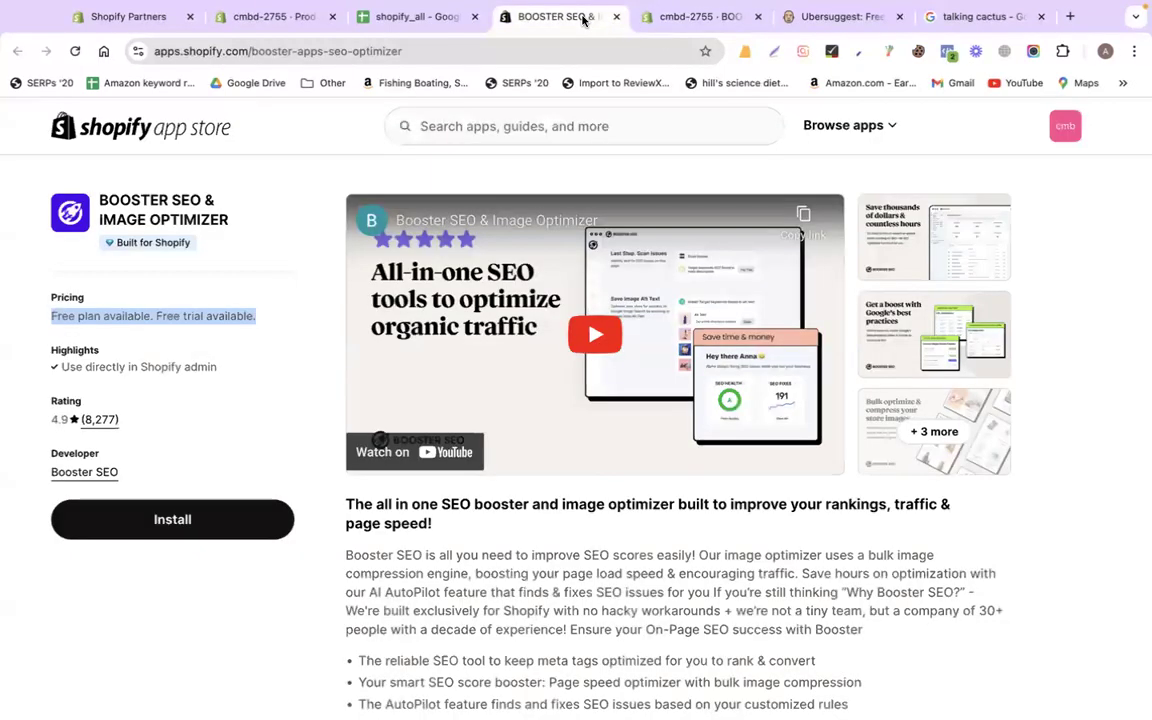
left_click(675, 18)
triple_click(491, 324)
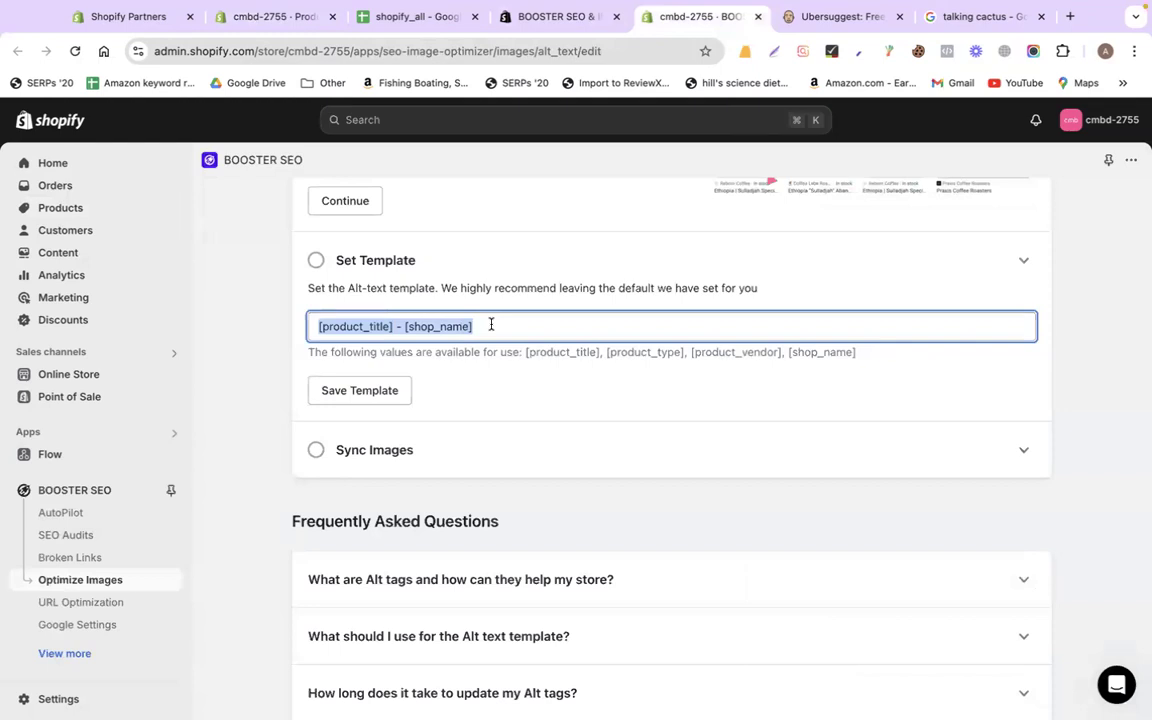
Save the alt-text template, then view Google image results for talking cactus
left_click(425, 370)
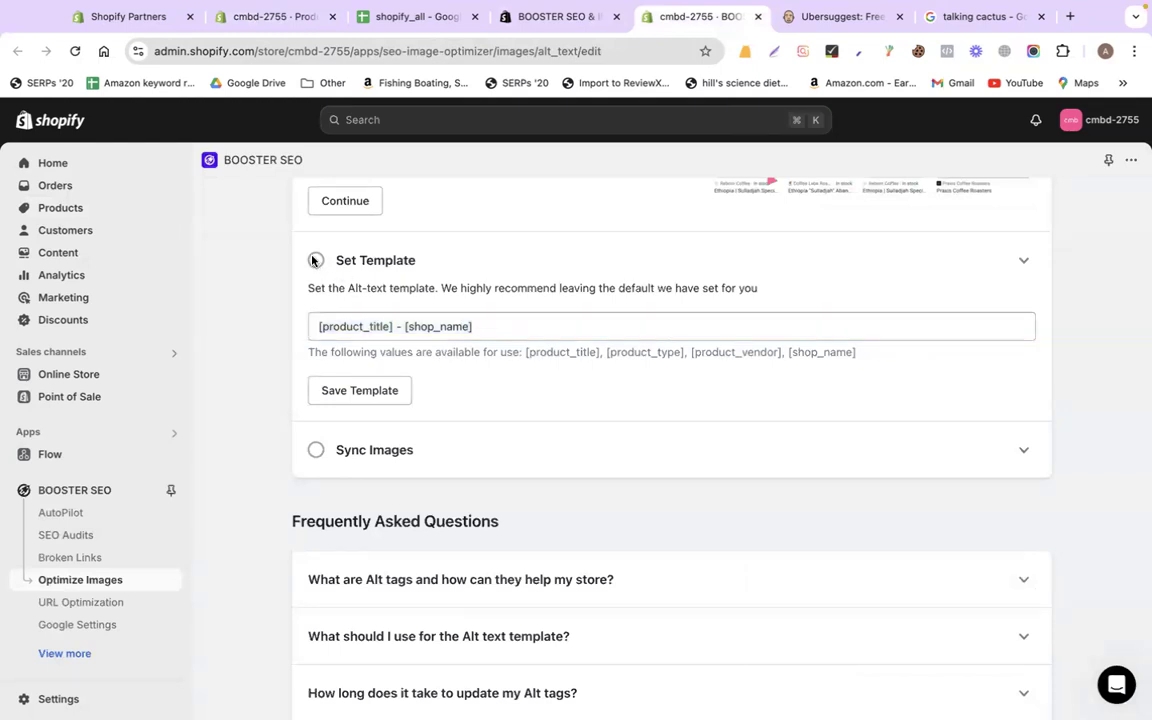
left_click(376, 391)
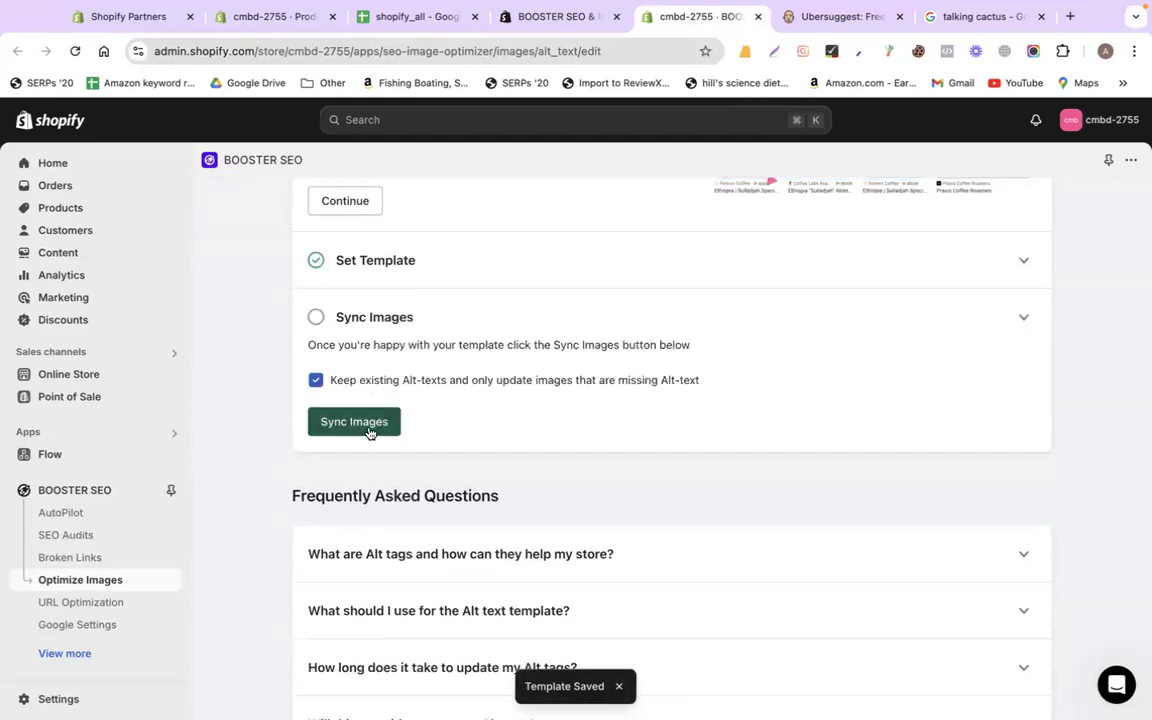
left_click(988, 18)
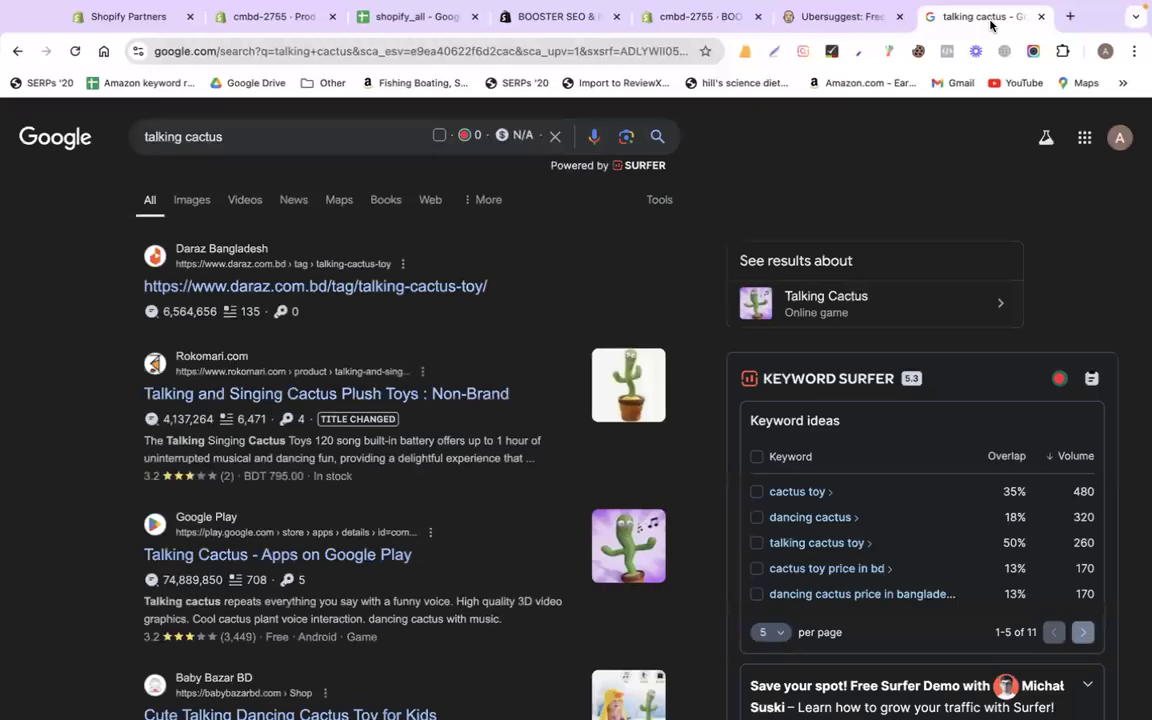
left_click(192, 202)
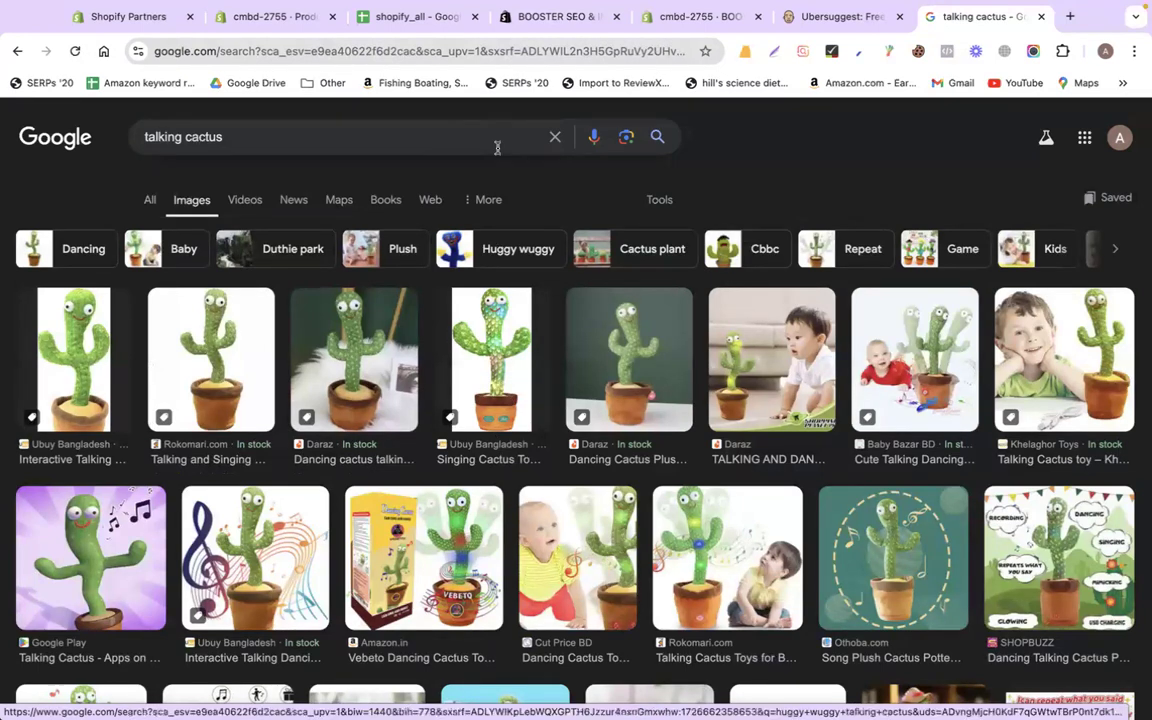
Queue alt text for images missing it via Sync Images, and check the step's status
left_click(727, 17)
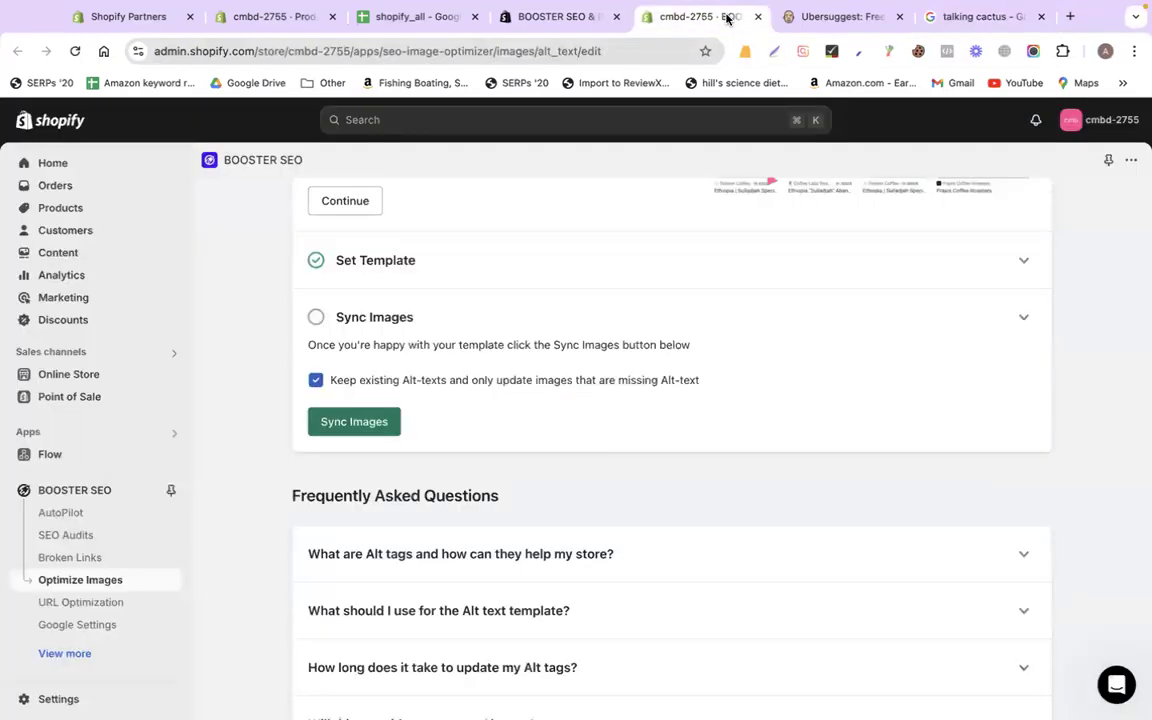
left_click(360, 421)
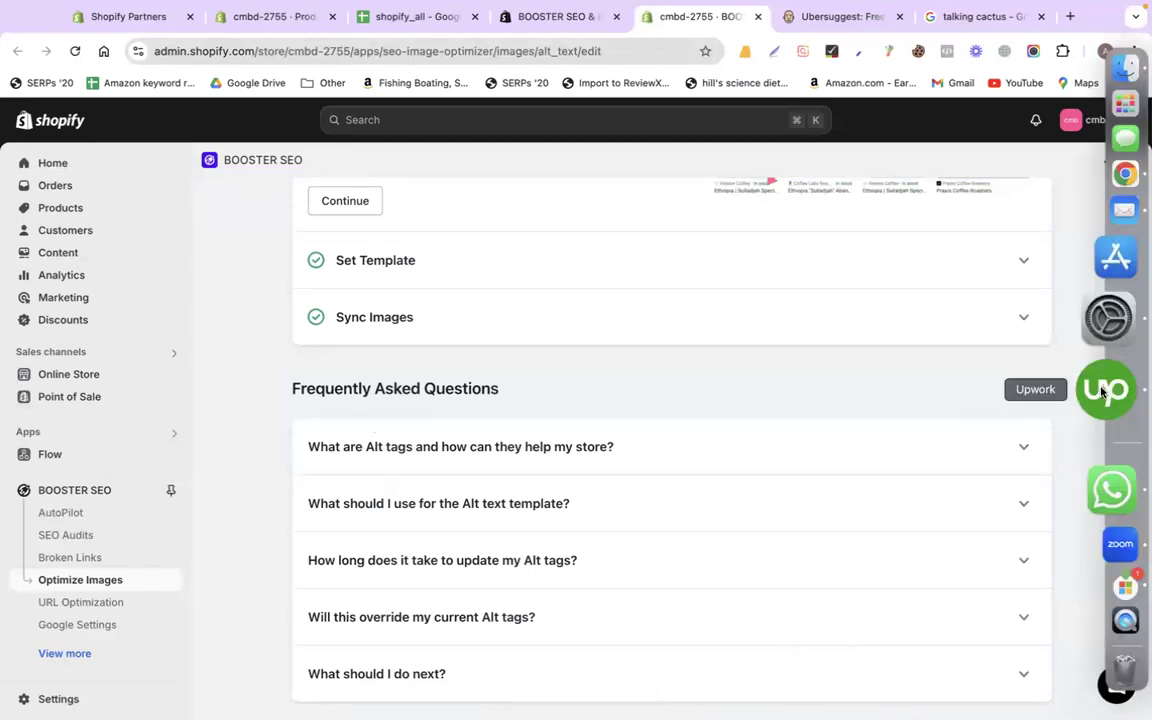
left_click(1028, 318)
left_click(1028, 318)
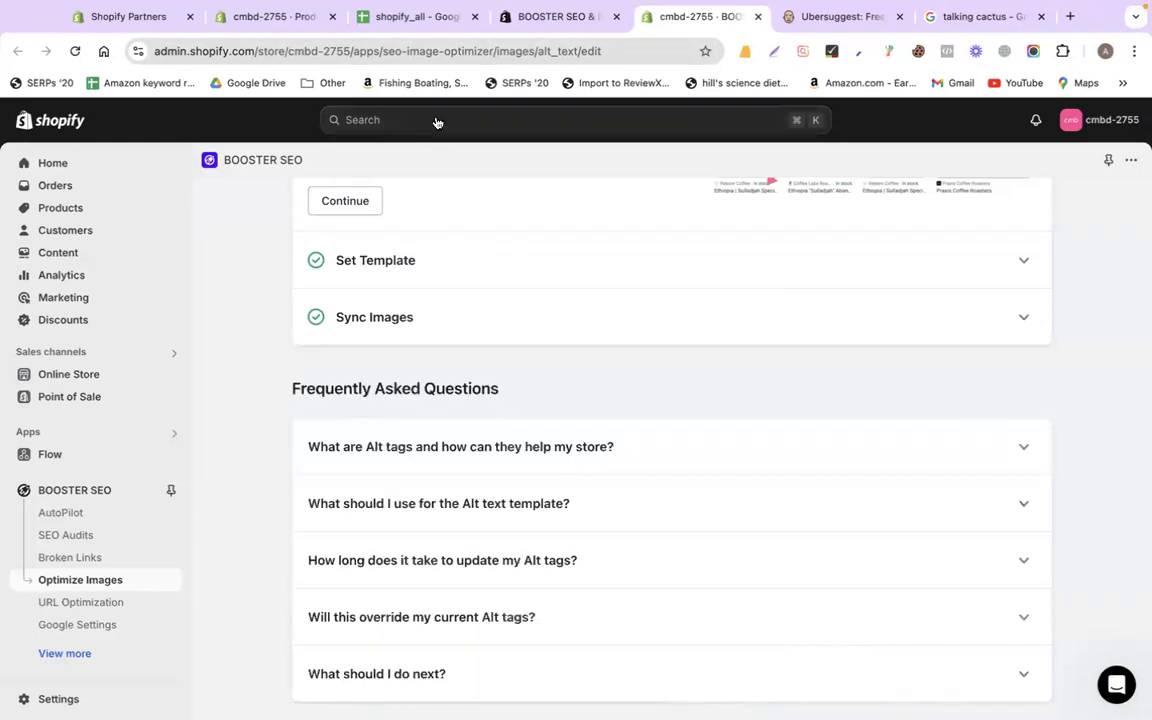
Move between the wax melt product, Booster SEO setup and cactus images, ending on the product page
left_click(299, 19)
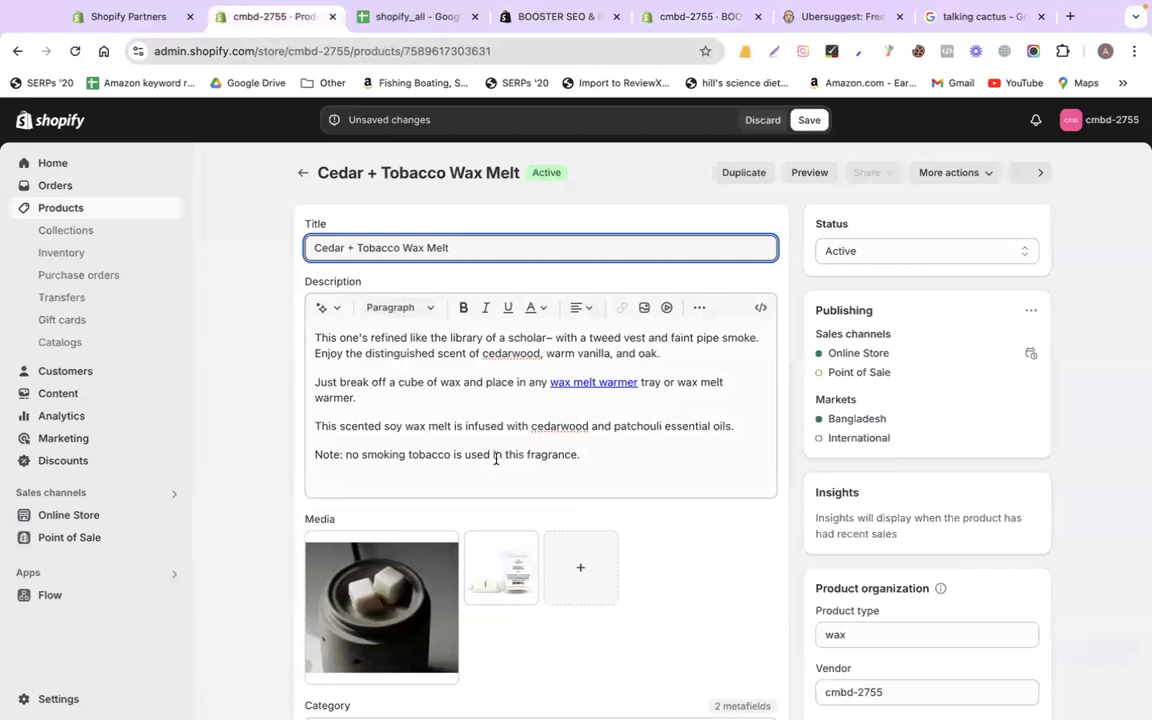
scroll(496, 458, "down", 3)
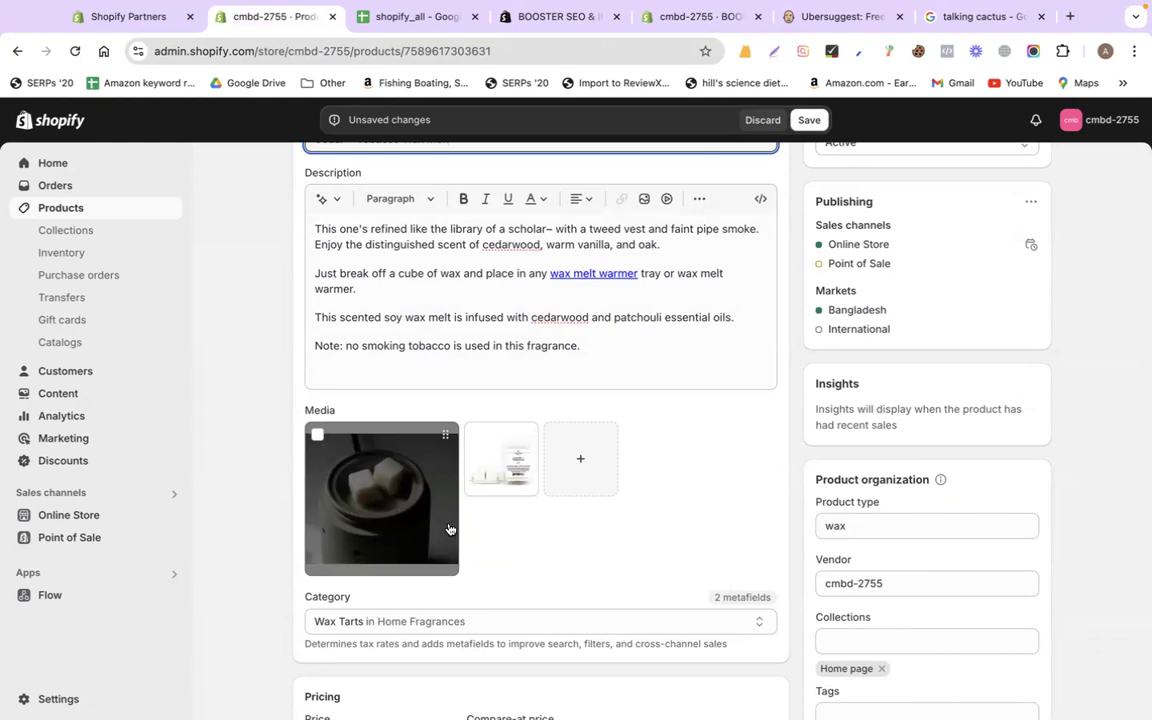
scroll(449, 529, "up", 2)
triple_click(435, 243)
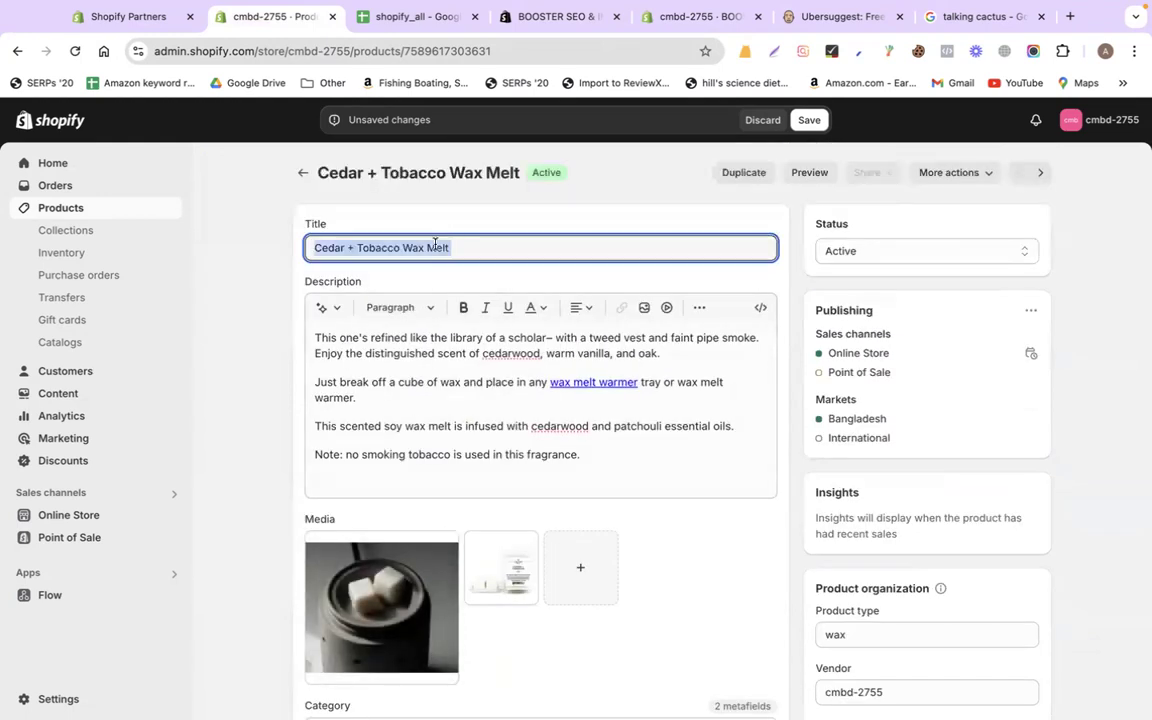
left_click(702, 19)
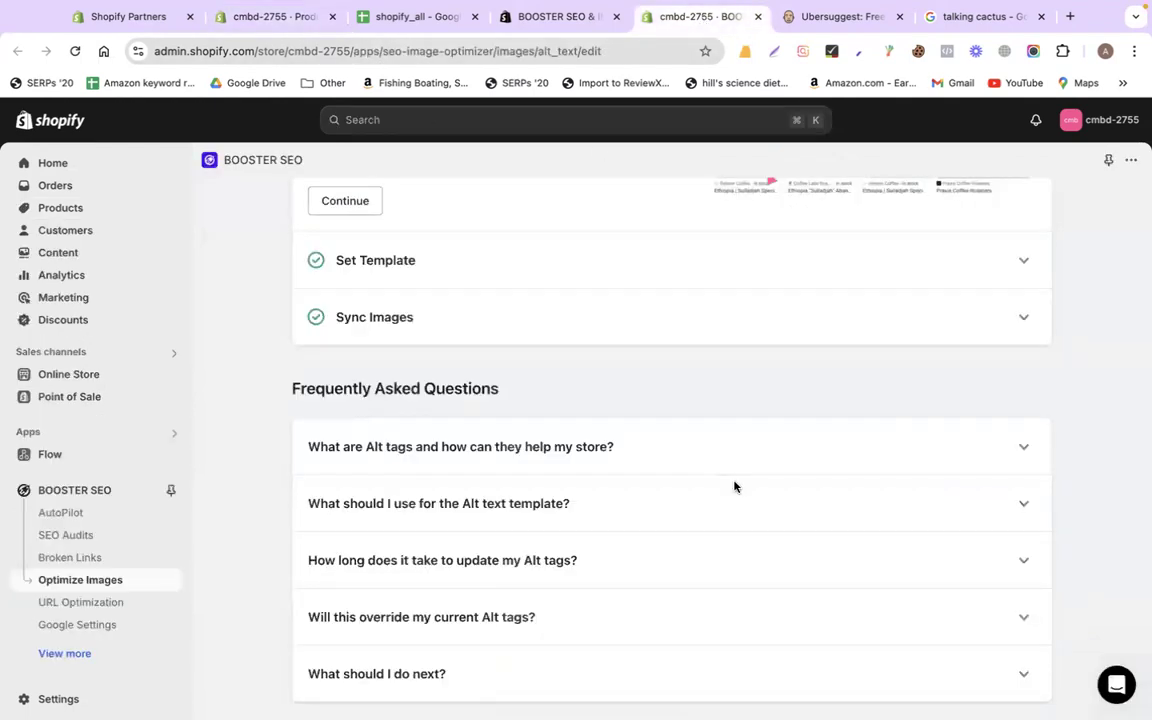
scroll(830, 410, "down", 2)
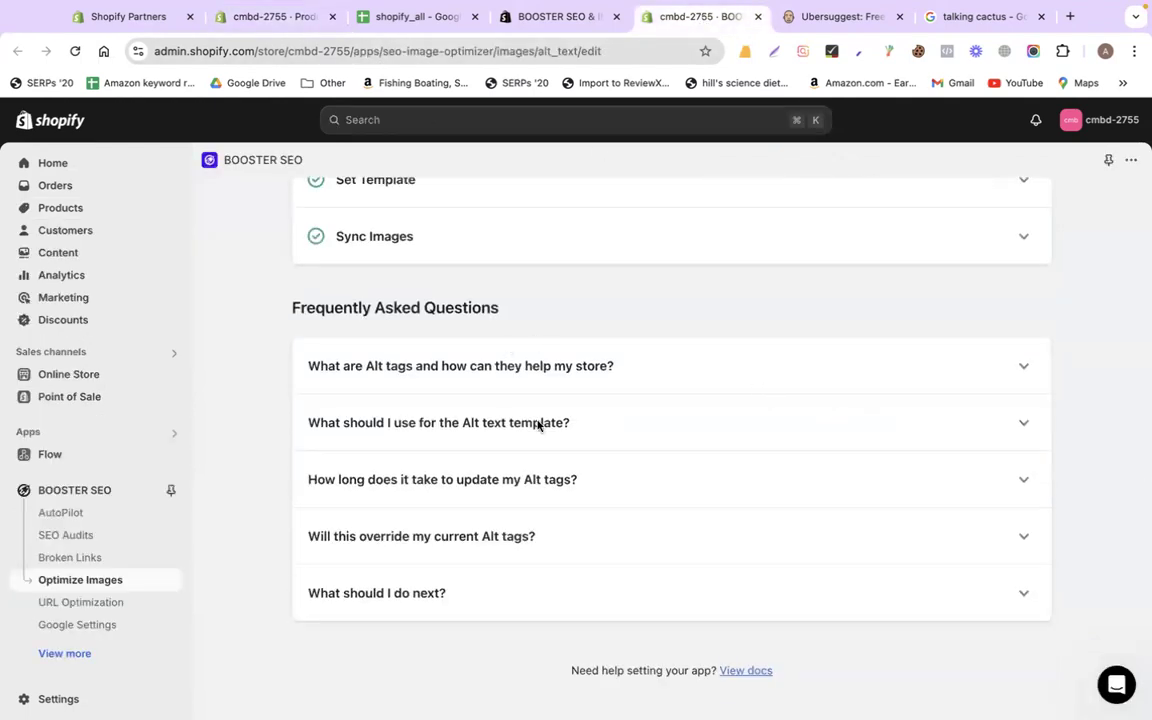
scroll(597, 496, "up", 10)
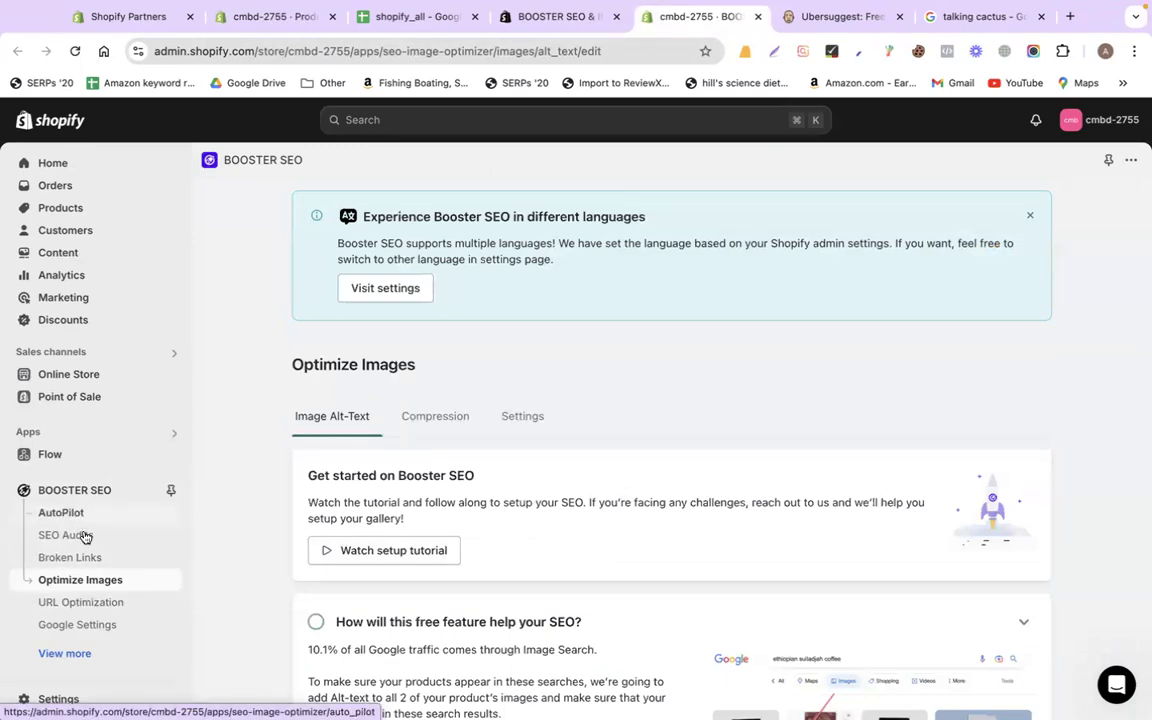
scroll(257, 514, "down", 3)
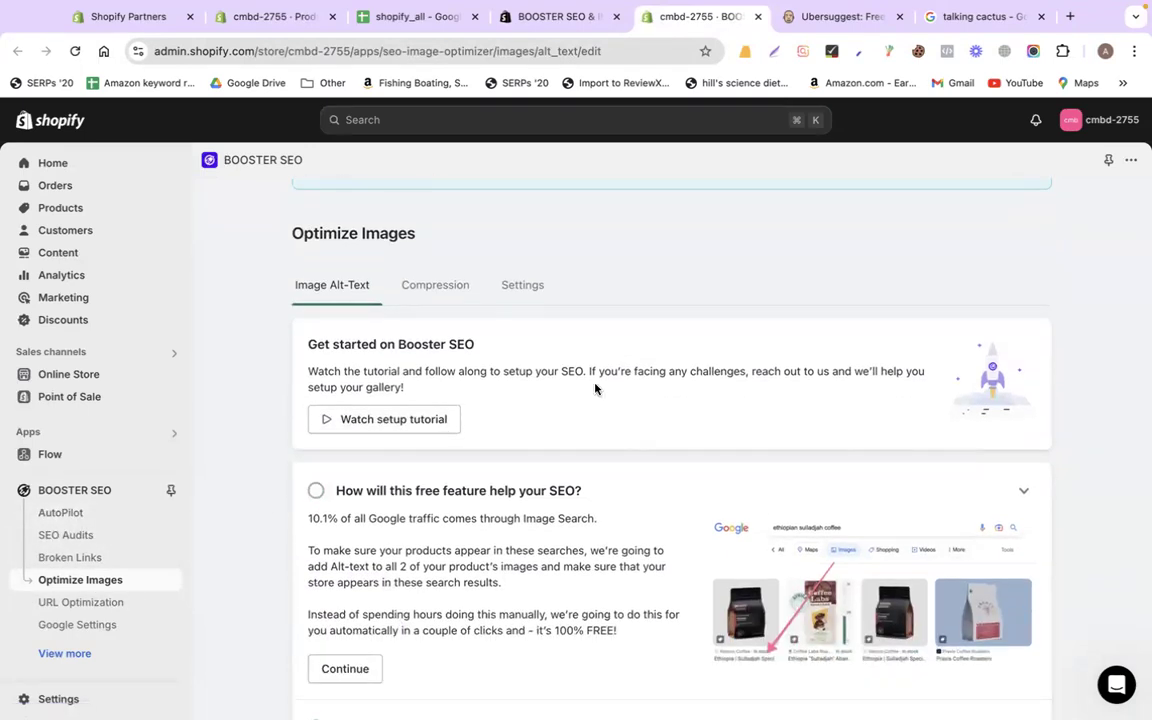
key("XF86AudioRaiseVolume")
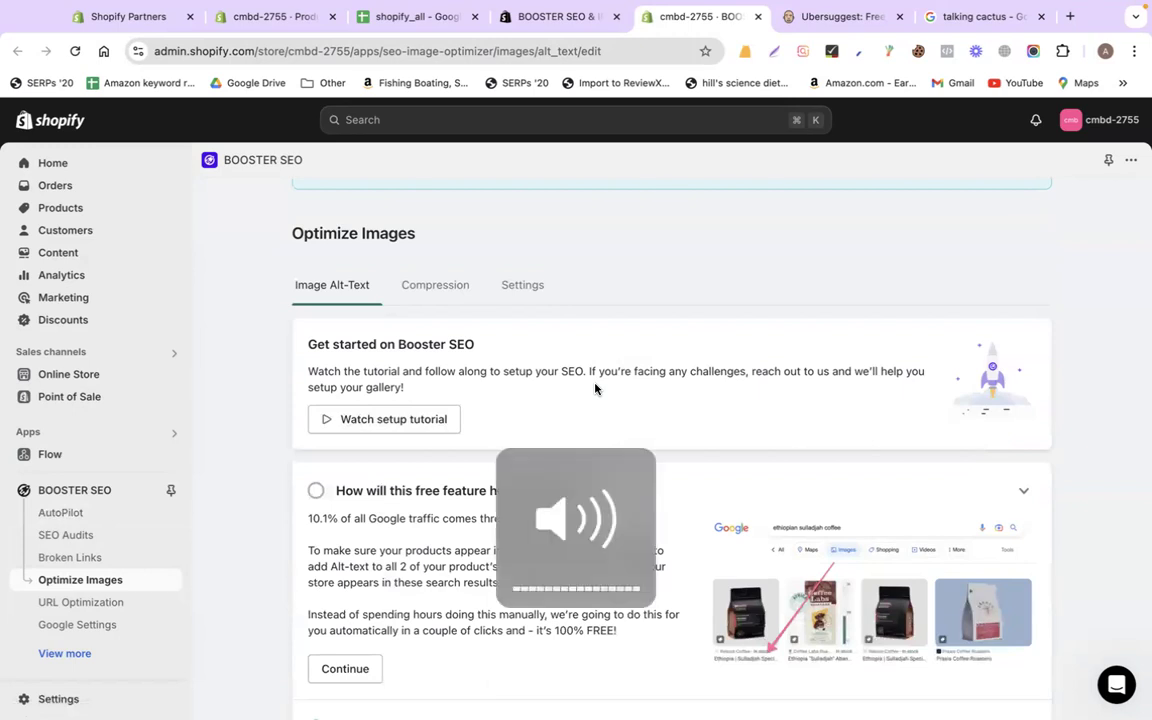
left_click(970, 18)
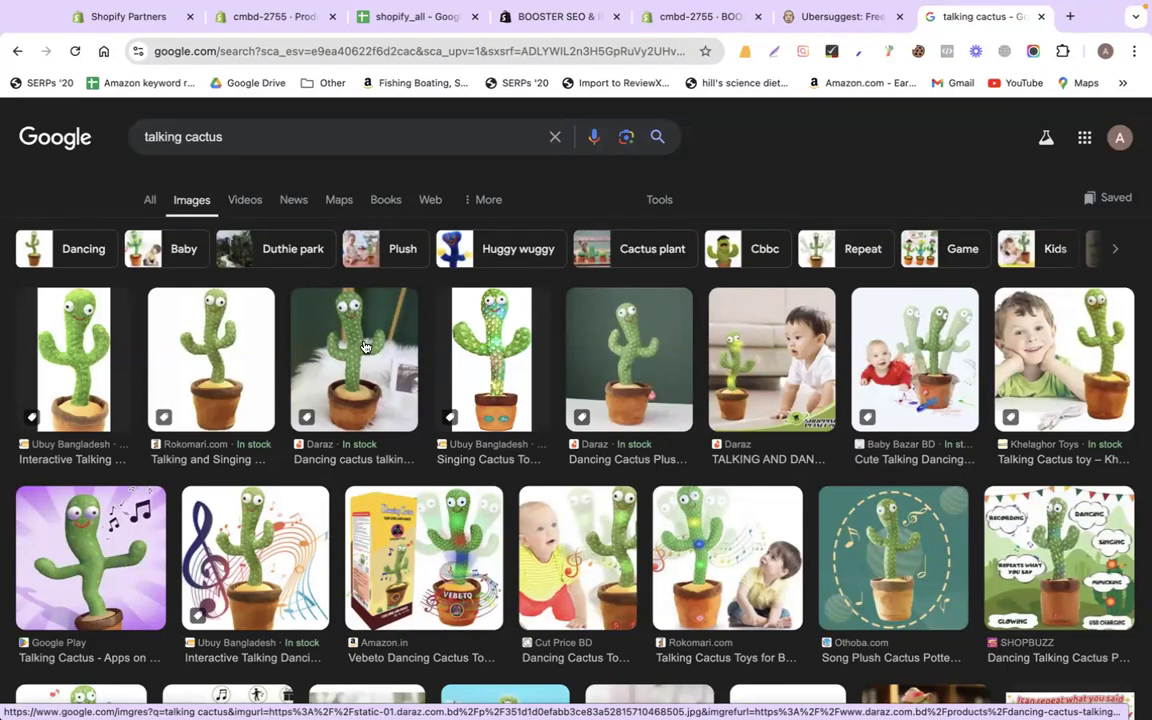
left_click(275, 19)
Try alt text 'Cedar and melt wax' on the main wax melt photo, then discard it and leave
scroll(480, 440, "down", 3)
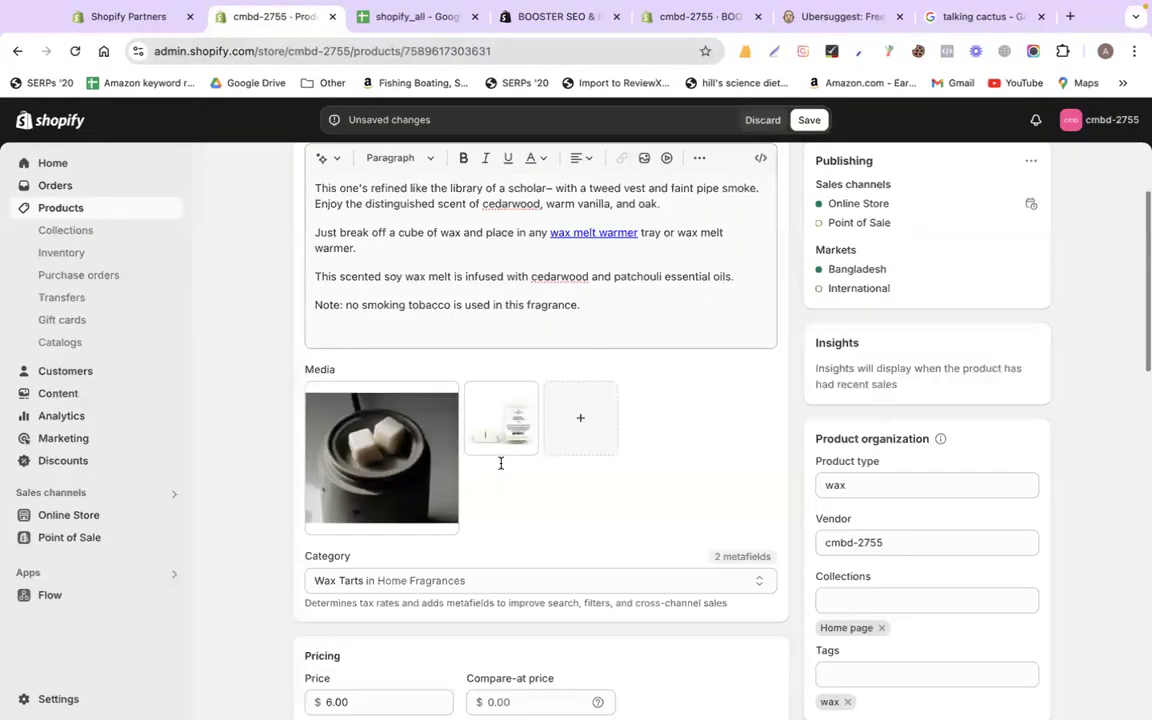
left_click(407, 402)
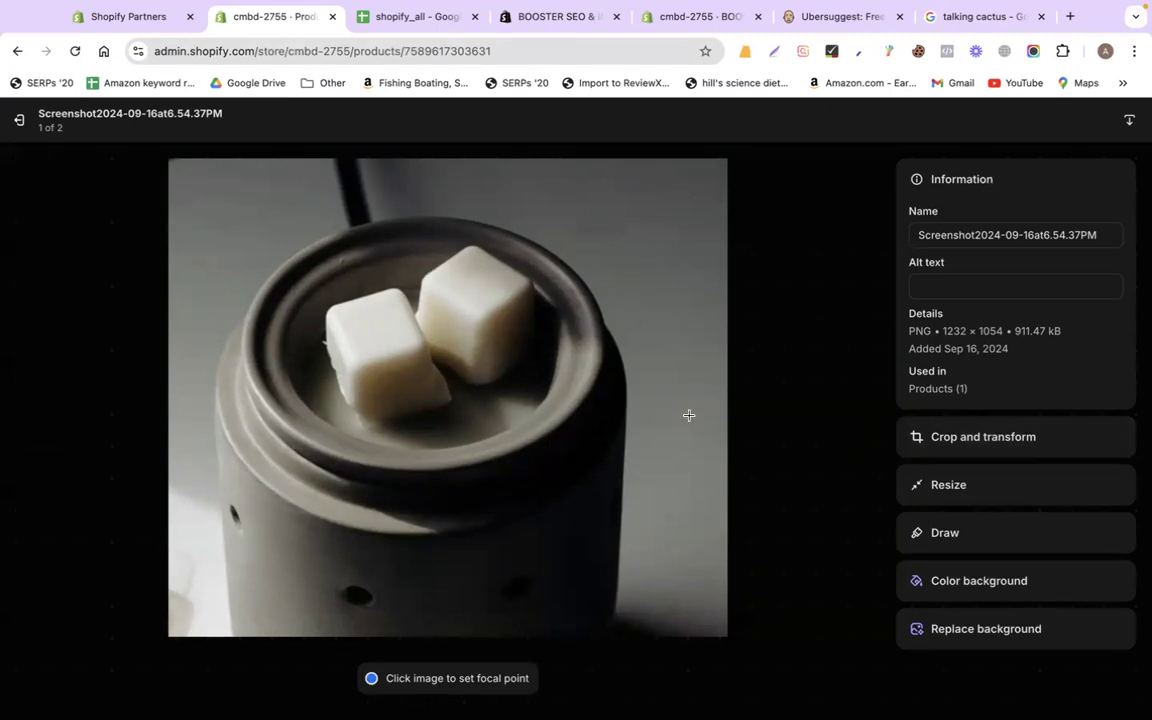
left_click(1017, 283)
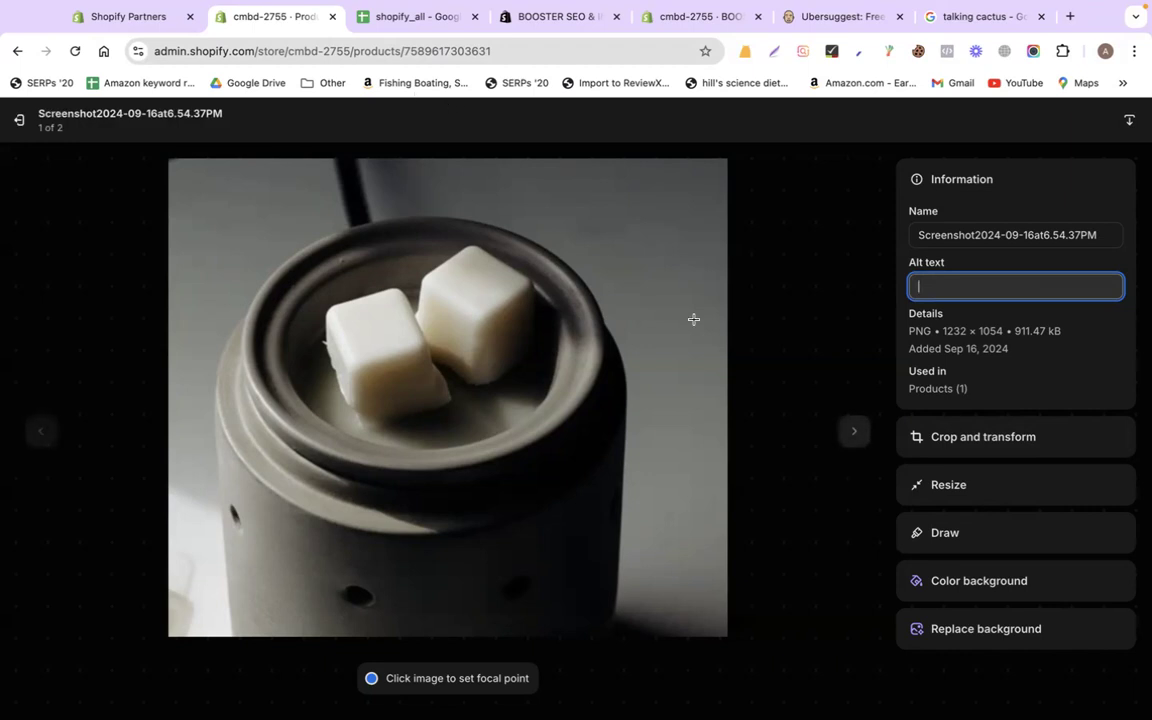
type("Cedar and melt wax")
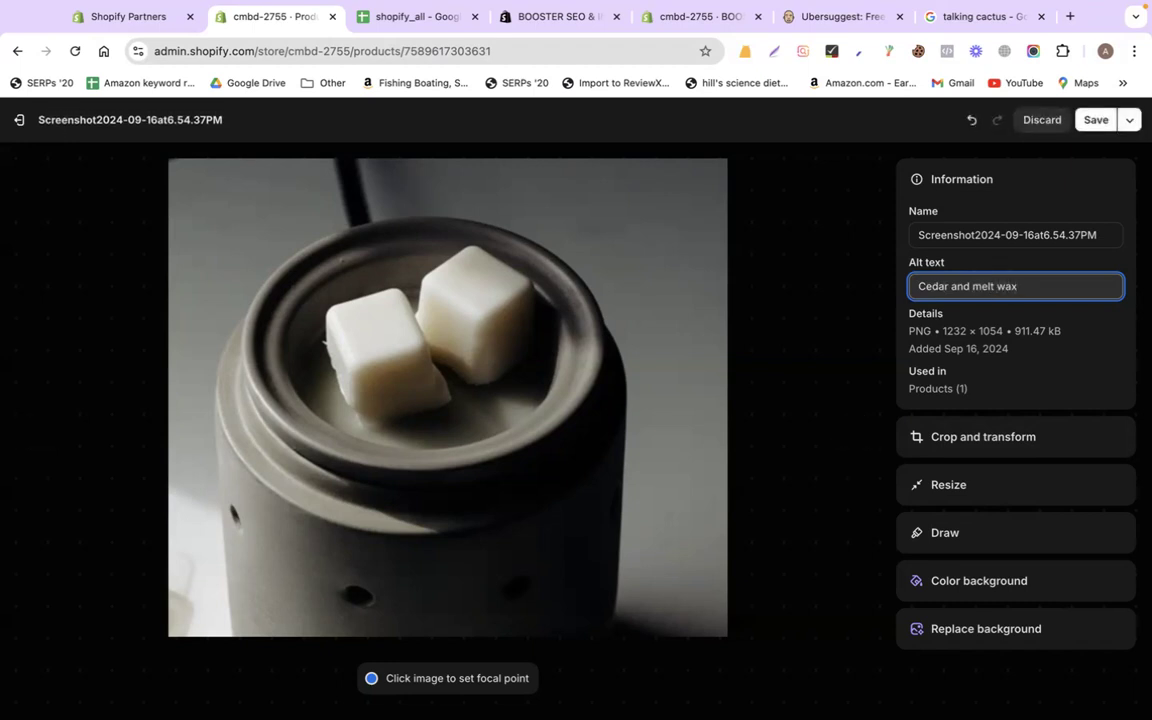
key("super+a")
key("BackSpace")
left_click(18, 120)
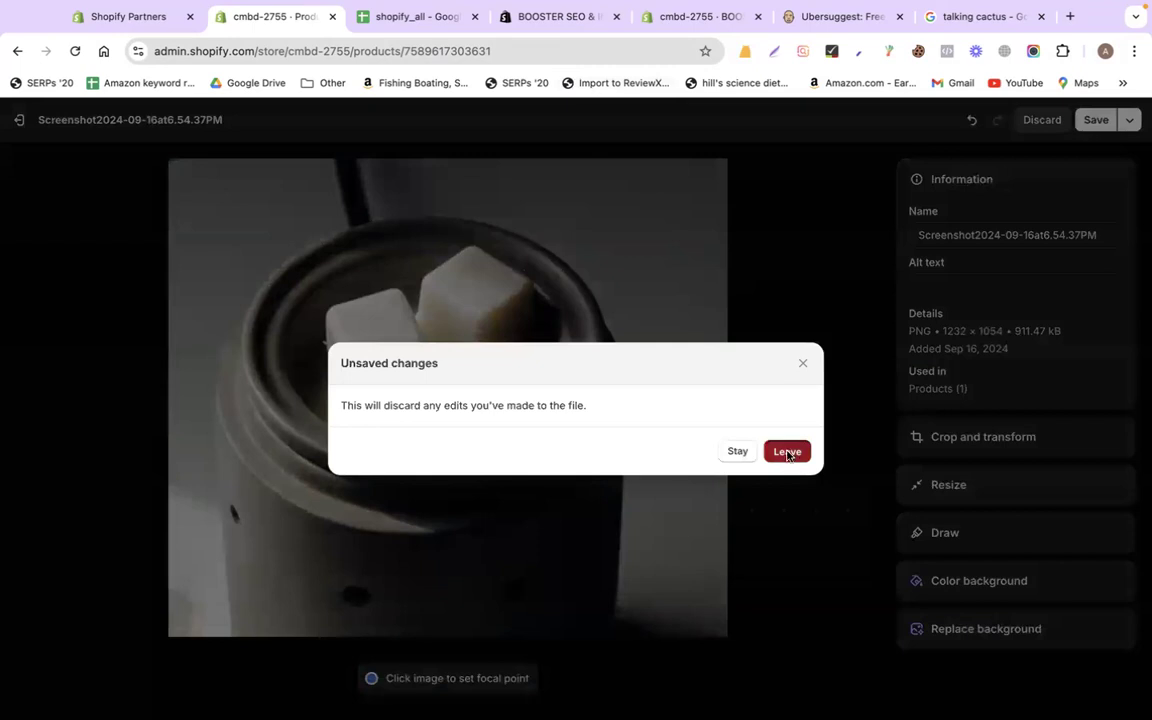
left_click(787, 452)
left_click(544, 22)
Confirm Booster SEO's Sync Images step reads 'Sync sent to queue', then return to the shopify_all sheet
left_click(688, 20)
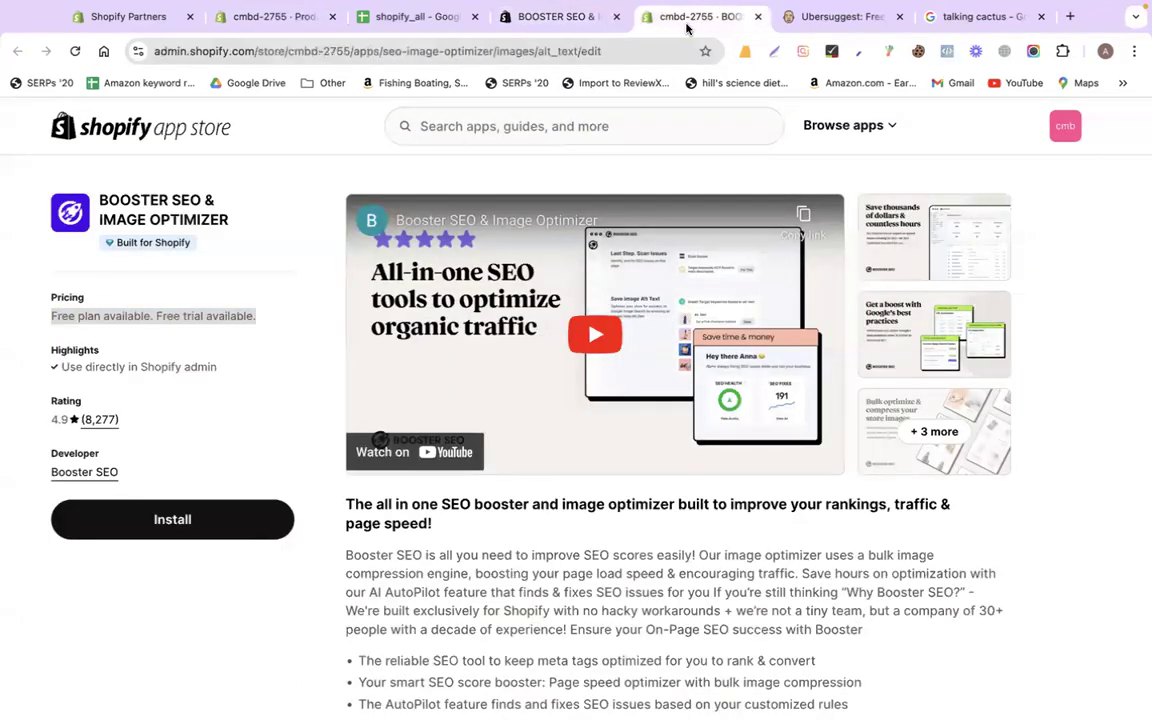
scroll(681, 299, "down", 5)
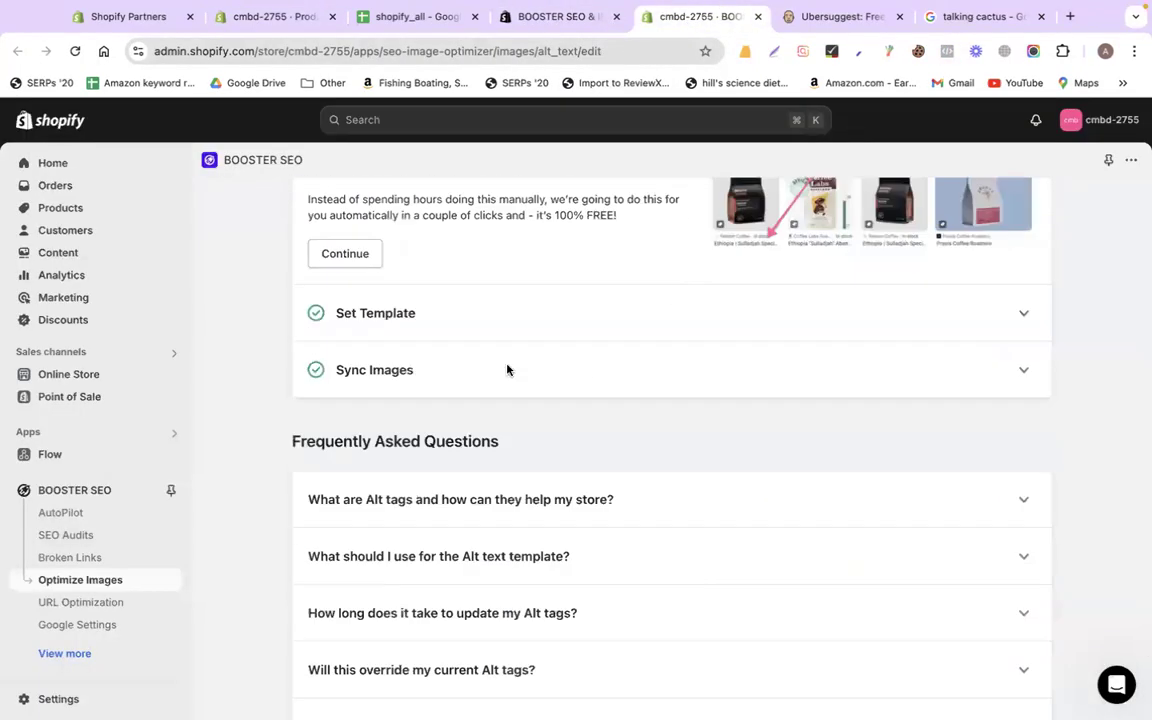
left_click(1024, 372)
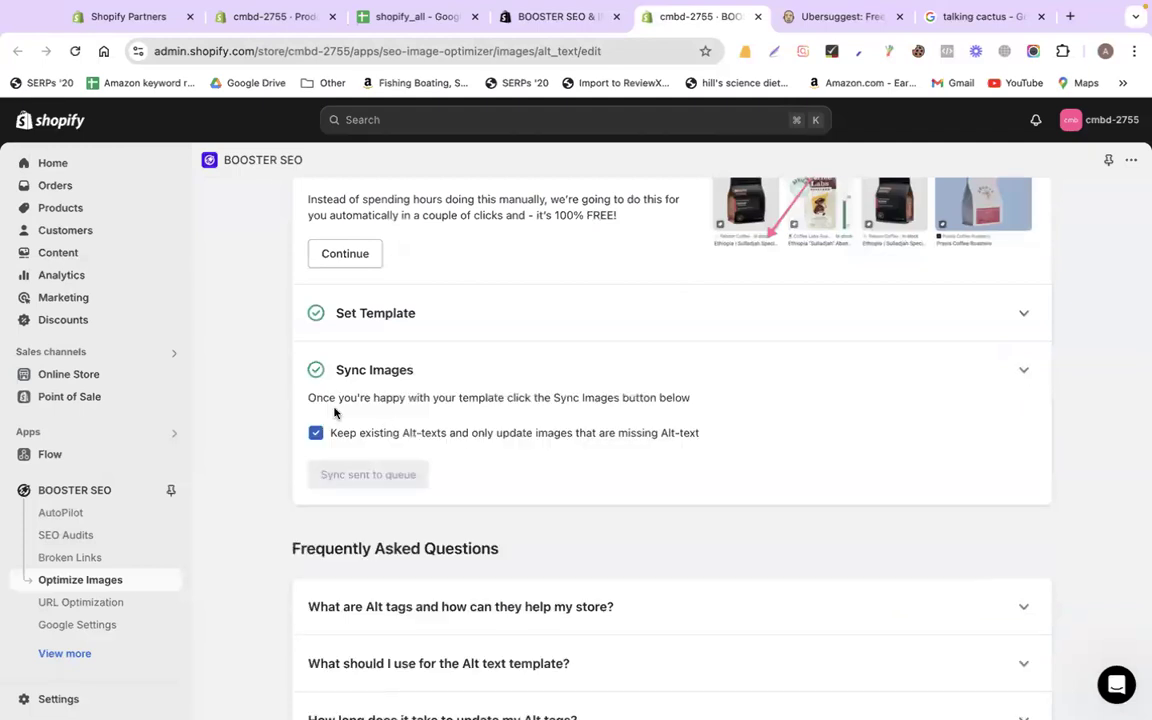
left_click_drag(307, 397, 717, 396)
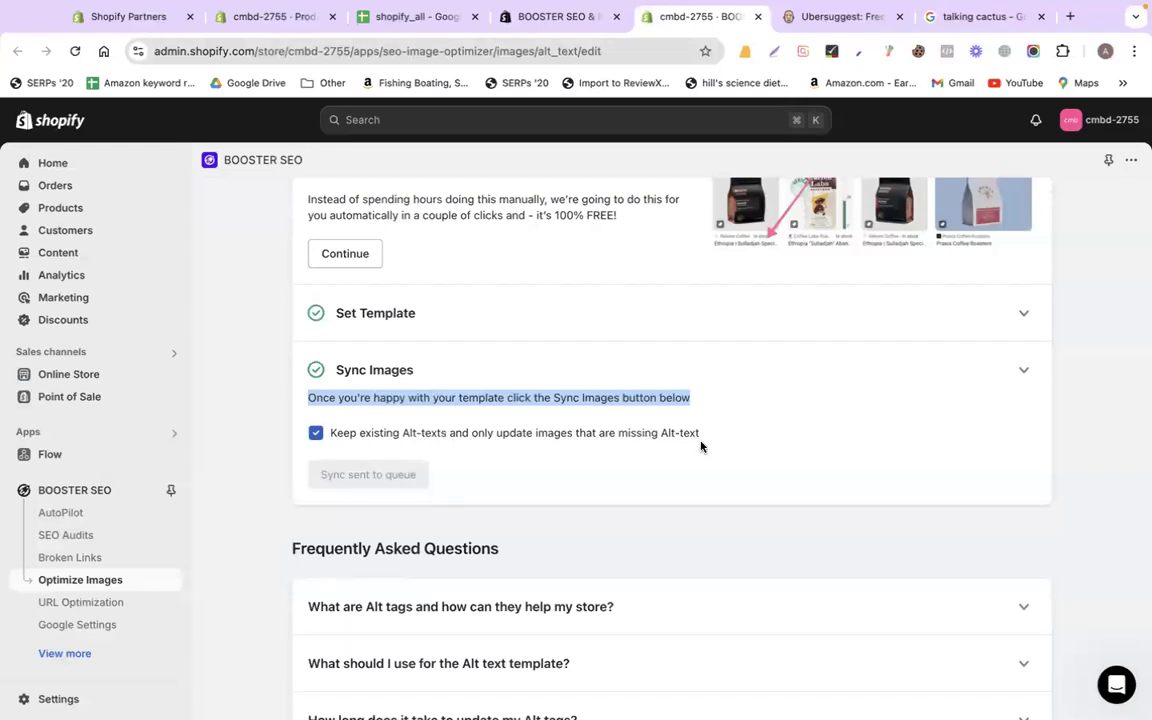
left_click(1021, 371)
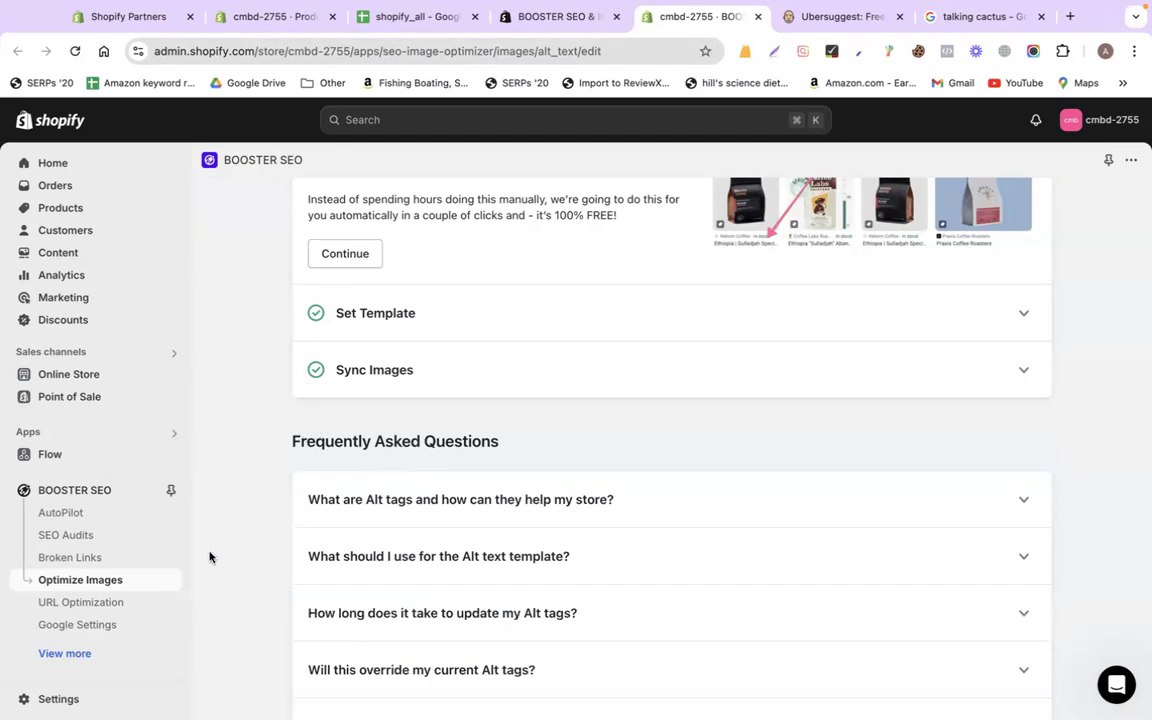
scroll(249, 586, "down", 3)
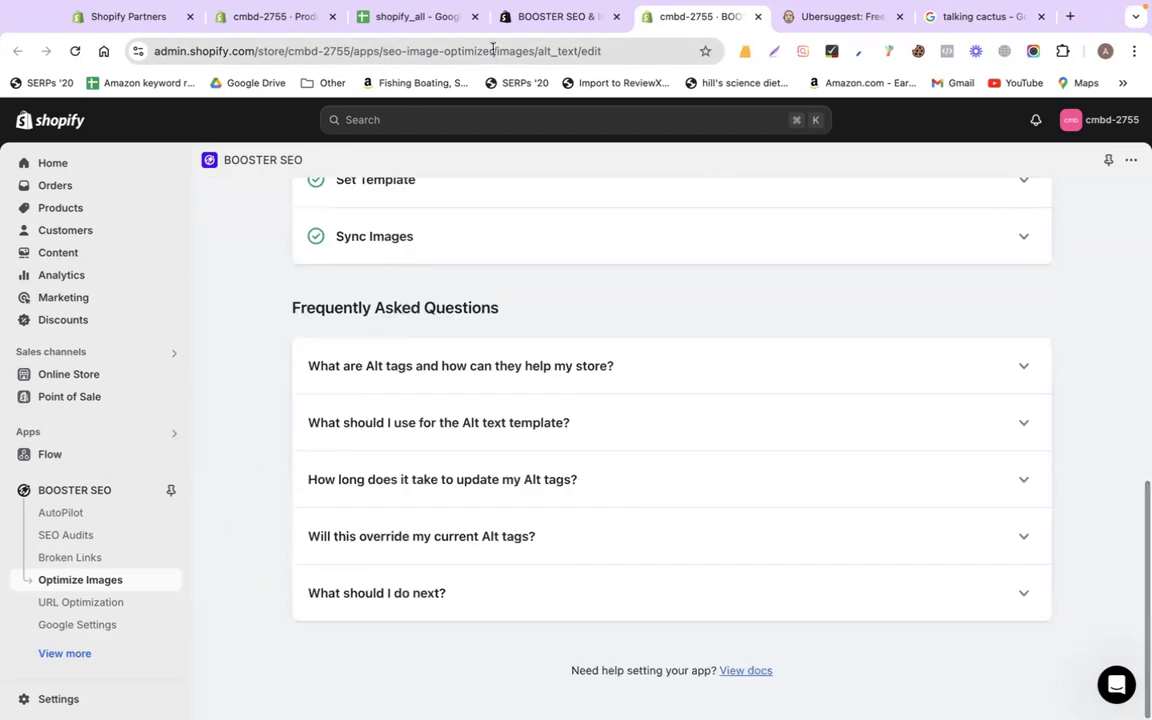
left_click(418, 22)
scroll(643, 478, "down", 10)
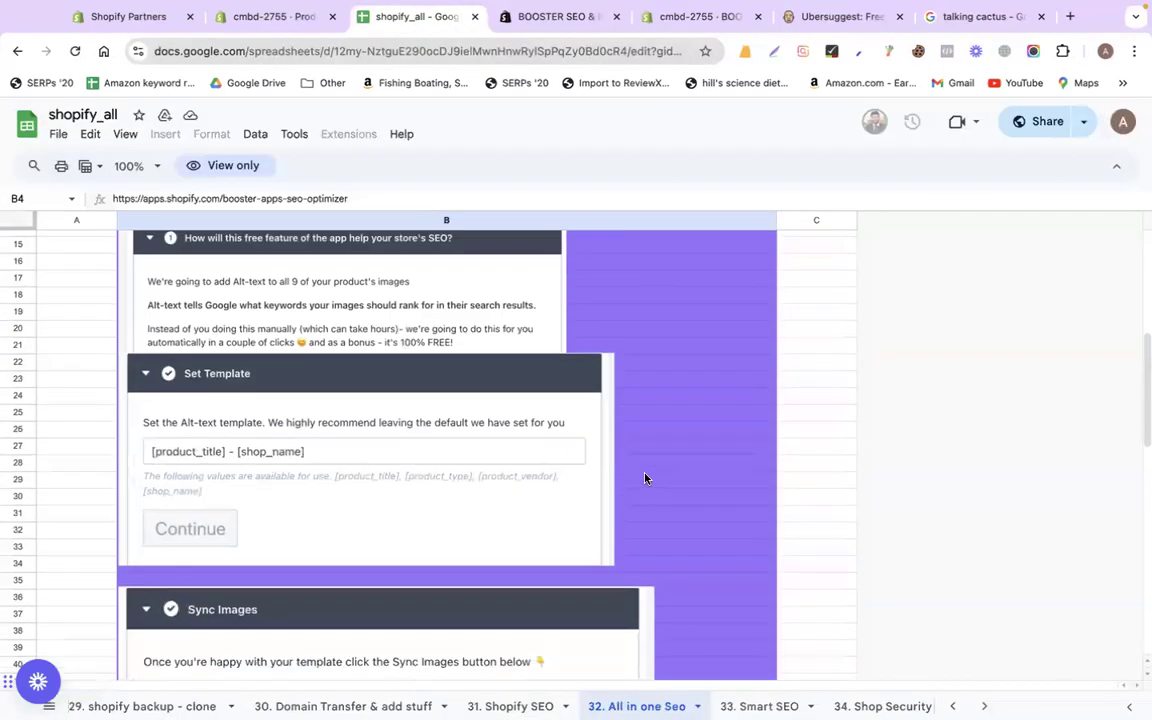
Open the apps.shopify.com/smart-seo link from the '33. Smart SEO' sheet in a new page
scroll(447, 527, "down", 10)
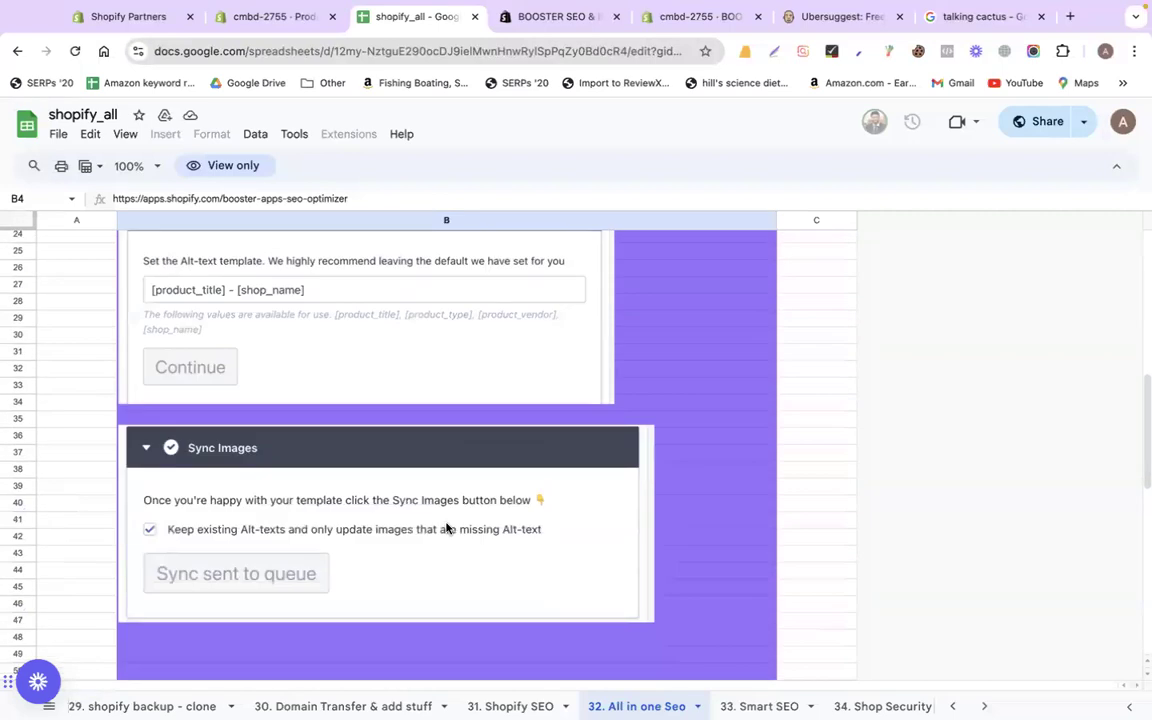
scroll(278, 391, "up", 3)
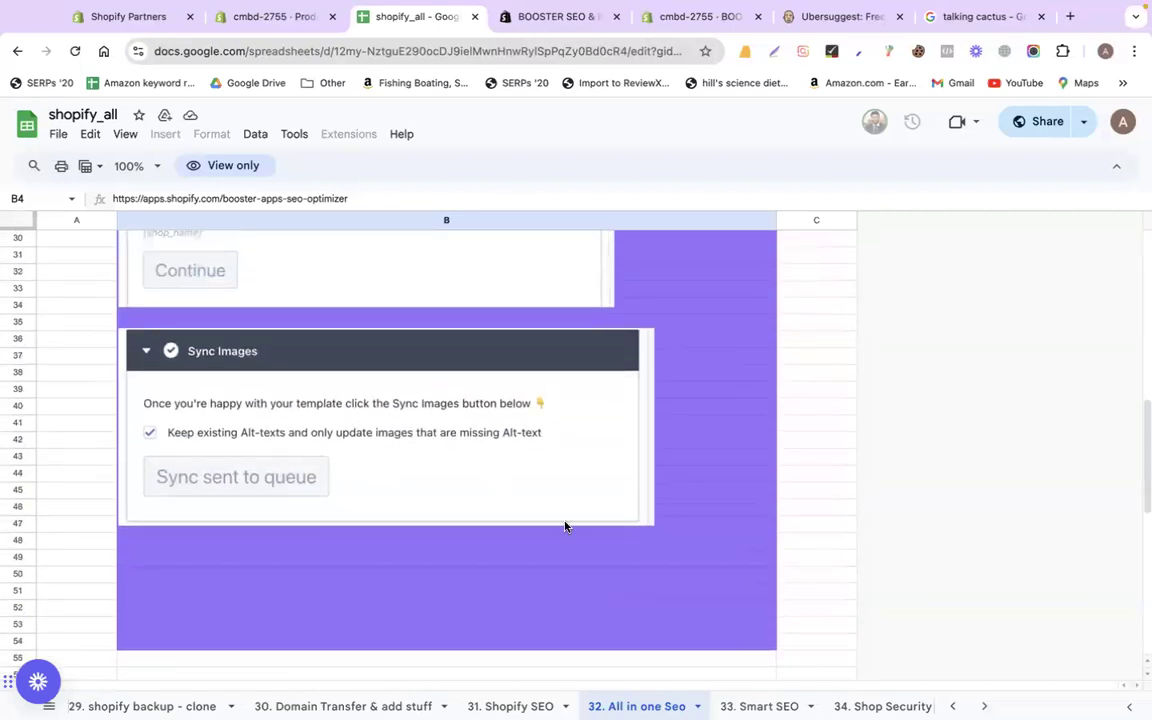
scroll(566, 525, "down", 12)
scroll(565, 527, "up", 15)
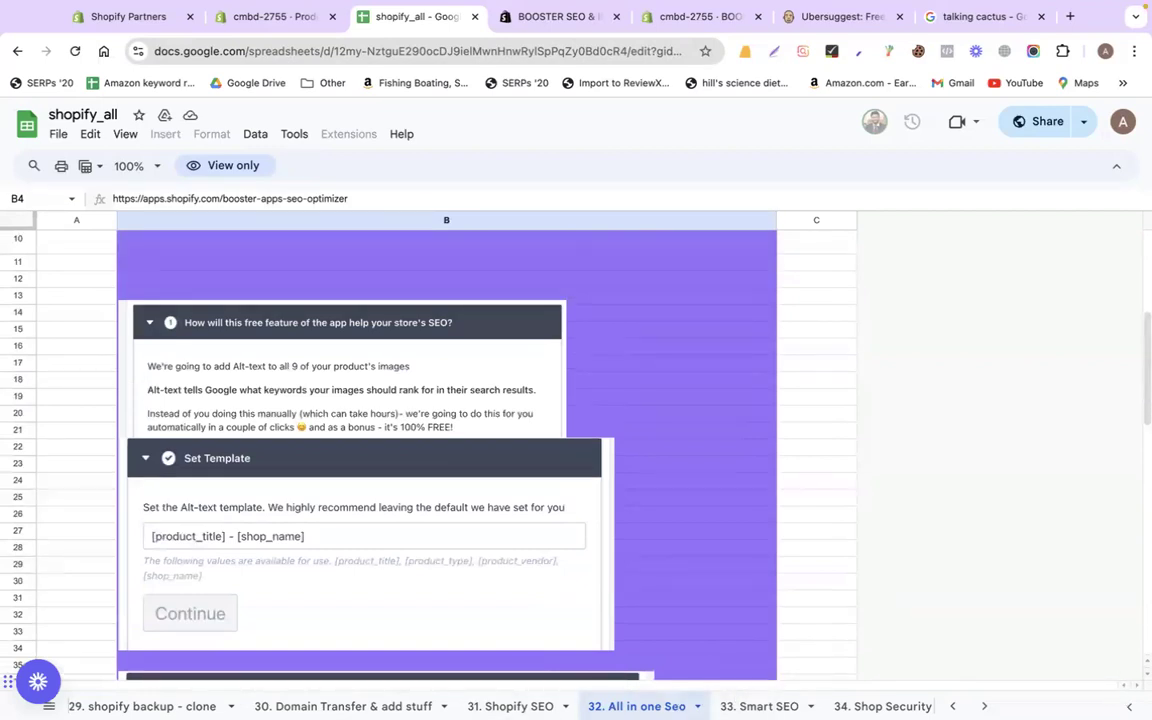
scroll(500, 706, "right", 3)
scroll(500, 706, "right", 3)
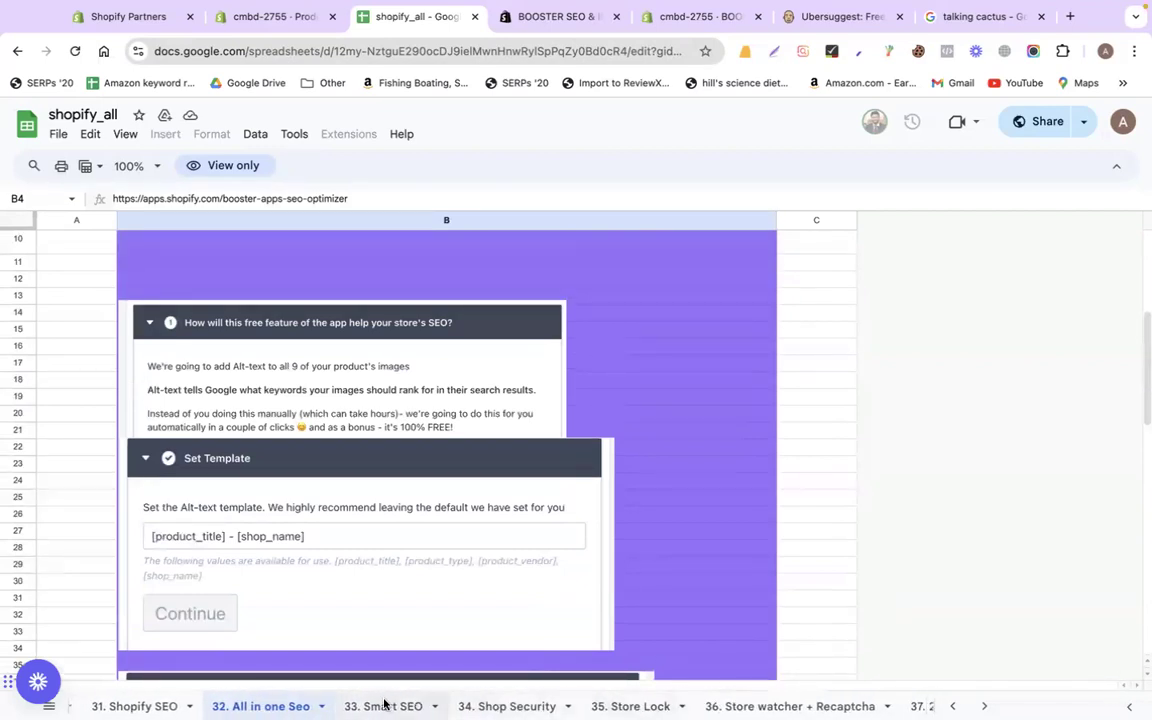
left_click(381, 704)
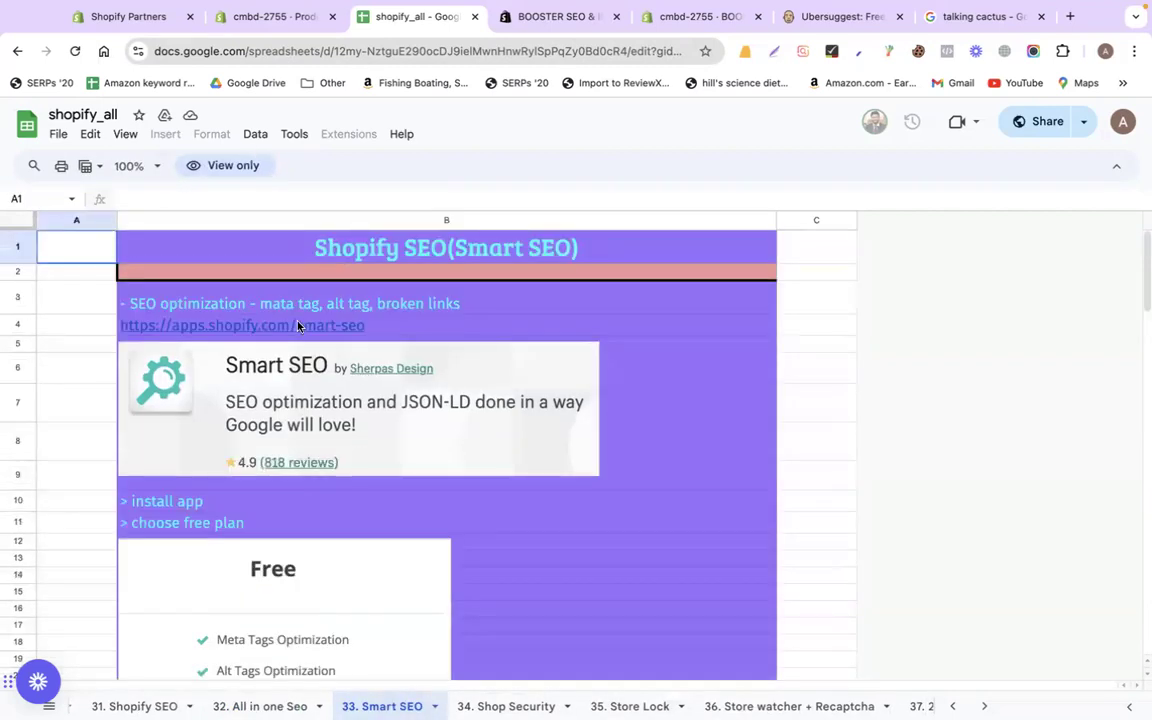
left_click(297, 326)
left_click(298, 350)
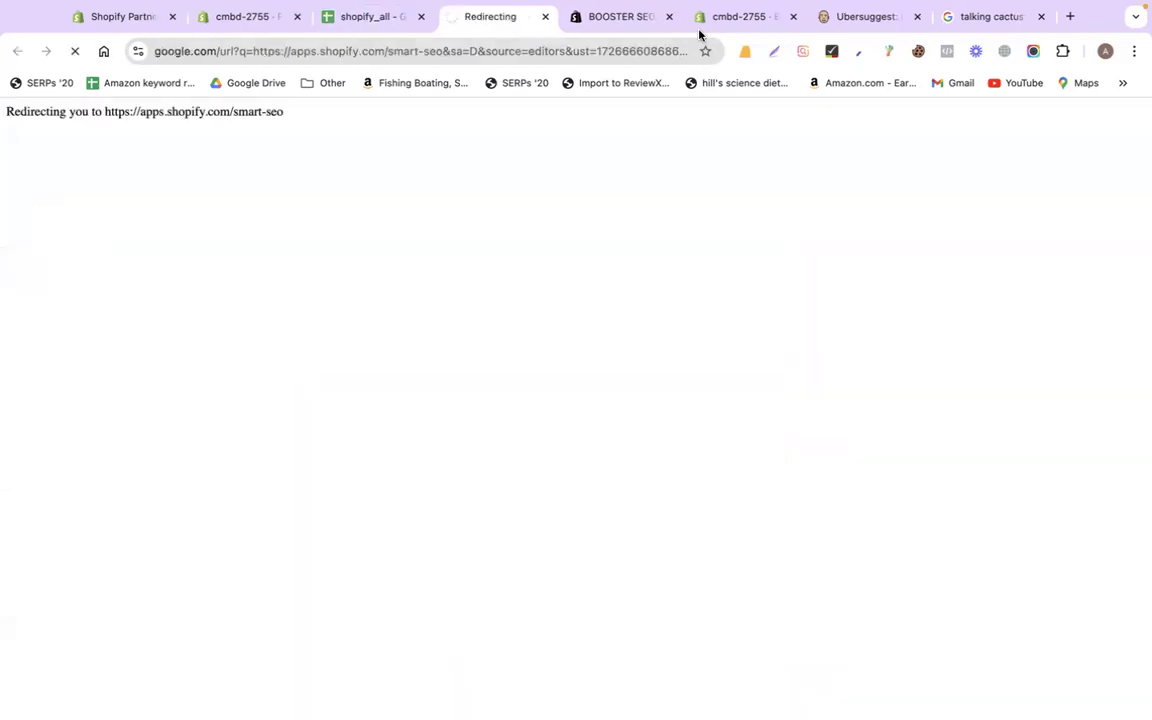
Close the leftover Booster SEO and extra cmbd-2755 store tabs, back on the Smart SEO listing
left_click(655, 17)
left_click(669, 16)
left_click(669, 16)
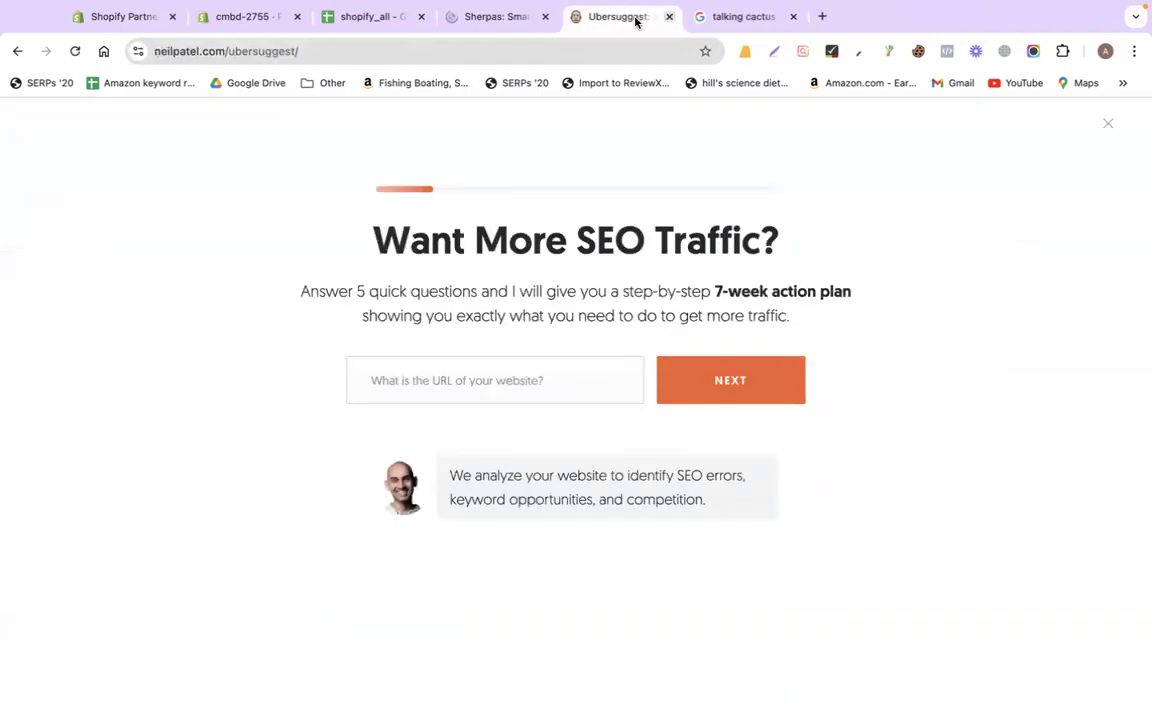
left_click(499, 17)
Install Smart SEO on the Free plan, dismiss its welcome video, and open Setup
left_click(268, 528)
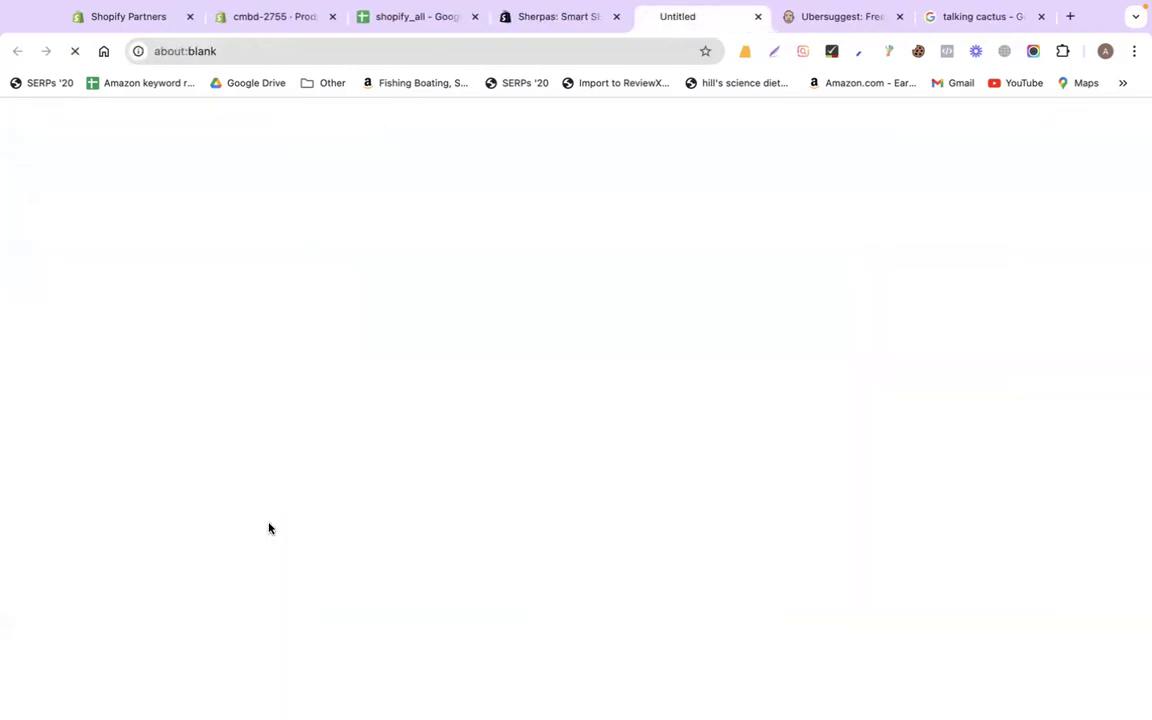
left_click(1041, 16)
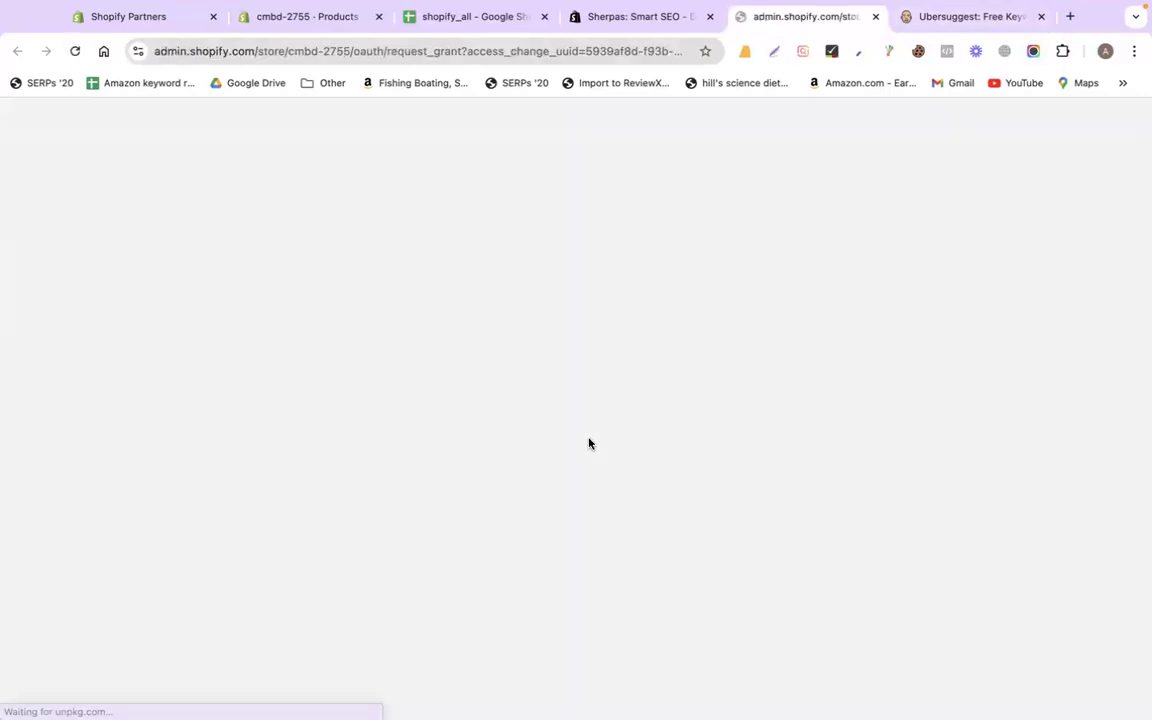
left_click(869, 473)
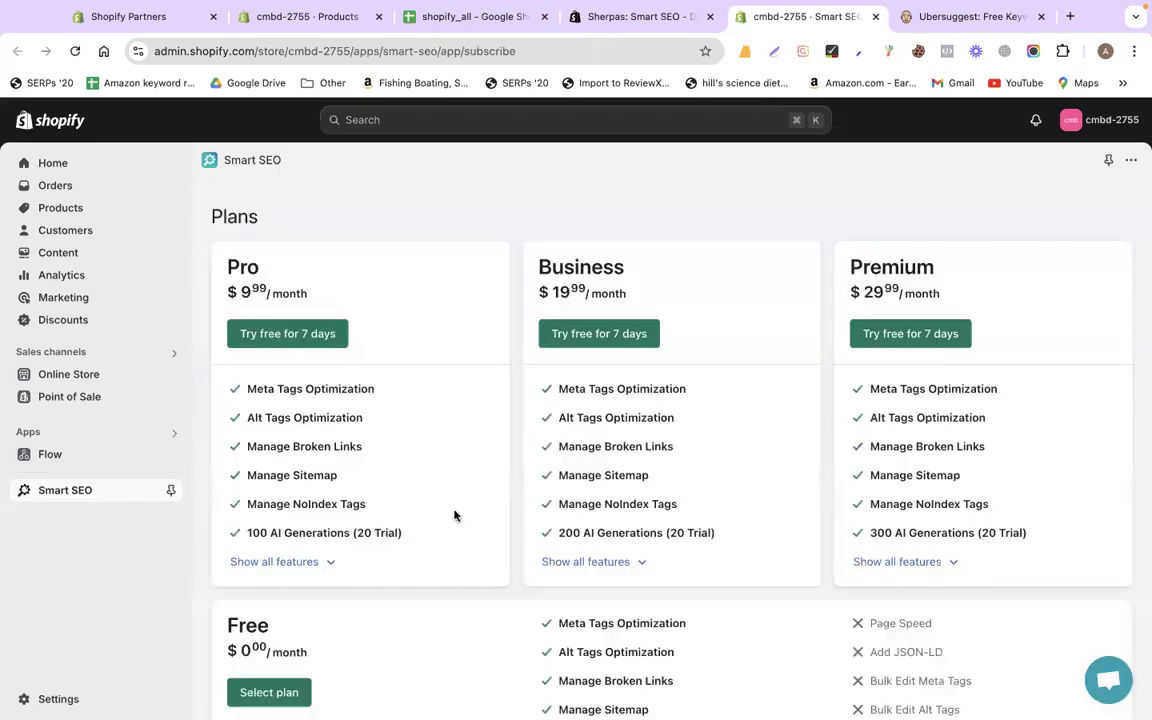
scroll(451, 521, "down", 5)
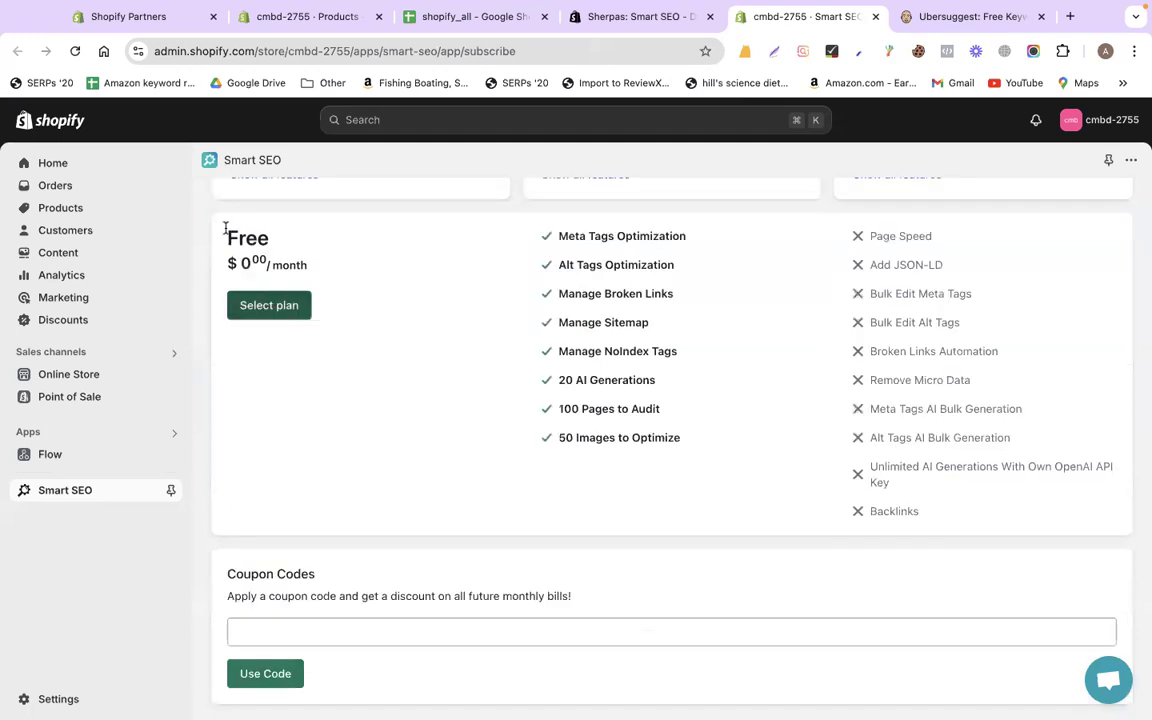
left_click(281, 310)
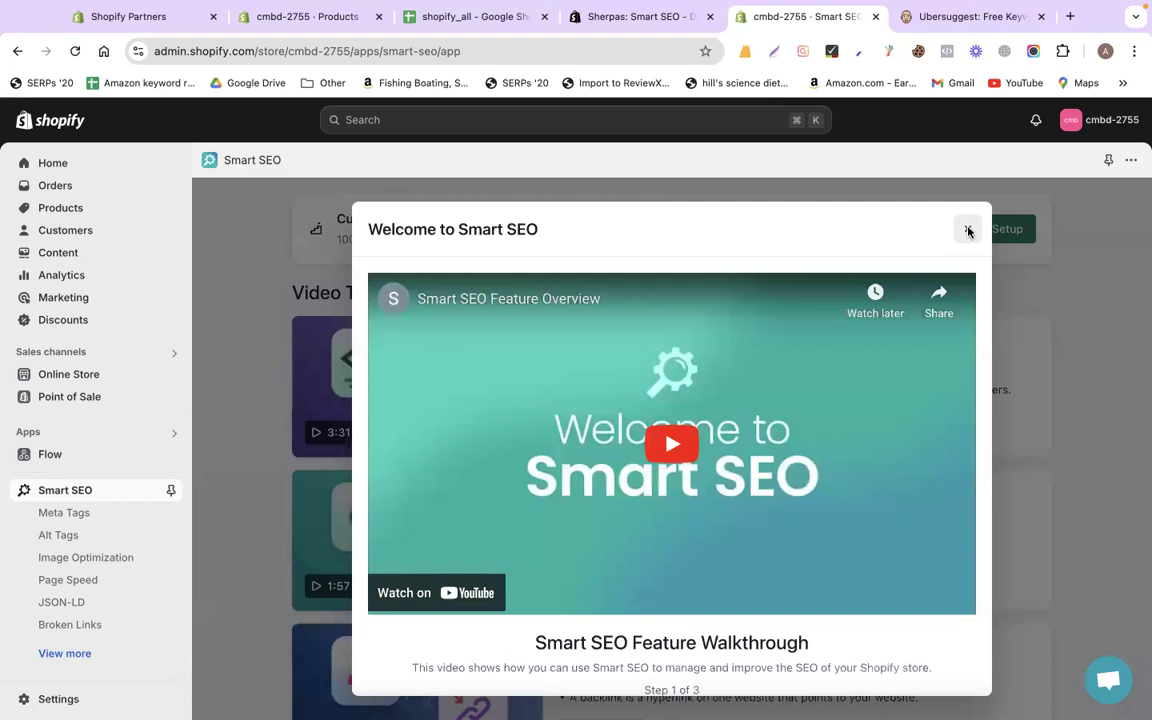
key("Escape")
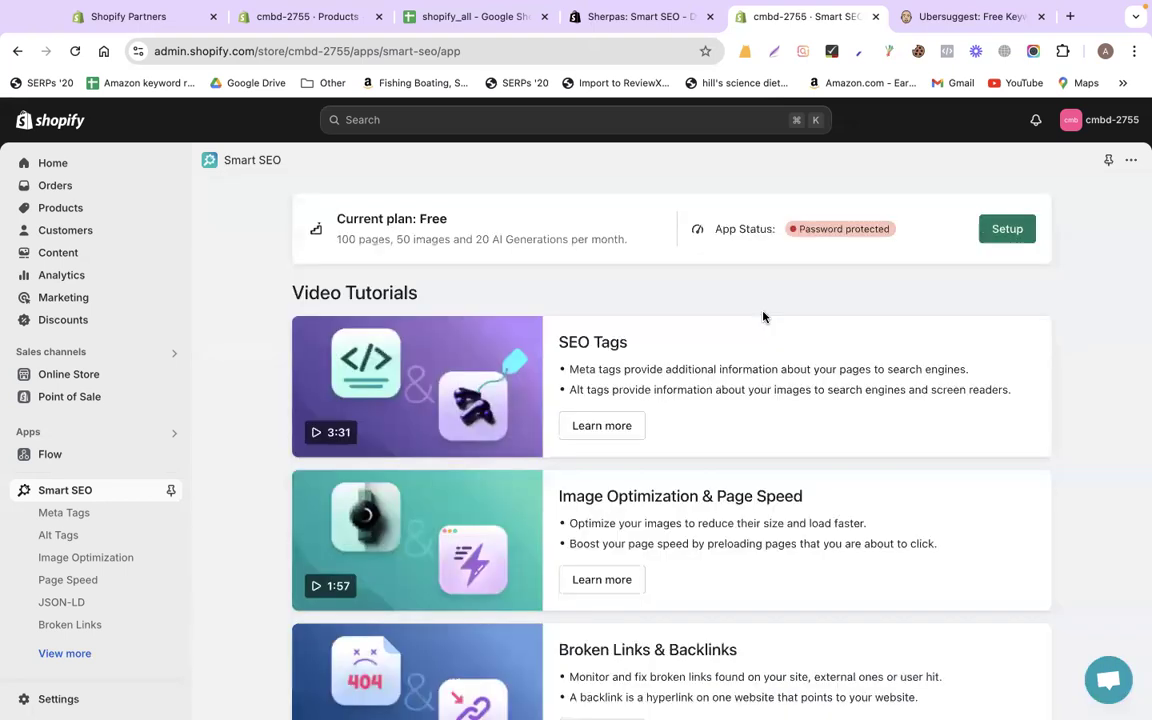
left_click(1005, 229)
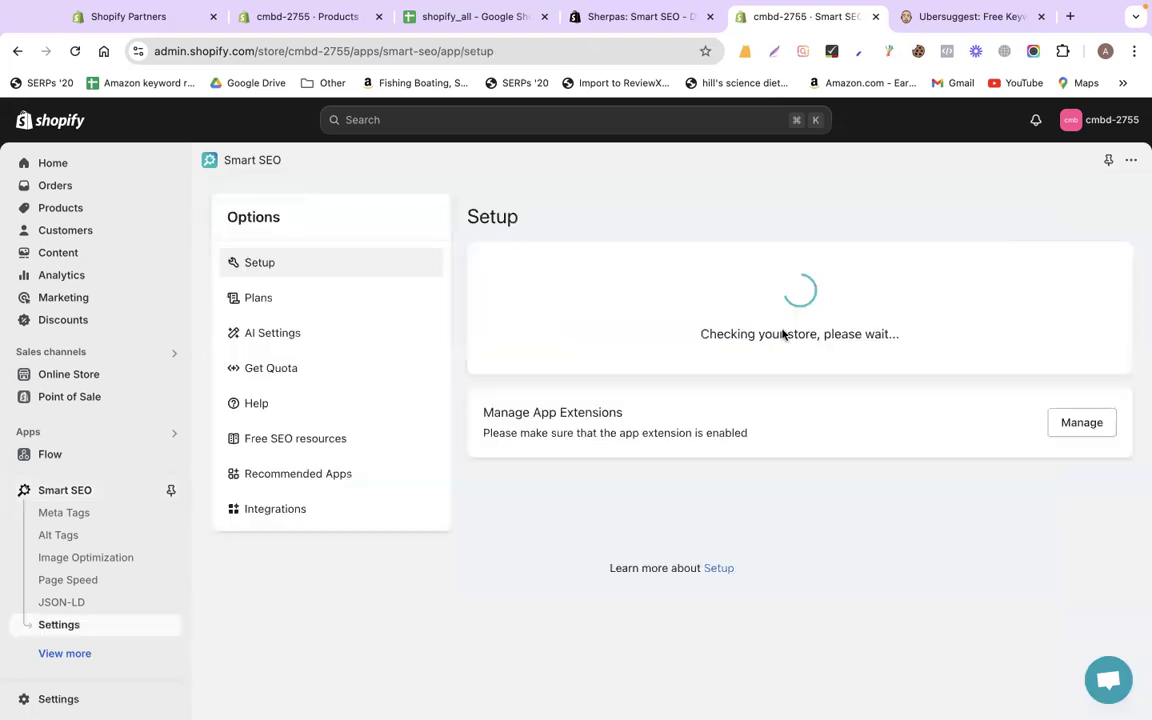
Save the pending product changes and copy the storefront password from Online Store Preferences
left_click(293, 20)
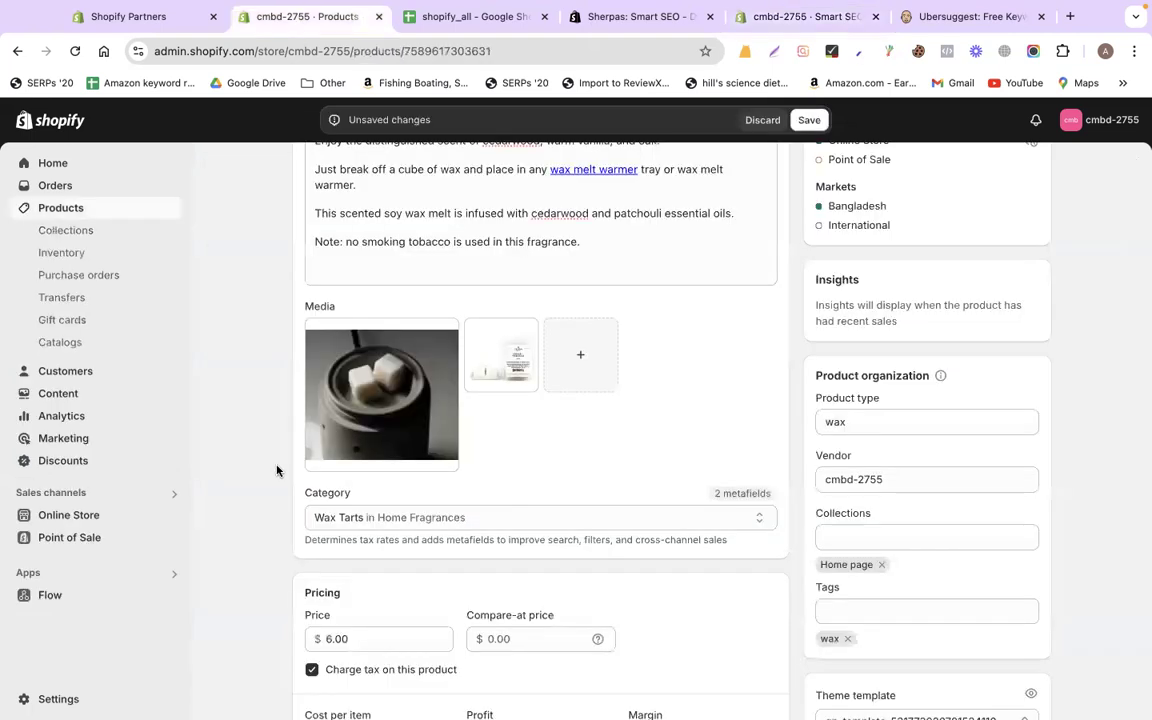
left_click(107, 519)
left_click(816, 119)
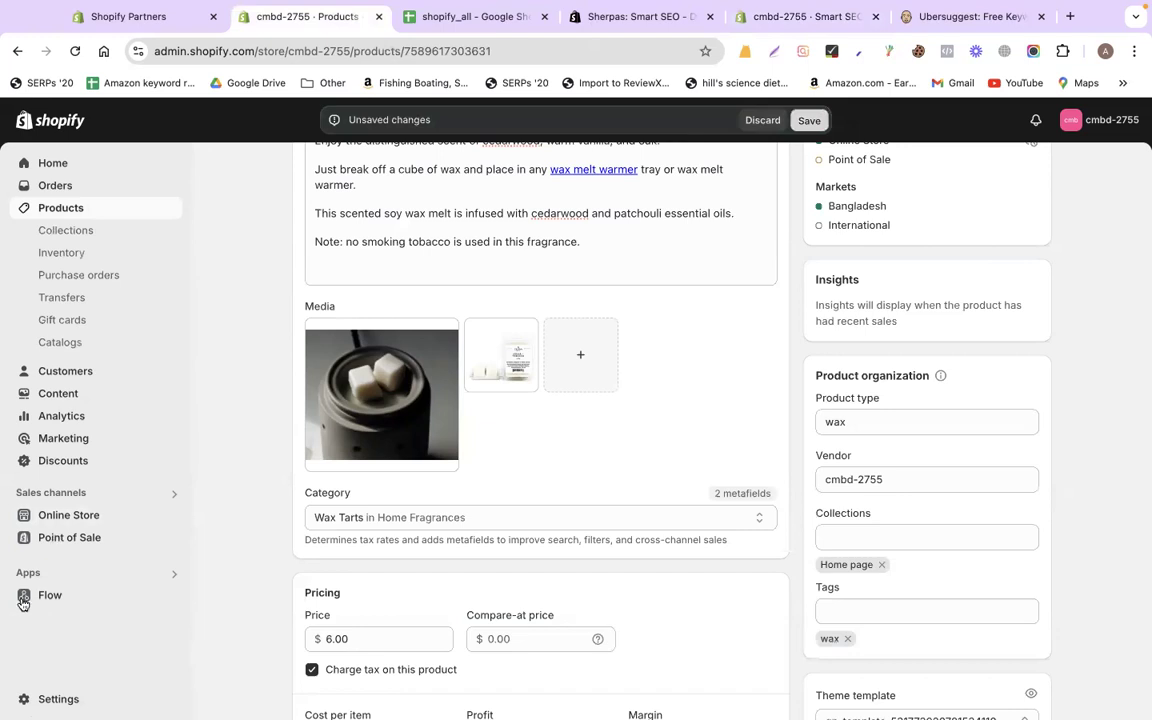
left_click(77, 514)
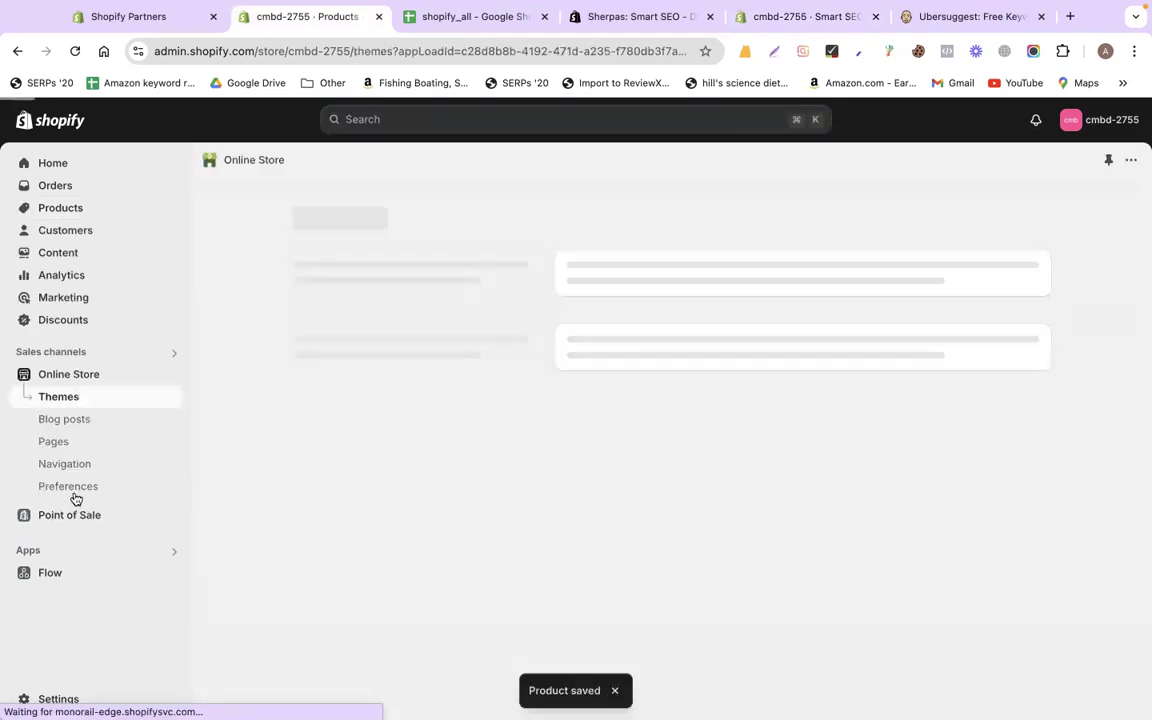
left_click(74, 492)
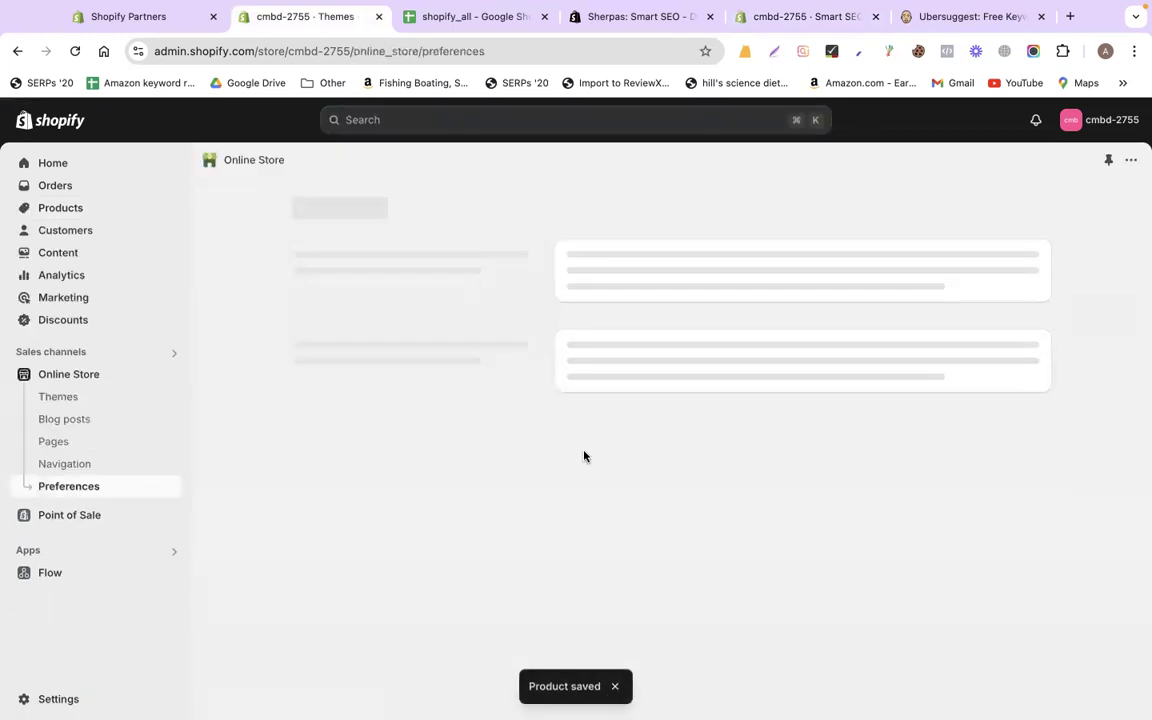
scroll(505, 544, "down", 5)
scroll(506, 543, "down", 4)
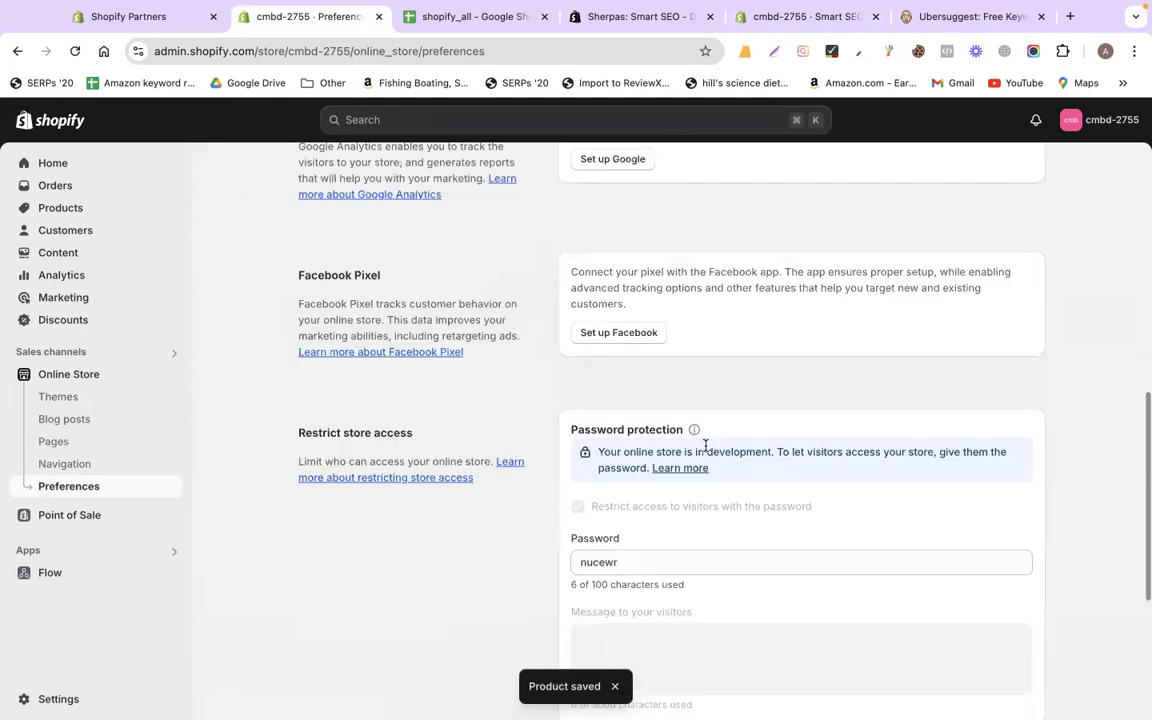
scroll(669, 457, "down", 2)
double_click(667, 460)
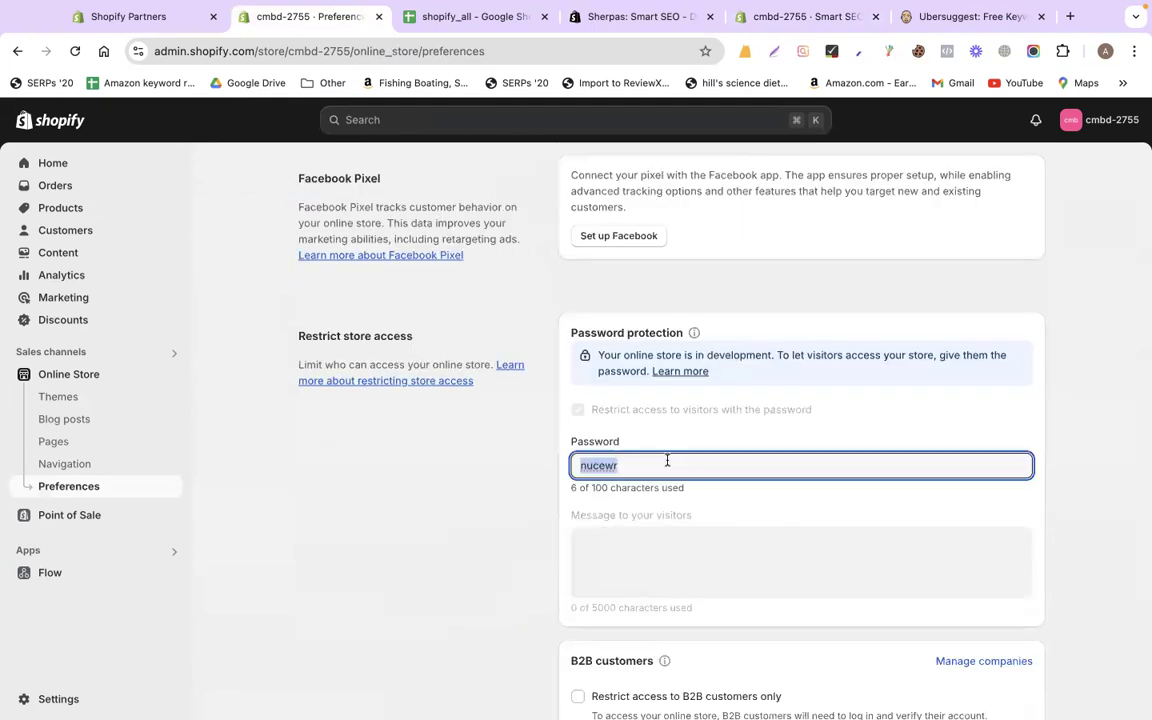
Paste the storefront password into Smart SEO Setup, update it, and integrate the app
key("super+5")
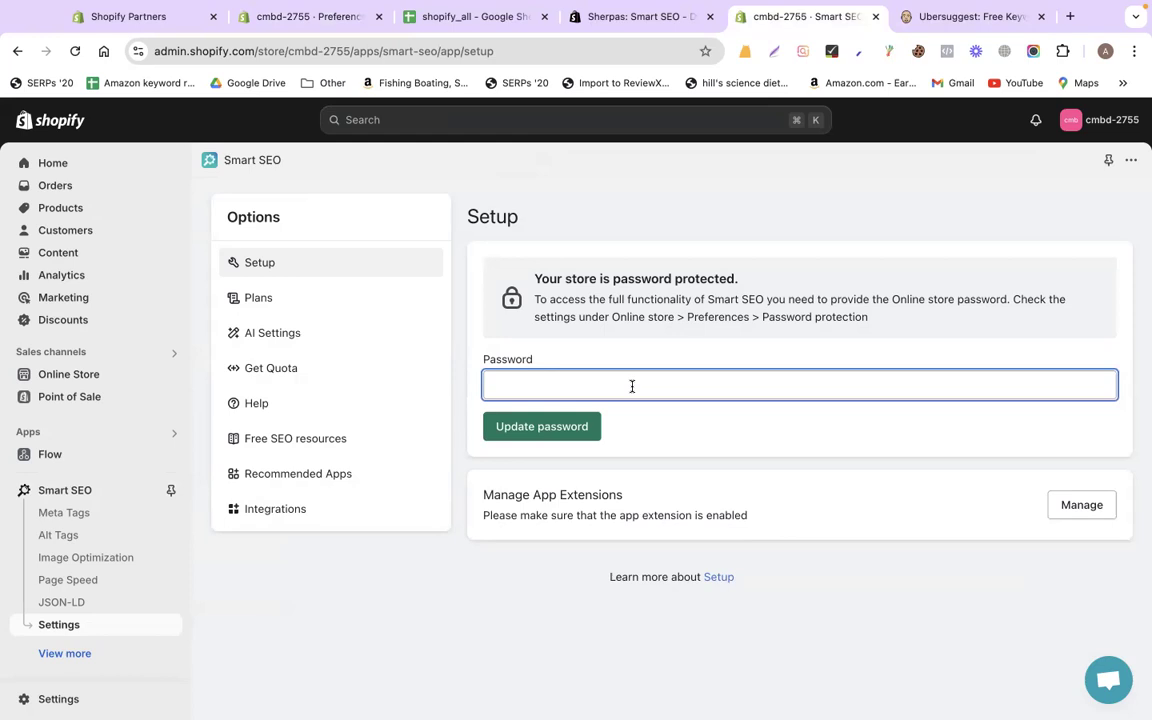
key("super+v")
left_click(583, 426)
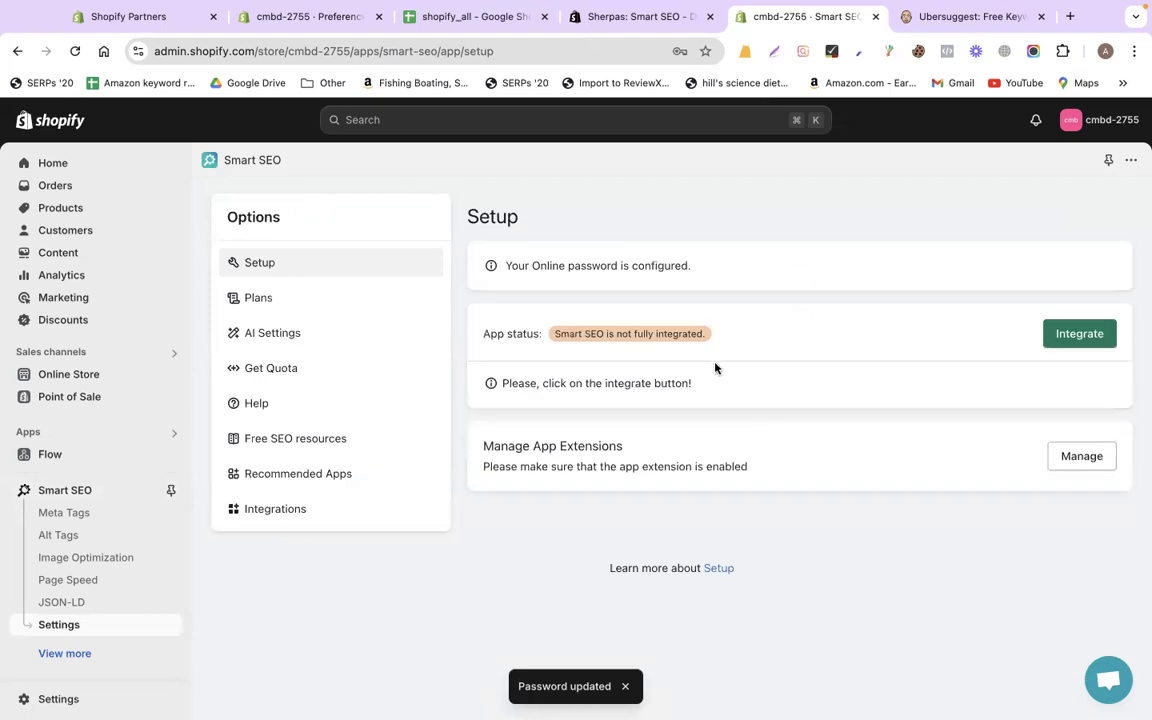
left_click(1078, 335)
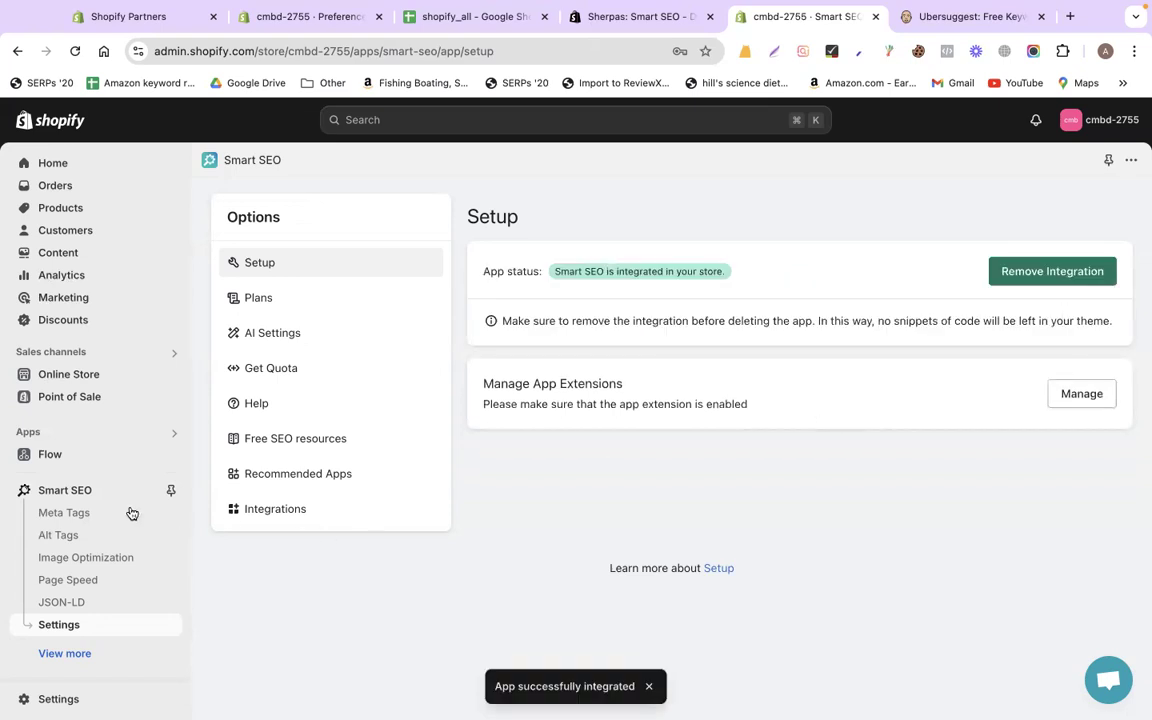
Open Smart SEO's meta title and description editor for Cedar + Tobacco Wax Melt
left_click(74, 516)
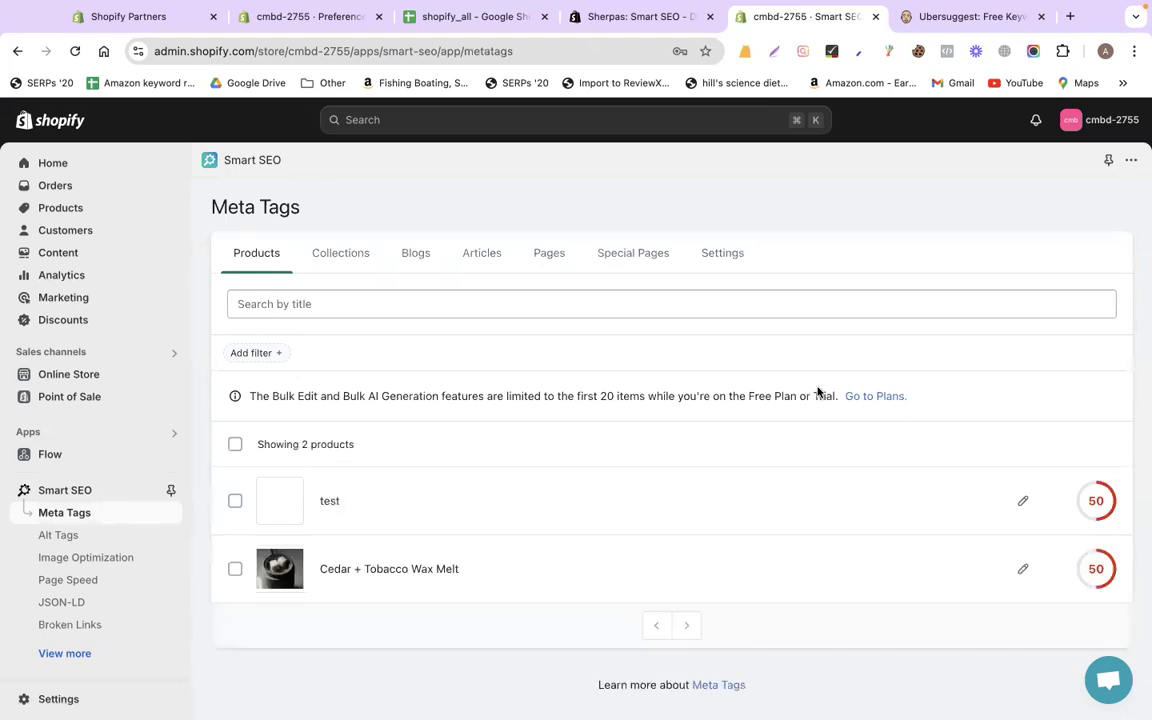
scroll(817, 391, "down", 1)
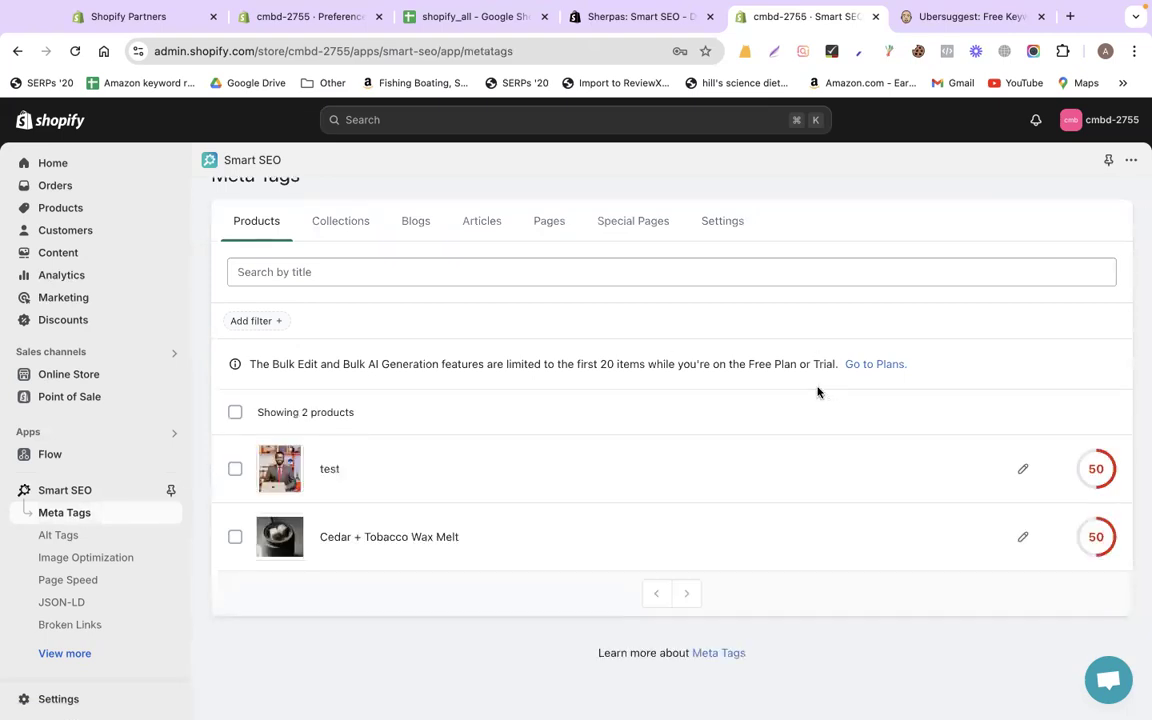
scroll(817, 391, "up", 1)
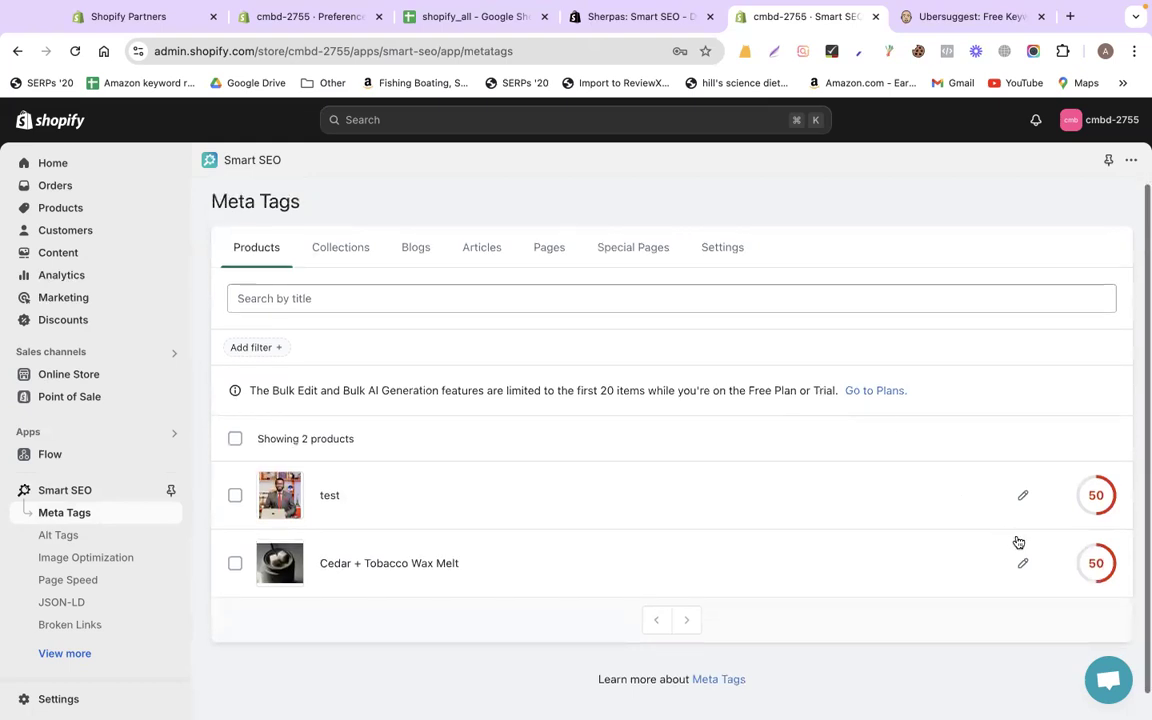
scroll(1040, 541, "down", 1)
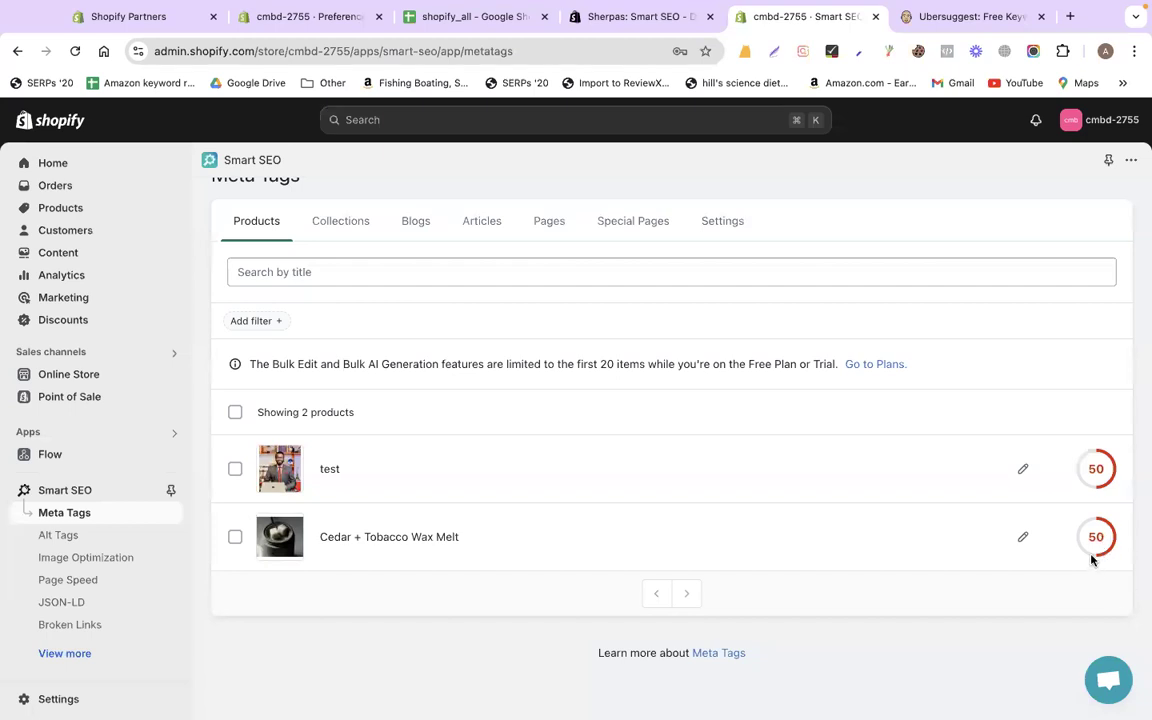
left_click(1024, 540)
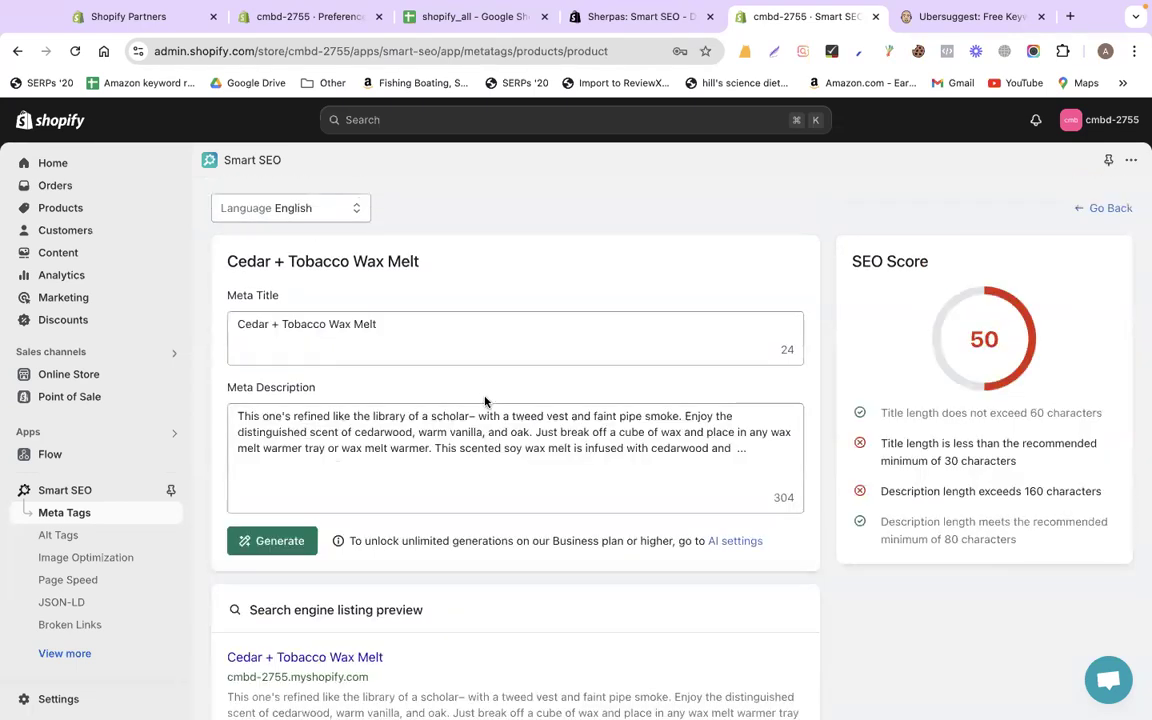
left_click(398, 325)
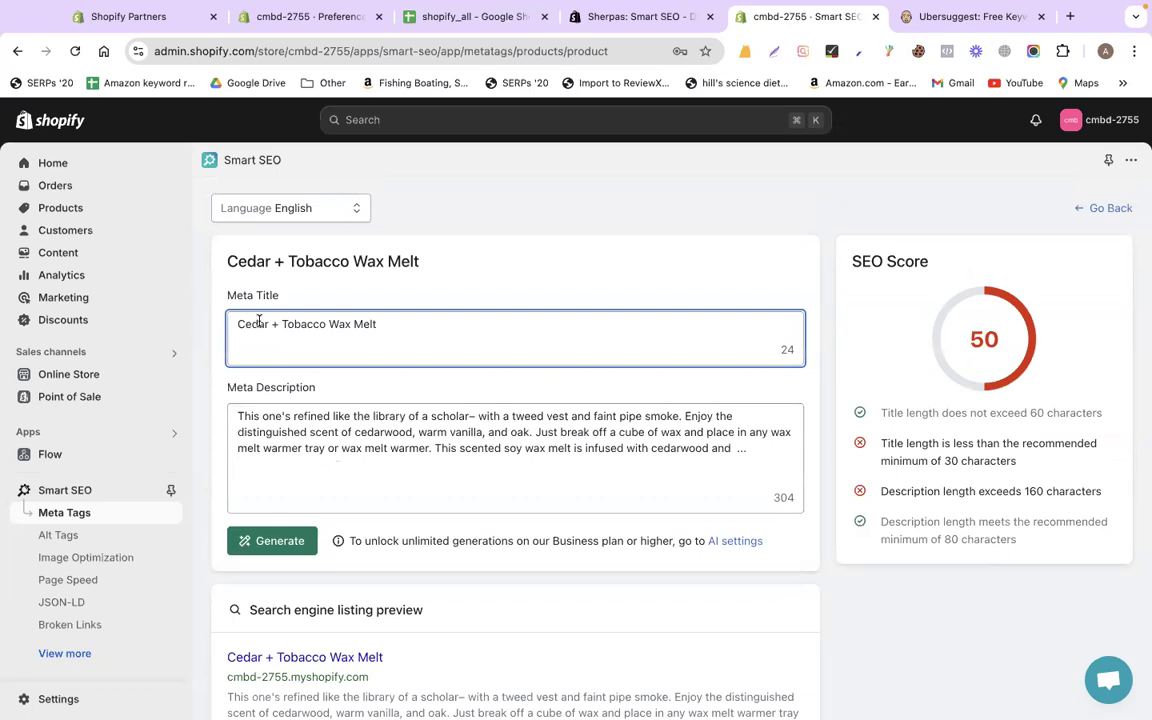
left_click(409, 481)
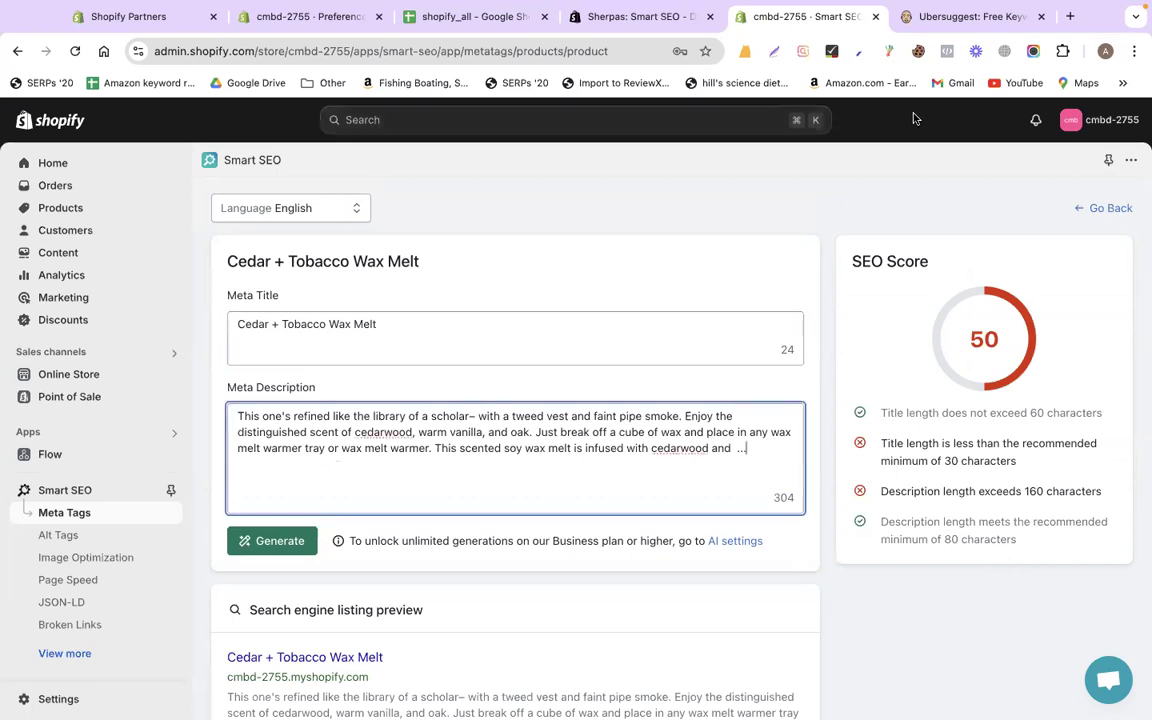
left_click(1069, 18)
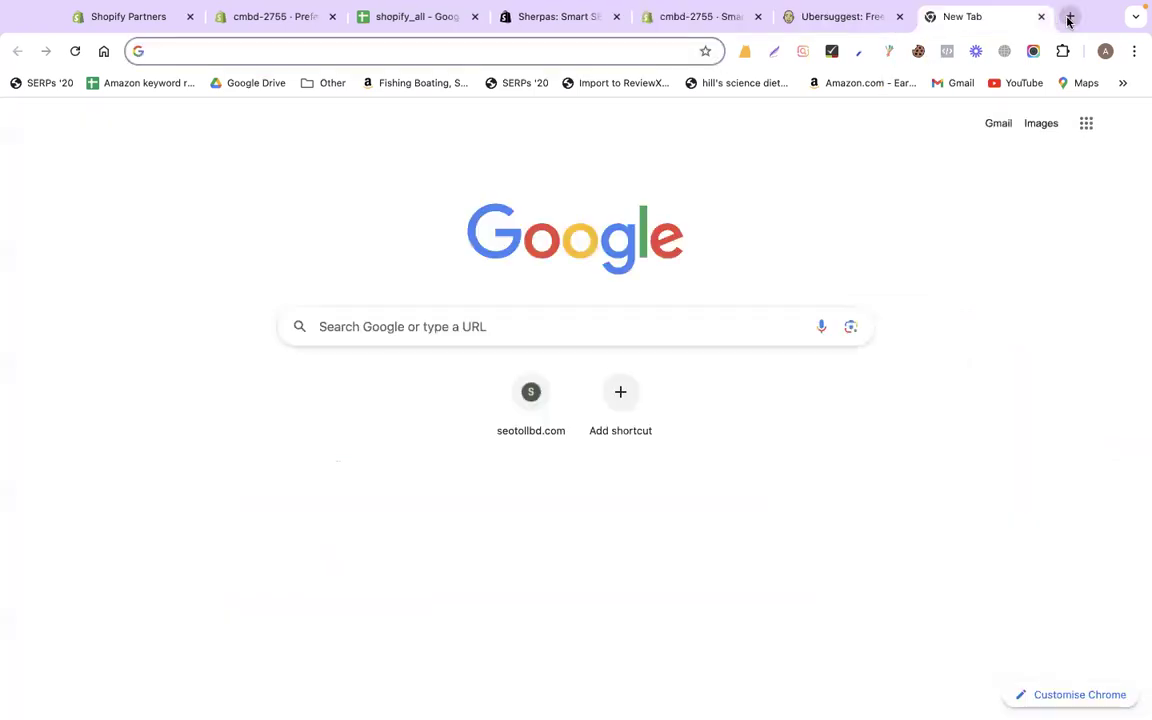
Search Google for 'best wordpress course in bangladesh', skim the top result, then bring up the shopify_all sheet
type("best wor")
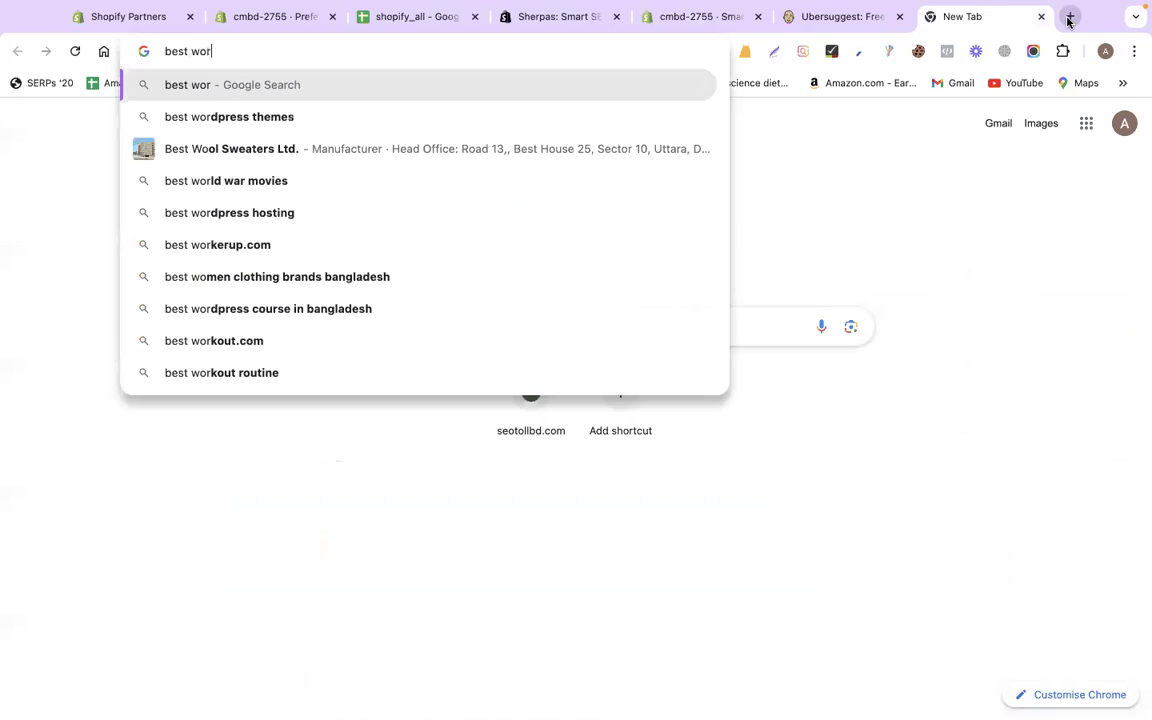
type("dpress c")
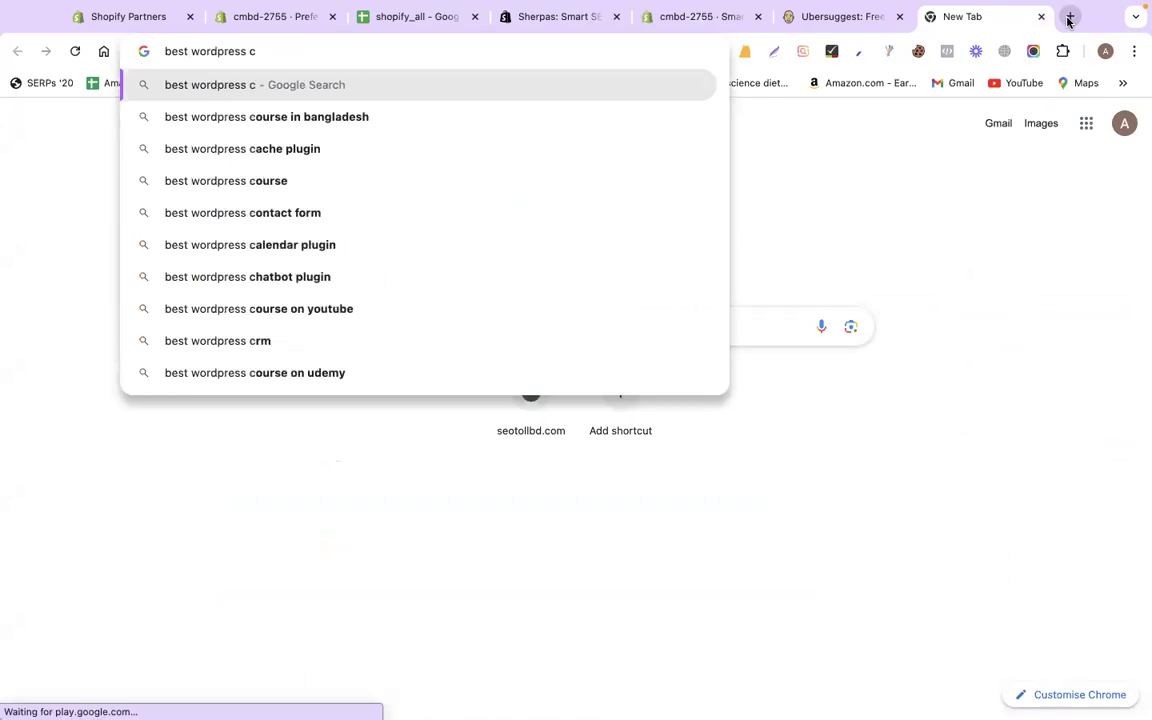
key("Down")
key("Return")
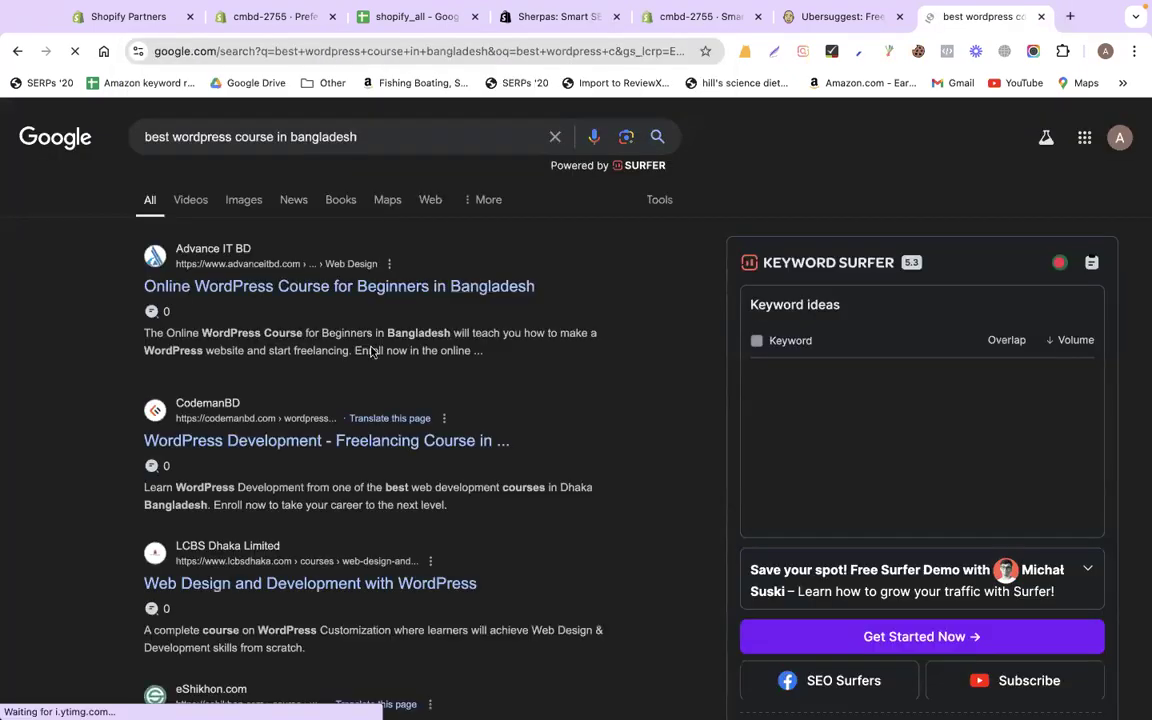
scroll(330, 288, "down", 5)
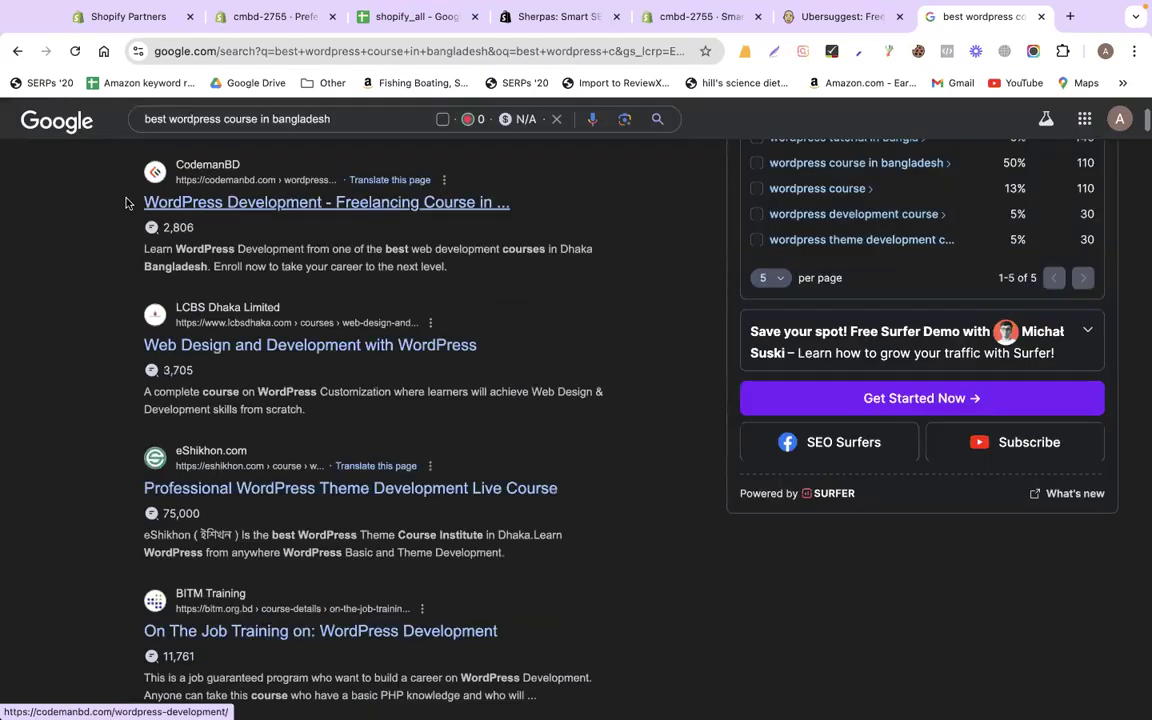
left_click_drag(127, 203, 463, 200)
left_click_drag(406, 266, 463, 275)
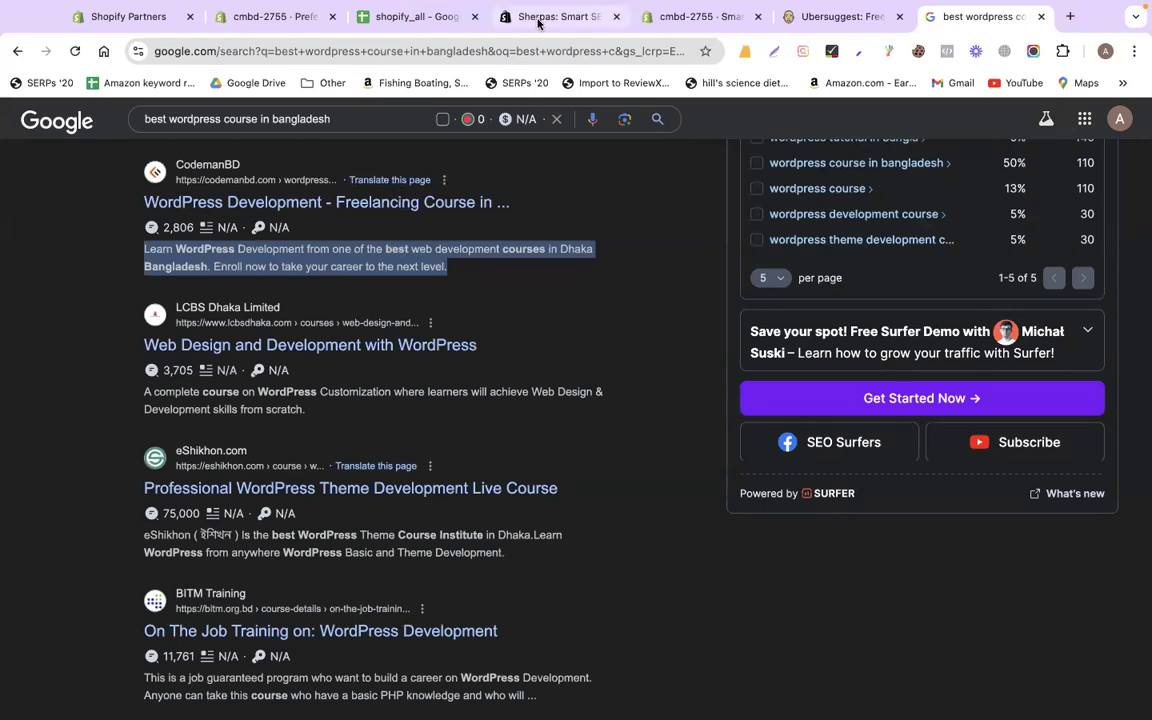
left_click(418, 18)
Review the wax melt's meta fields and the score checklist's title minimum-length warning
left_click(680, 19)
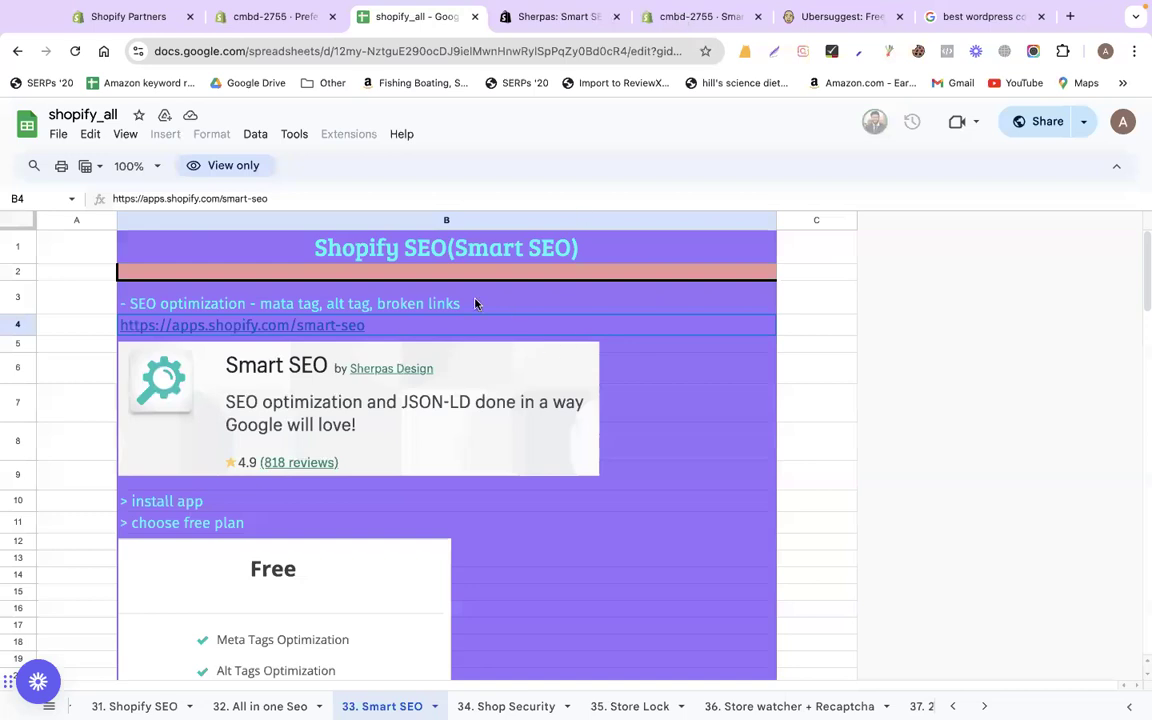
left_click(469, 427)
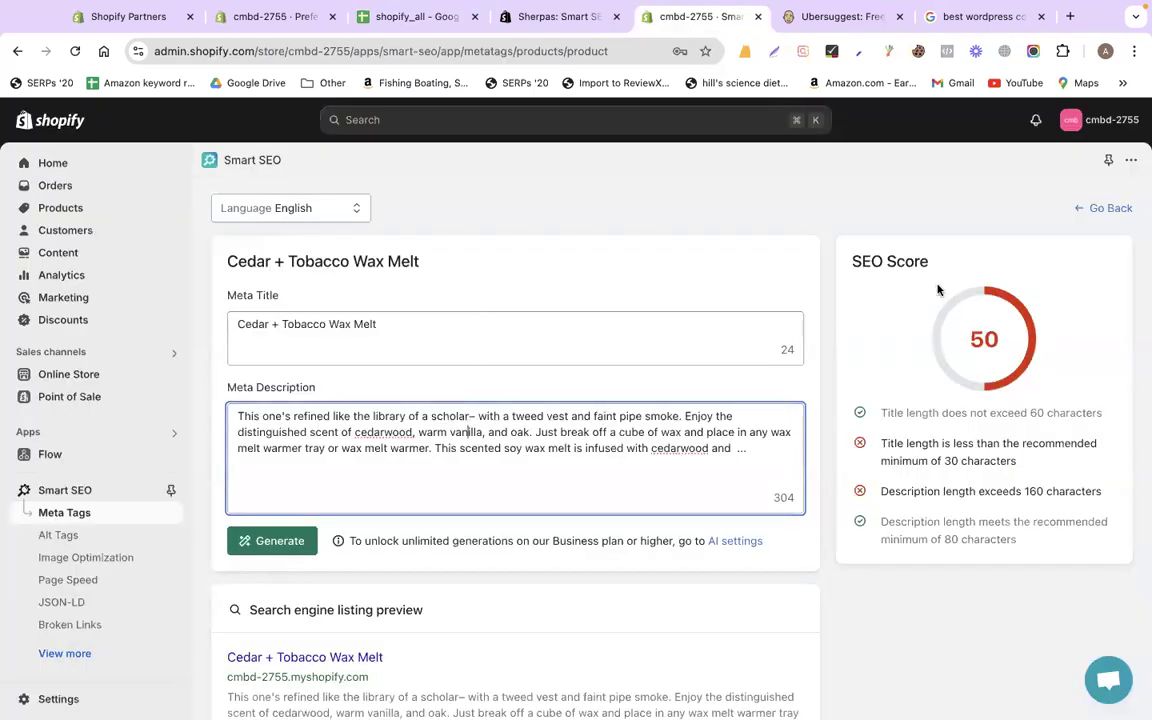
left_click(882, 412)
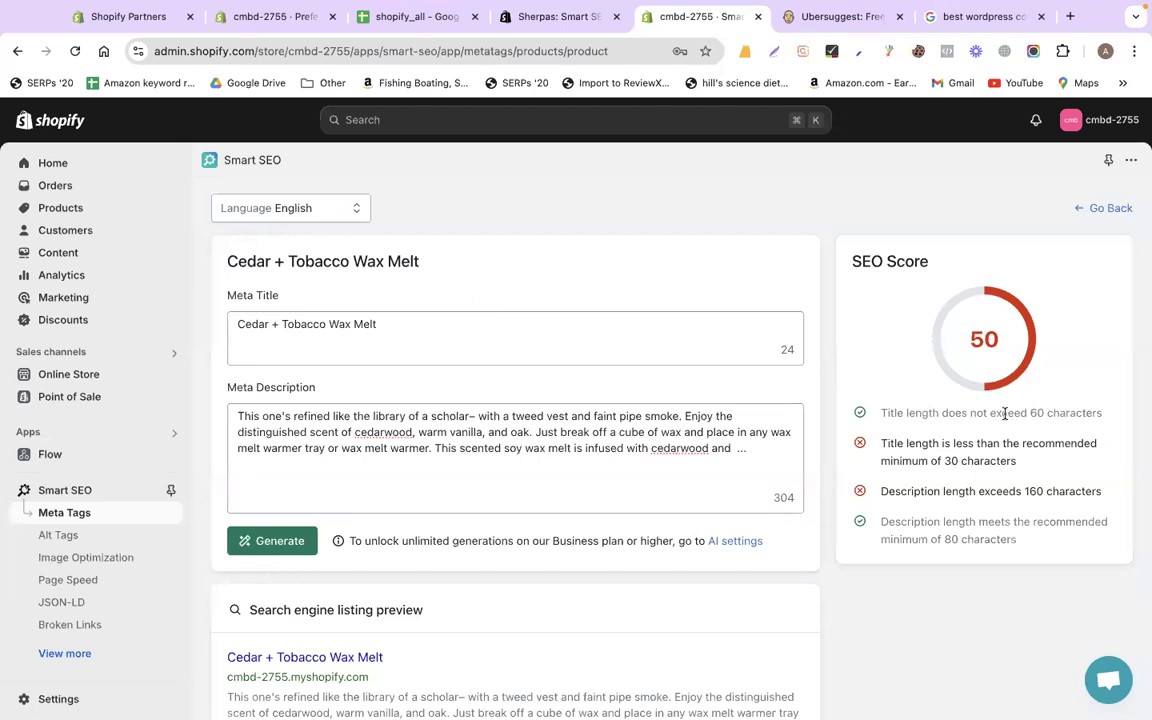
triple_click(1083, 413)
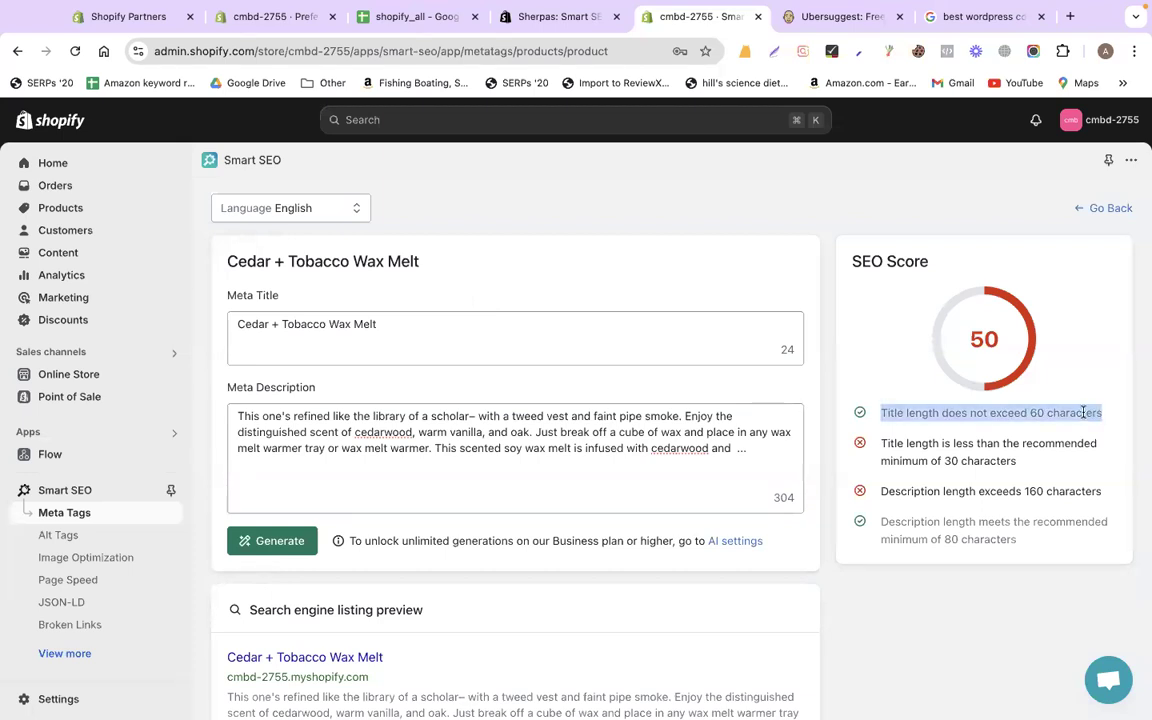
left_click(1083, 412)
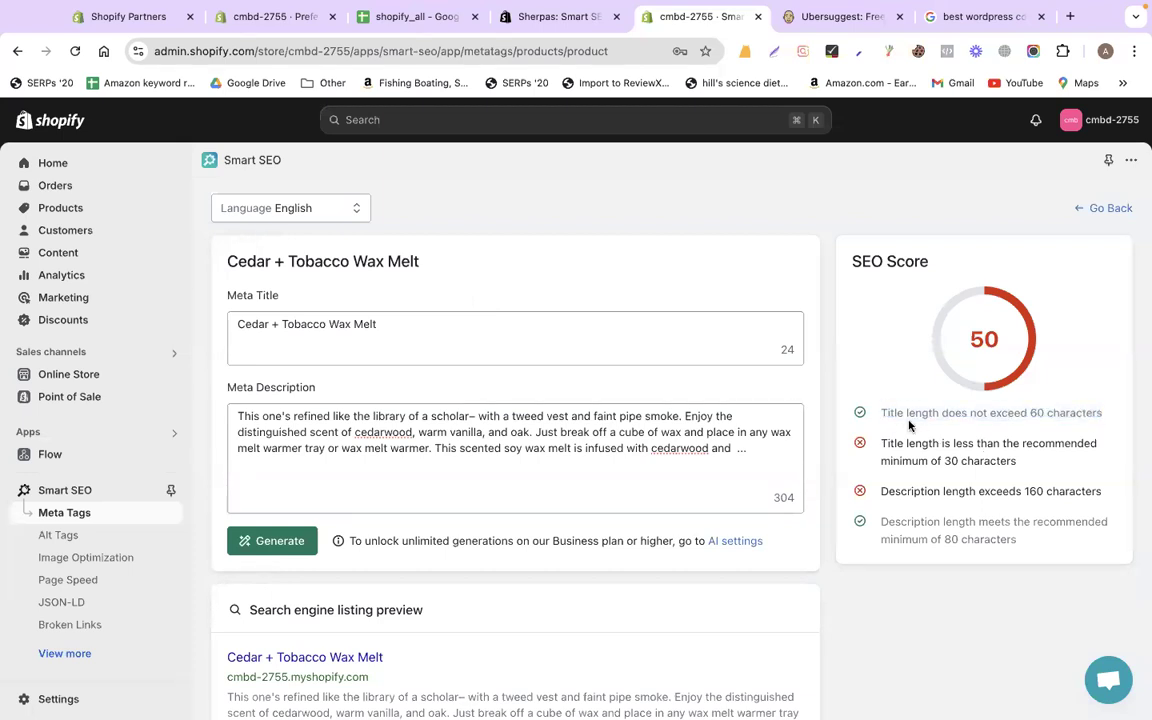
left_click(494, 330)
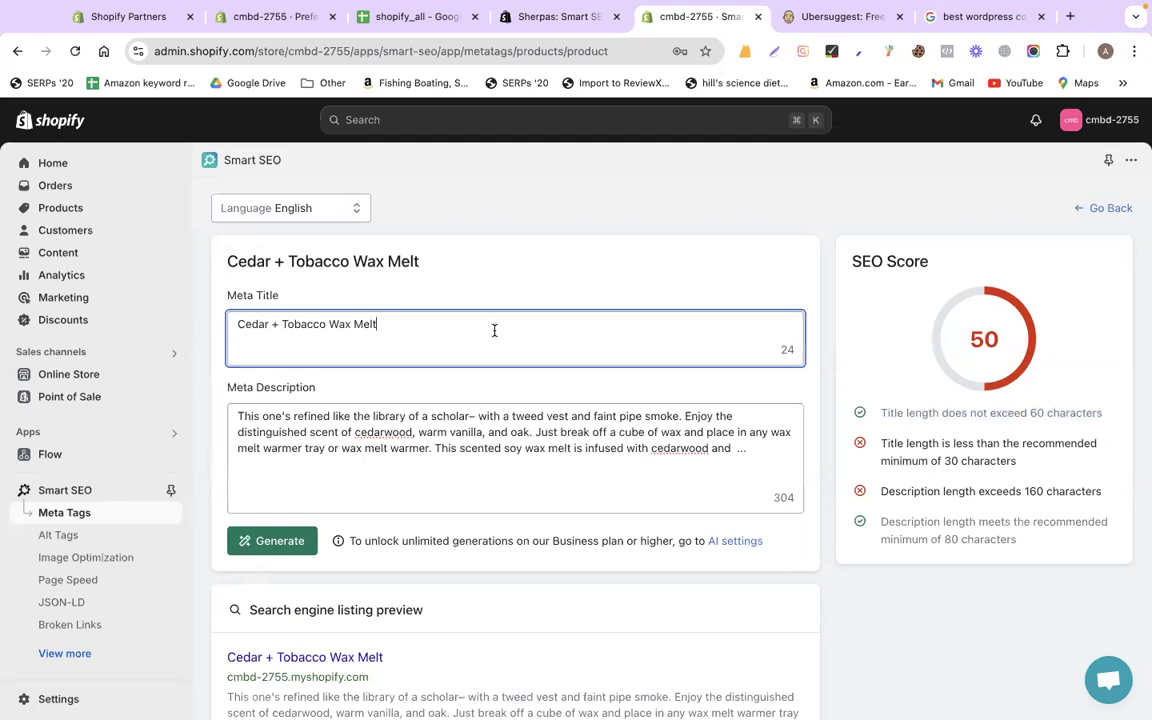
left_click(990, 413)
double_click(990, 413)
left_click_drag(882, 445, 1024, 472)
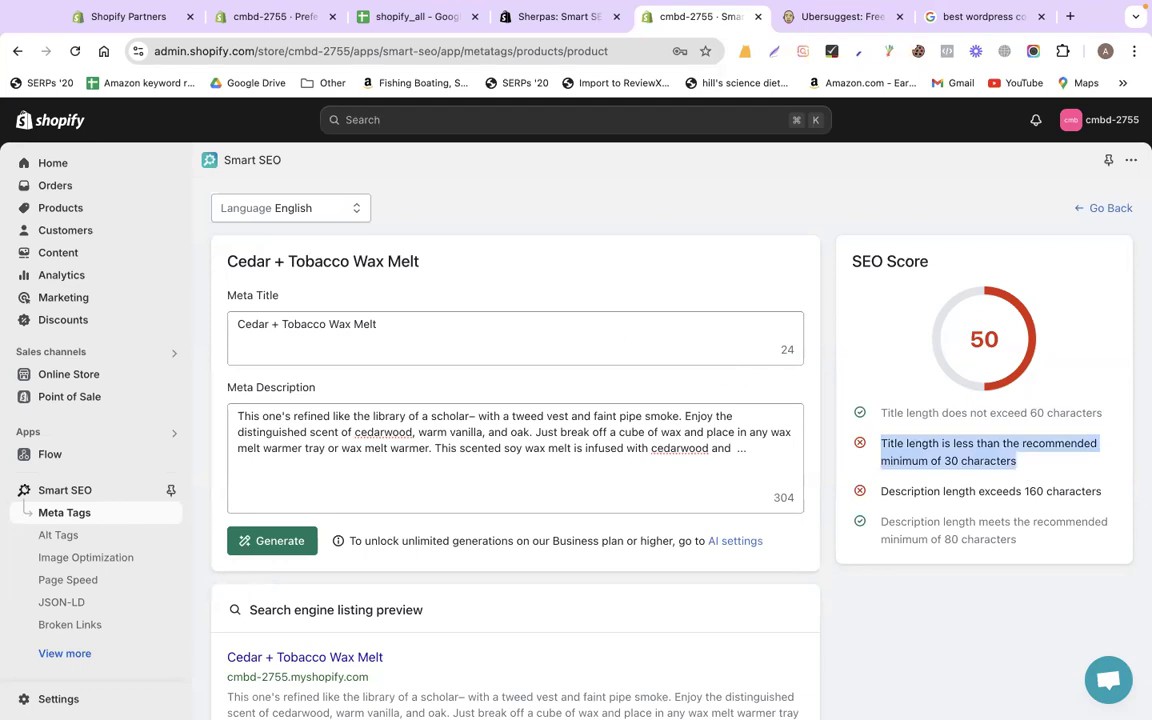
Append ' | Calyan Wax Co' to the wax melt meta title, raising the score to 75
left_click(396, 326)
type("| Calwan")
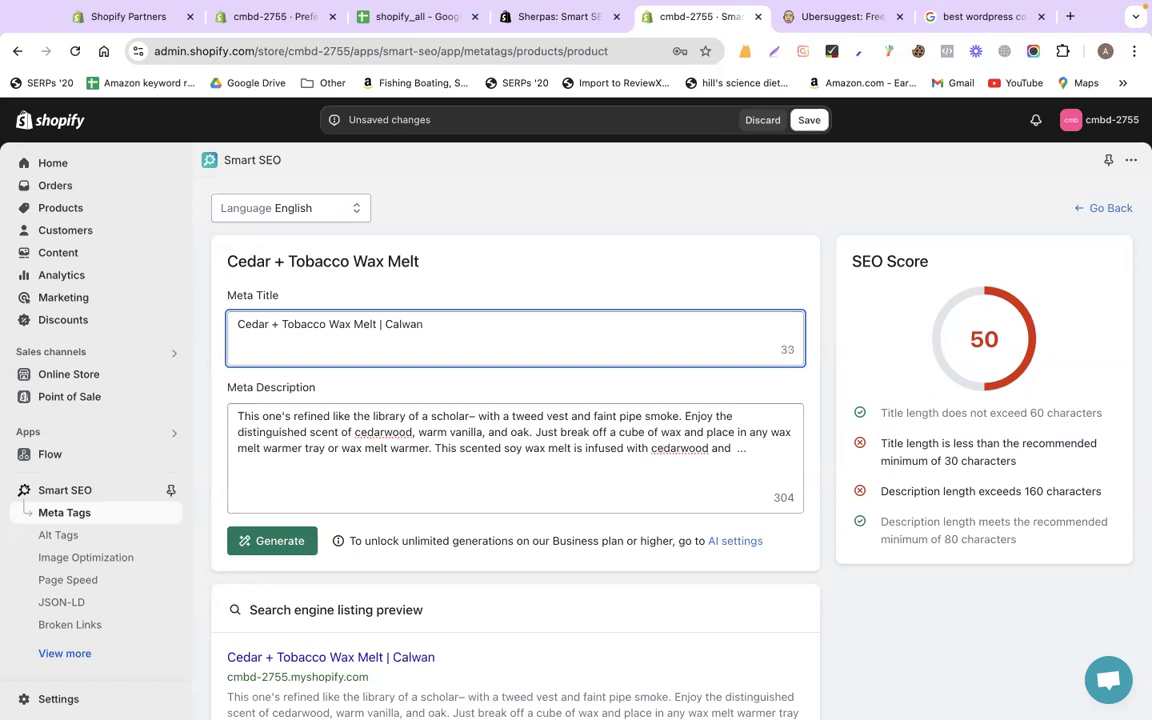
key("BackSpace")
key("BackSpace")
key("BackSpace")
type("yan Wax Co")
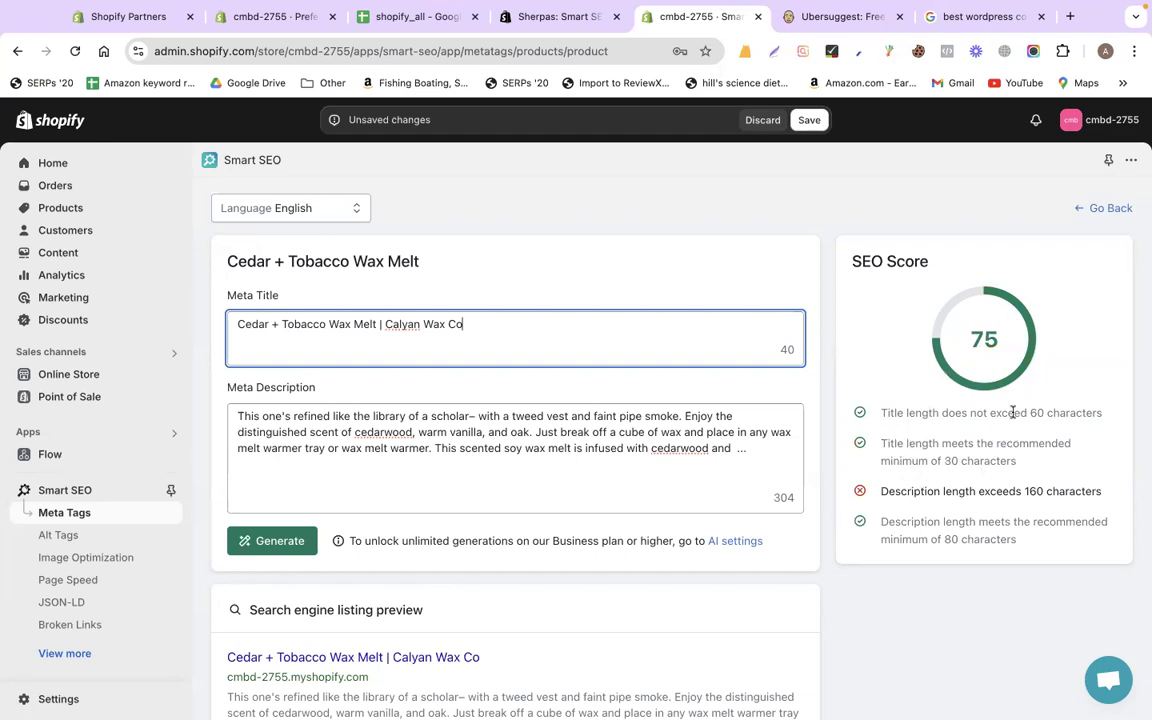
Check the meta description's 160-character limit warning and select the description text
triple_click(910, 491)
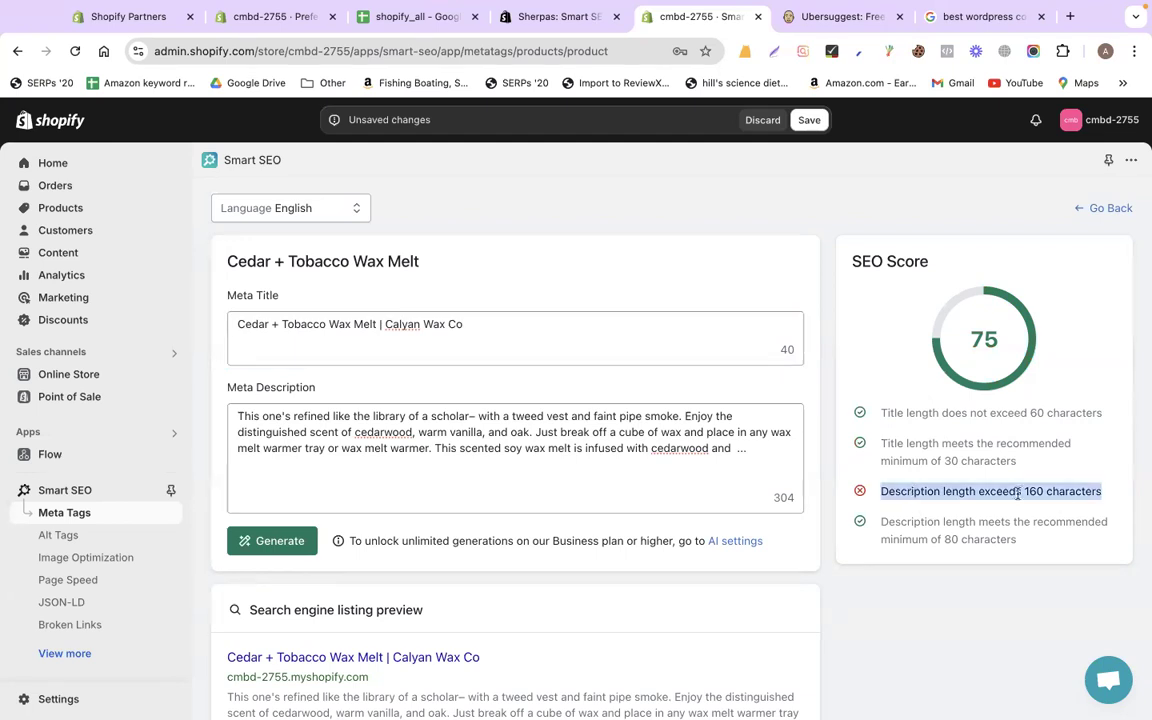
double_click(1033, 491)
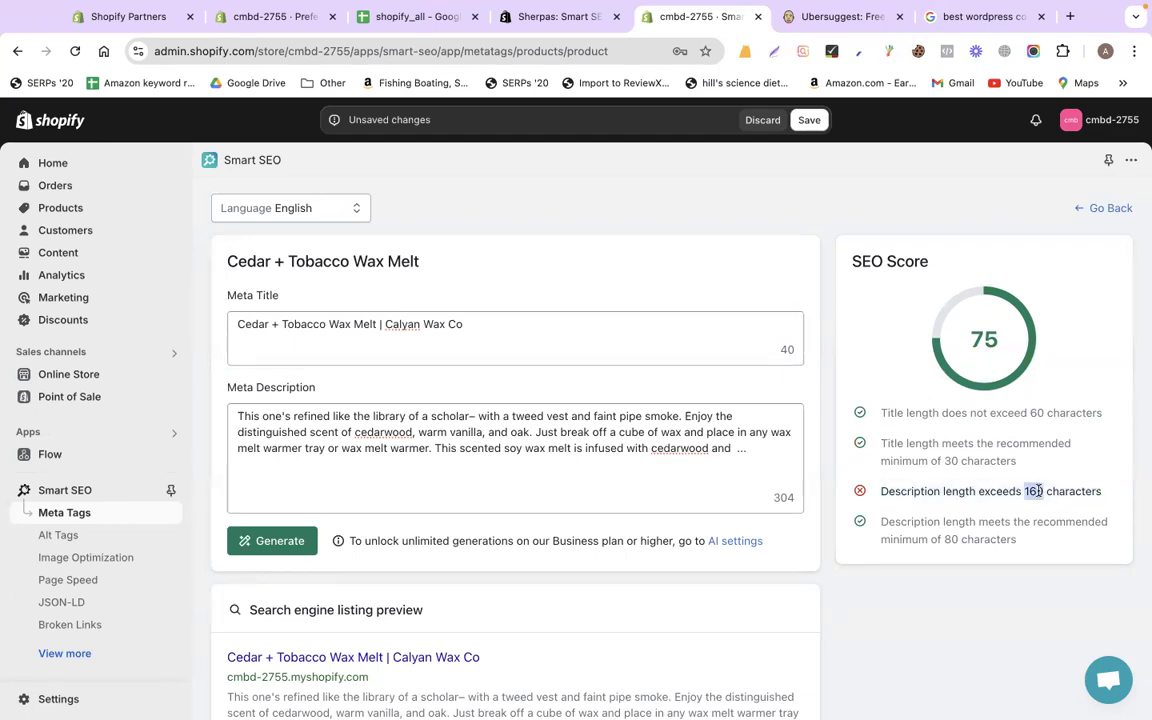
left_click(663, 488)
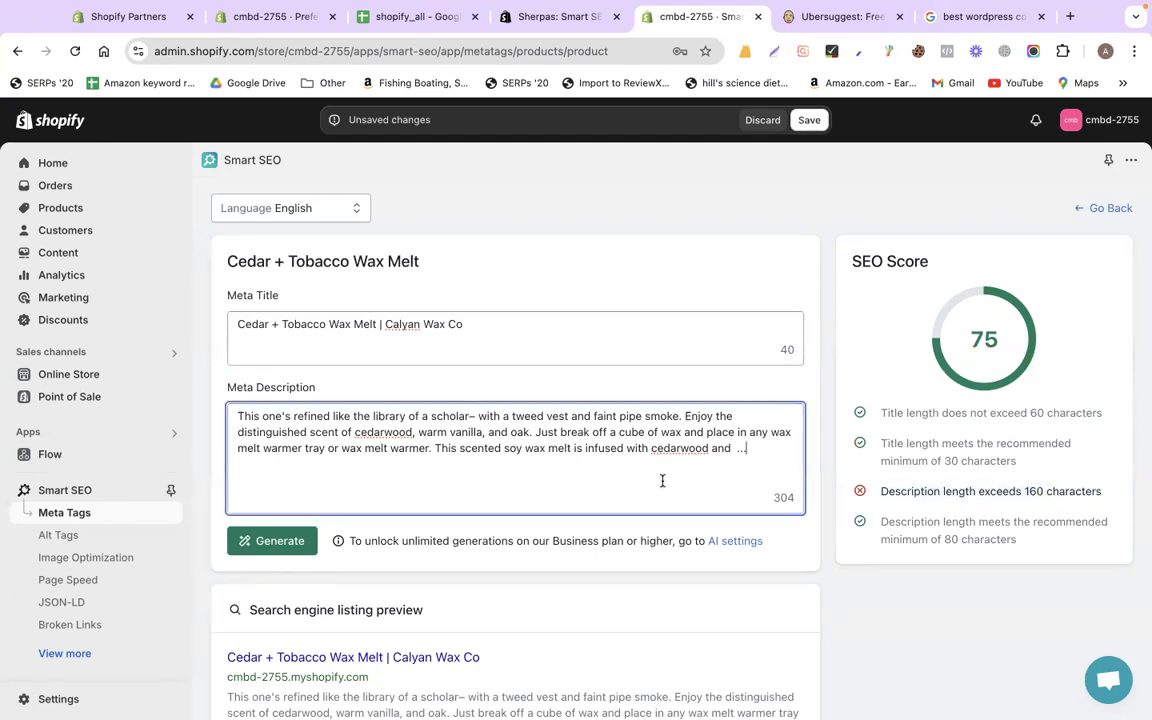
triple_click(429, 448)
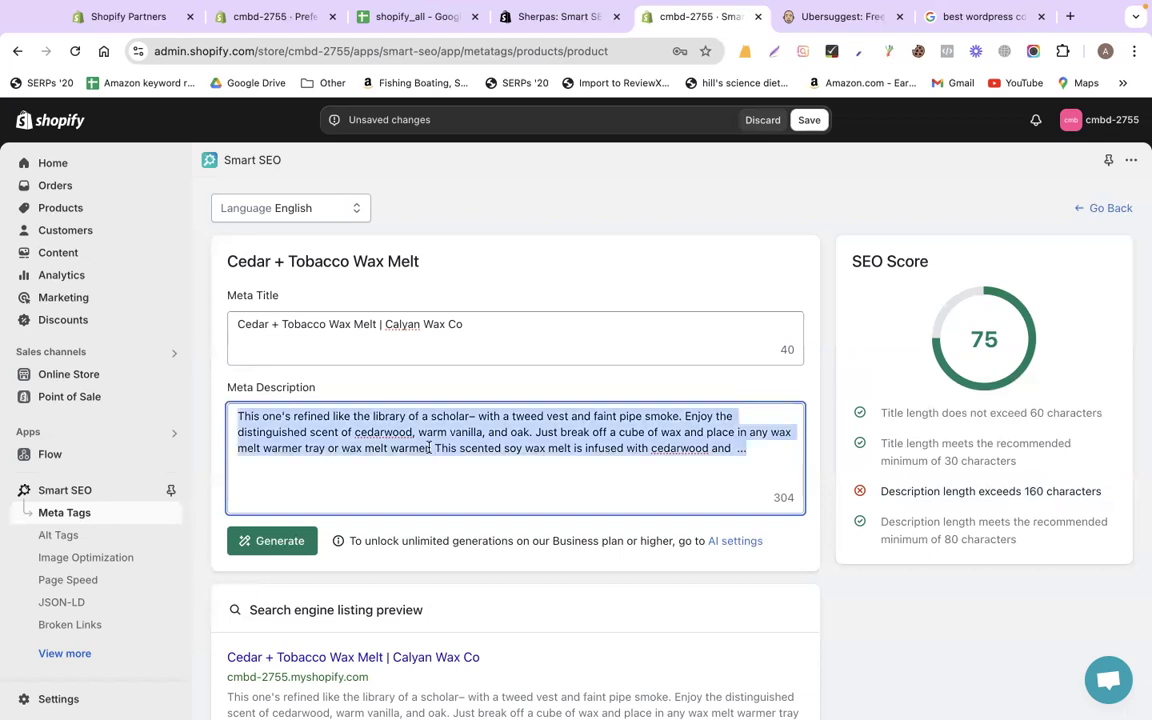
Compare against the Cedar + Tobacco Wax Melt product description and search listing in the store admin
left_click(258, 24)
left_click(61, 207)
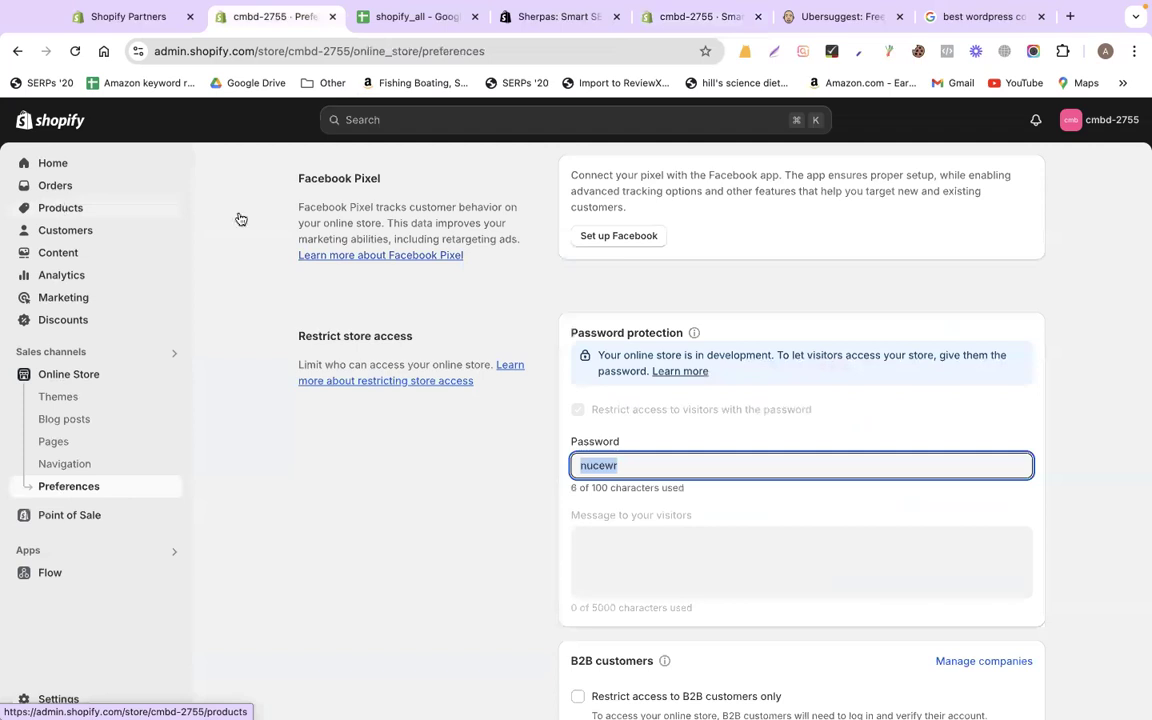
left_click(340, 289)
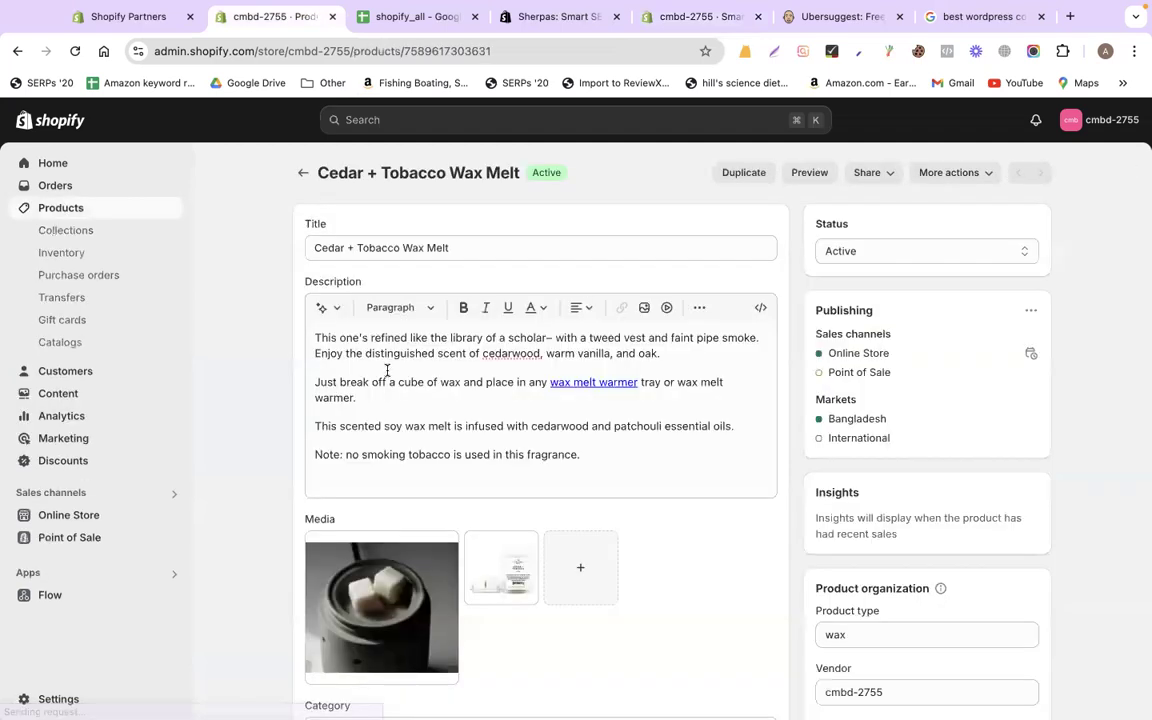
triple_click(383, 372)
left_click(383, 372)
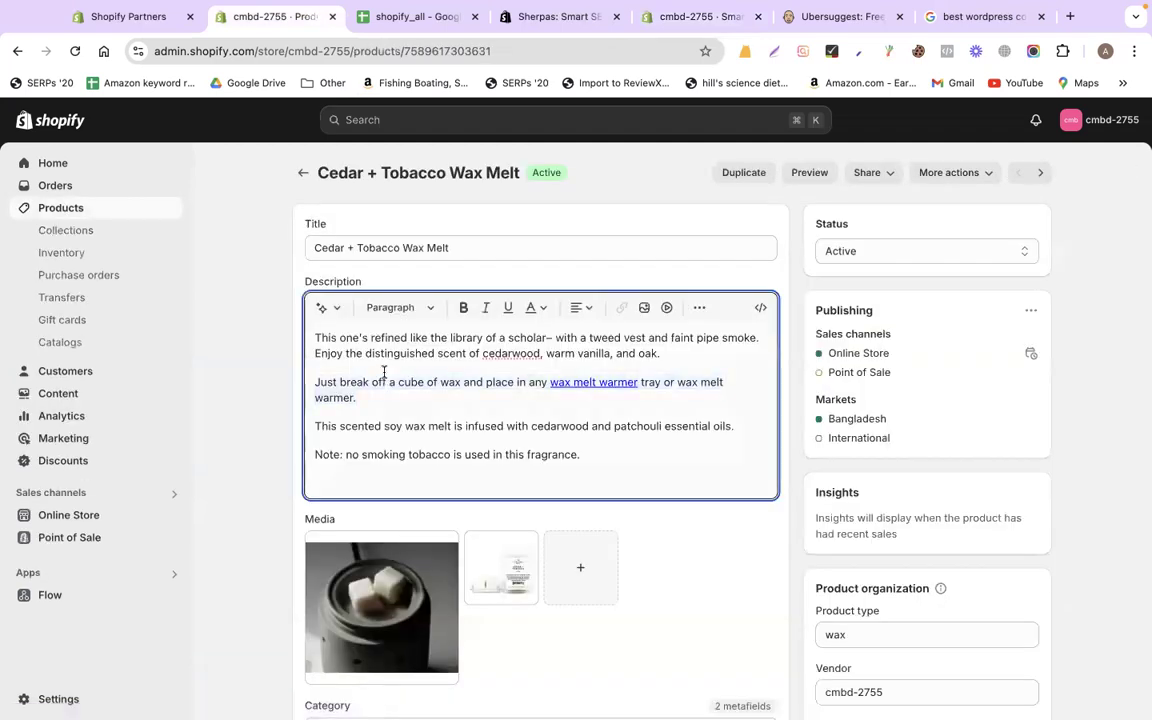
key("super+a")
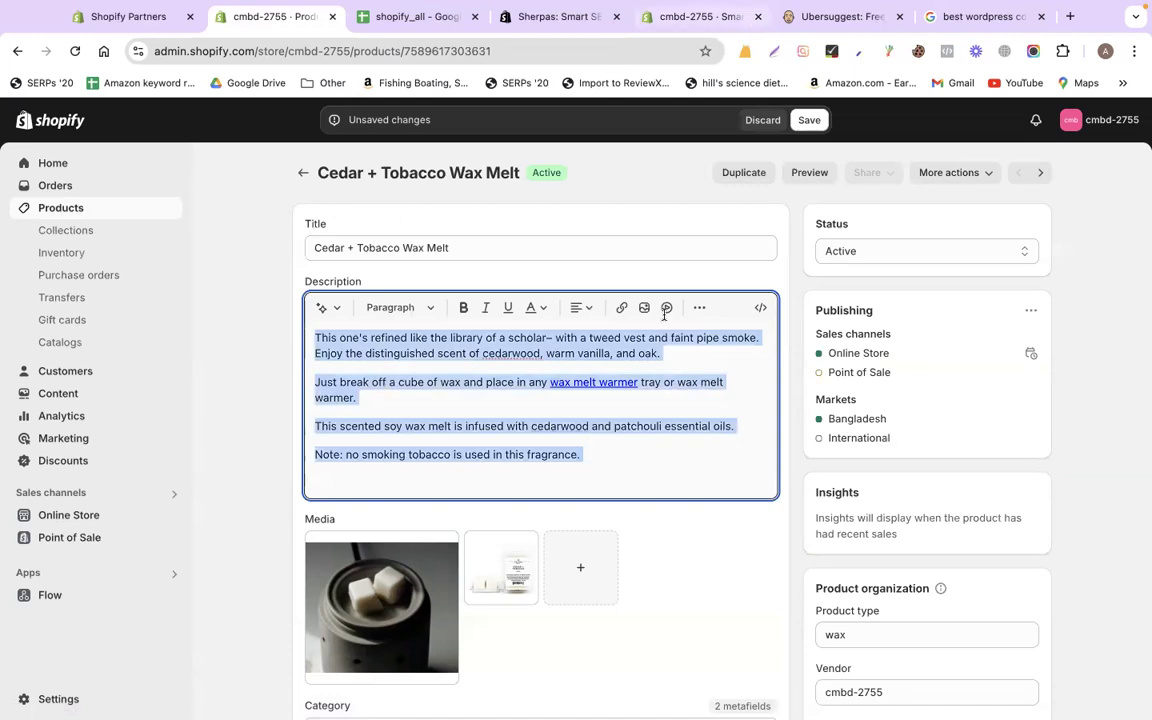
scroll(600, 290, "down", 10)
left_click_drag(301, 573, 515, 618)
Delete the meta description from 'Just break off…' onward, leaving 157 characters, and check the listing preview
left_click(598, 18)
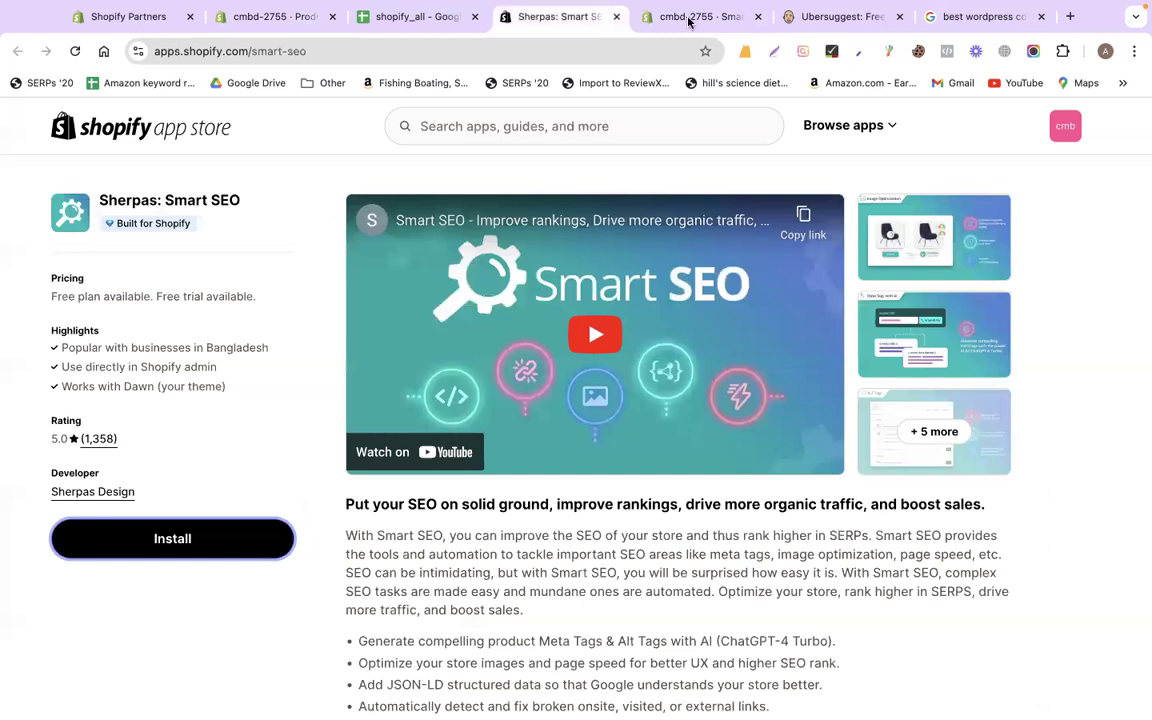
left_click(675, 20)
left_click(747, 452)
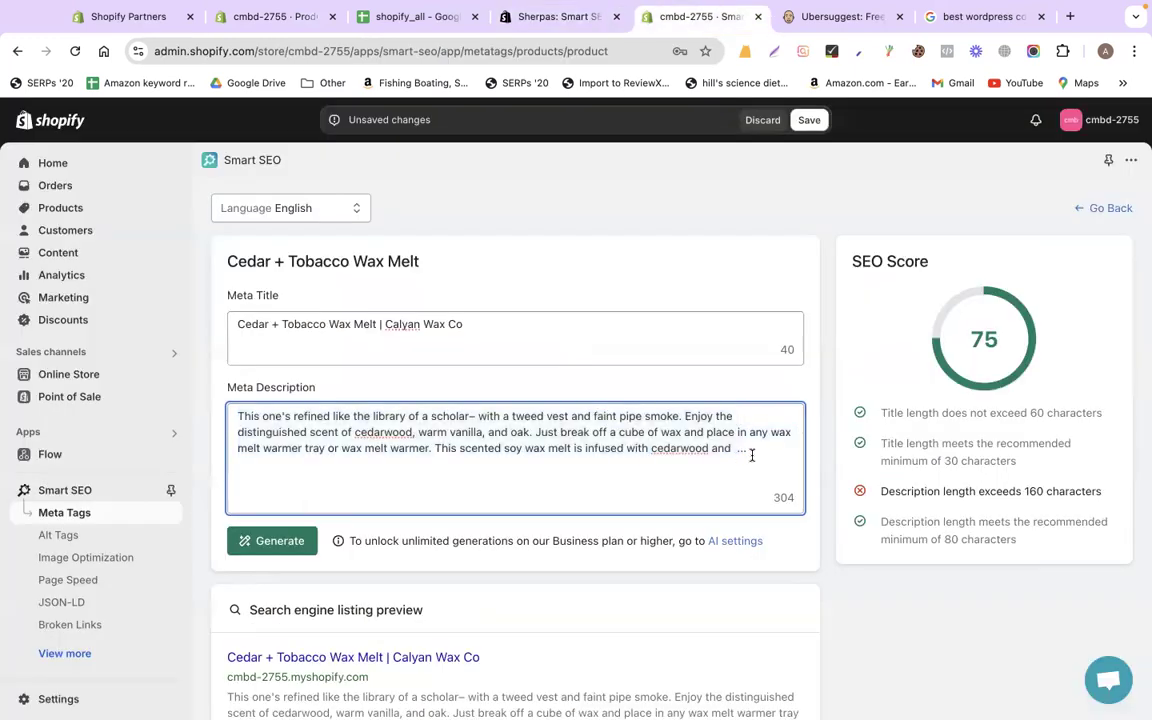
left_click(530, 446, "shift")
left_click(535, 436, "shift")
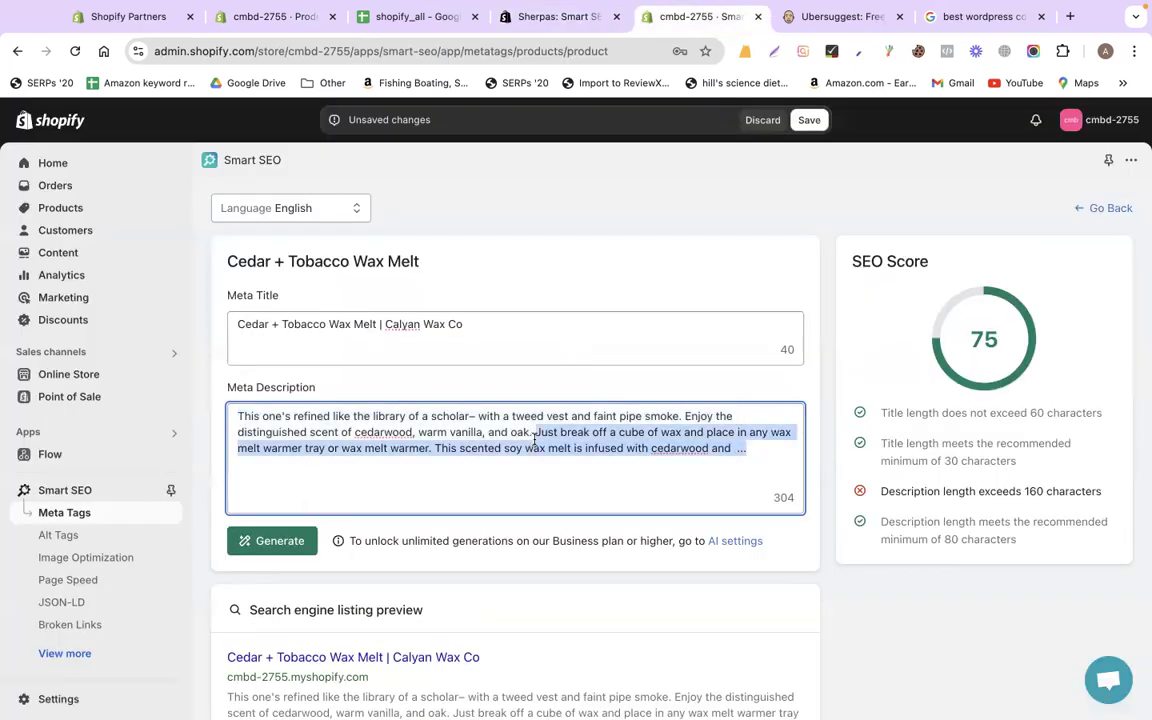
key("BackSpace")
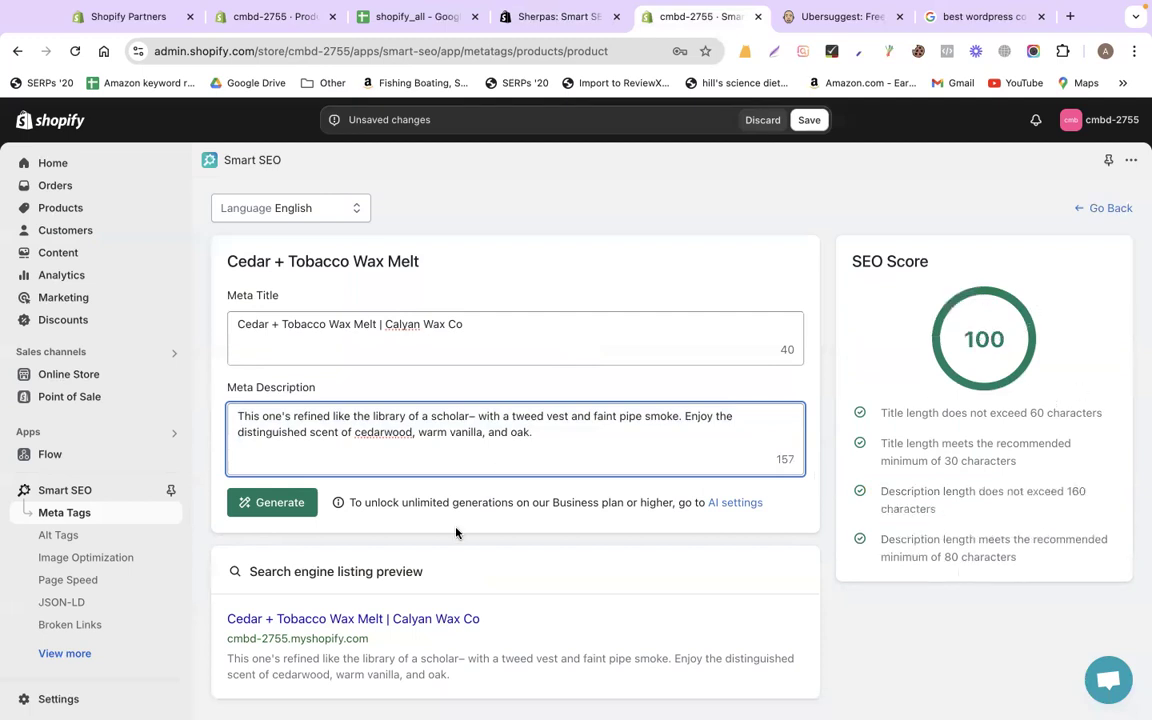
scroll(728, 518, "down", 1)
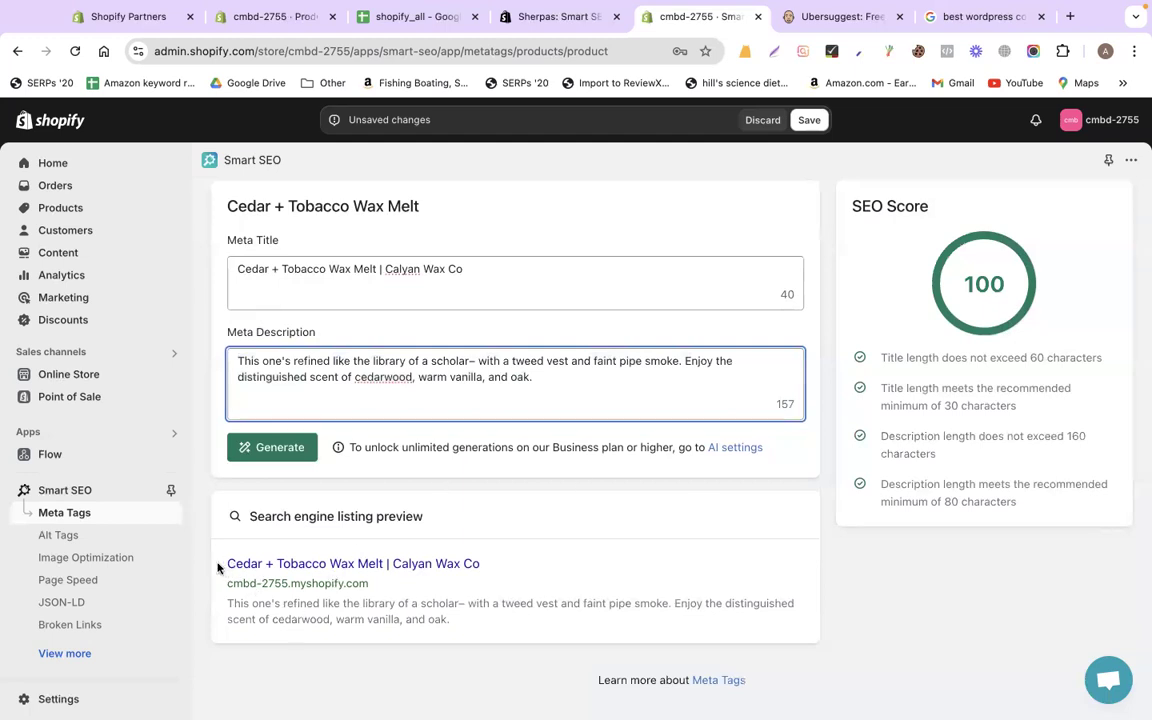
left_click_drag(479, 564, 226, 565)
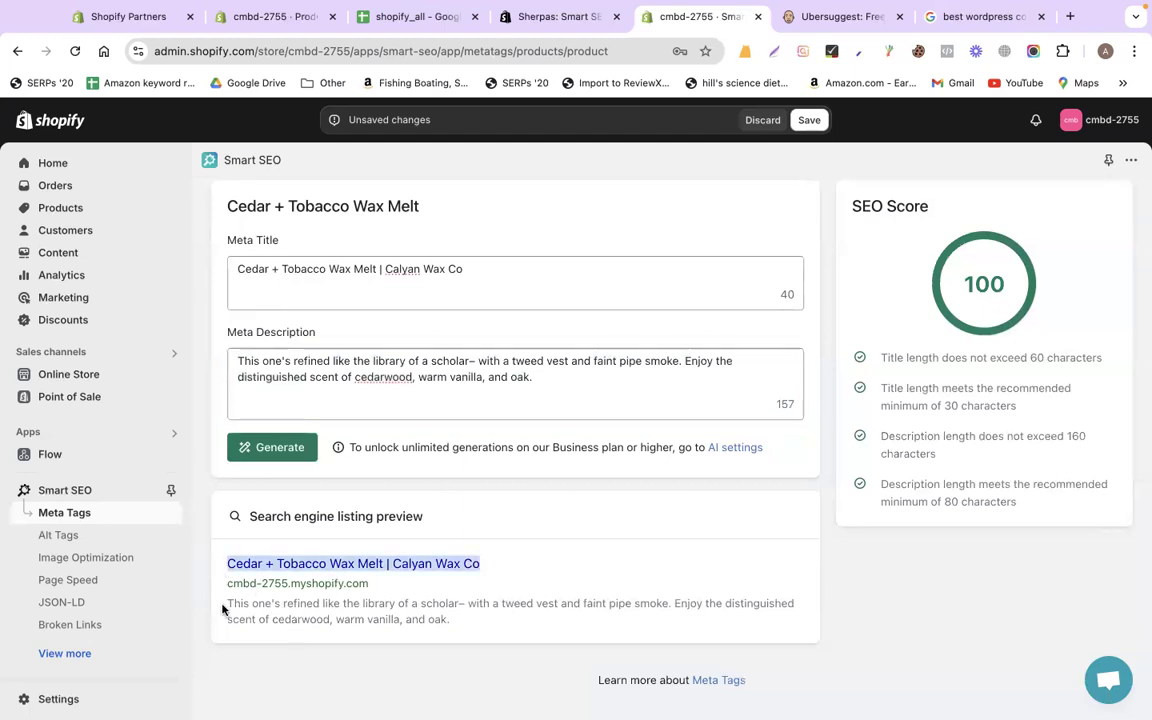
triple_click(348, 604)
left_click(707, 552)
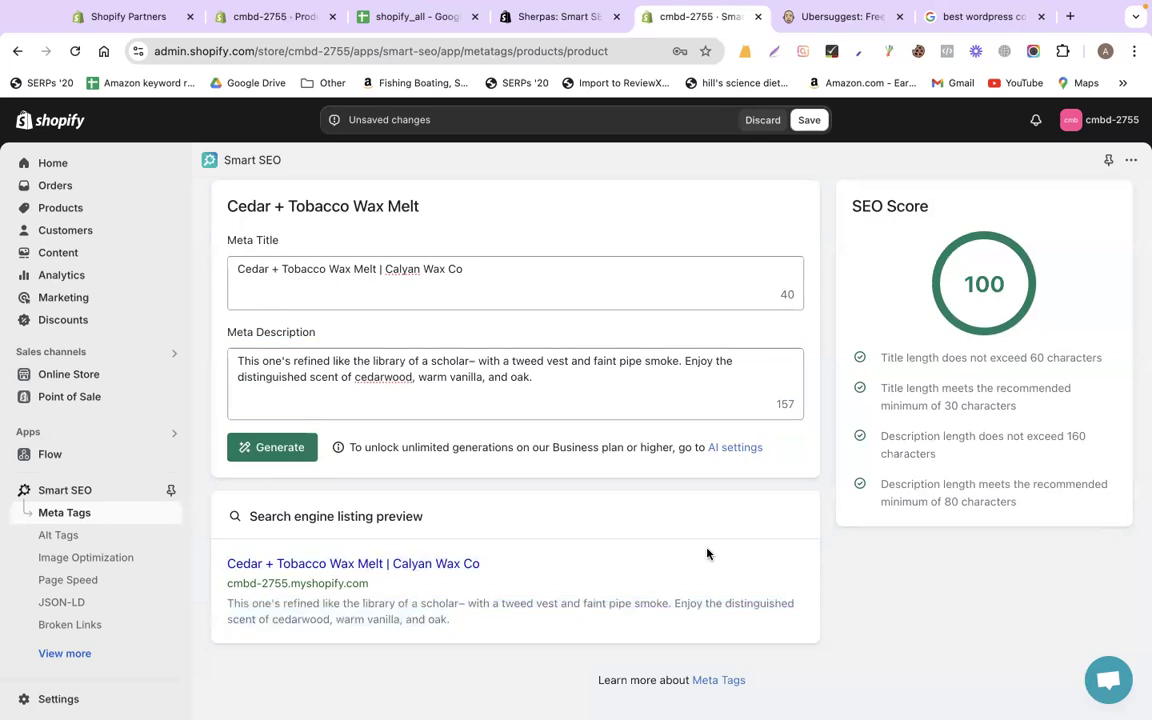
Browse the Collections, Blogs and Pages meta-tag lists, then edit the About page's meta tags
scroll(900, 400, "up", 1)
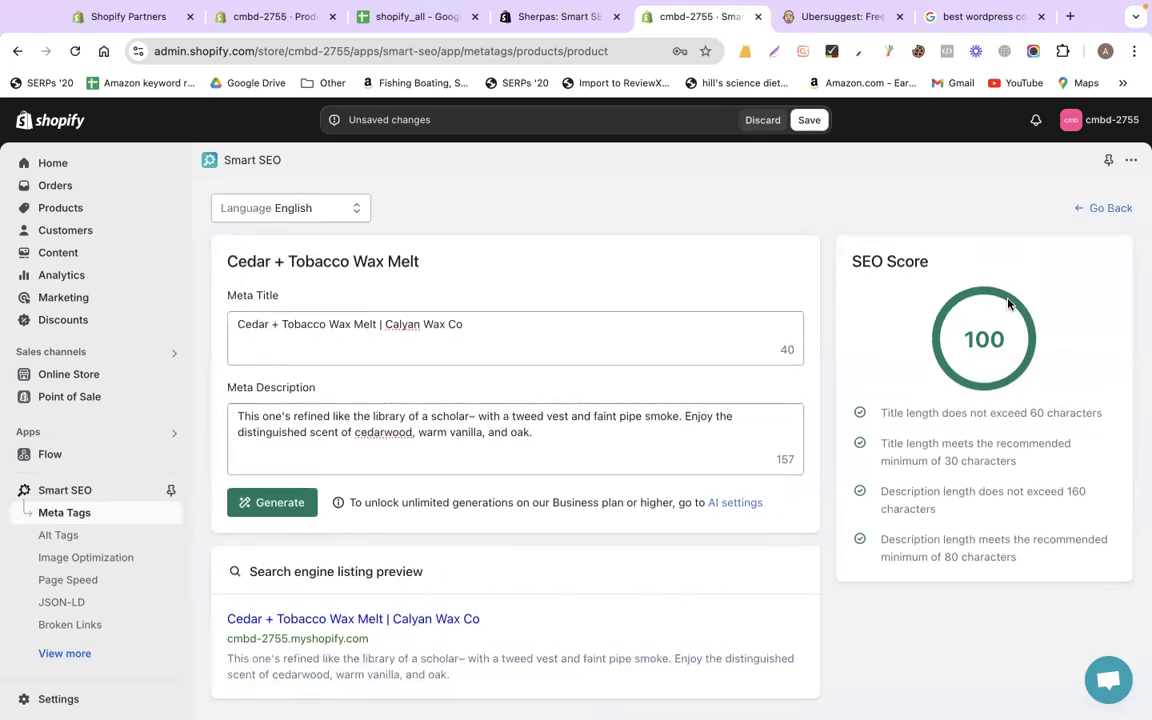
left_click(1106, 210)
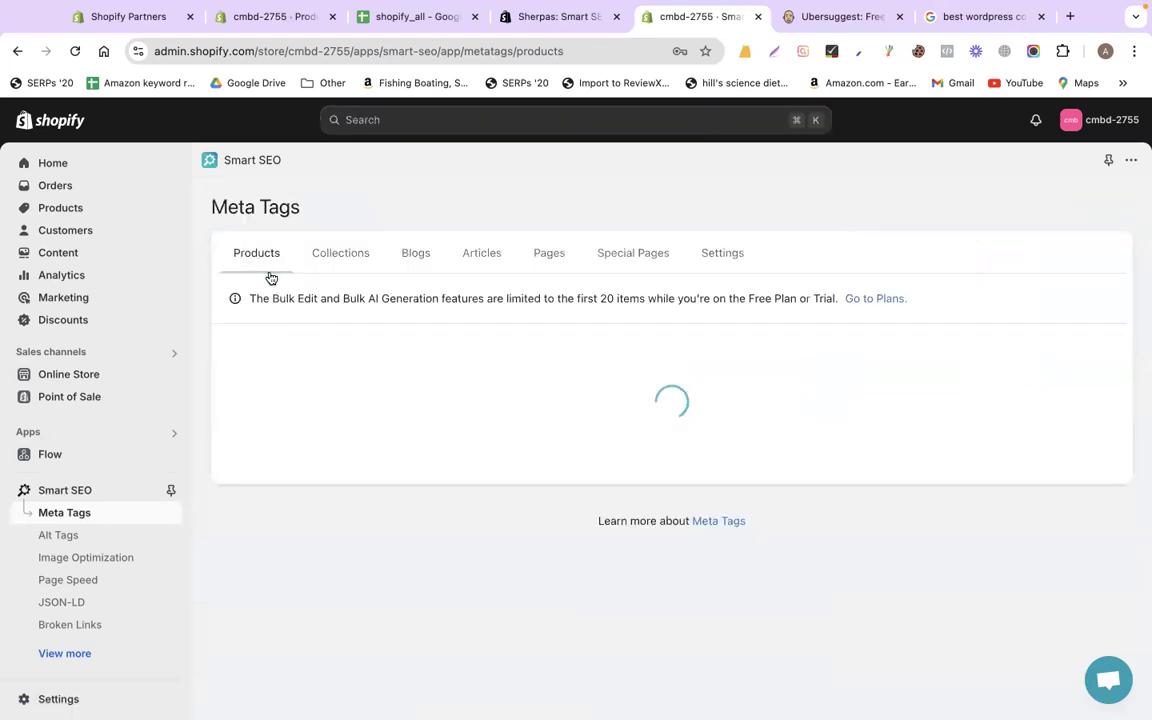
left_click(337, 261)
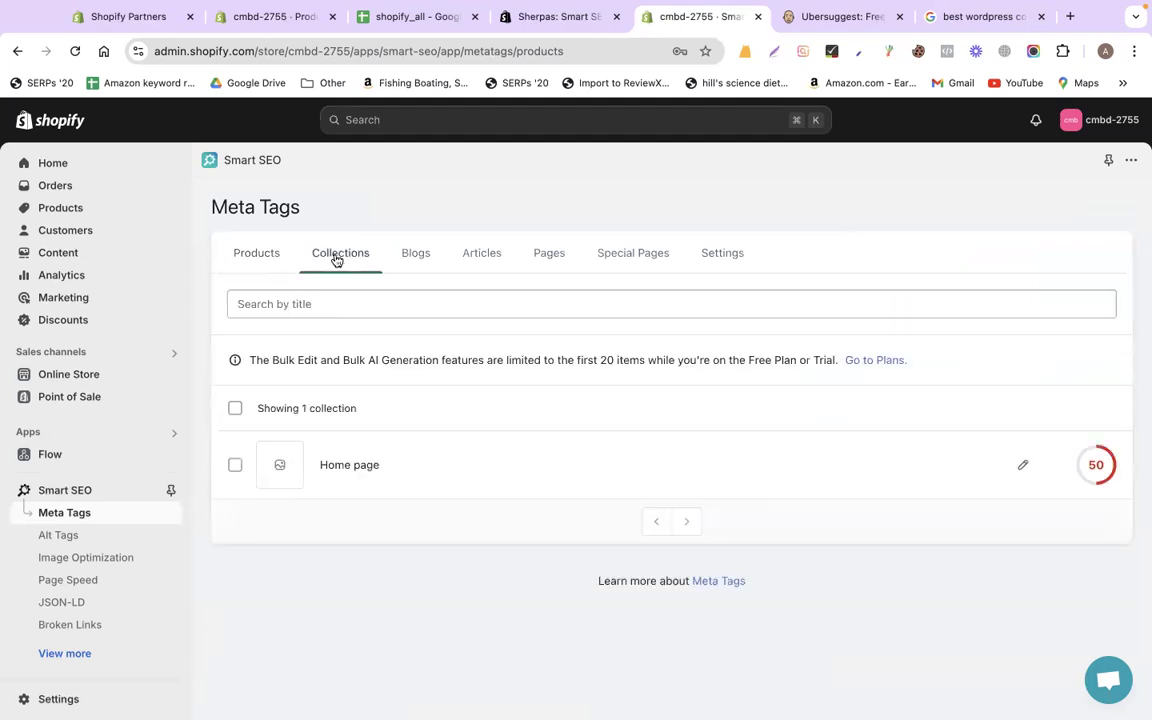
left_click(412, 254)
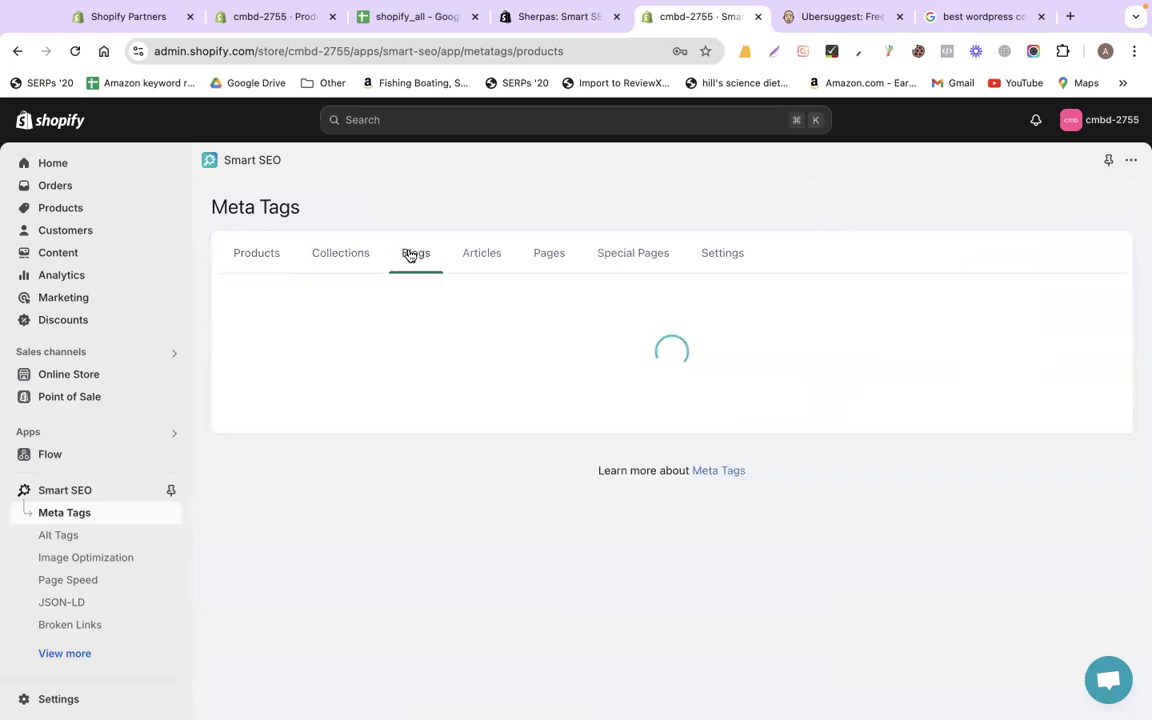
left_click(540, 256)
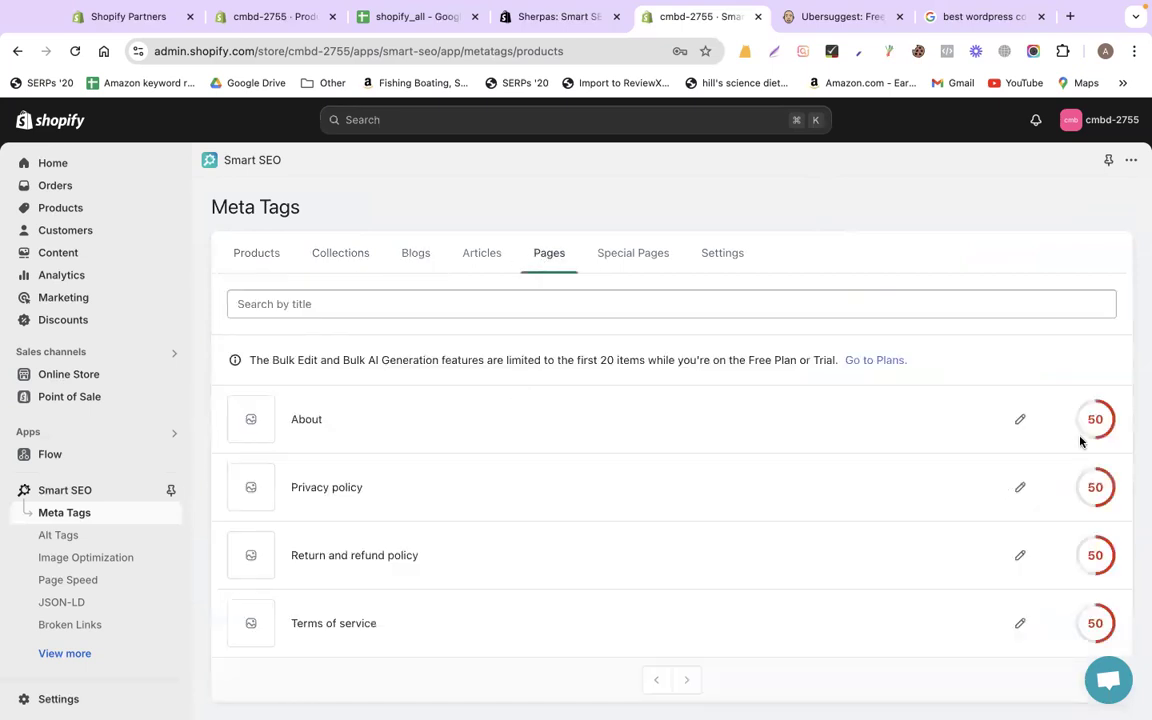
left_click(1020, 419)
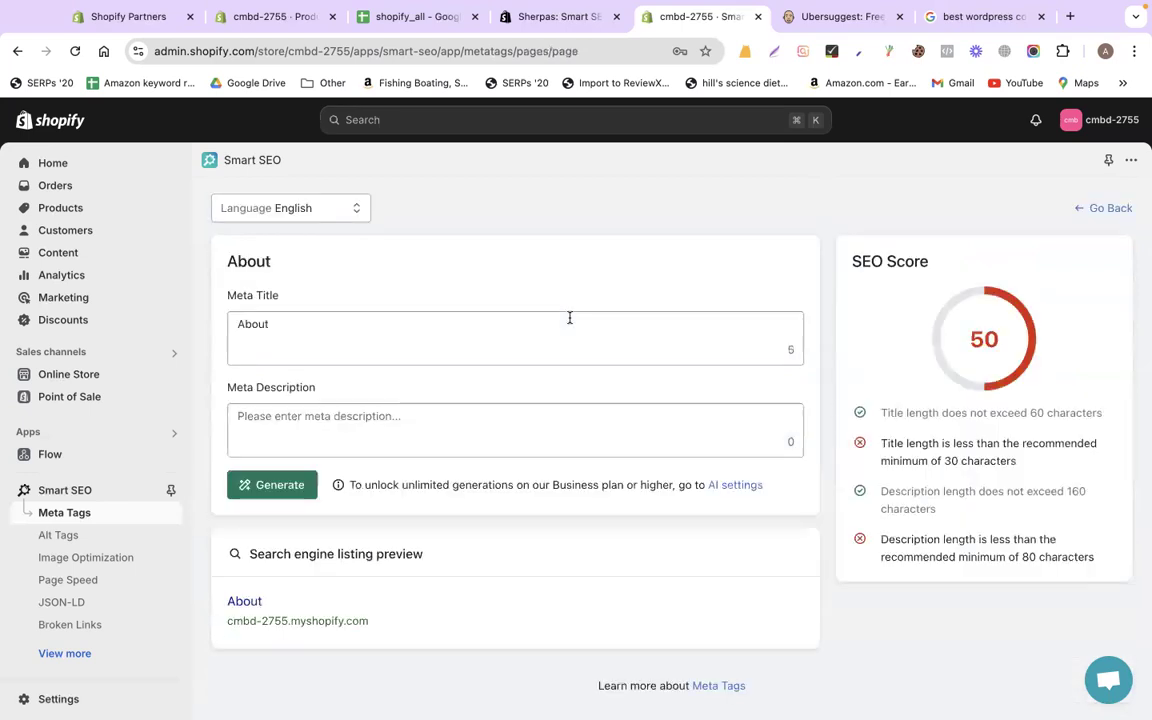
Change the About page meta title to 'About Our Team | Calyan Wax Co'
left_click(520, 335)
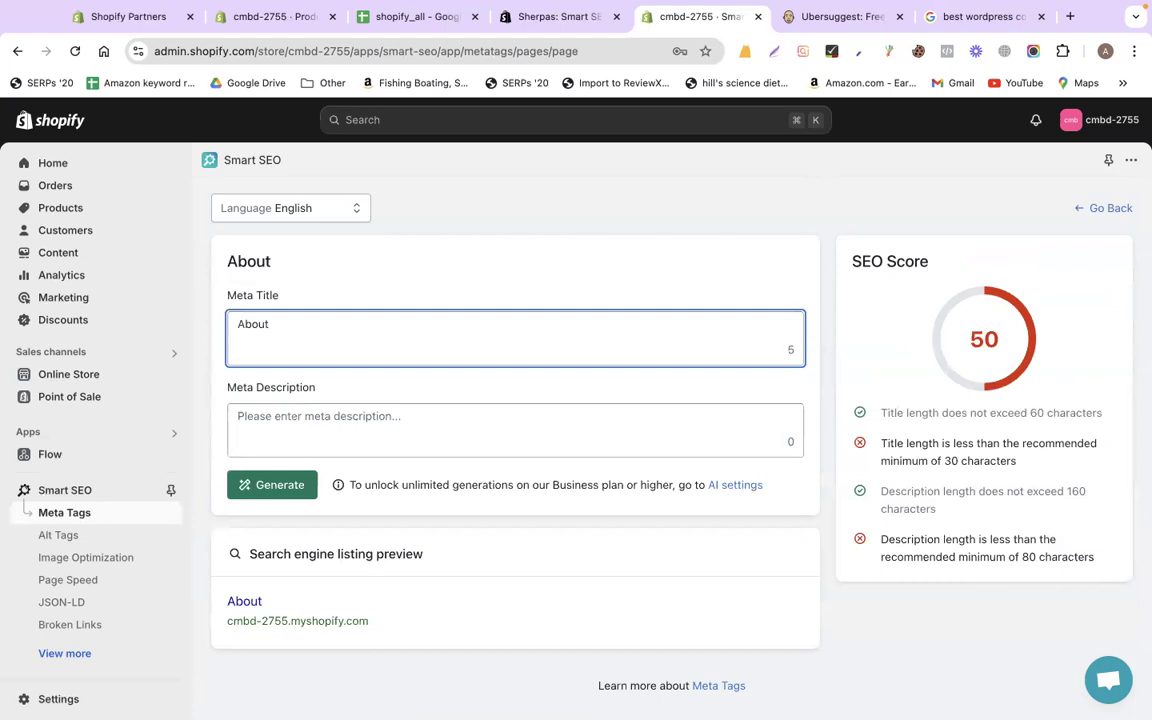
type("Calyan Wax Co")
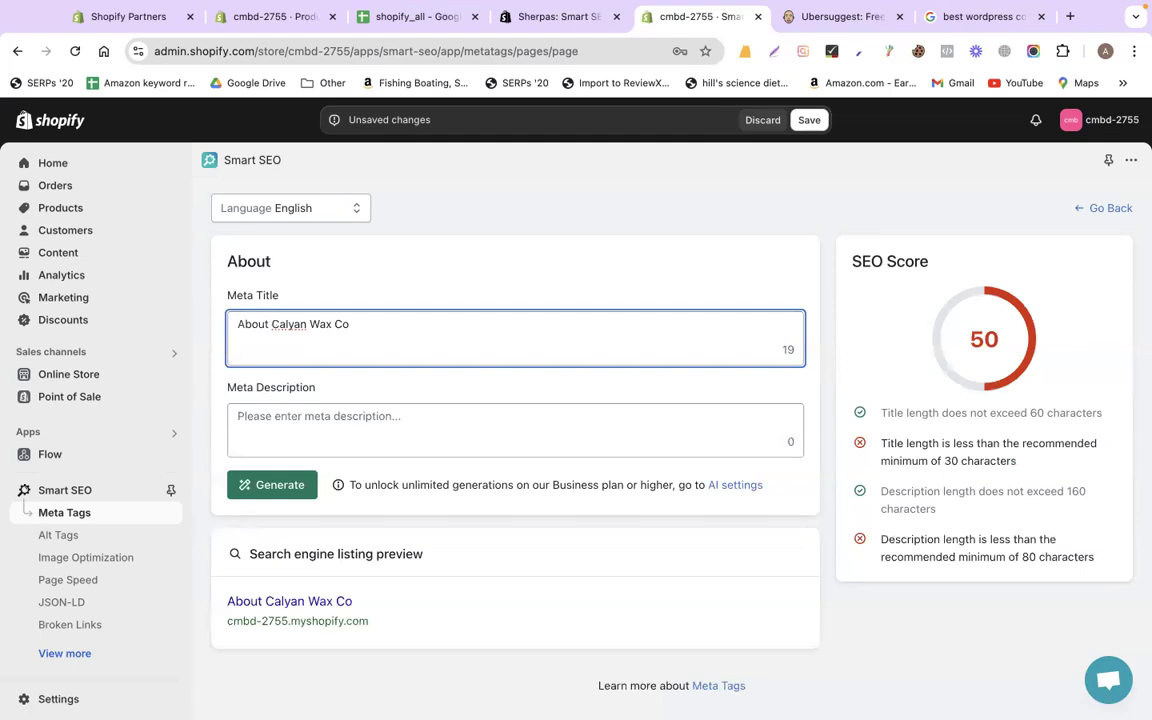
type("Out")
key("BackSpace")
type("r Te")
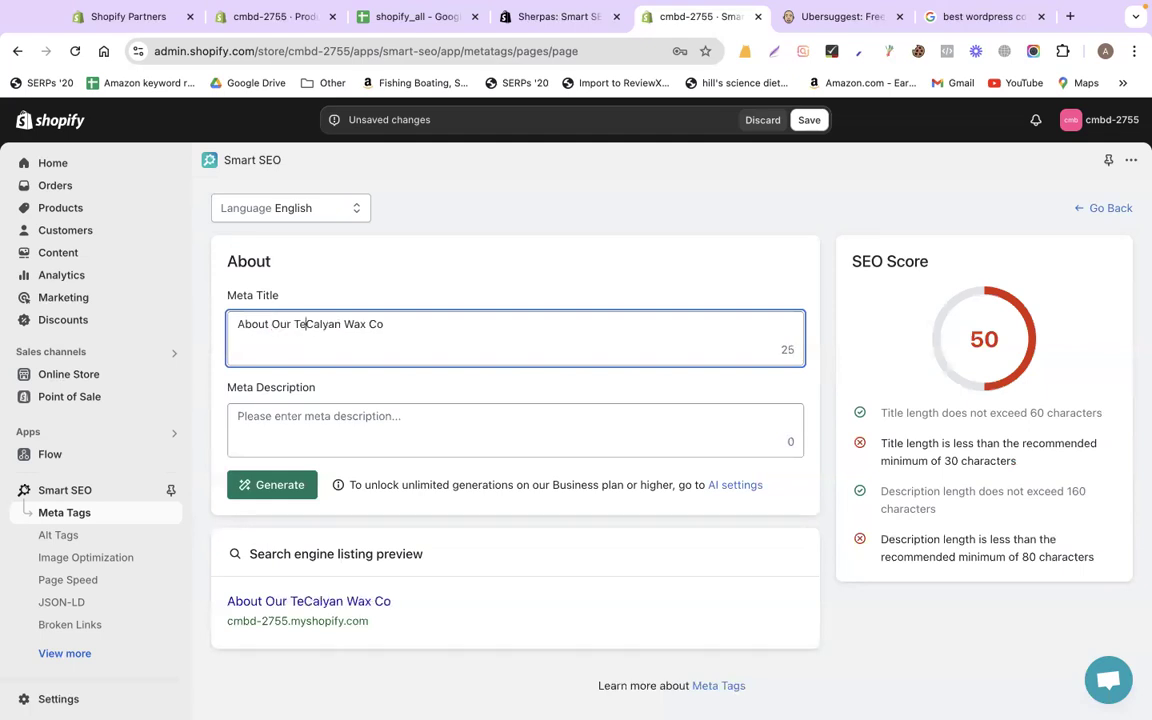
type("am |")
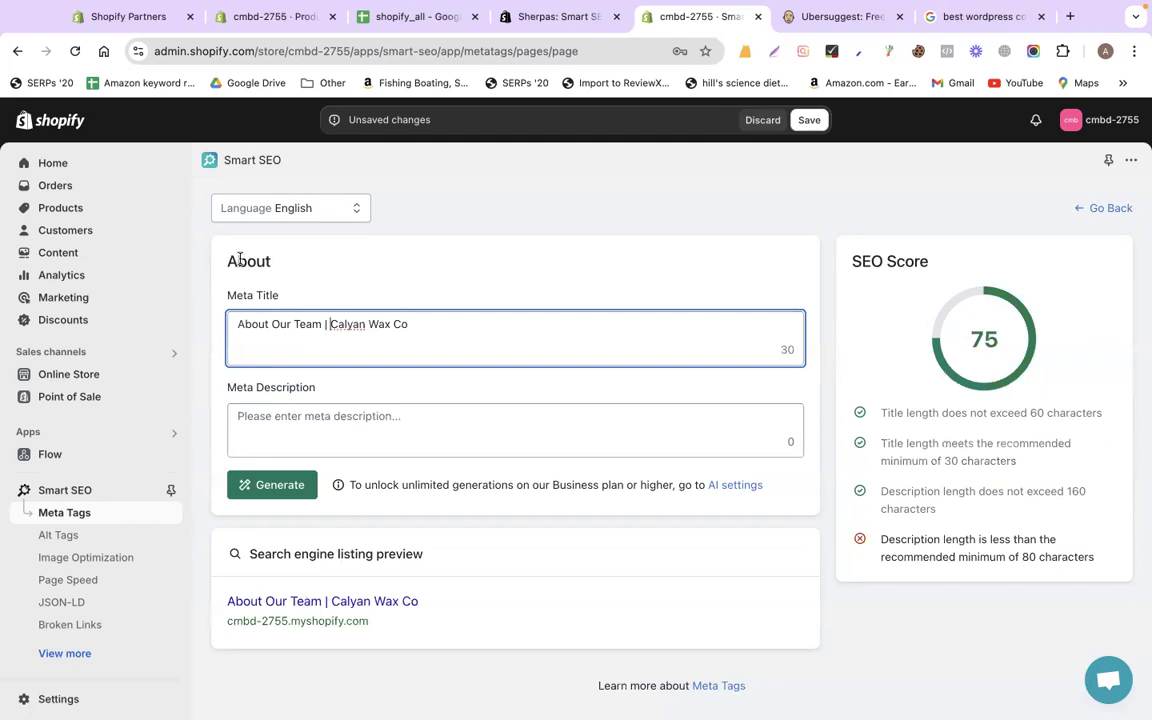
double_click(245, 261)
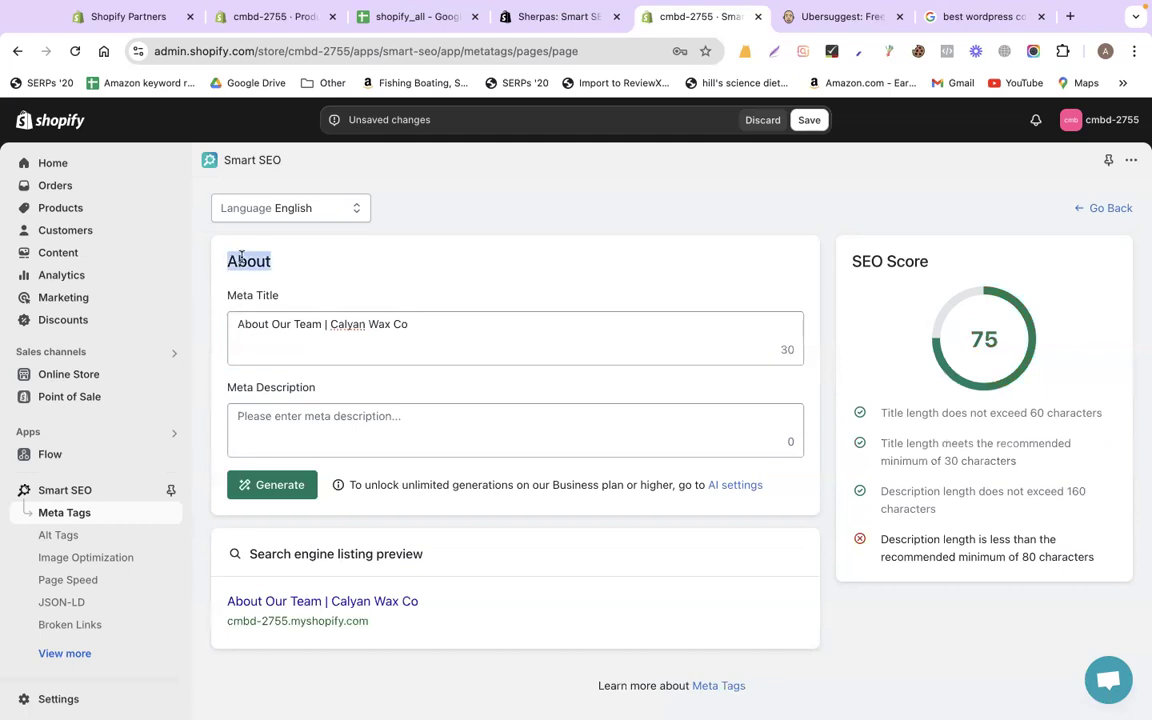
Open CodemanBD's Success Stories page in a new tab
left_click(962, 17)
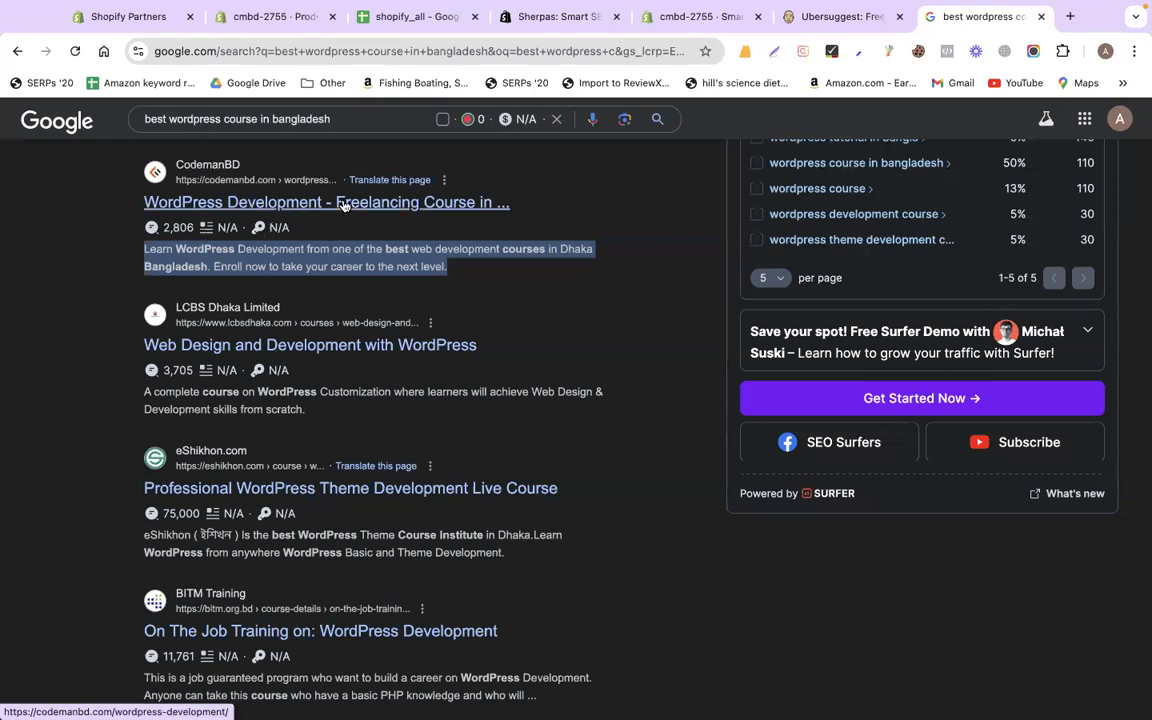
left_click(1068, 18)
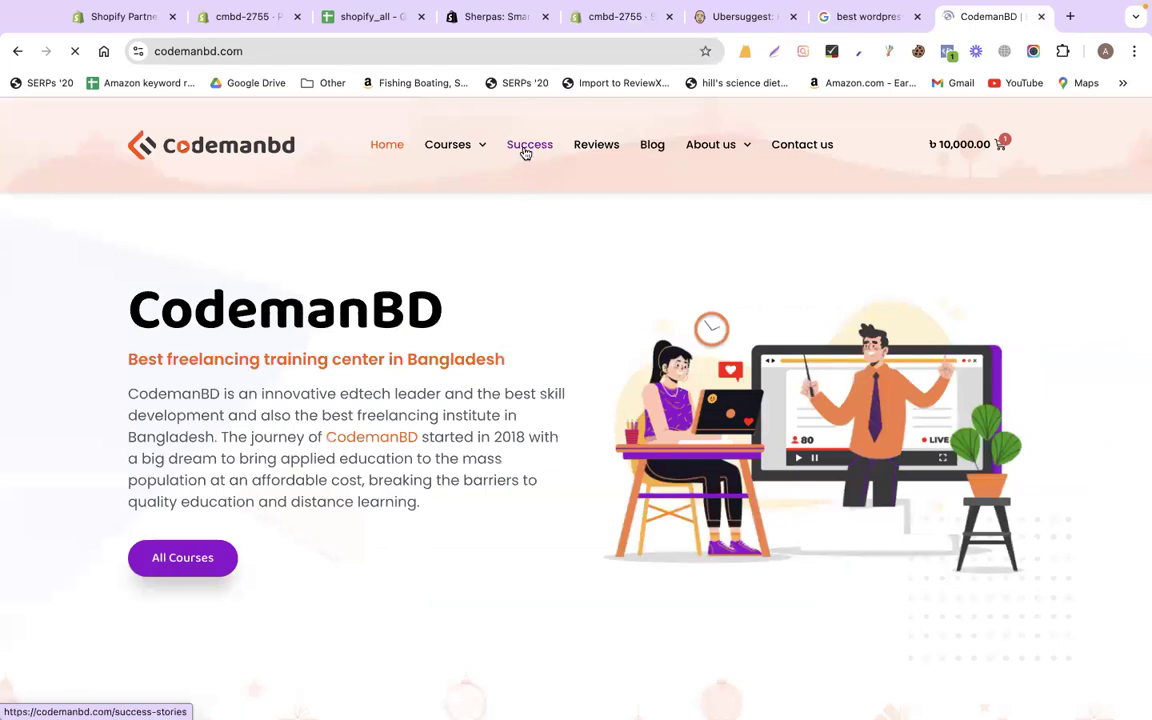
left_click(526, 150)
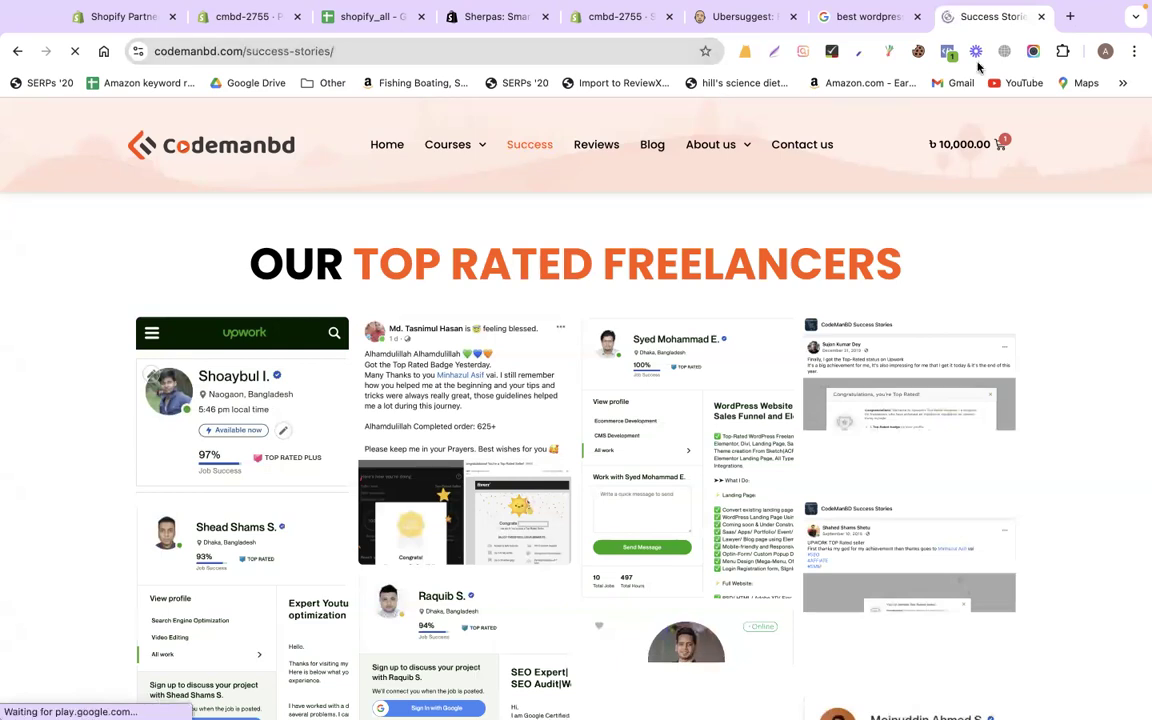
Search Google for 'codemanbd success stories' and skim the results before returning to Shopify
left_click(866, 17)
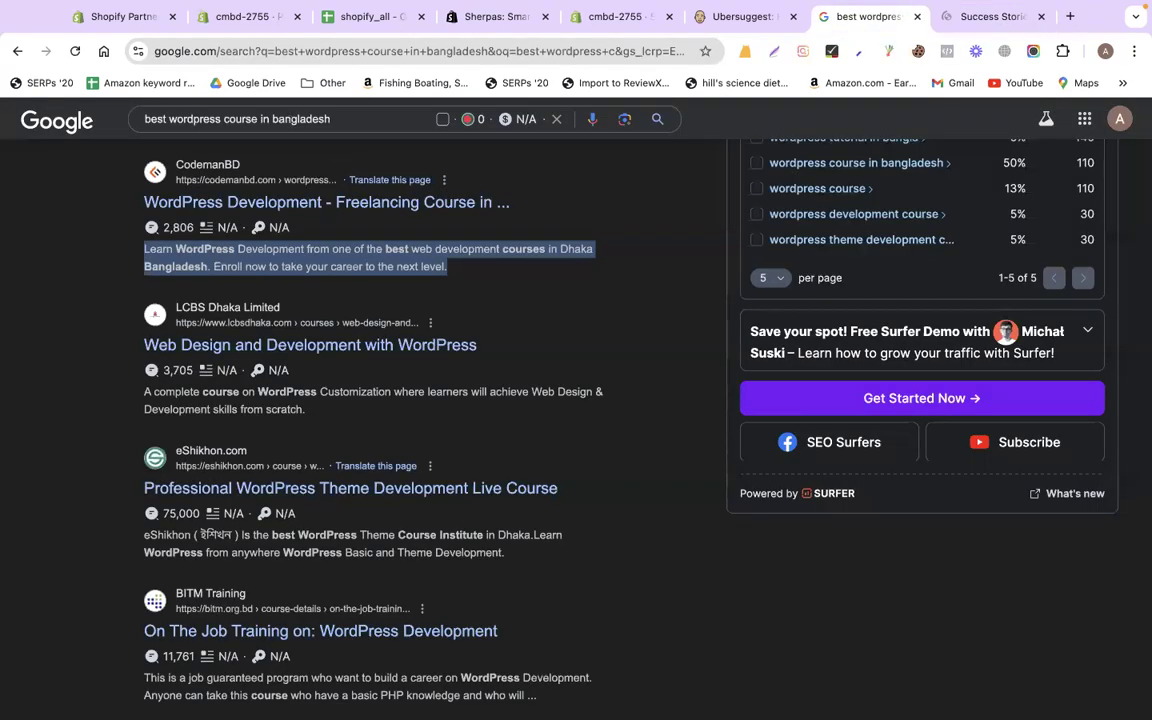
triple_click(237, 119)
type("codemandb")
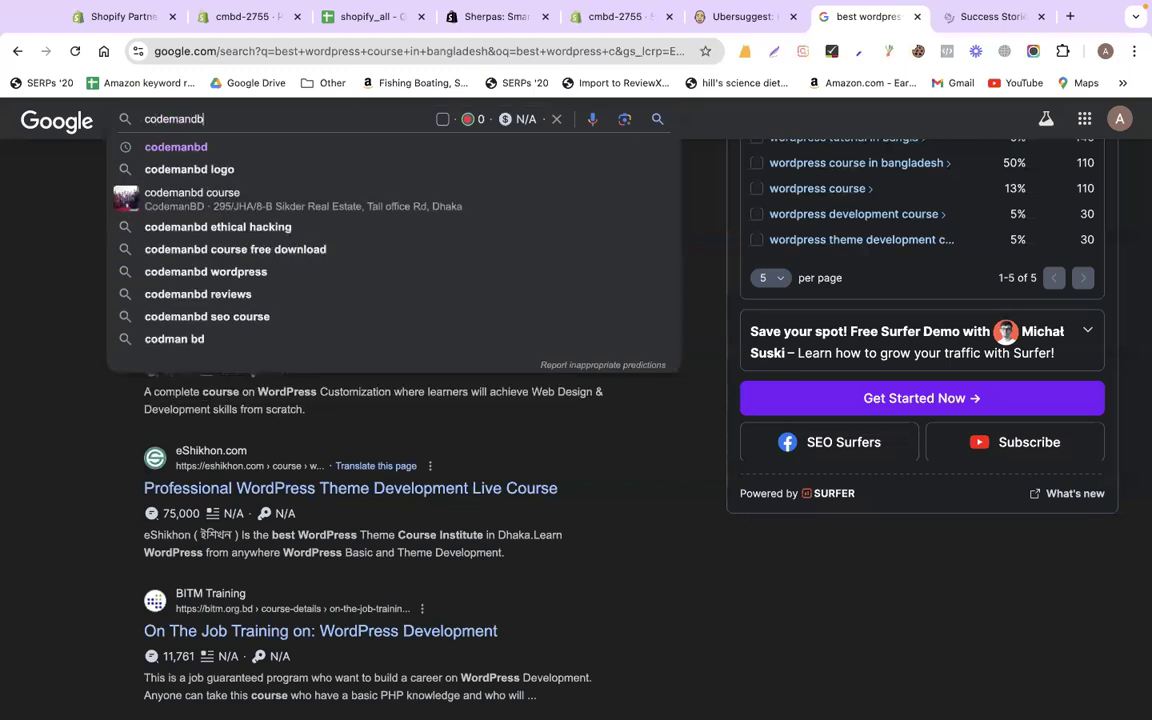
key("BackSpace")
key("BackSpace")
key("BackSpace")
type("b")
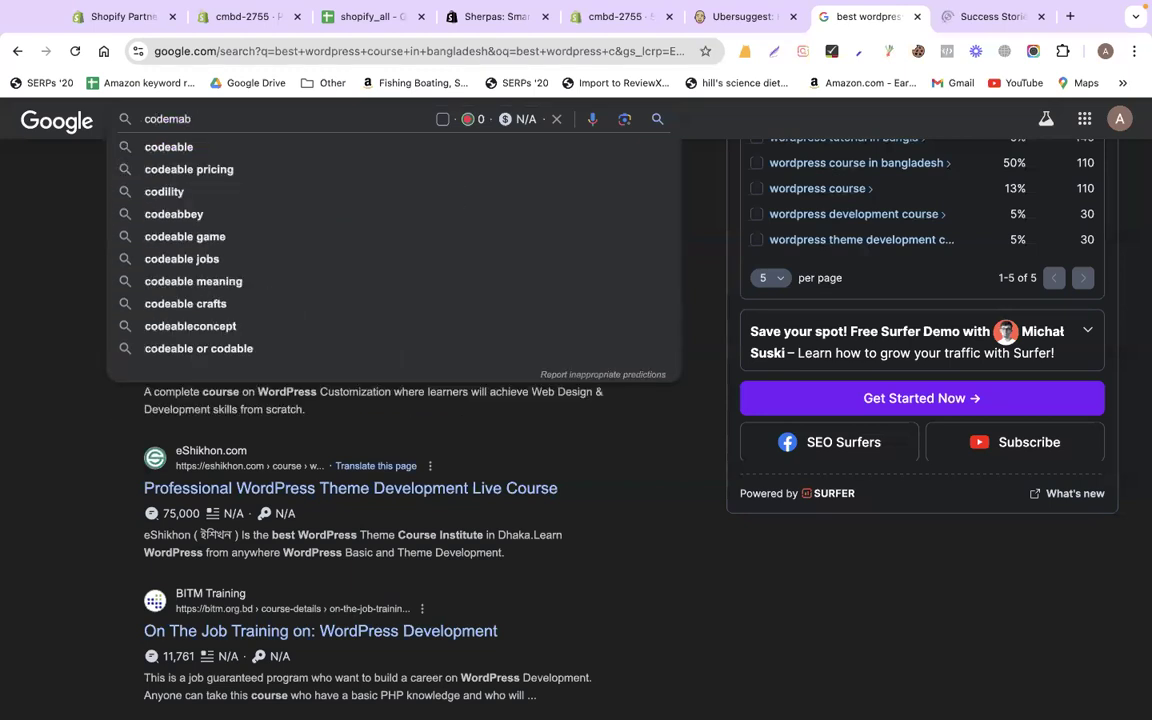
key("BackSpace")
type("nbd success")
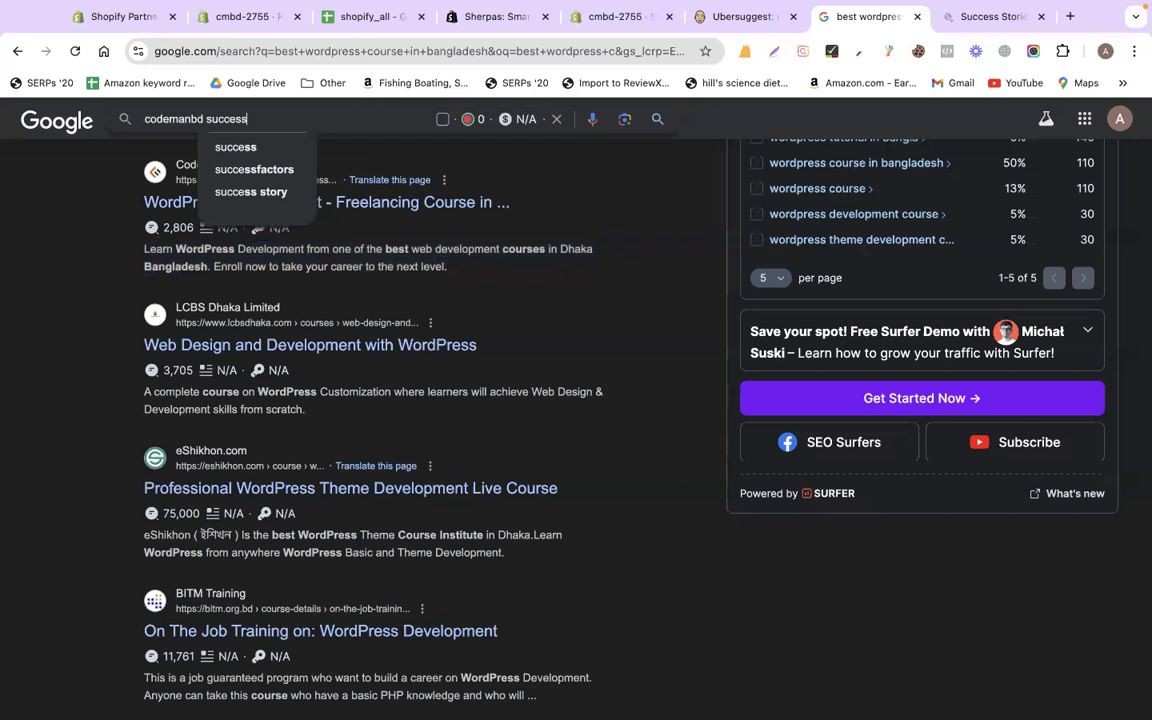
type(" s")
type("tories")
key("Return")
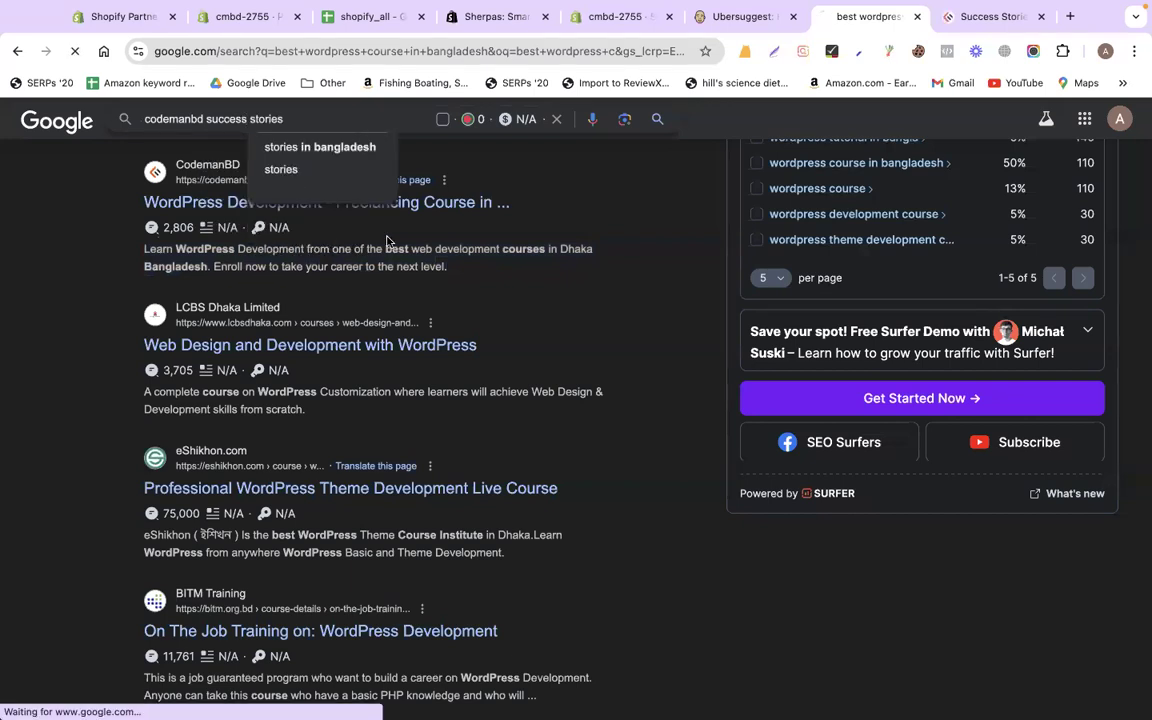
scroll(492, 367, "down", 2)
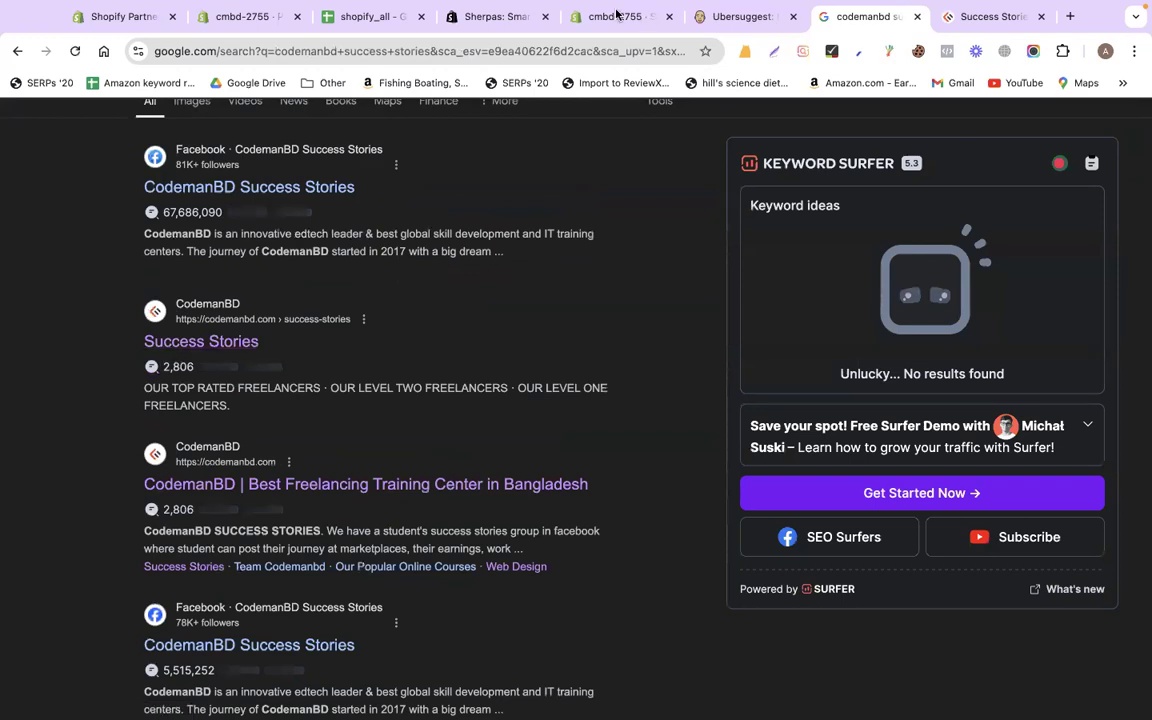
left_click(562, 14)
left_click(303, 326)
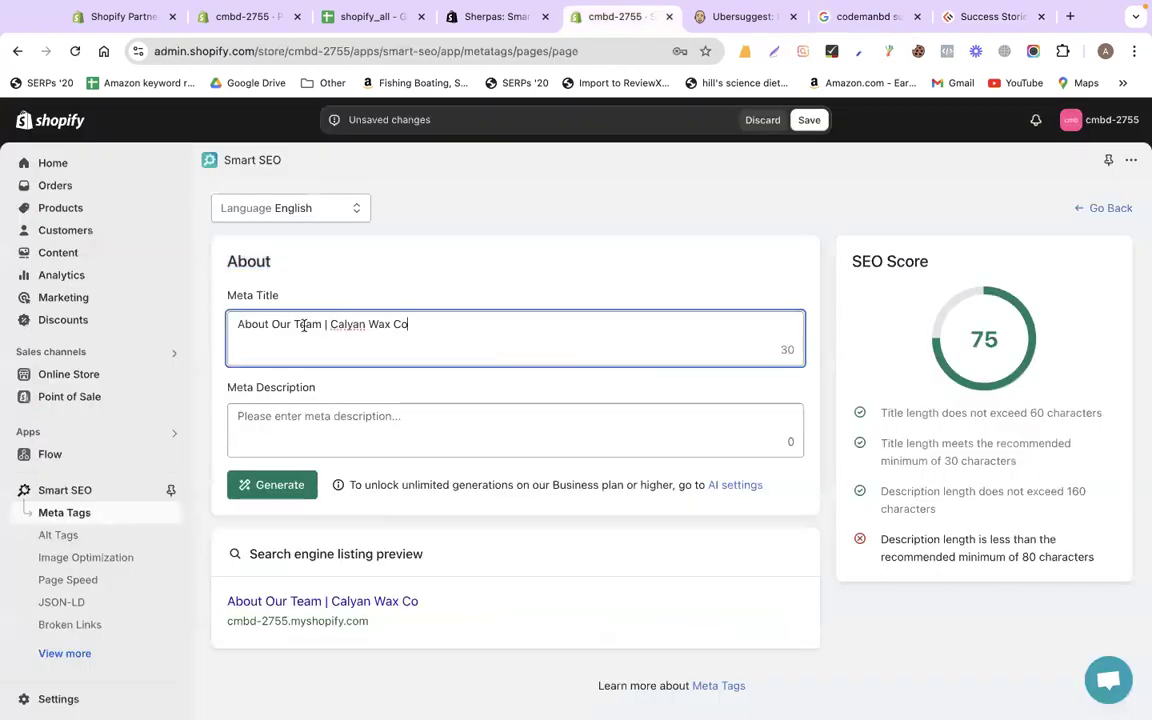
key("super+a")
double_click(246, 261)
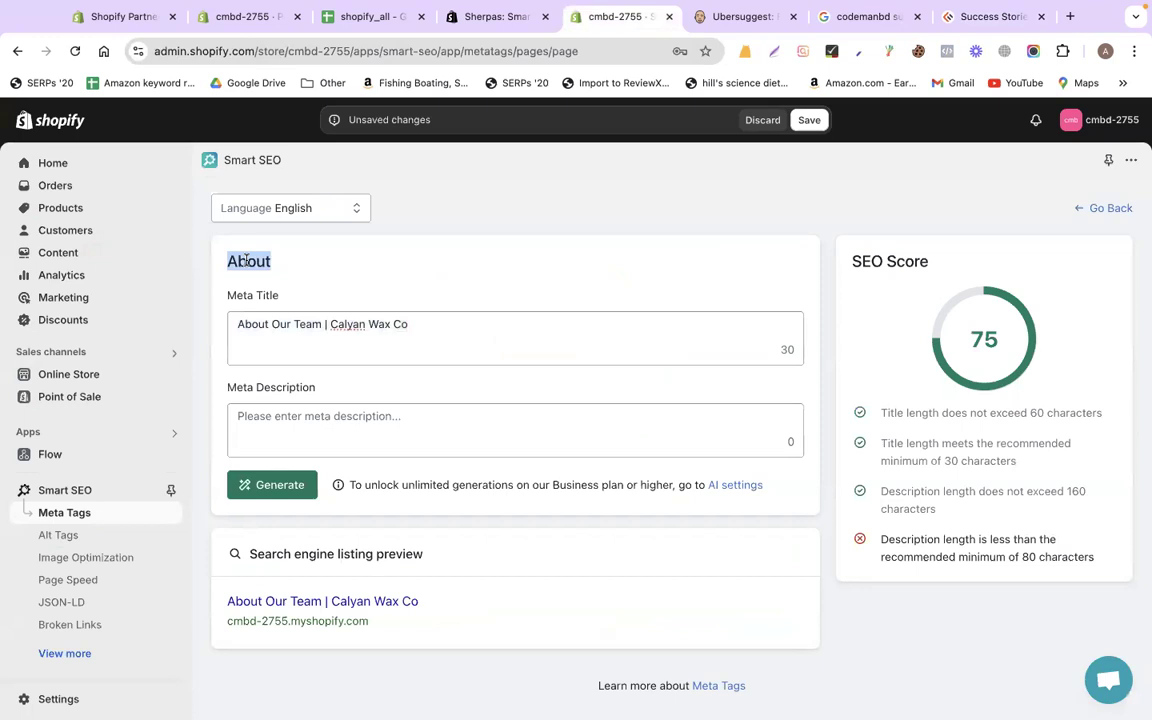
left_click(419, 324)
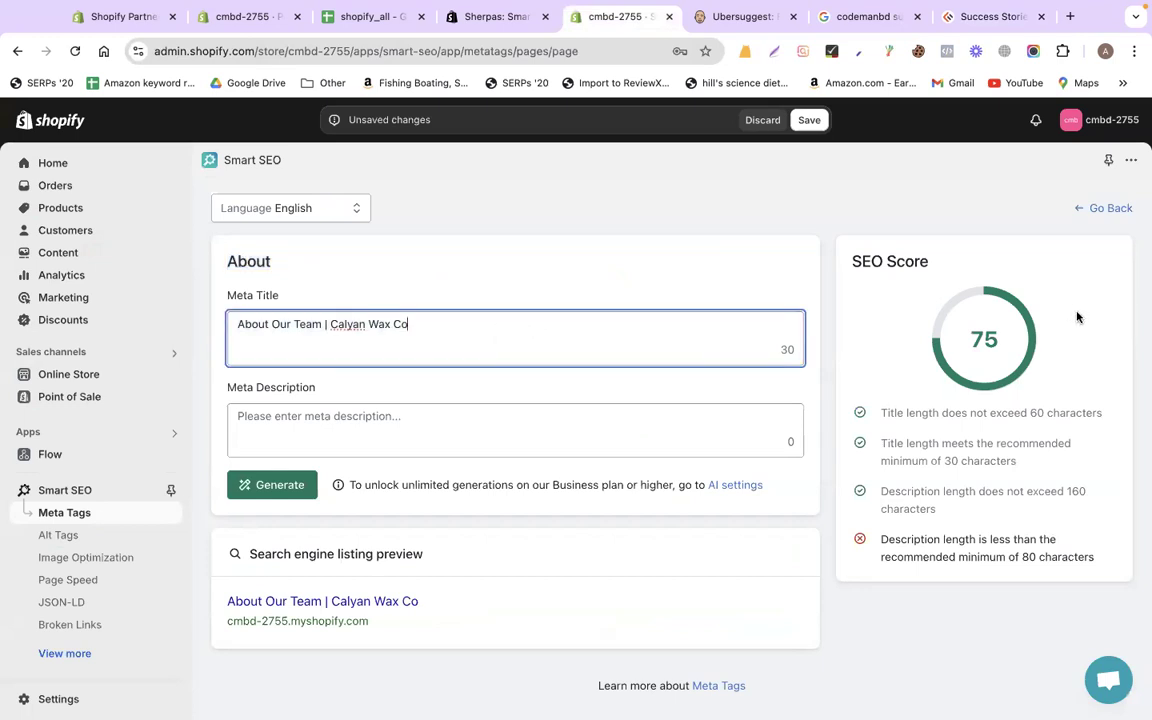
left_click(372, 420)
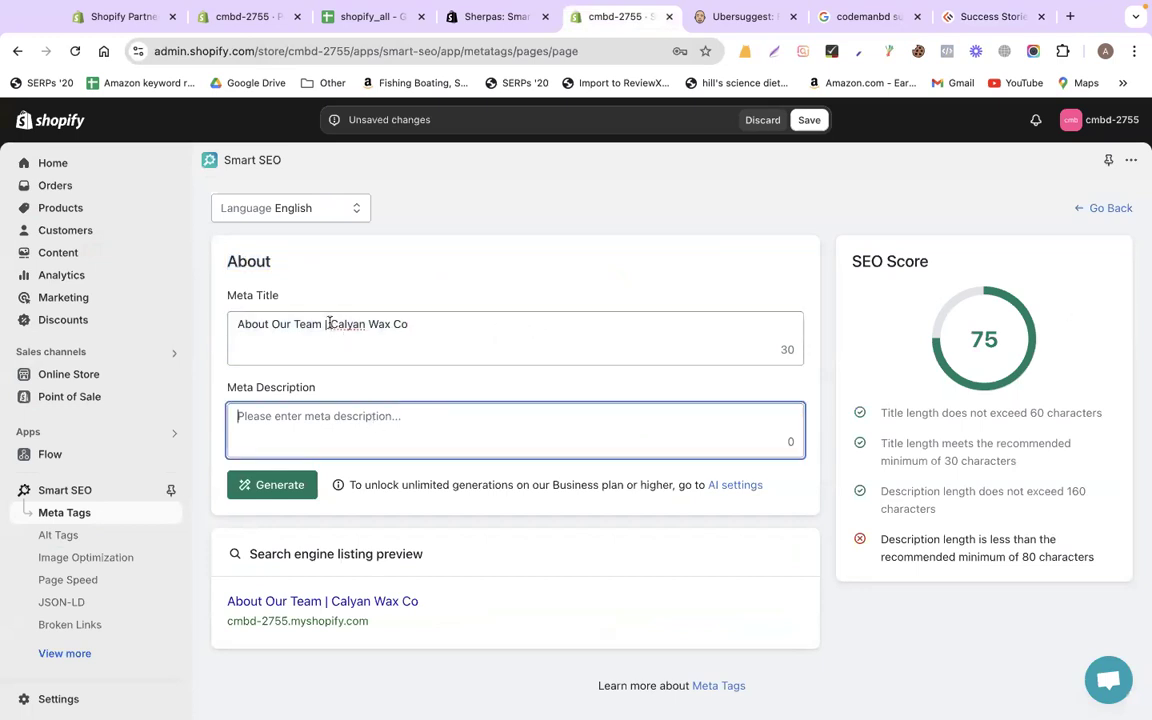
left_click_drag(329, 323, 408, 324)
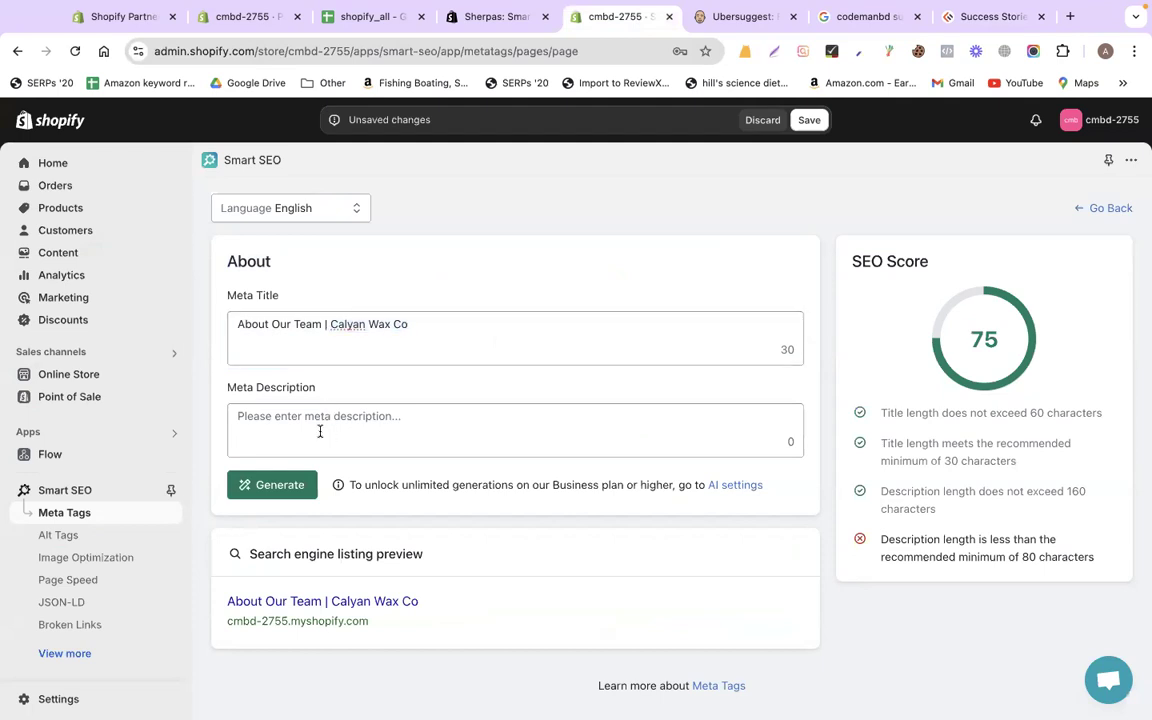
left_click(377, 410)
type("am has")
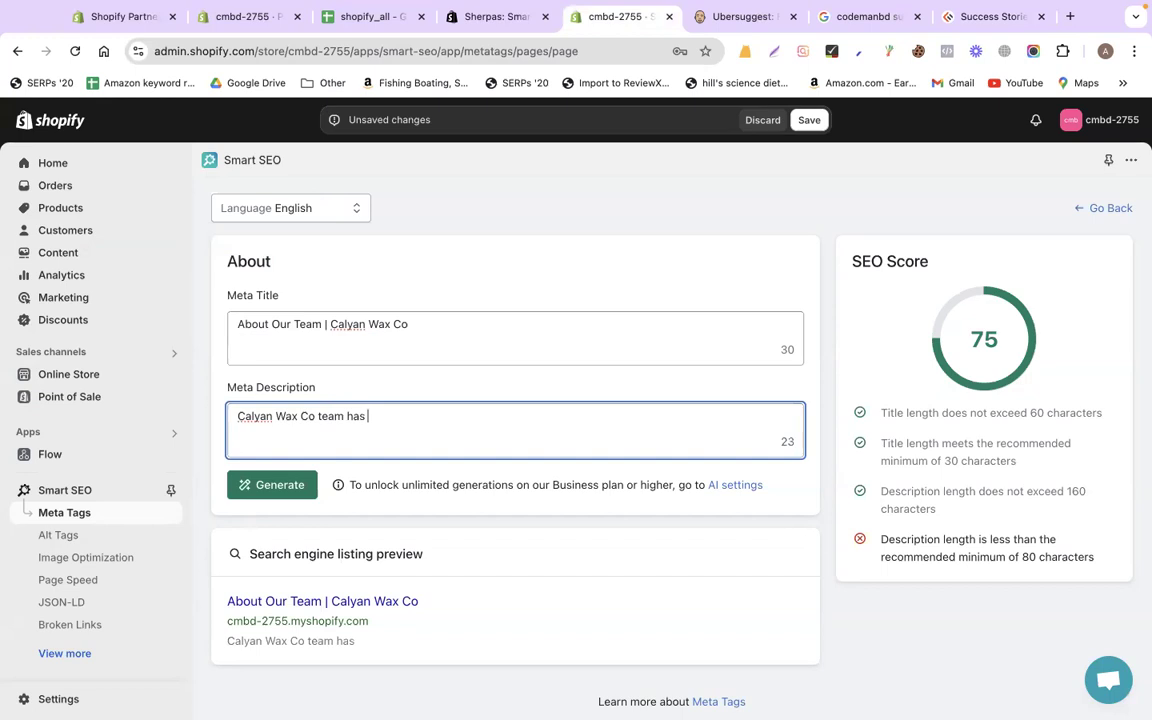
type(" vastly e")
key("ctrl+a")
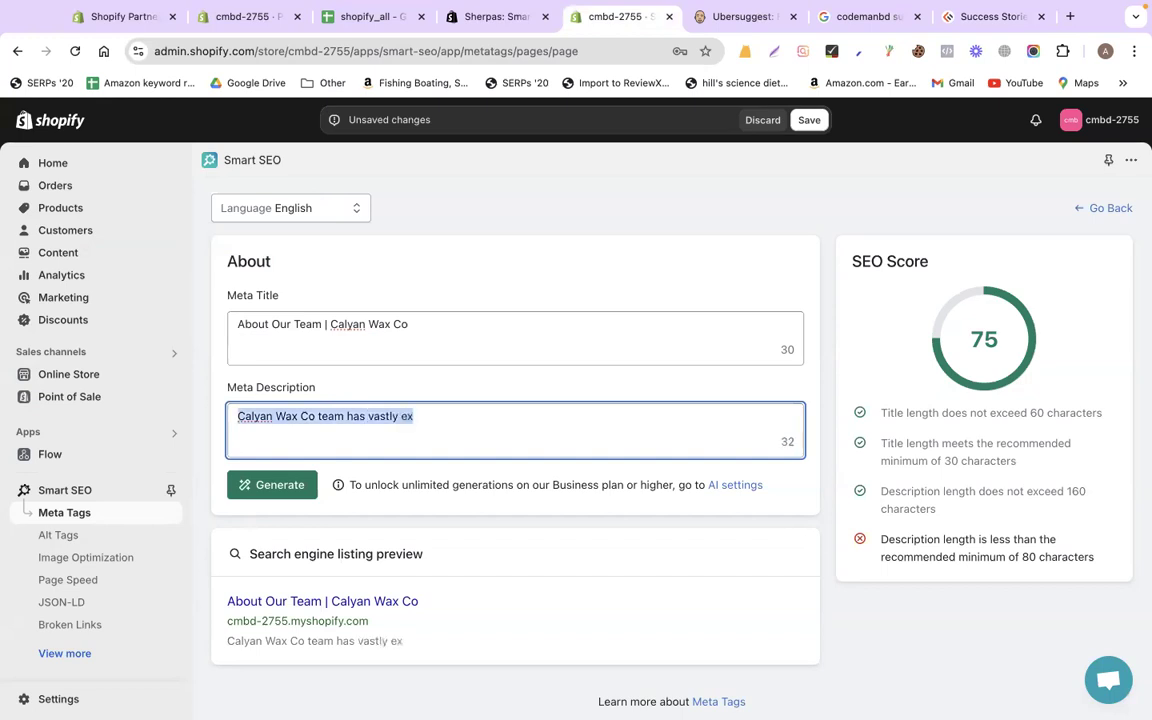
key("BackSpace")
Generate an AI meta title and description from keyword 'Calyan Wax Co' and keep both
left_click(257, 506)
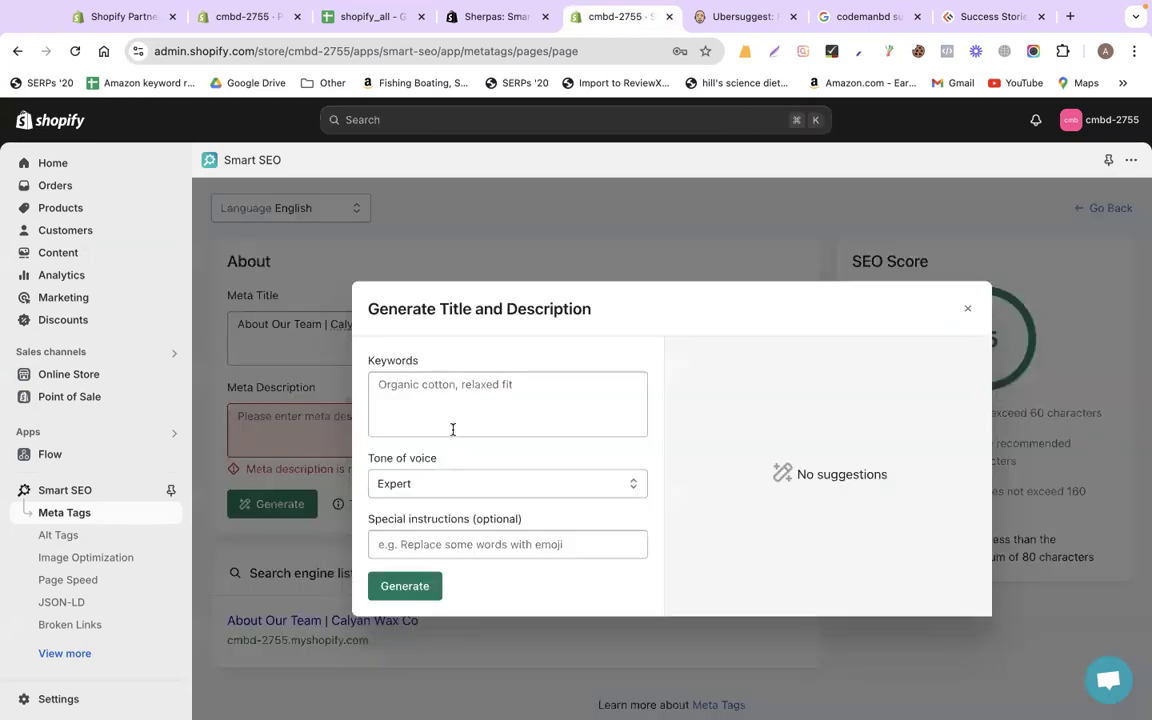
left_click(313, 342)
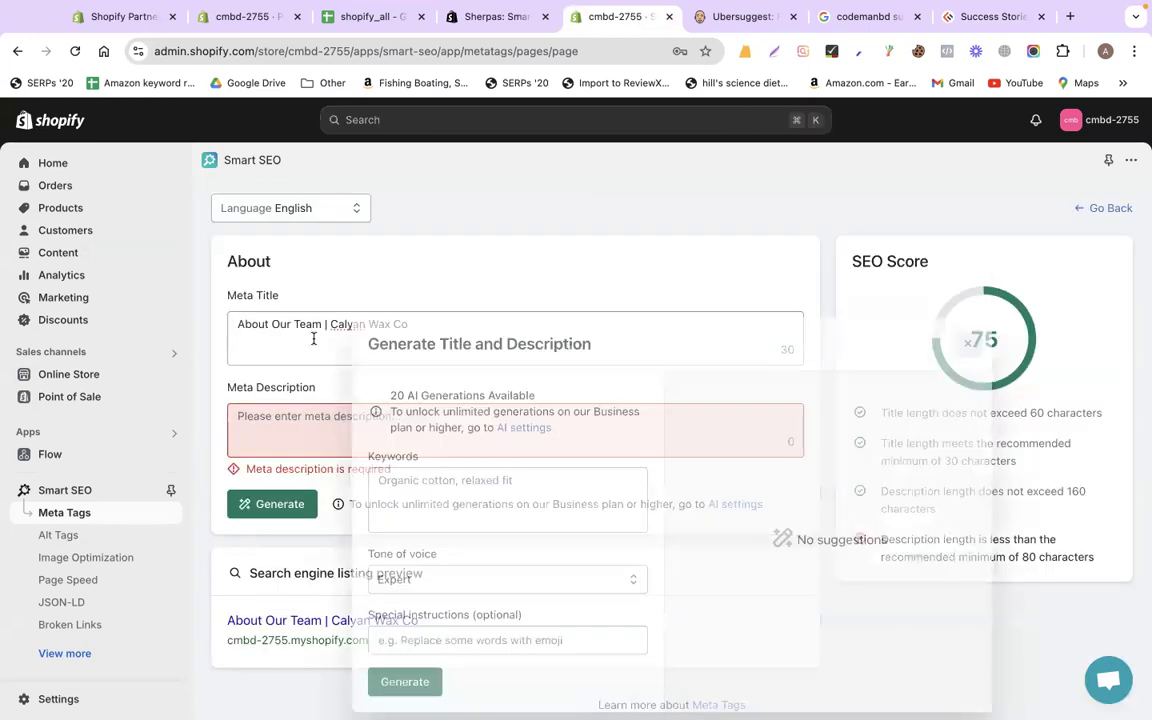
left_click(333, 324)
key("shift+End")
key("ctrl+c")
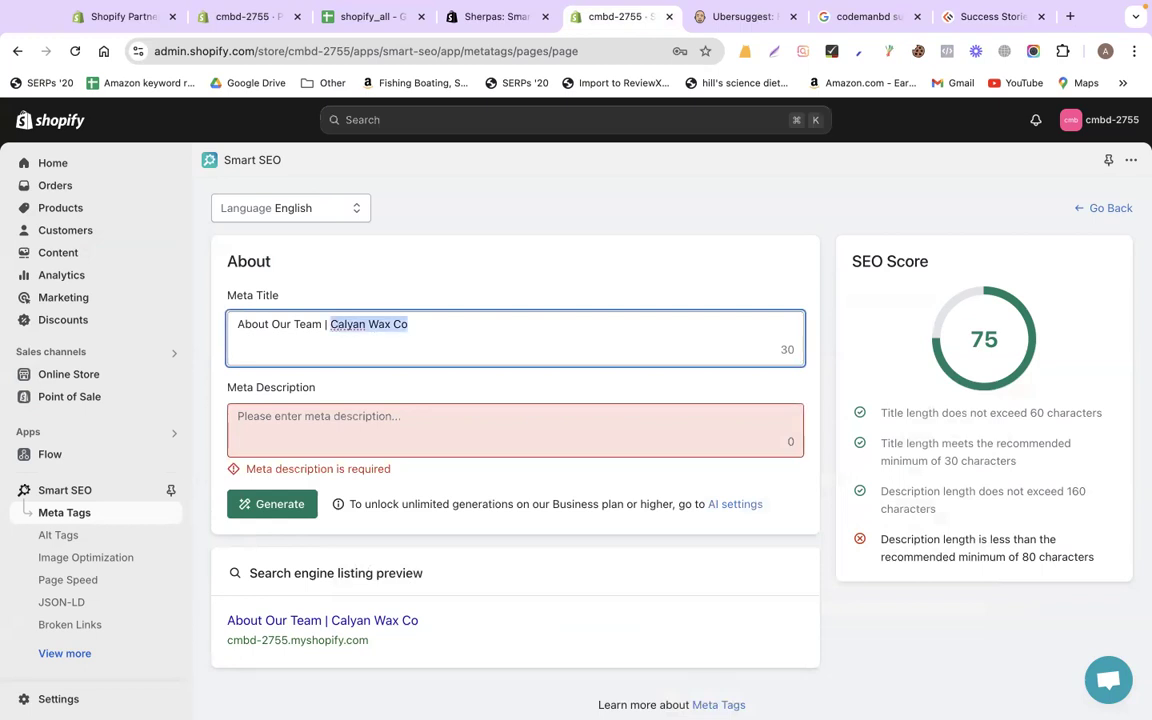
left_click(262, 505)
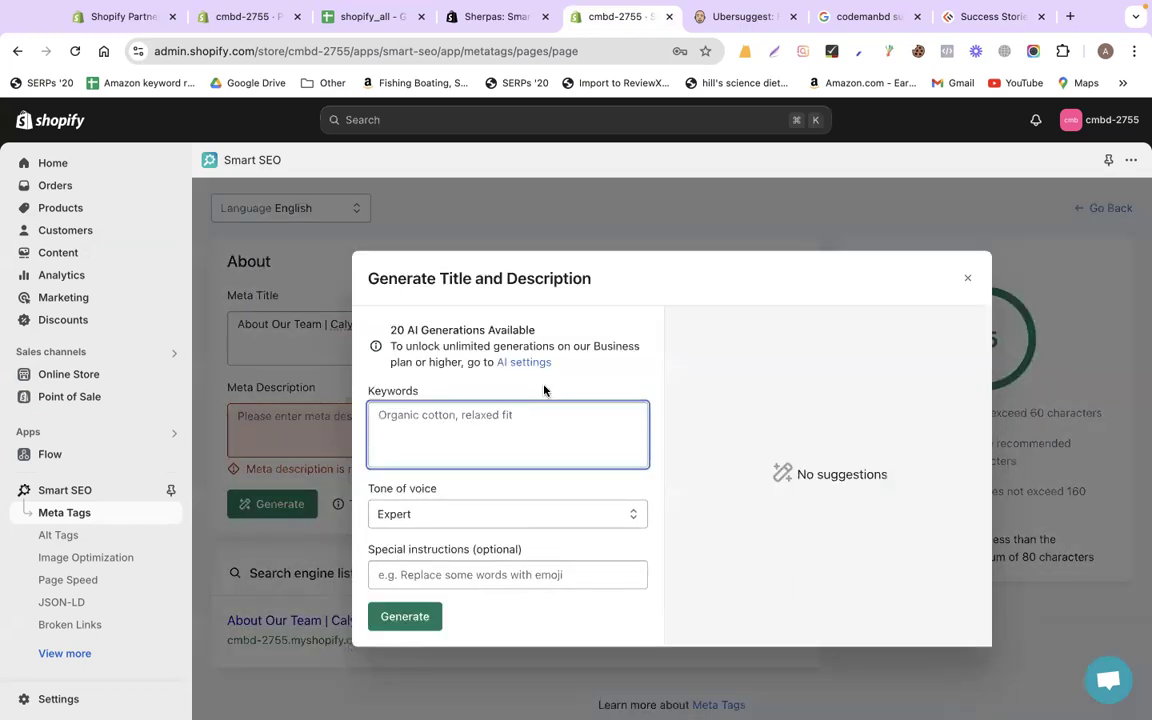
key("ctrl+v")
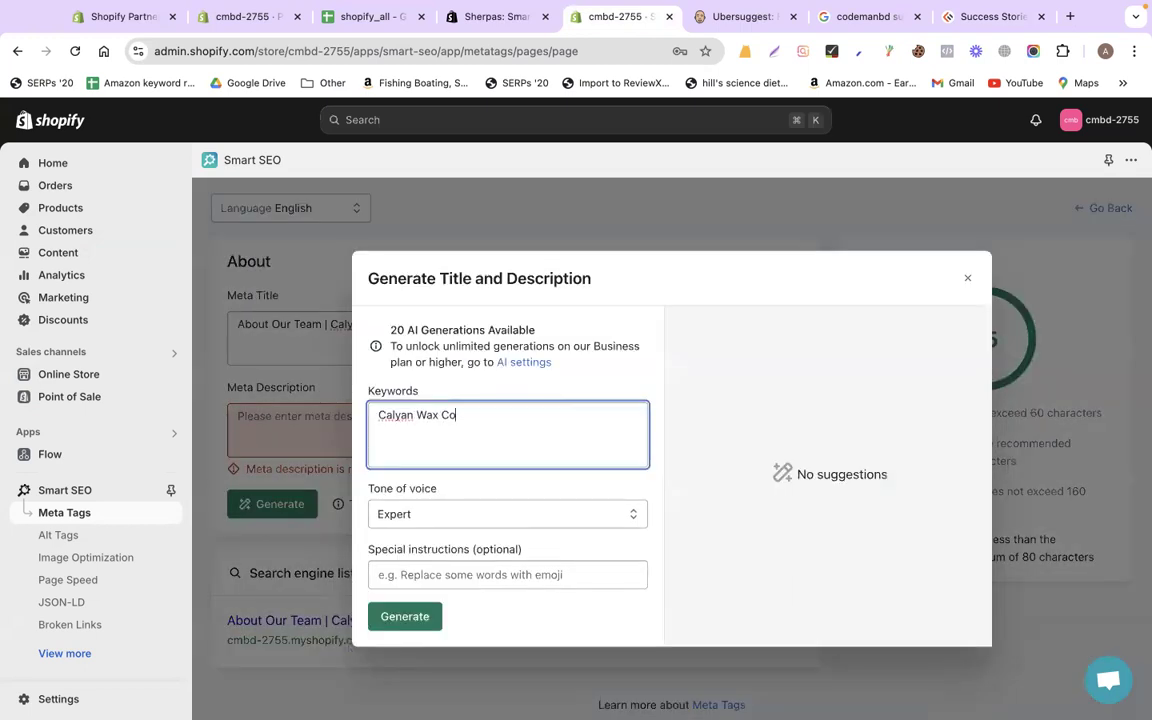
key("BackSpace")
left_click(405, 616)
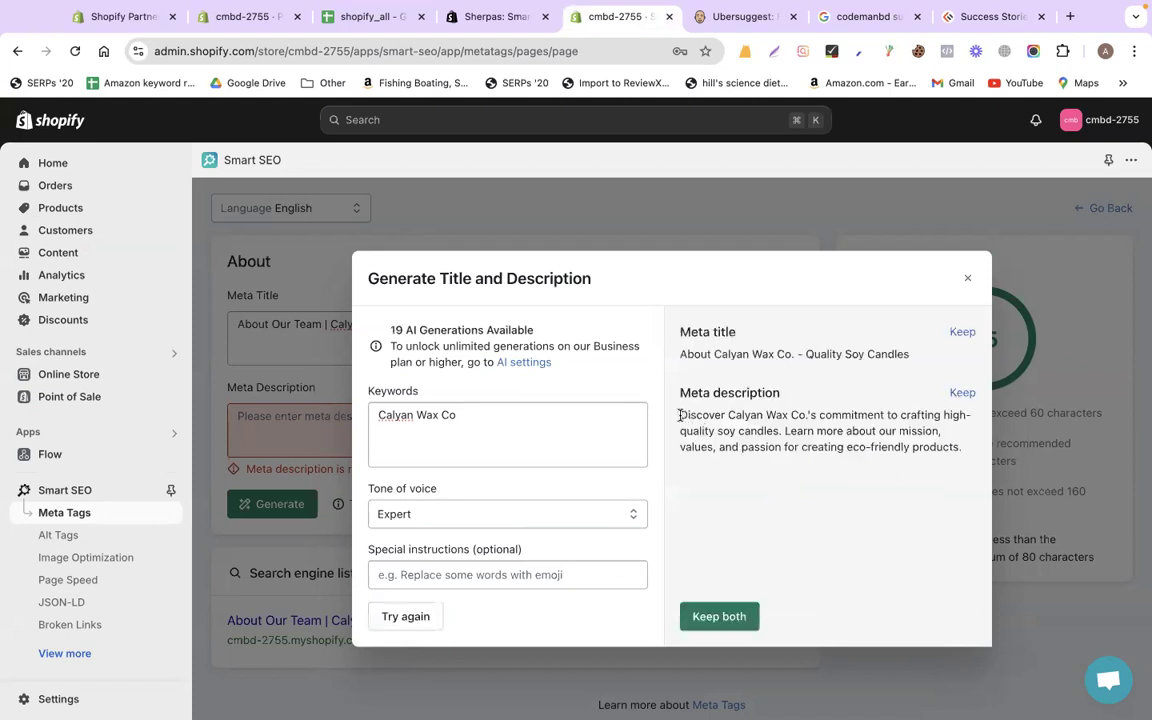
left_click_drag(680, 414, 929, 452)
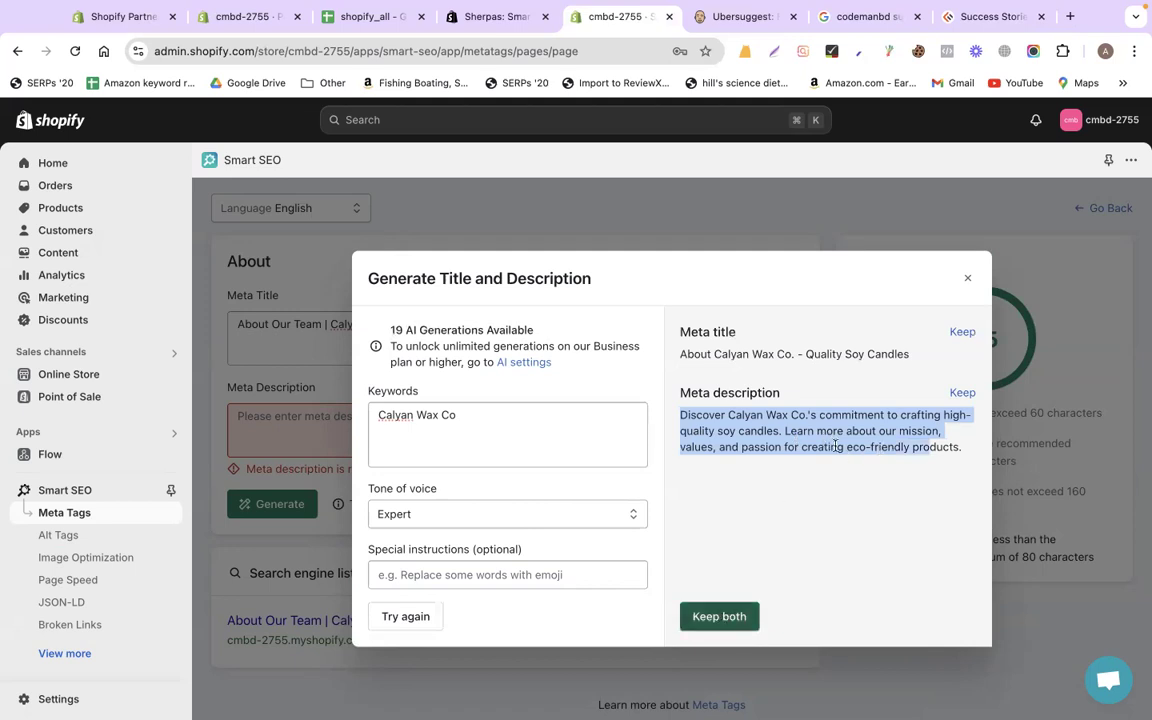
left_click(722, 625)
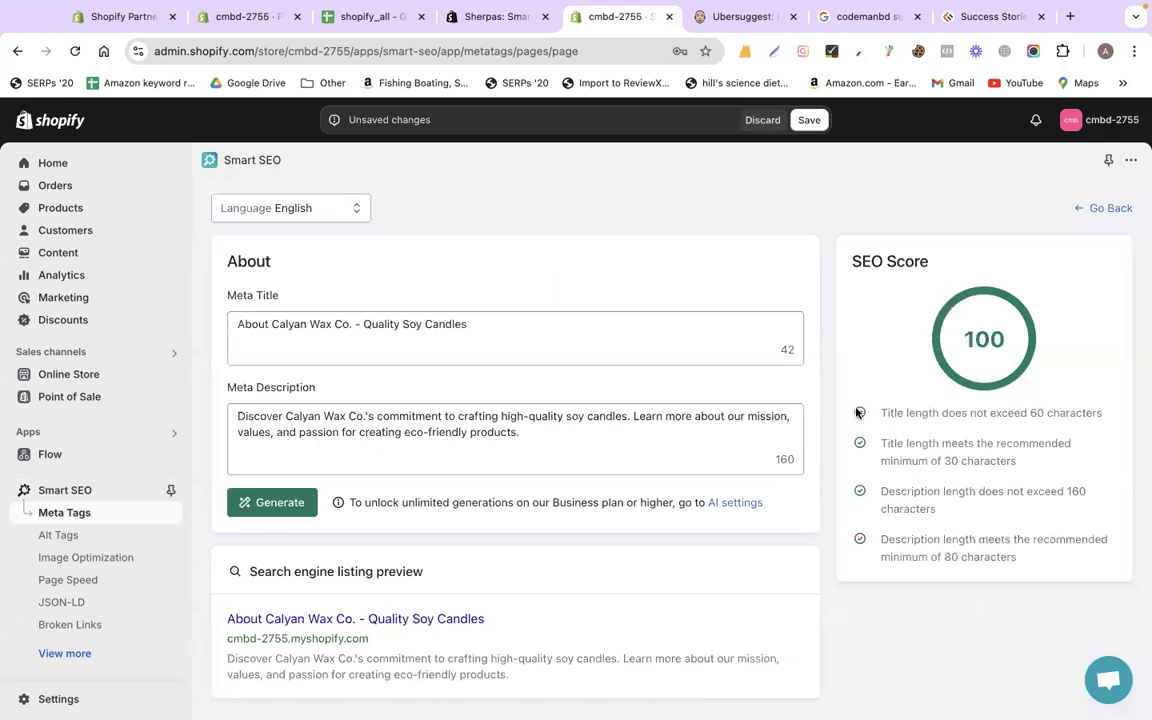
Read over the generated About meta description, then go back to the Pages meta-tag list
left_click(575, 447)
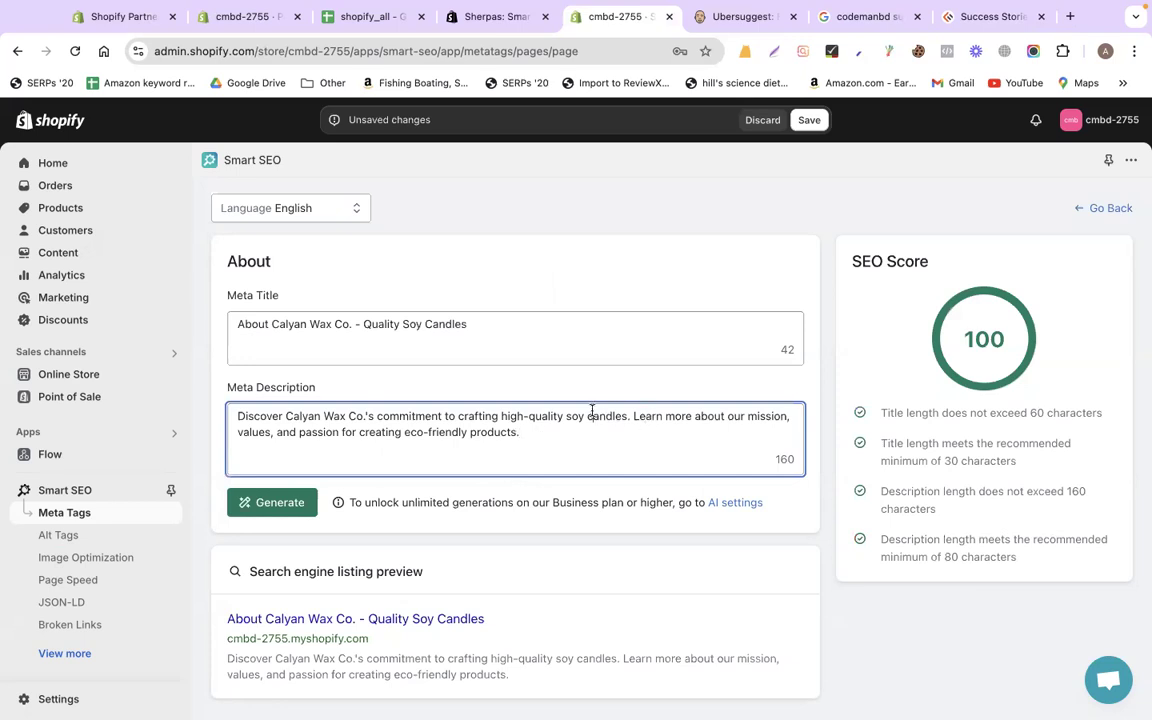
double_click(592, 416)
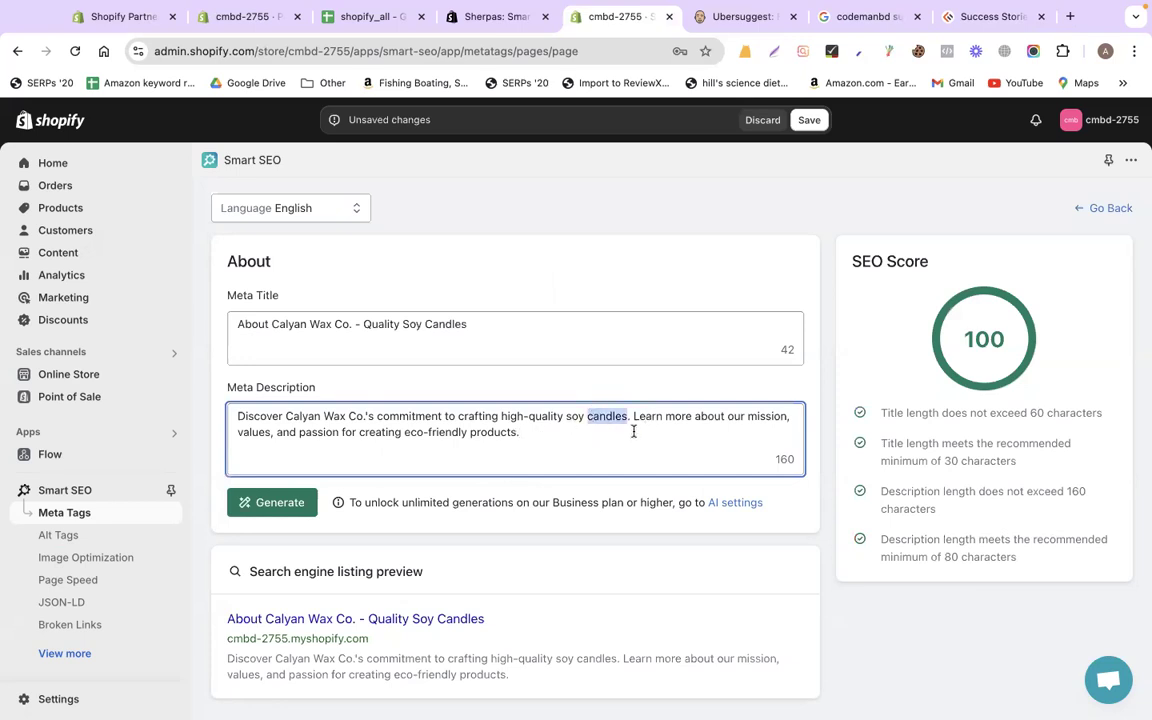
left_click_drag(634, 416, 512, 442)
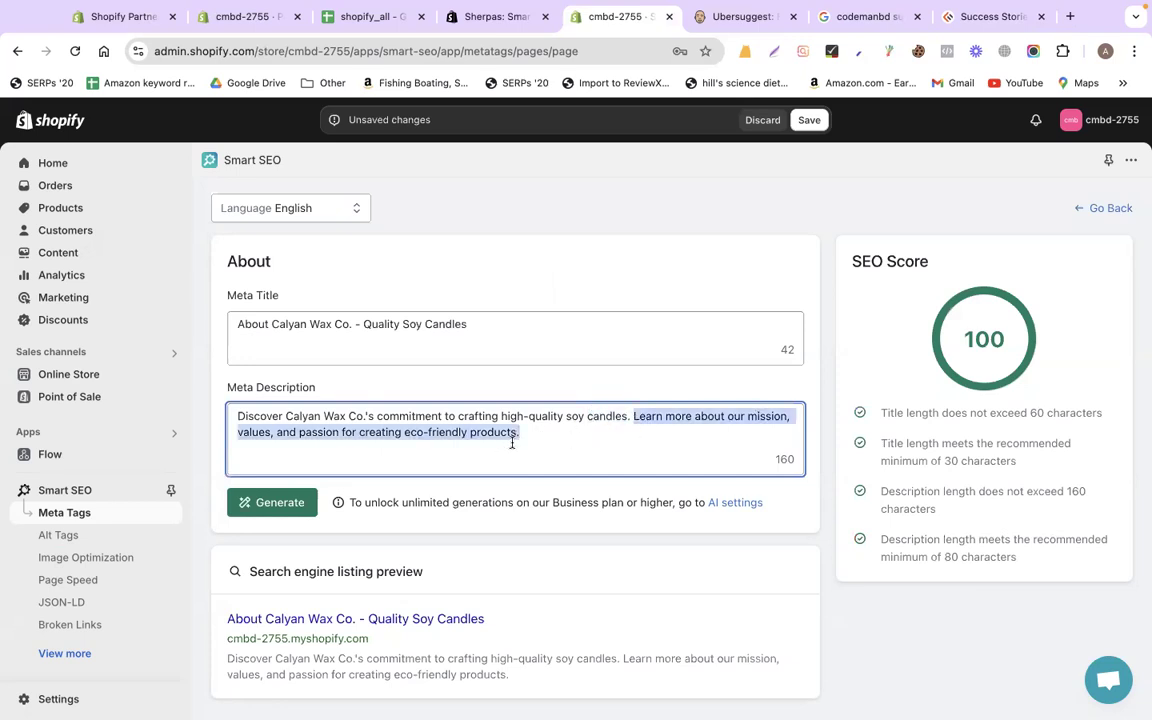
left_click(512, 442)
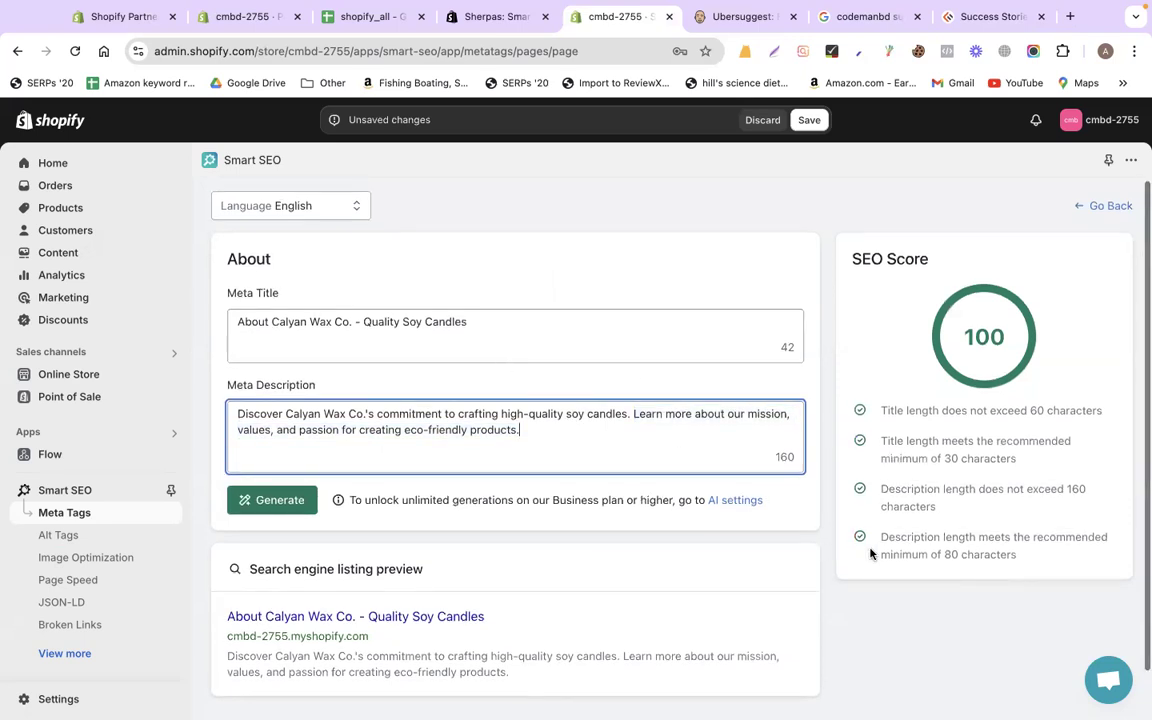
scroll(870, 553, "down", 1)
scroll(576, 334, "up", 1)
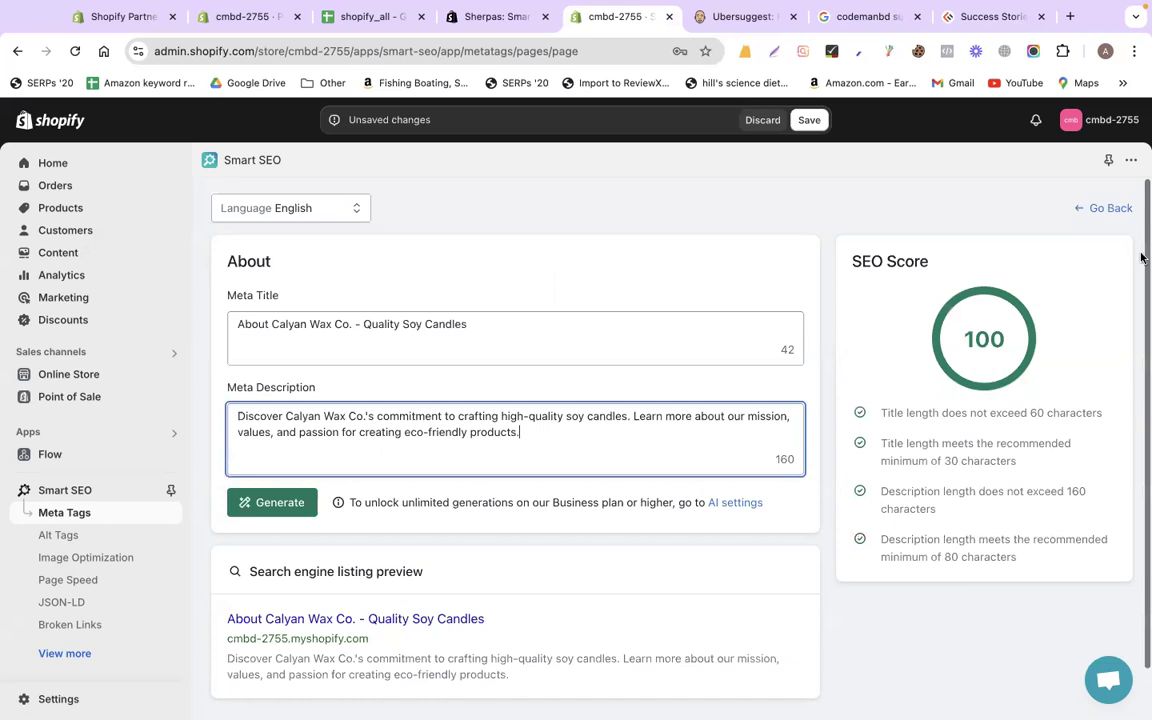
left_click(1094, 209)
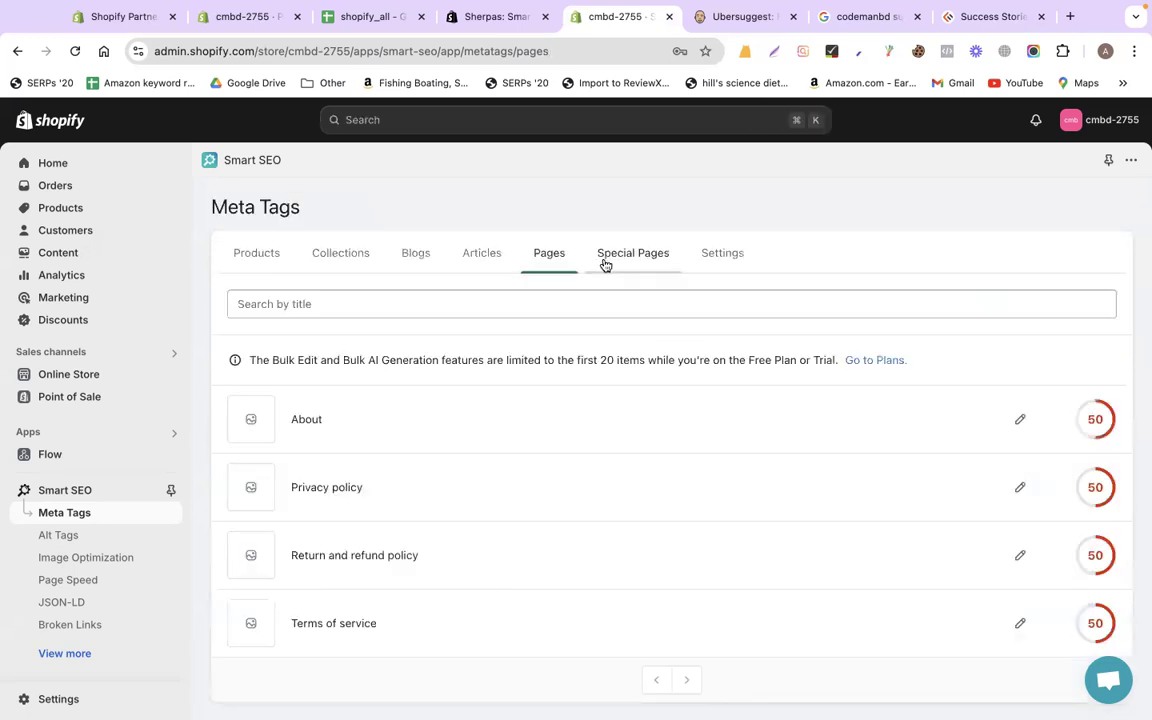
In Alt Tags, copy the product title and paste it as alt text on both wax melt images
left_click(67, 537)
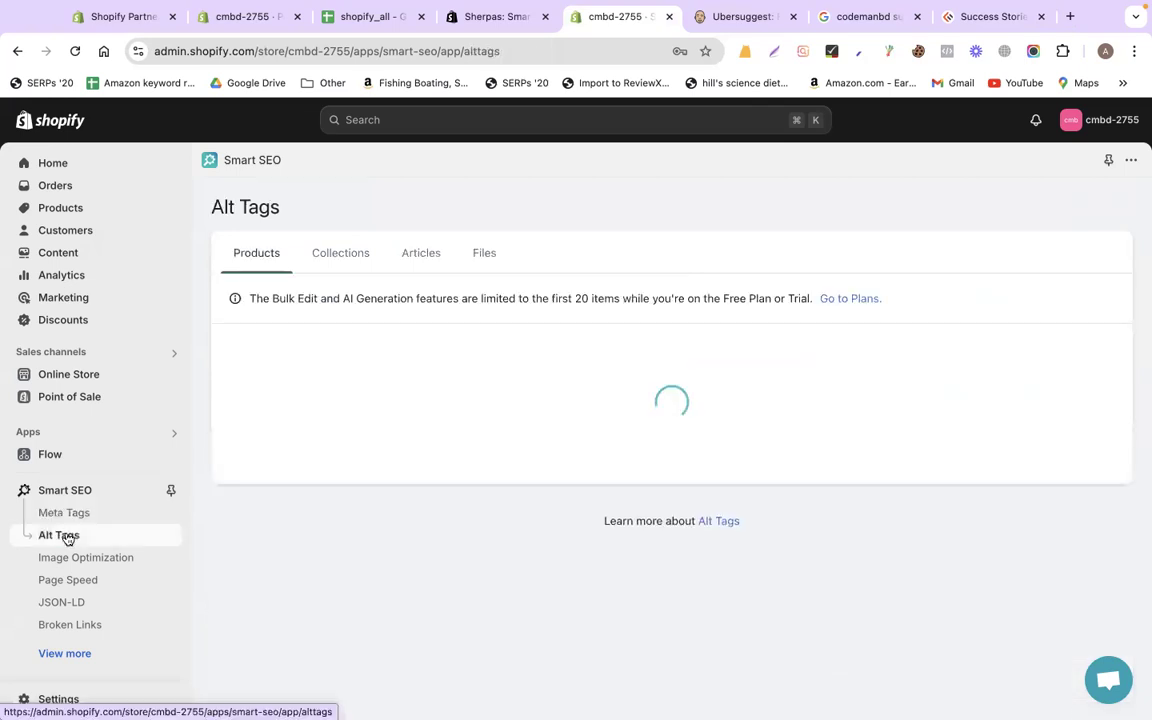
scroll(576, 500, "down", 3)
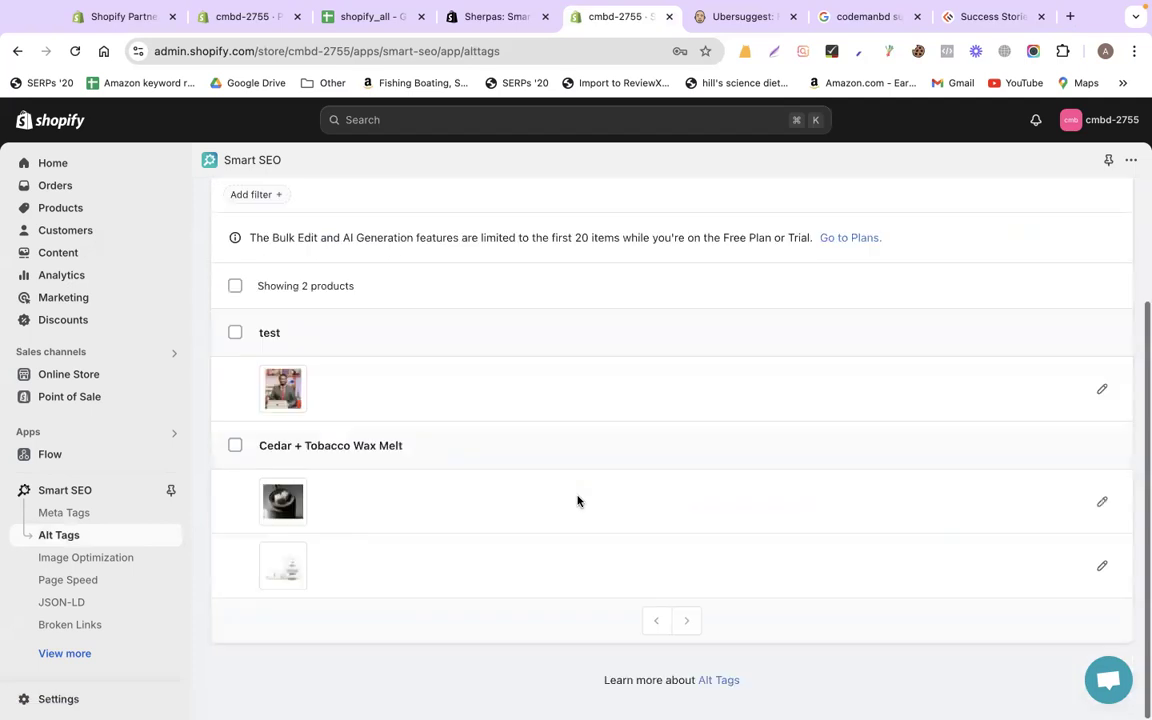
left_click_drag(258, 445, 429, 447)
key("super+c")
left_click(1101, 502)
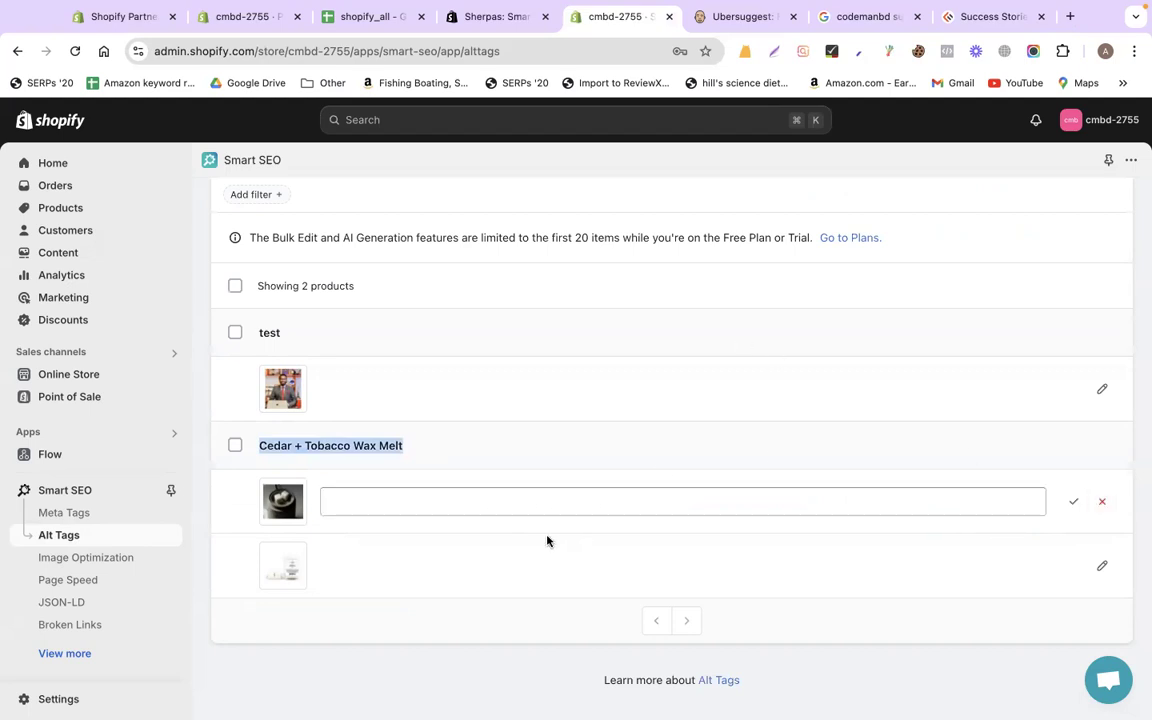
left_click(516, 510)
key("super+v")
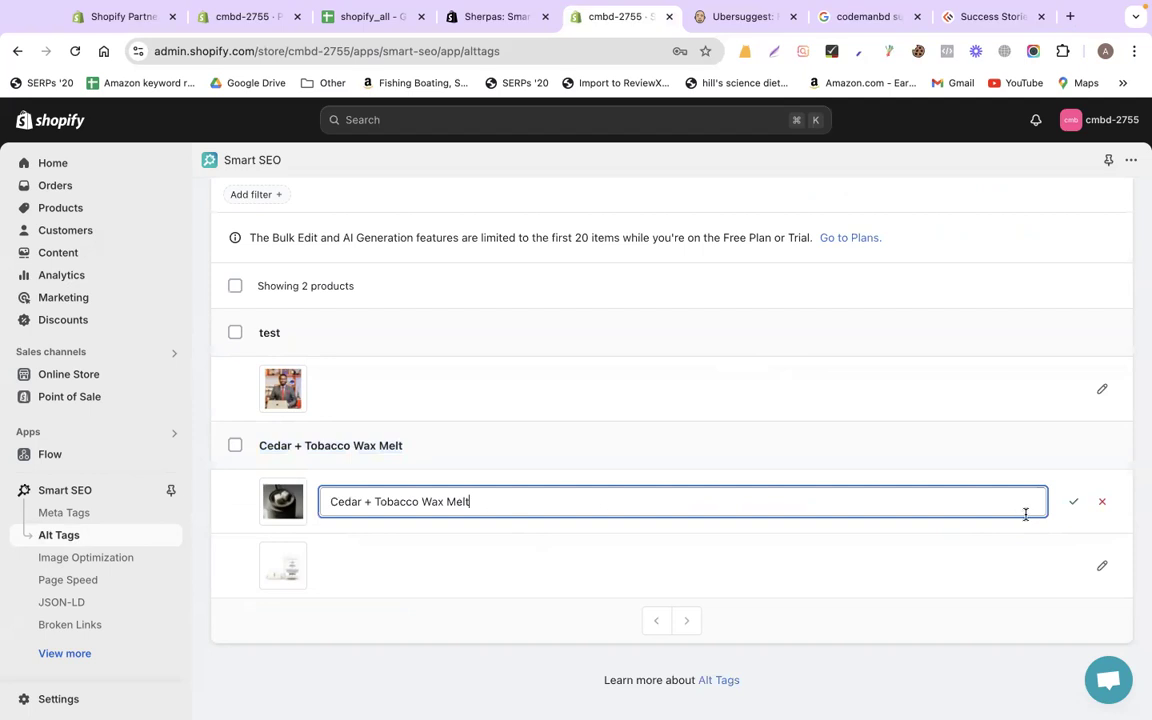
key("Return")
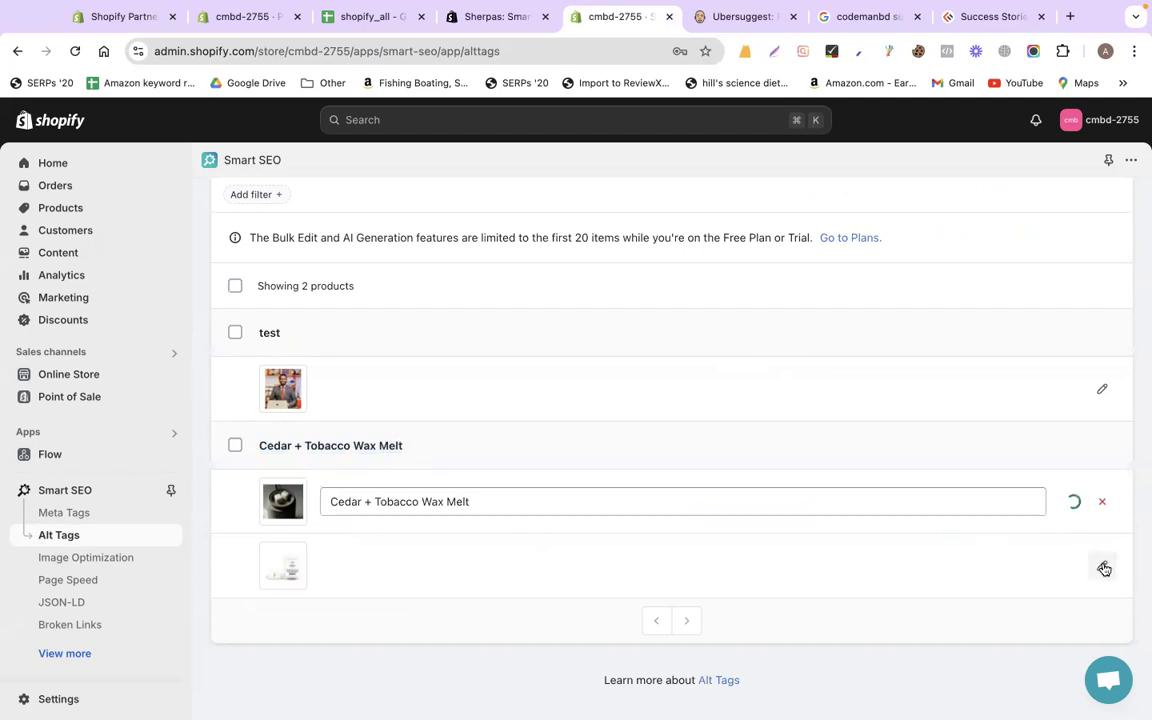
left_click(480, 561)
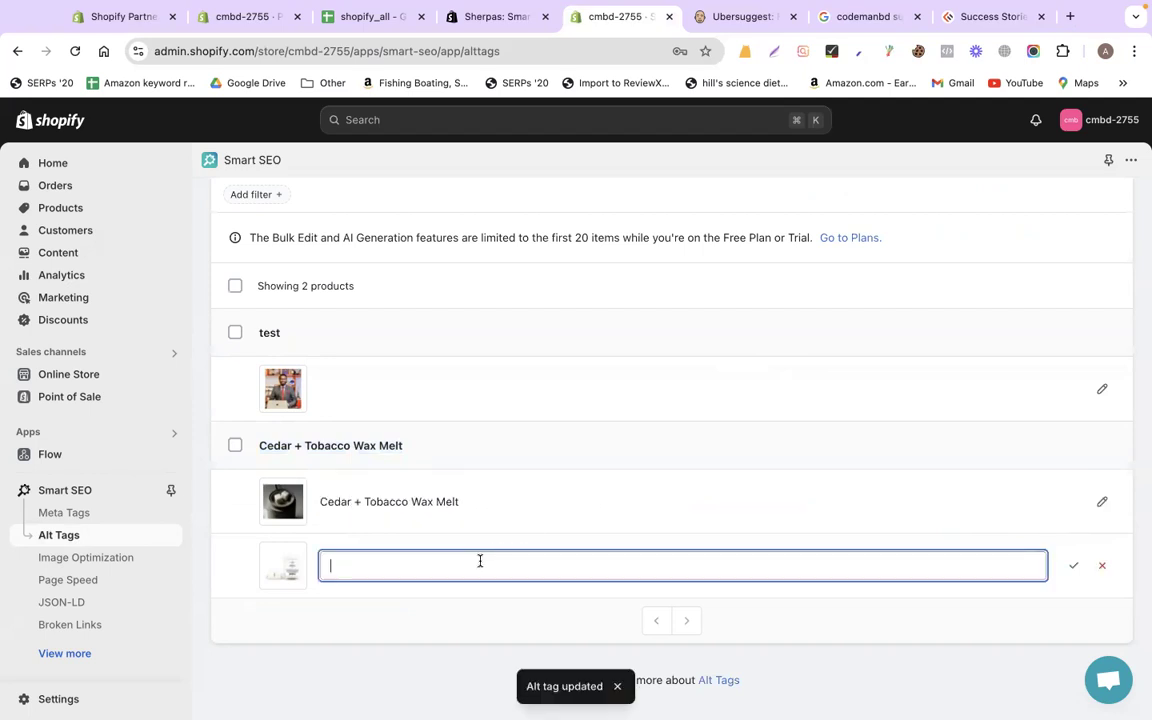
key("super+v")
left_click(1079, 576)
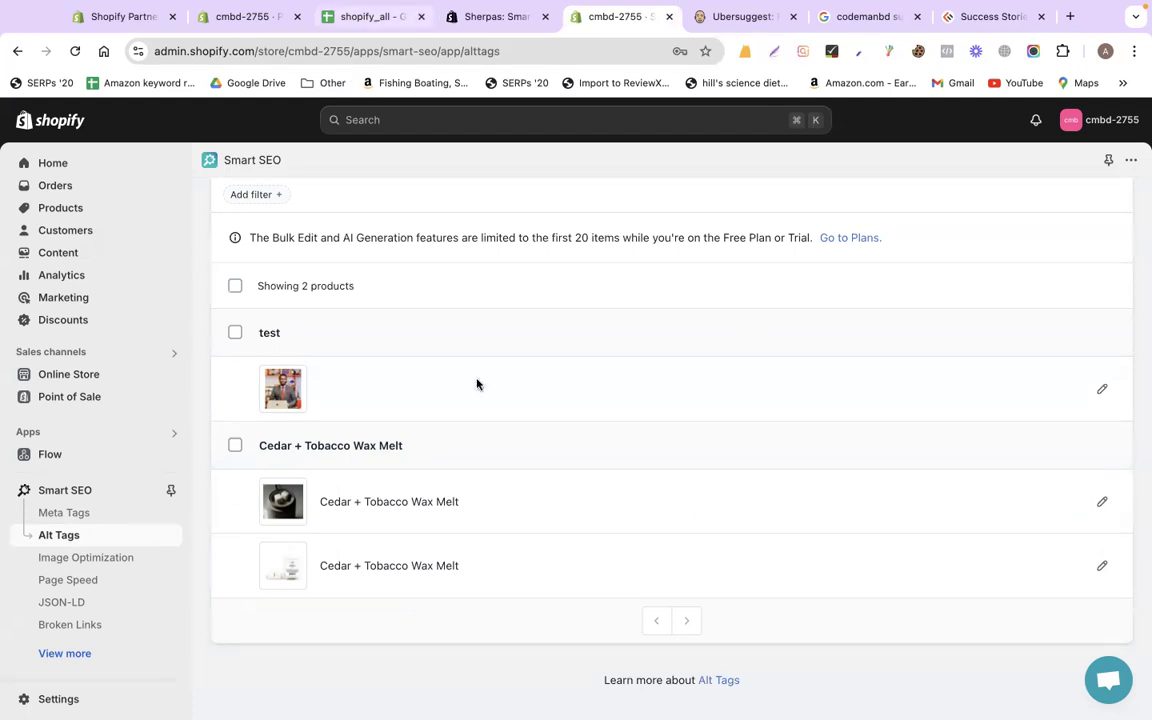
scroll(477, 384, "down", 5)
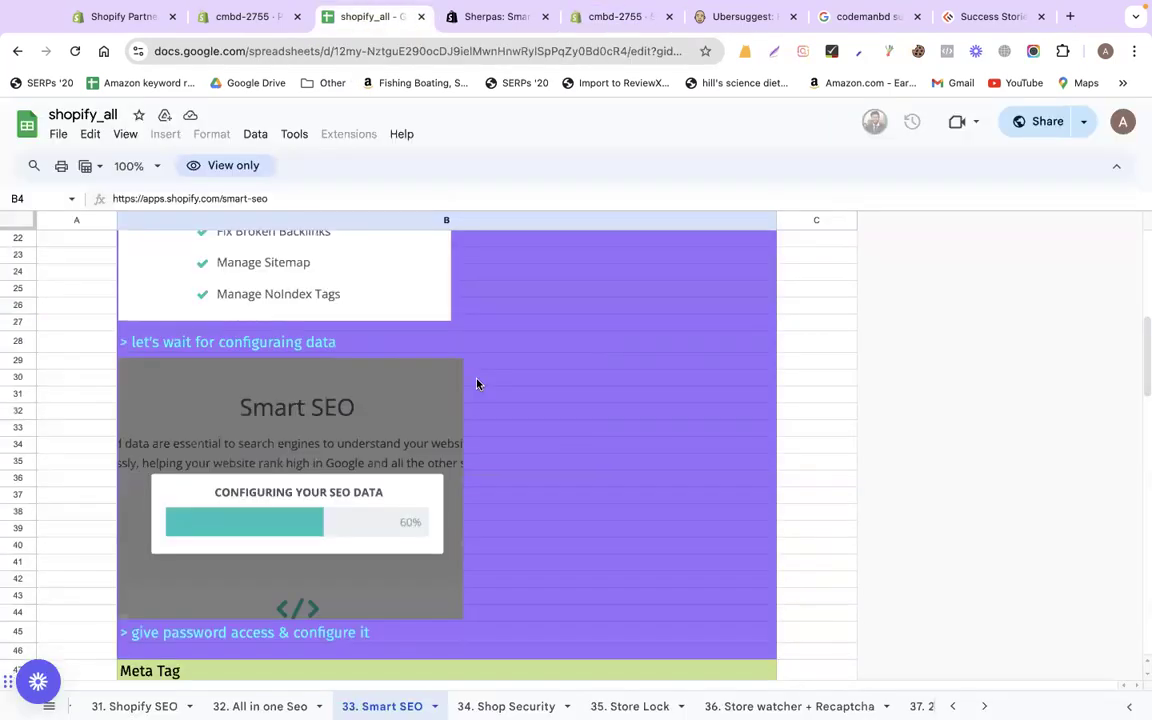
scroll(477, 384, "down", 5)
scroll(445, 393, "down", 3)
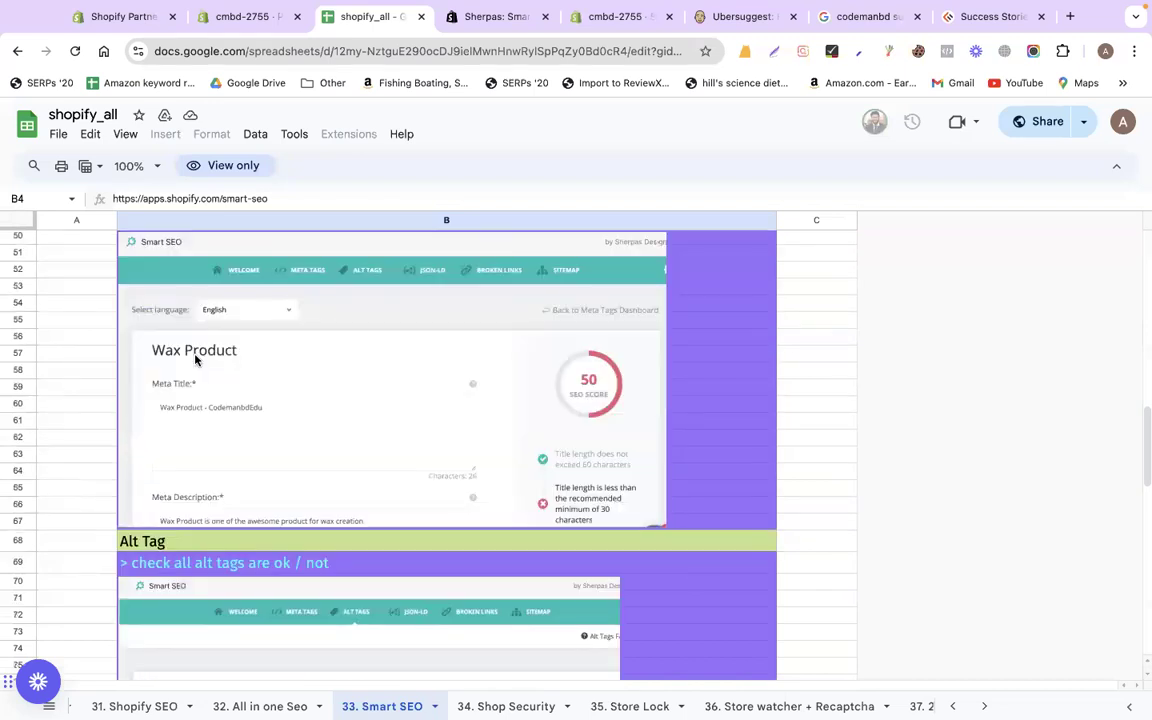
scroll(196, 360, "up", 2)
scroll(347, 373, "down", 4)
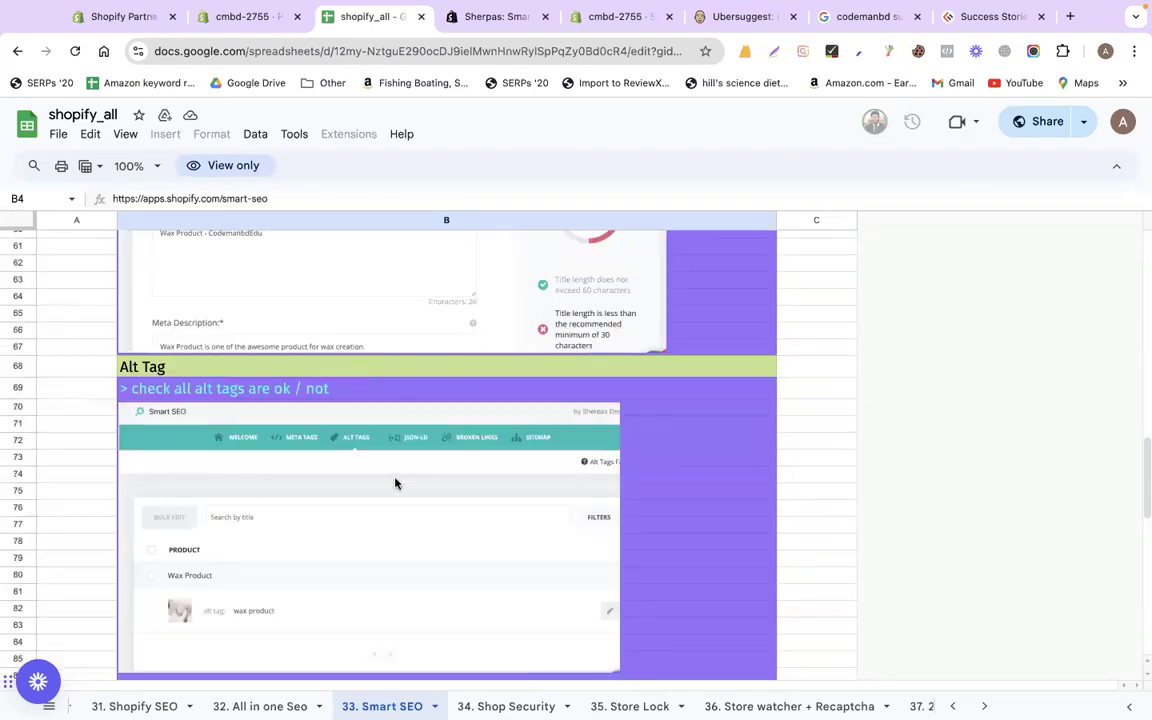
scroll(395, 483, "down", 3)
scroll(347, 397, "down", 3)
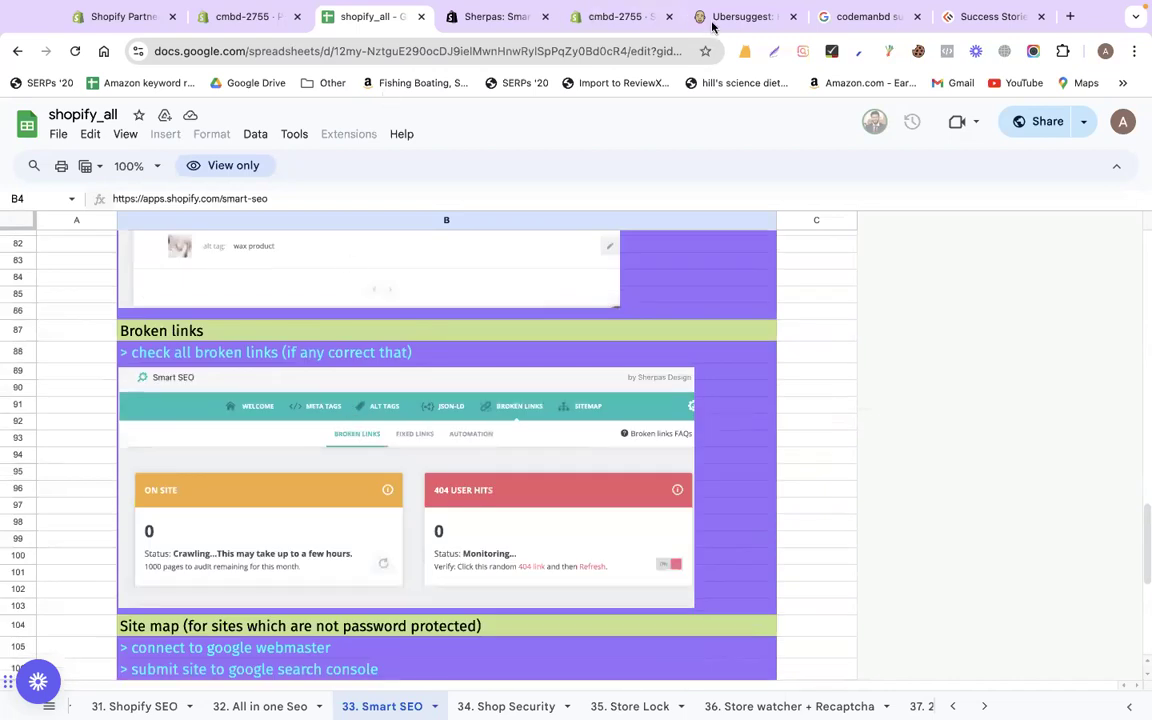
left_click(628, 15)
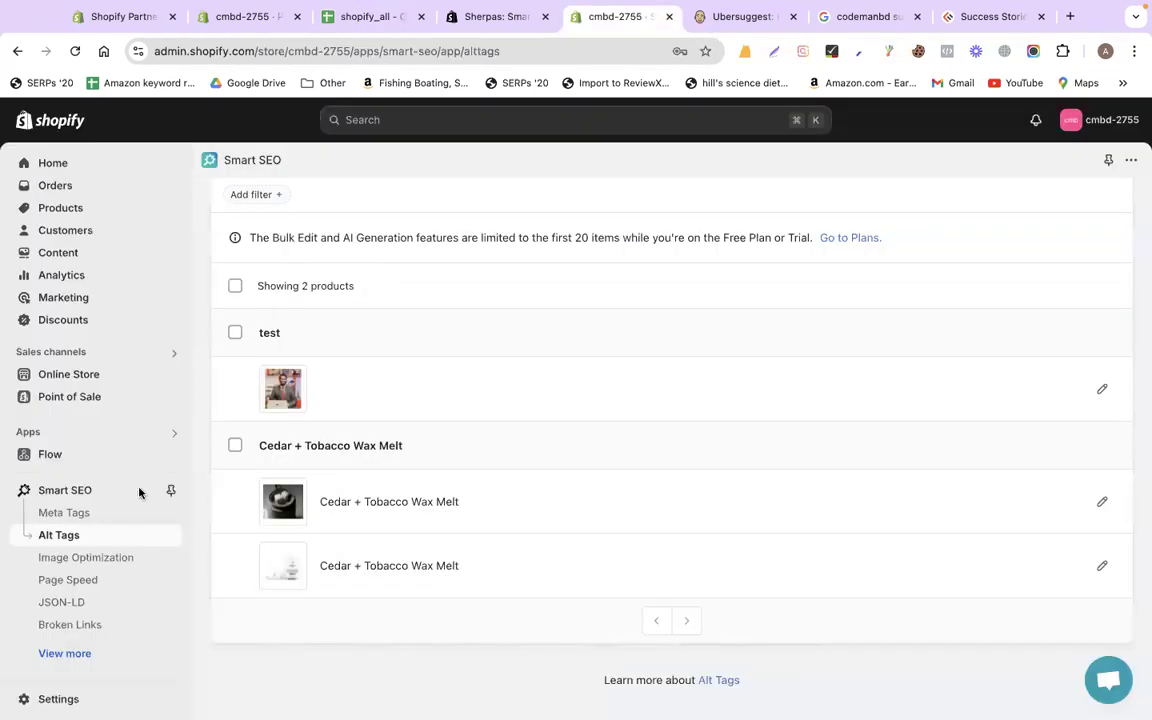
Start the Broken Links crawl and check its On site and 404 User Hits counts (0 found)
left_click(88, 630)
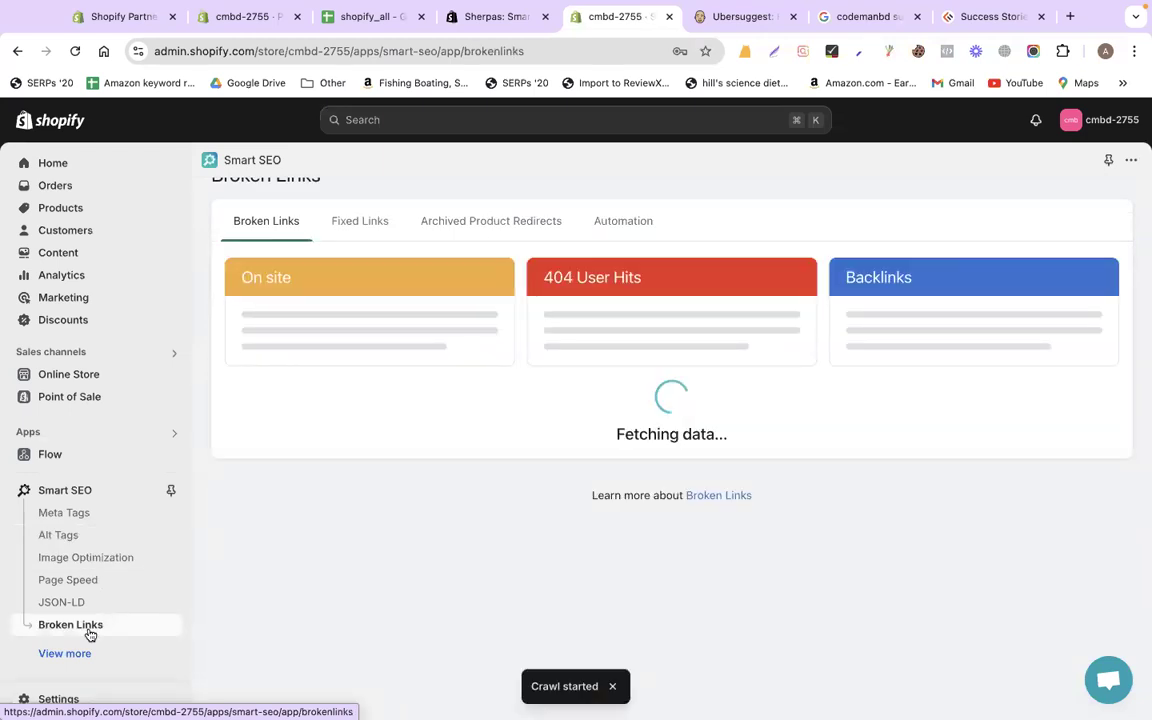
left_click(983, 18)
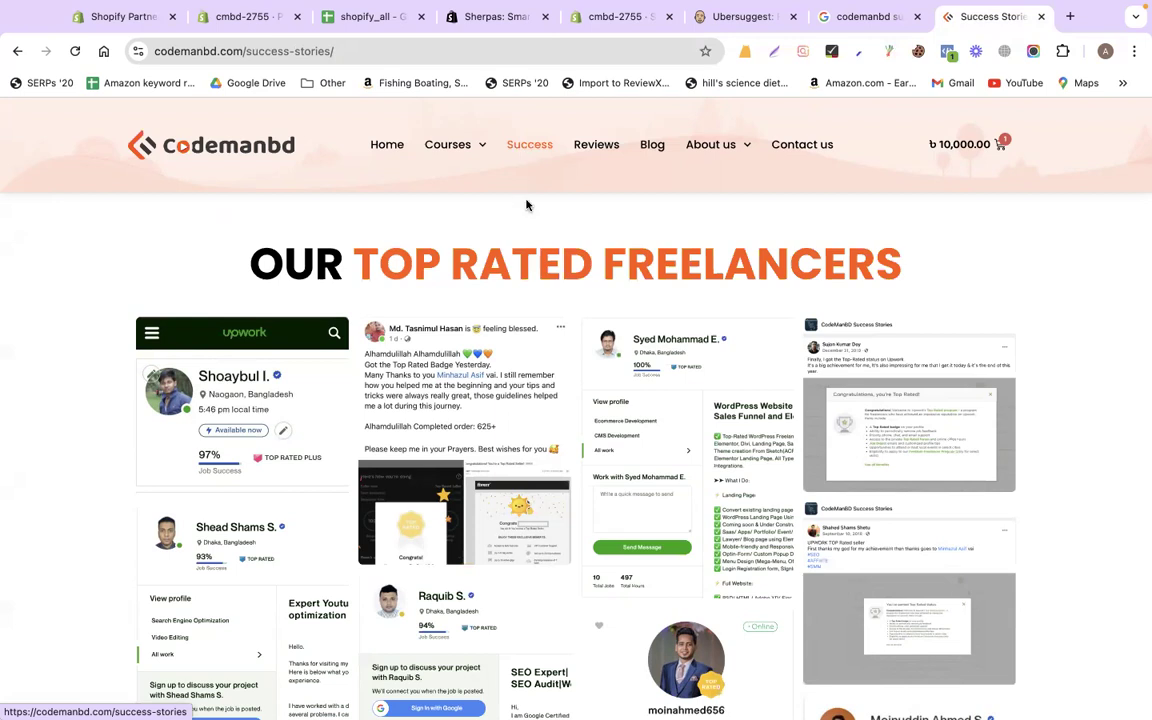
left_click(496, 18)
left_click(627, 22)
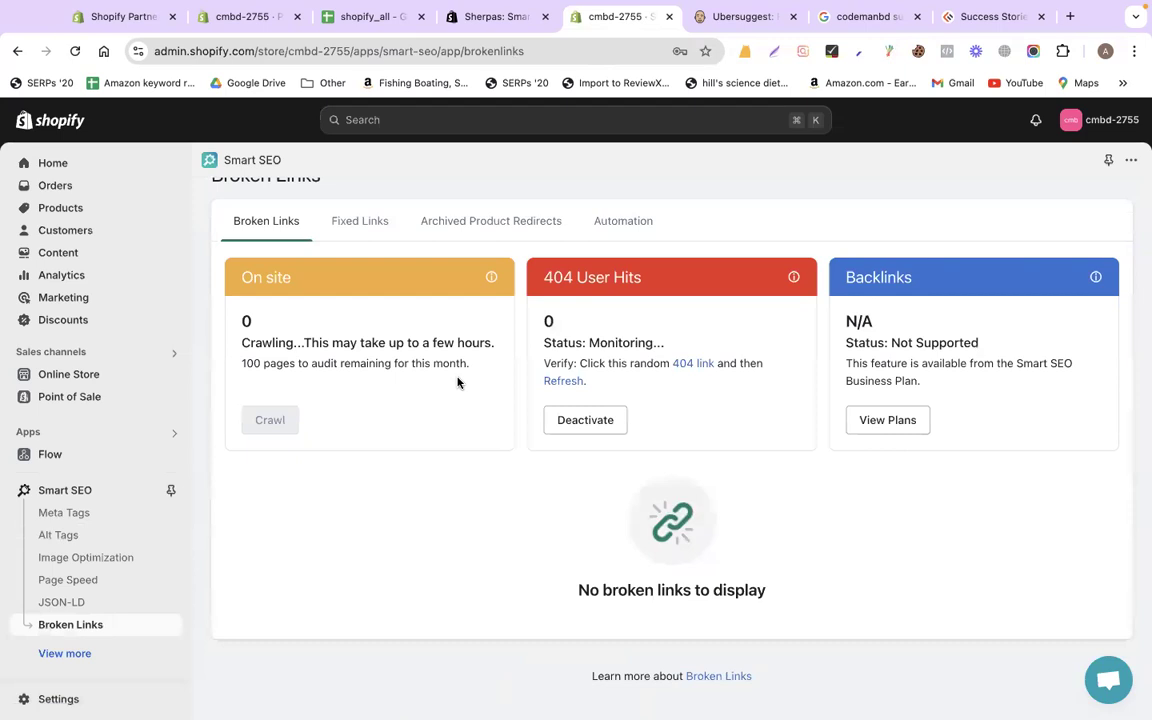
double_click(243, 321)
scroll(560, 360, "up", 1)
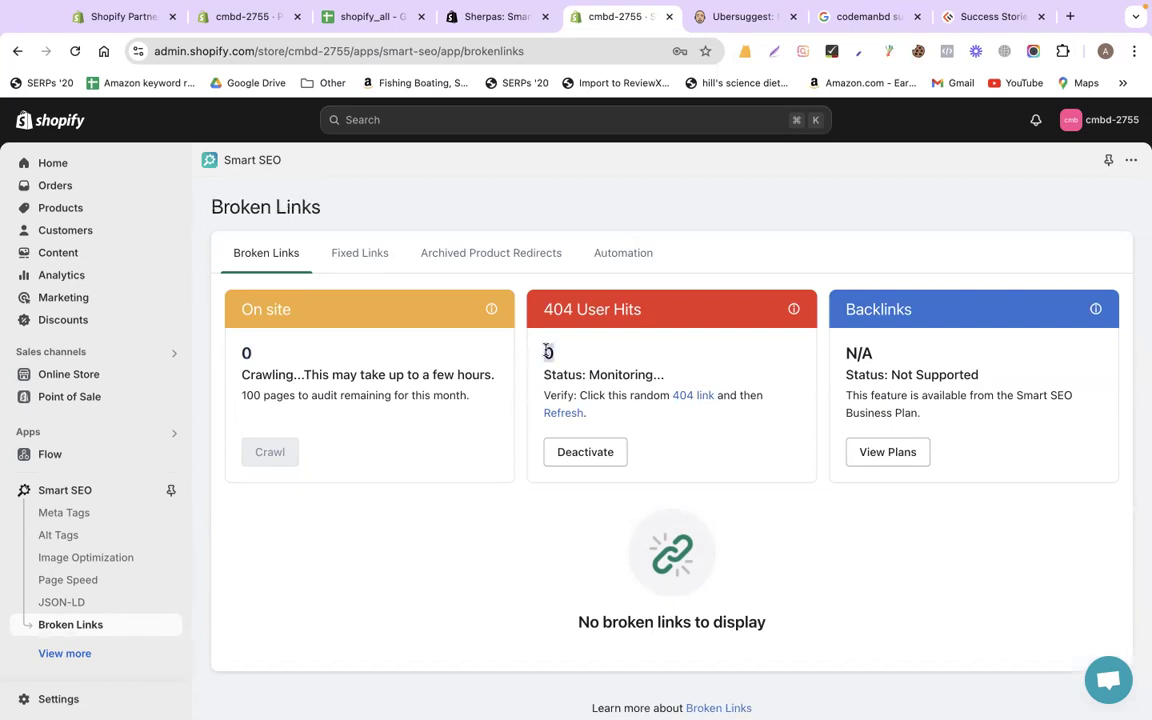
double_click(548, 352)
left_click(330, 18)
scroll(450, 492, "down", 3)
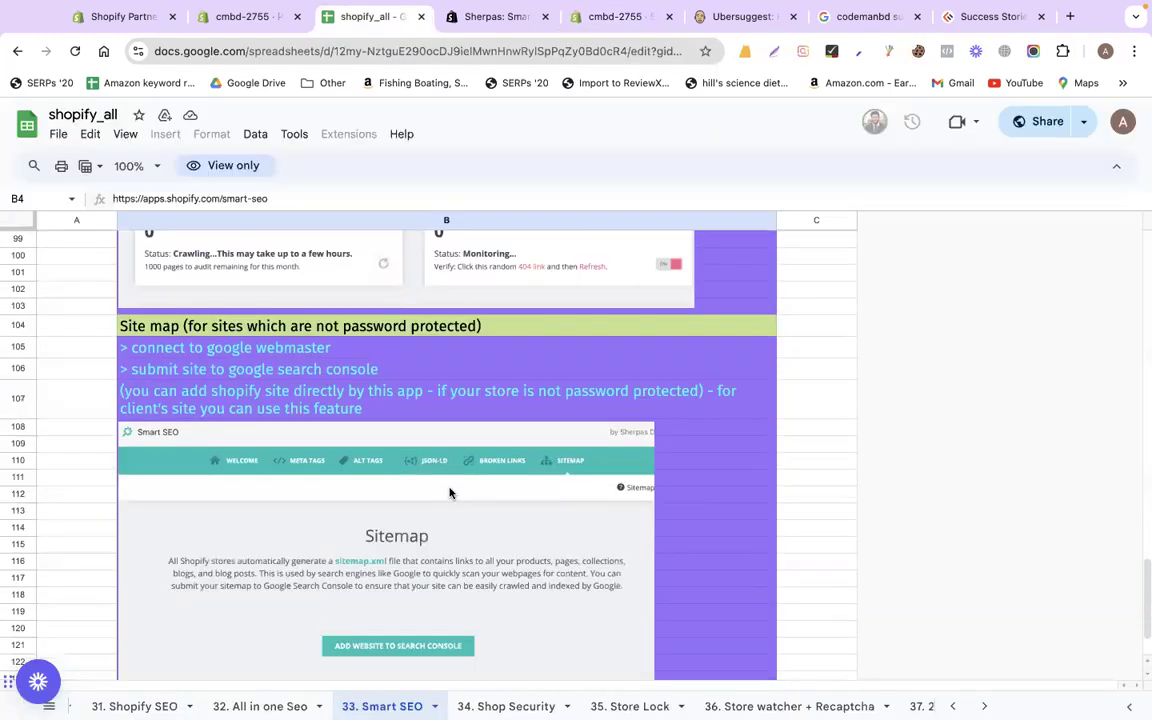
scroll(450, 492, "down", 1)
scroll(450, 492, "down", 1)
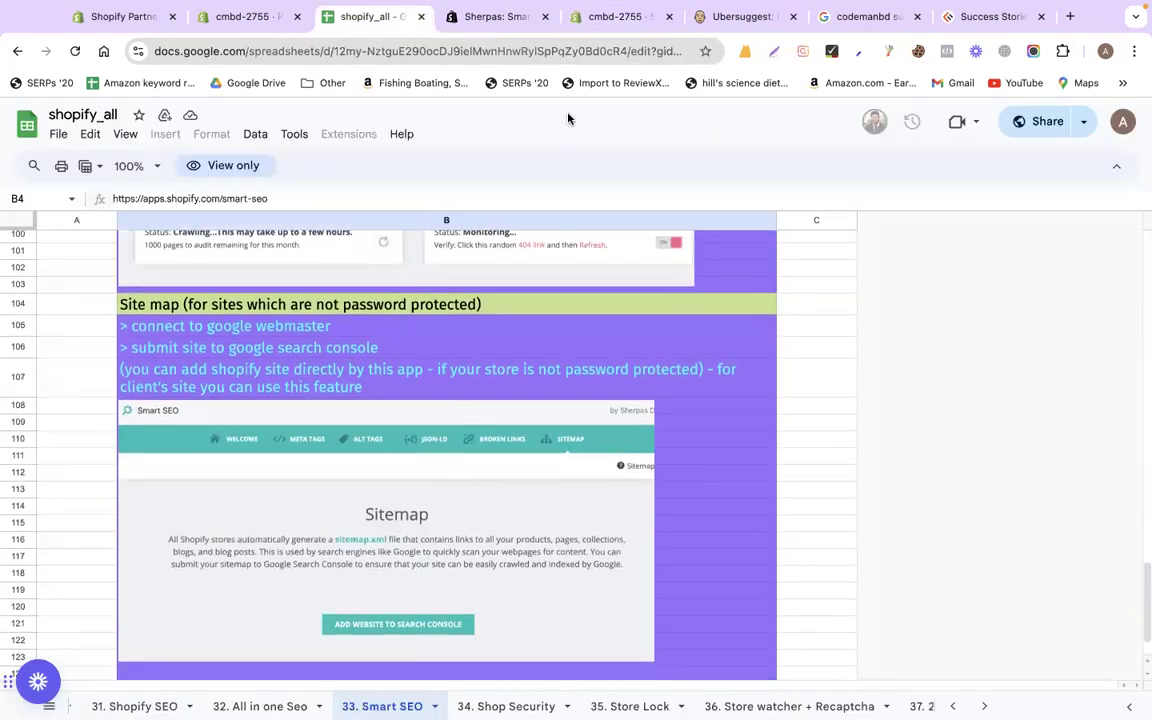
left_click(630, 17)
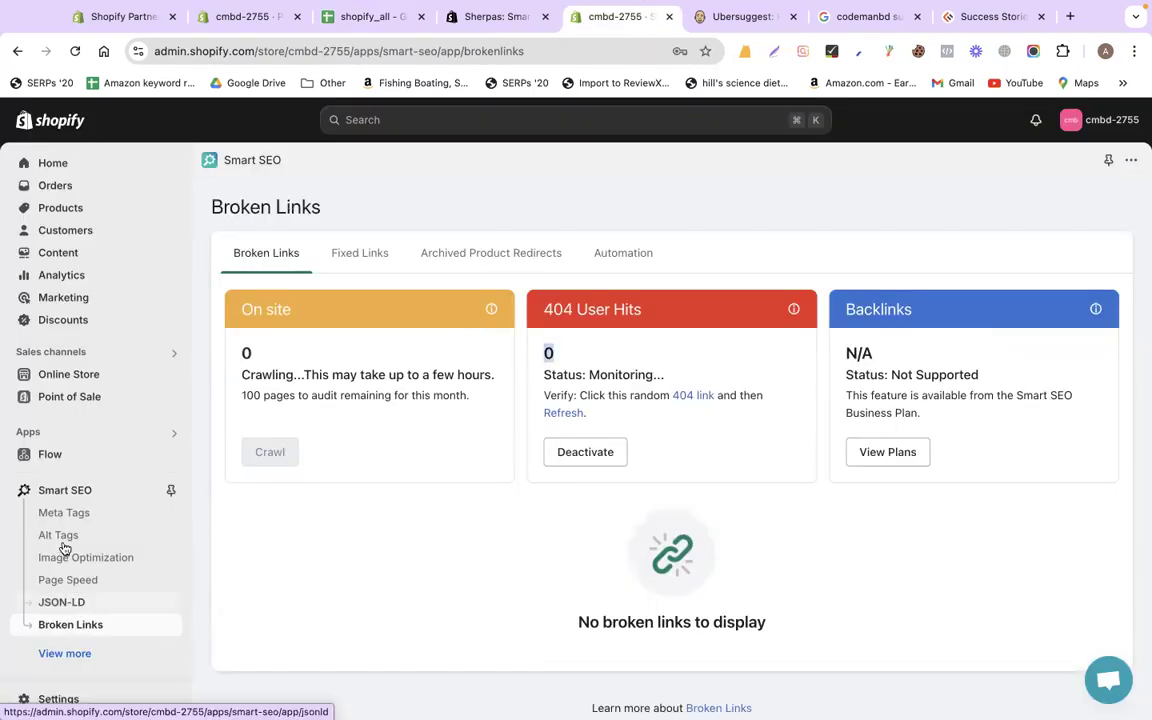
scroll(77, 628, "down", 1)
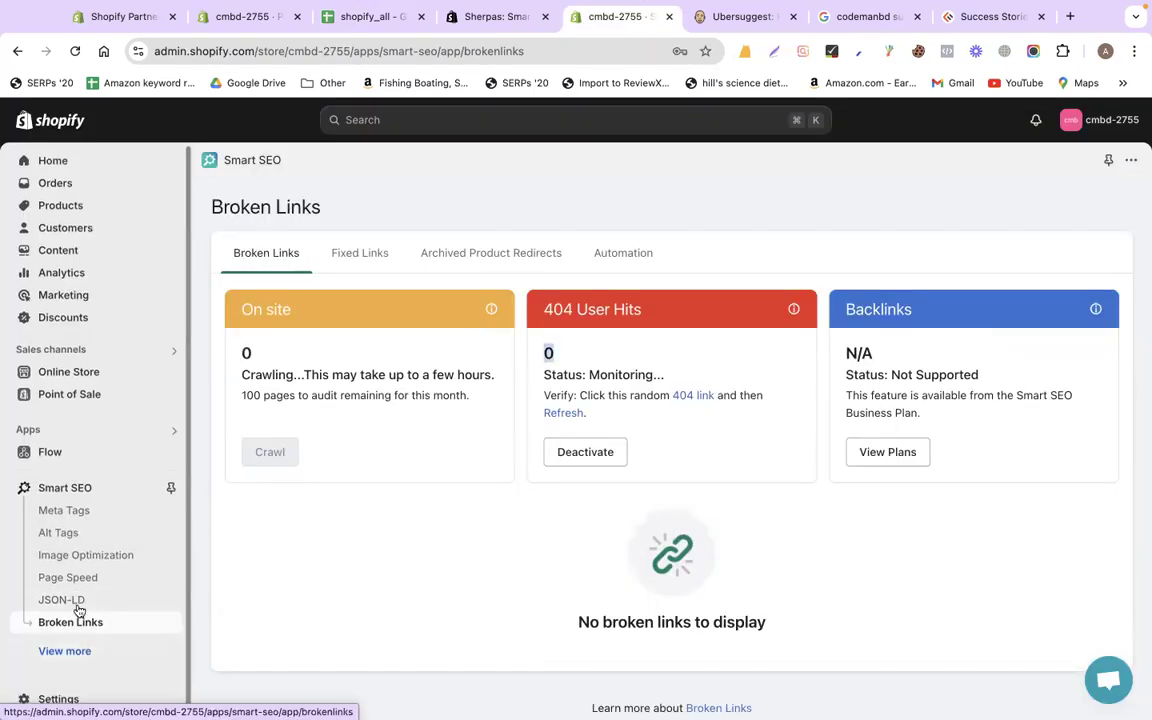
left_click(80, 650)
left_click(84, 668)
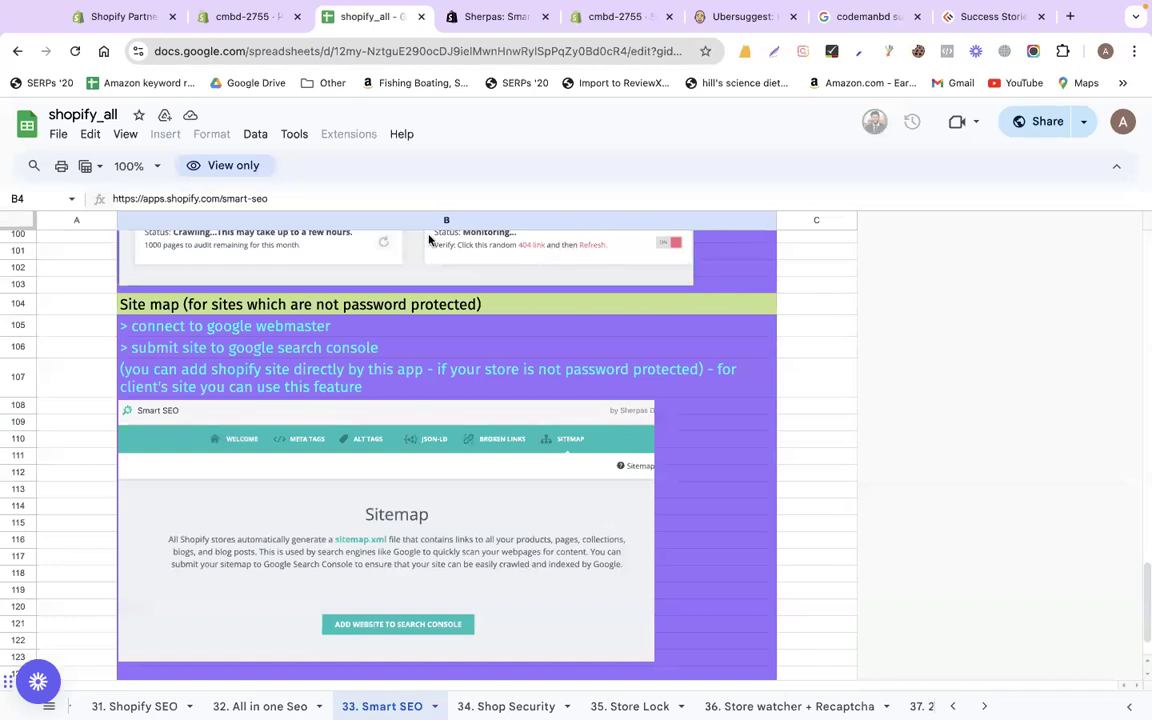
Open the live storefront from the wax melt product and reload it at bare cmbd-2755.myshopify.com
left_click(240, 17)
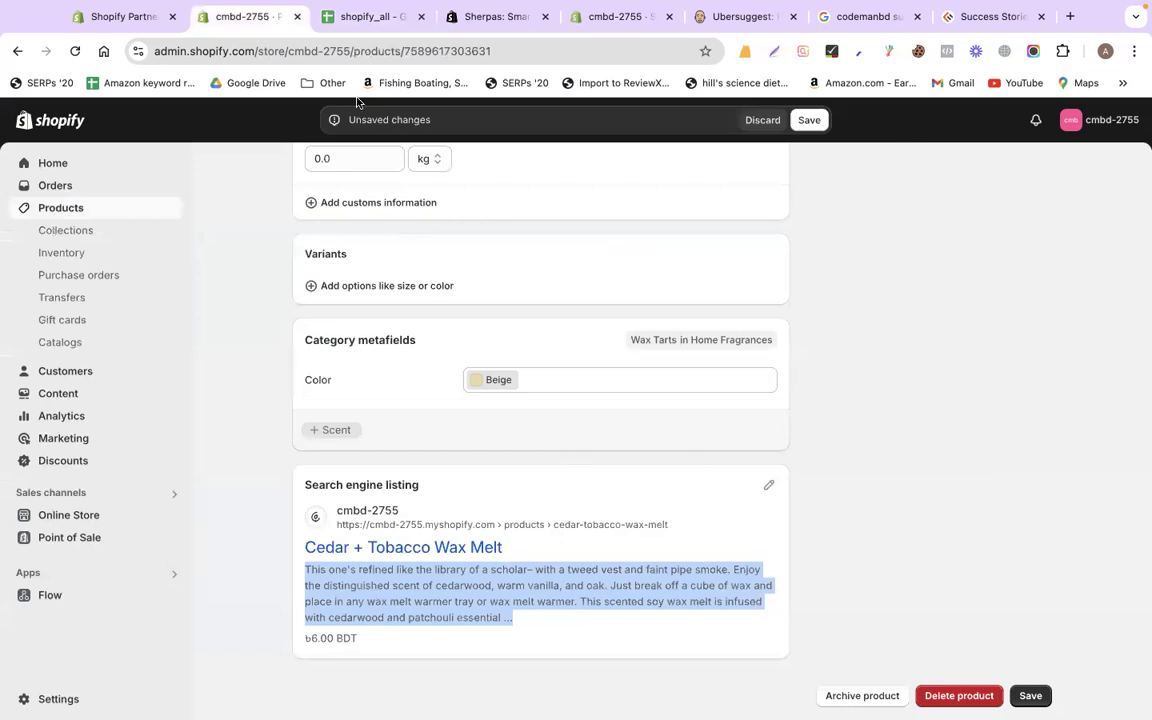
left_click(170, 514)
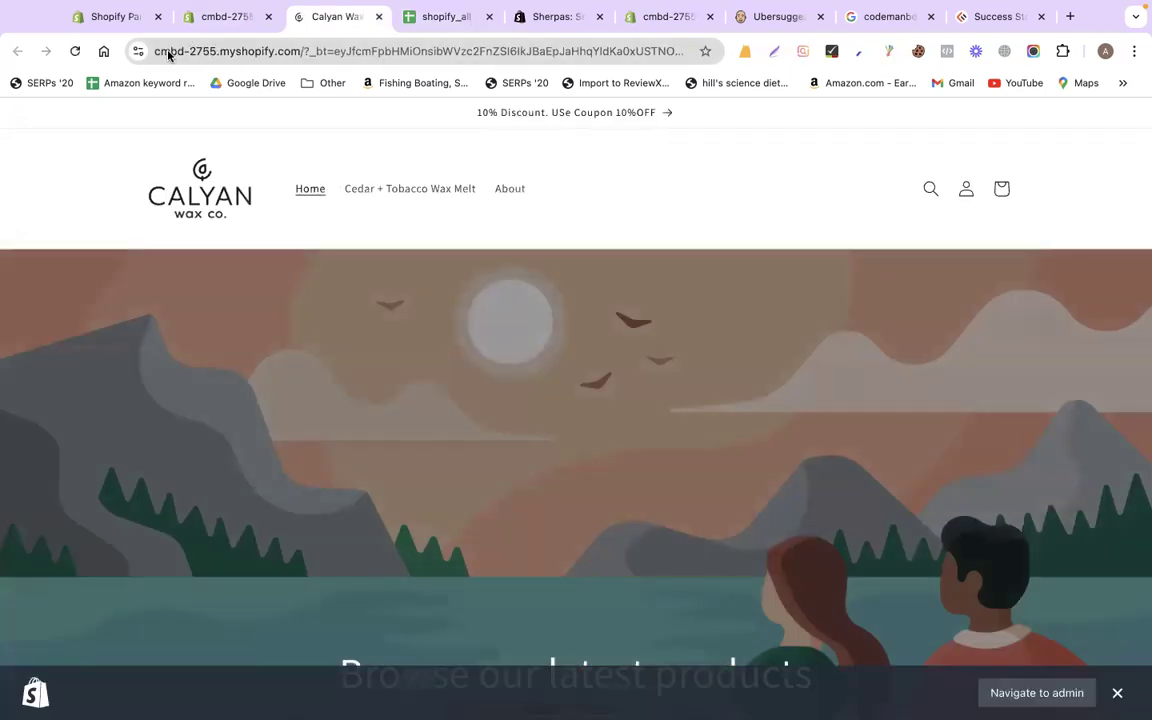
left_click_drag(170, 52, 217, 52)
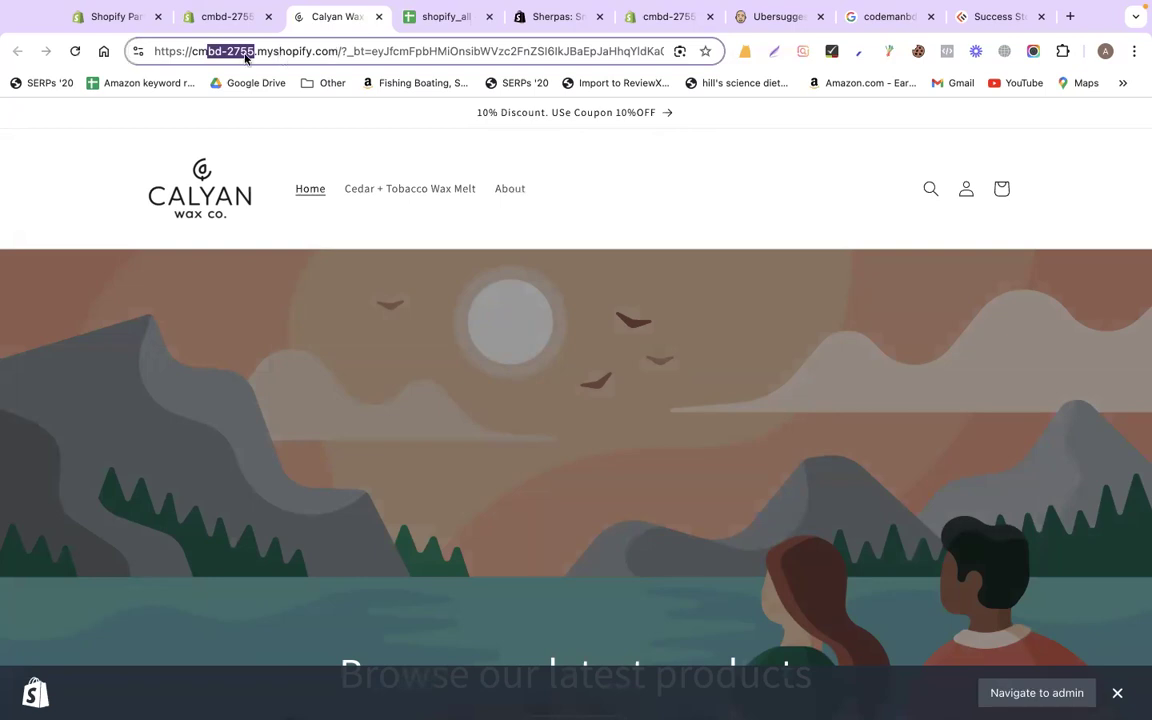
left_click(192, 55)
left_click_drag(192, 55, 113, 146)
left_click(257, 51)
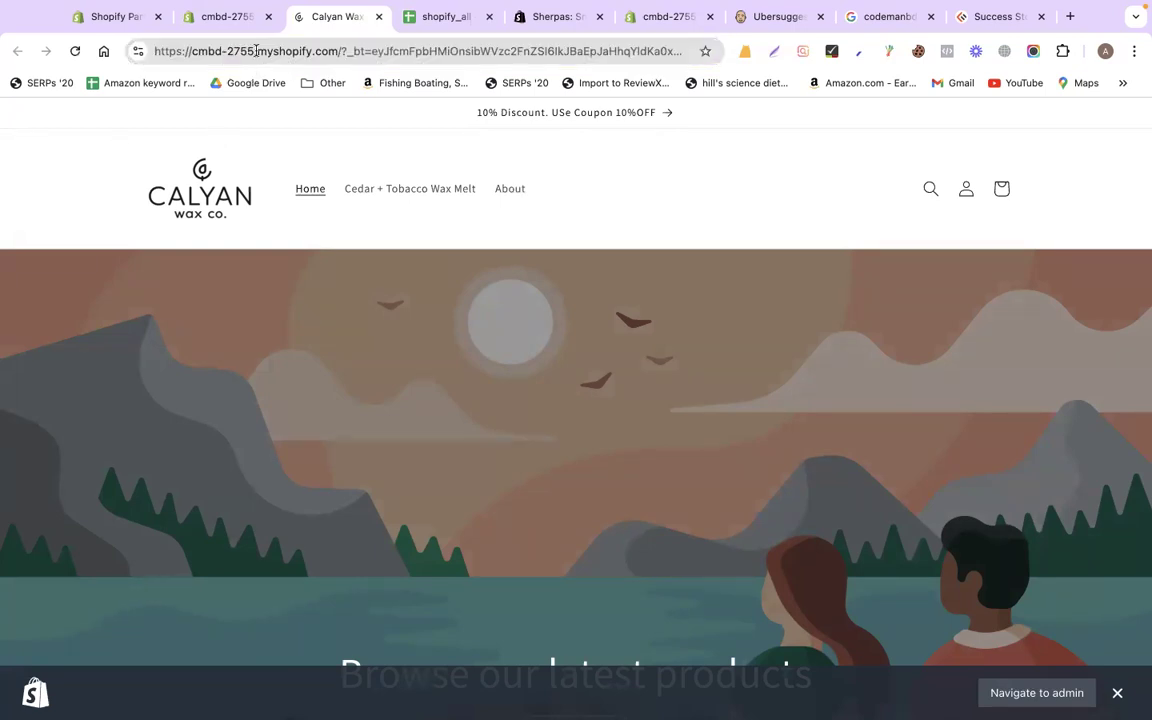
left_click(338, 56, "shift")
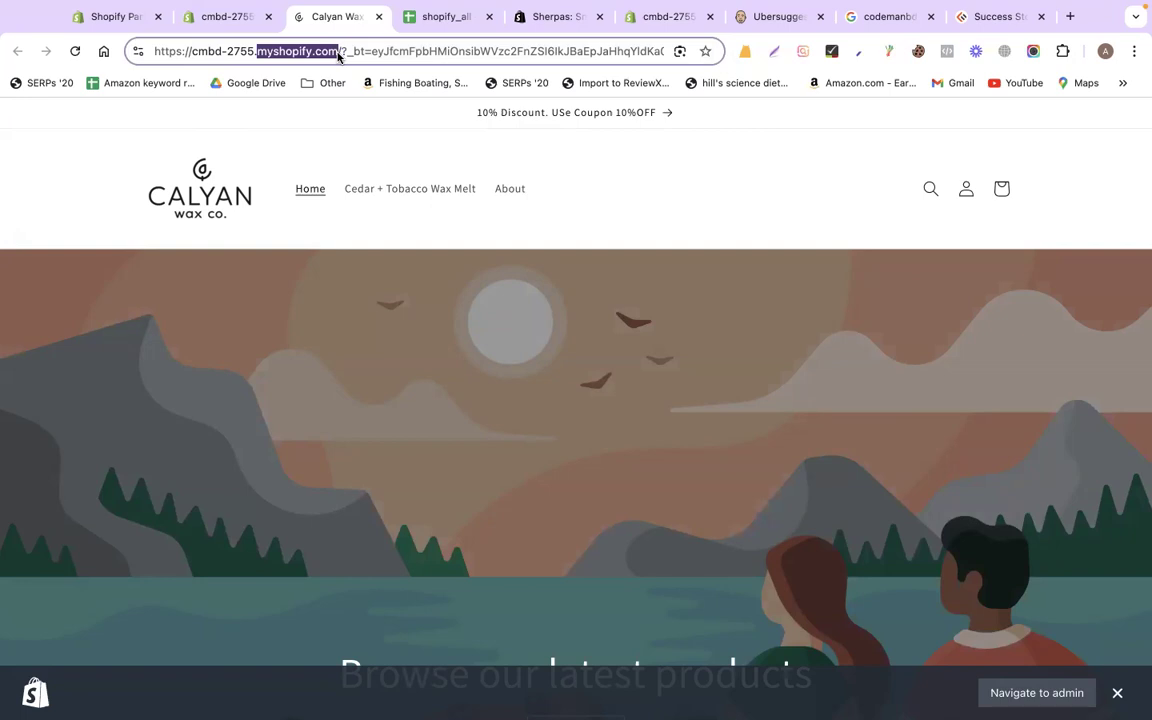
left_click(338, 56)
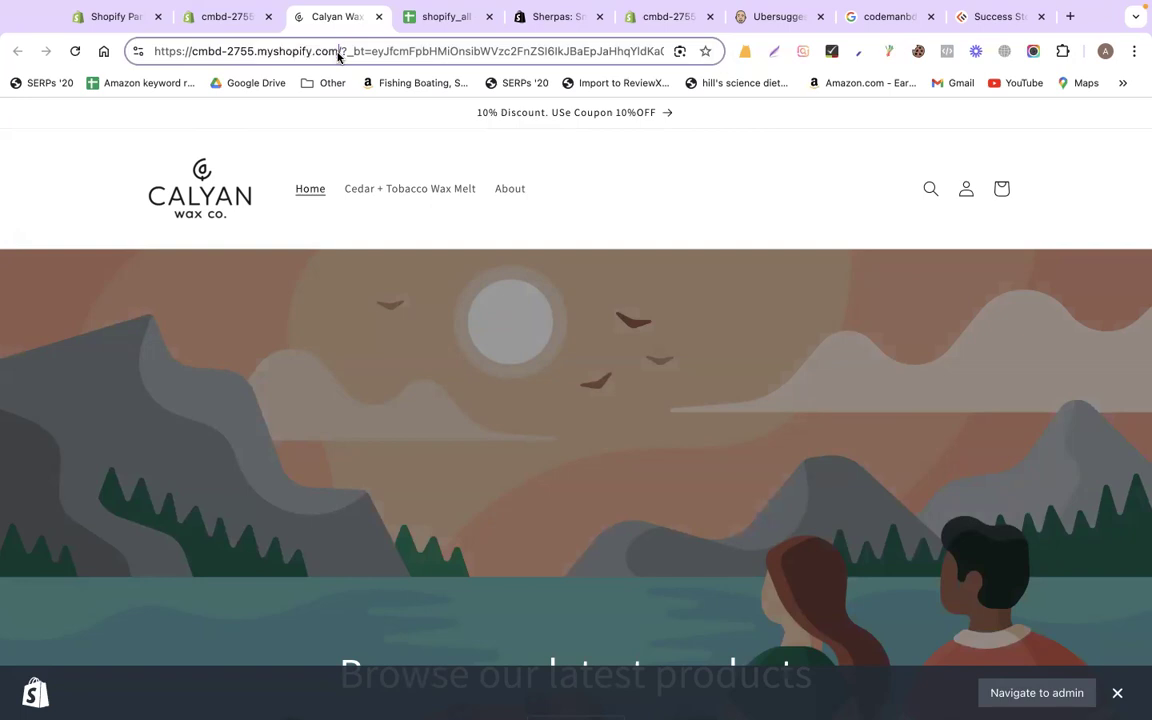
key("super+shift+Right")
key("BackSpace")
key("Return")
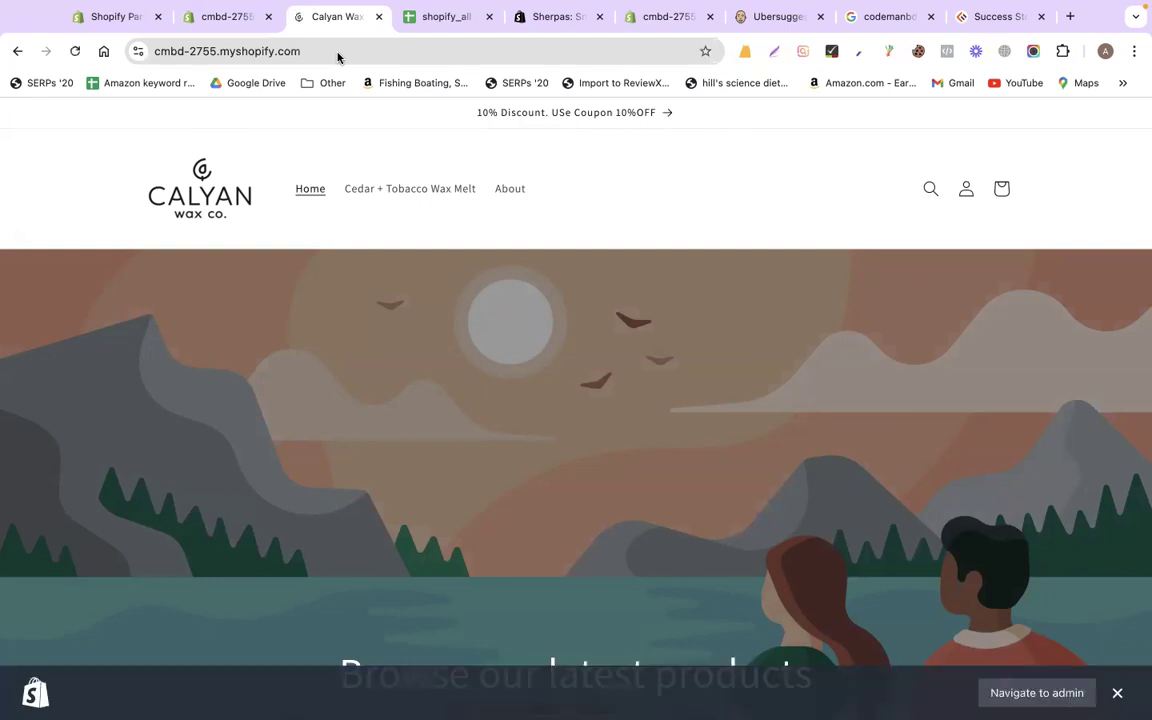
Bring up the shopify_all '30. Domain Transfer & add stuff' sheet and reload it
left_click(993, 17)
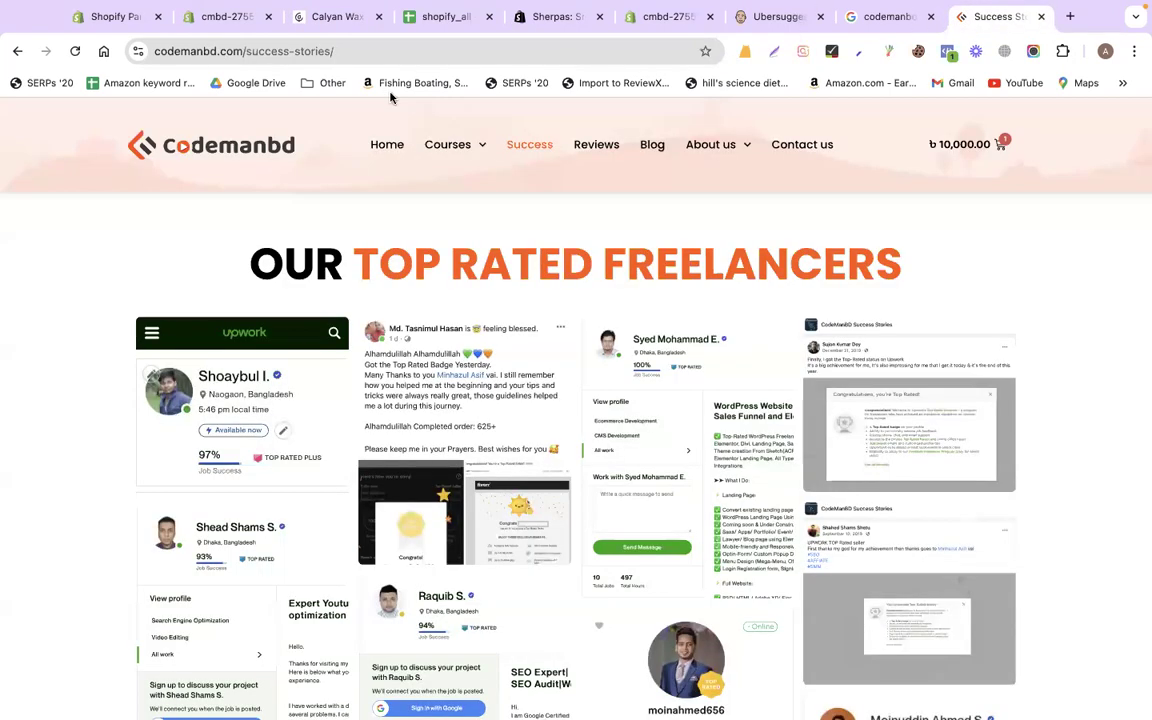
key("ctrl+l")
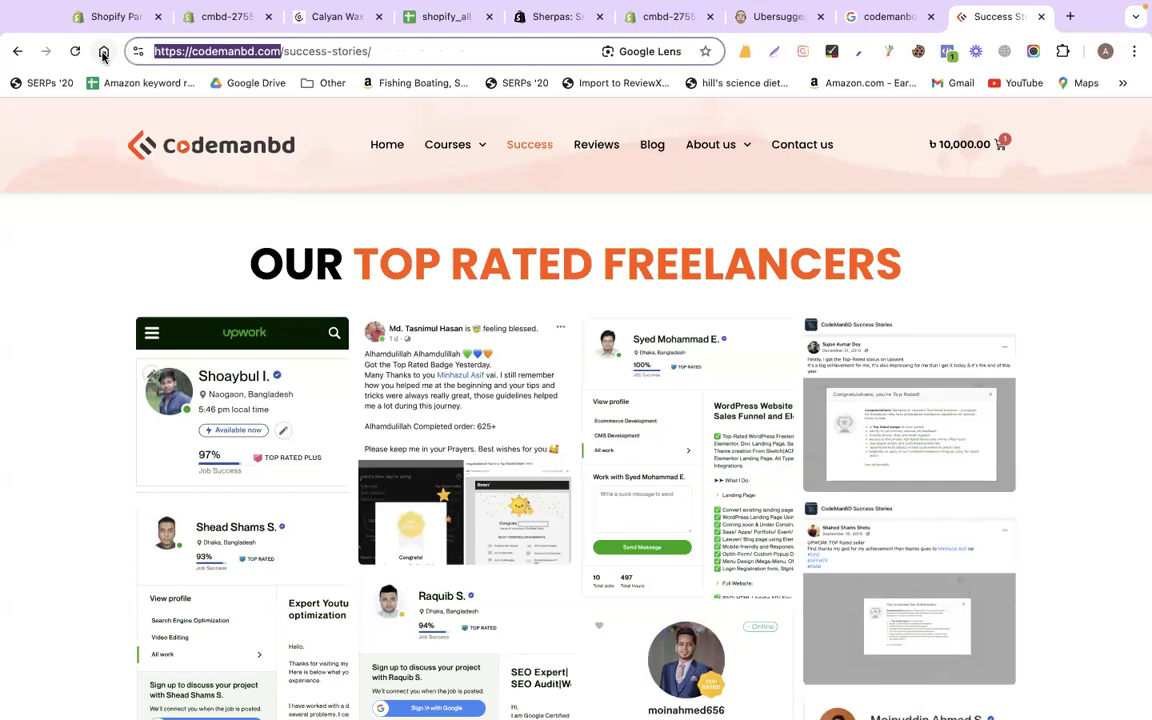
left_click(440, 17)
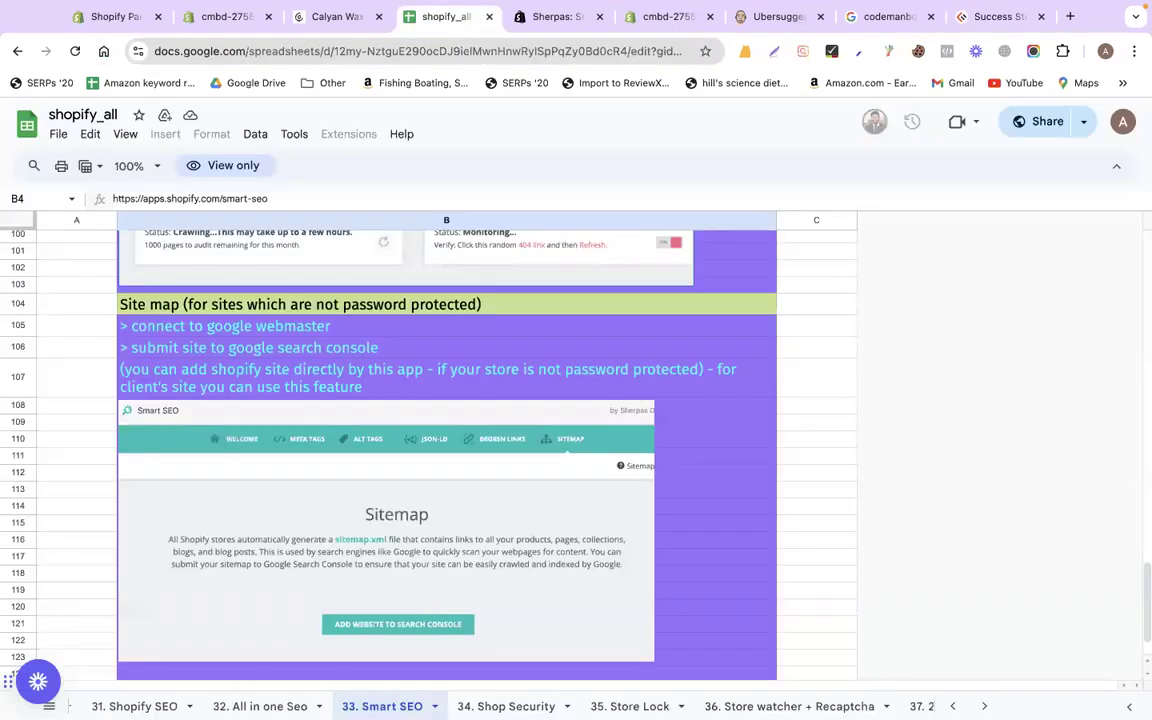
scroll(270, 706, "left", 1)
scroll(270, 706, "left", 5)
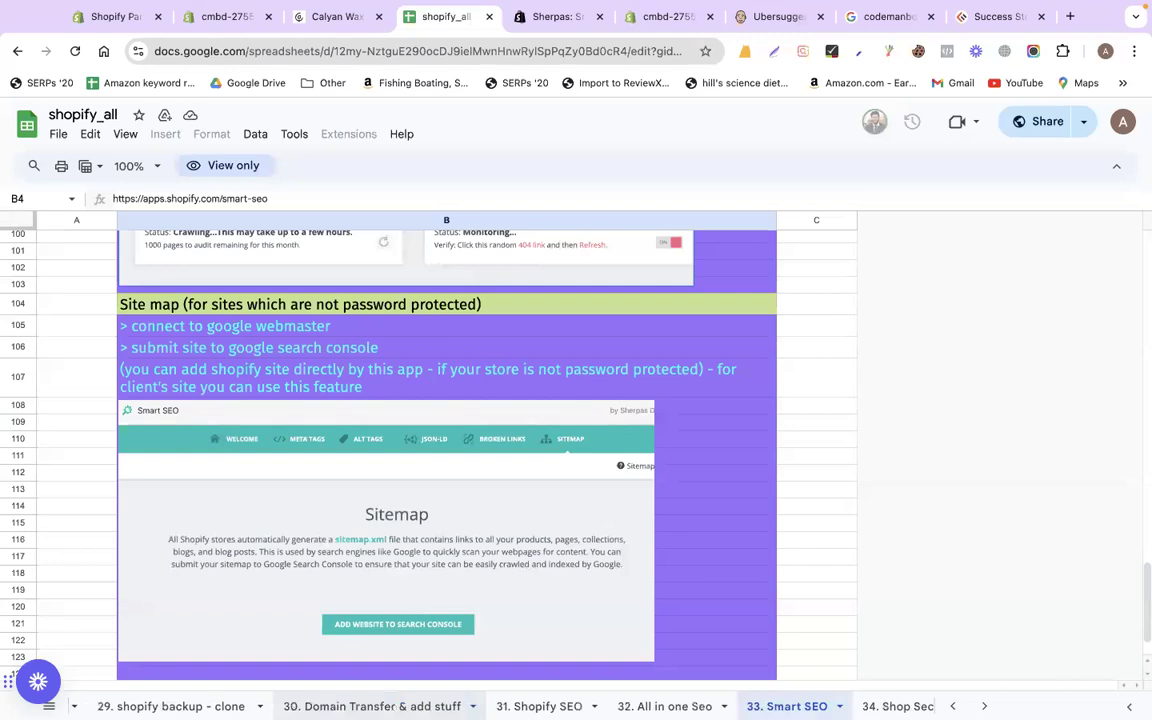
scroll(391, 705, "left", 1)
left_click(391, 705)
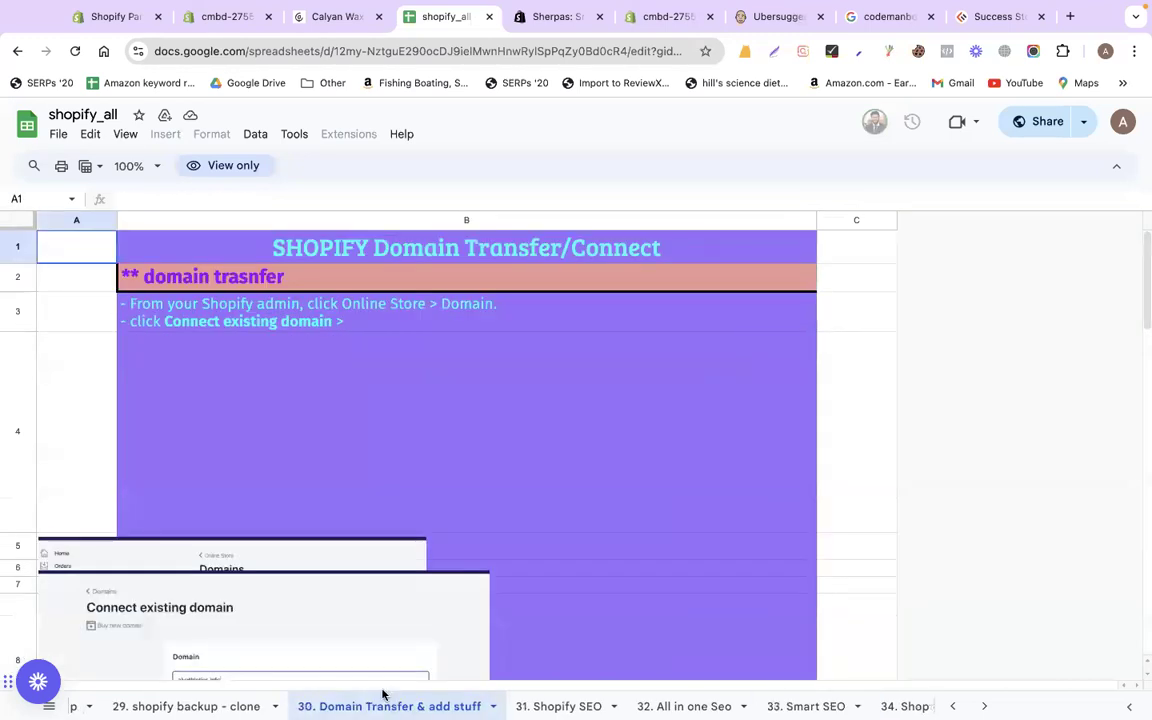
left_click(76, 56)
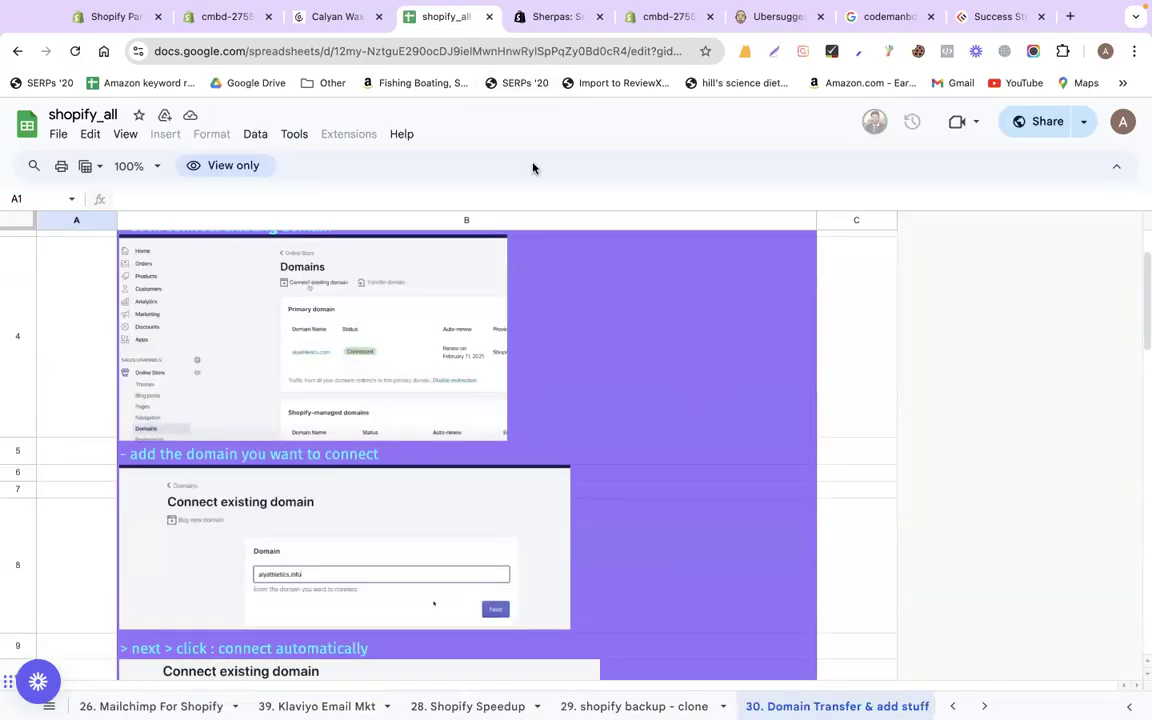
Save the wax melt product's pending changes, then go to Settings > Domains
left_click(238, 16)
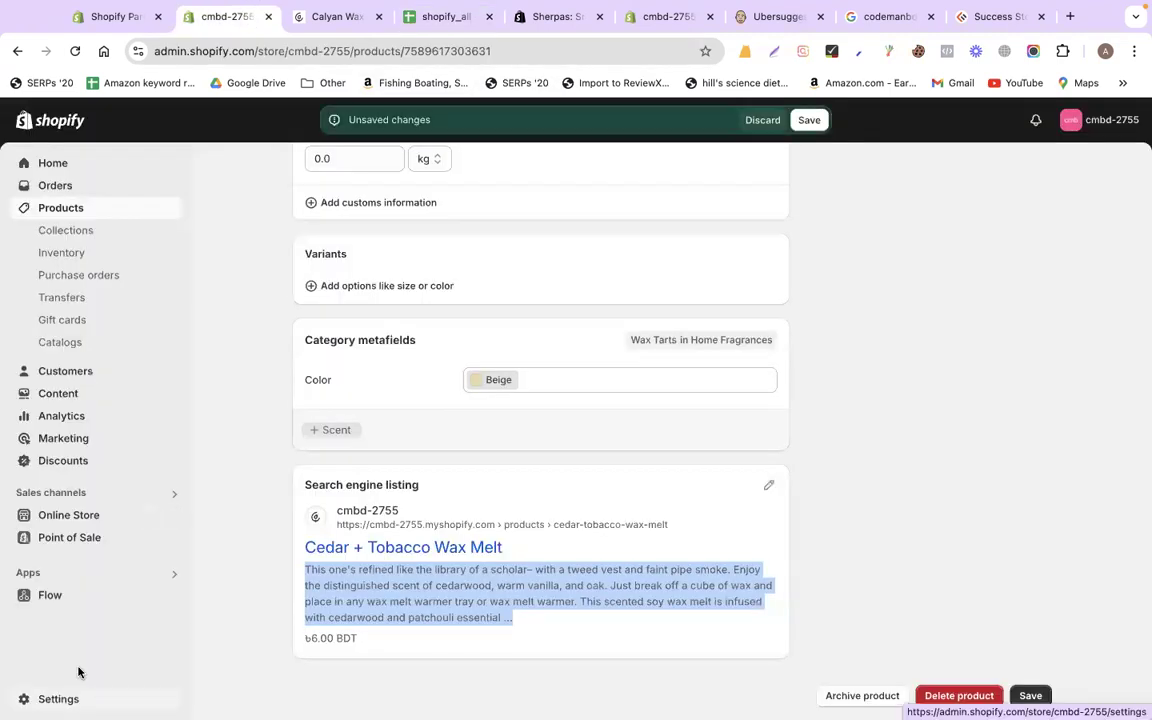
left_click(809, 120)
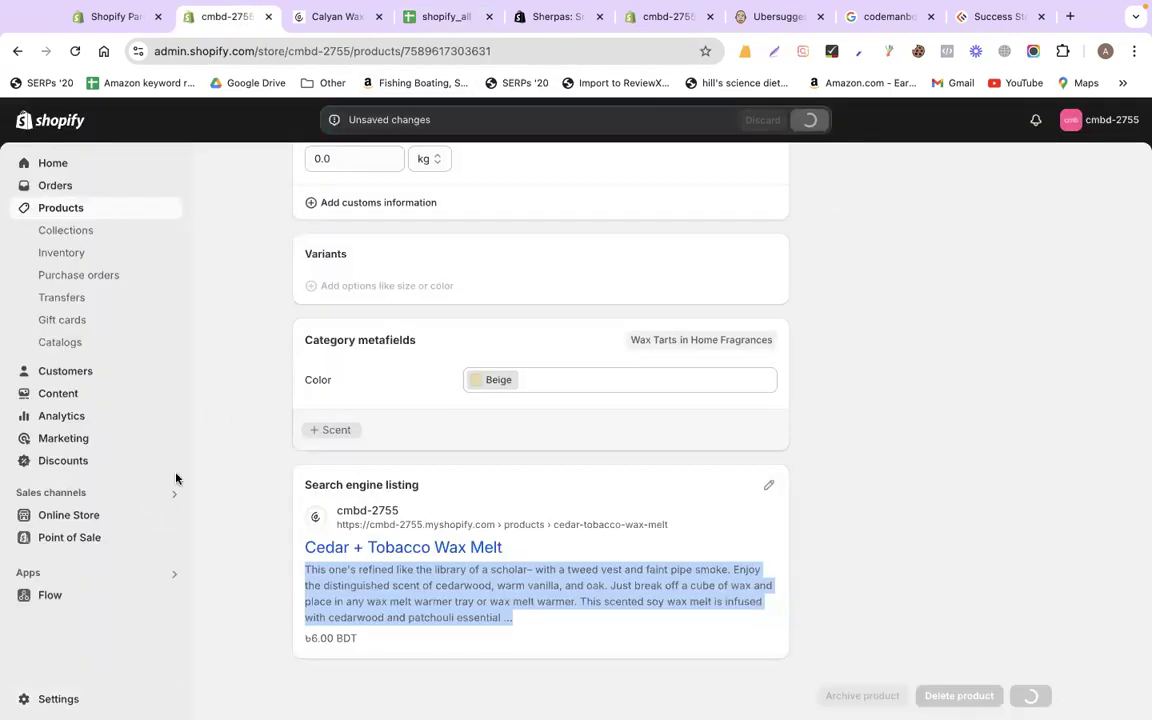
left_click(53, 700)
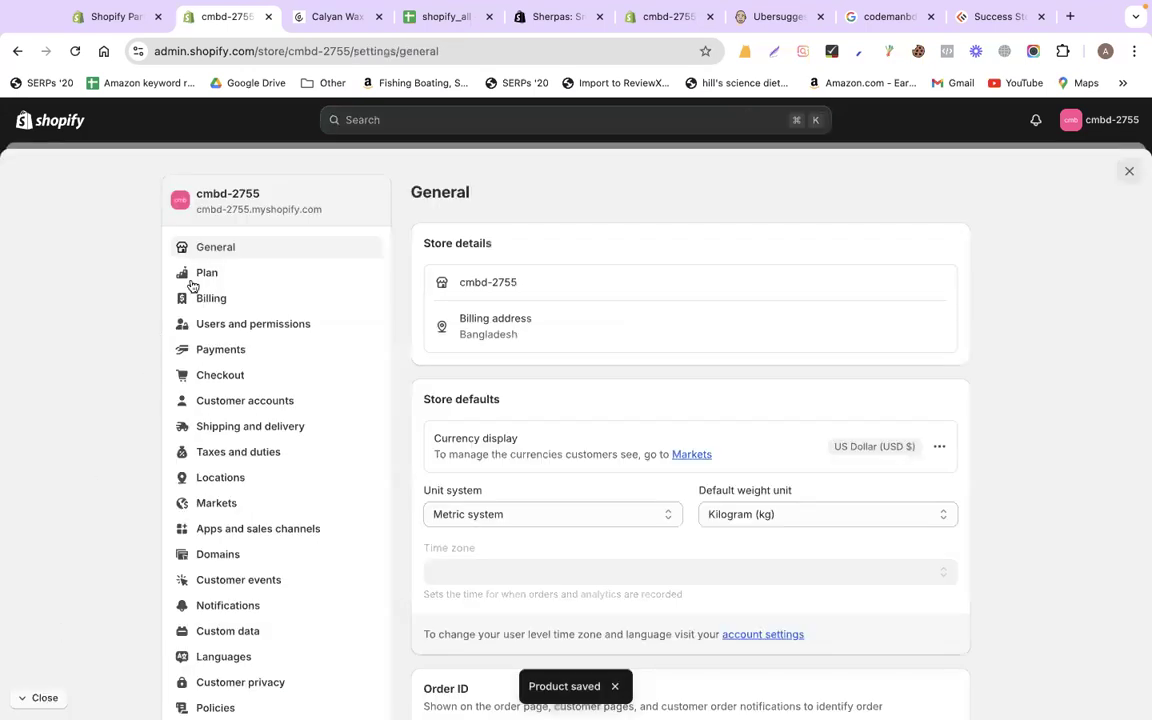
left_click(224, 561)
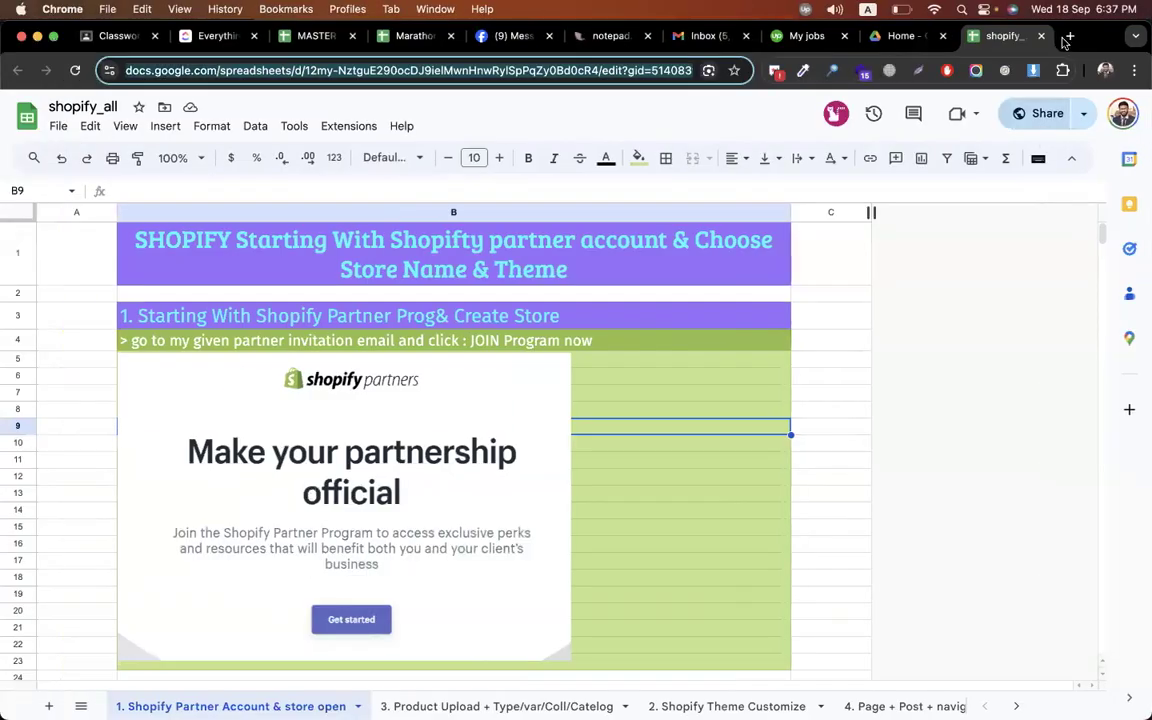
Google 'best domain provider' in a new tab and scroll through the listed registrars
left_click(1069, 37)
type("best ")
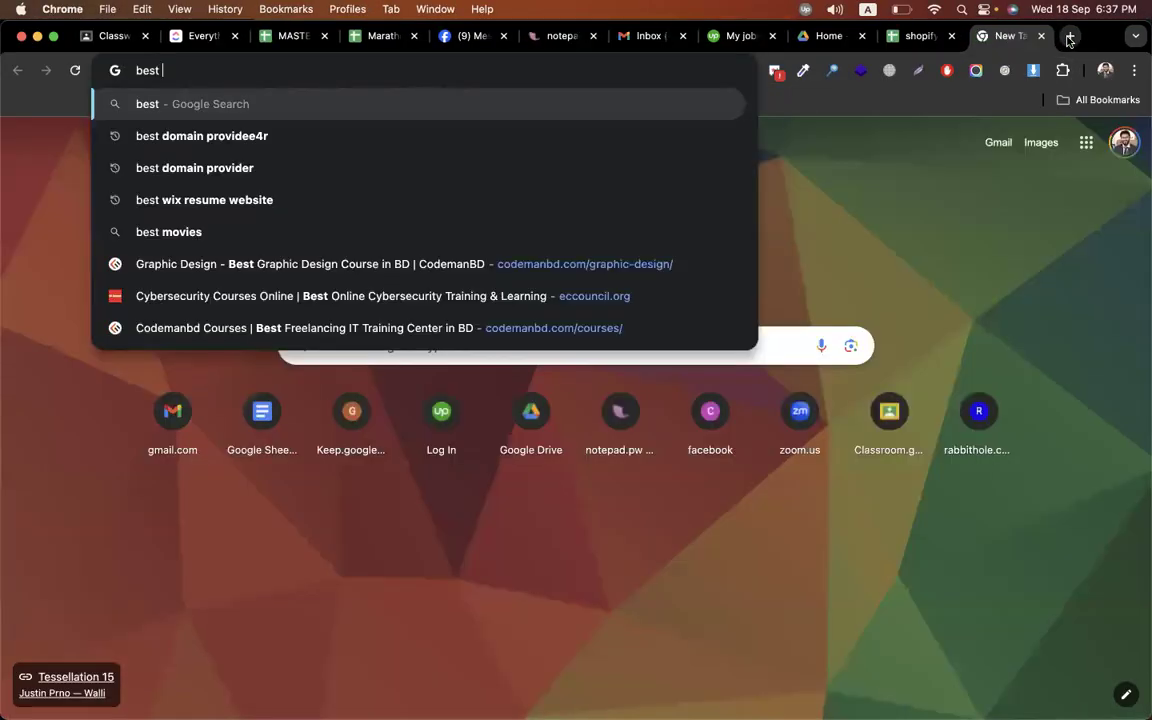
type("domain pro")
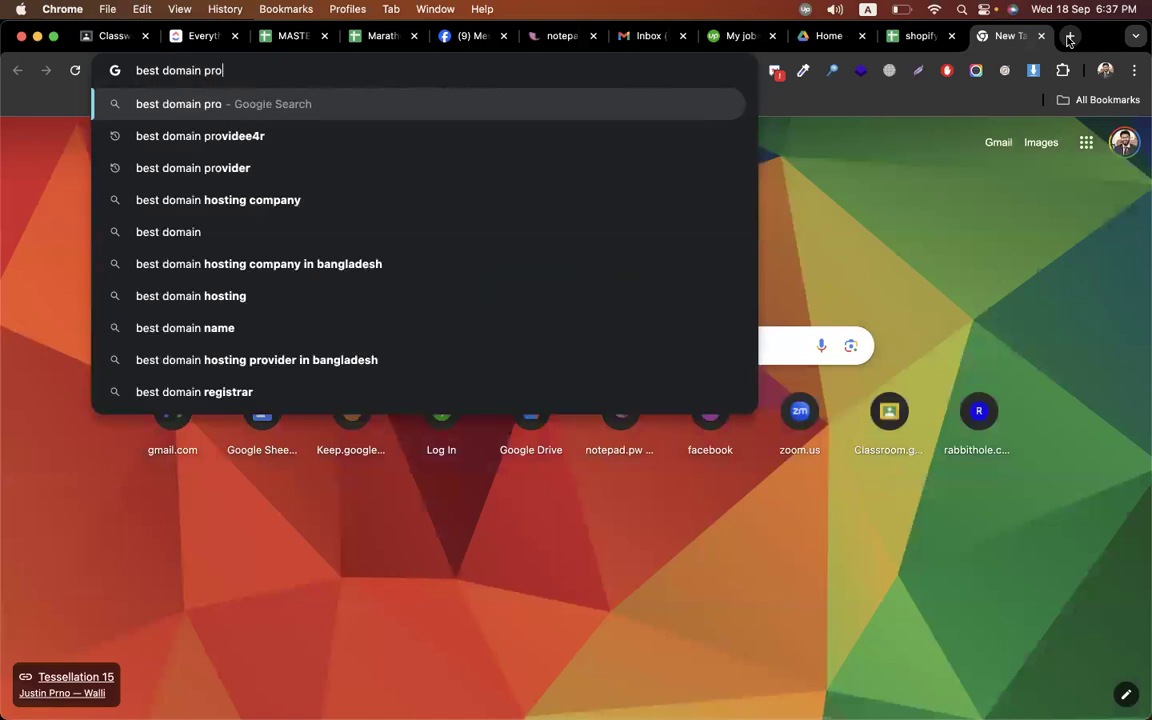
key("Down")
key("Return")
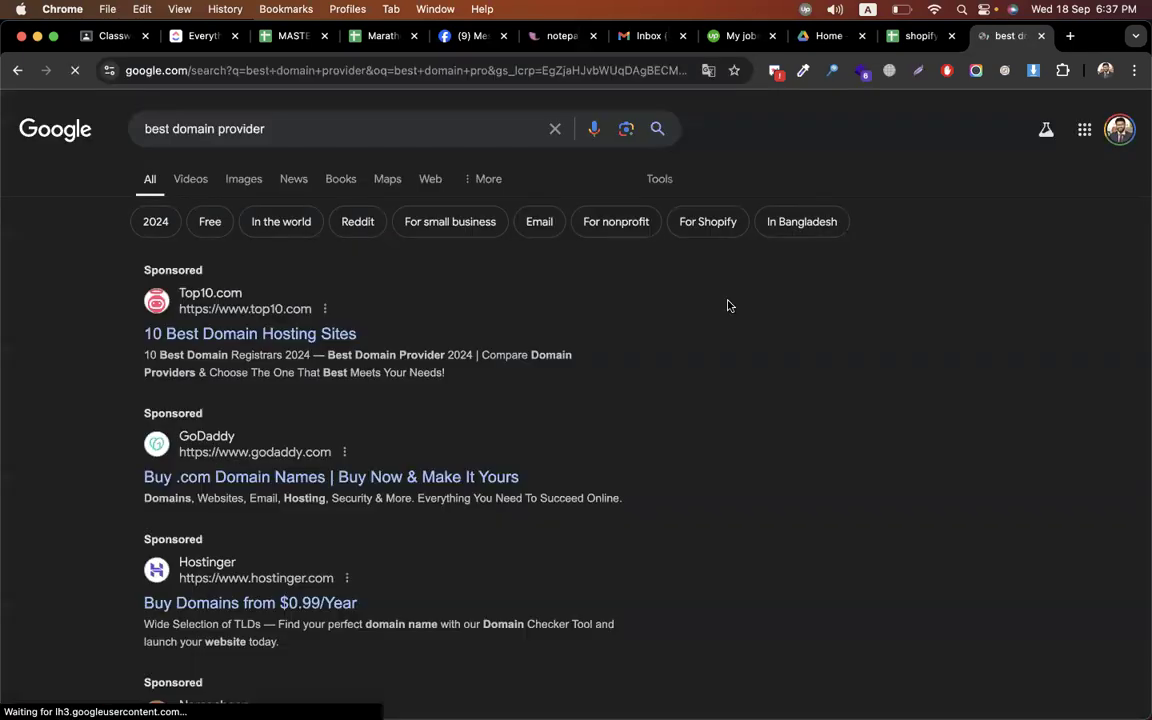
scroll(690, 290, "down", 3)
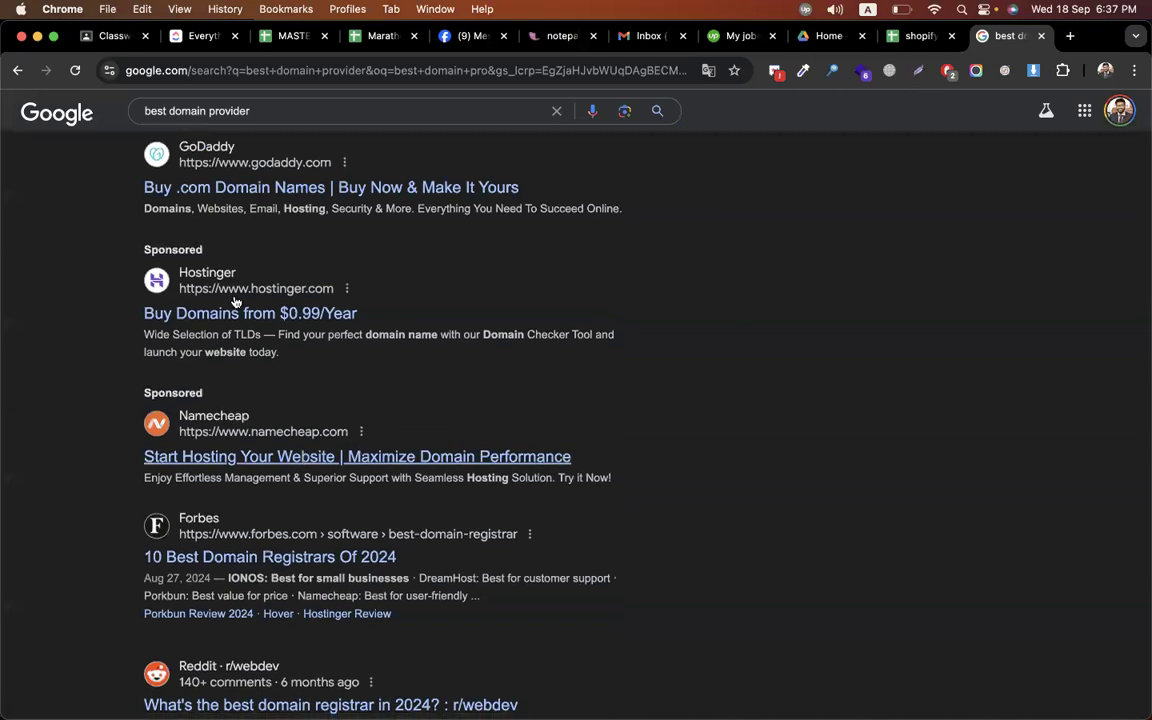
scroll(400, 350, "down", 2)
scroll(545, 396, "down", 6)
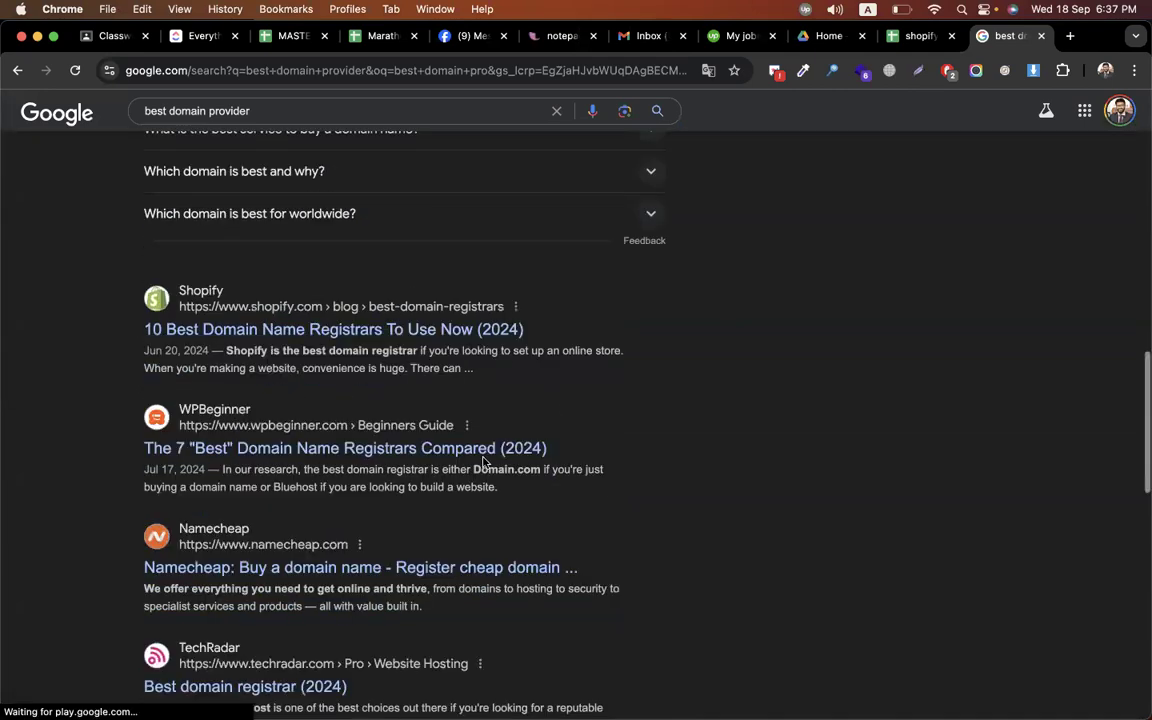
scroll(485, 460, "down", 2)
scroll(255, 496, "down", 2)
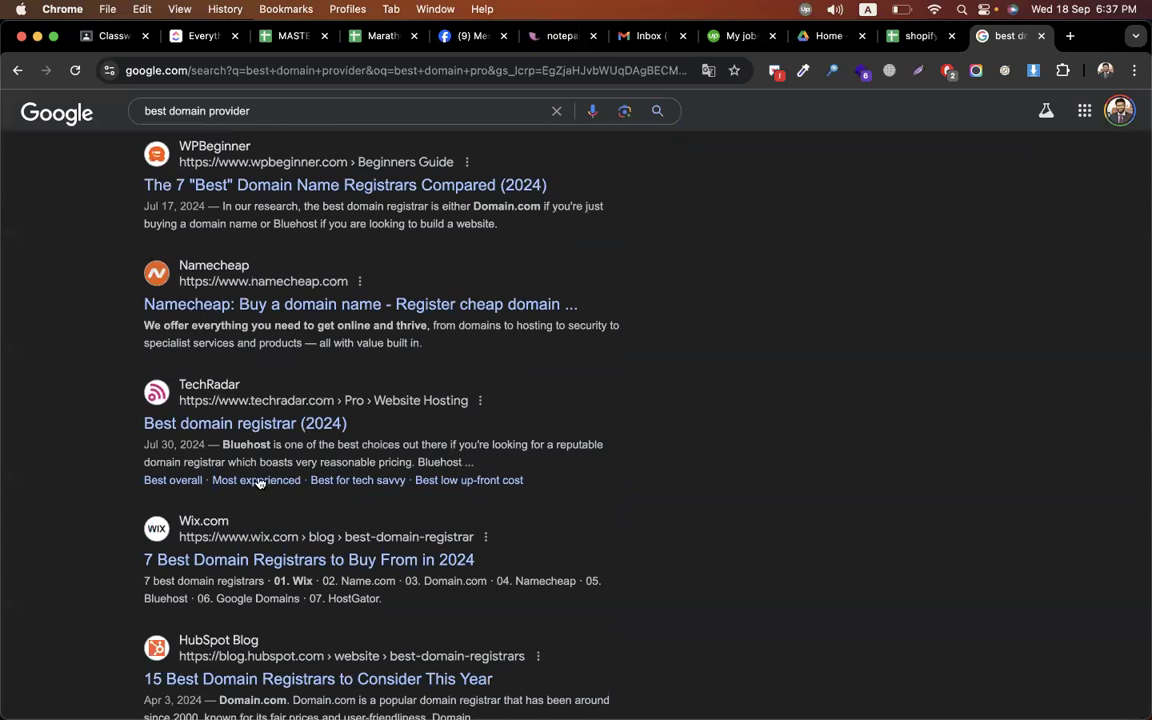
scroll(258, 483, "down", 2)
scroll(687, 376, "down", 2)
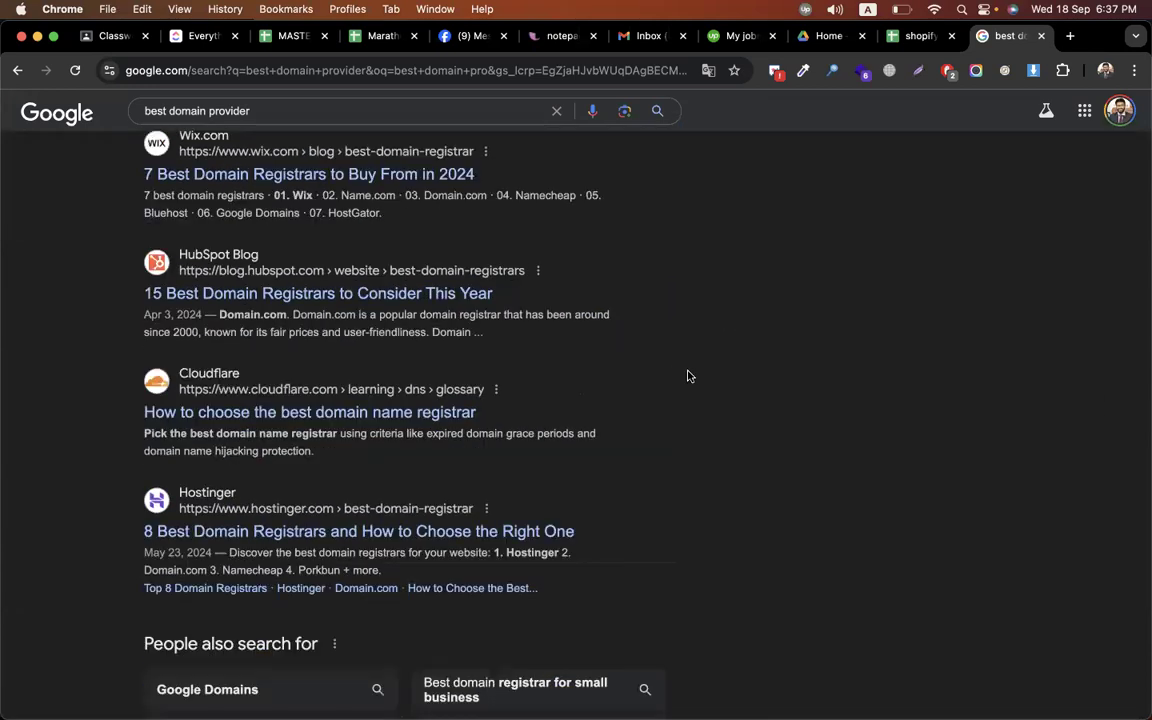
scroll(687, 376, "down", 3)
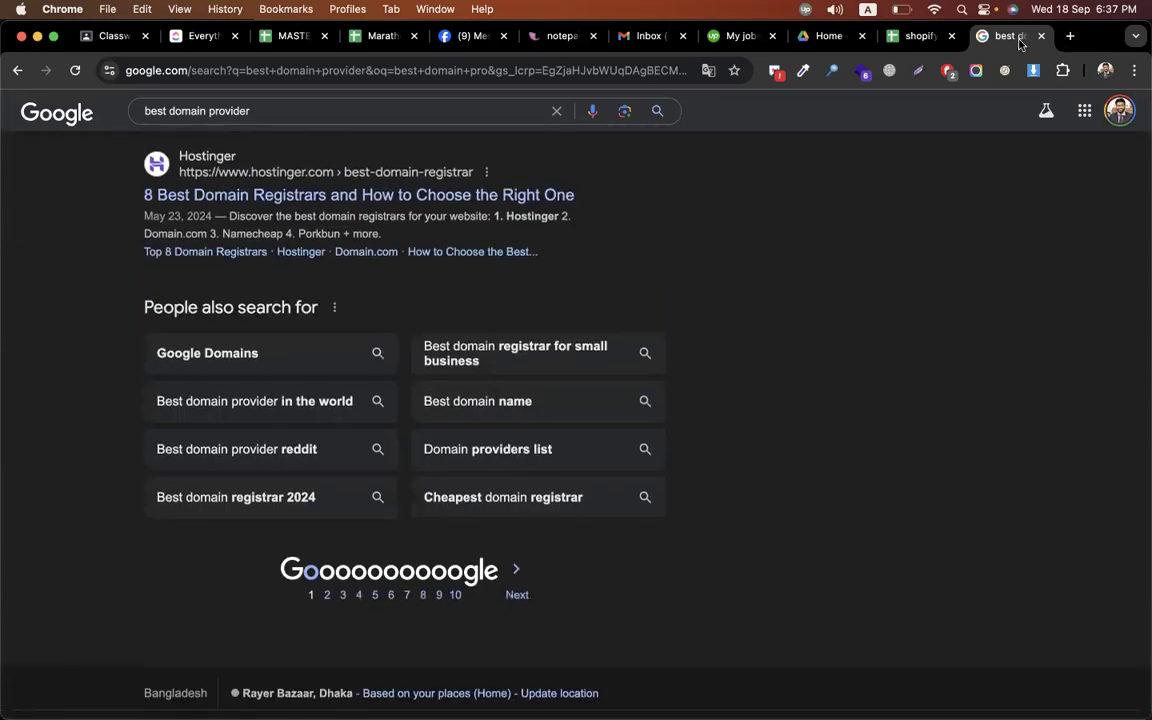
Go to the Hostinger homepage at hostinger.com
left_click(477, 72)
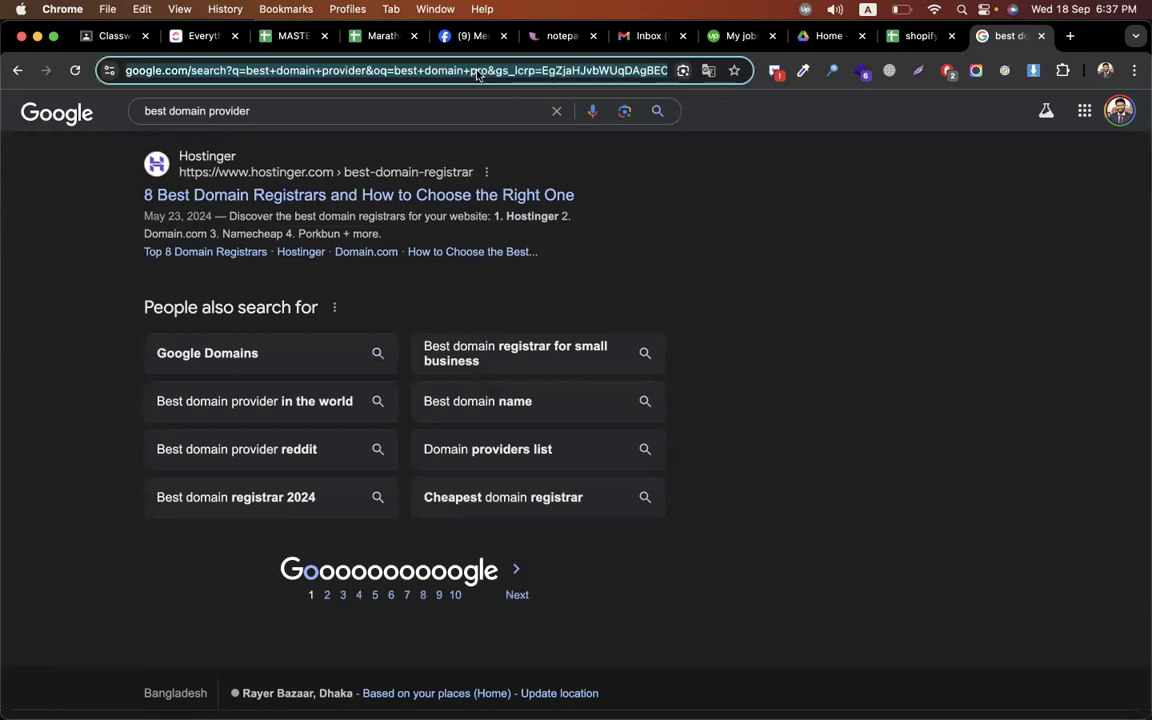
type("host")
key("Return")
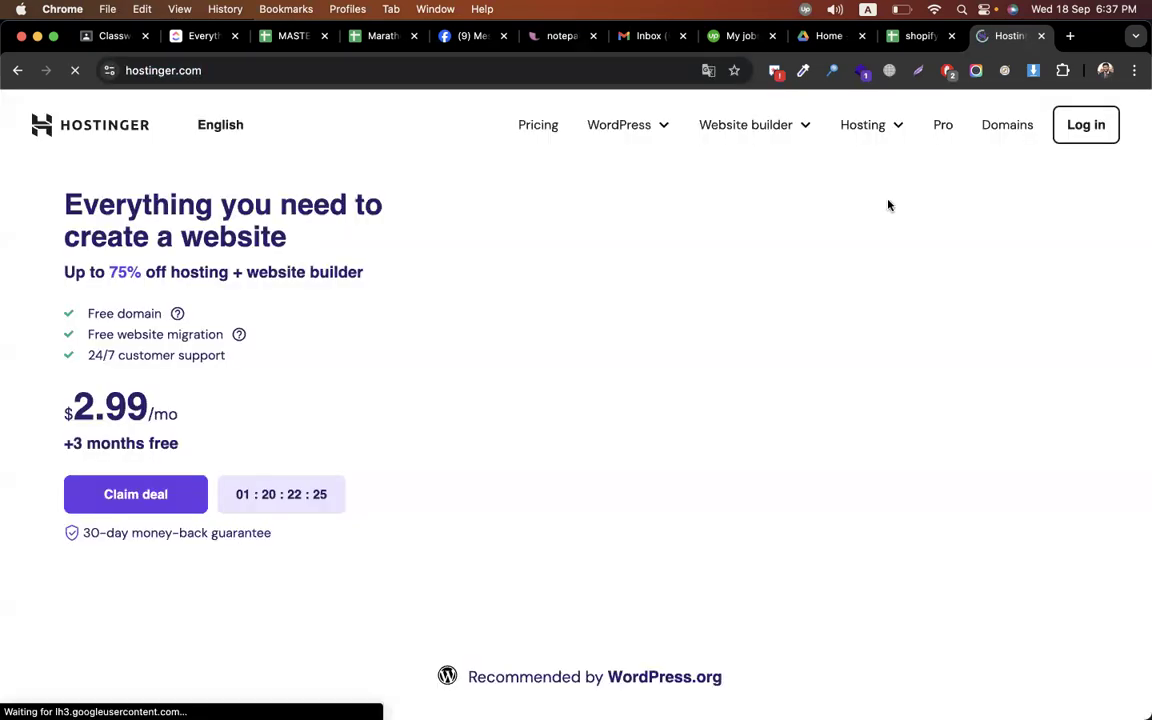
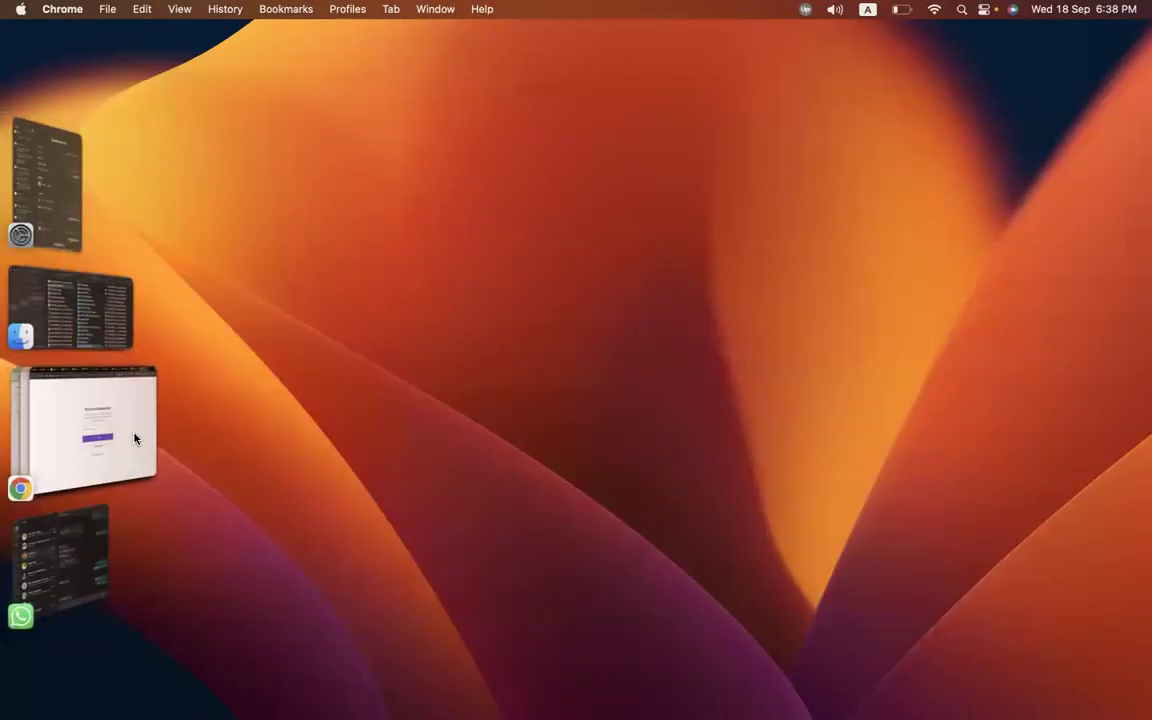
Load mail.google.com in a new tab beside the Hostinger two-factor login page
left_click(134, 437)
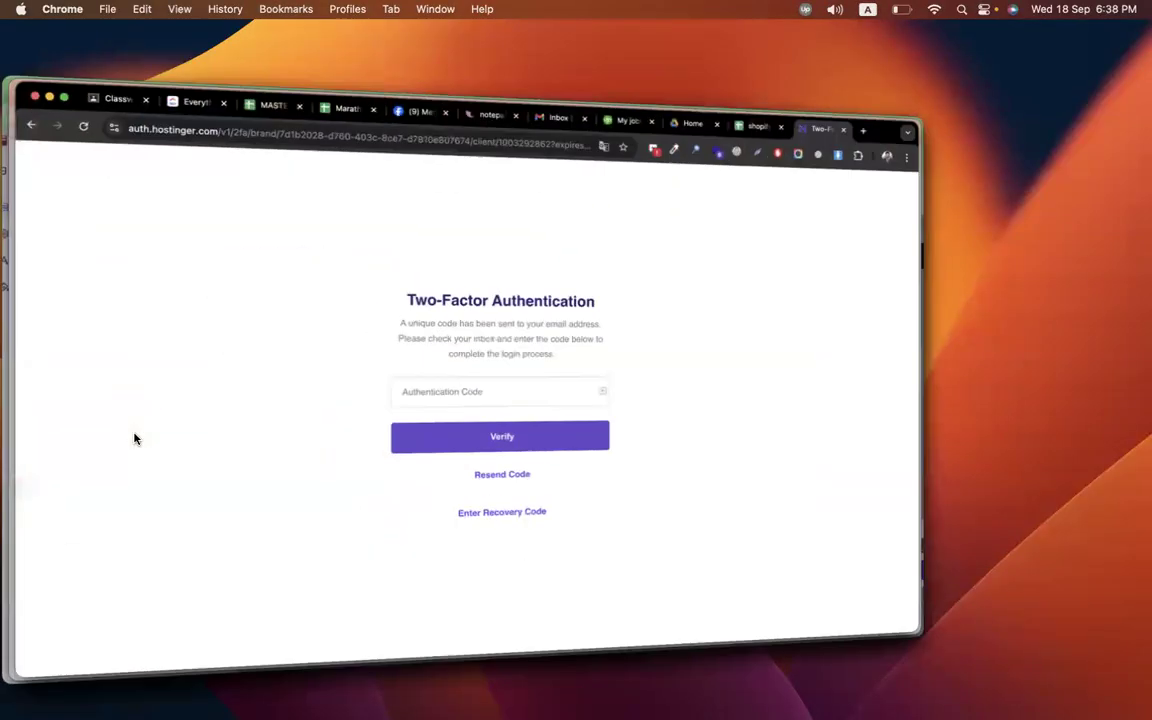
left_click(1068, 38)
type("mail.google.com")
key("Return")
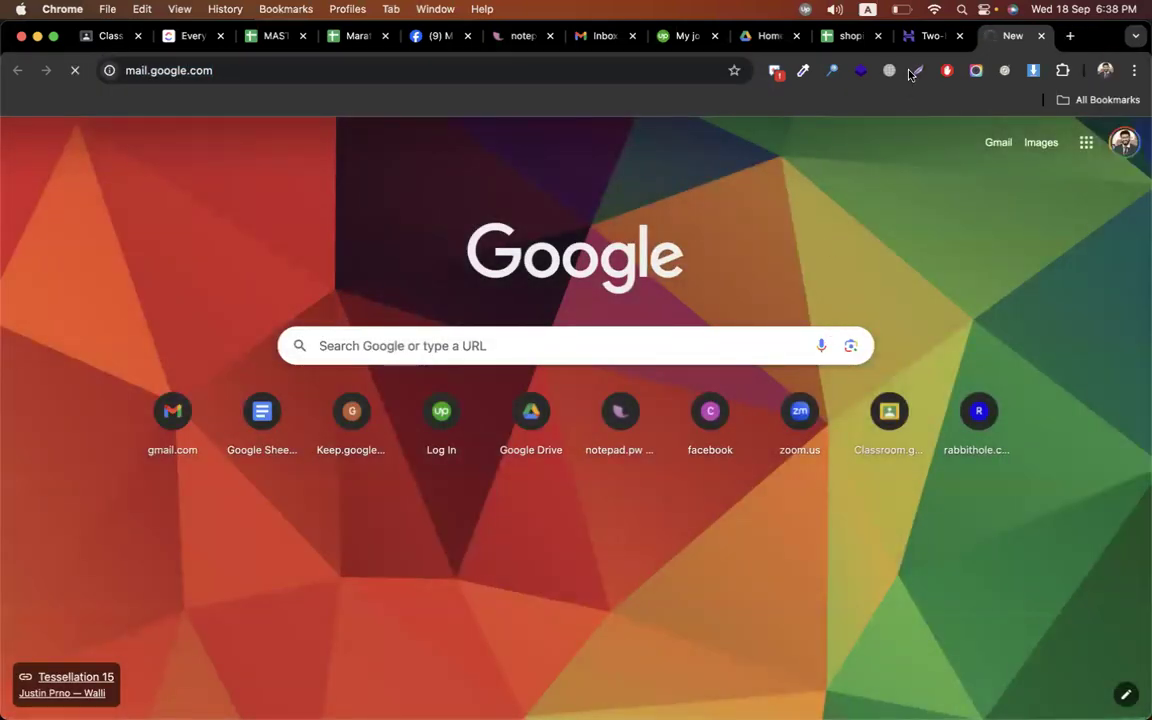
left_click(912, 42)
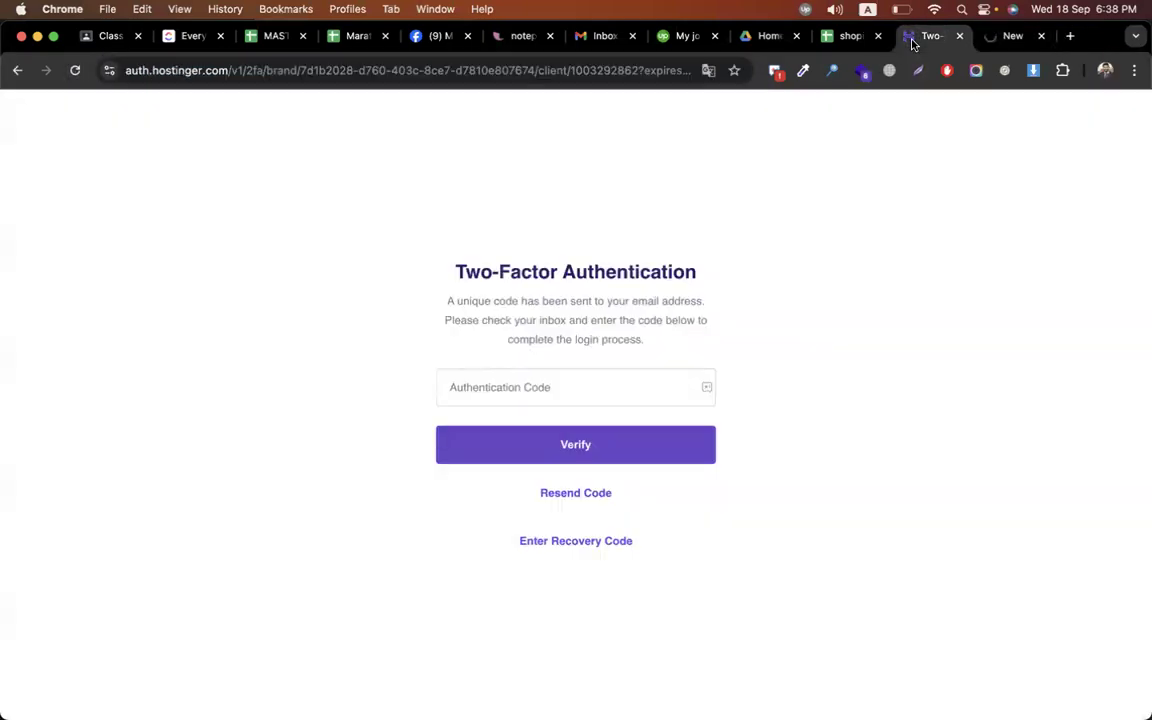
left_click(993, 41)
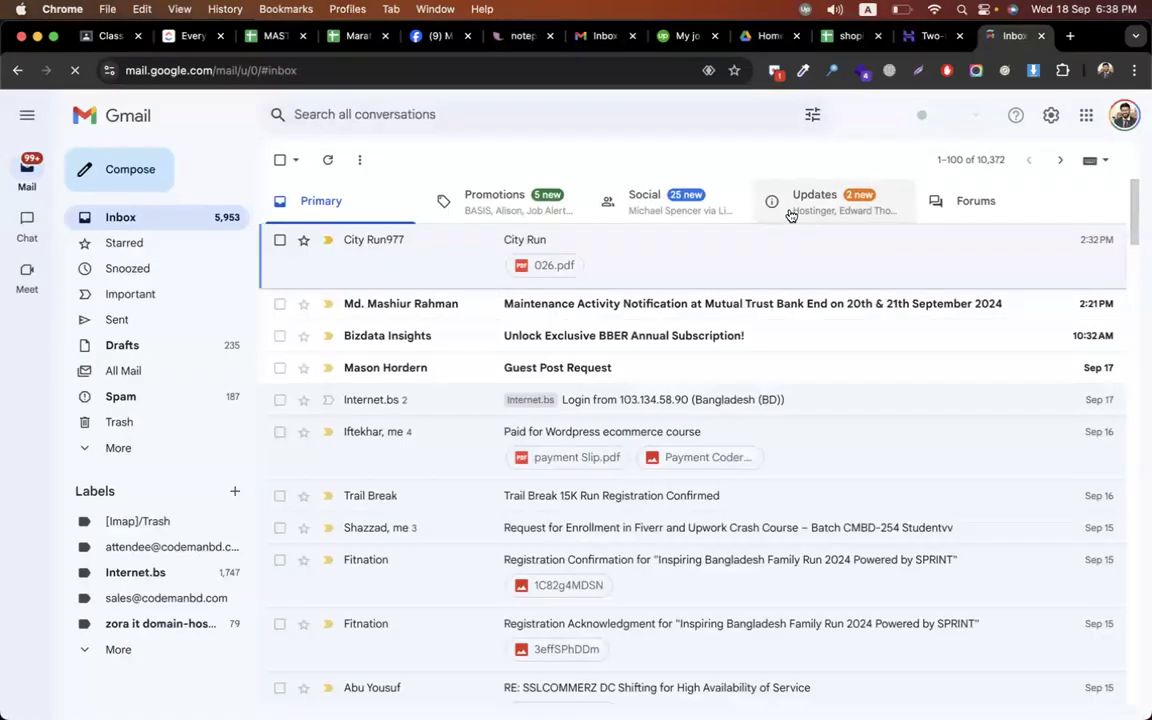
Open Hostinger's 'Your login verification code' email under Updates, then focus the code field
left_click(790, 212)
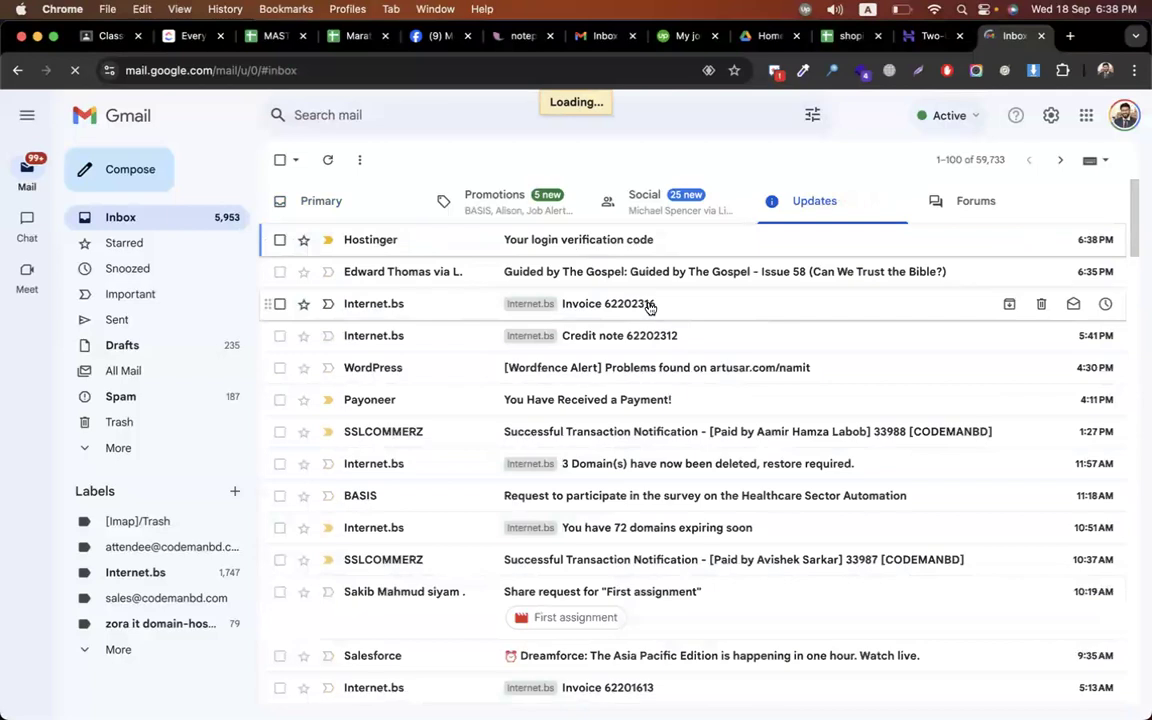
left_click(605, 243)
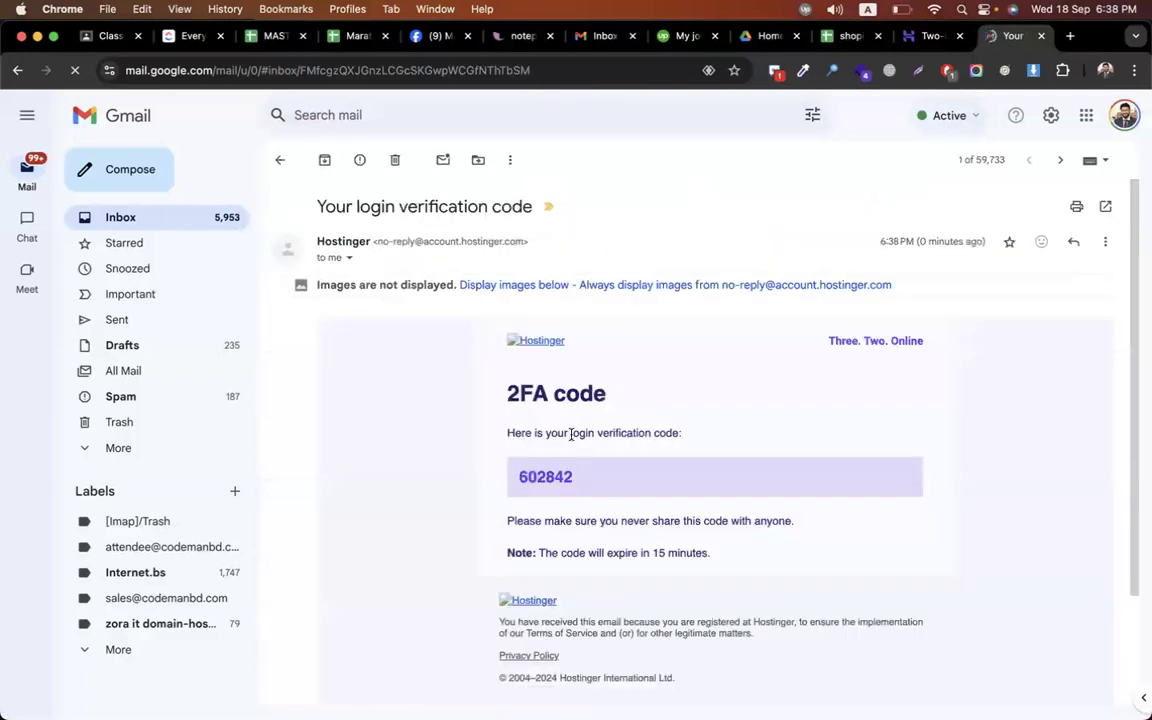
left_click(928, 36)
left_click(494, 372)
Paste the verification code to log in, then open Domains > Domain portfolio
key("super+v")
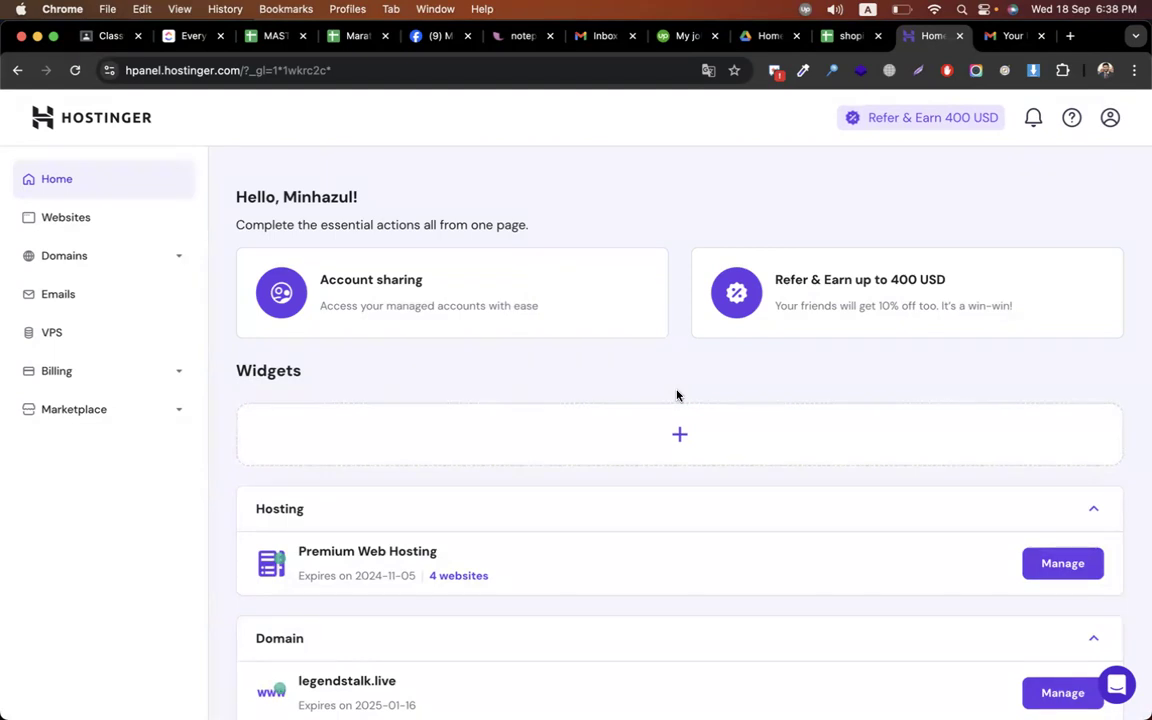
left_click(66, 262)
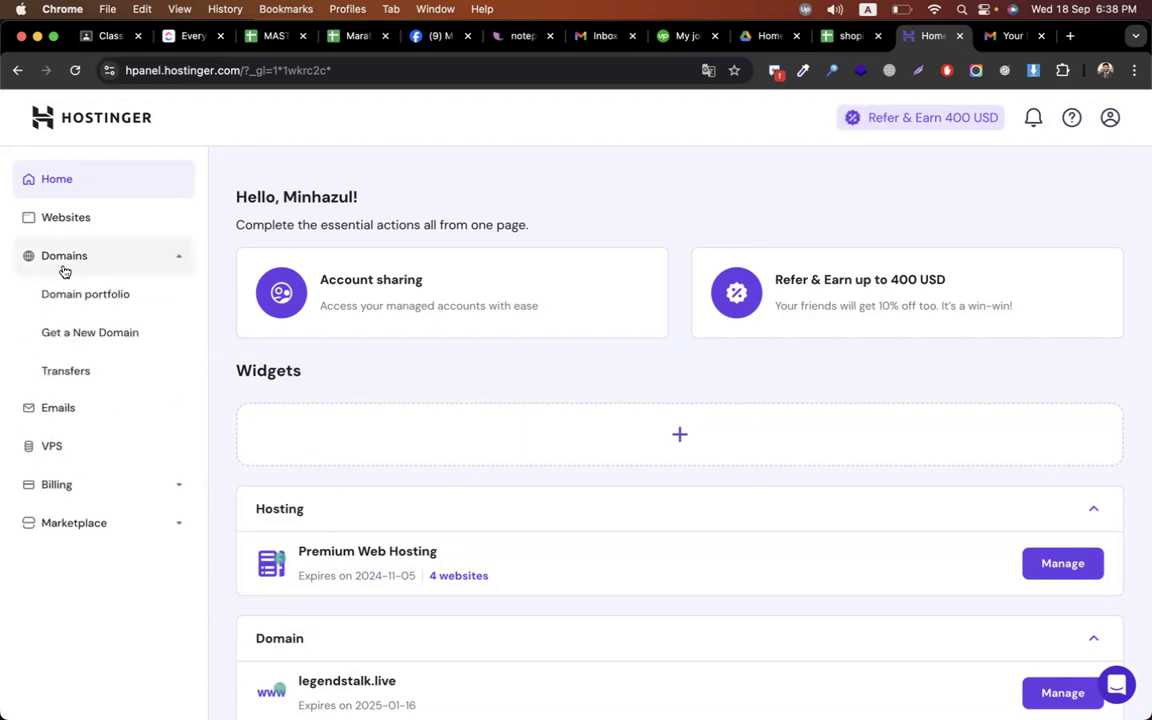
left_click(80, 266)
left_click(78, 266)
left_click(82, 295)
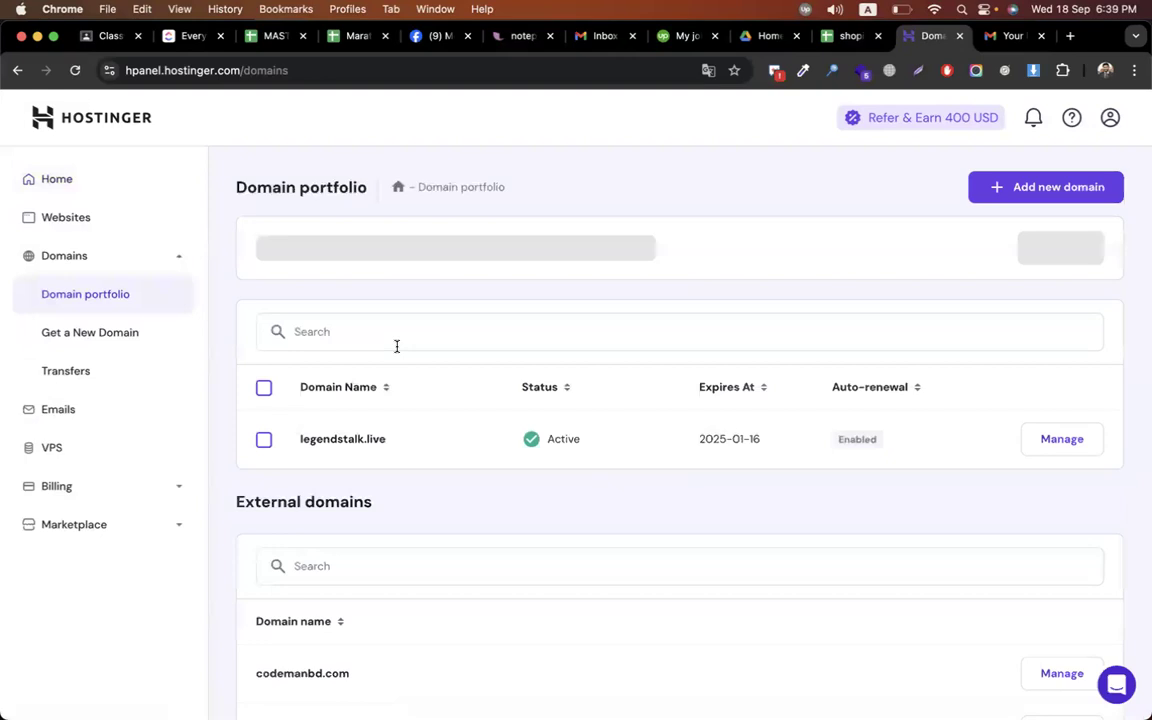
Open the legendstalk.live domain overview and select its domain name
left_click(336, 442)
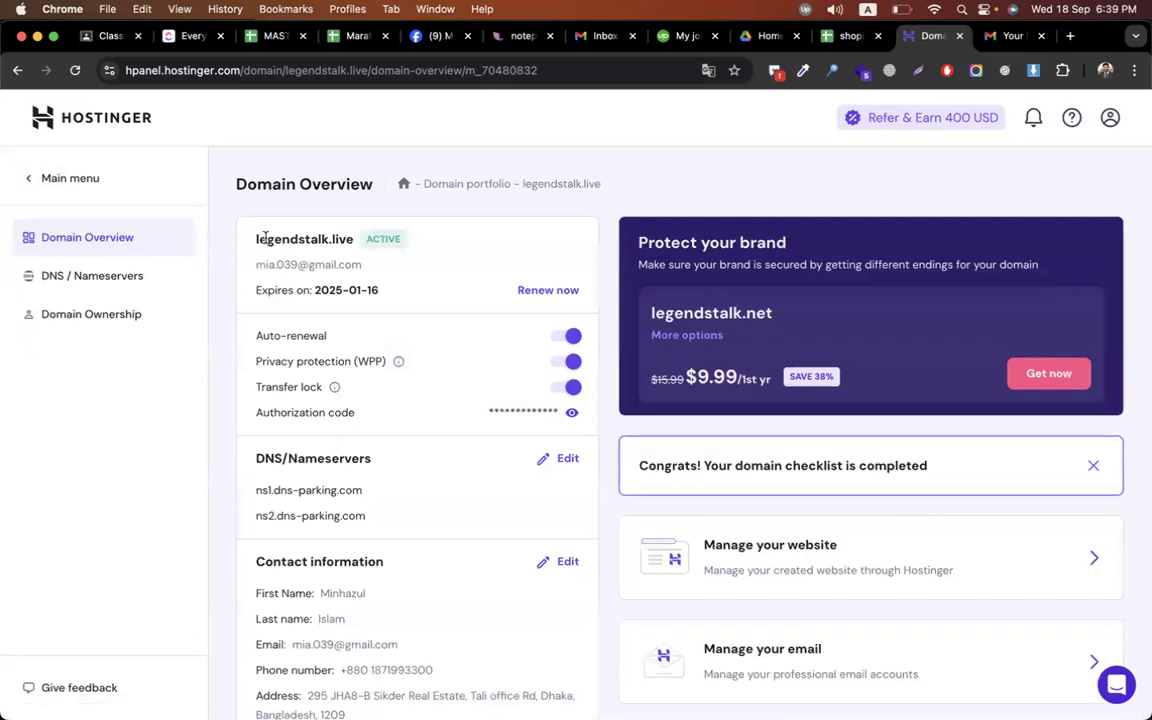
left_click_drag(252, 239, 365, 240)
left_click(340, 239)
left_click_drag(255, 239, 355, 242)
key("super+c")
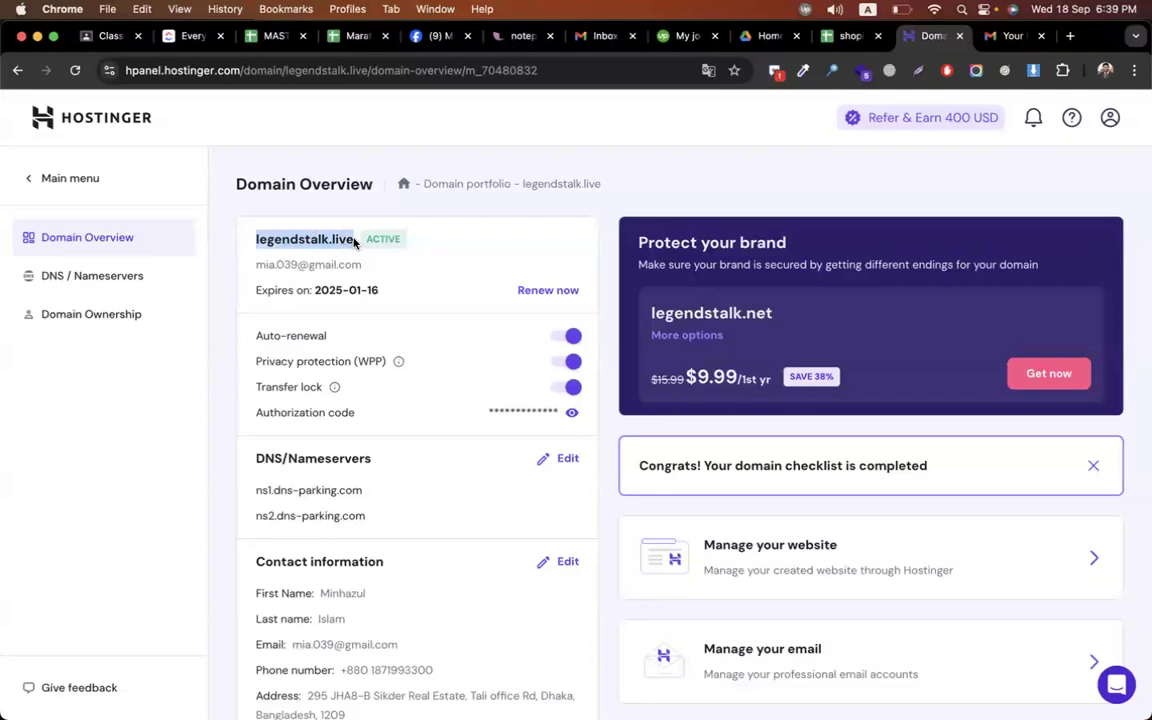
key("ctrl+Right")
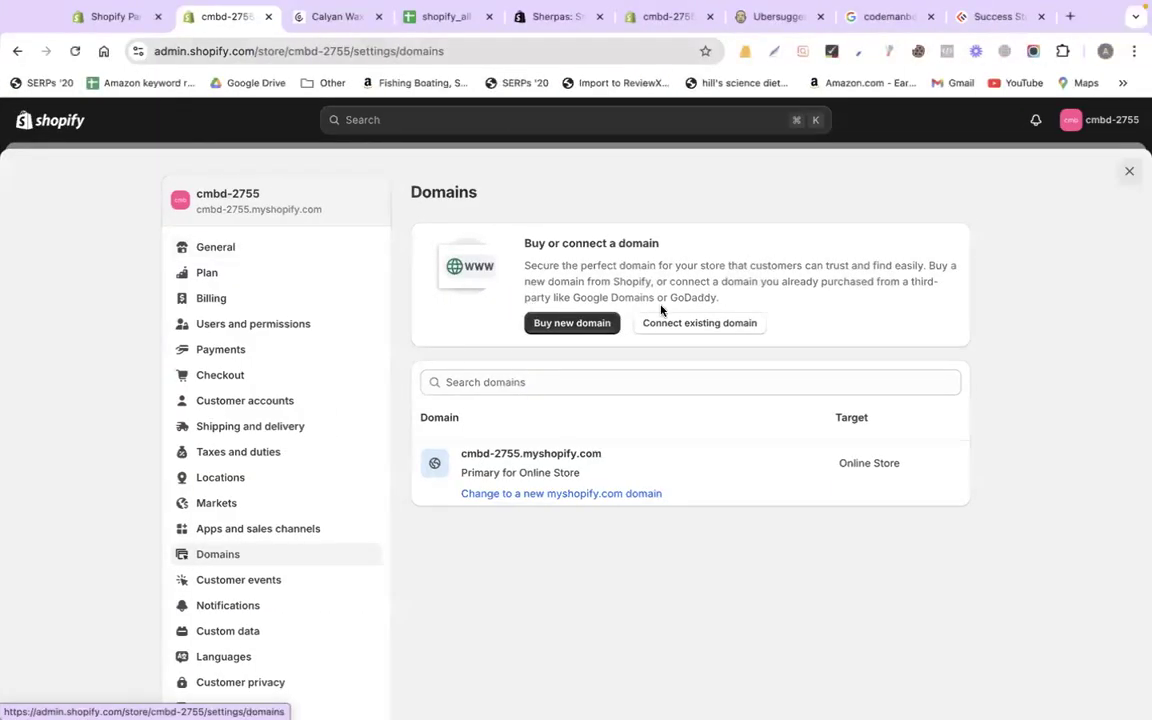
Connect legendstalk.live as an existing domain and verify, revealing the required A and CNAME records
left_click(733, 329)
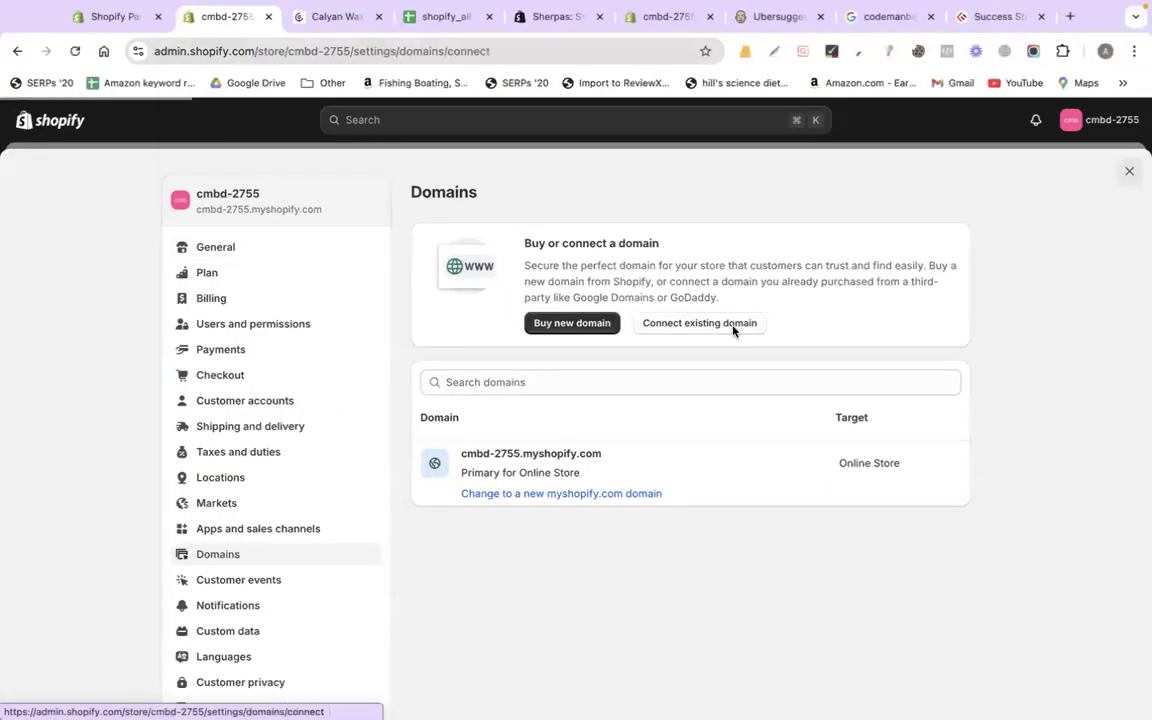
key("super+v")
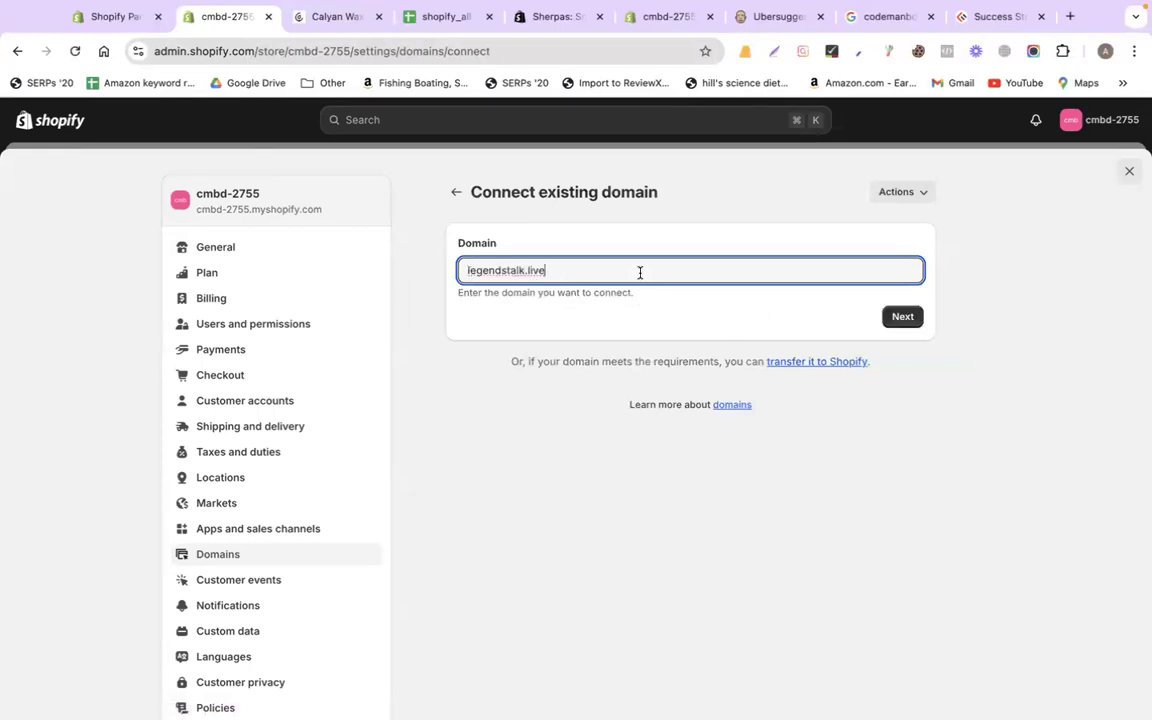
left_click(893, 324)
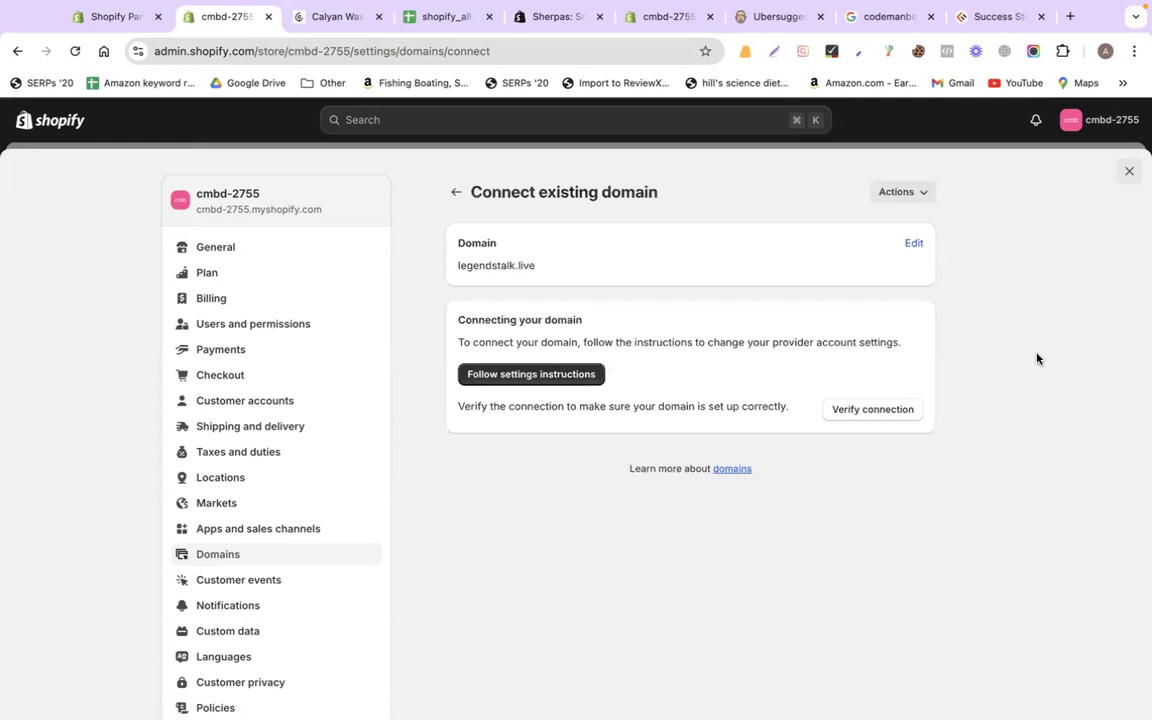
left_click(900, 409)
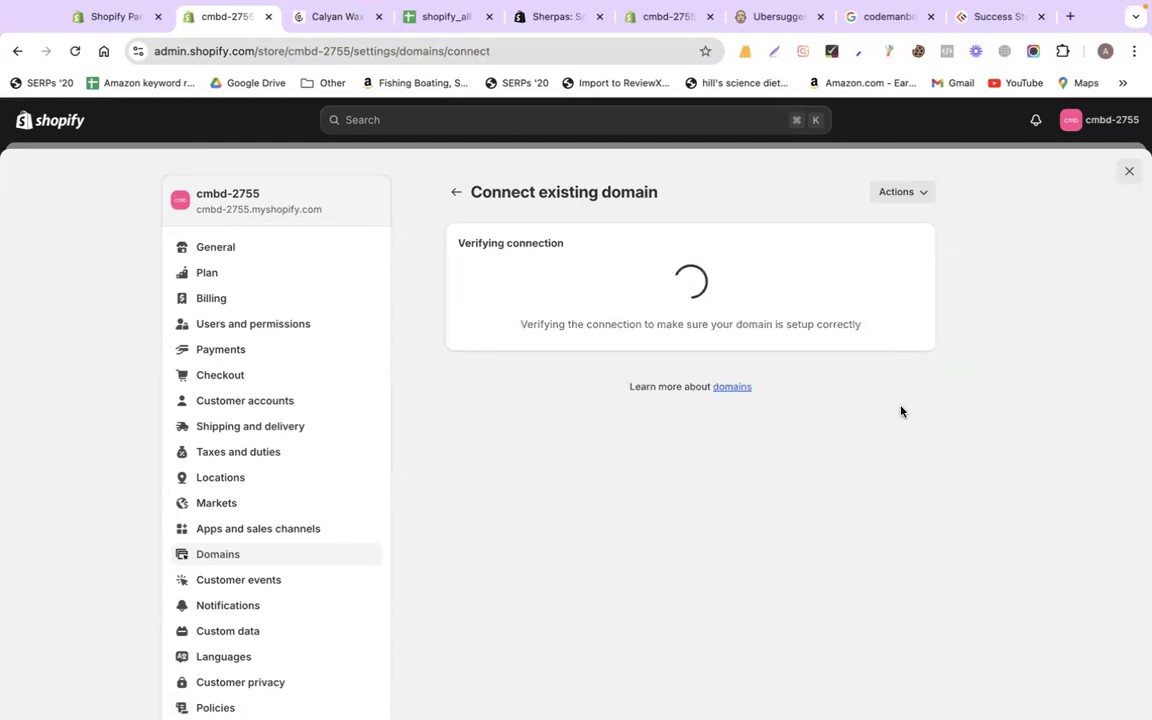
scroll(717, 352, "down", 1)
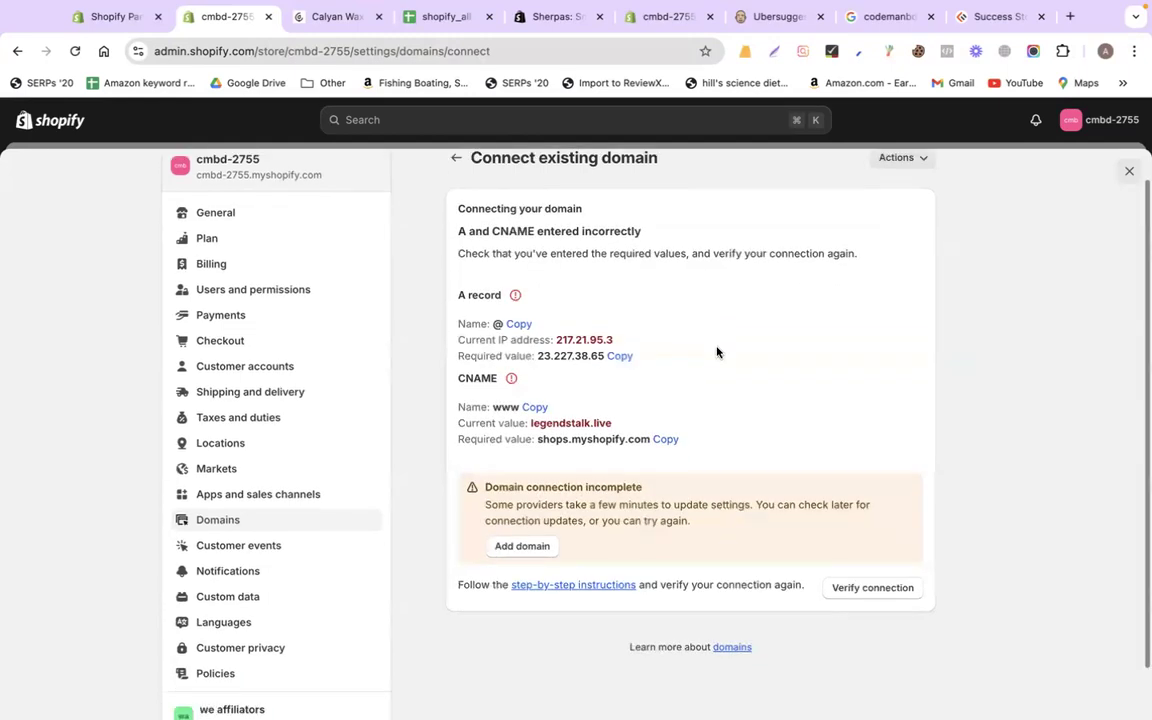
left_click_drag(458, 296, 501, 296)
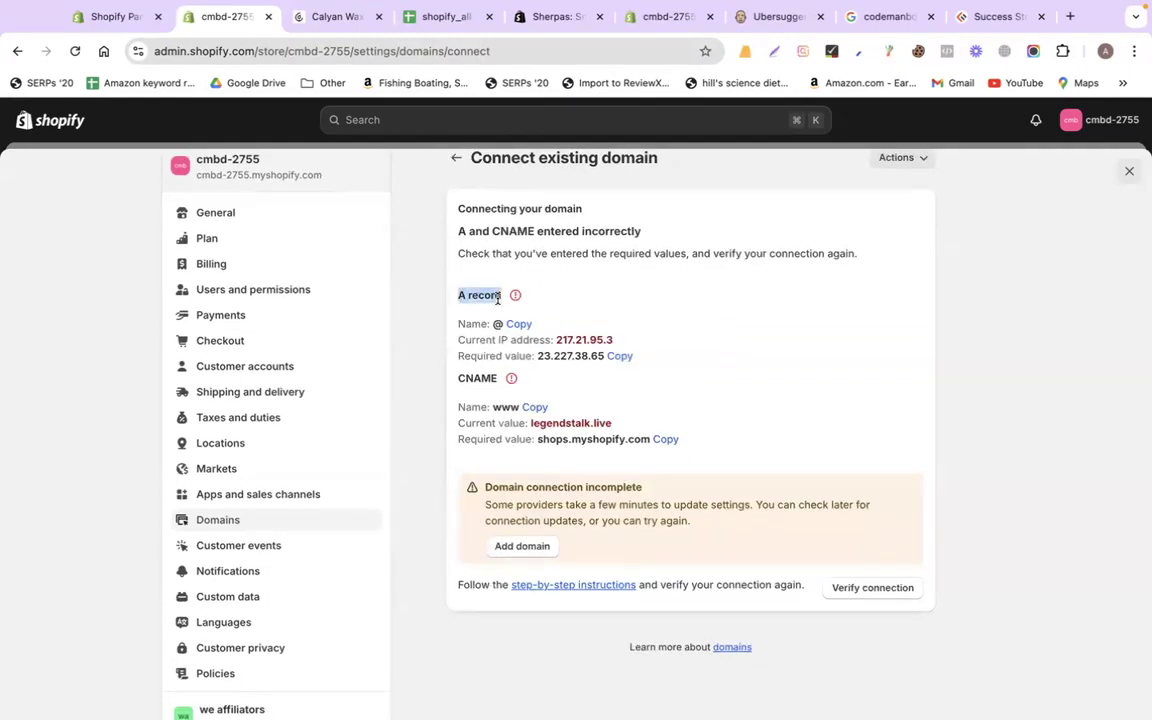
left_click_drag(458, 378, 497, 379)
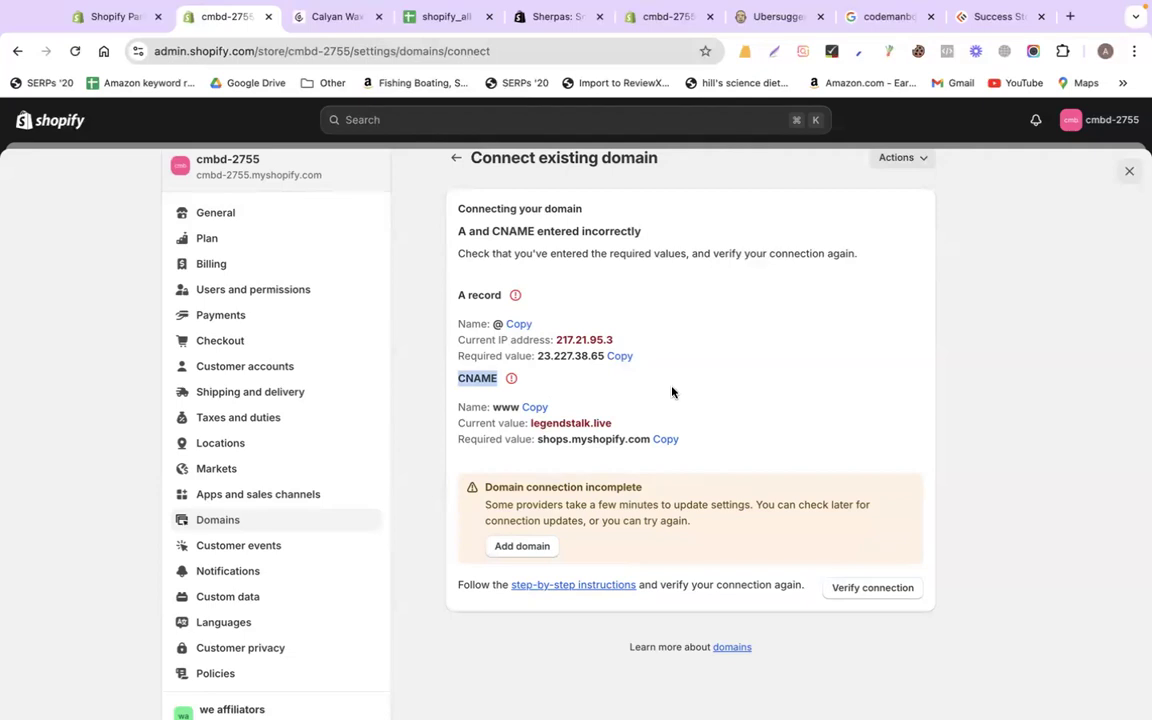
Open legendstalk.live's DNS records page and keep the new record's type as A for @
key("ctrl+Left")
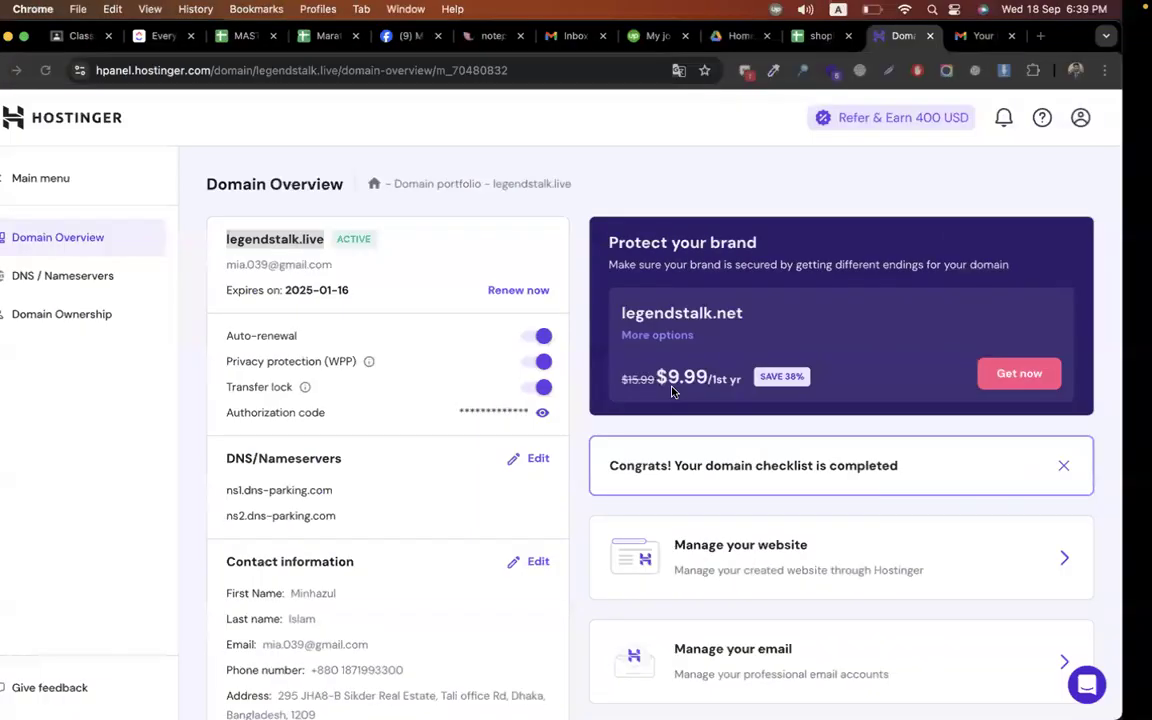
left_click(106, 284)
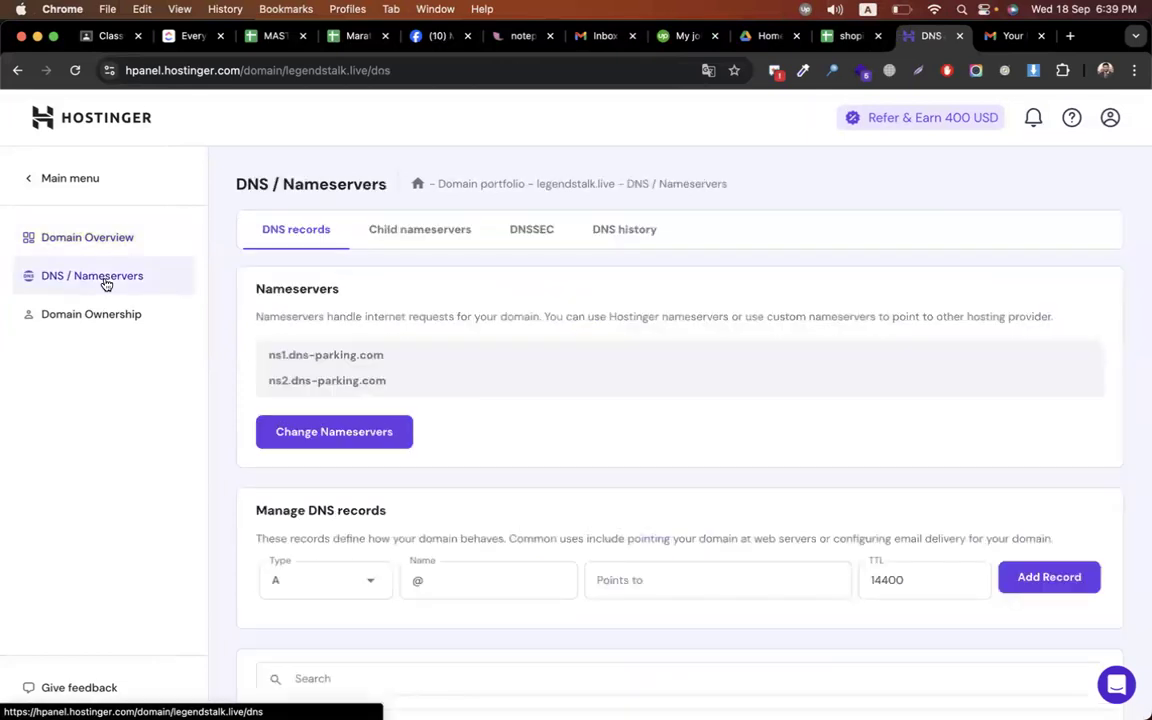
scroll(644, 420, "down", 5)
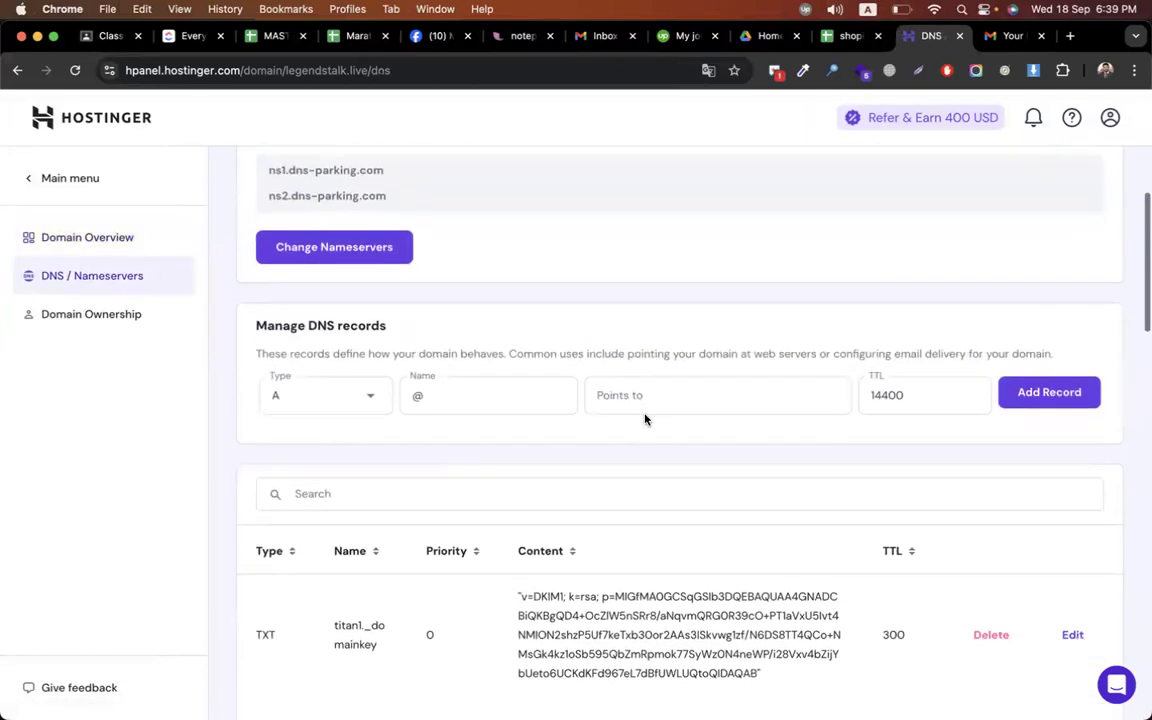
left_click(368, 325)
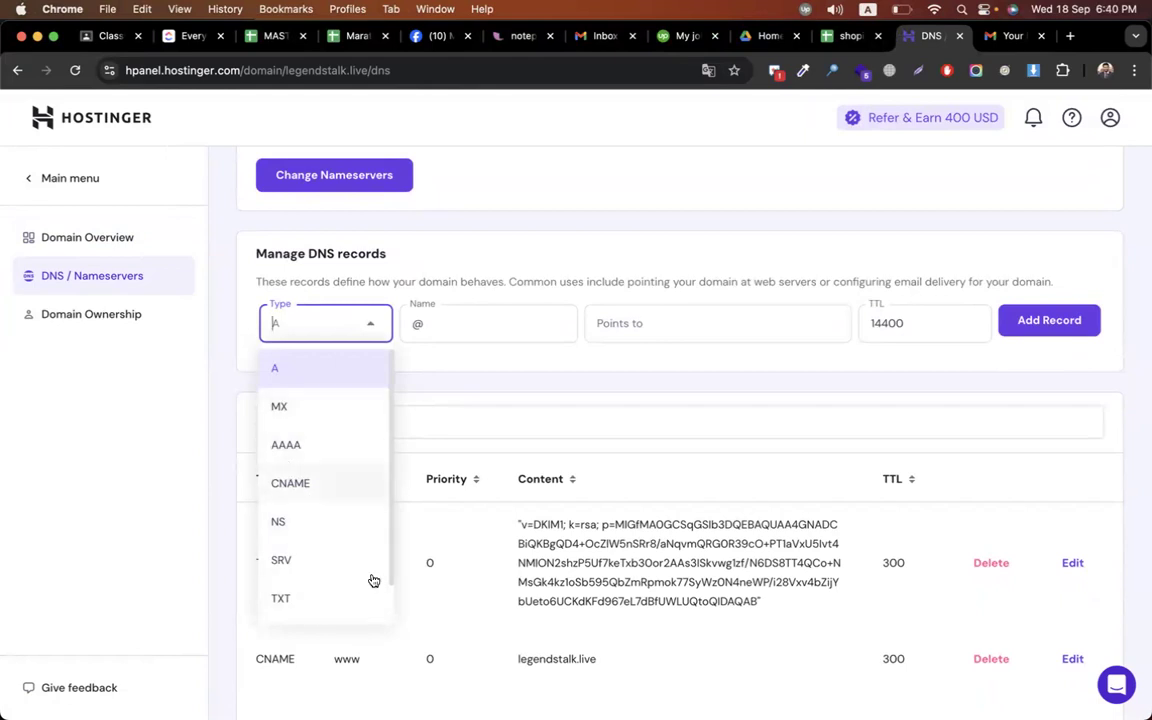
left_click(235, 311)
key("ctrl+Right")
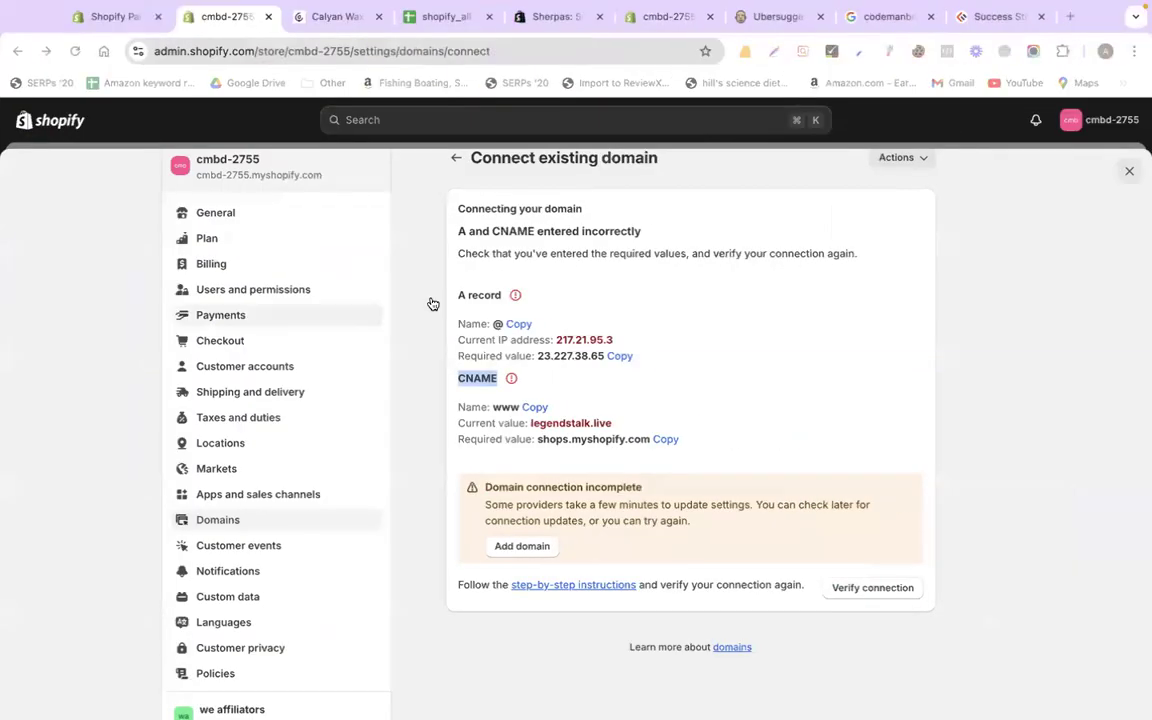
left_click_drag(461, 293, 502, 298)
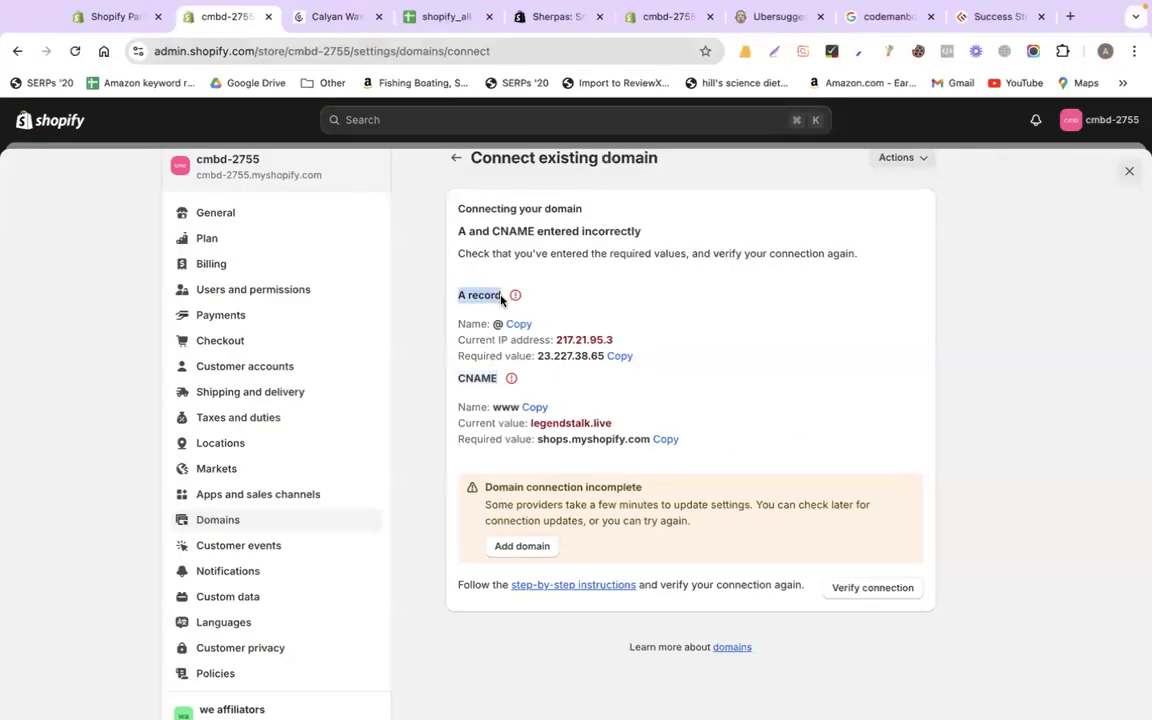
key("ctrl+Left")
left_click(355, 325)
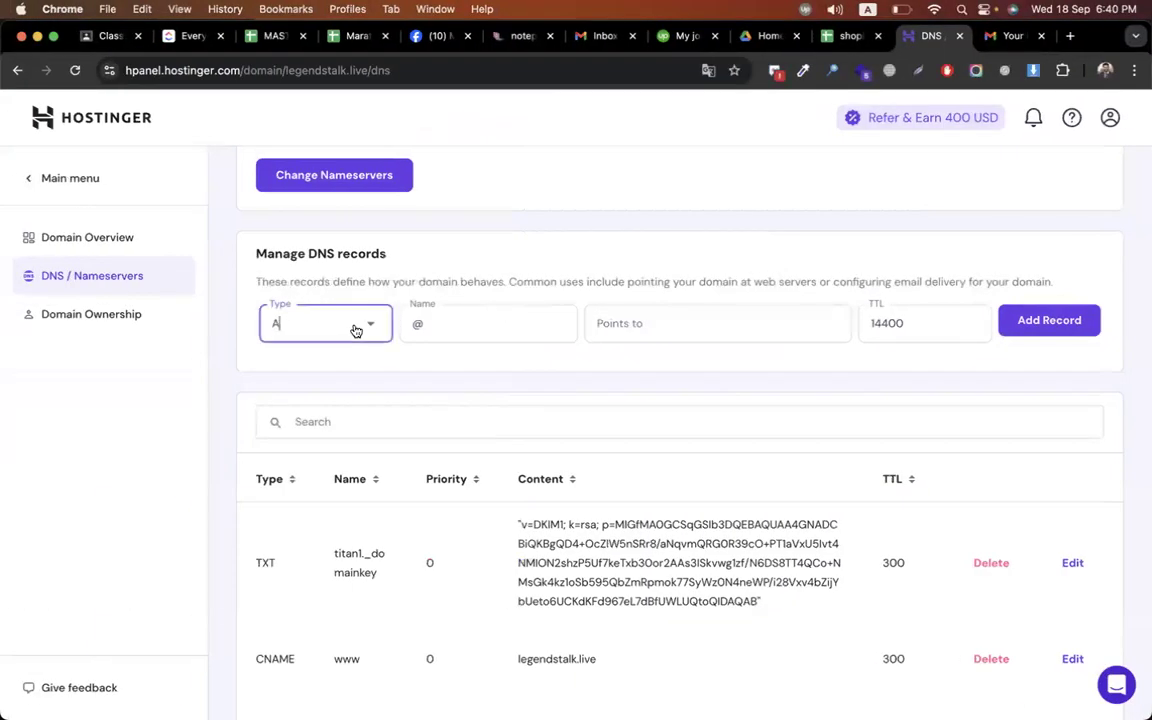
left_click(320, 372)
Copy Shopify's required IP 23.227.38.65 into the A record's Points to field
key("ctrl+Right")
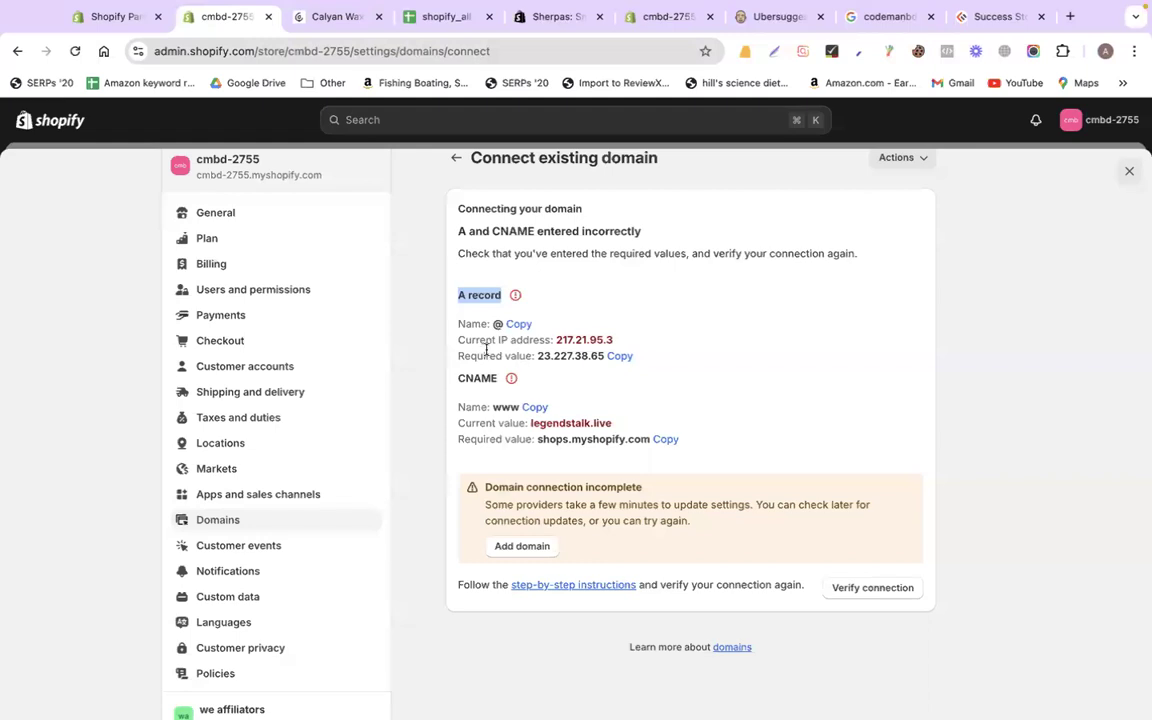
left_click_drag(458, 356, 600, 362)
right_click(590, 360)
left_click(622, 399)
key("ctrl+Left")
left_click(638, 330)
key("super+v")
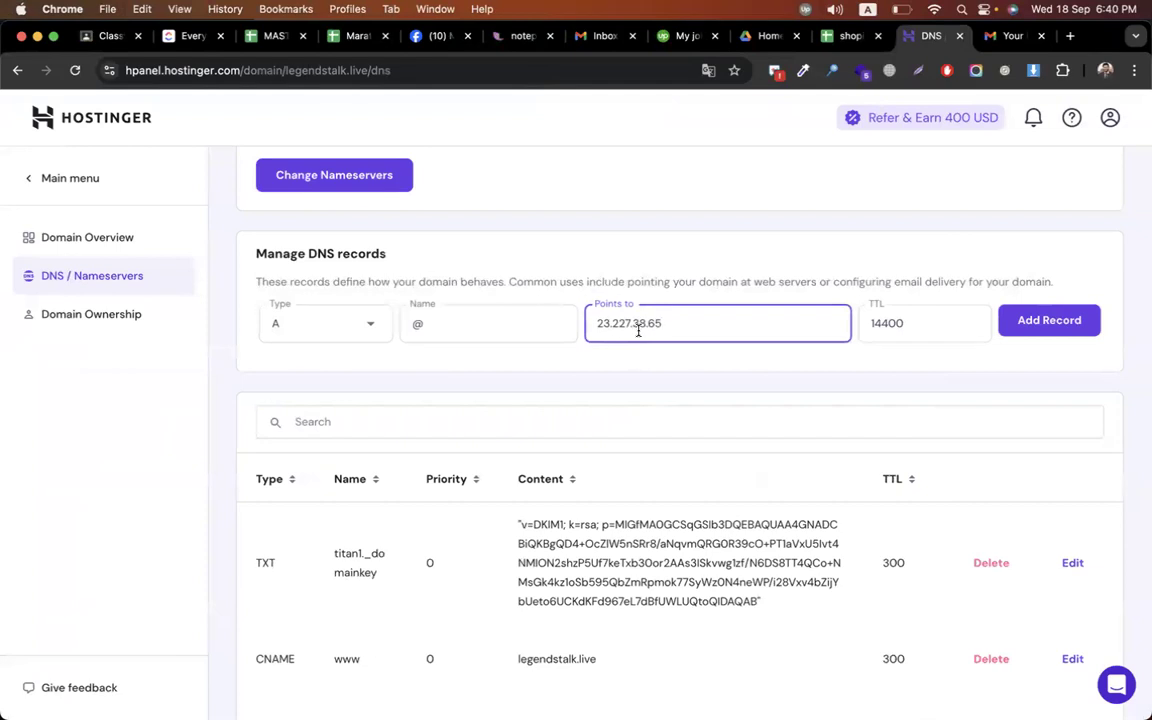
left_click(866, 386)
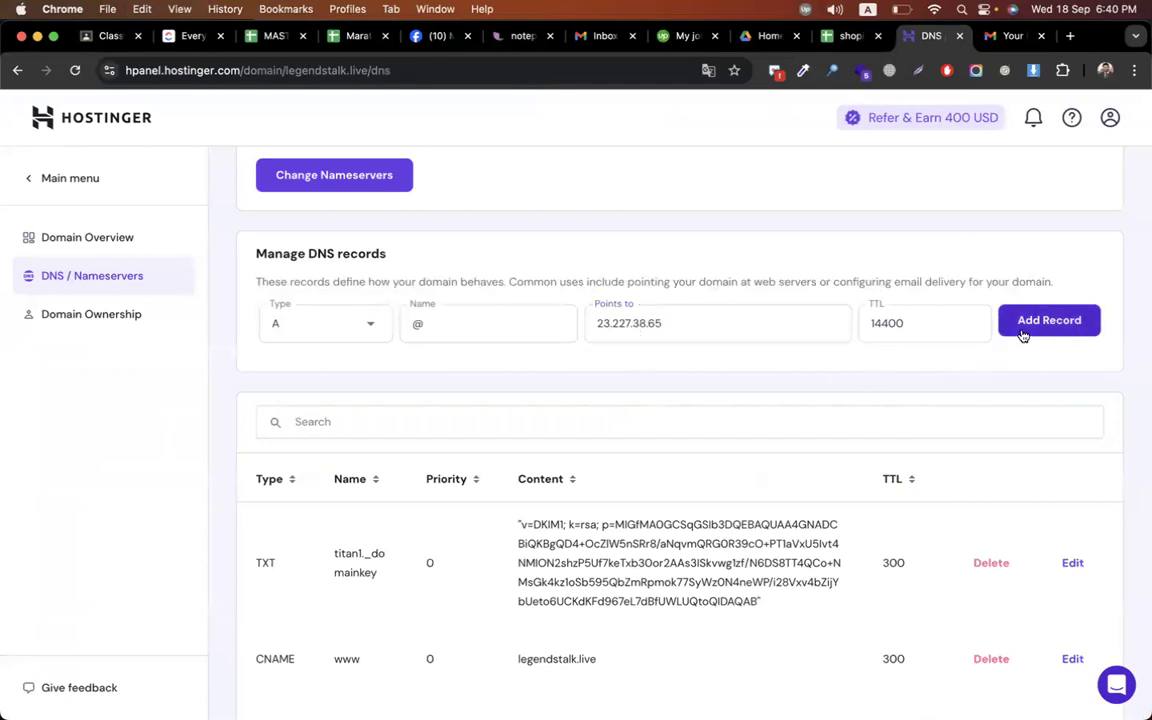
key("ctrl+Right")
double_click(477, 378)
key("ctrl+Left")
Change the new record to CNAME and paste shops.myshopify.com as its target
left_click(337, 337)
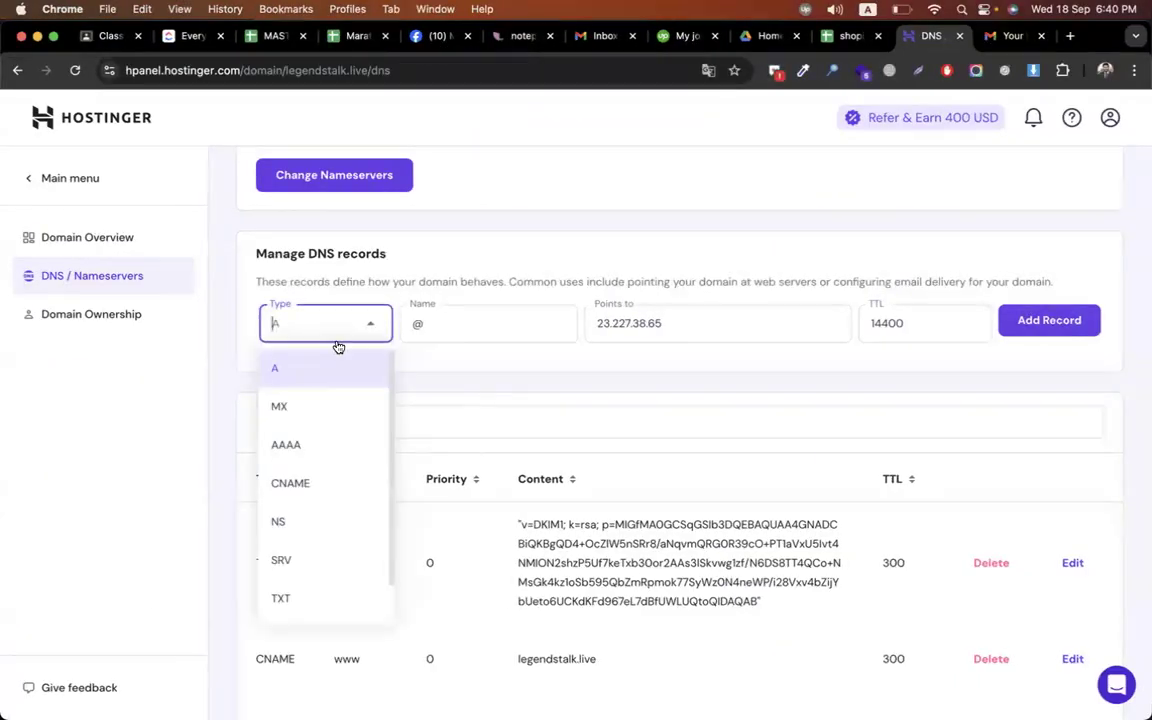
left_click(316, 494)
key("ctrl+Right")
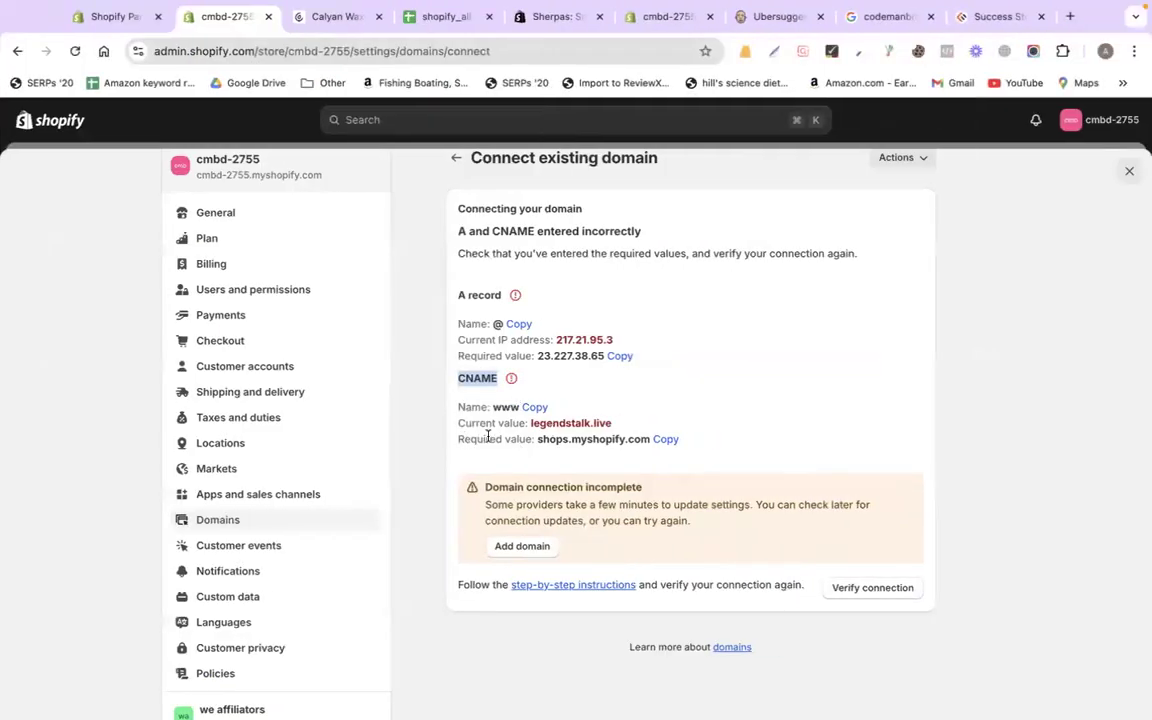
left_click_drag(538, 440, 645, 440)
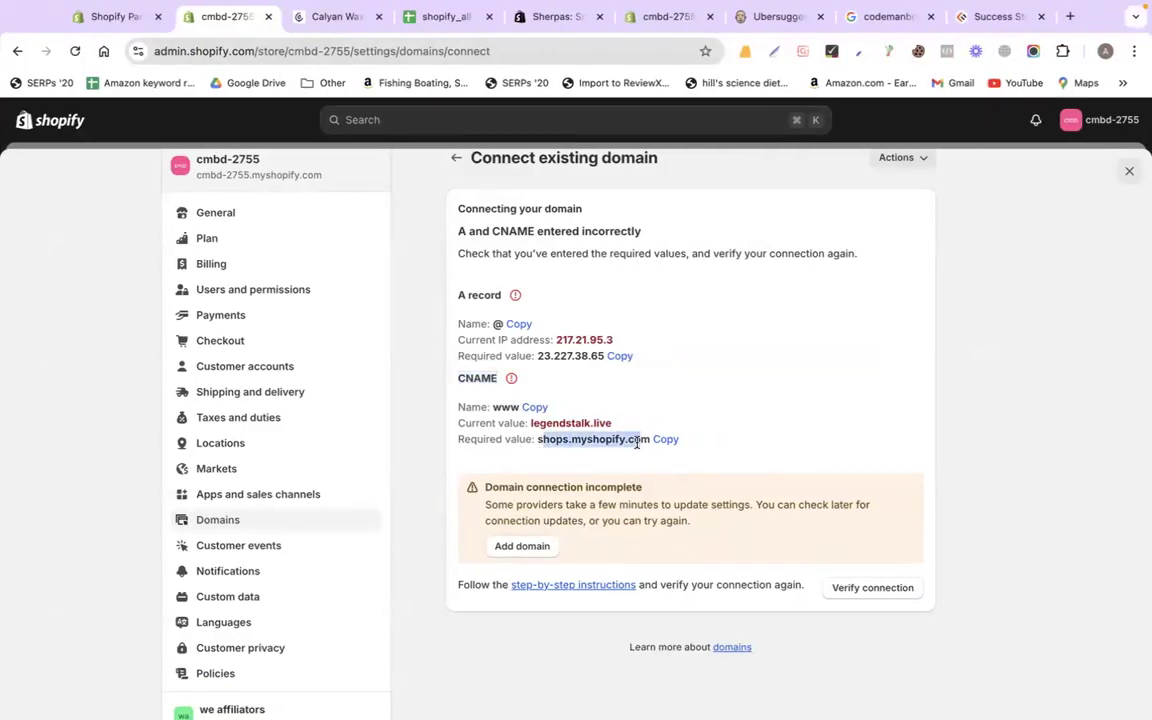
left_click(643, 441)
left_click(666, 440)
key("ctrl+Left")
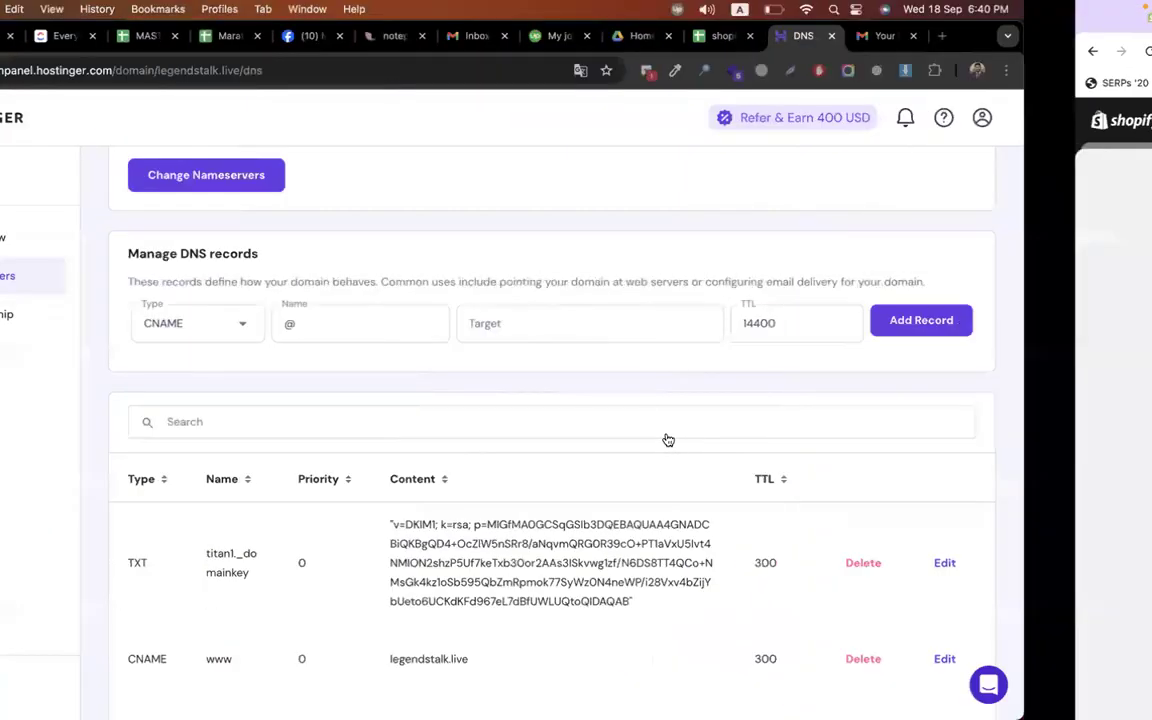
left_click(681, 321)
key("super+v")
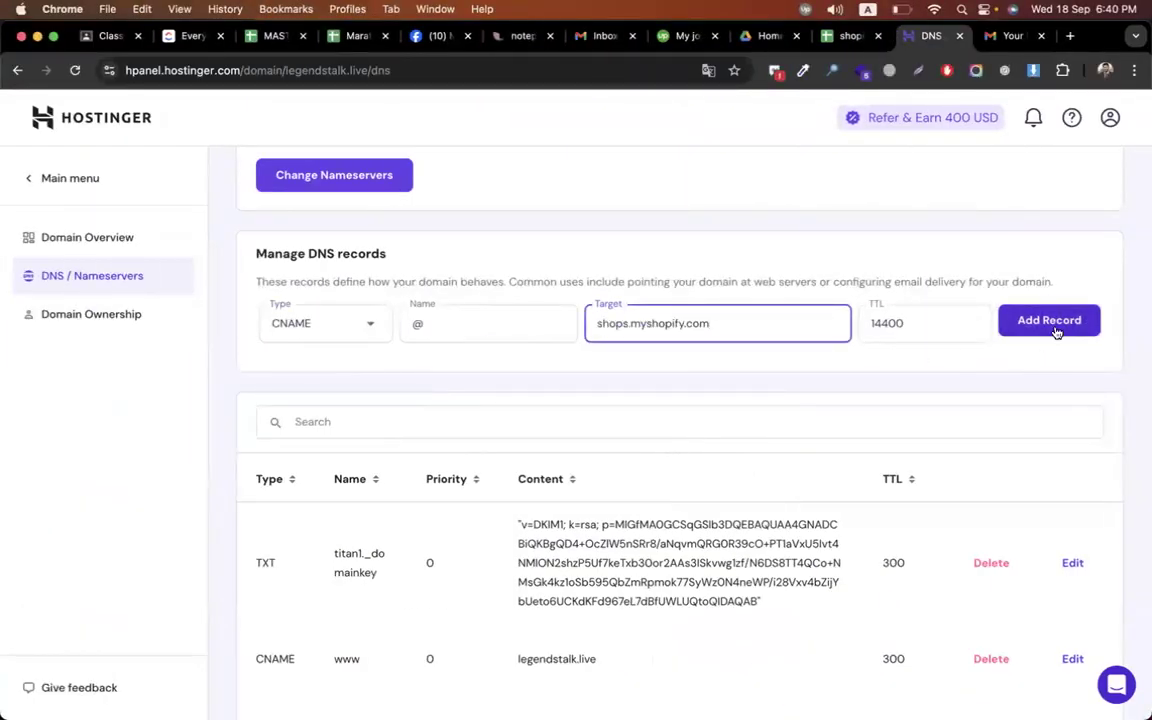
key("ctrl+Right")
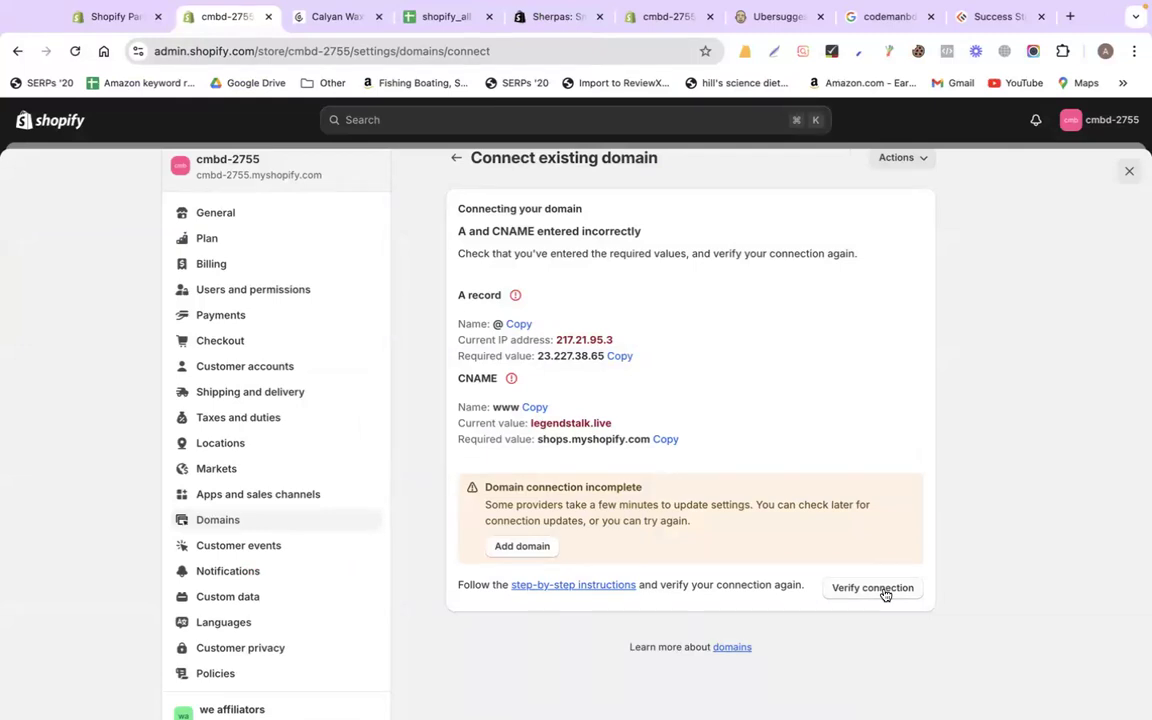
key("ctrl+Left")
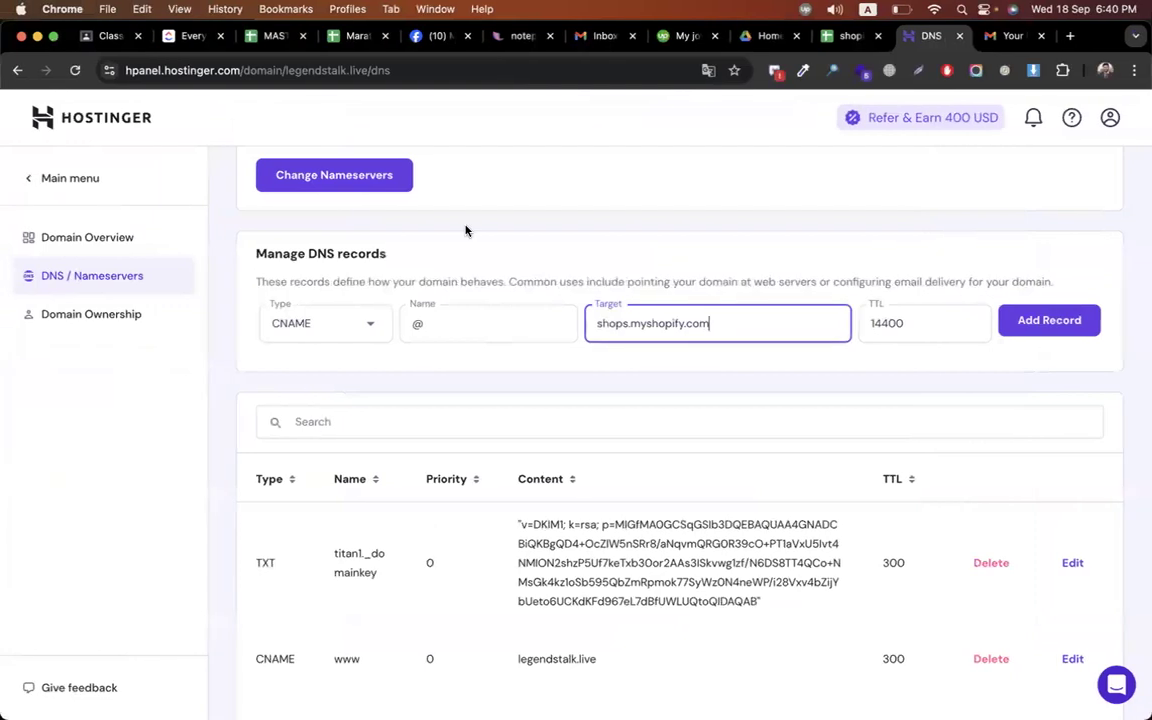
Copy legendstalk.live from Hostinger's Domain Overview and load the site in a new tab
left_click(80, 236)
left_click_drag(247, 241, 355, 242)
key("super+c")
key("ctrl+Right")
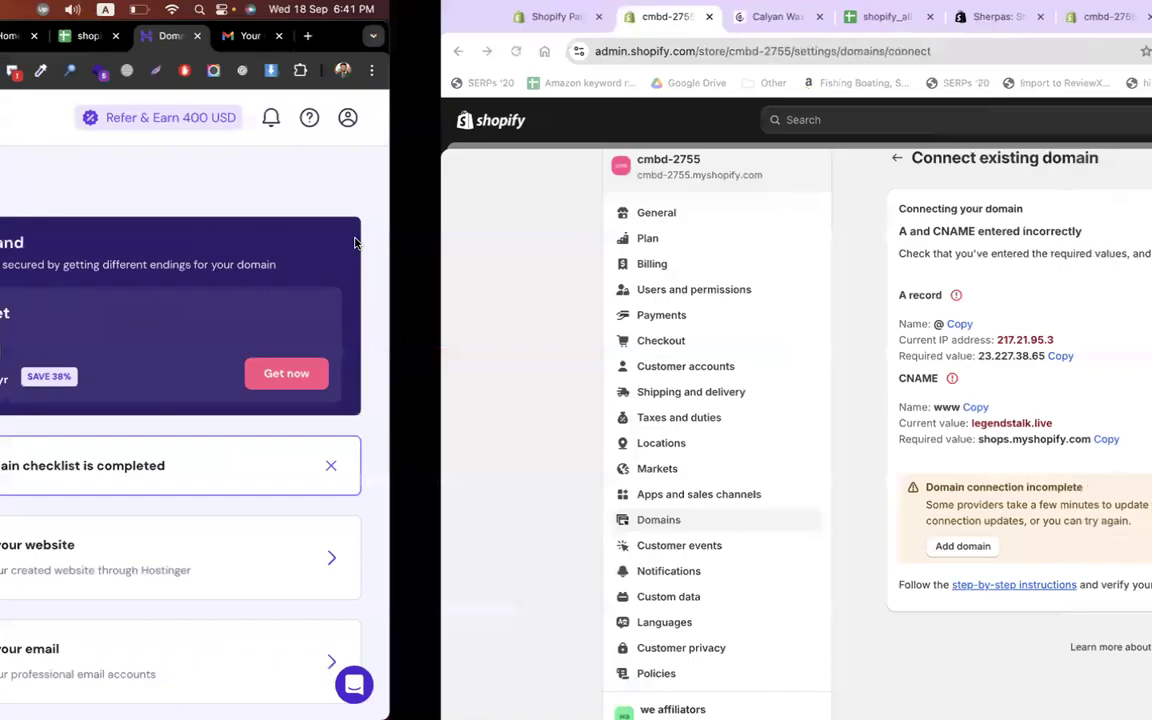
key("super+t")
key("super+v")
key("Return")
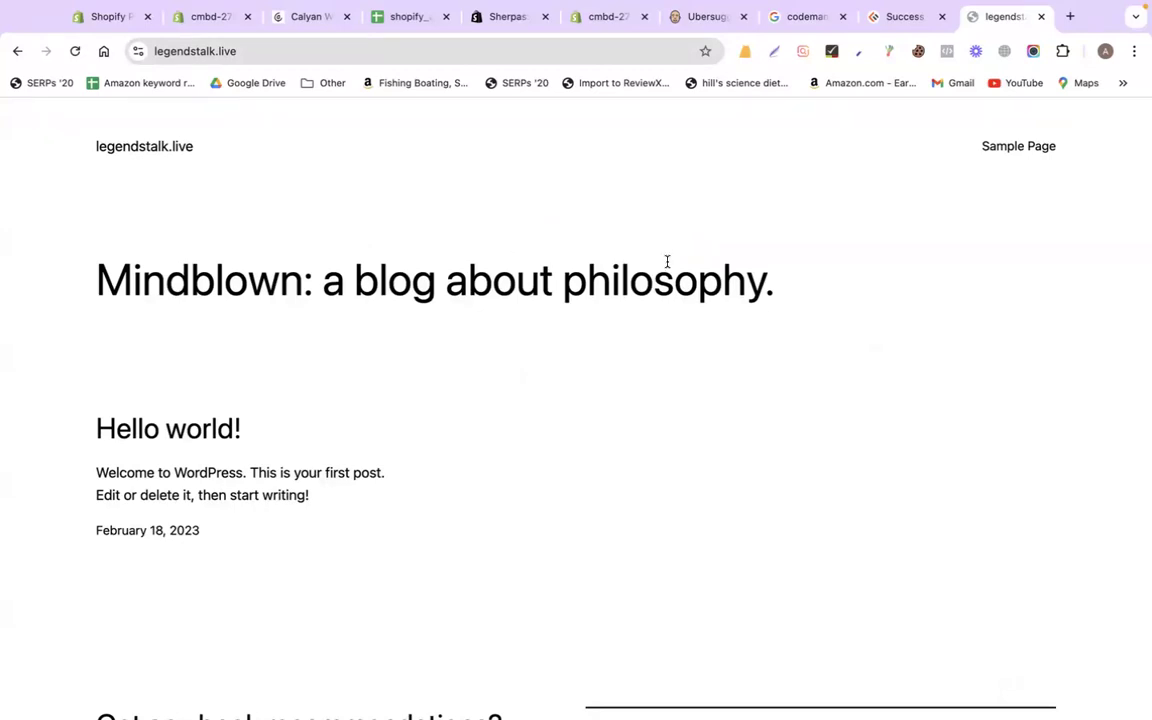
scroll(780, 396, "down", 5)
scroll(780, 396, "up", 5)
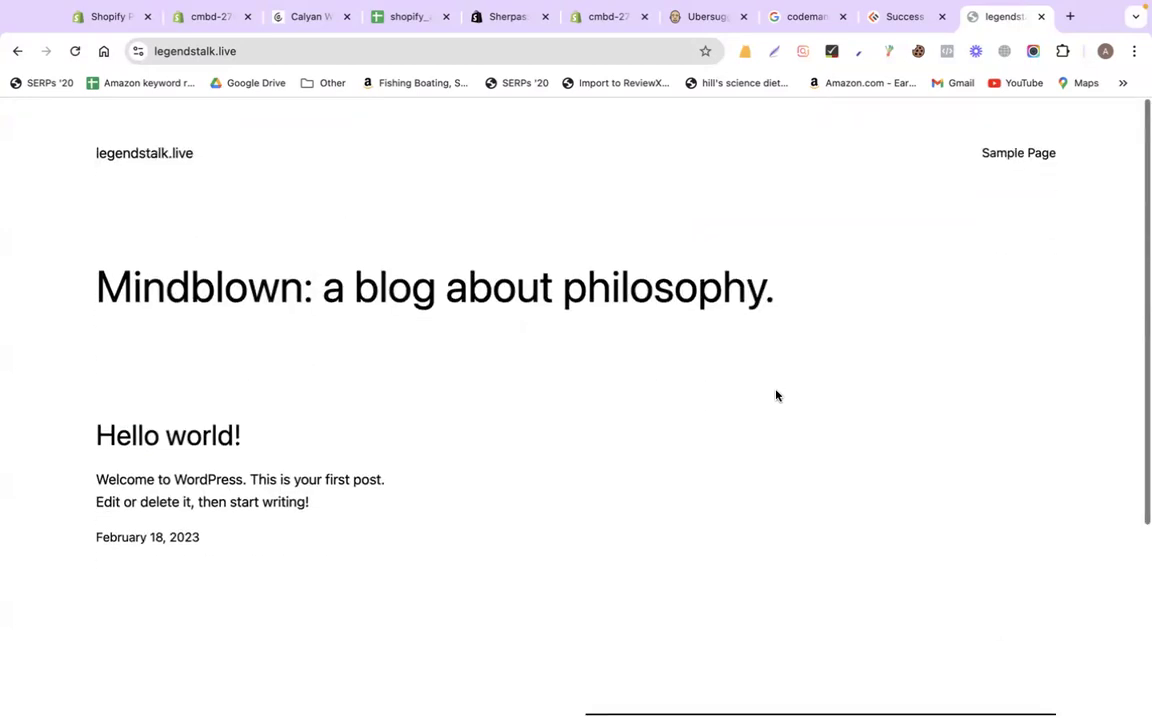
Go back from Shopify's Connect domain page to the Domains settings list
left_click(206, 26)
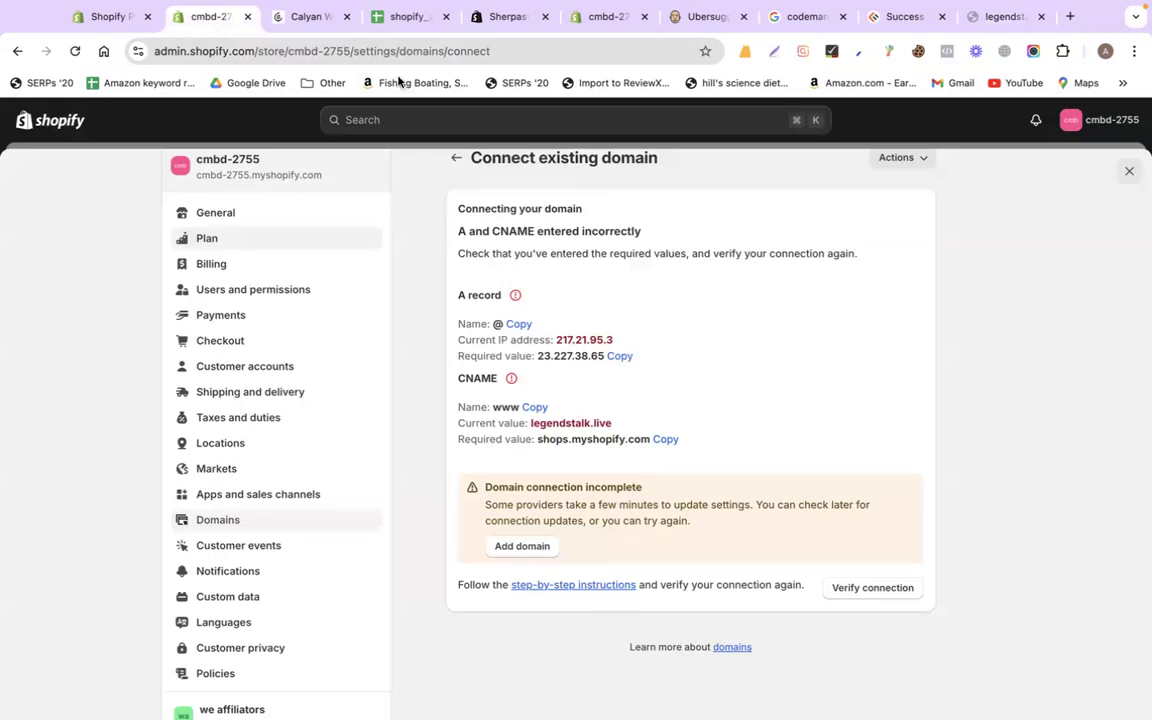
scroll(395, 212, "up", 1)
left_click(452, 197)
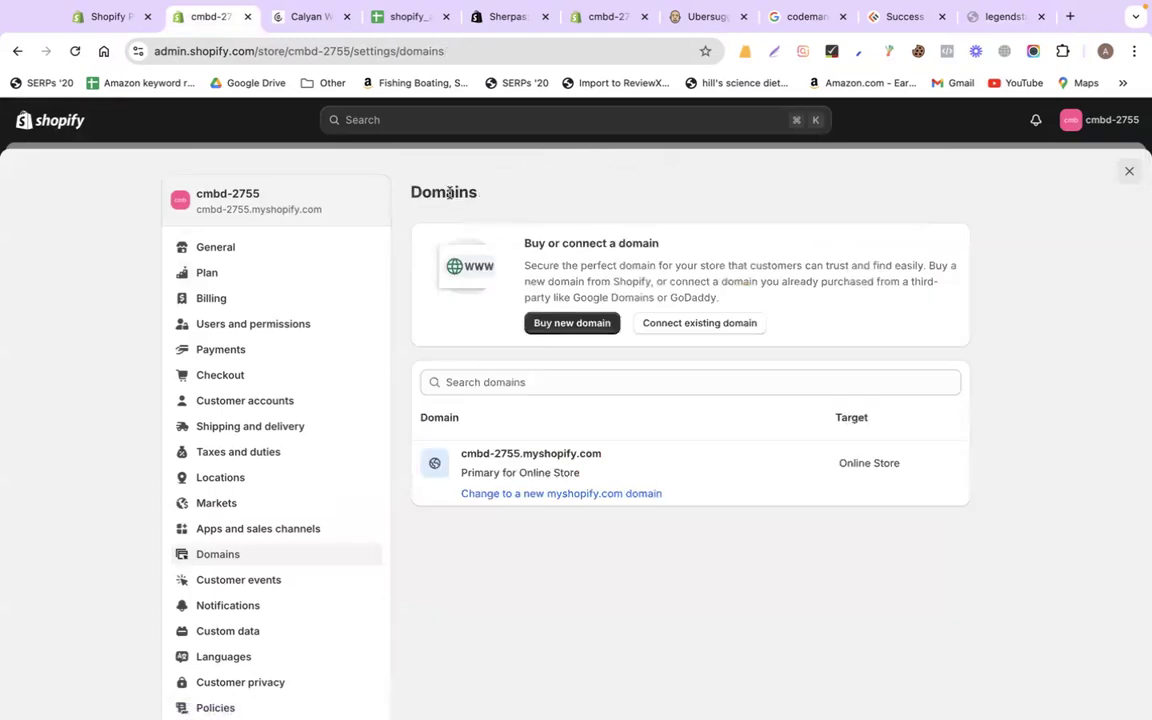
Search Buy new domain for calyanwaxcompany.com, see it available at $16.00/year, then close Settings
left_click(560, 328)
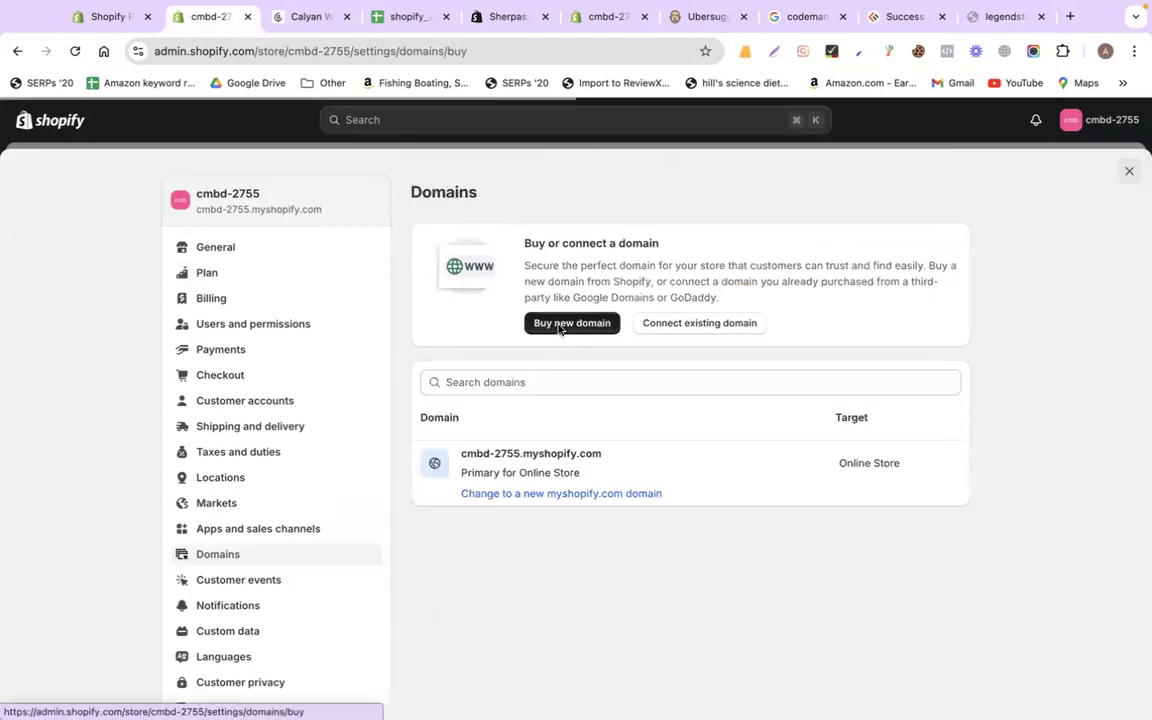
left_click(537, 289)
key("super+a")
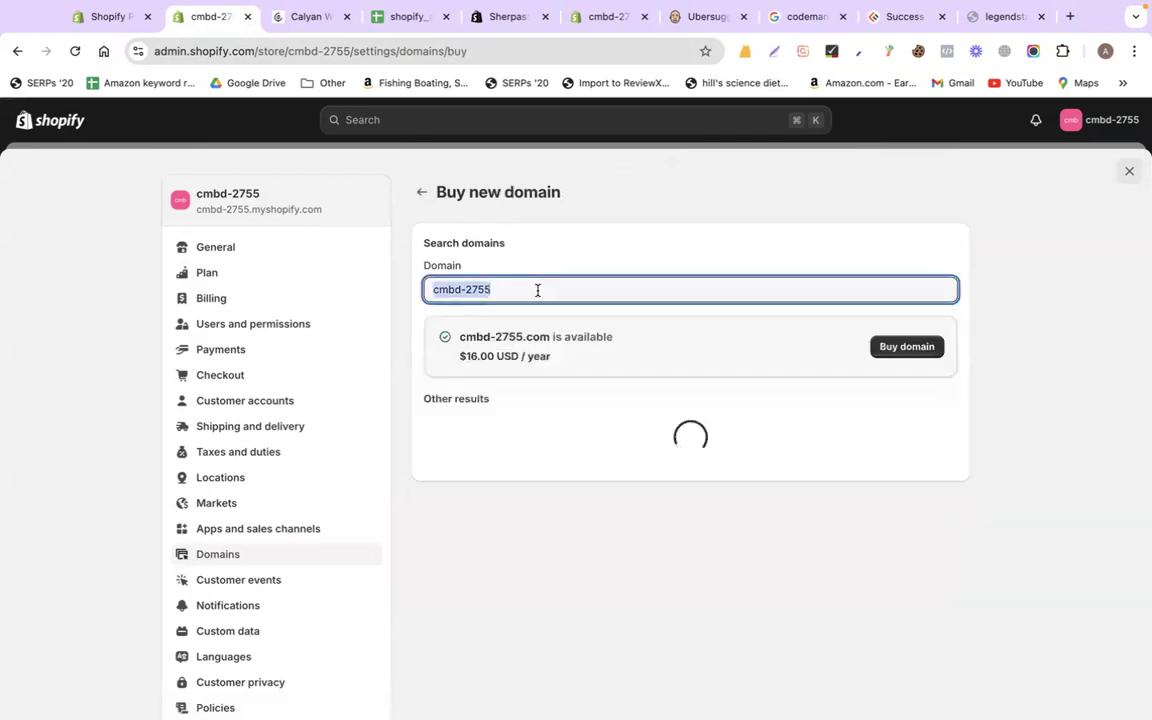
type("calya")
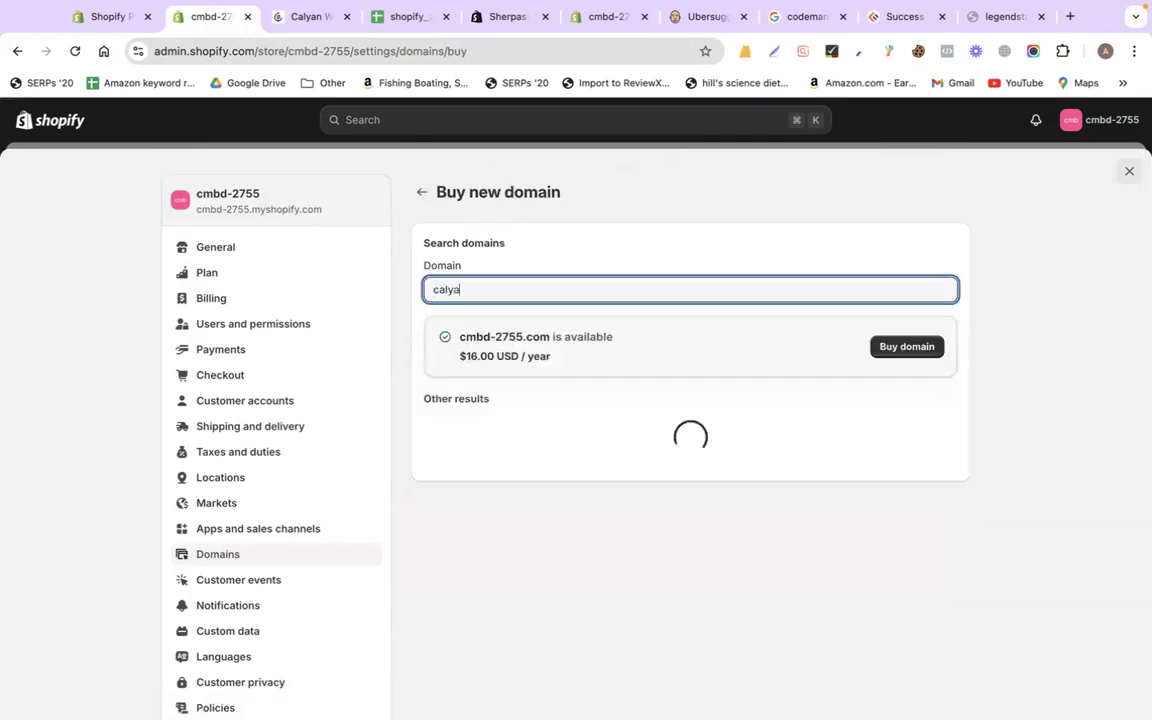
type("nwaxcompany.com")
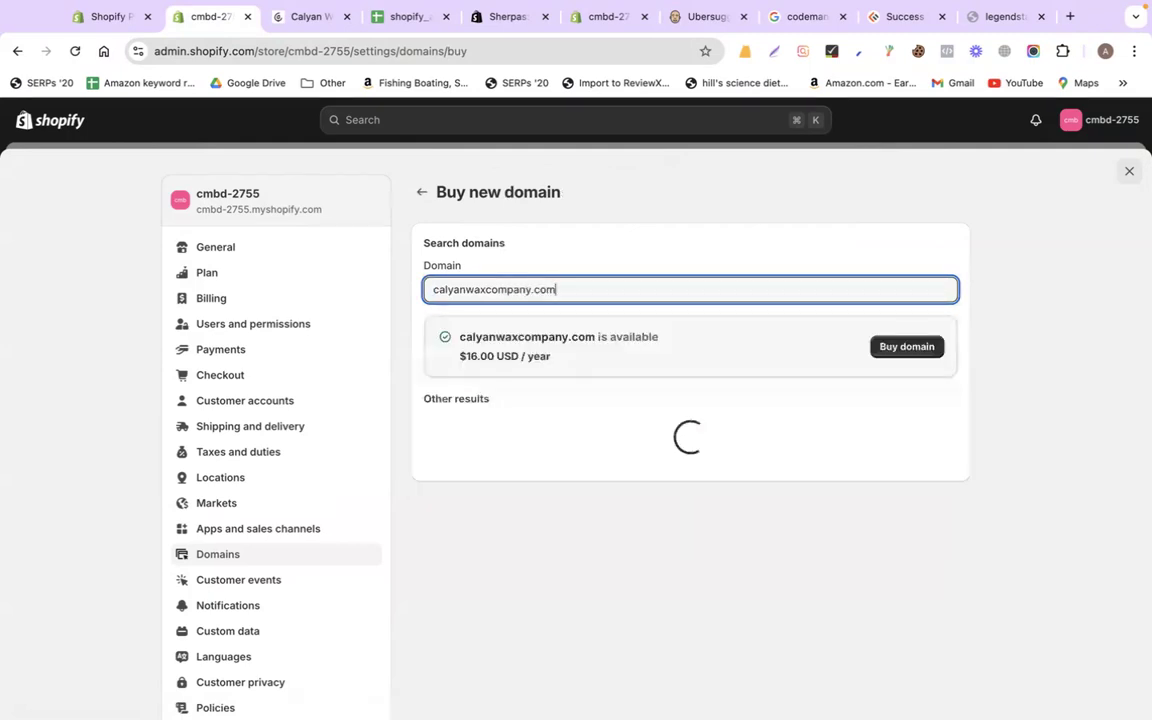
double_click(641, 337)
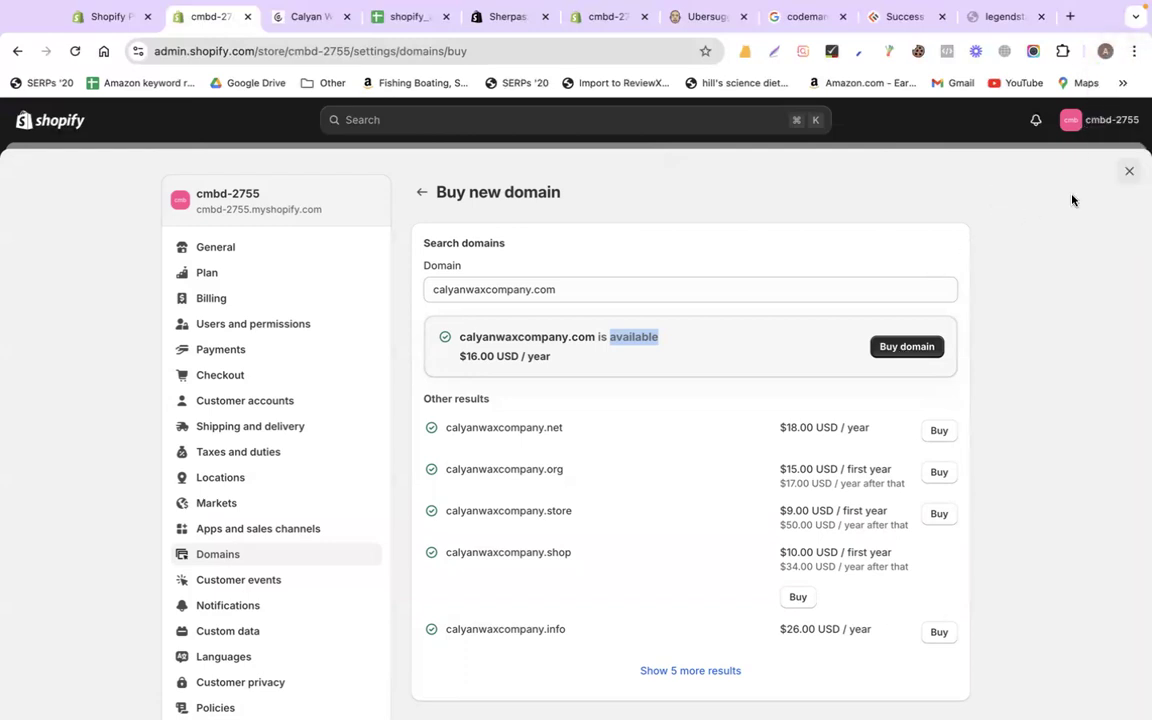
left_click(1130, 175)
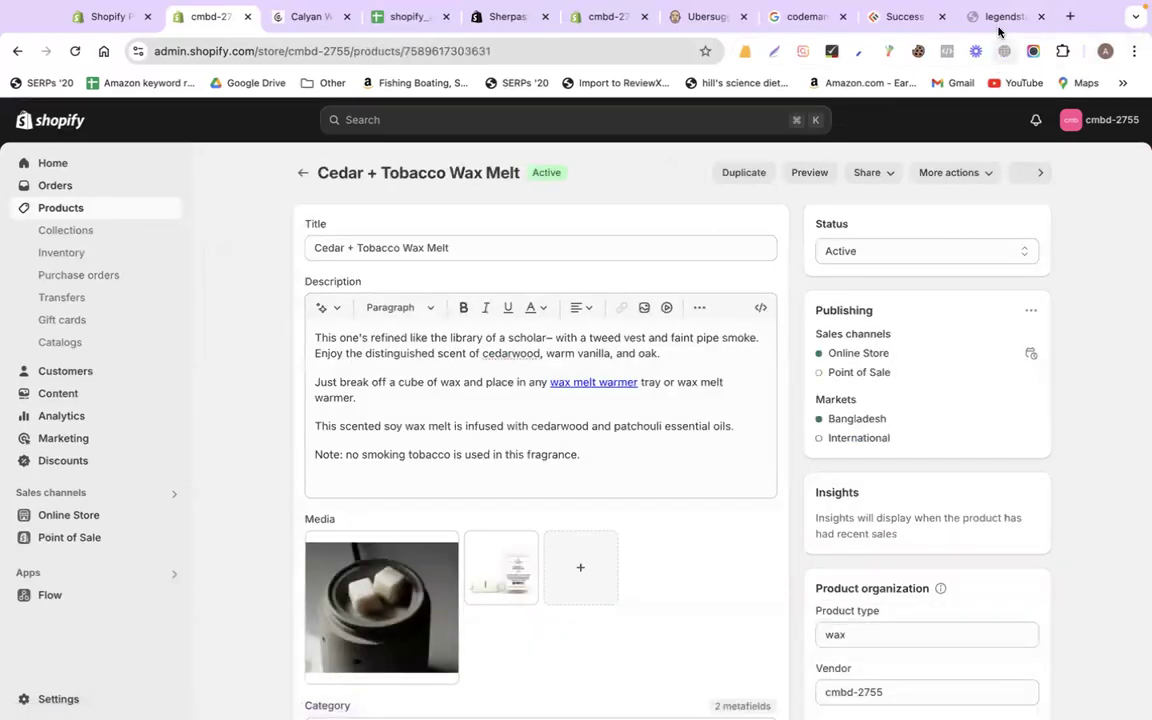
Search 'google search console' from the legendstalk.live tab, open the result and click Start now
left_click(997, 17)
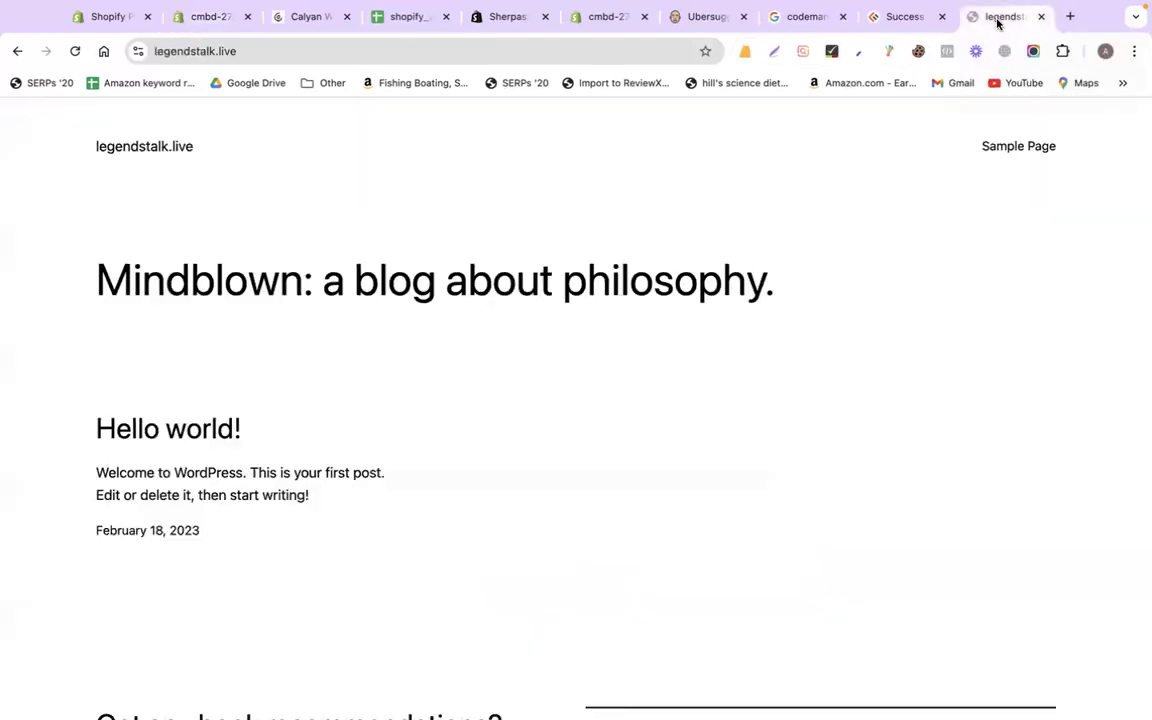
left_click(555, 52)
key("super+c")
type("goo")
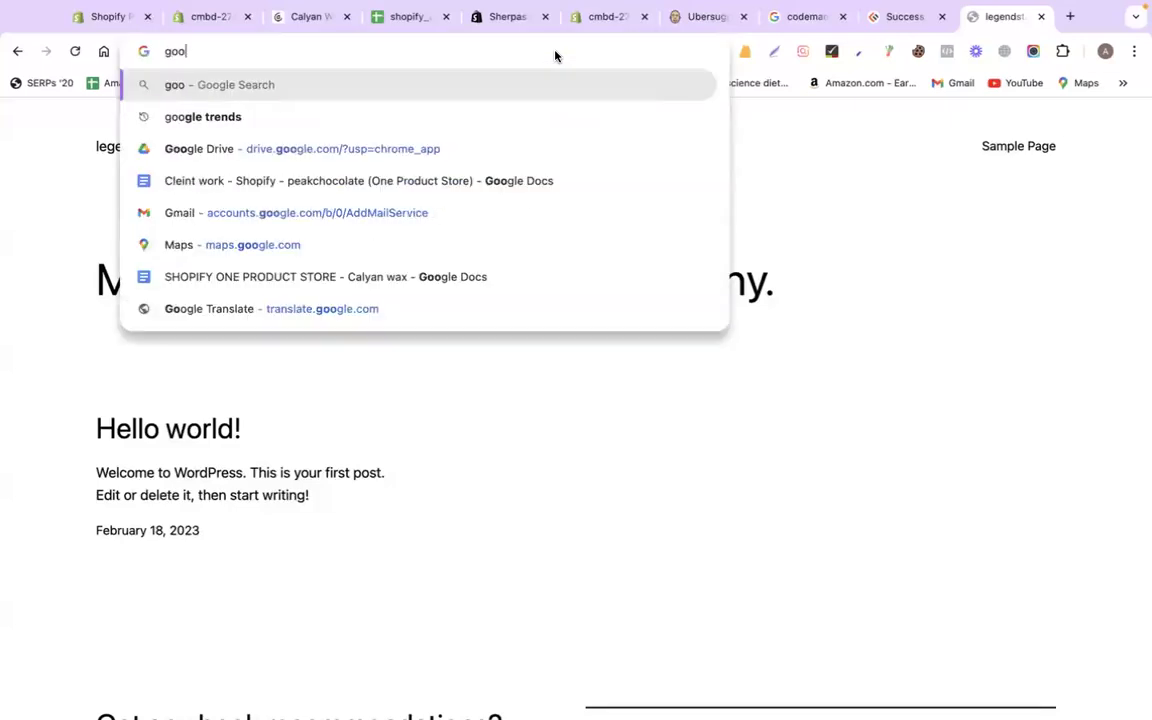
type("gle search ")
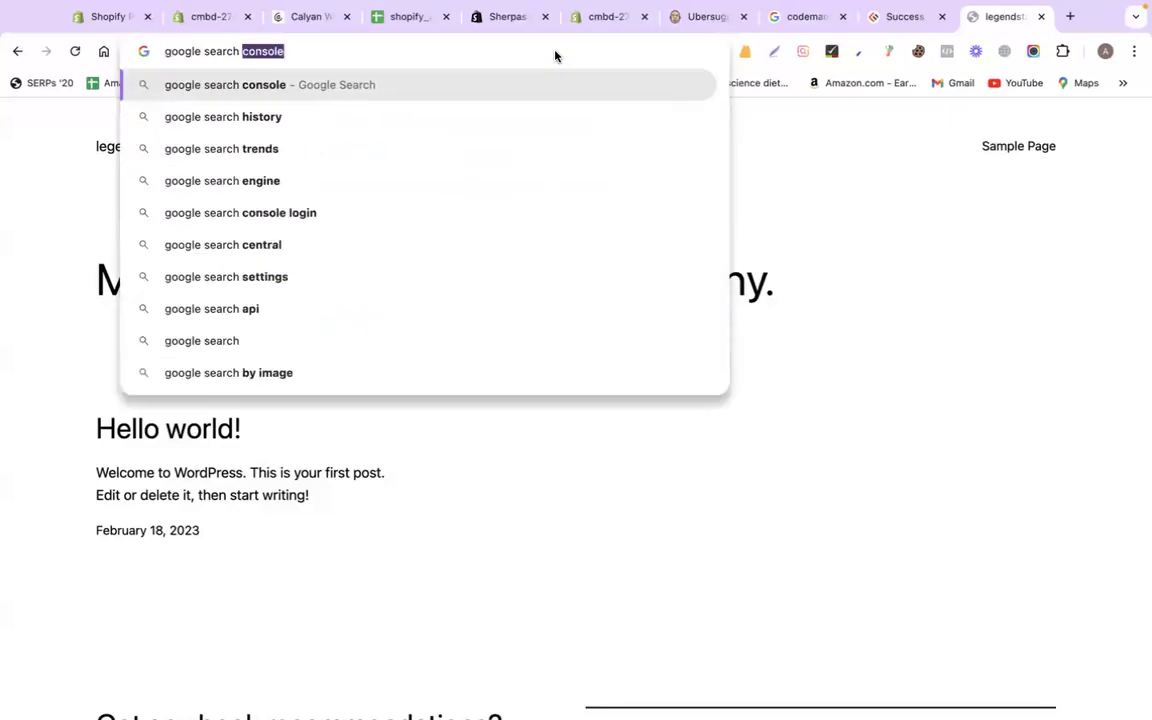
type("con")
key("Return")
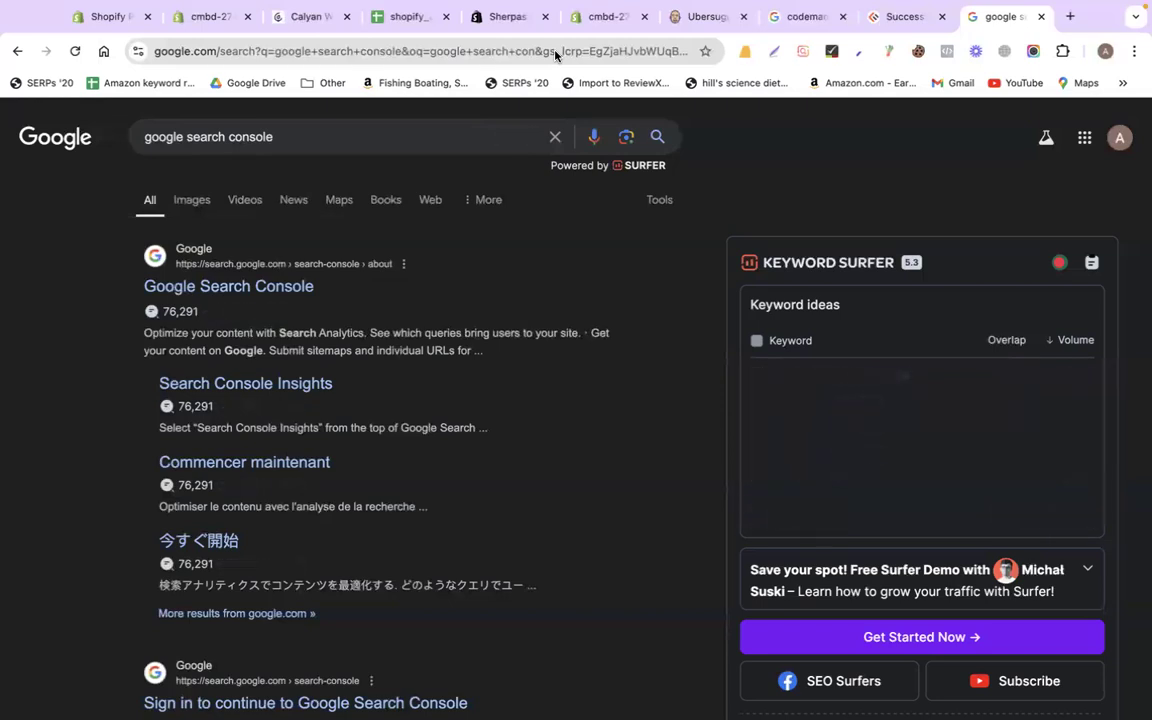
left_click(290, 288)
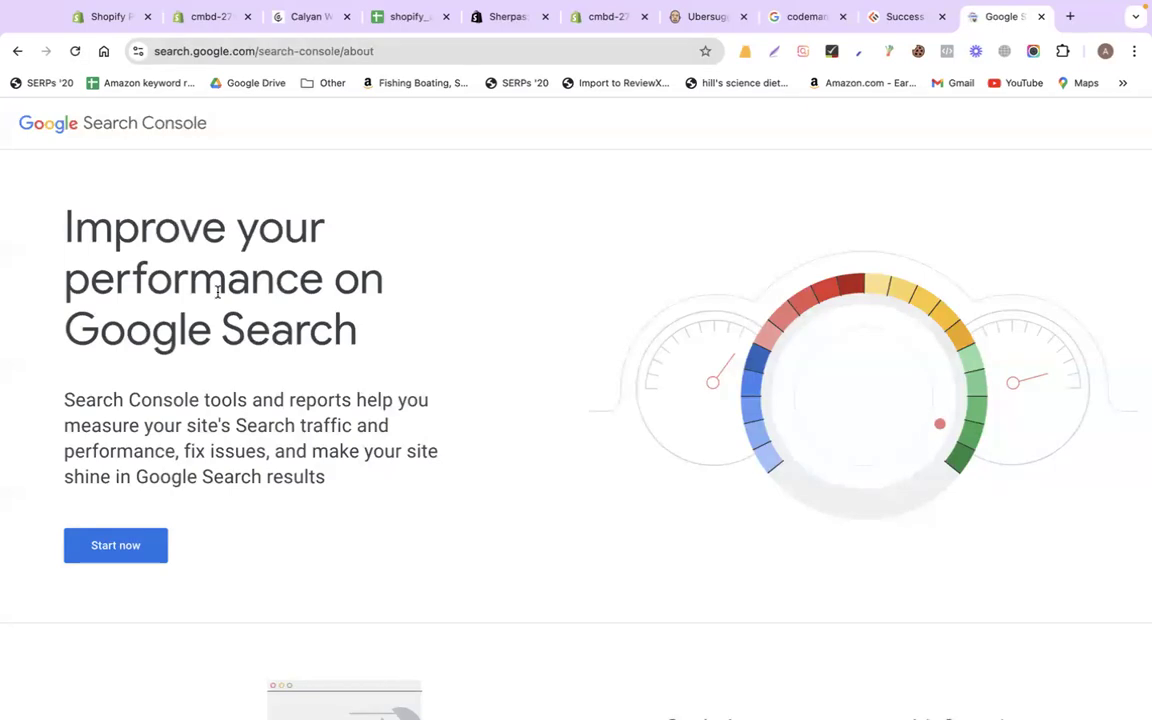
left_click(119, 545)
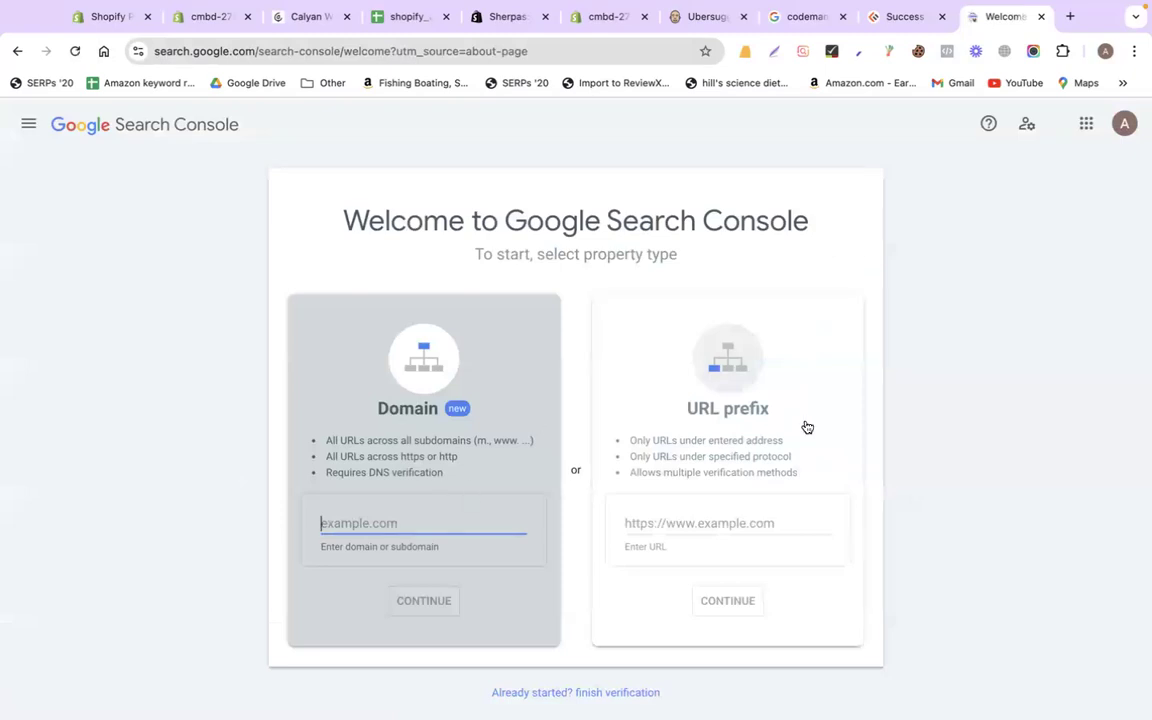
left_click(697, 521)
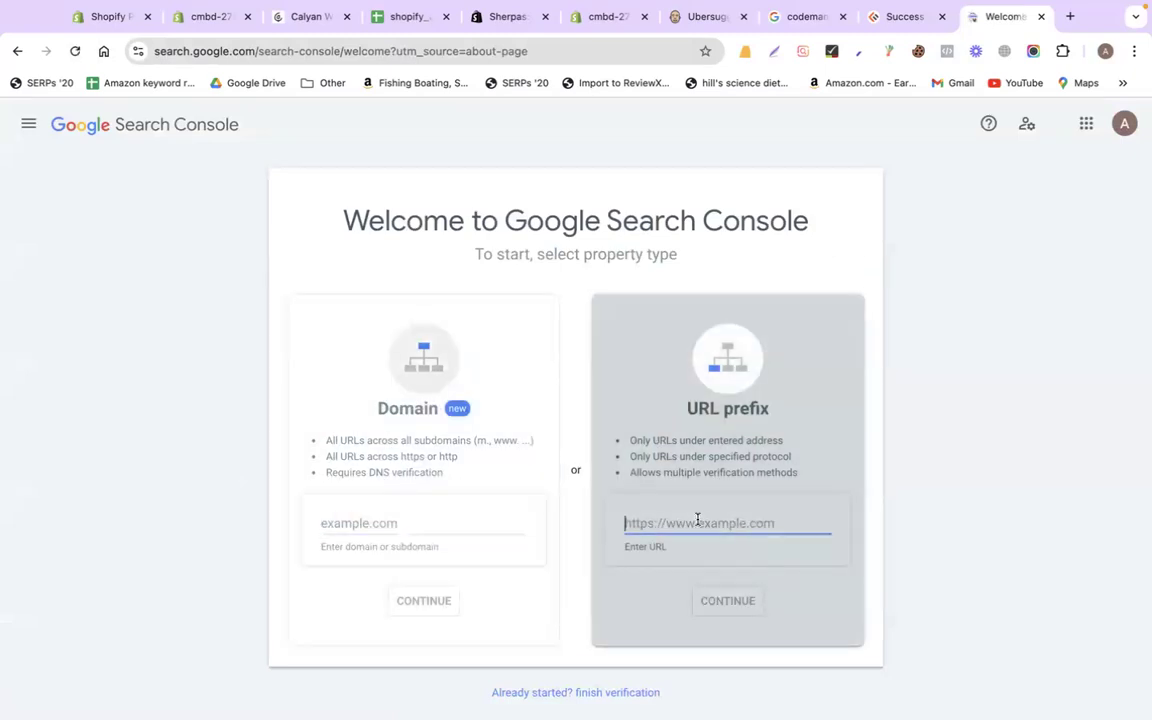
key("super+v")
left_click(1047, 458)
left_click(718, 518)
left_click(626, 523)
type("htt")
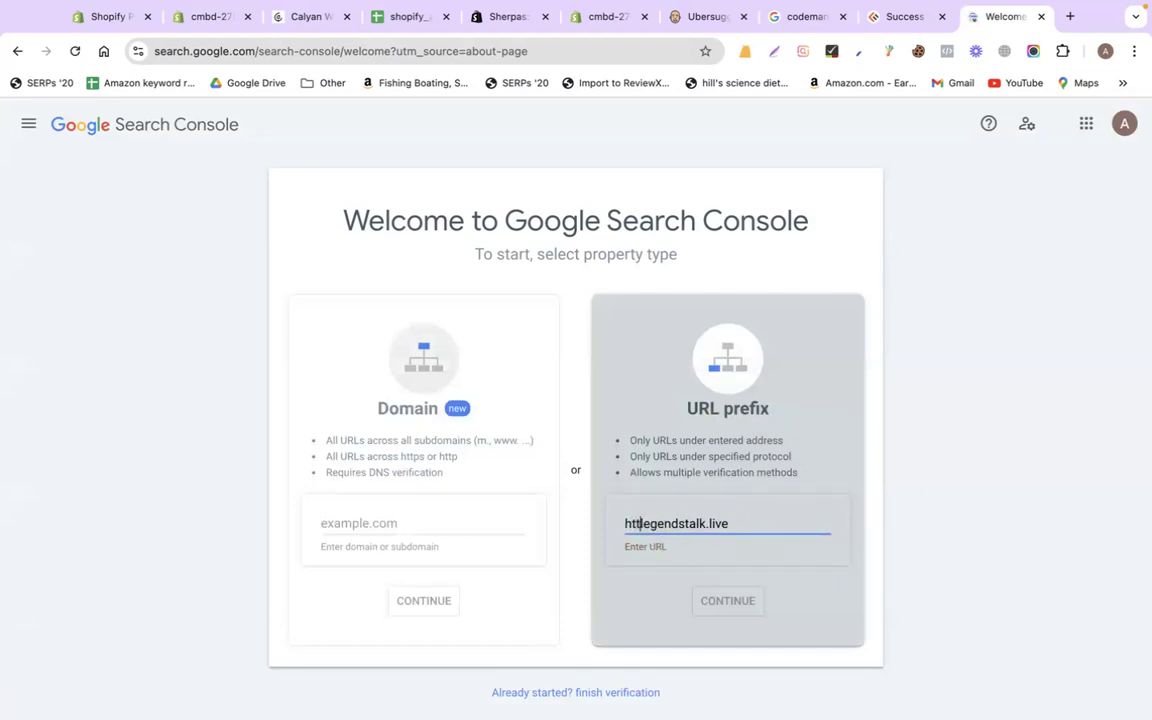
type("ps://")
left_click(1023, 488)
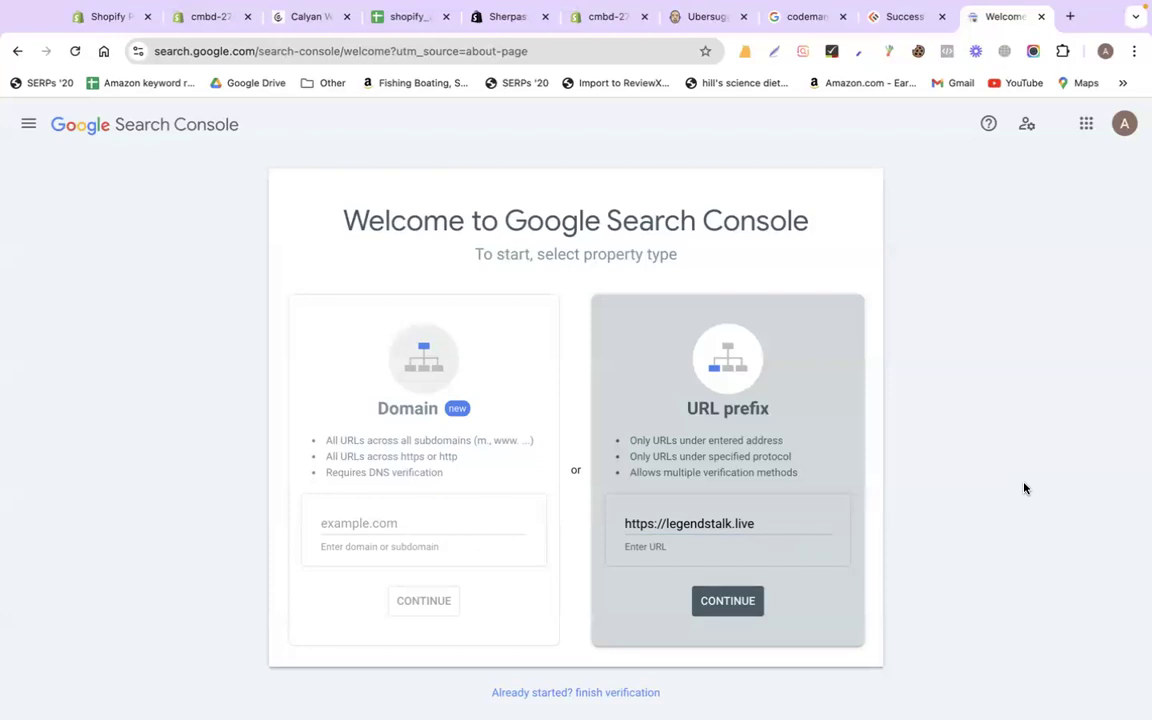
left_click(748, 596)
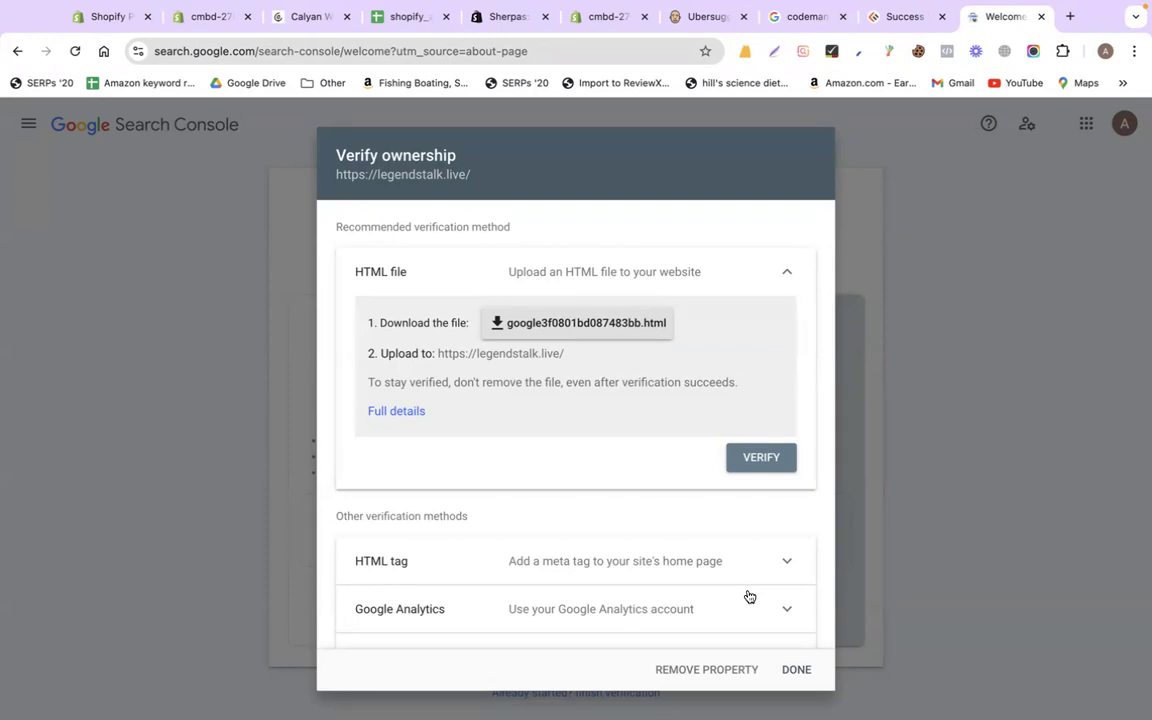
Copy the google-site-verification meta tag from the HTML tag method, then return to Shopify admin
scroll(656, 495, "down", 2)
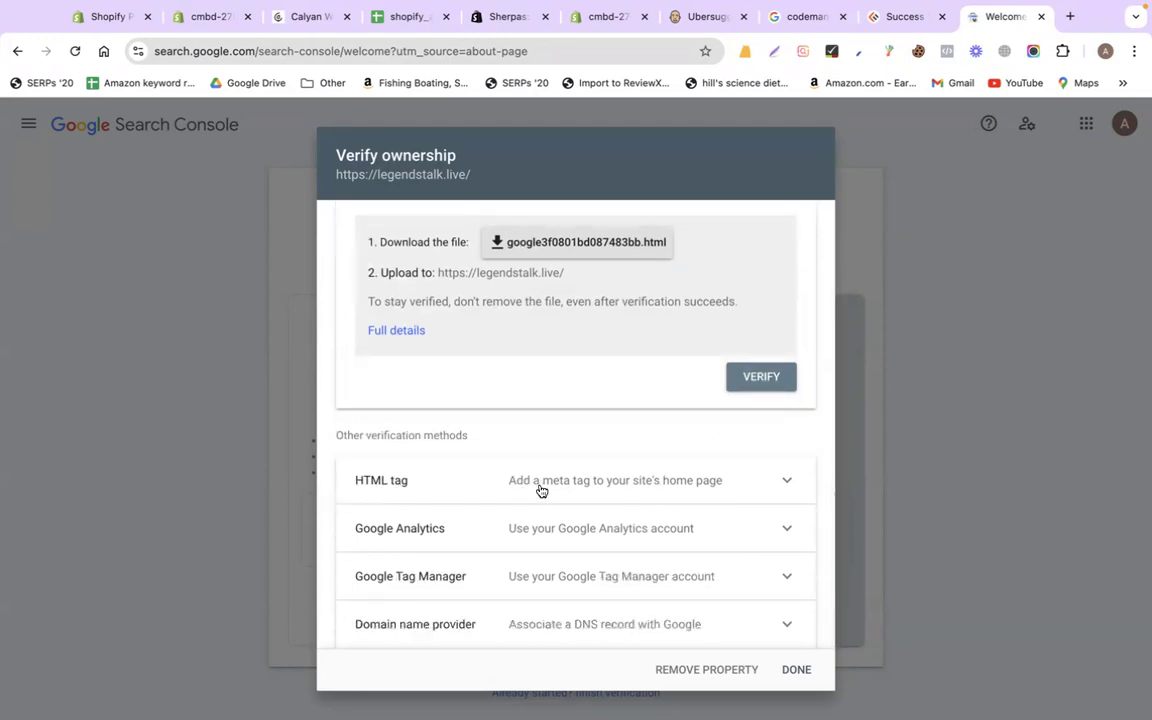
scroll(600, 400, "up", 2)
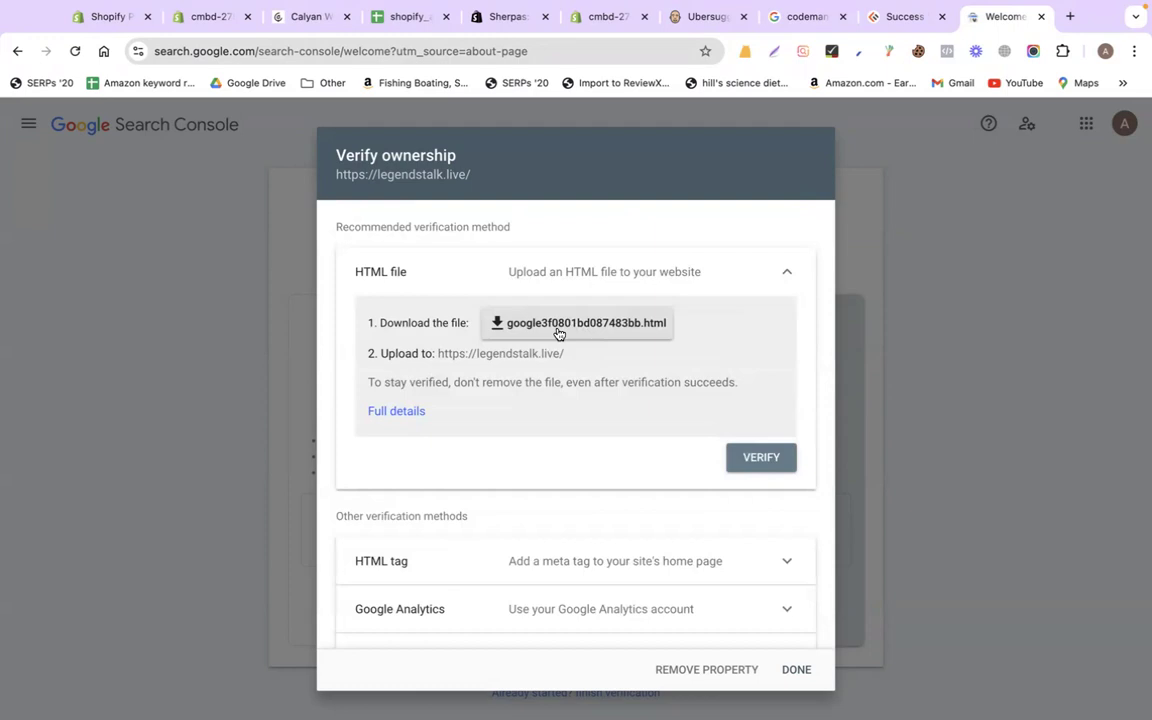
scroll(559, 333, "down", 2)
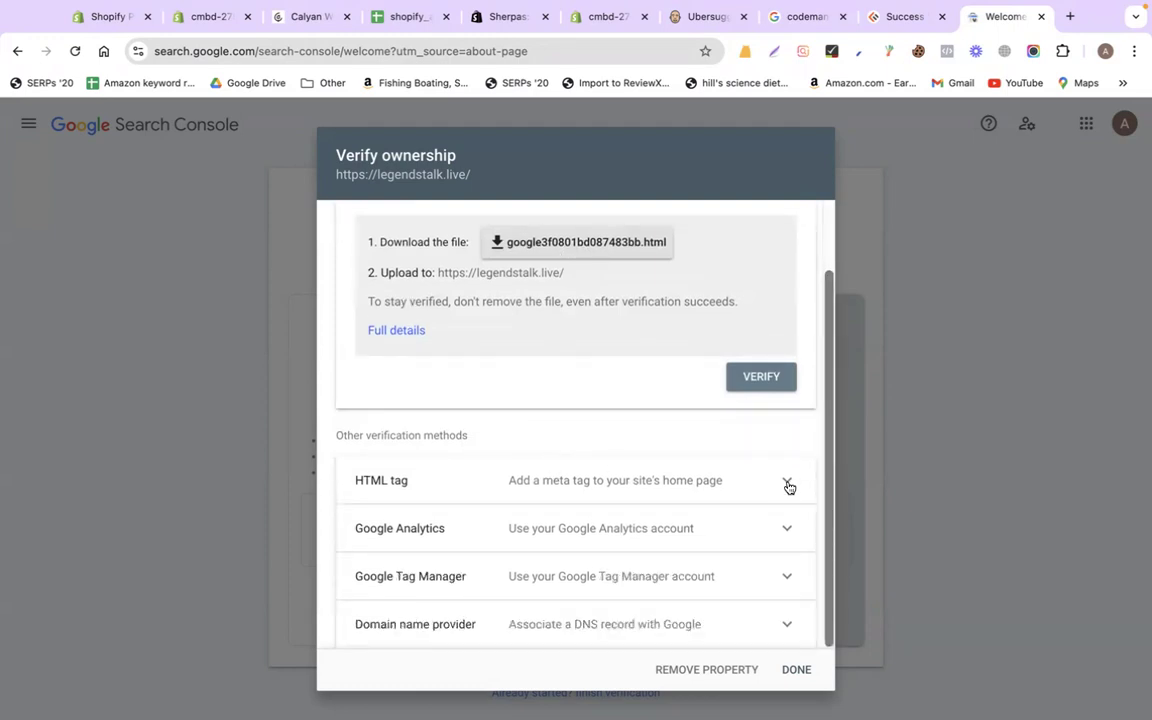
left_click(788, 484)
scroll(622, 458, "down", 3)
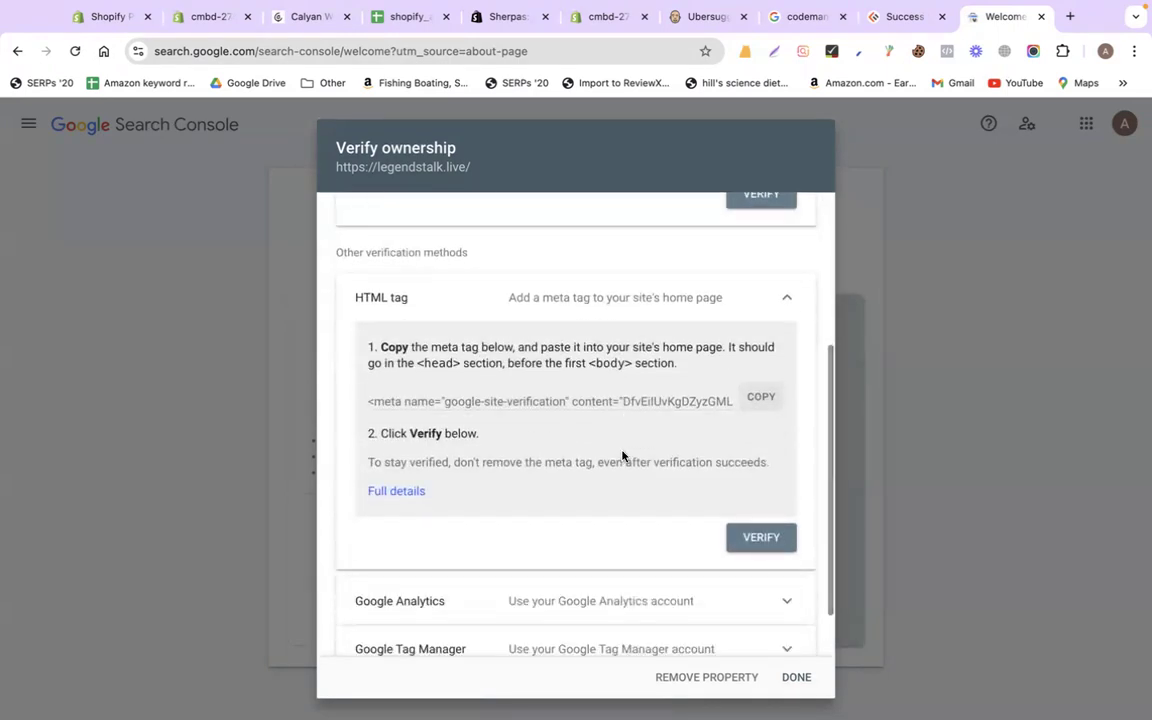
left_click(762, 400)
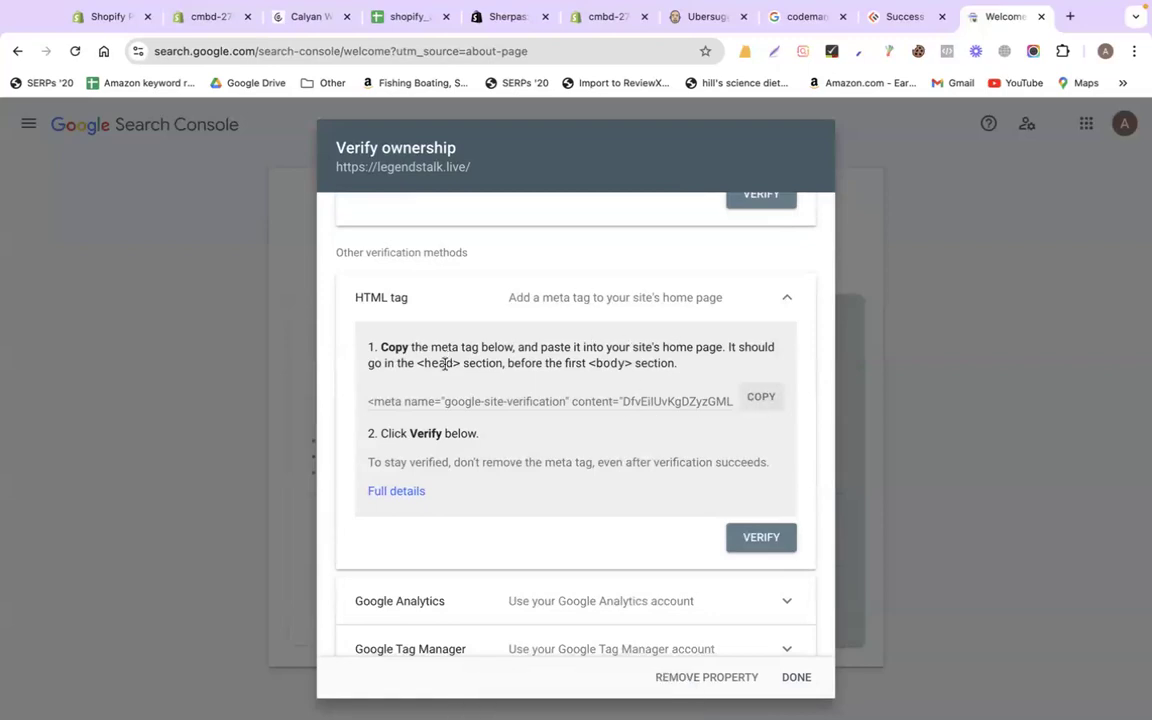
left_click_drag(416, 363, 463, 365)
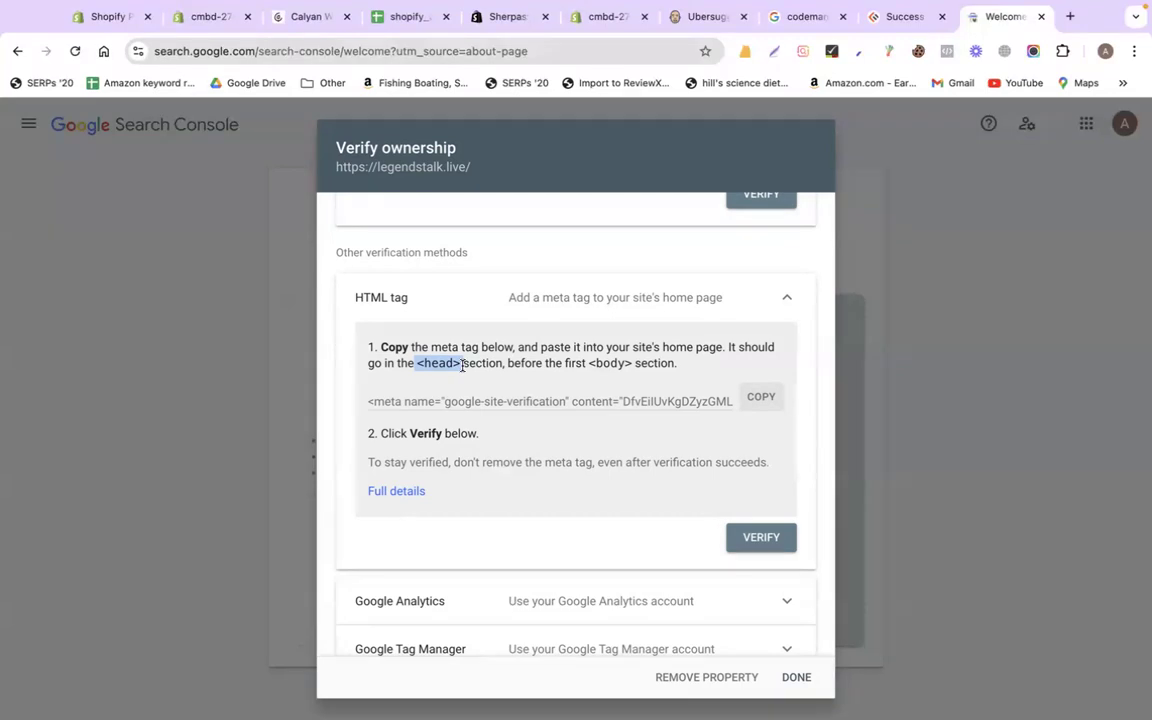
left_click(759, 397)
left_click(198, 20)
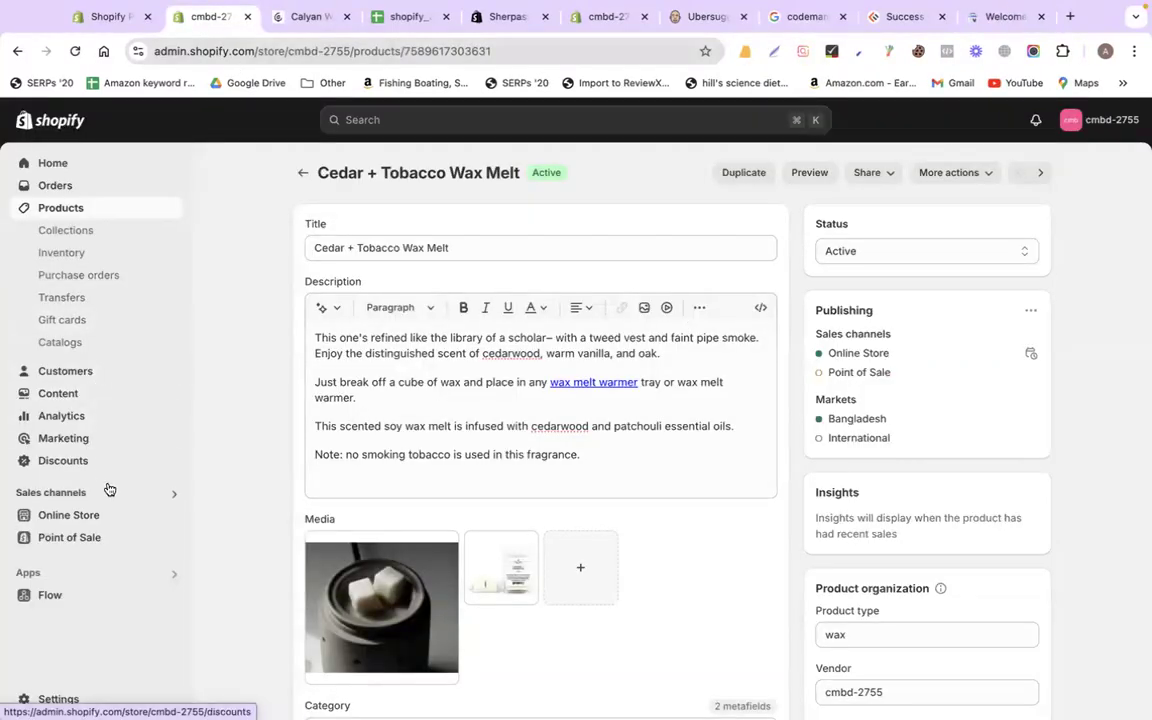
From Online Store > Themes, open Edit code for the Dawn theme
left_click(97, 514)
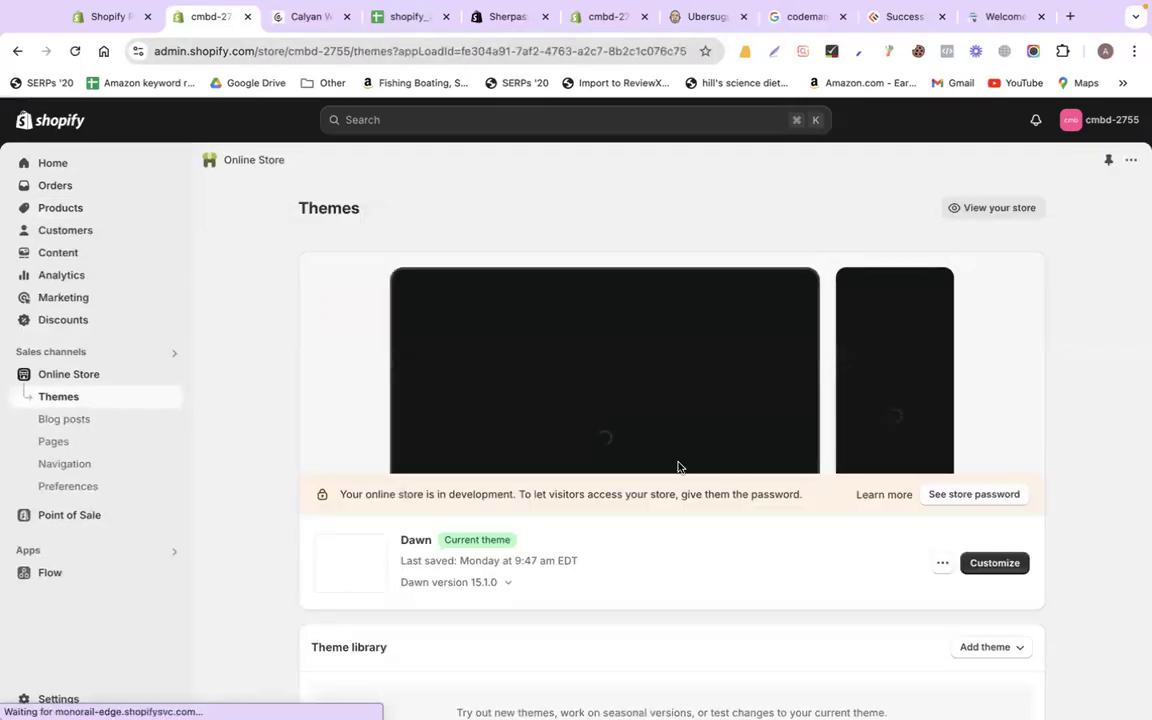
scroll(678, 467, "down", 3)
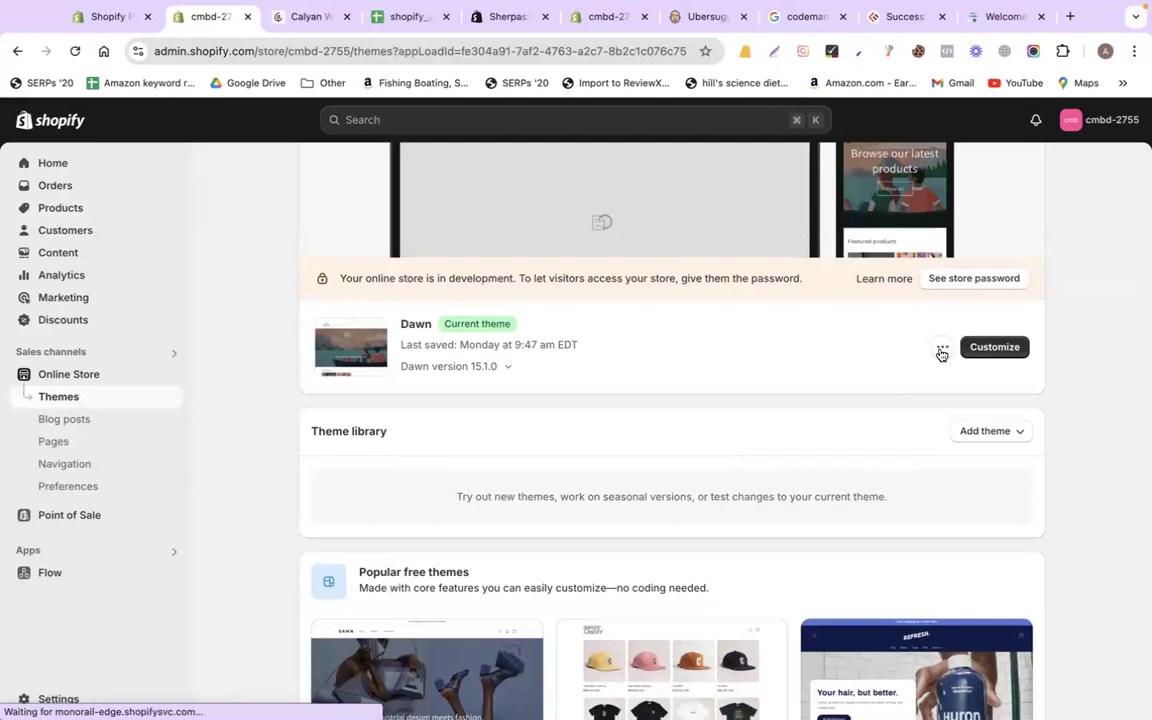
left_click(942, 349)
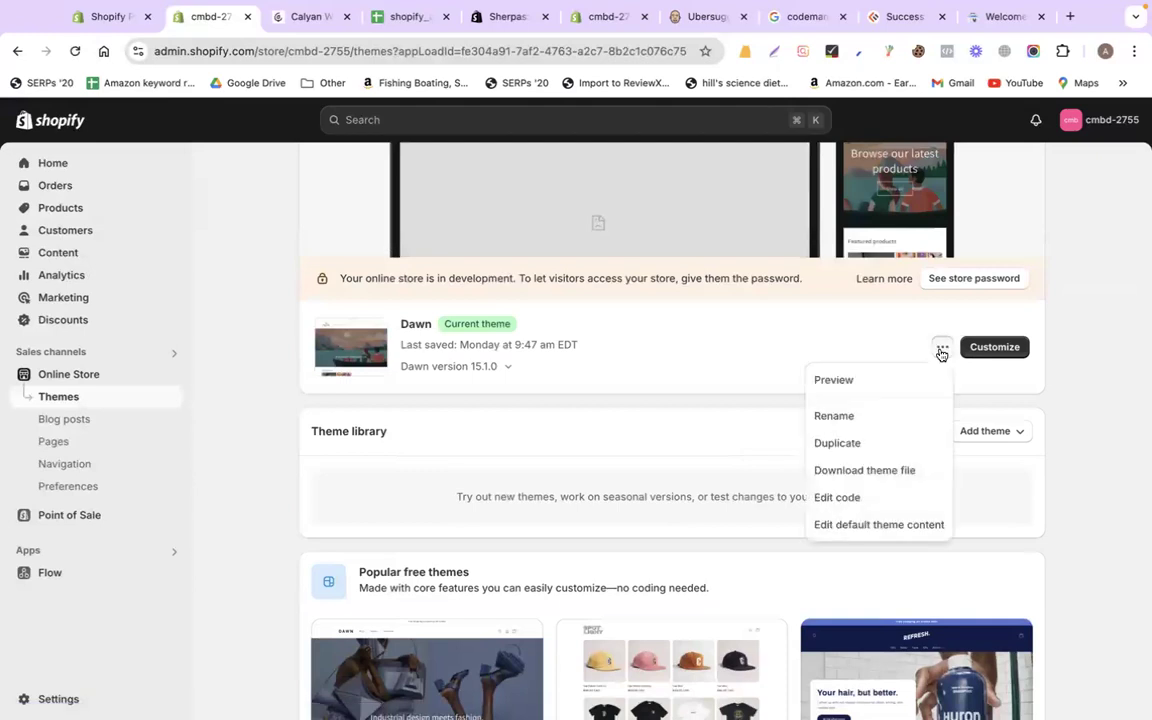
left_click(888, 501)
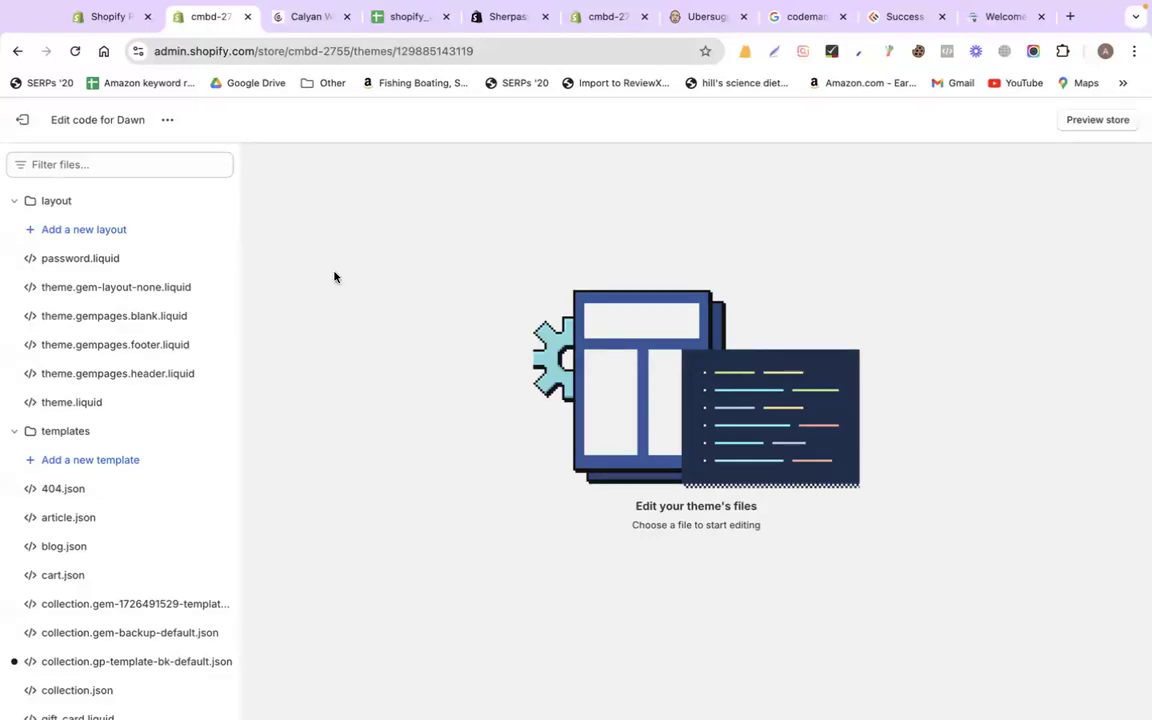
Filter the theme files for 'theme', open layout/theme.liquid and select the opening <head> tag
left_click(137, 164)
type("theme")
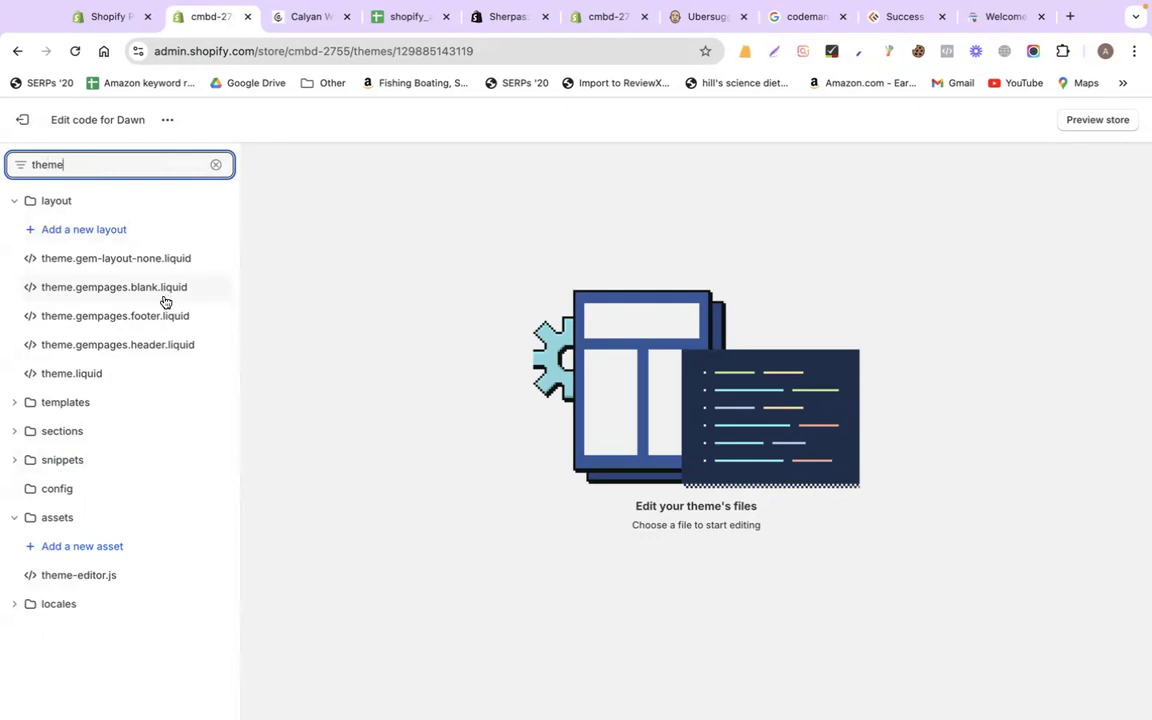
left_click(95, 379)
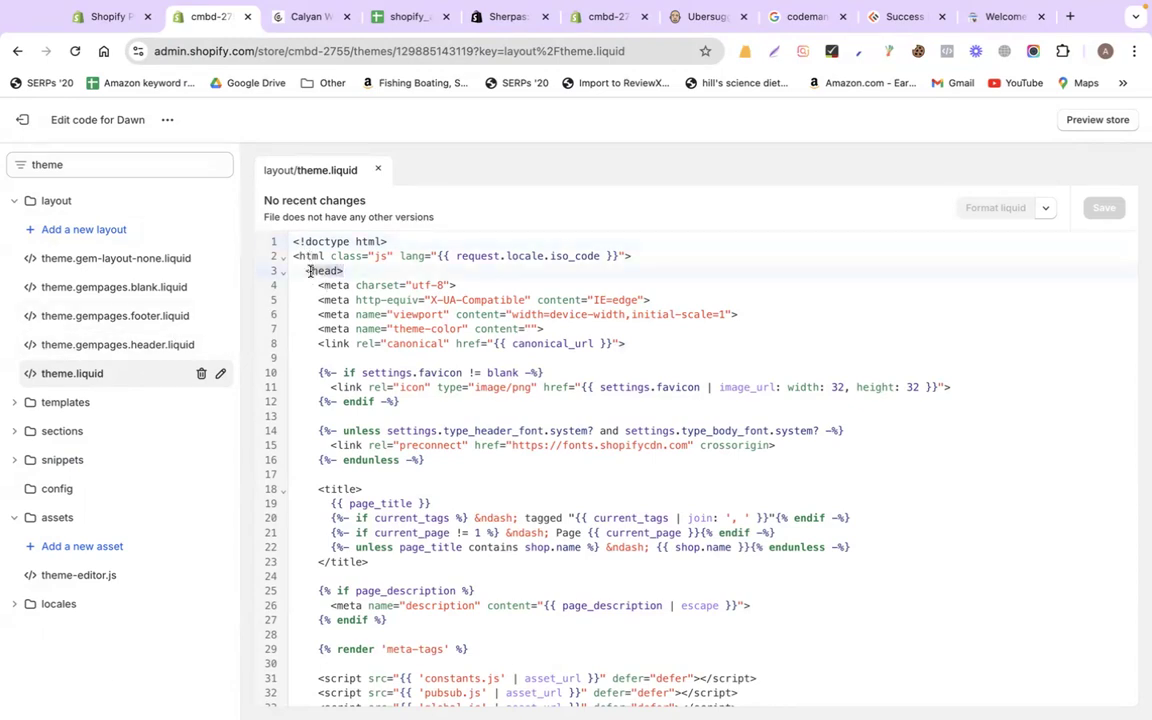
mouse_move(310, 272)
left_click(336, 314)
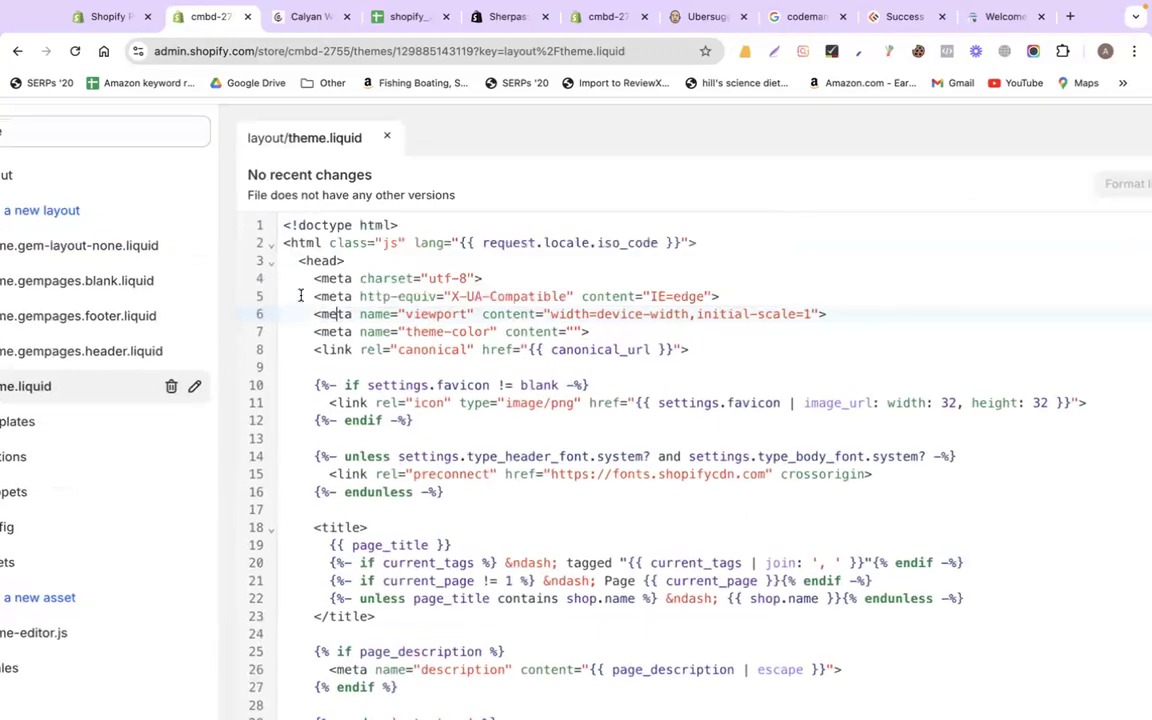
left_click(299, 296)
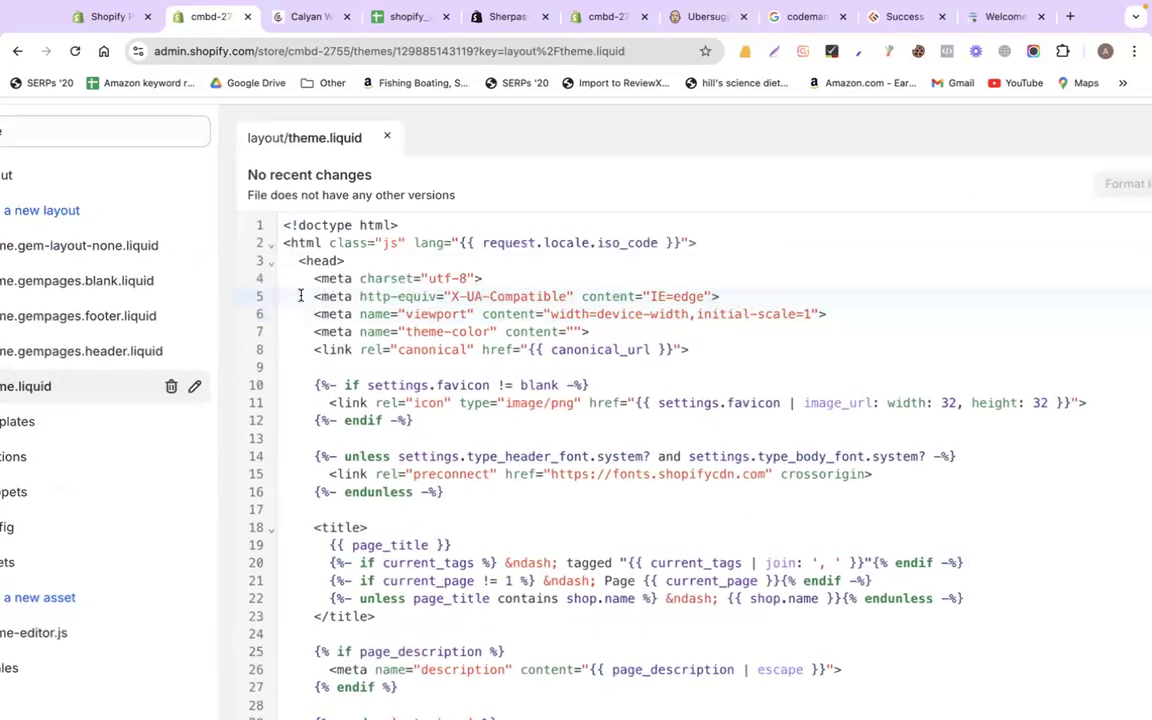
scroll(300, 296, "up", 5)
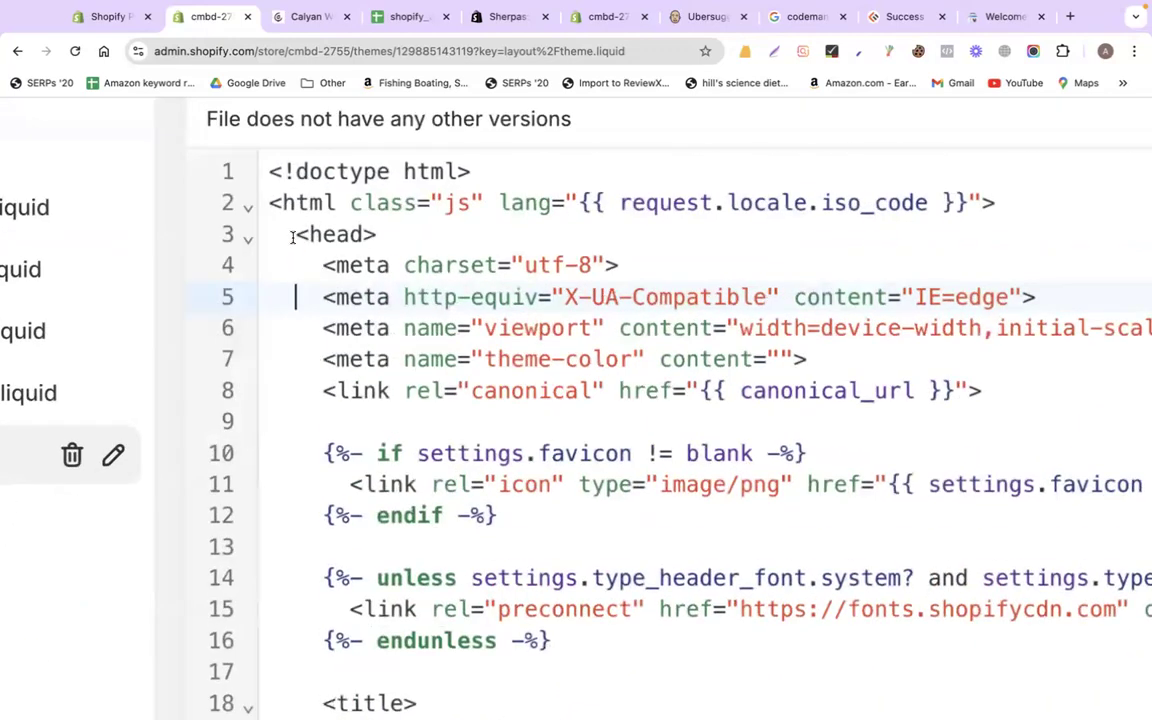
left_click_drag(293, 237, 374, 234)
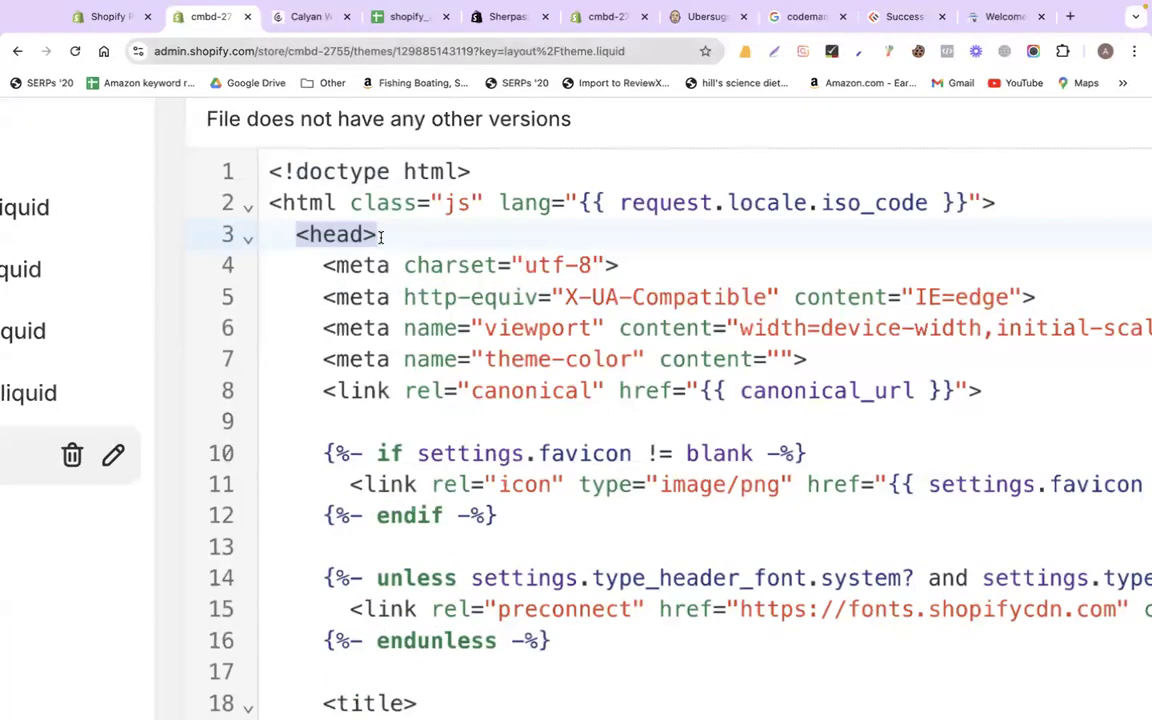
Search the file for 'head>' and select the closing </head> tag on line 299
mouse_move(372, 234)
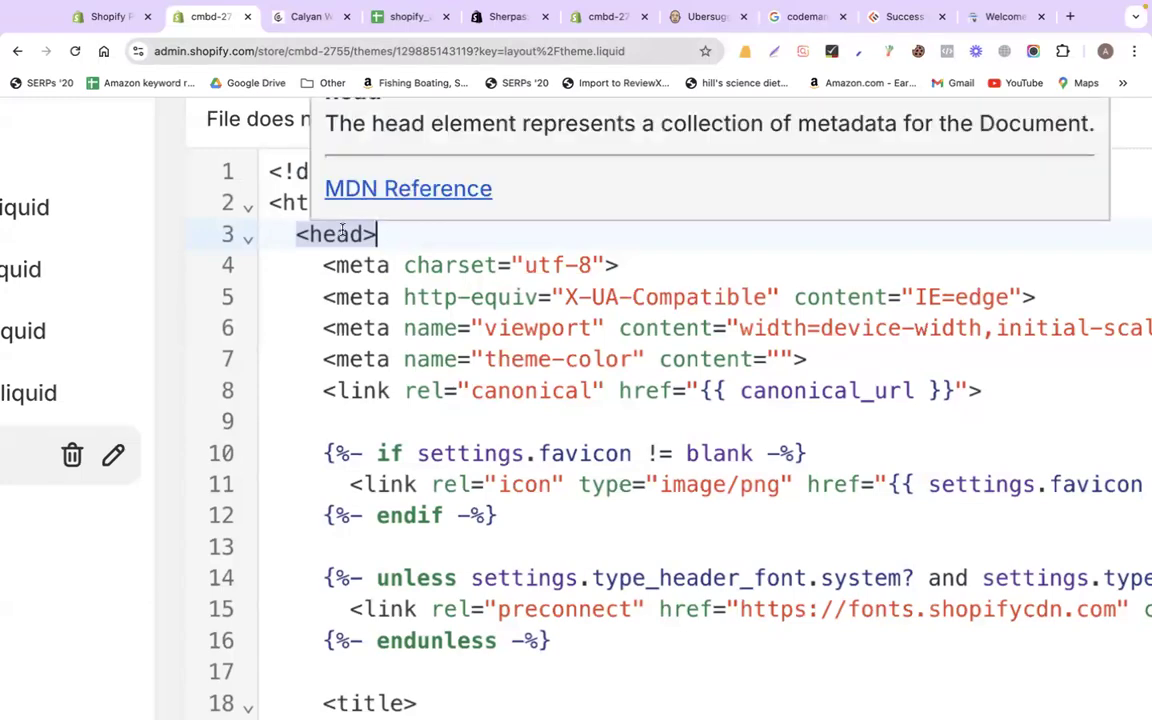
scroll(300, 218, "down", 1)
scroll(310, 240, "down", 10)
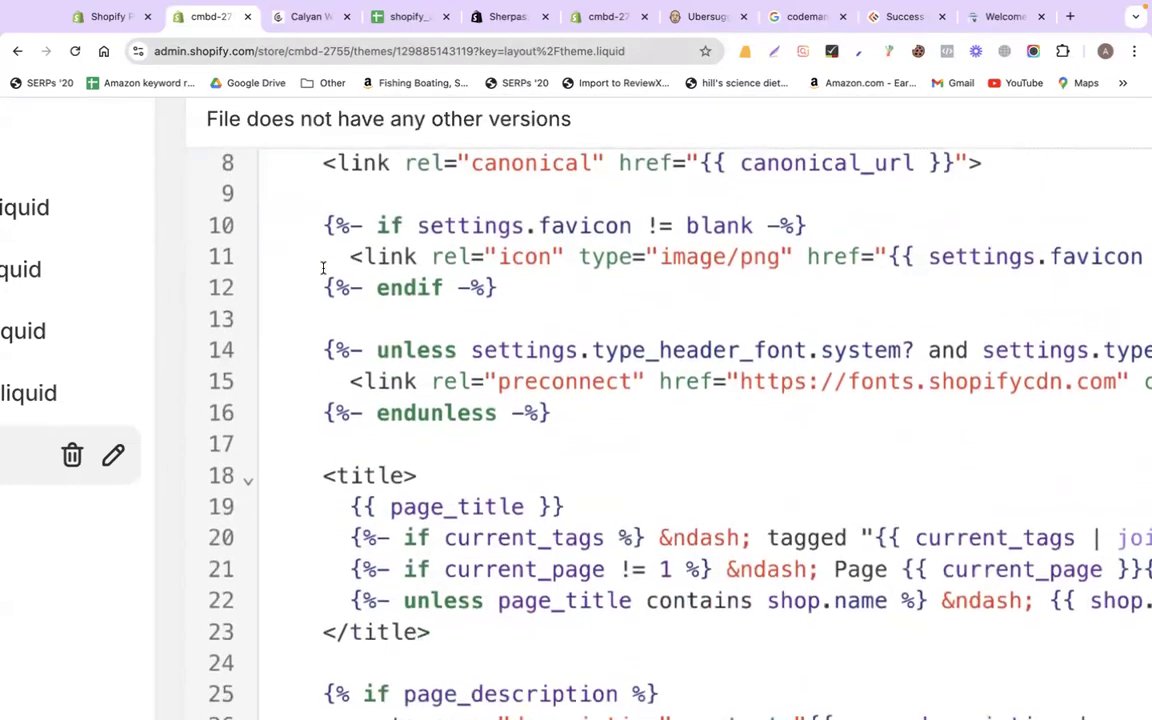
scroll(323, 268, "down", 20)
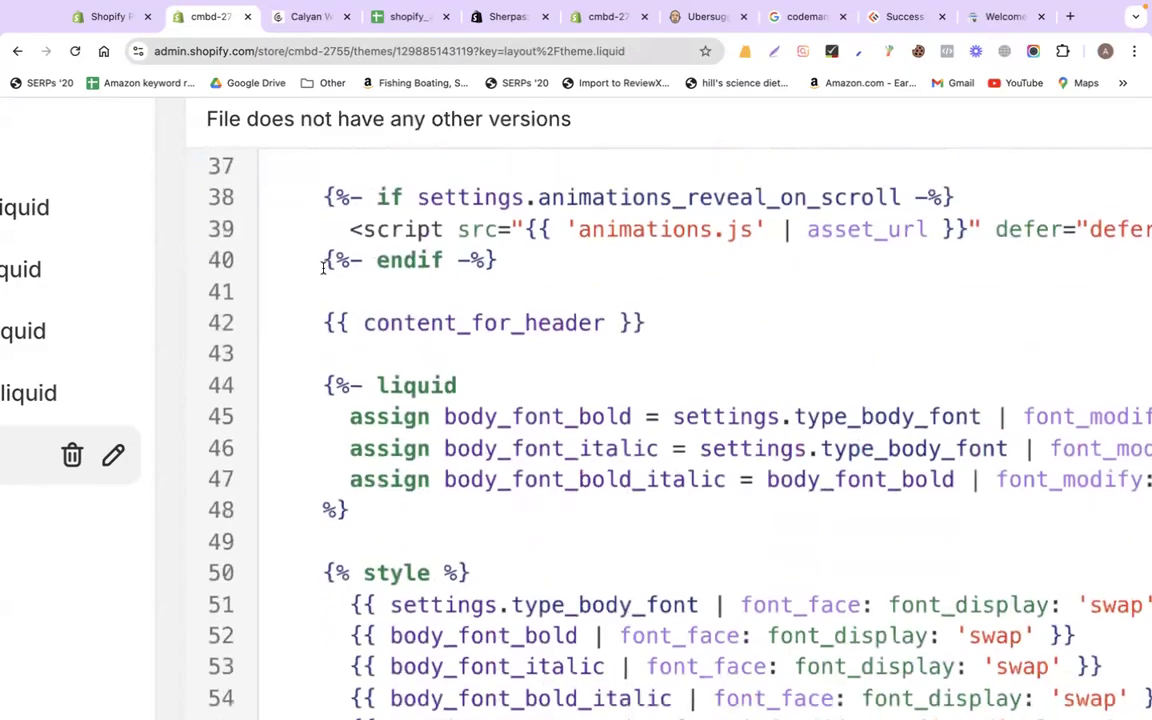
scroll(323, 268, "down", 20)
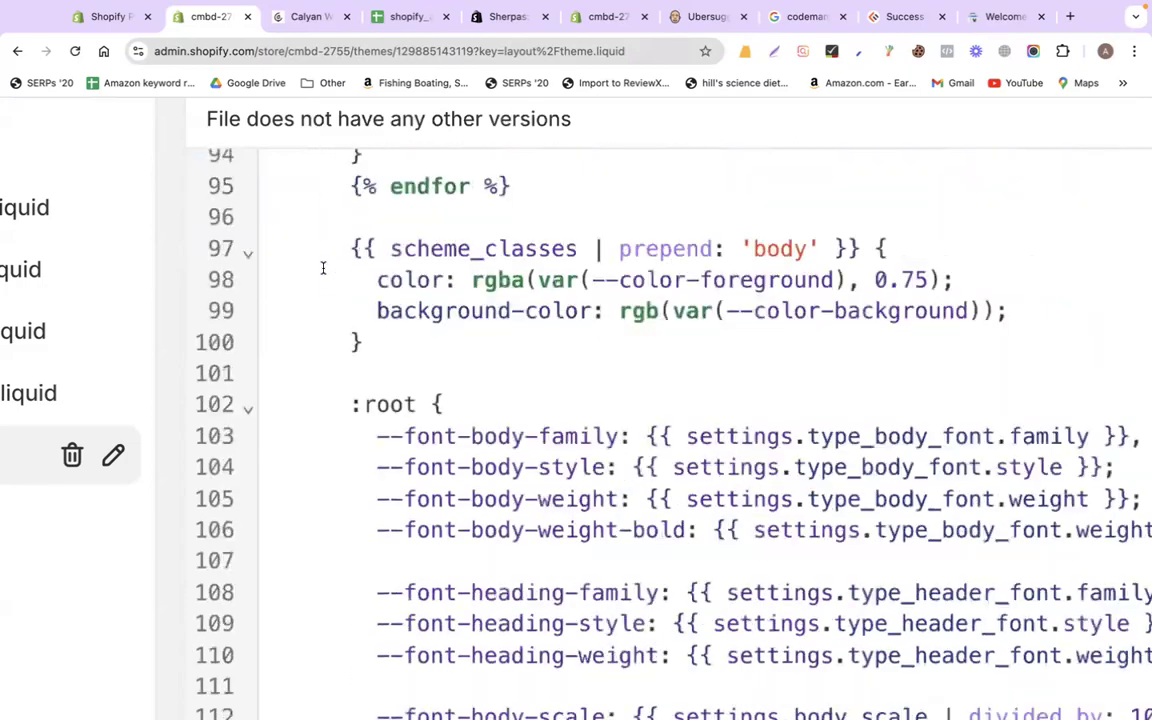
scroll(322, 268, "down", 2)
scroll(322, 268, "down", 2)
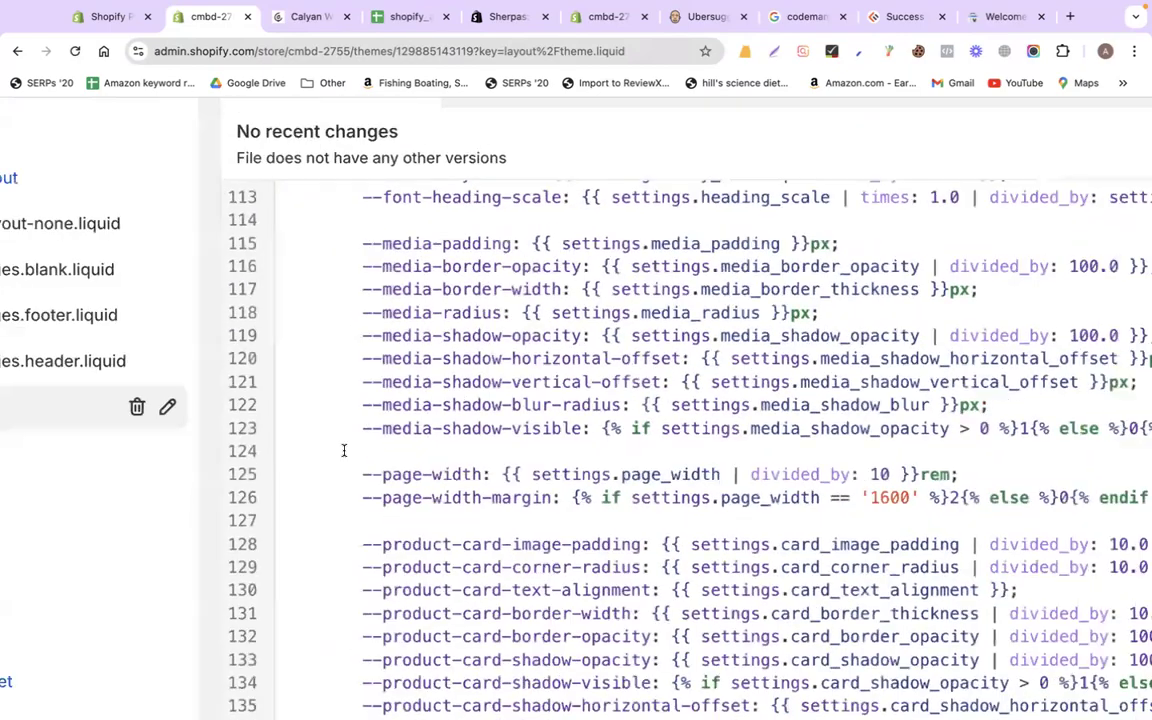
scroll(342, 450, "down", 20)
scroll(343, 450, "down", 15)
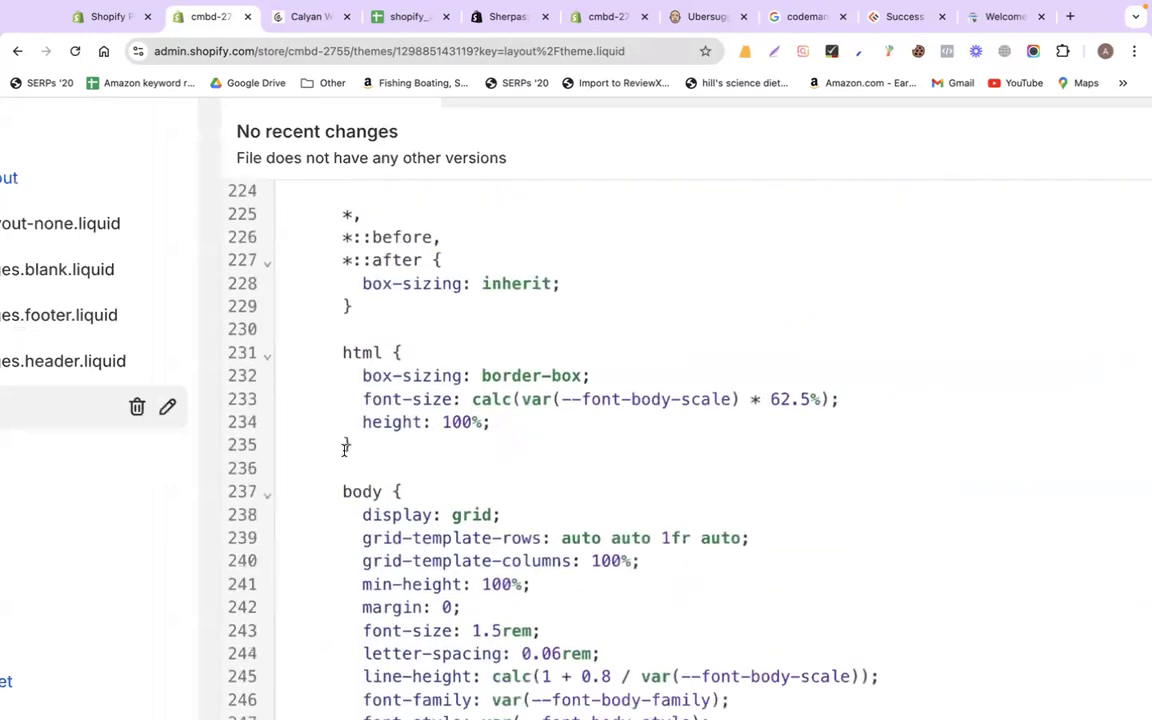
key("ctrl+f")
type("head")
key("Return")
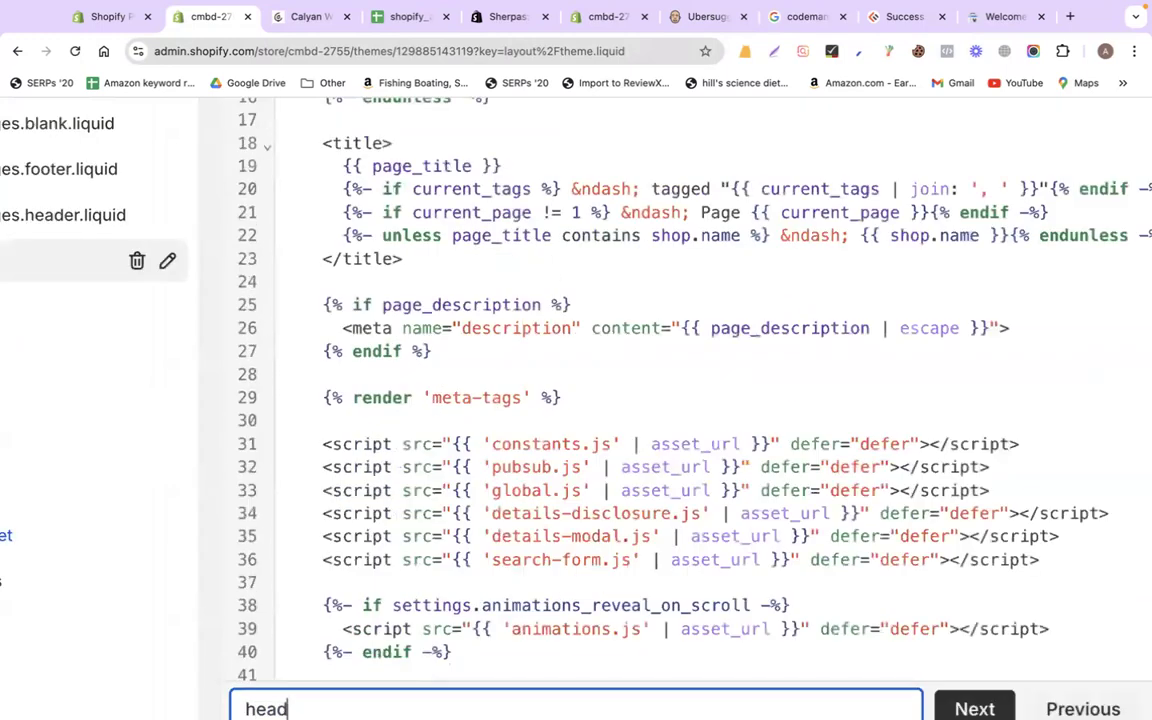
key("Return")
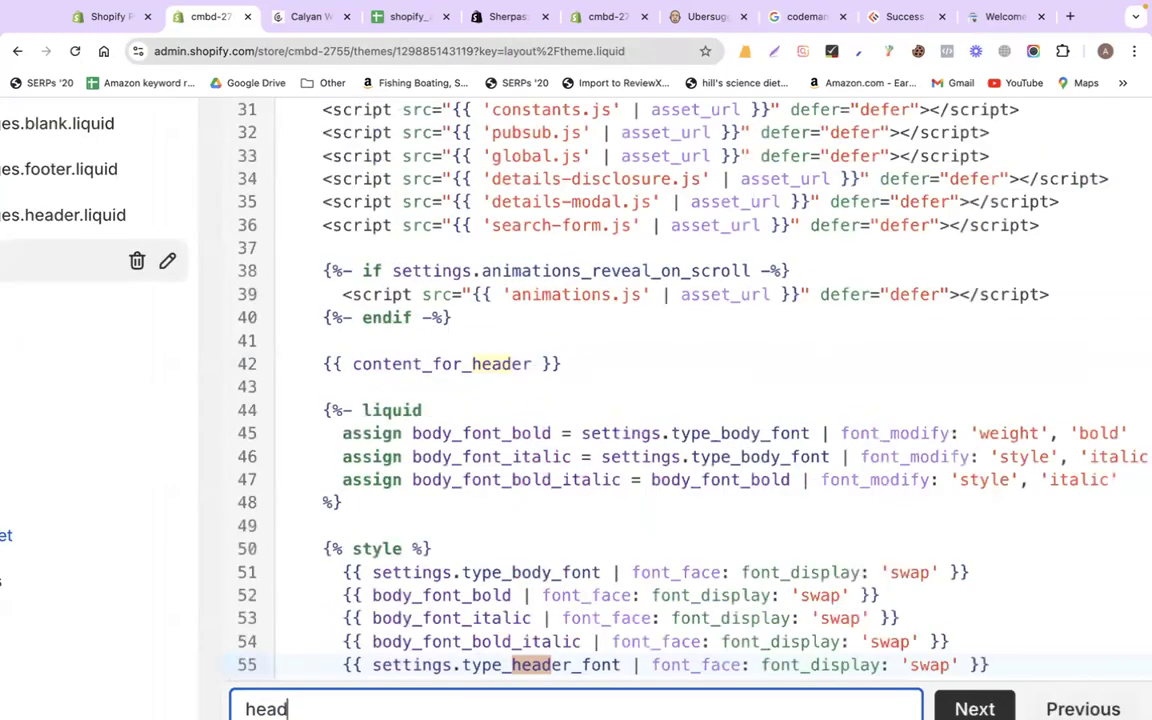
type(">")
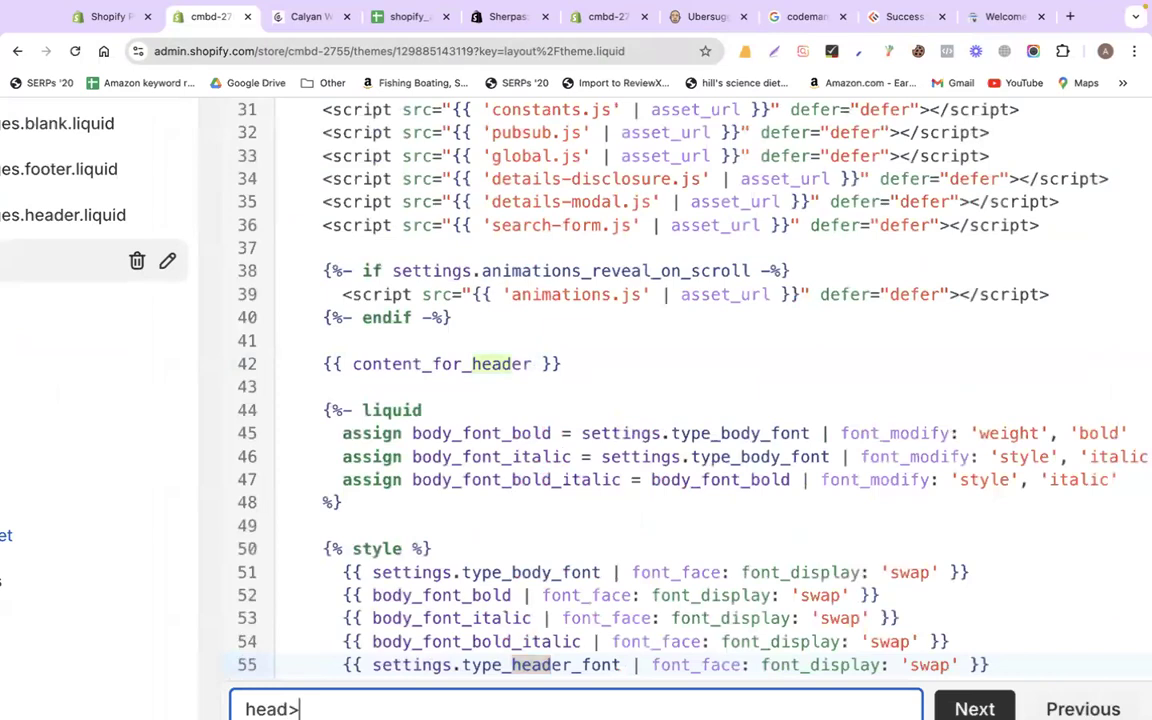
scroll(478, 340, "down", 3)
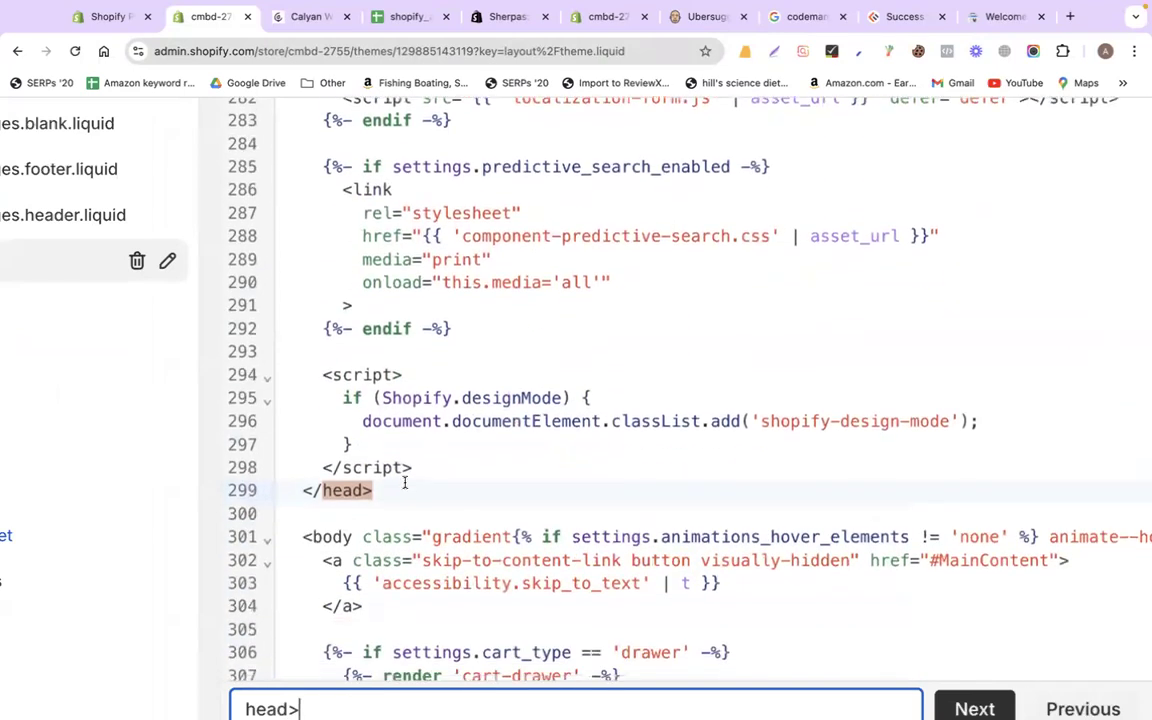
left_click(300, 489)
left_click_drag(300, 489, 374, 490)
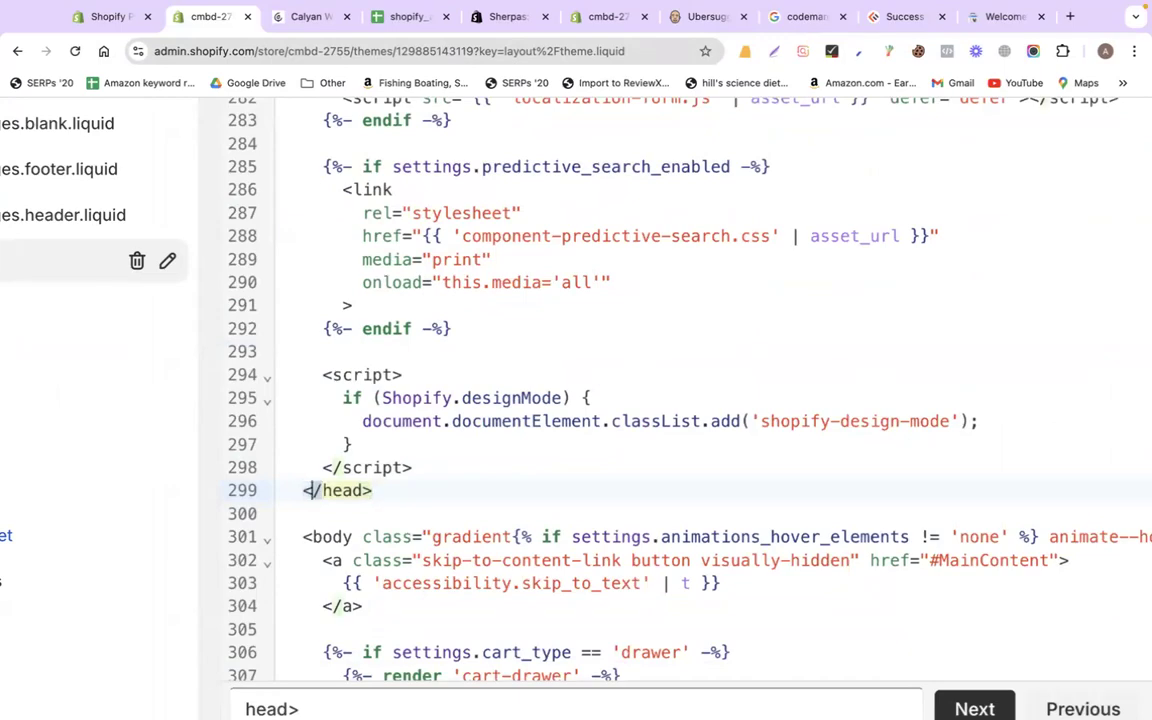
Recheck the opening <head> tag, then place the caret just before </head>
scroll(433, 478, "up", 20)
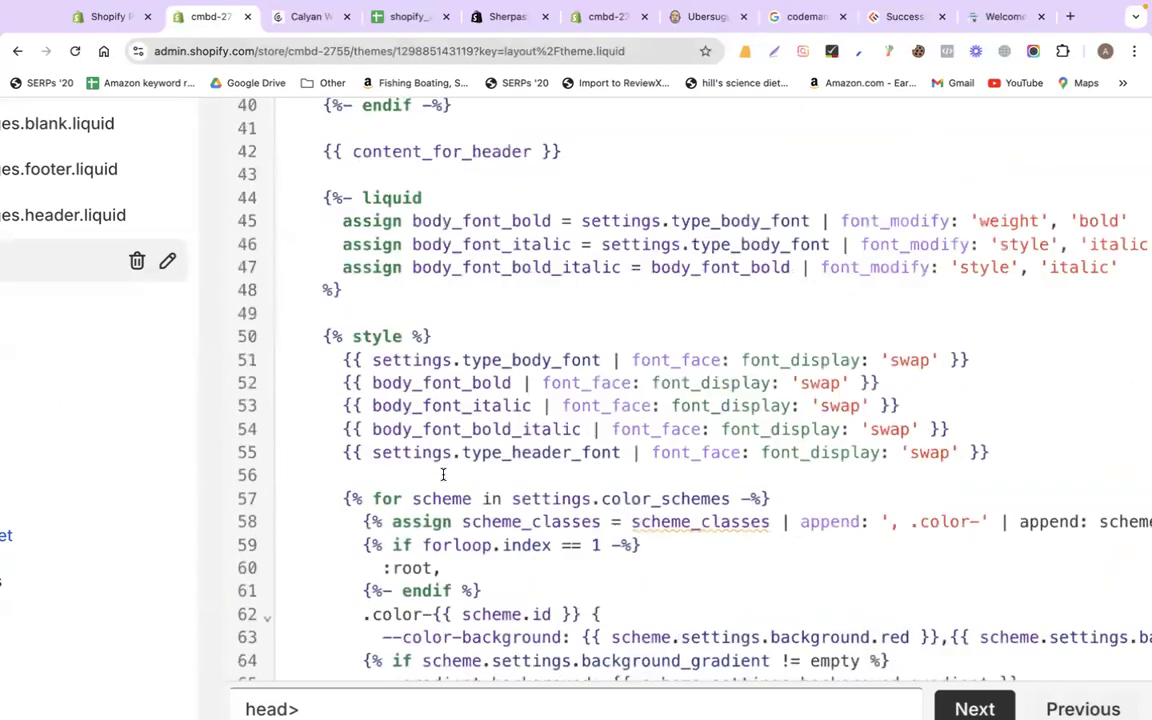
scroll(443, 463, "up", 5)
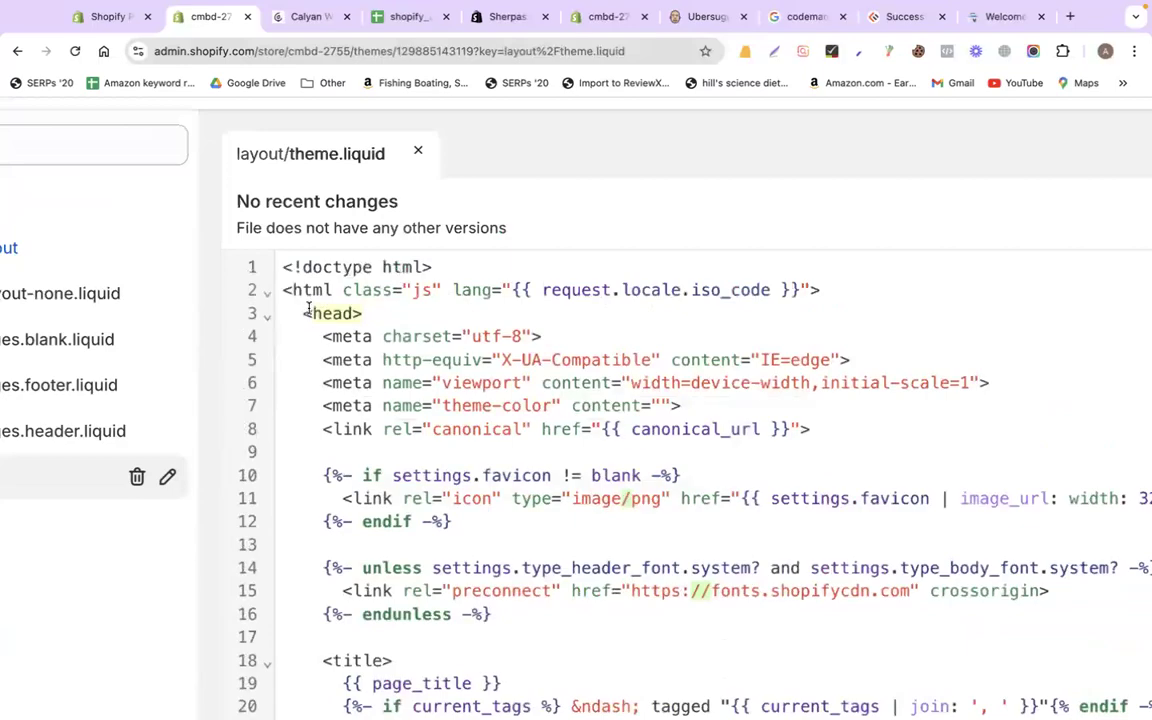
left_click_drag(304, 313, 360, 315)
scroll(360, 314, "down", 20)
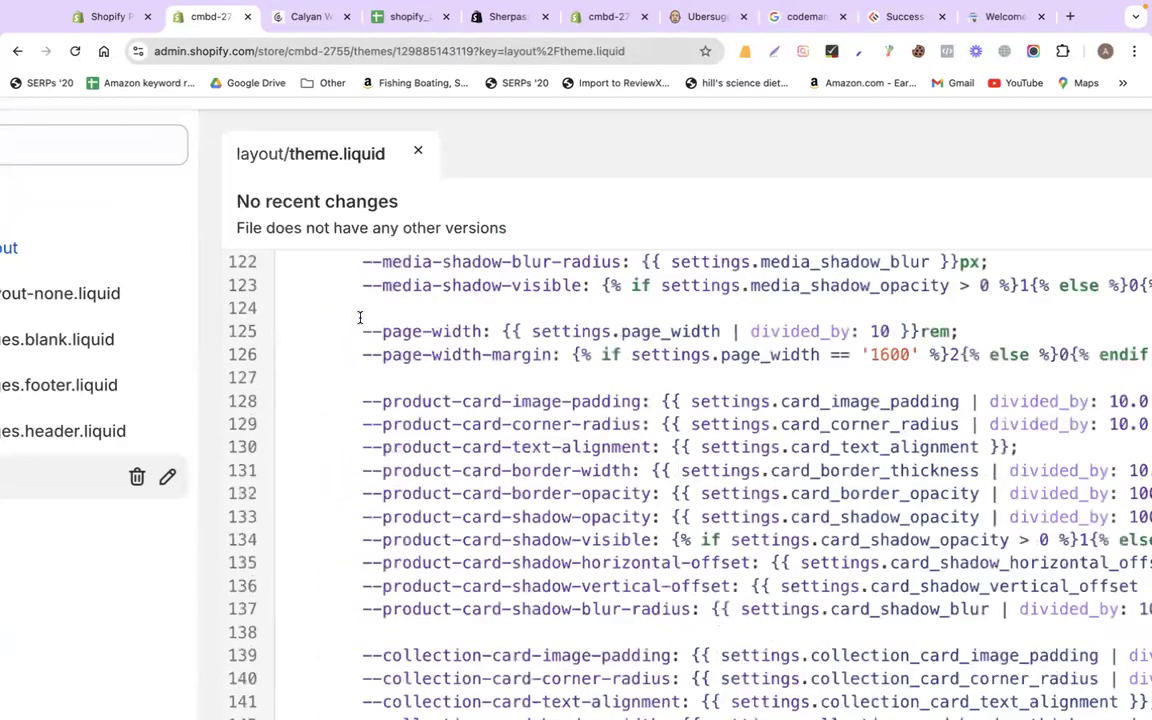
scroll(360, 317, "down", 20)
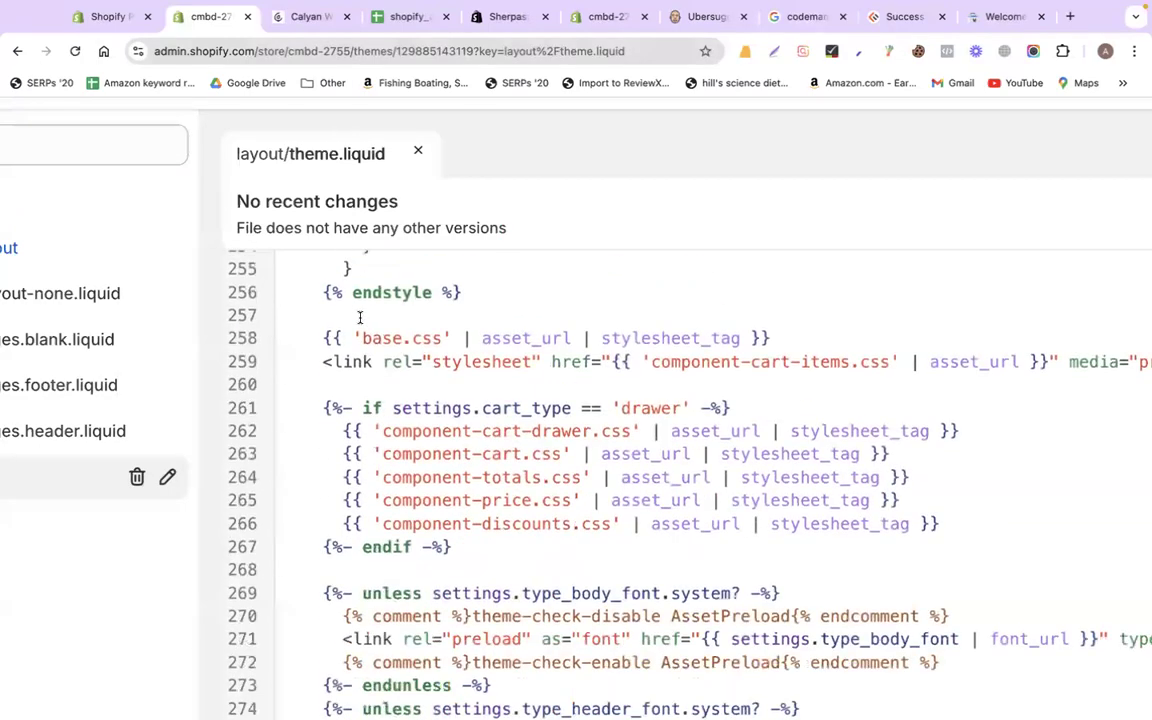
scroll(360, 317, "down", 11)
scroll(360, 318, "up", 3)
scroll(360, 318, "up", 7)
scroll(360, 318, "down", 3)
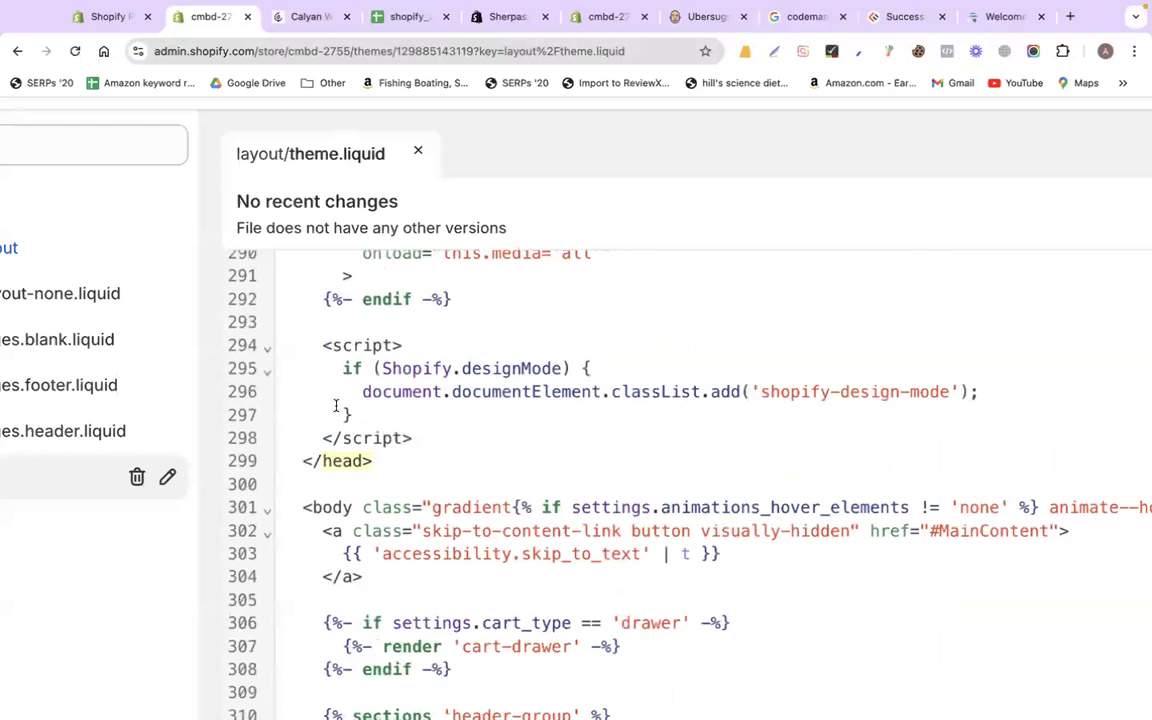
left_click(297, 459)
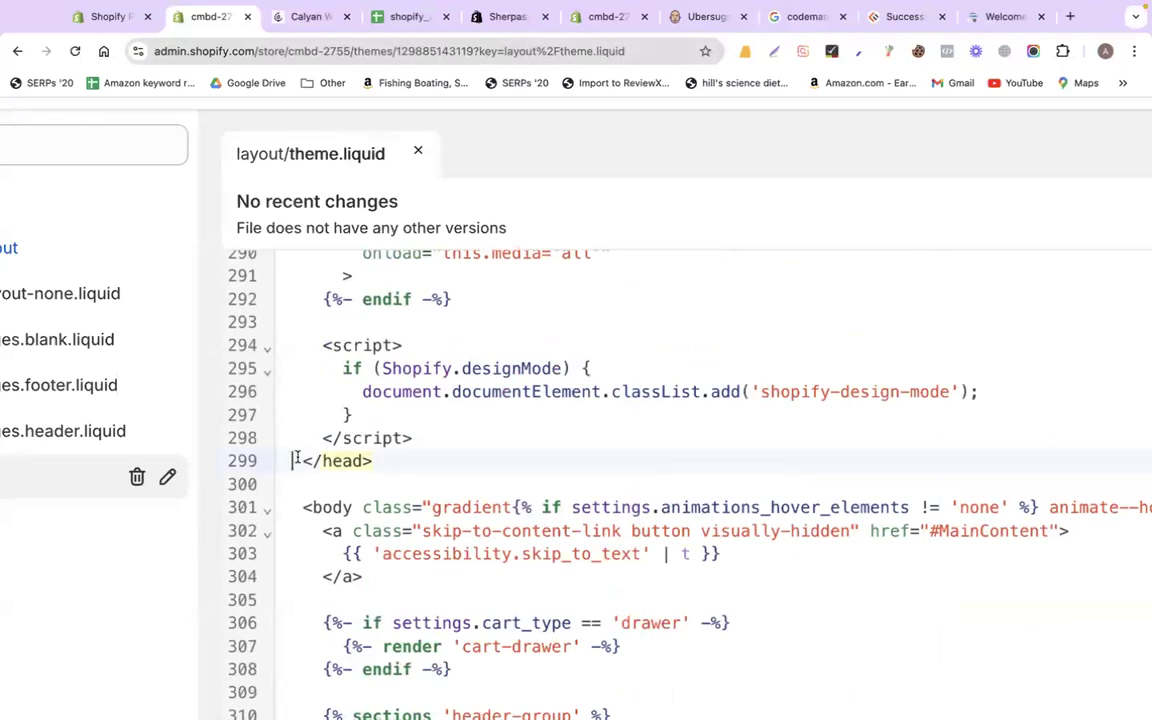
Paste the google-site-verification meta tag on a new line 300 before </head> and save theme.liquid
key("Return")
key("Return")
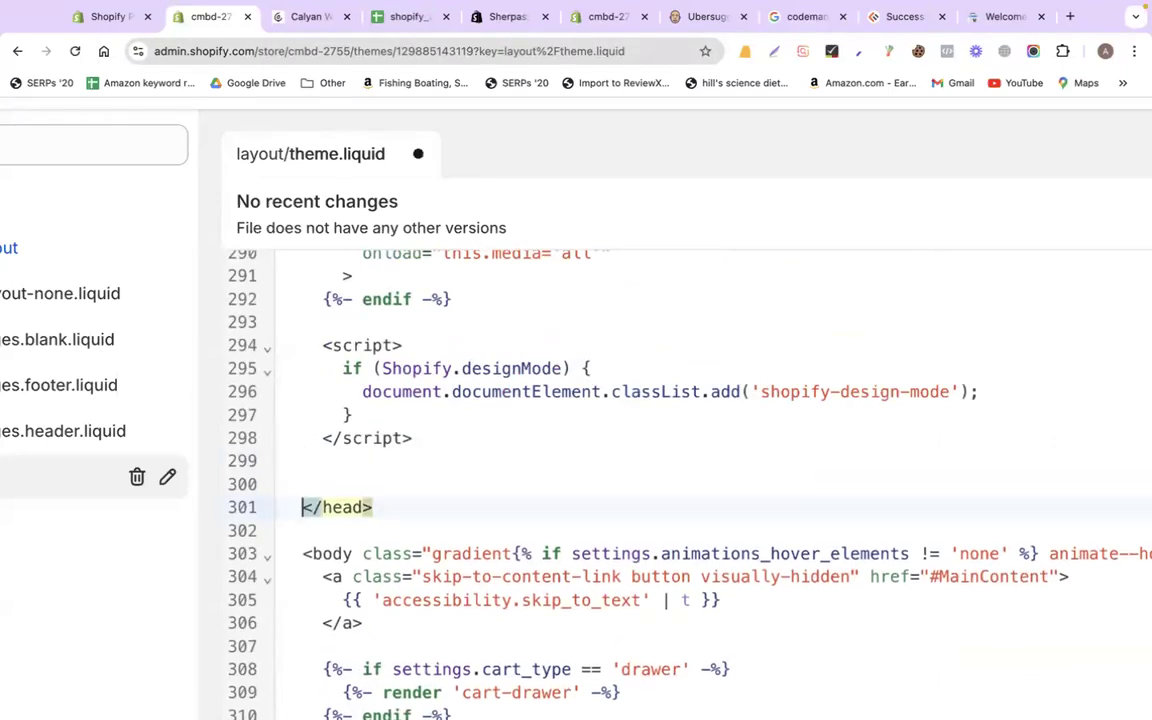
key("Up")
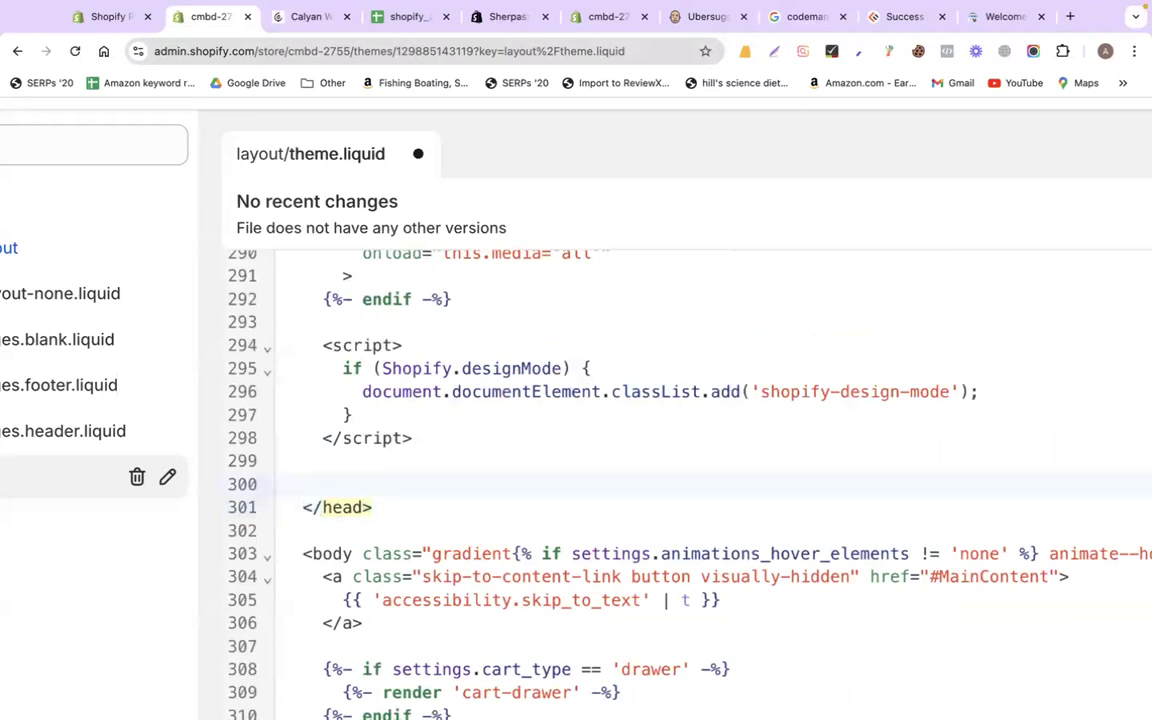
key("super+v")
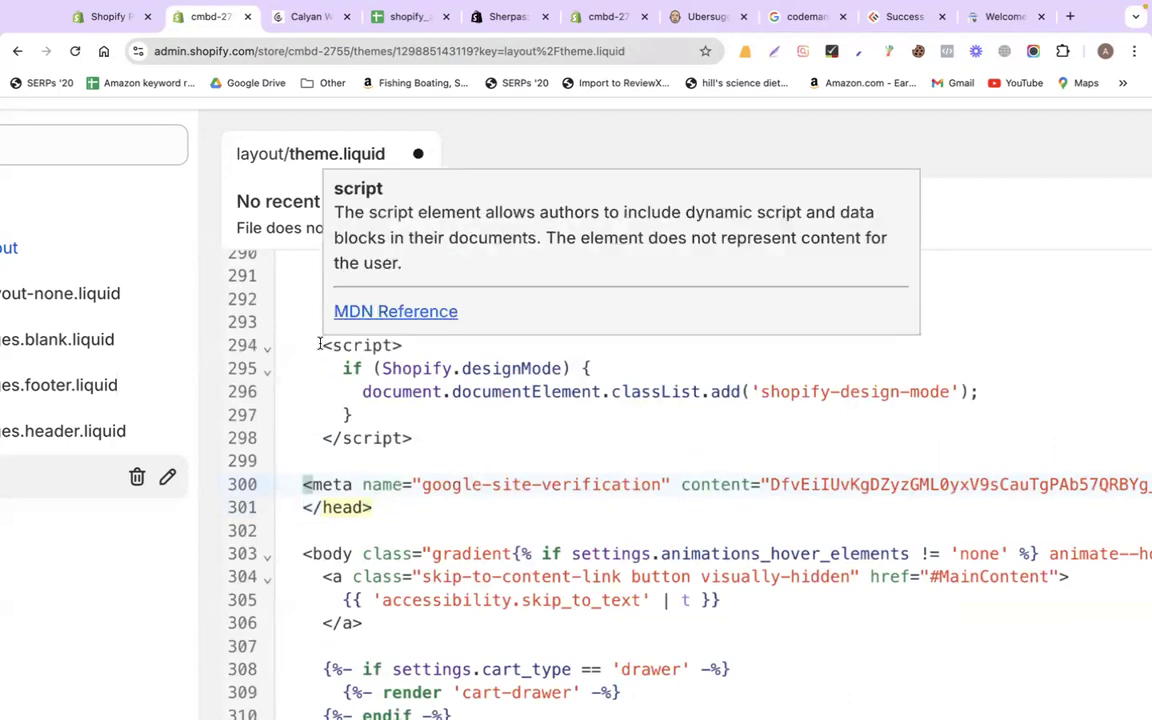
scroll(320, 344, "down", 5)
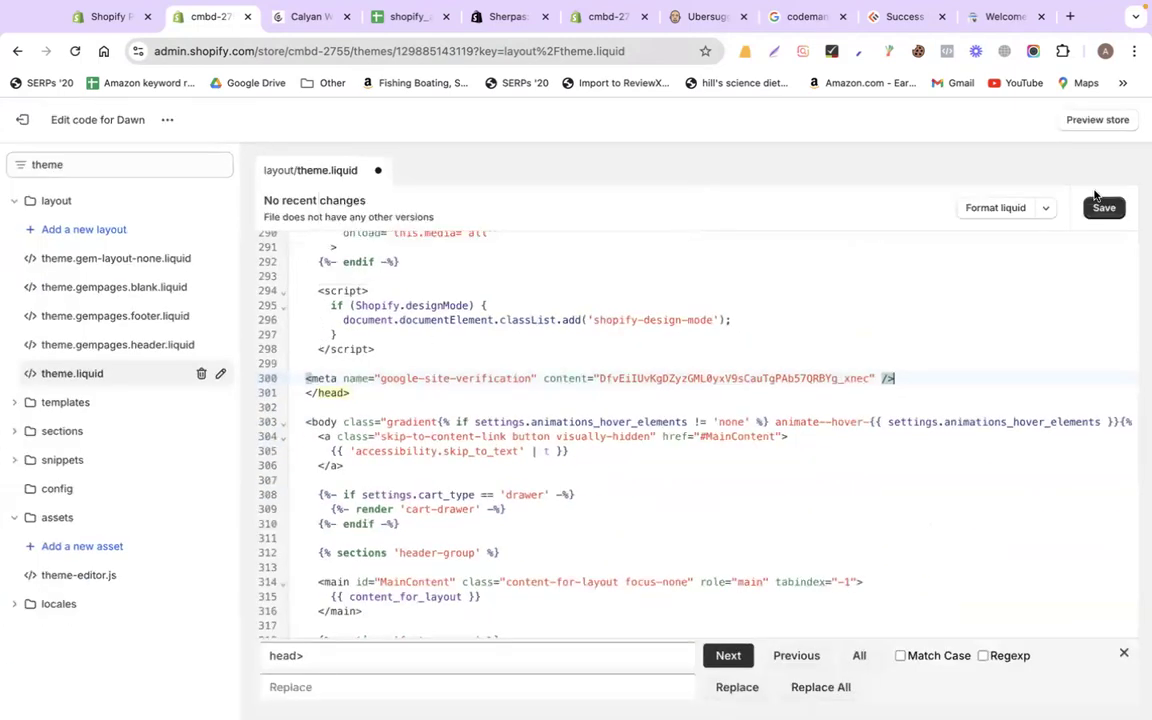
left_click(1104, 207)
key("ctrl+Right")
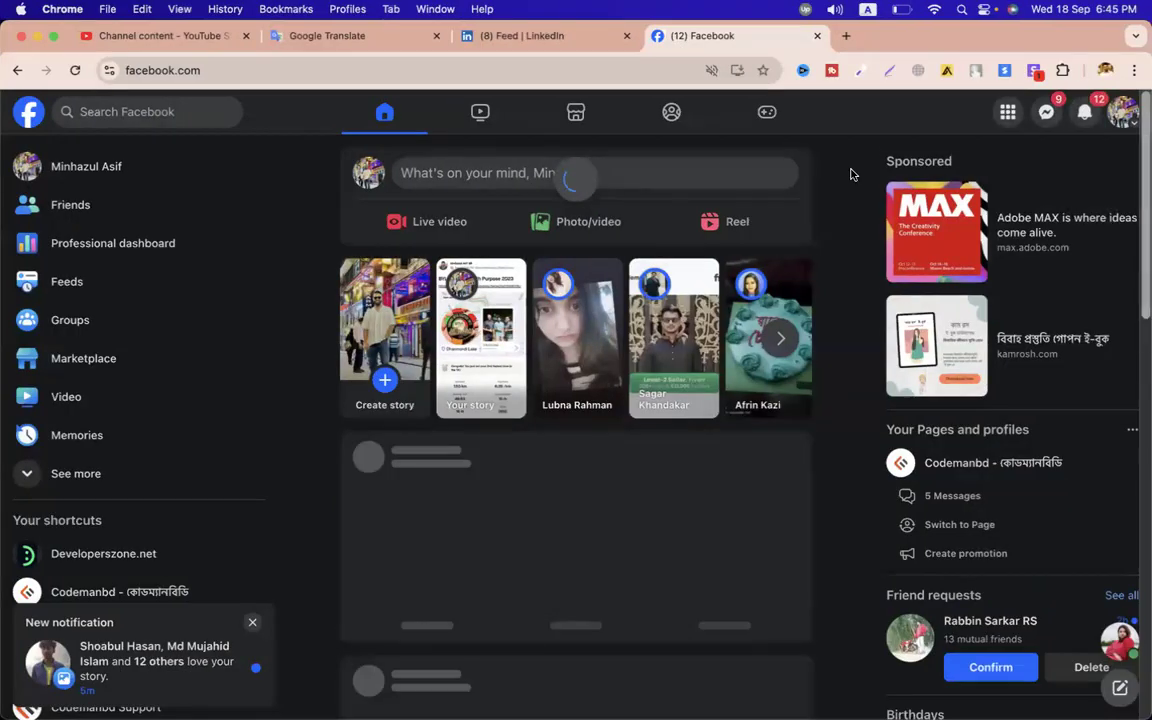
key("ctrl+Left")
Remove the unverified legendstalk.live property from Search Console
left_click(1004, 19)
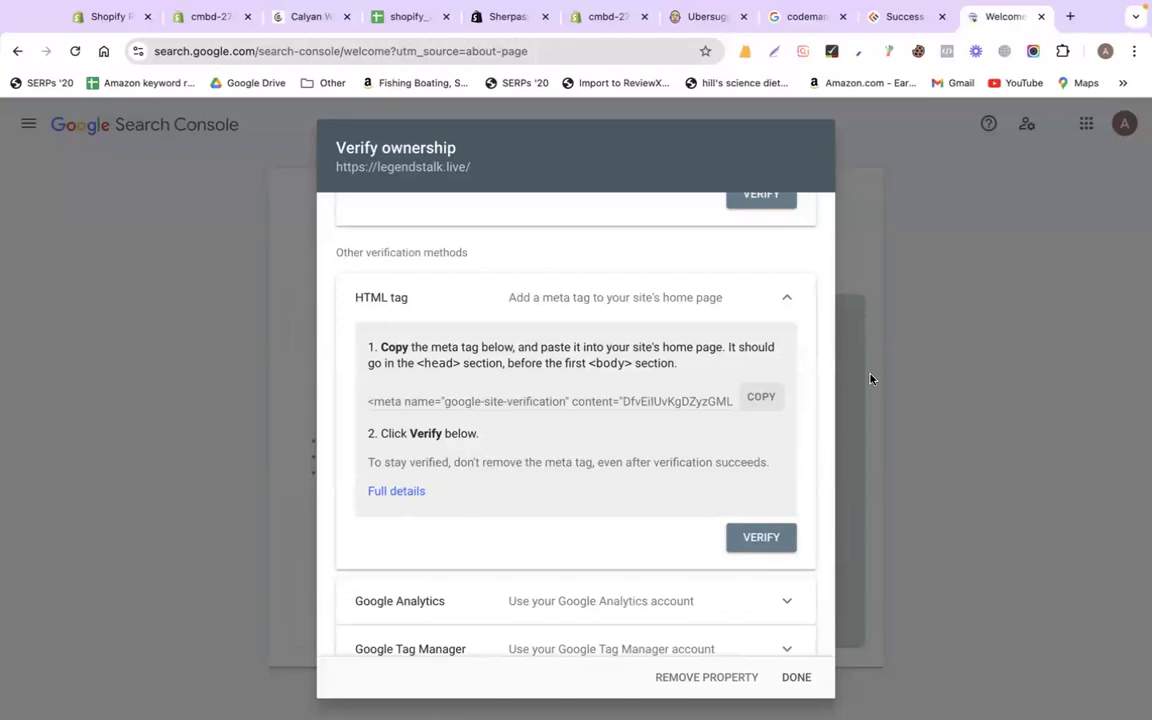
left_click(722, 677)
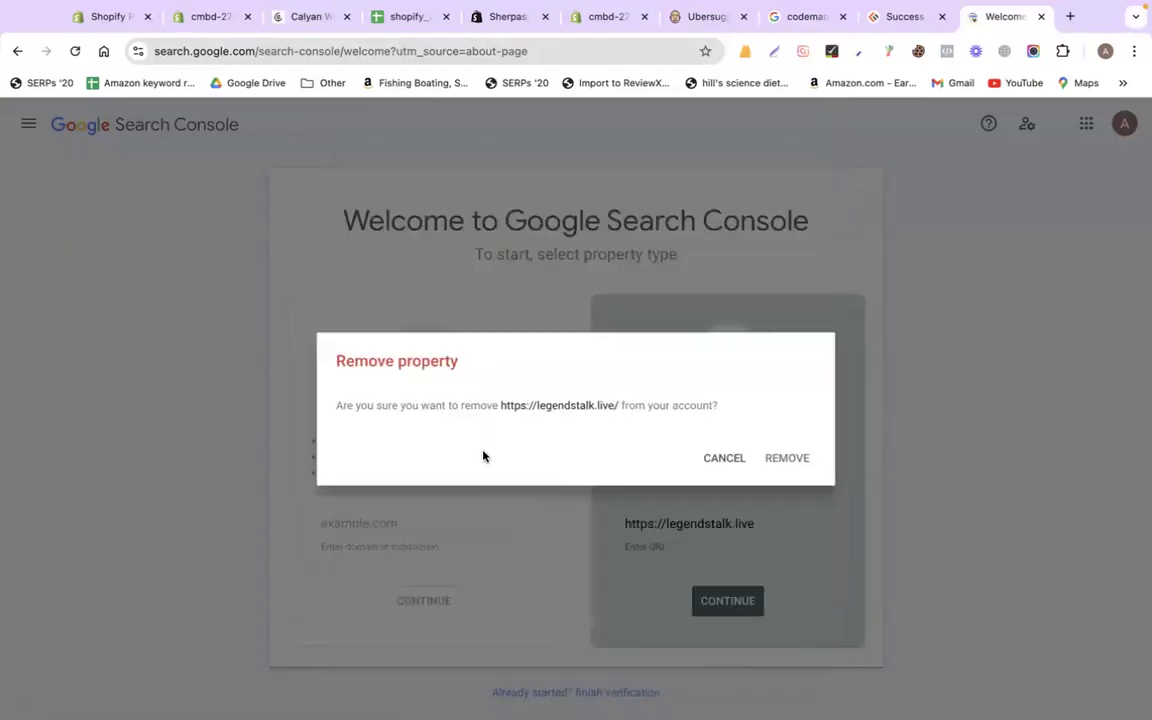
left_click(787, 461)
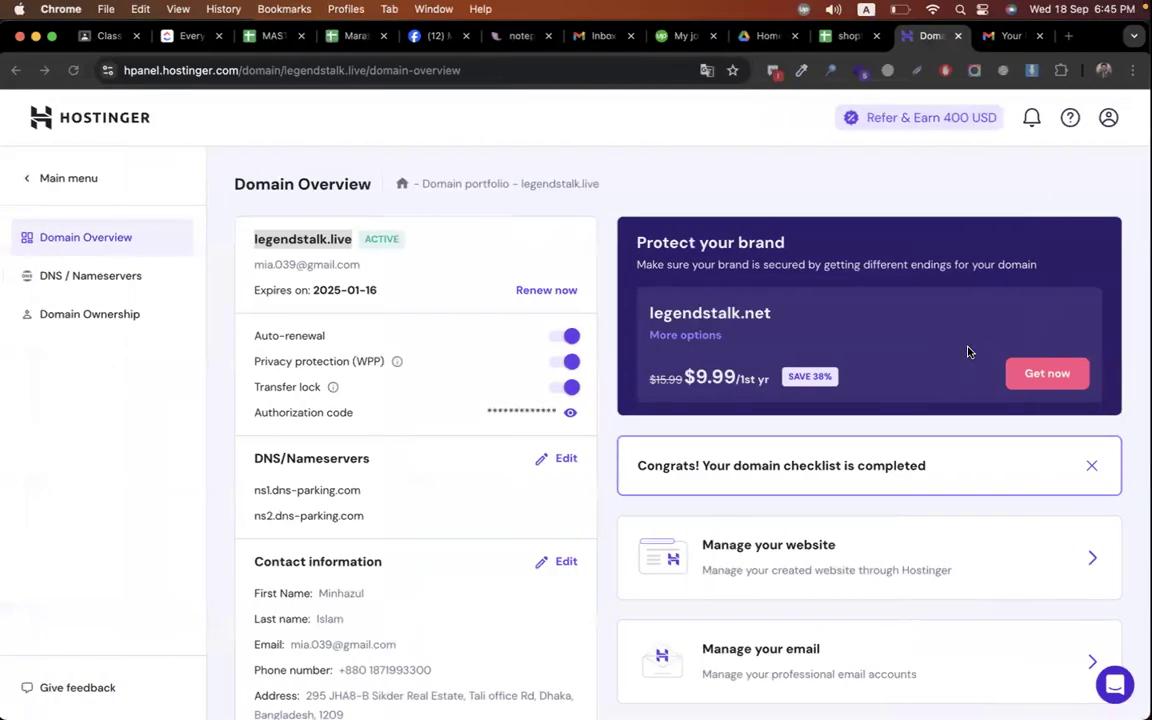
Switch to another Chrome profile and search Google for 'search console'
left_click(1105, 70)
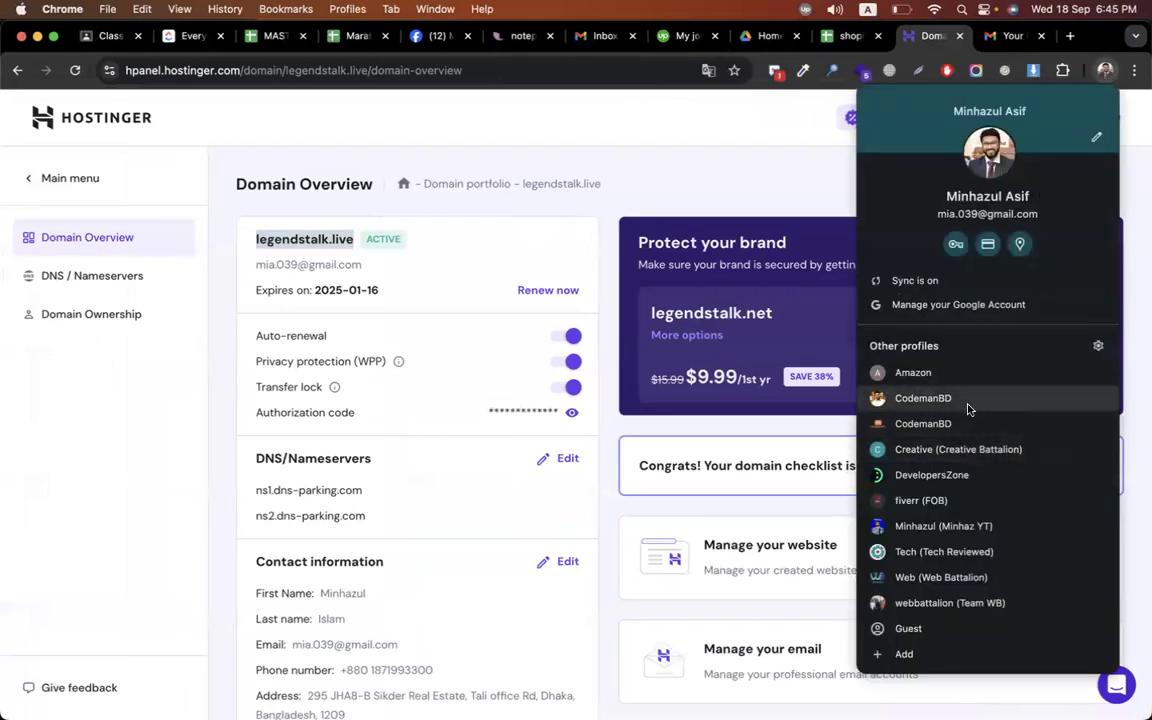
left_click(968, 408)
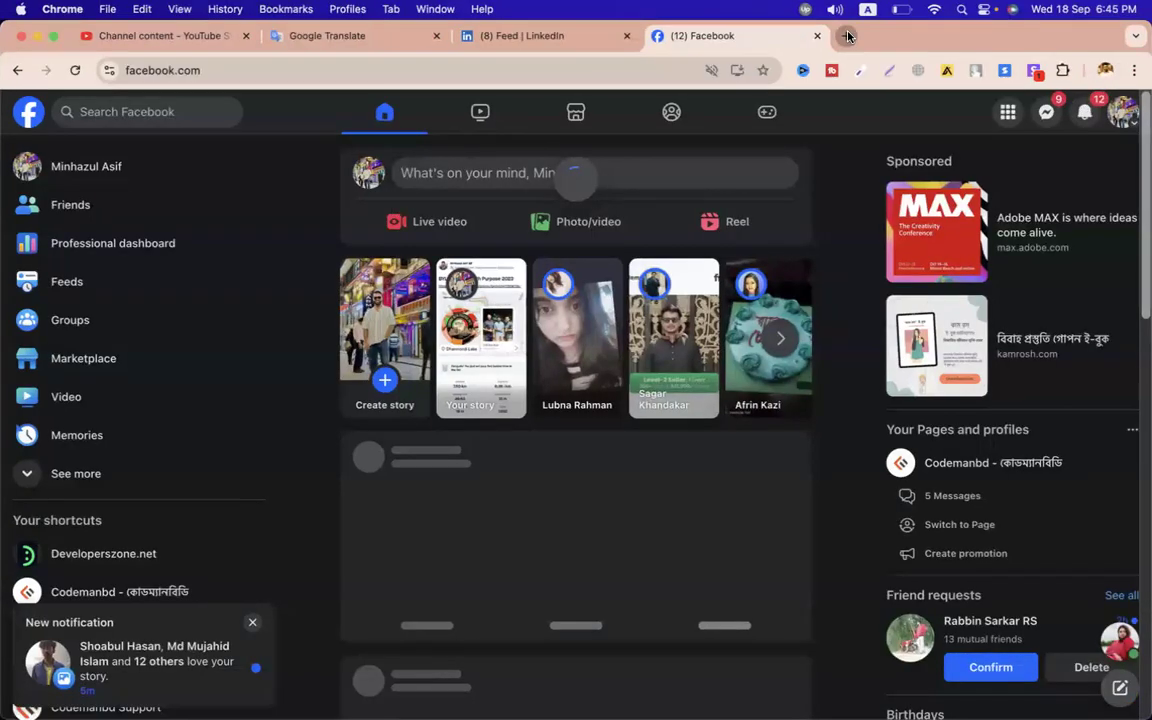
left_click(847, 36)
type("search")
key("Return")
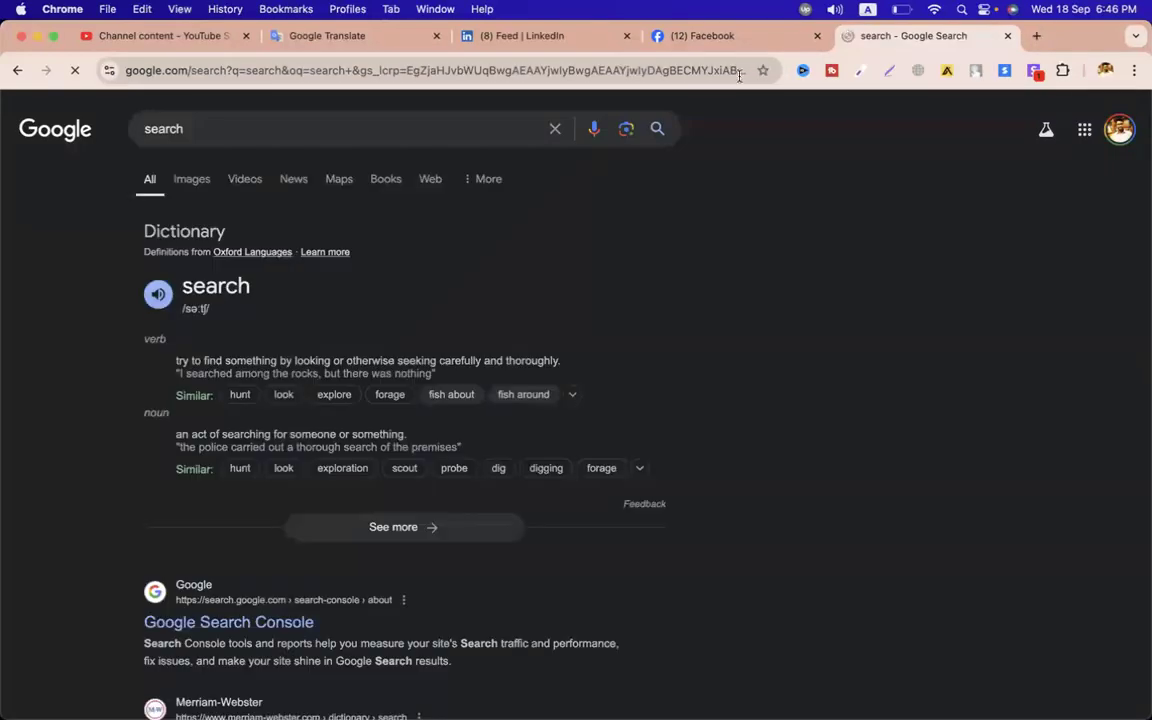
left_click(286, 130)
Open Google Search Console, switch to the developerszone.net property and open its Performance report
key("Down")
key("Return")
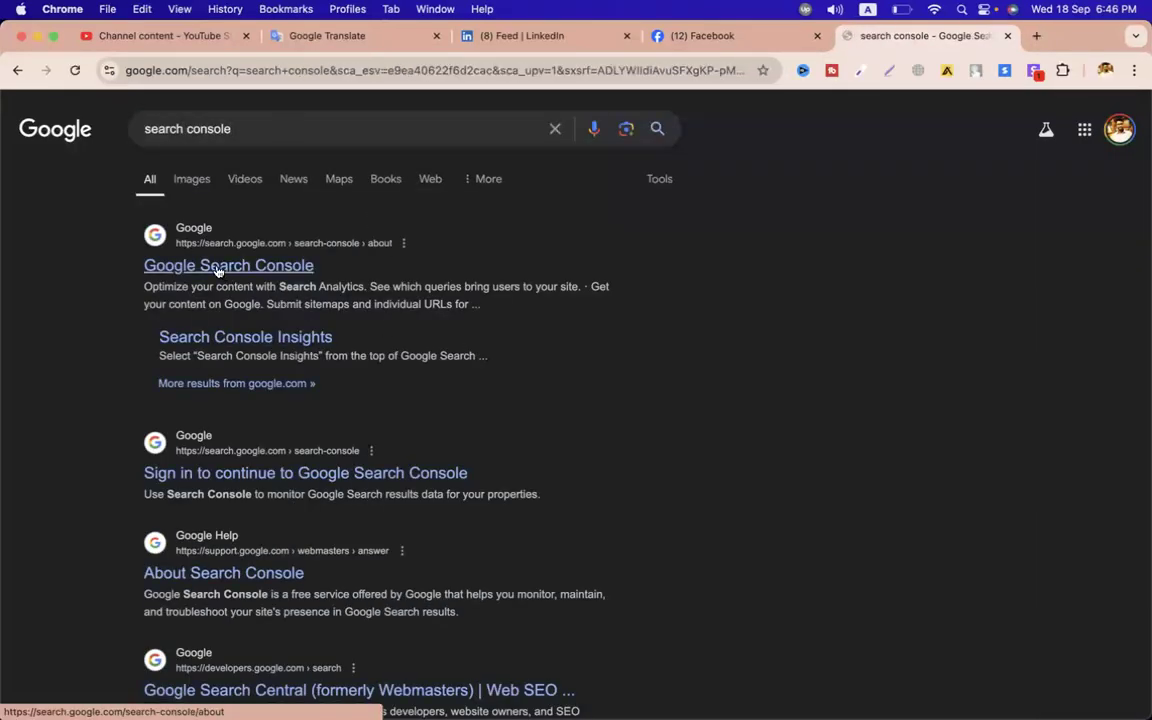
left_click(217, 266)
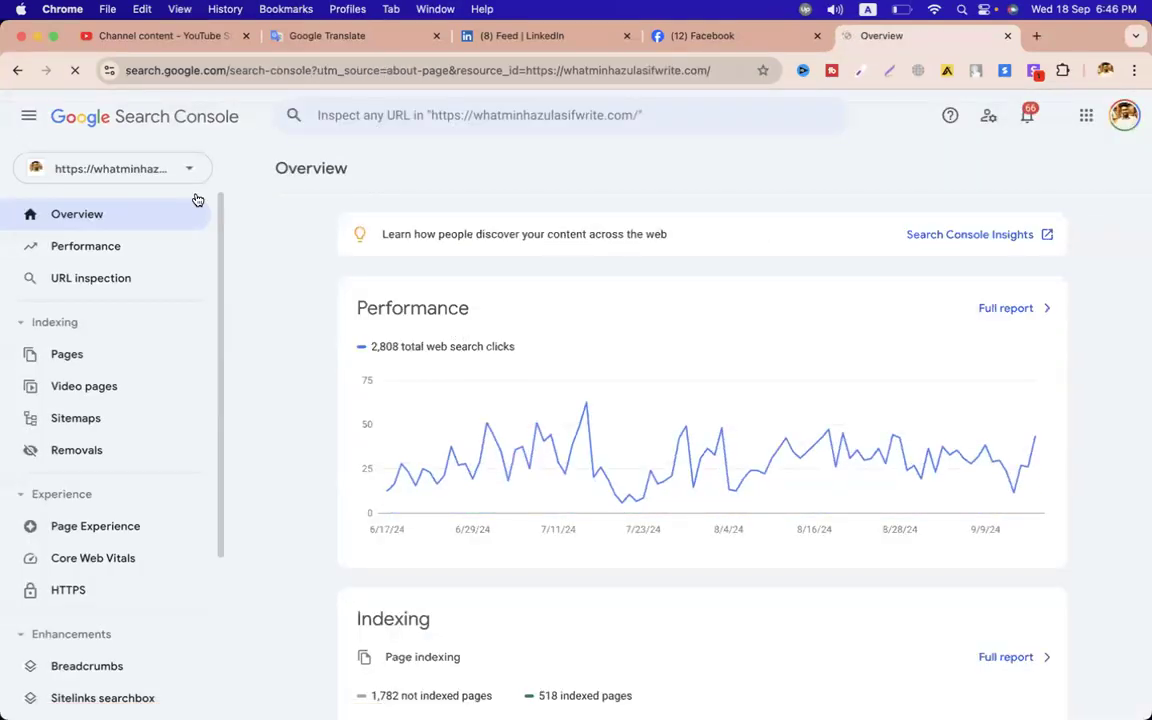
left_click(138, 168)
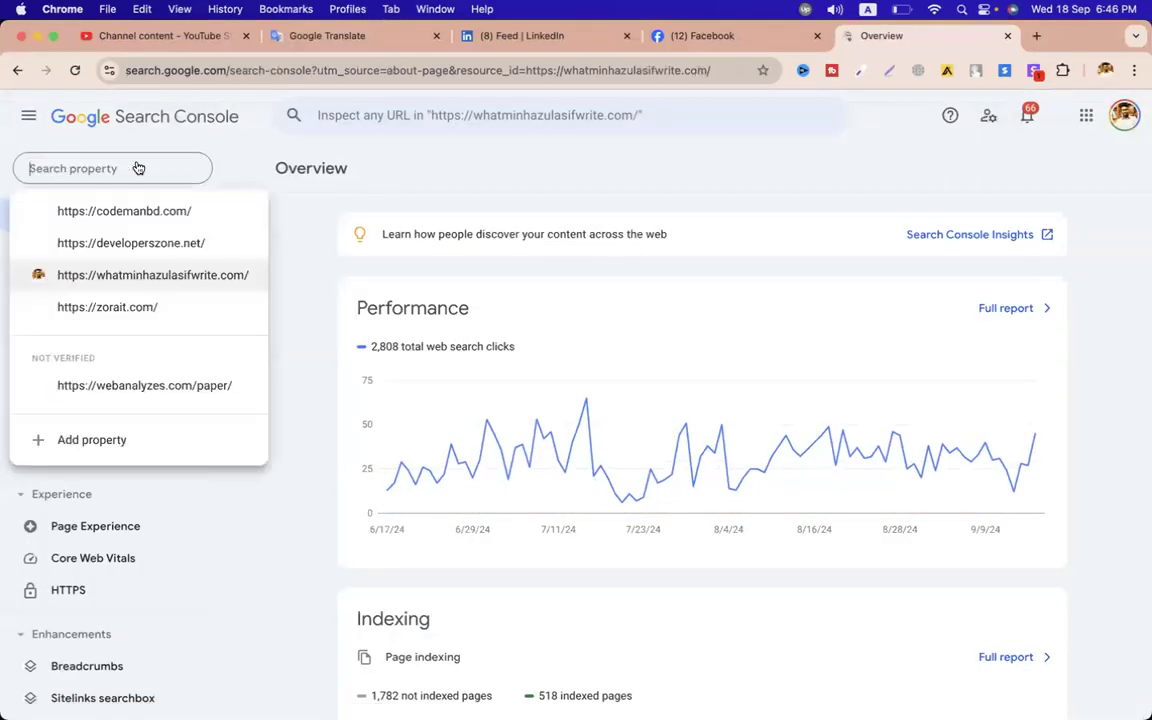
left_click(196, 245)
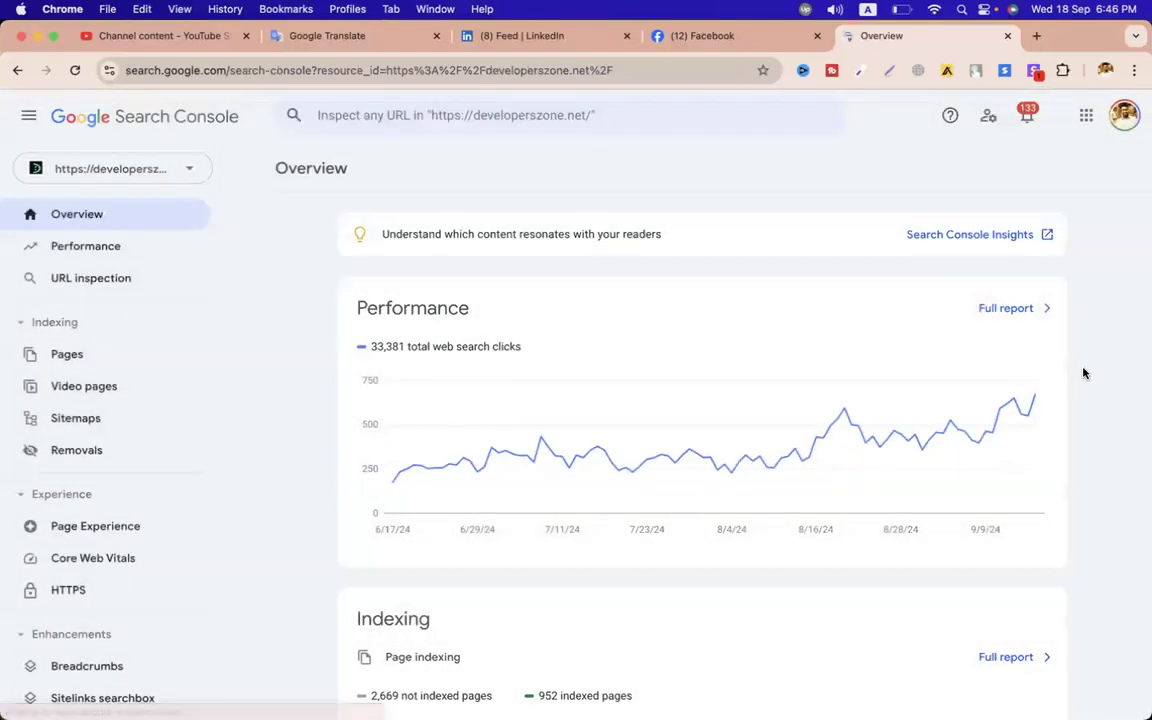
left_click(94, 261)
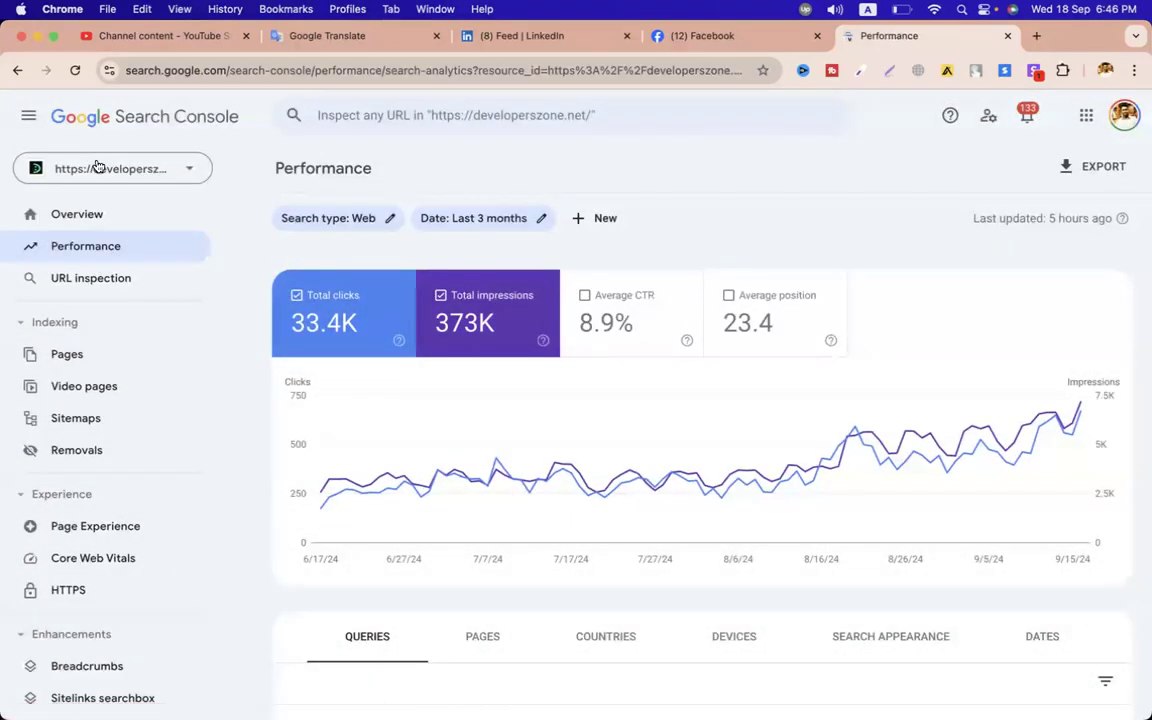
left_click(541, 218)
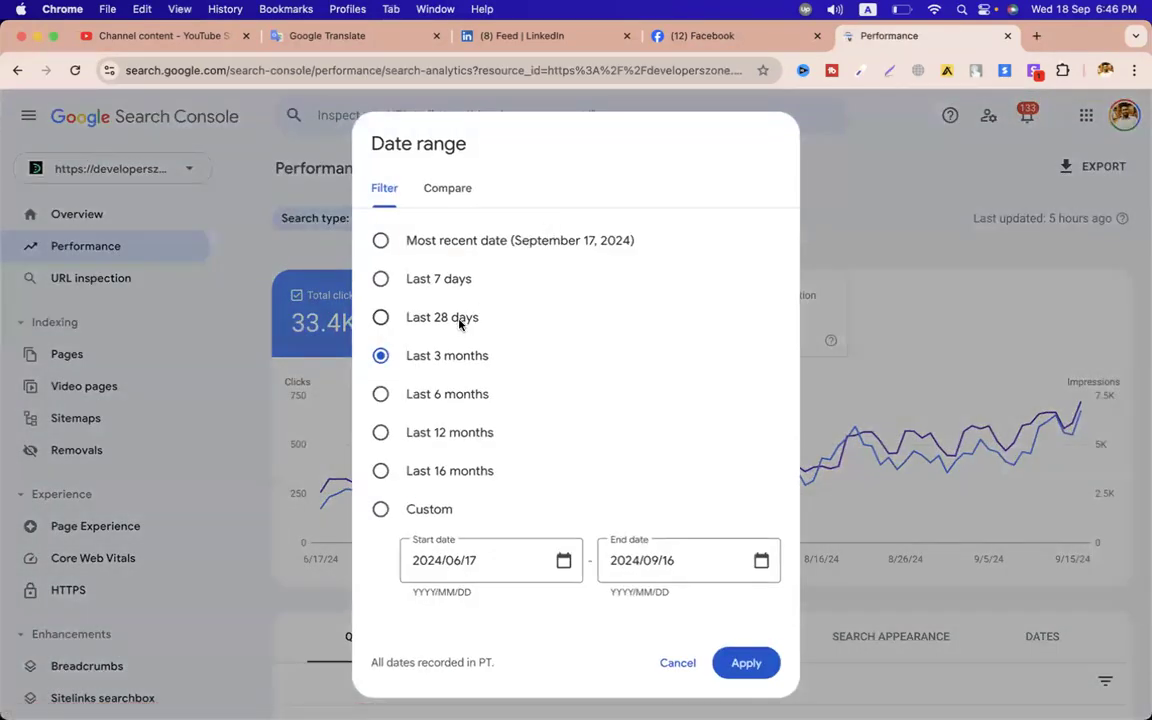
Set the performance report's date range to Last 28 days
left_click(424, 320)
left_click(746, 663)
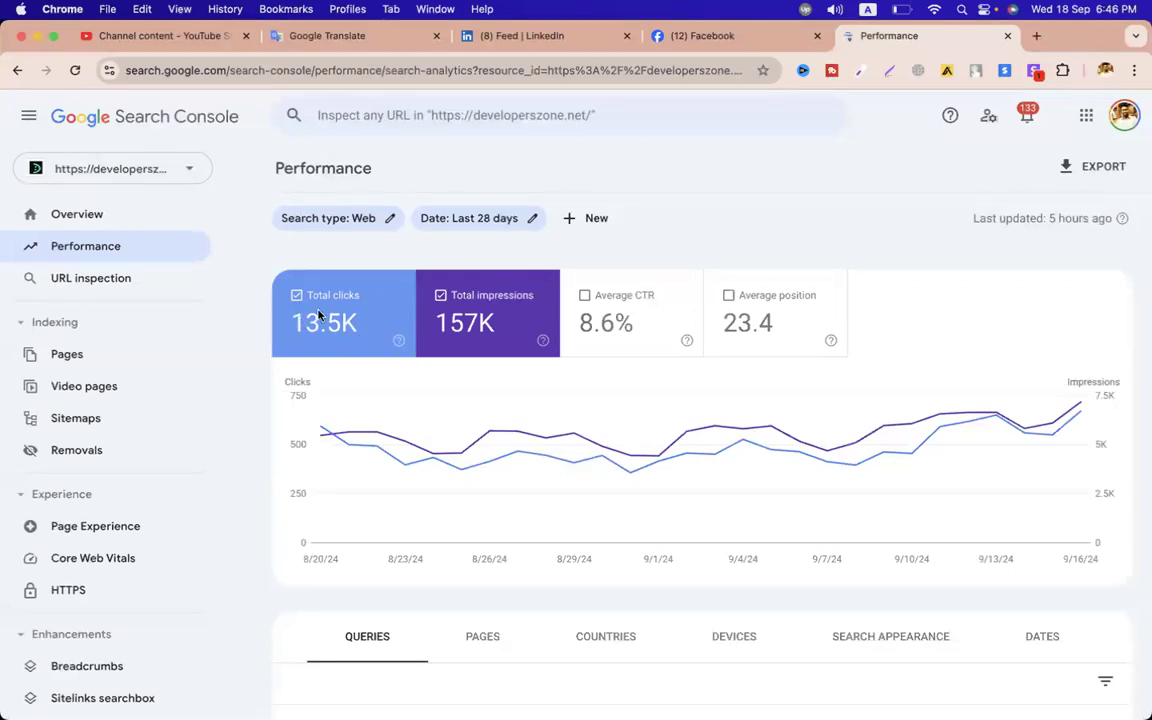
scroll(313, 320, "down", 5)
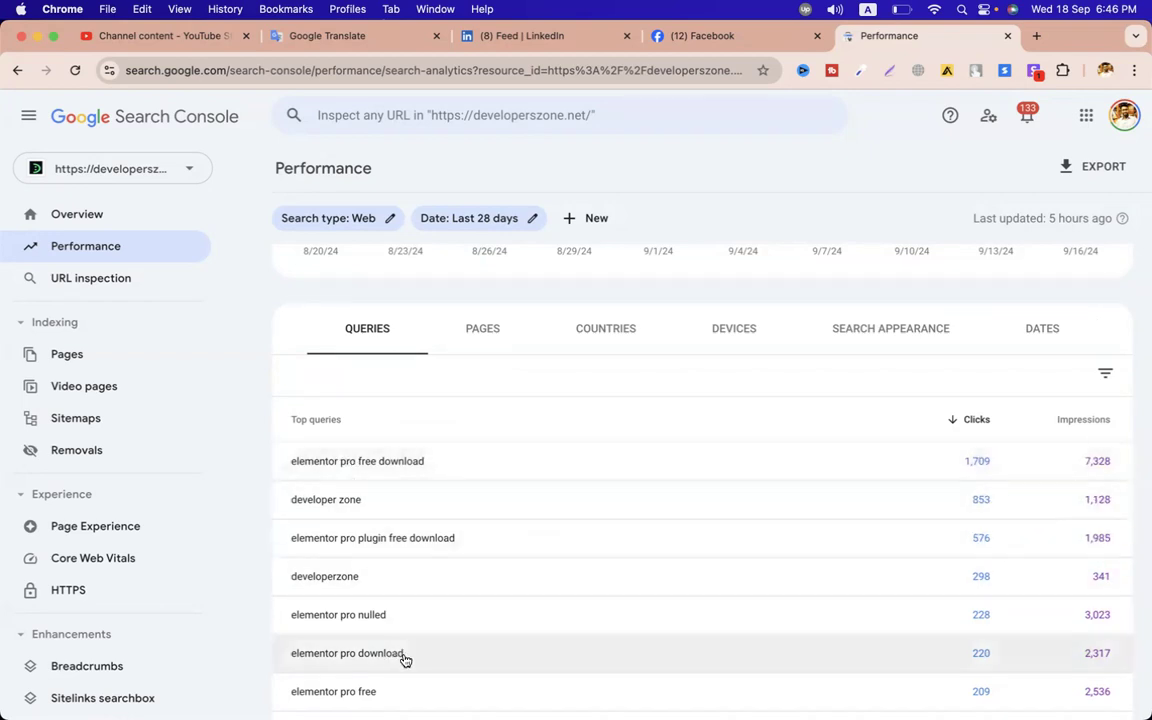
View the report's Pages, Countries and Devices breakdowns
left_click(503, 325)
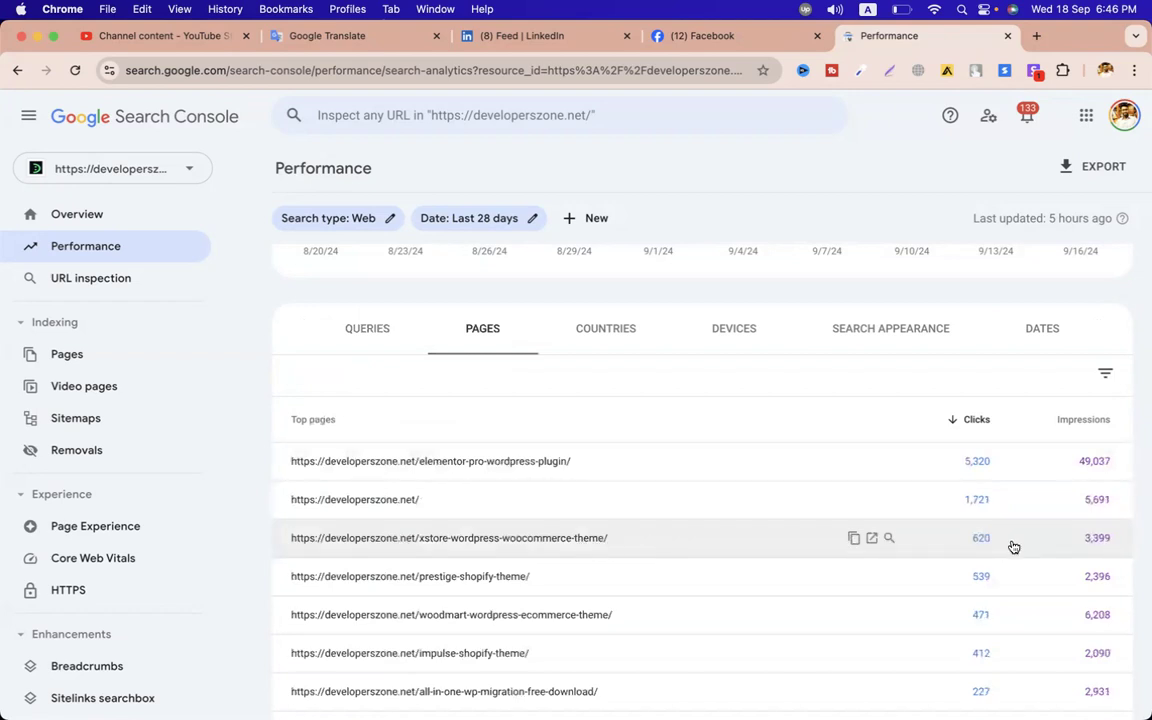
left_click(605, 320)
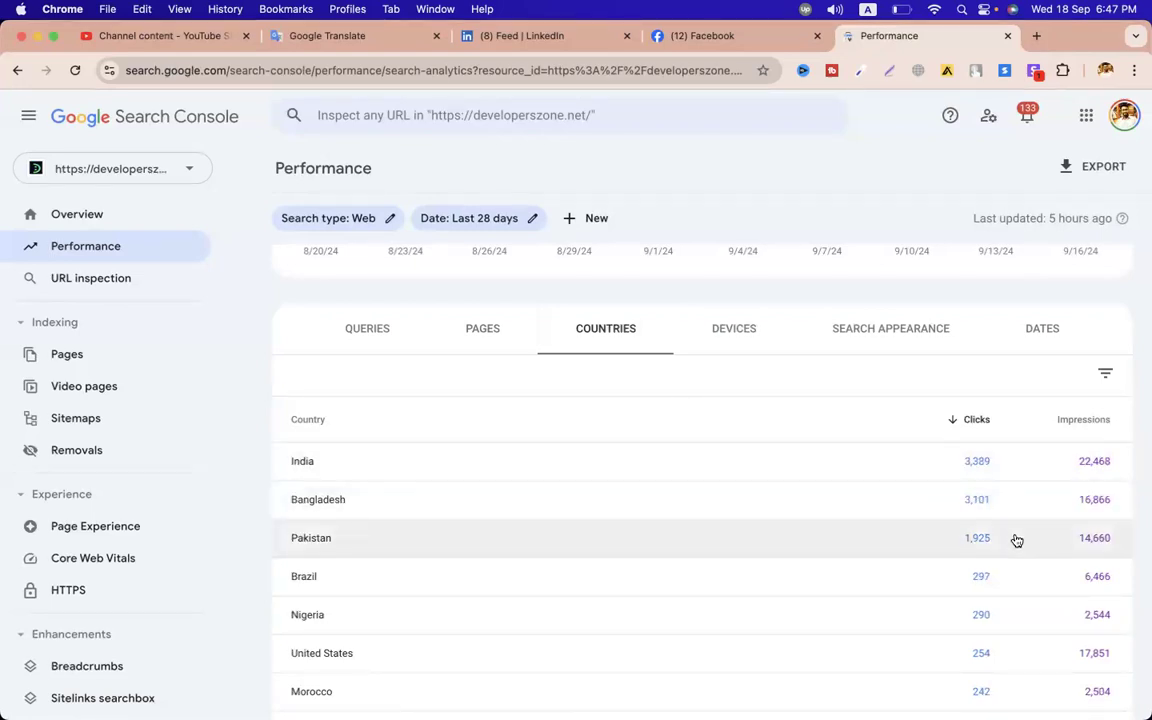
left_click(730, 332)
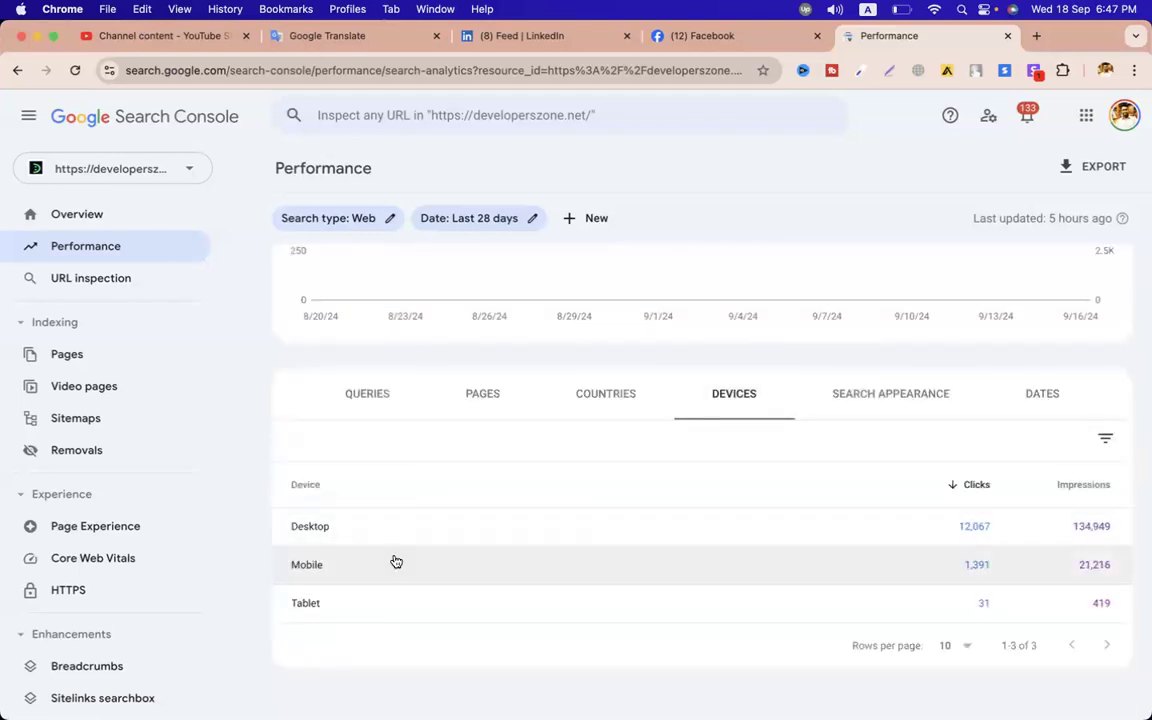
scroll(600, 561, "up", 5)
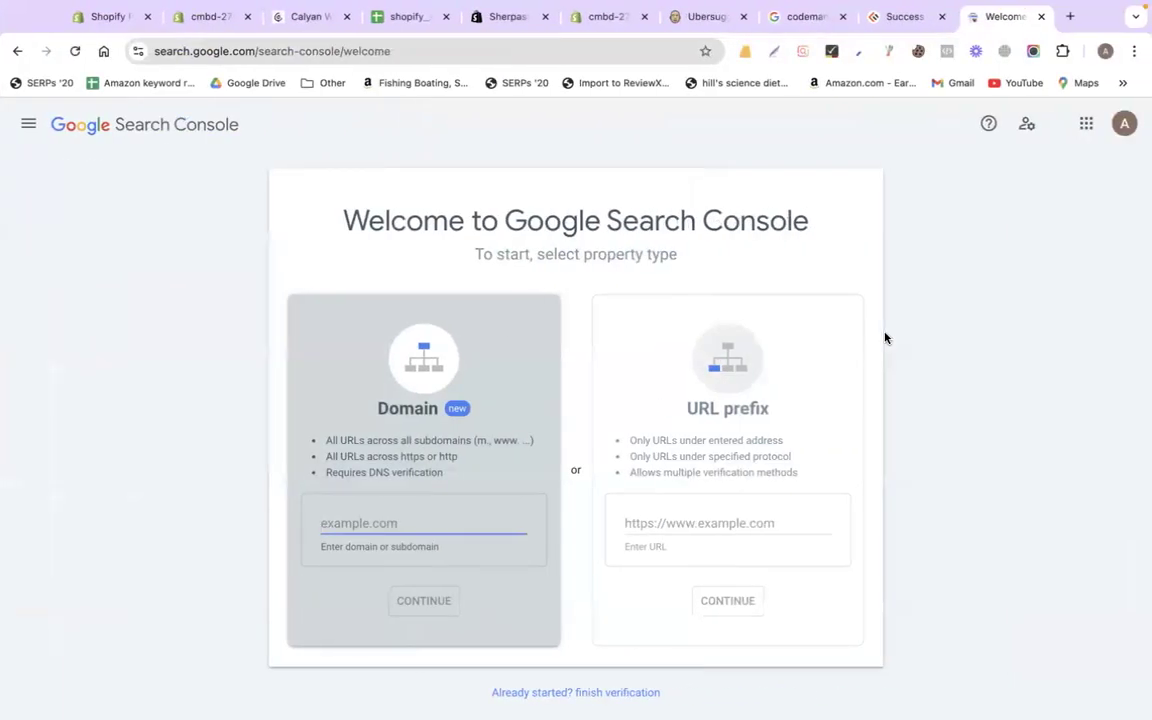
Read the shopify_all sheet's domain-transfer and 'add stuff' notes, then return to the theme.liquid editor
left_click(411, 19)
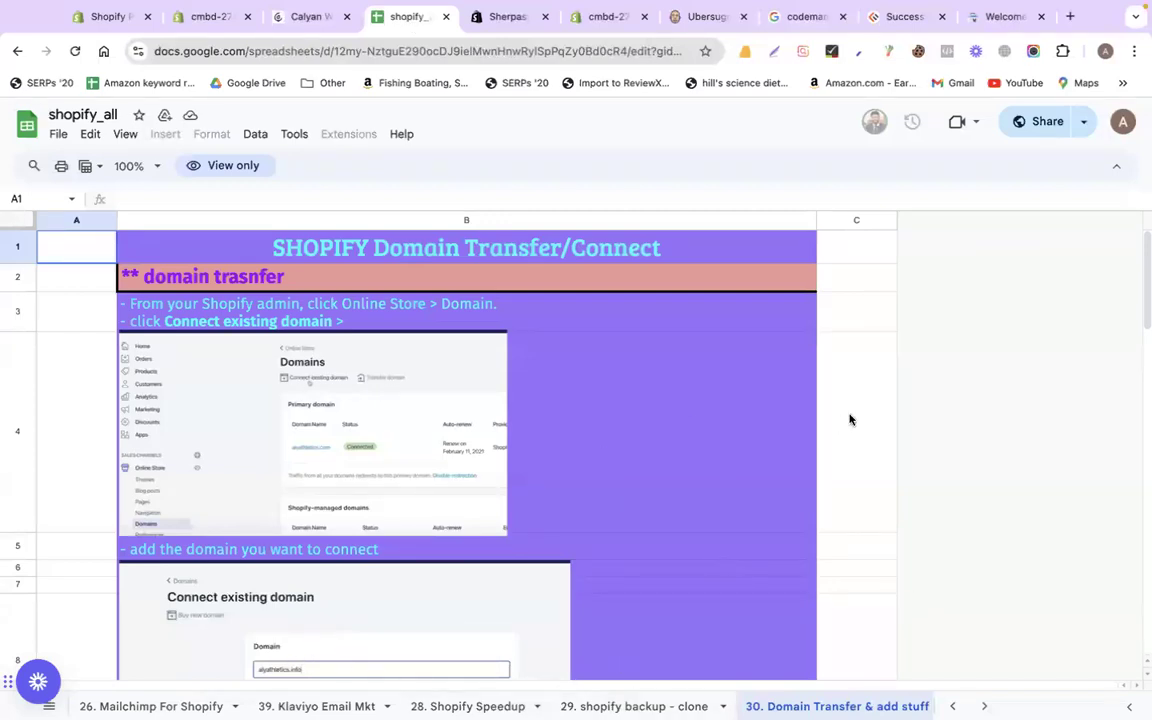
scroll(738, 505, "down", 5)
scroll(738, 507, "down", 5)
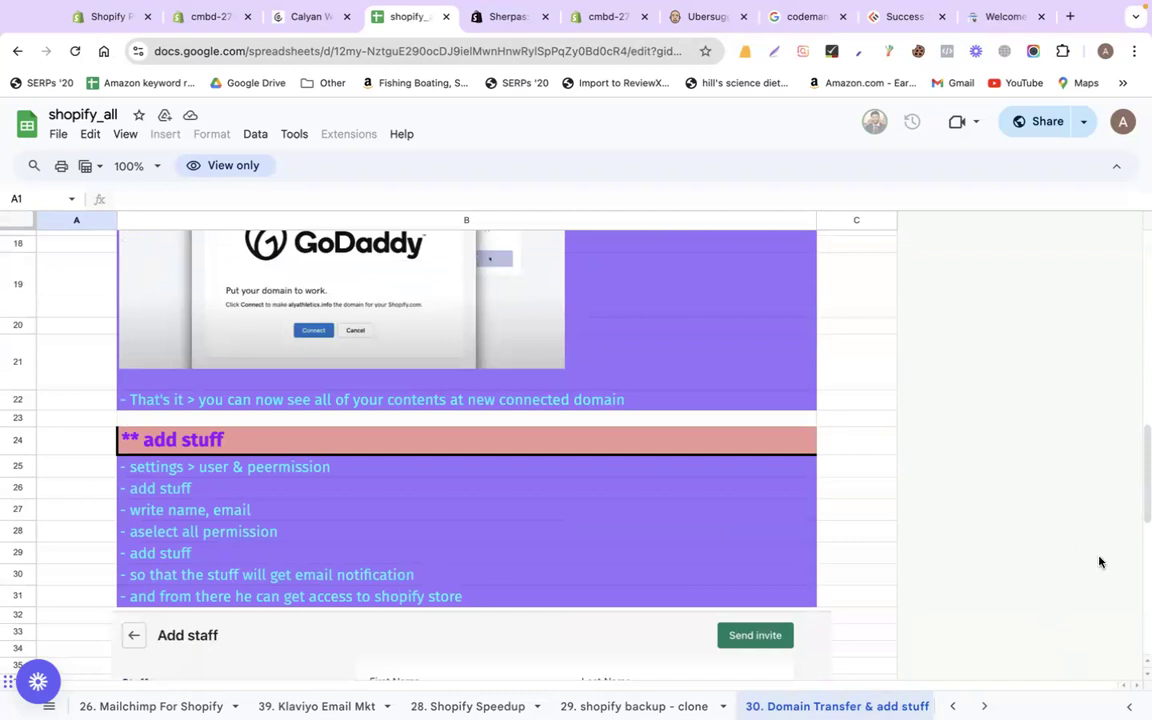
left_click(201, 18)
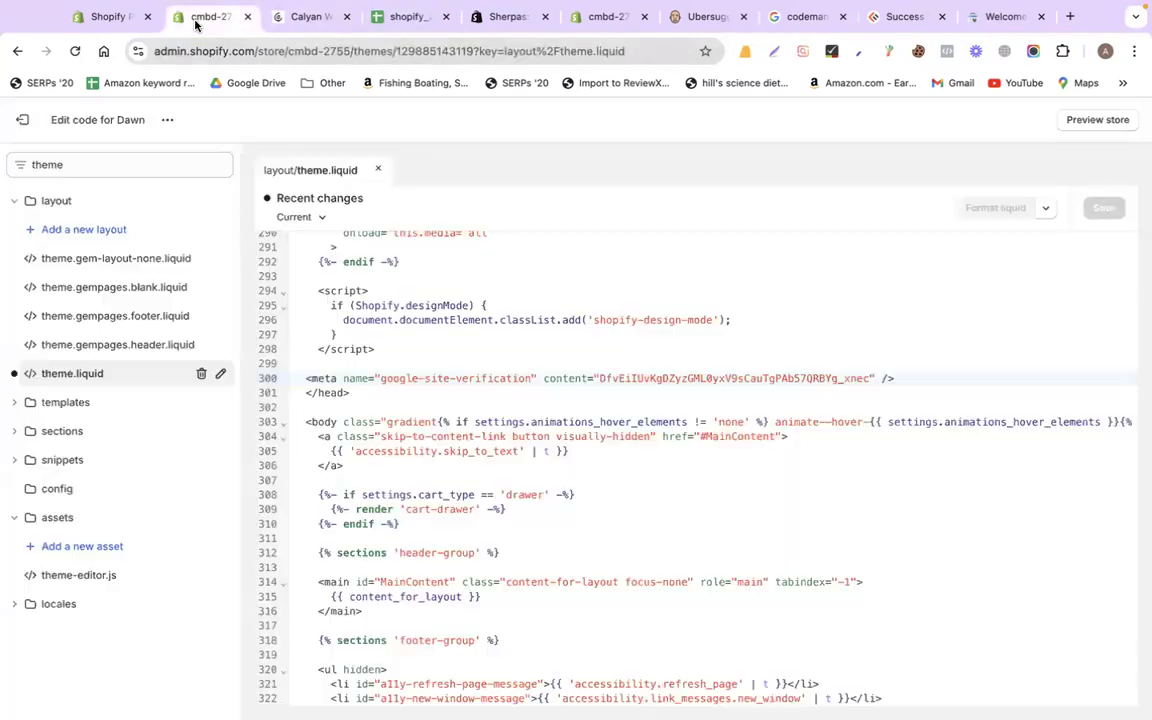
Leave the code editor and open the cmbd-2755 store's General settings page
left_click(26, 117)
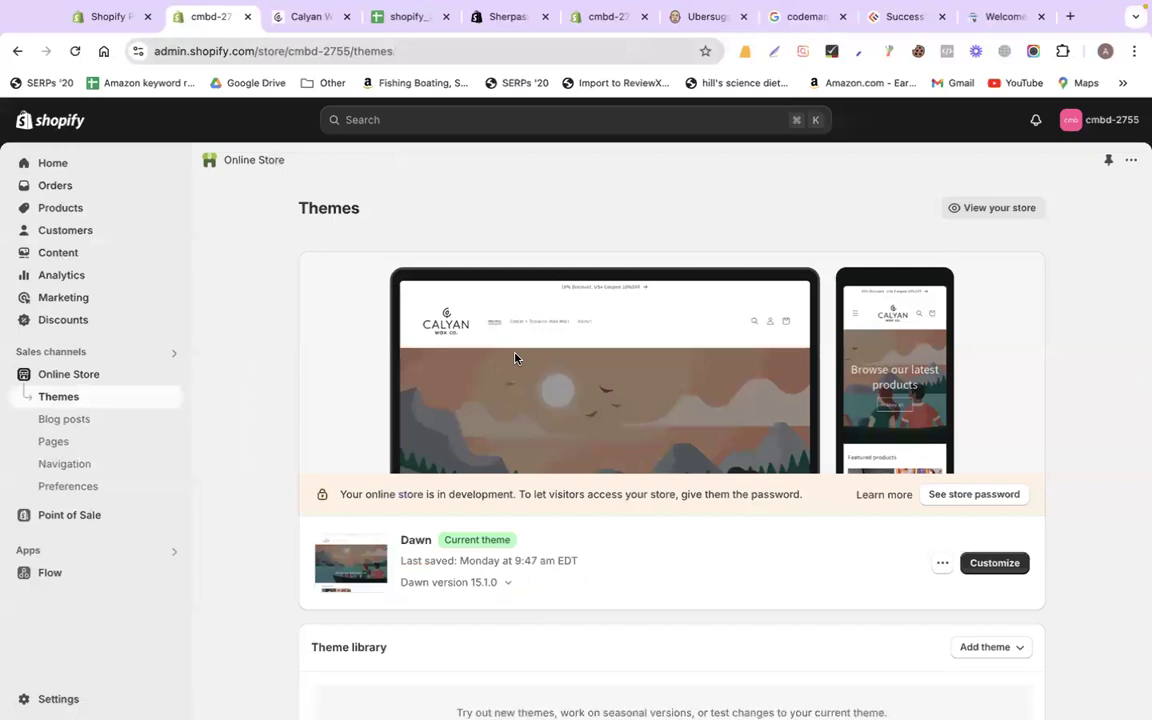
left_click(58, 699)
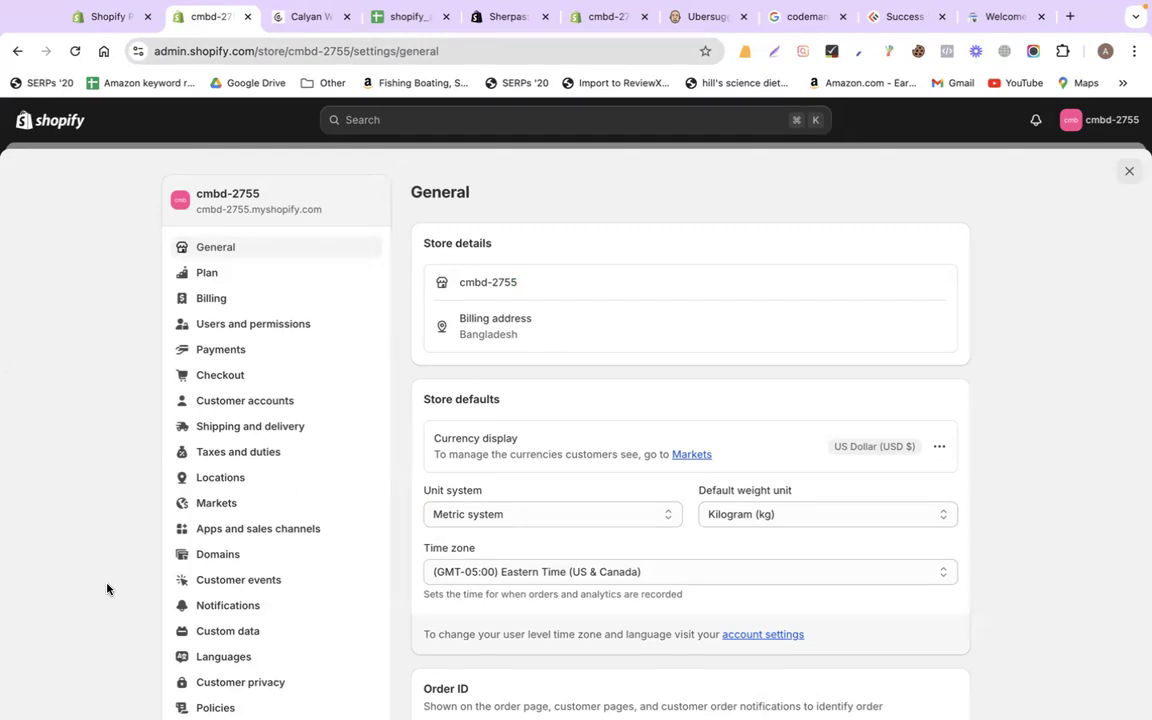
scroll(107, 589, "down", 5)
scroll(107, 589, "up", 5)
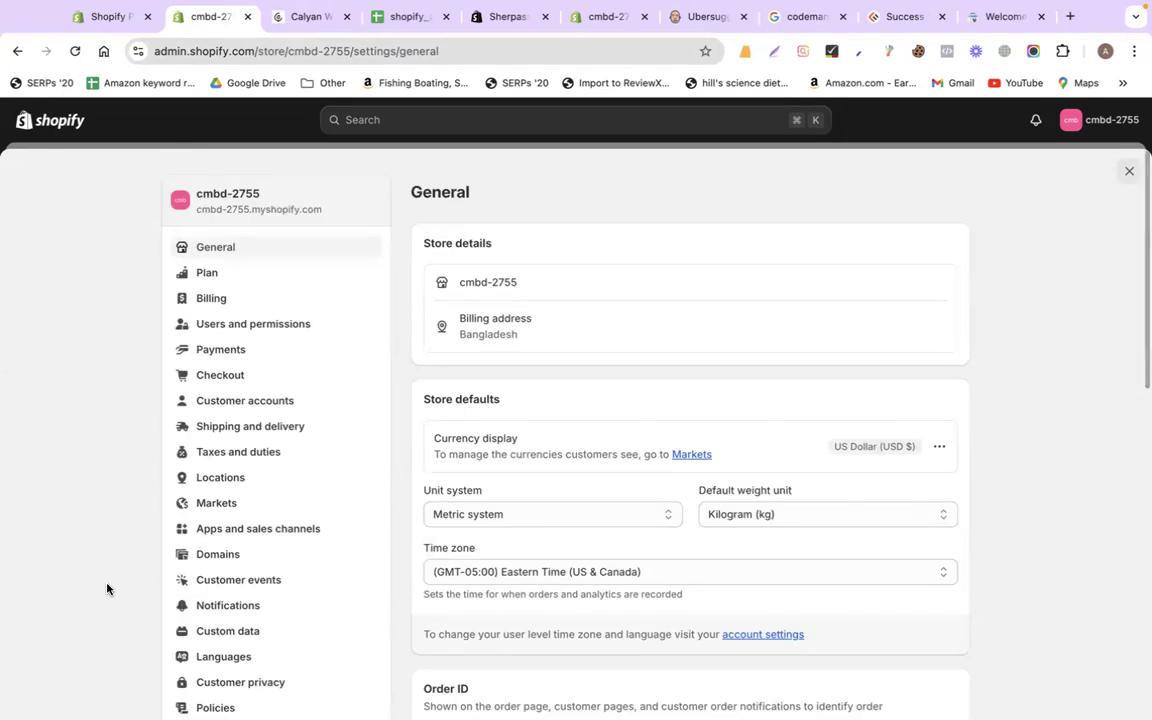
Start a new staff member in Users and permissions, entering their first name, last name and e-mail
left_click(268, 335)
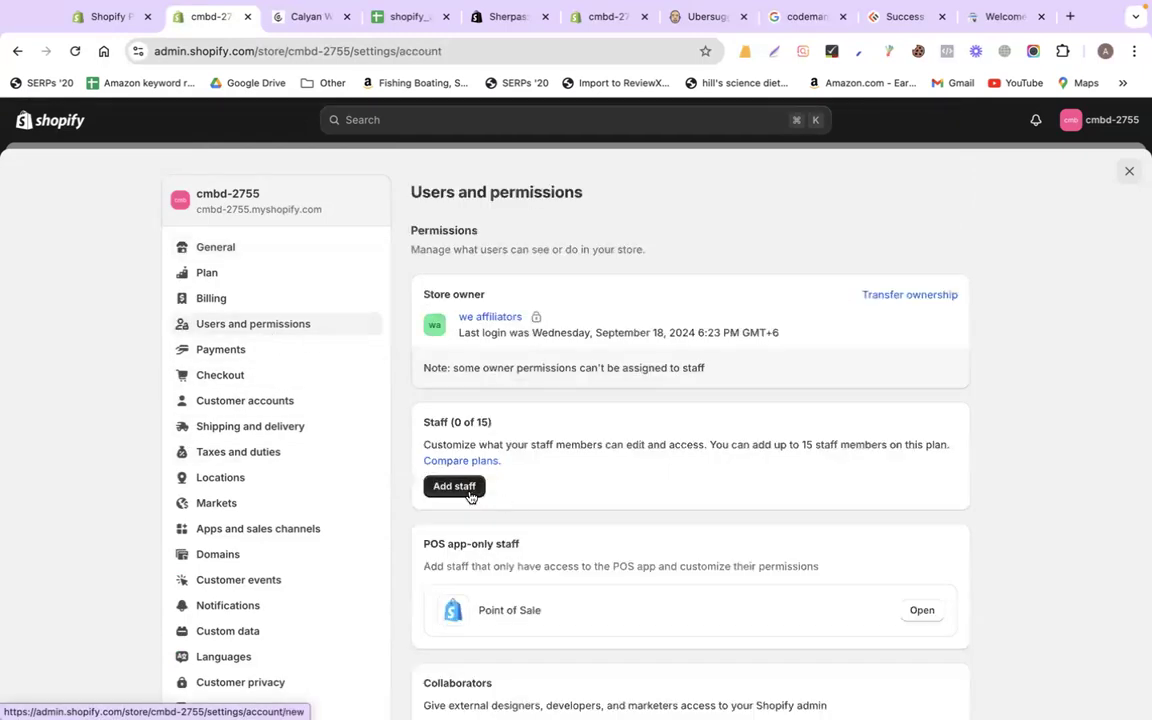
left_click(470, 497)
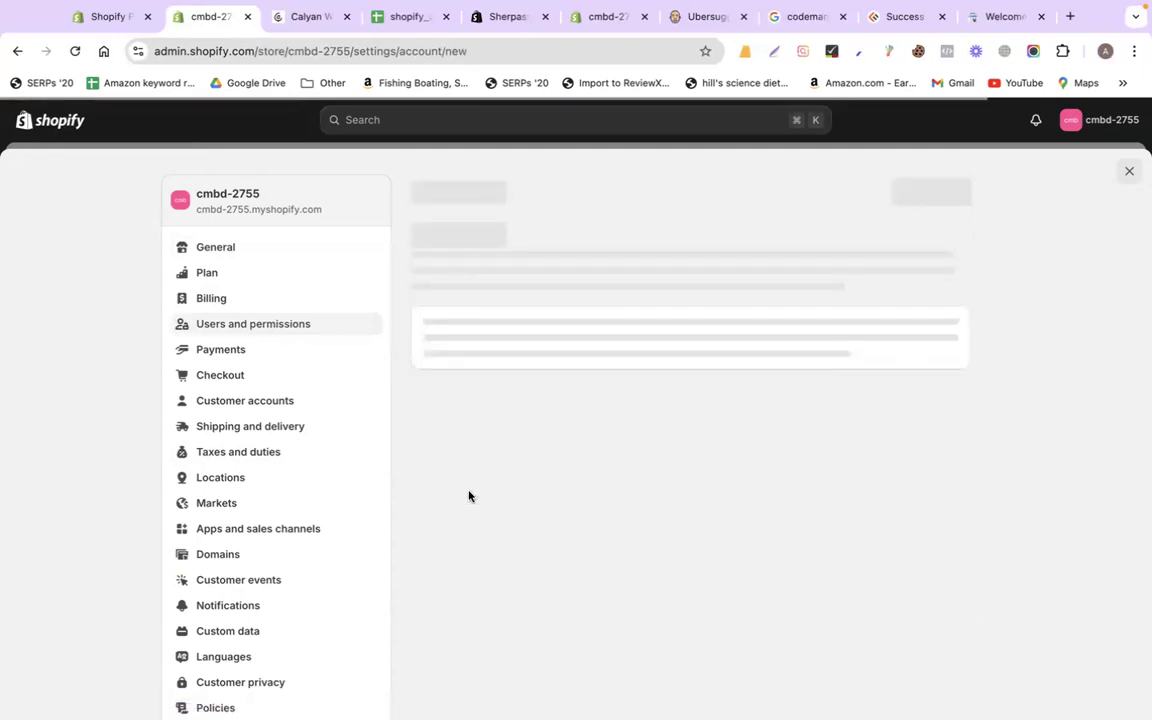
left_click(501, 340)
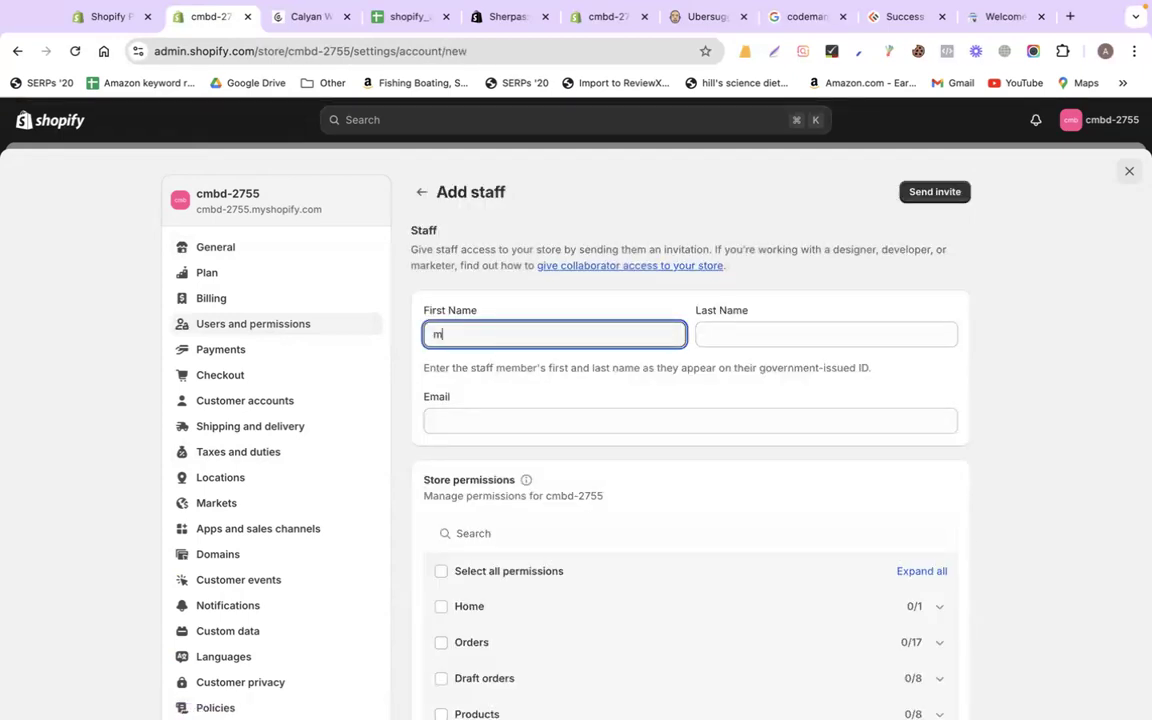
key("Tab")
left_click(472, 420)
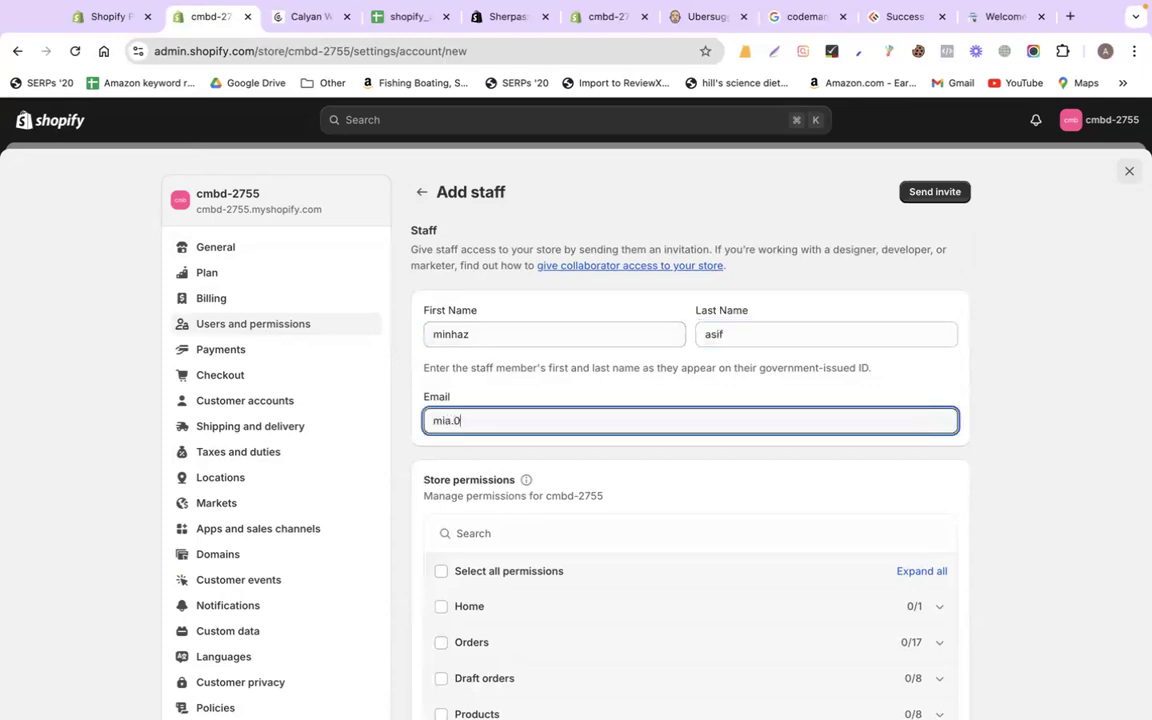
Grant all store permissions plus Manage and install apps, then send the invite
scroll(1005, 440, "down", 5)
left_click(442, 255)
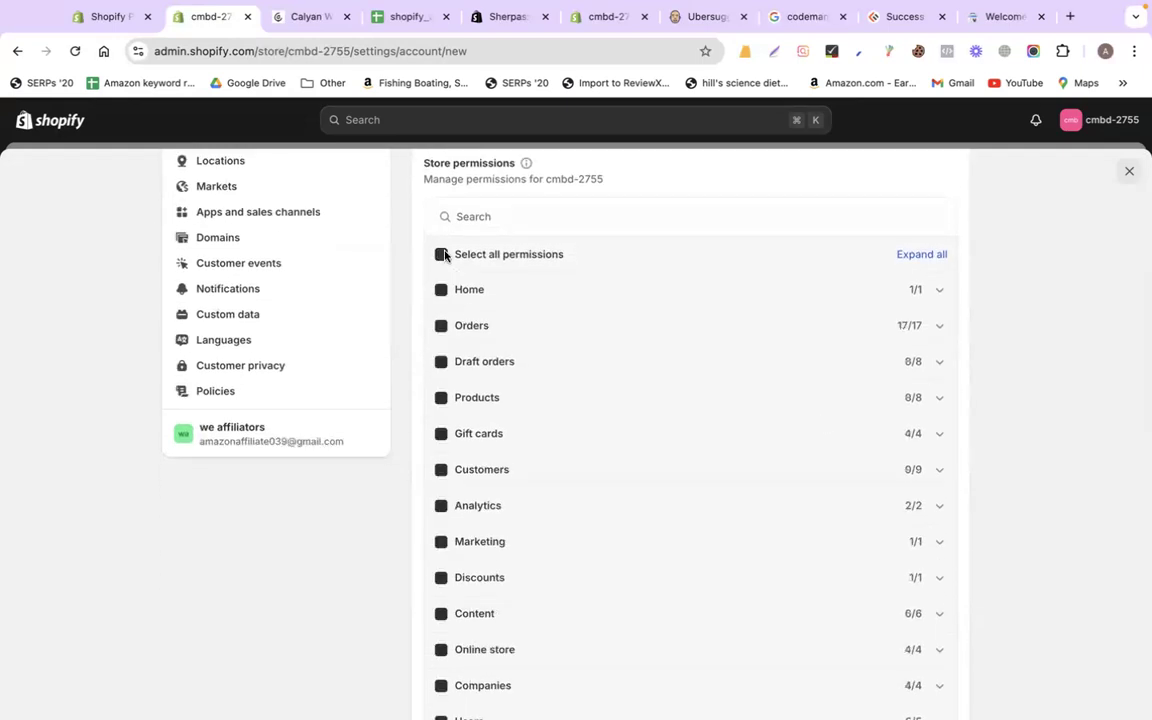
scroll(424, 483, "down", 10)
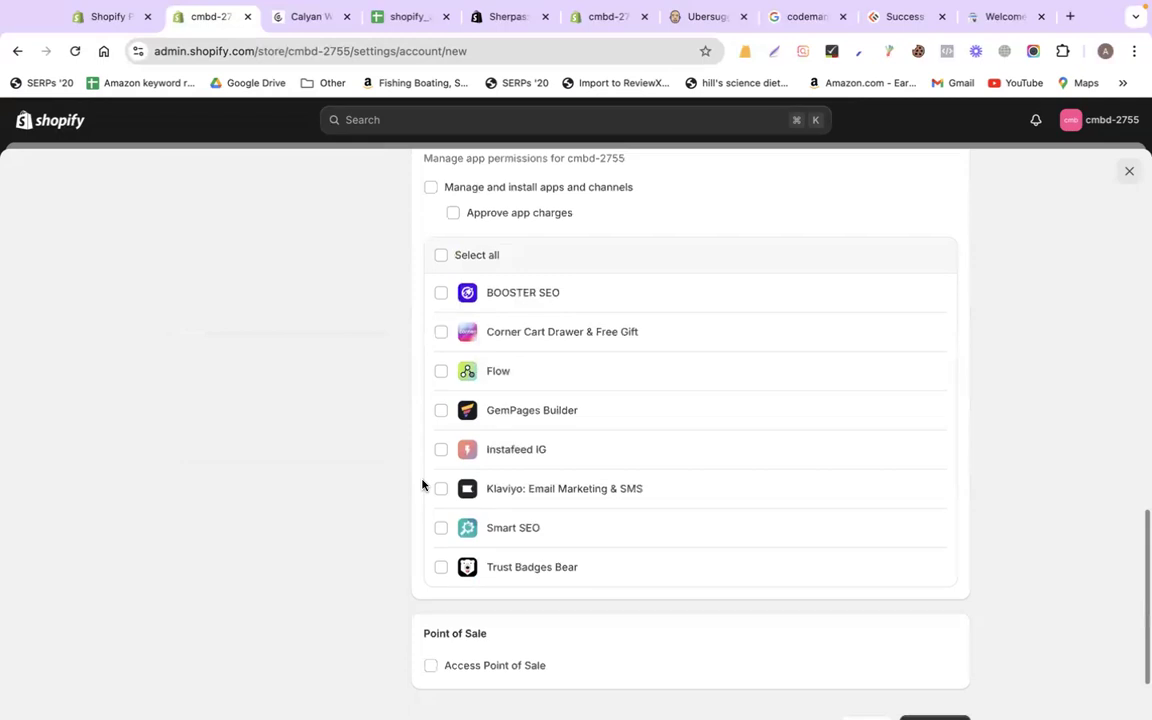
scroll(422, 485, "up", 3)
left_click(431, 364)
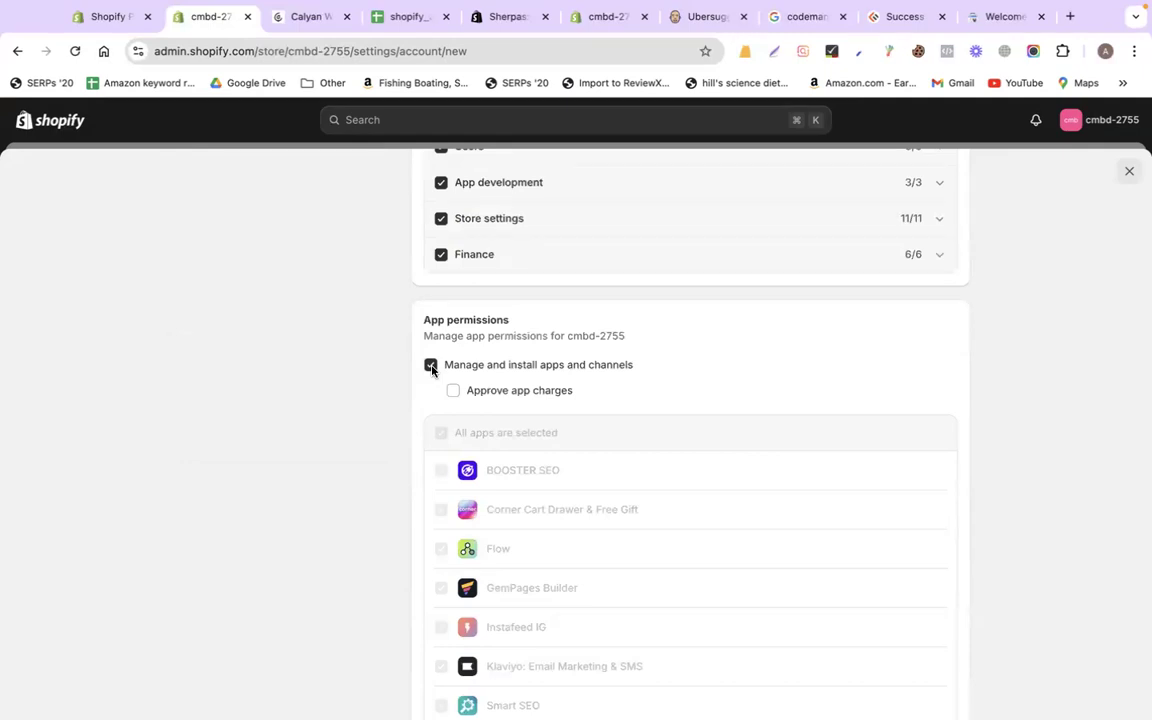
scroll(404, 445, "down", 3)
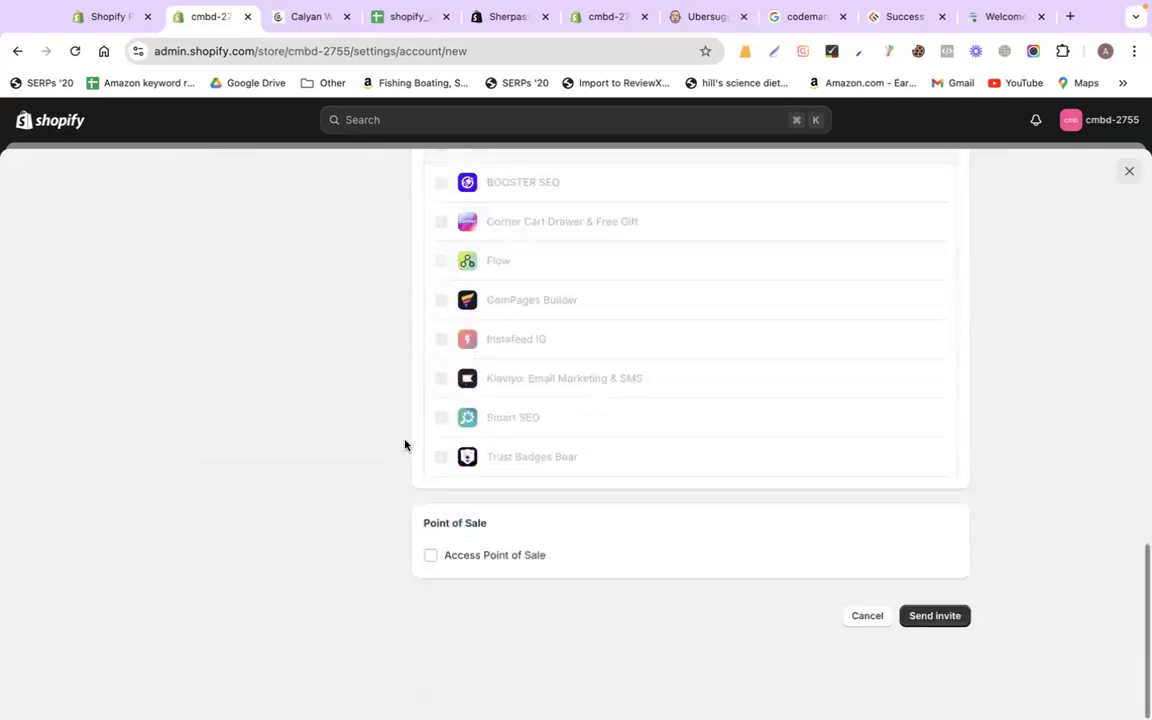
left_click(946, 619)
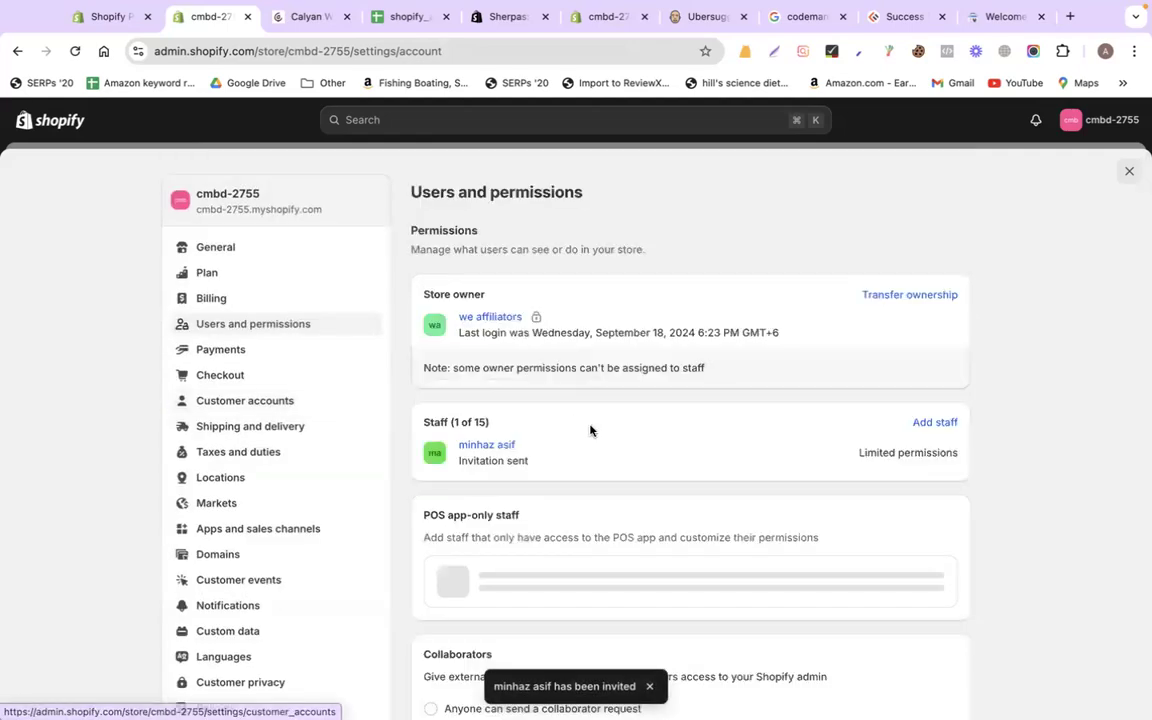
scroll(589, 429, "down", 3)
Go to mail.google.com in the other browser window and open Shopify's 'Create staff account' email
key("ctrl+Left")
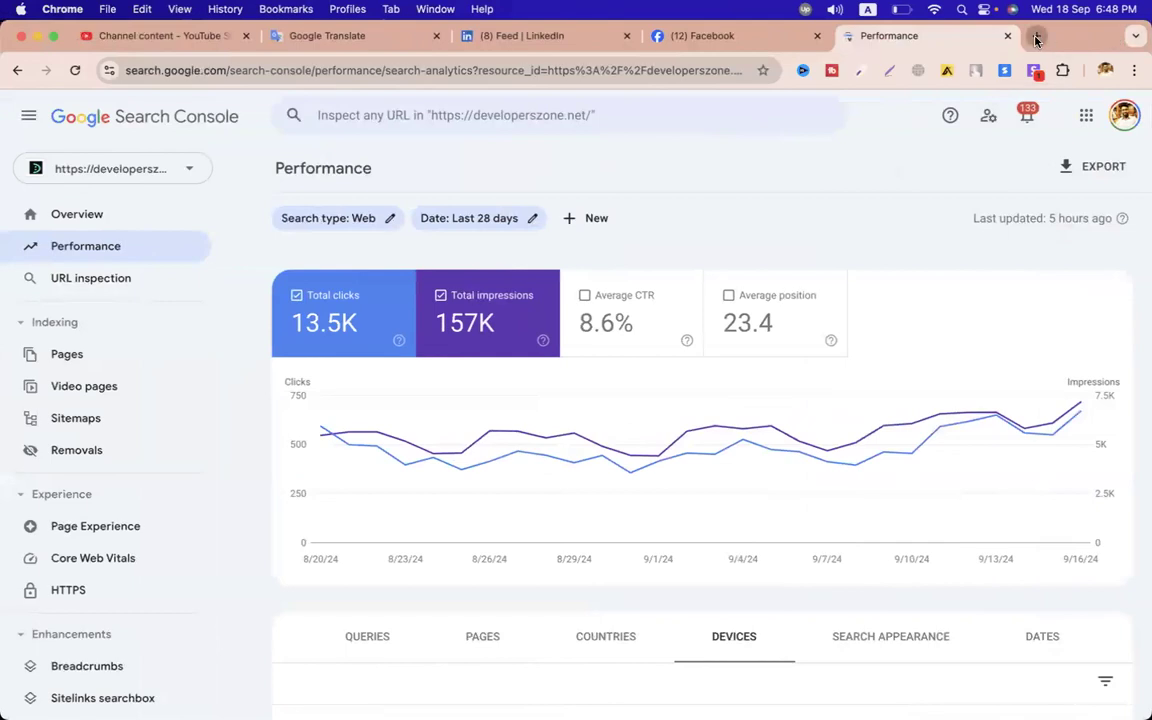
left_click(1036, 36)
type("gma")
key("Return")
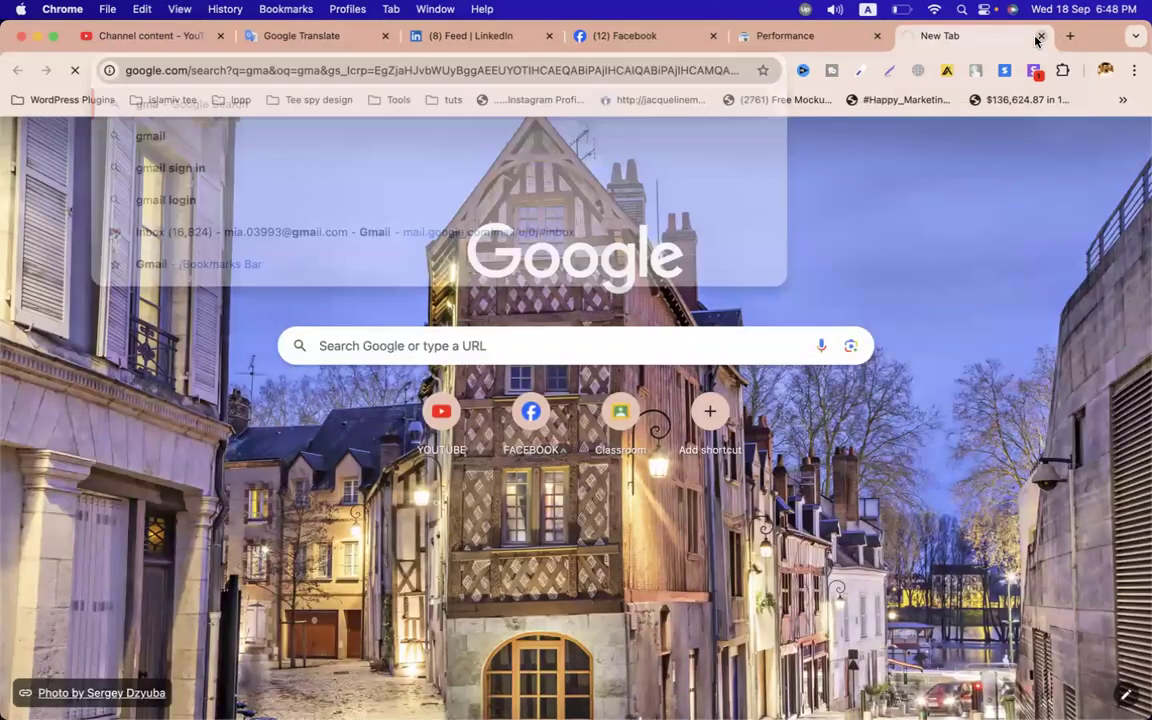
left_click(651, 80)
type("m")
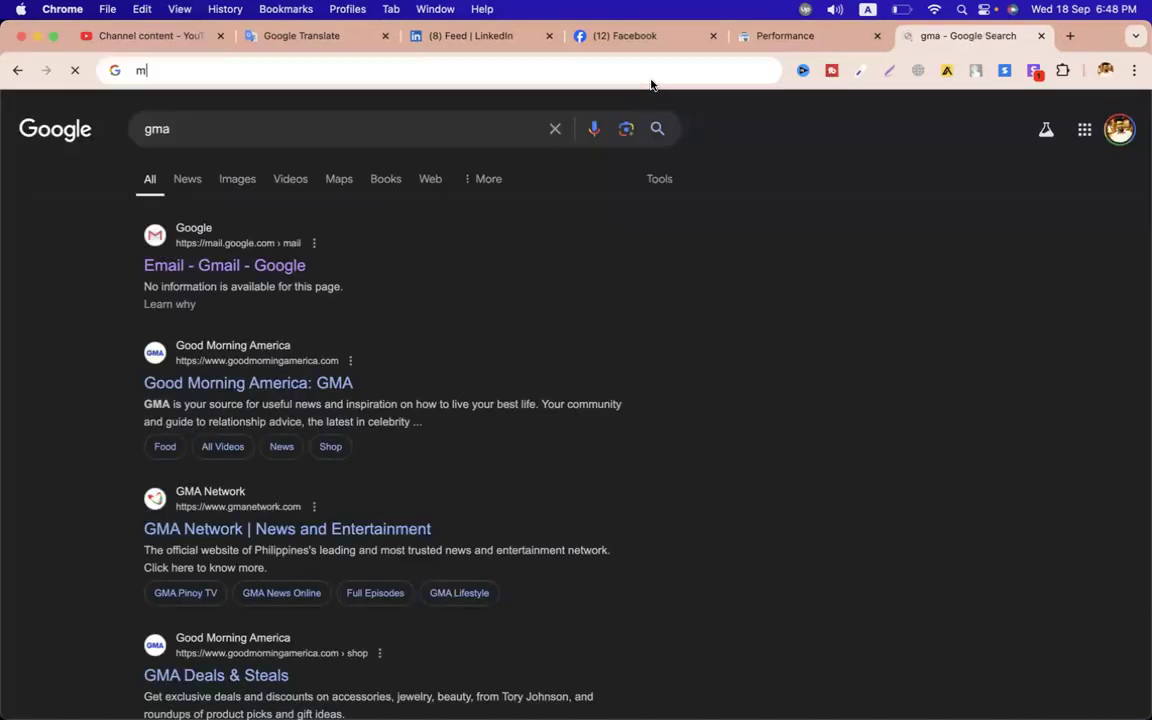
type("ail.goog")
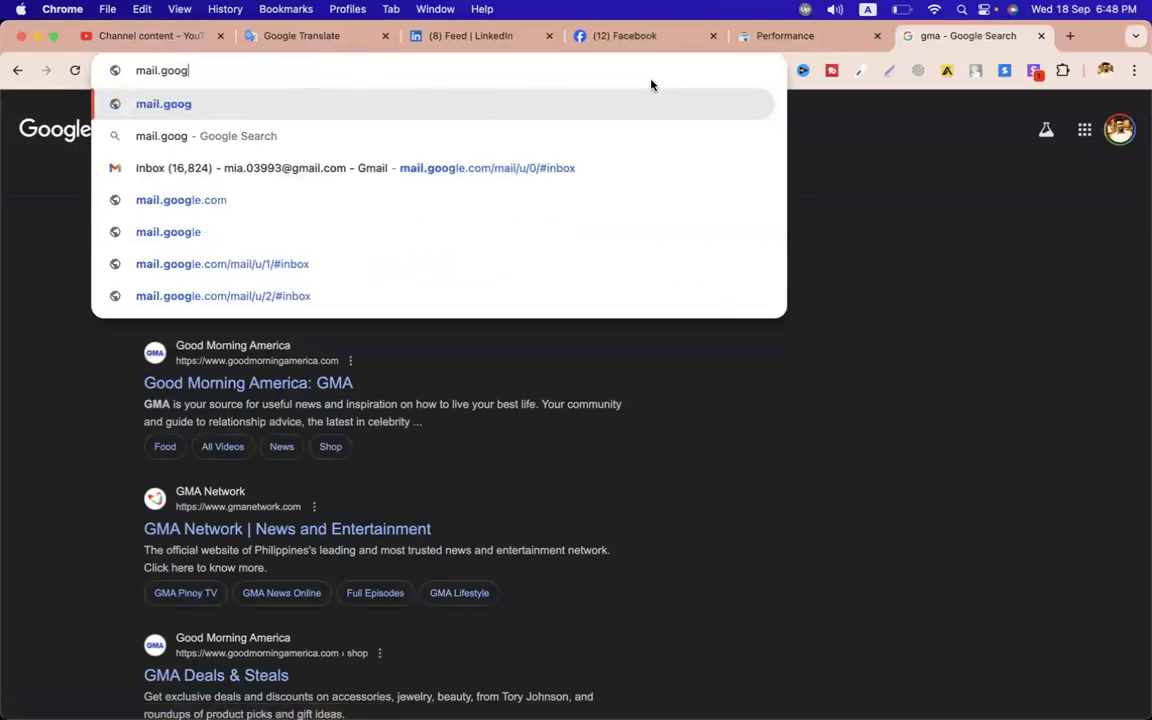
type("le.com")
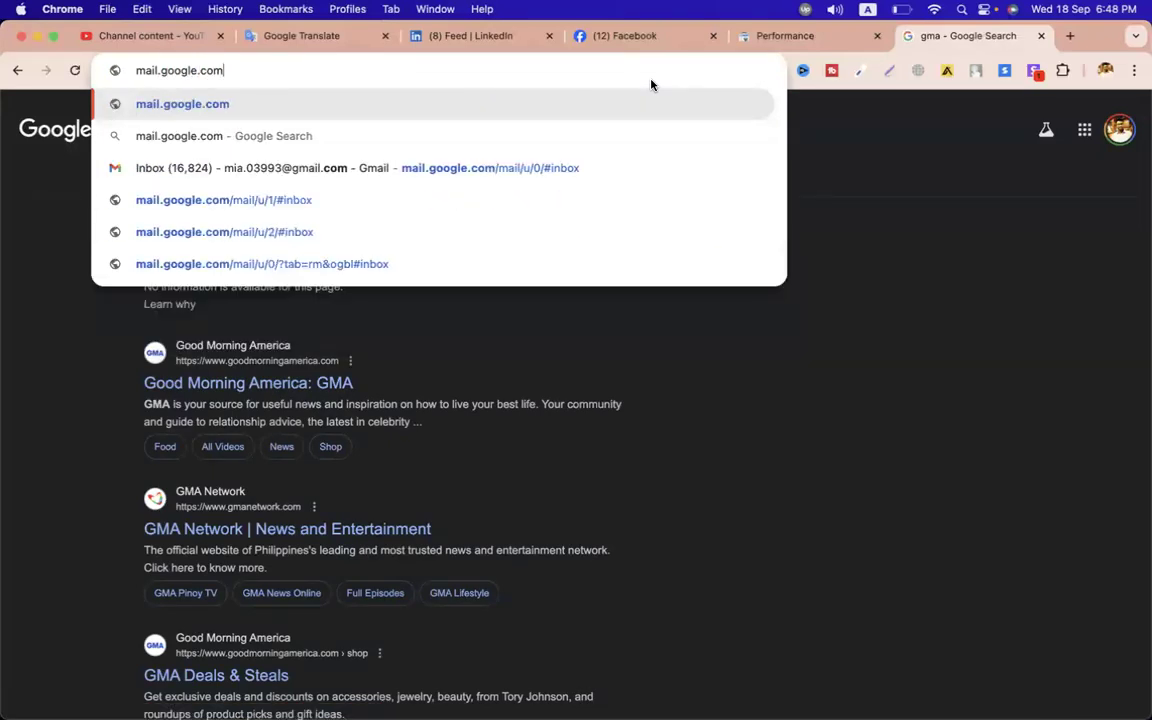
key("Return")
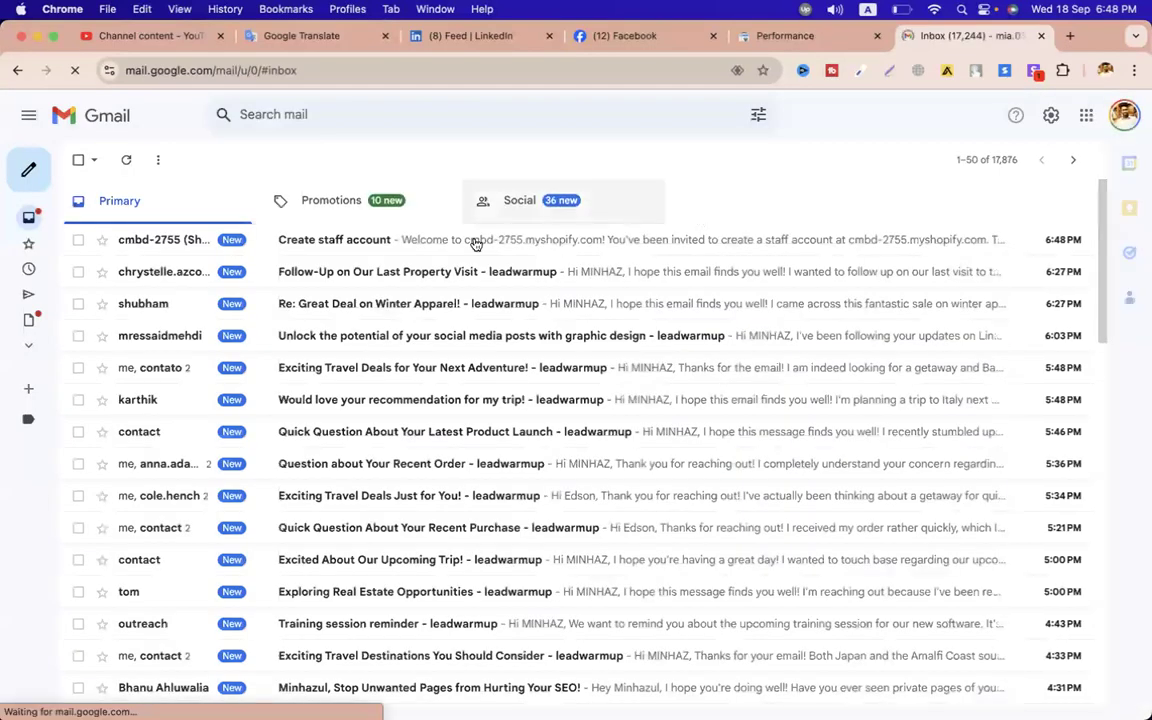
left_click(419, 242)
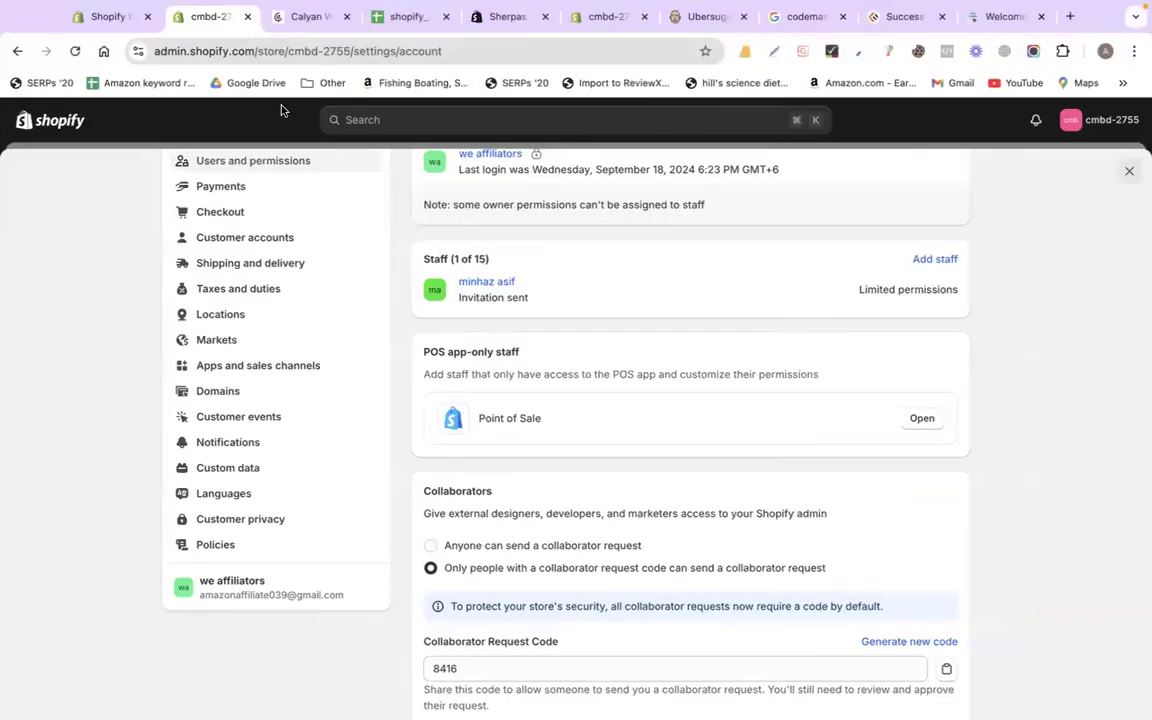
scroll(207, 303, "up", 3)
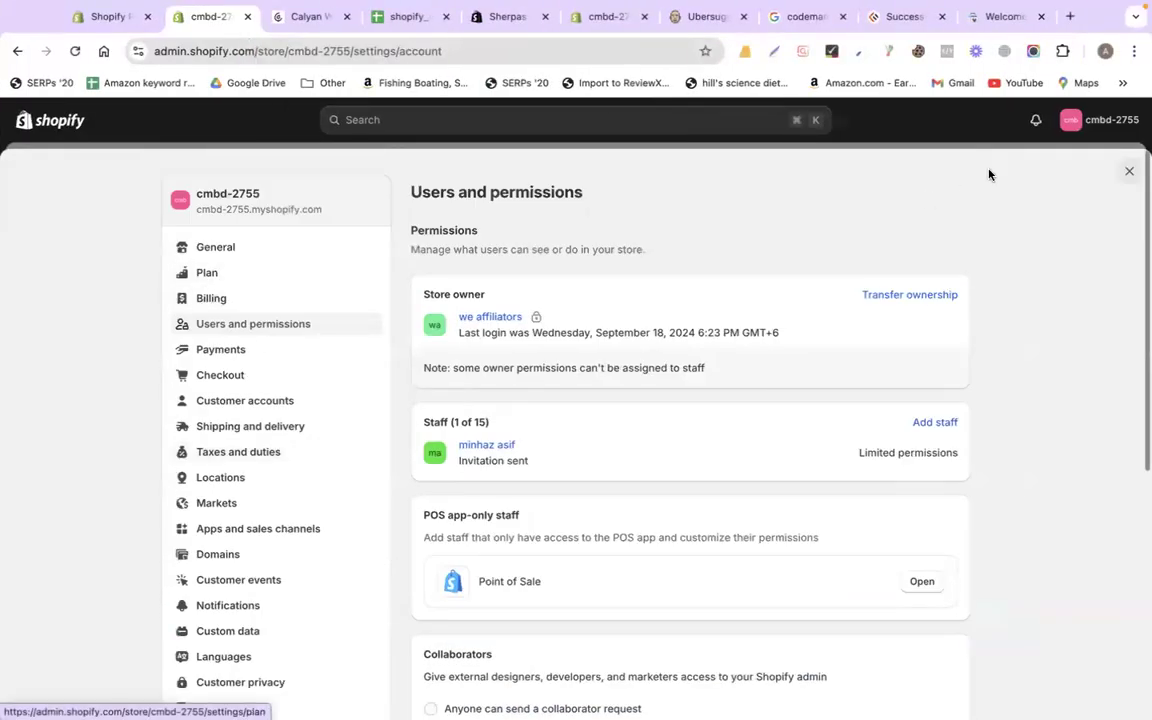
Try logging in to the cmbd-2755 store admin from the Partners Stores list
left_click(127, 29)
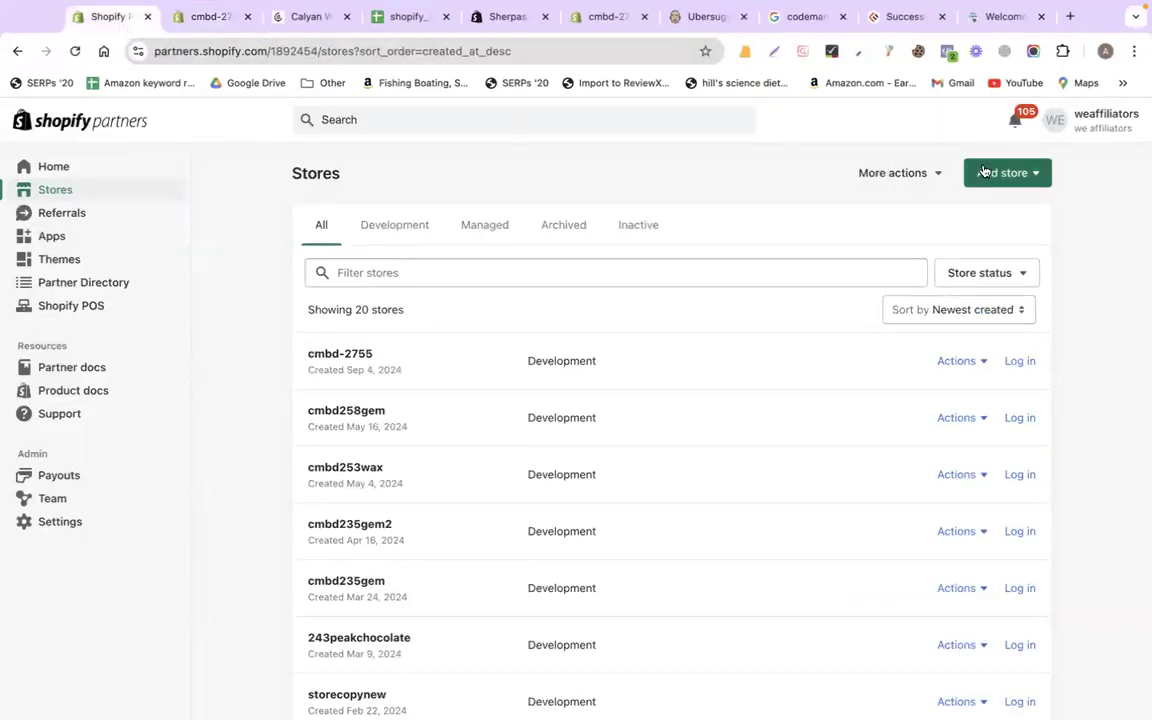
scroll(420, 470, "down", 2)
scroll(397, 573, "up", 2)
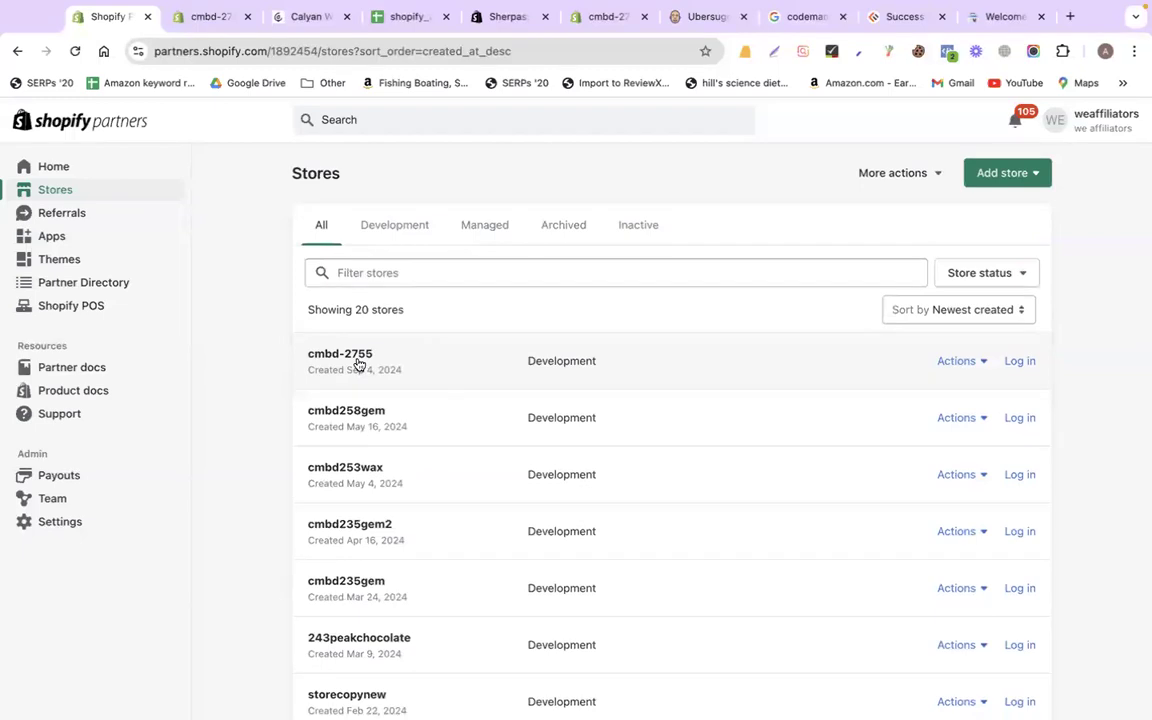
left_click(1019, 361)
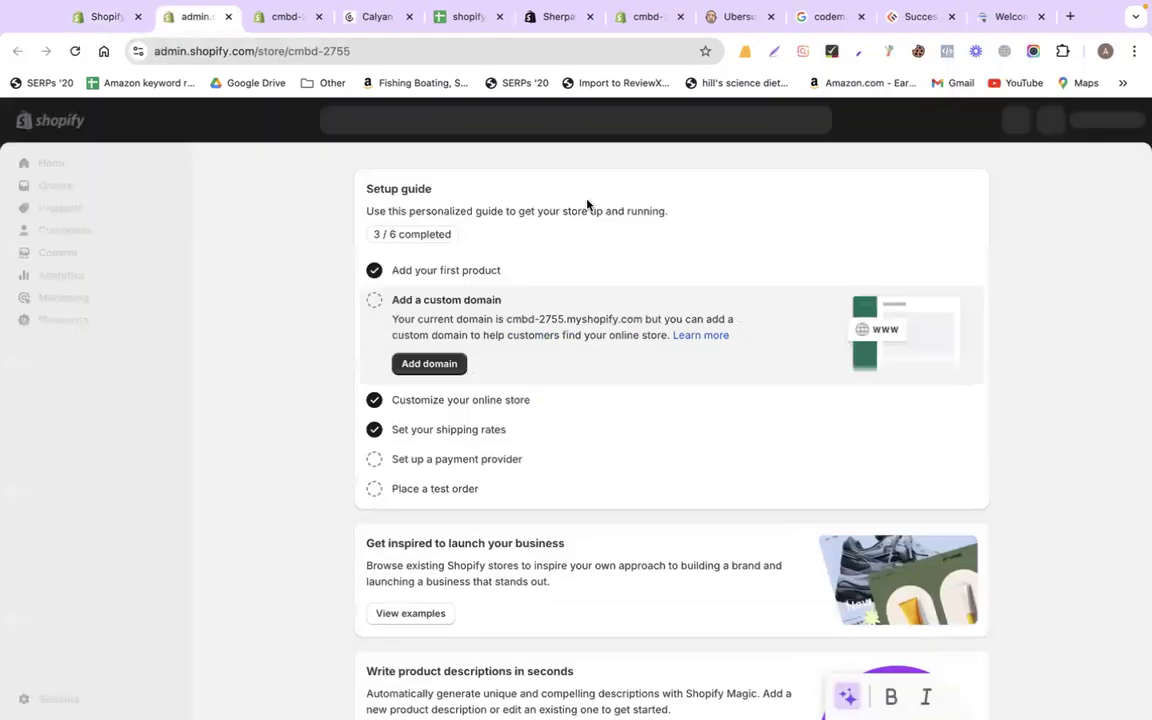
Close the extra admin tab, then choose Add store > Create development store in Partners
left_click(228, 17)
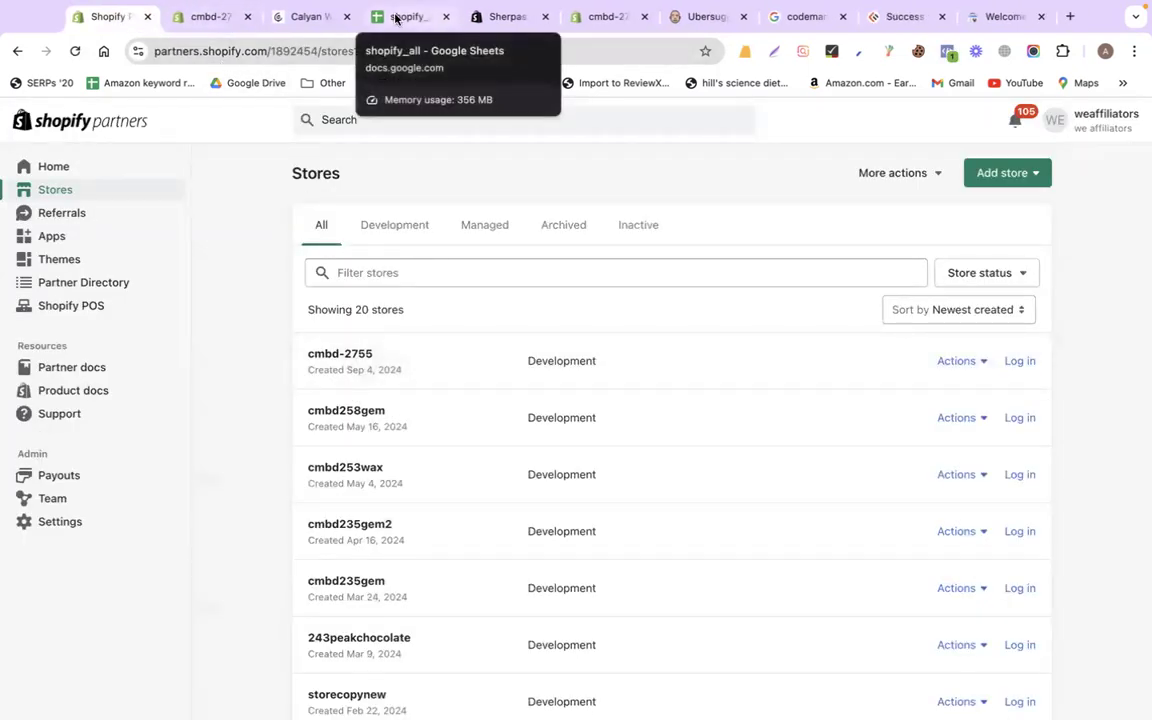
left_click(208, 17)
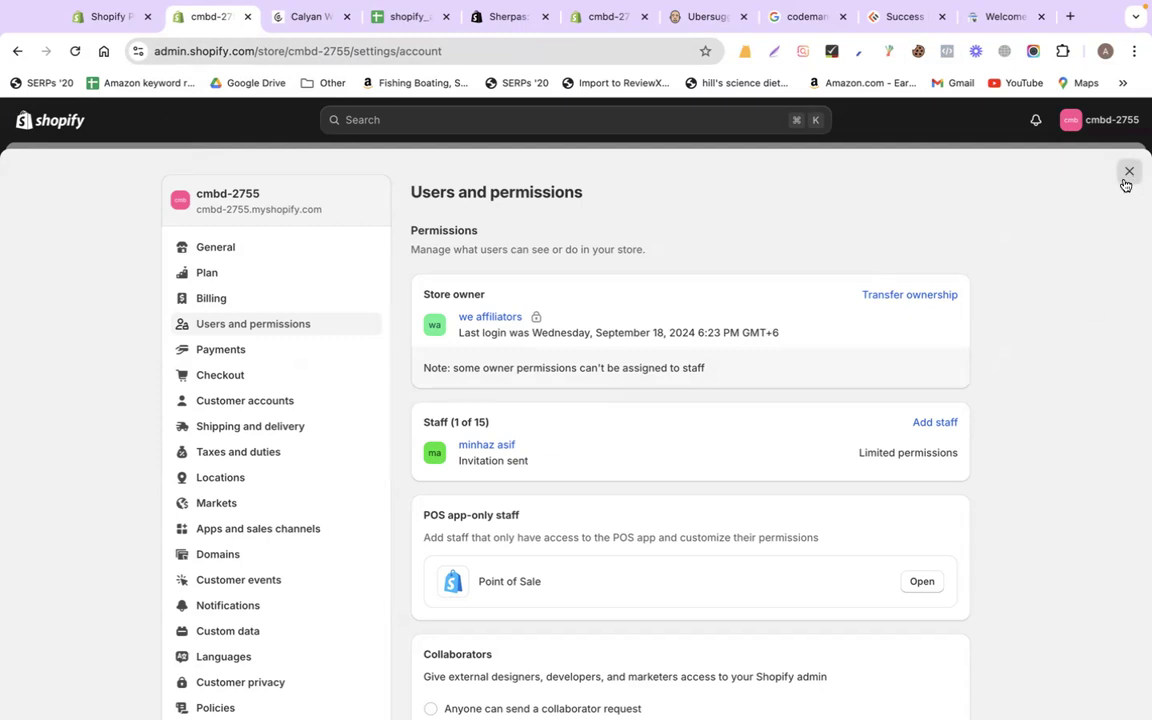
left_click(125, 14)
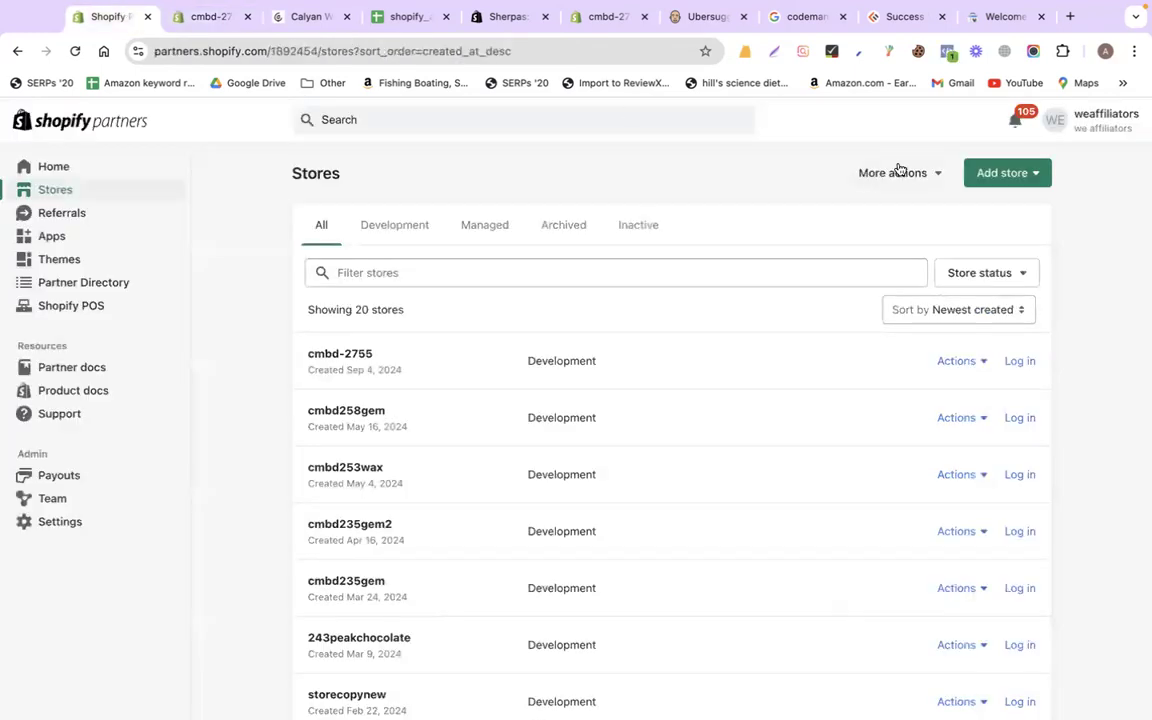
left_click(1003, 173)
left_click(978, 225)
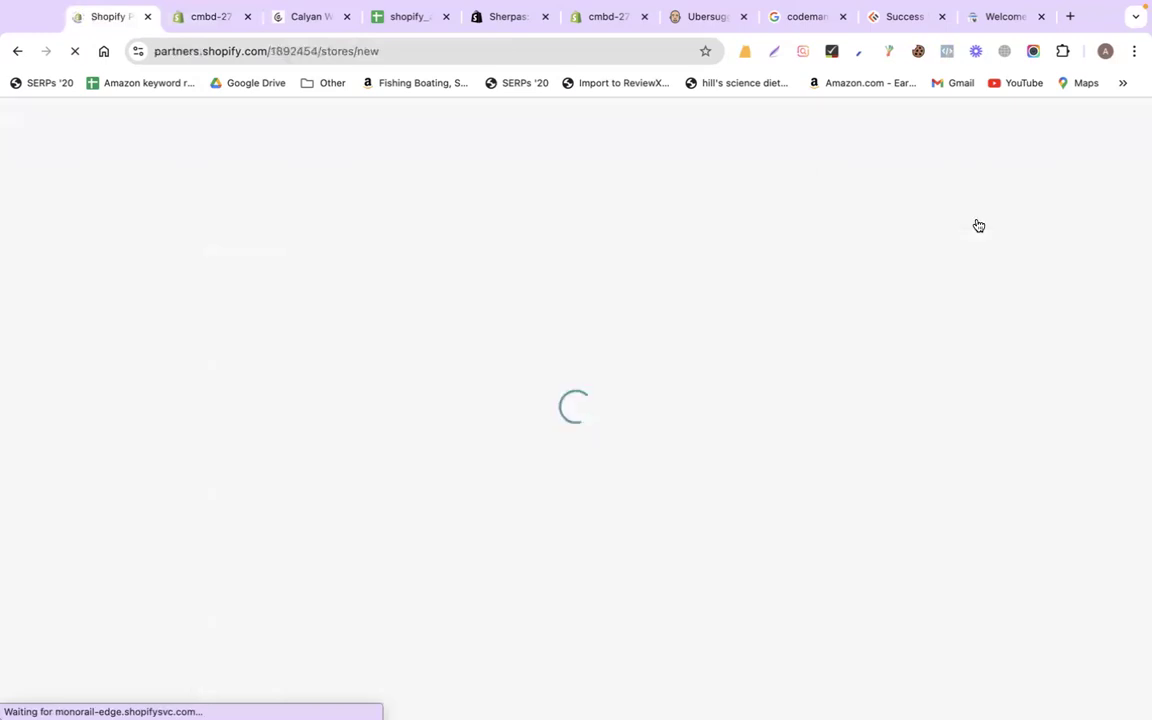
Leave the Store name field blank and go back to cmbd-2755's Users and permissions page
left_click(453, 458)
scroll(794, 469, "down", 5)
scroll(794, 470, "up", 5)
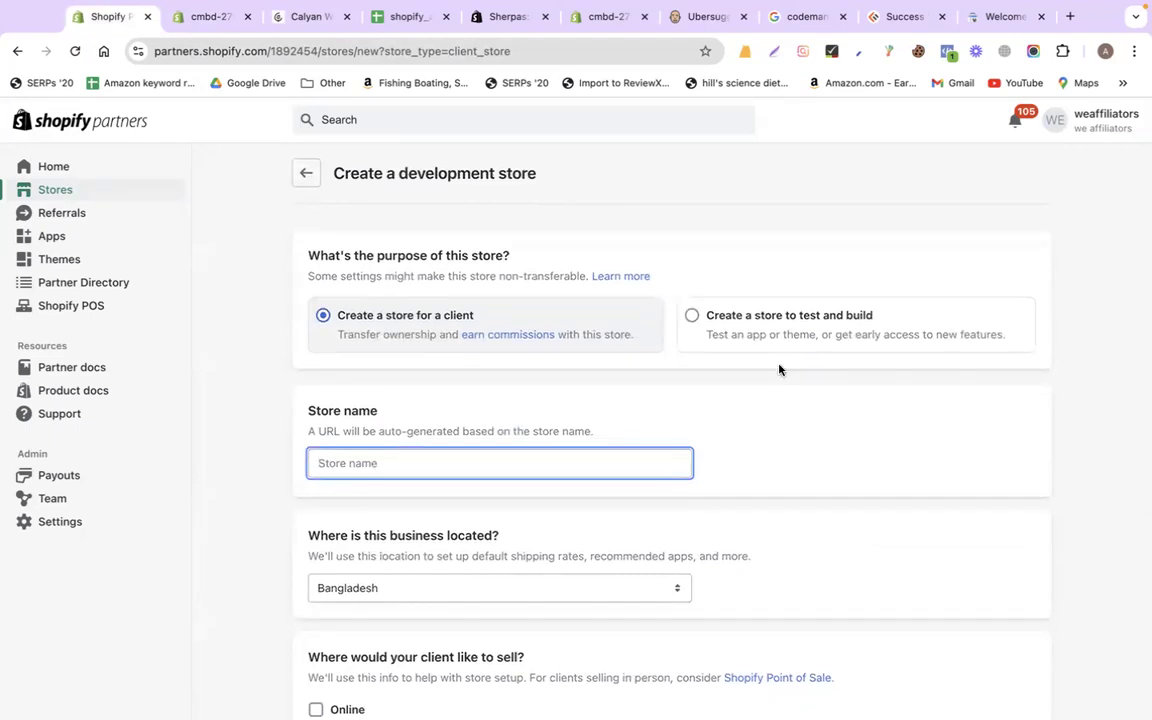
left_click(210, 17)
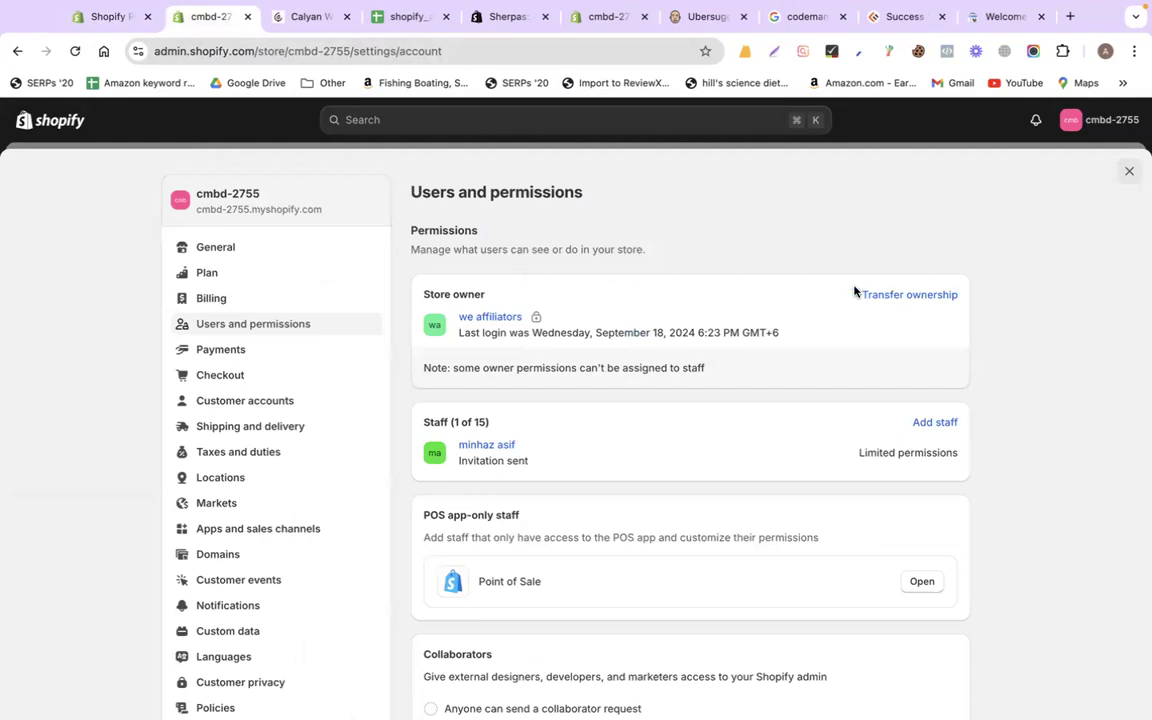
Start Transfer store ownership and enter the new owner's e-mail address
left_click_drag(851, 294, 977, 297)
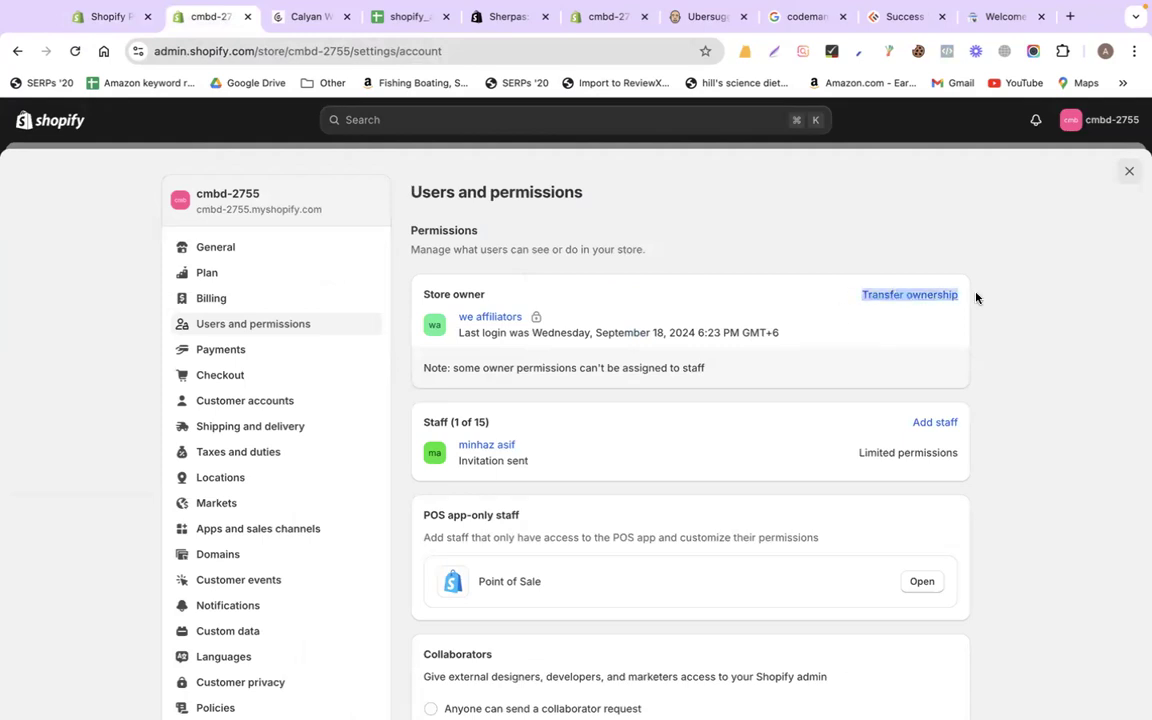
left_click(976, 298)
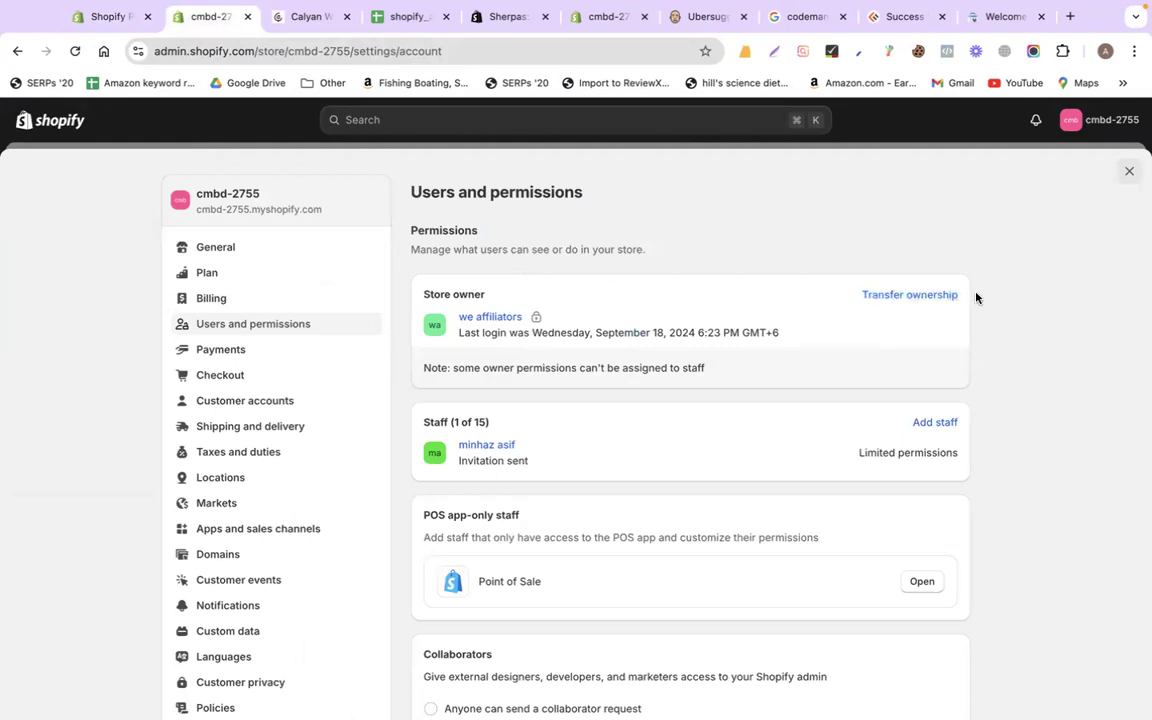
left_click(917, 296)
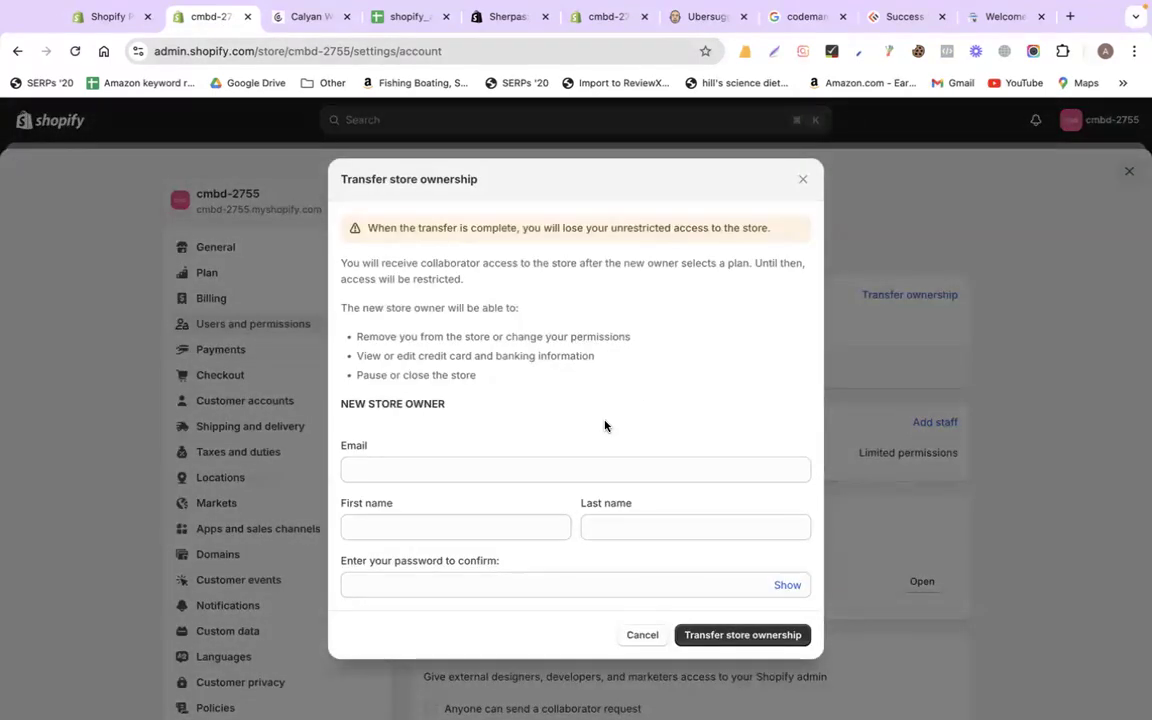
left_click(535, 466)
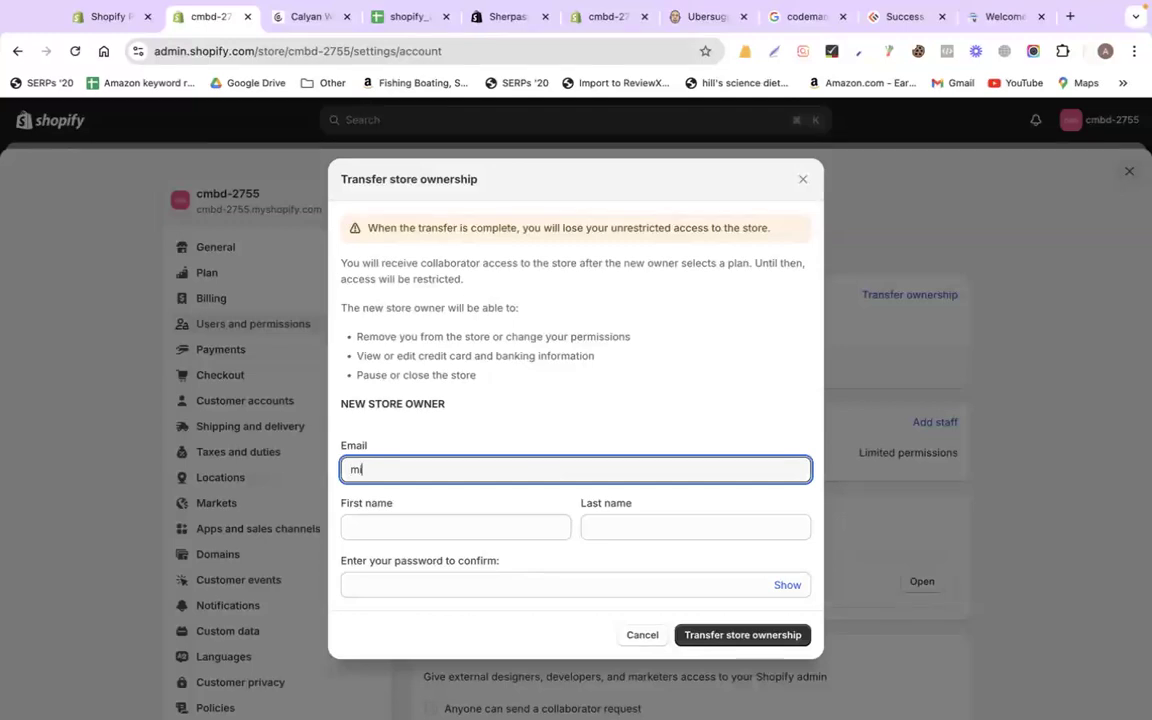
Fill in the new owner's first and last name and the account password, then close the form
left_click(530, 528)
left_click(702, 520)
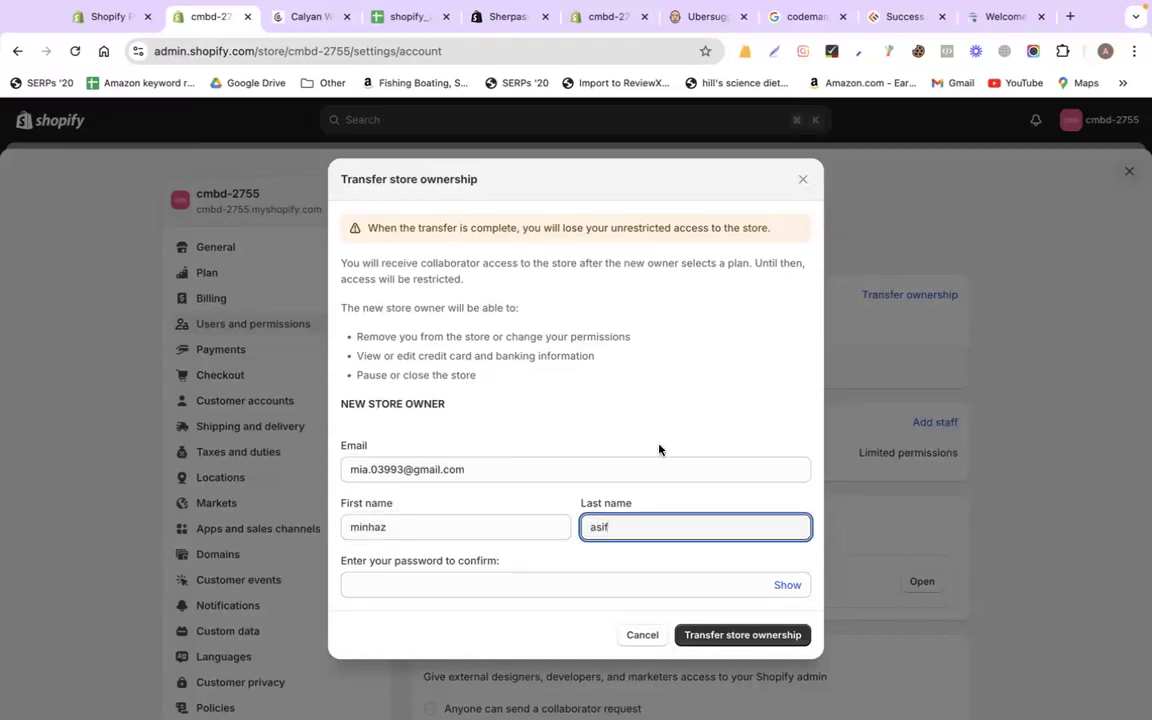
left_click(522, 588)
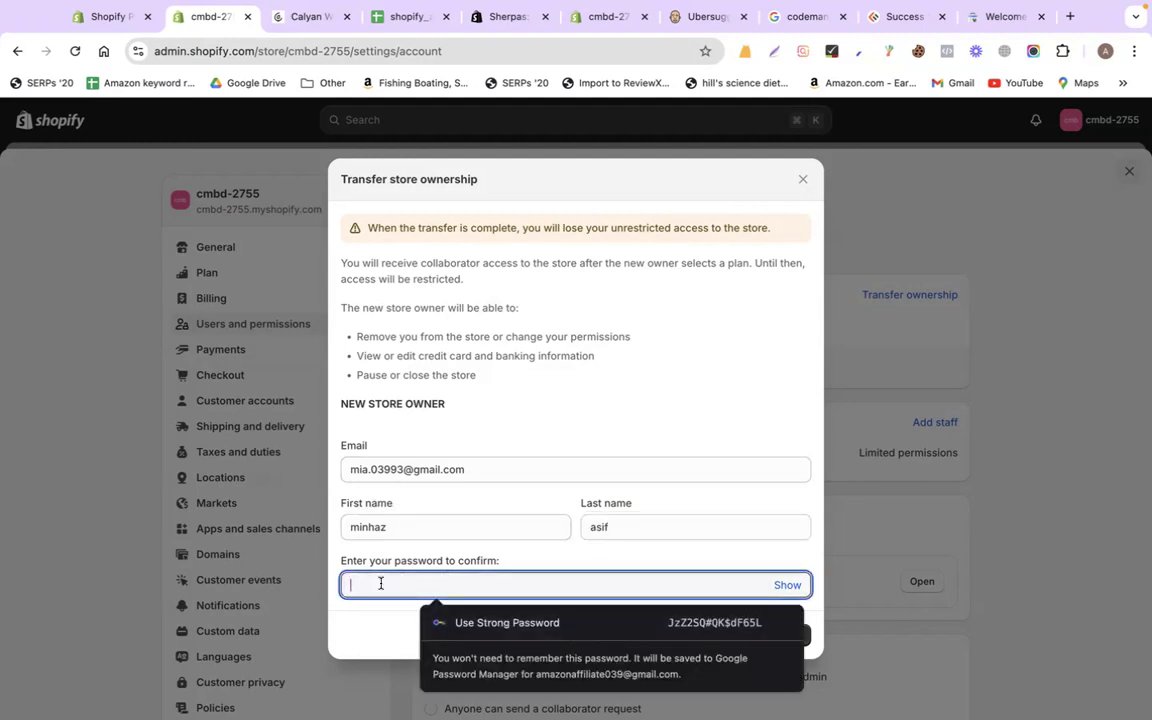
type("••••••")
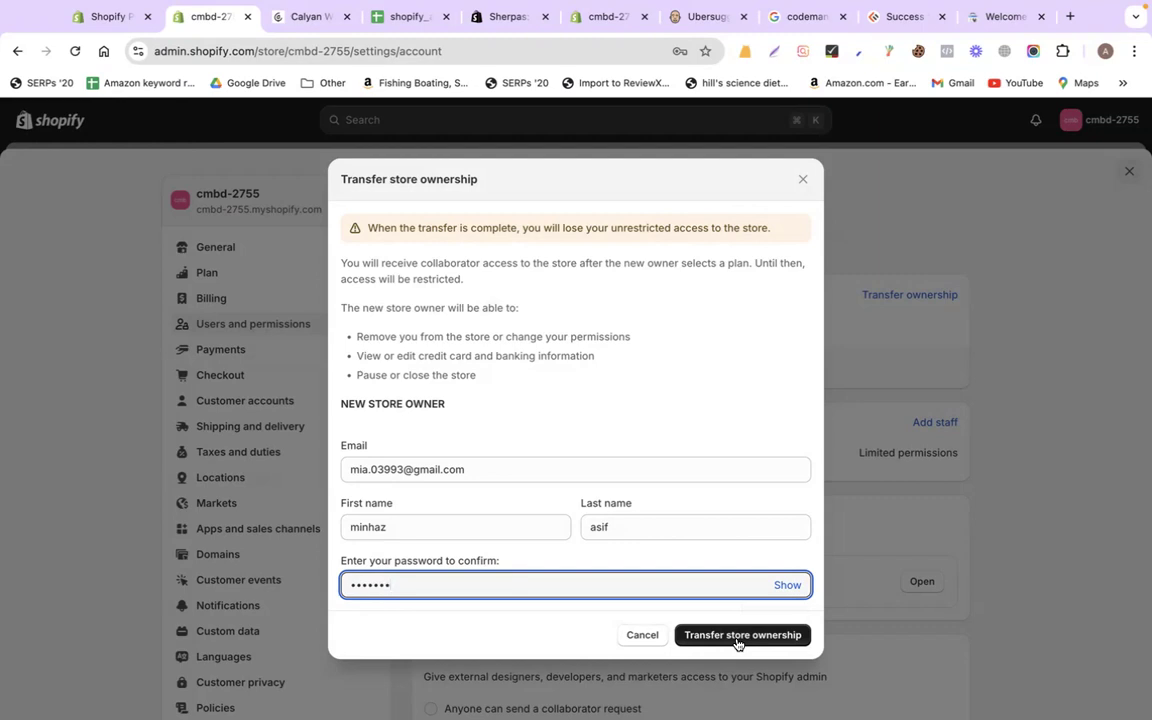
left_click(803, 179)
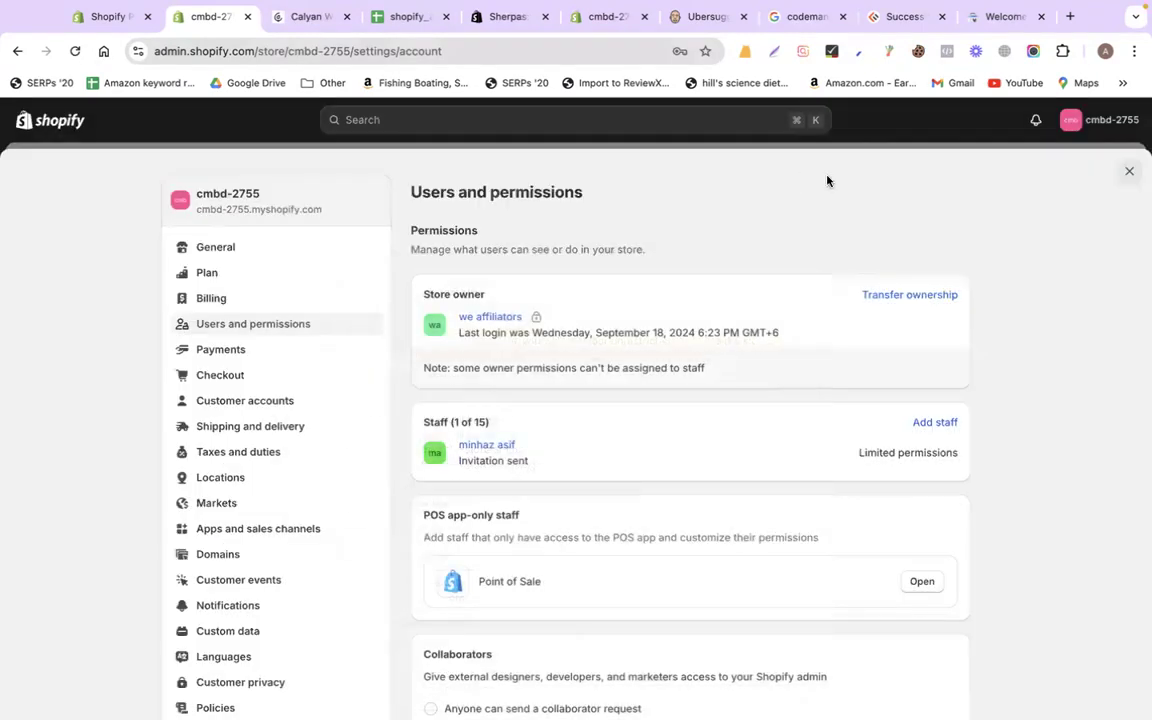
left_click(1127, 173)
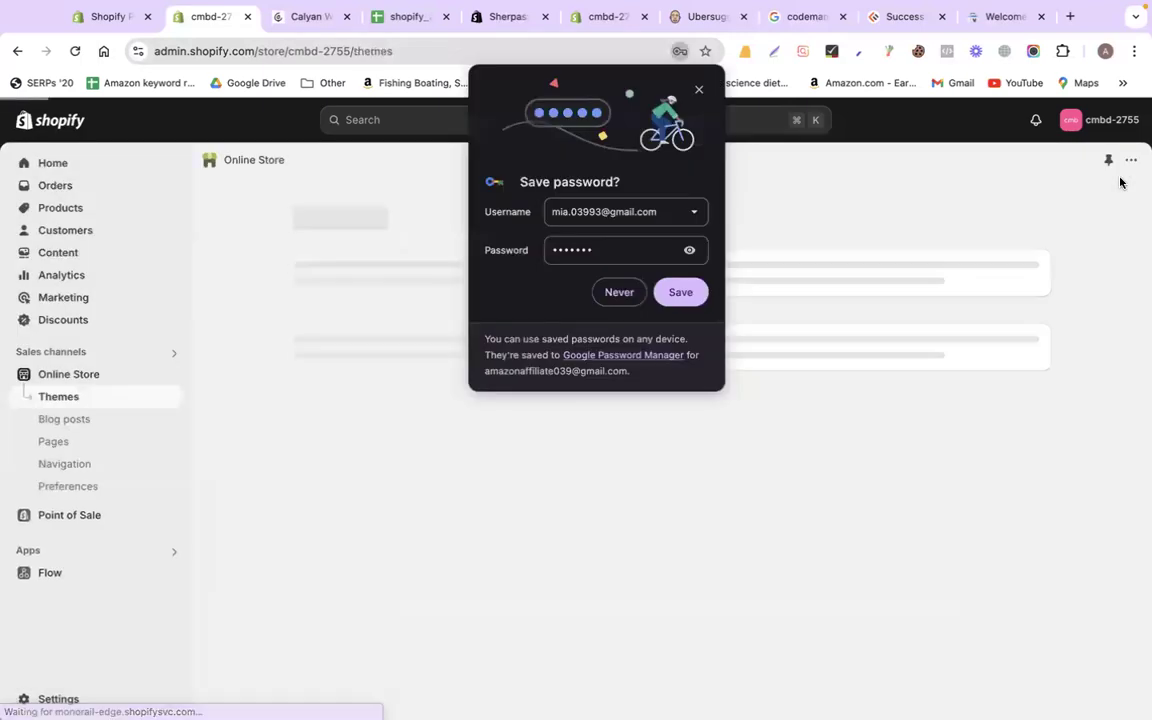
left_click(617, 294)
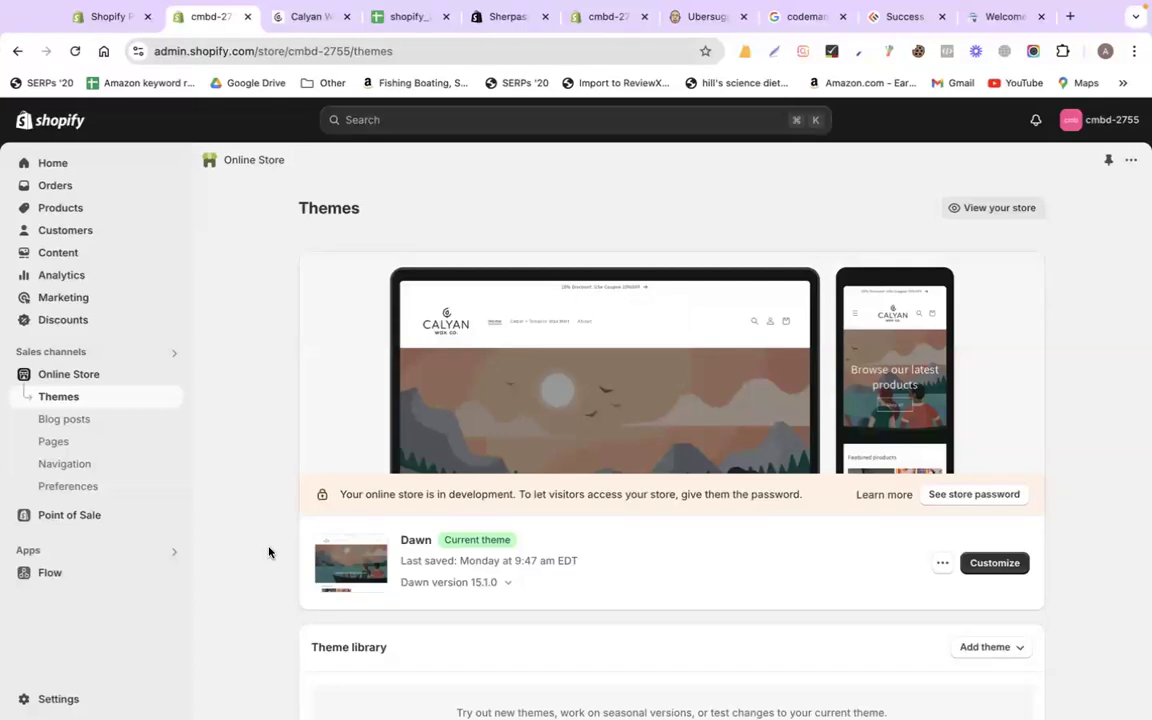
left_click(44, 697)
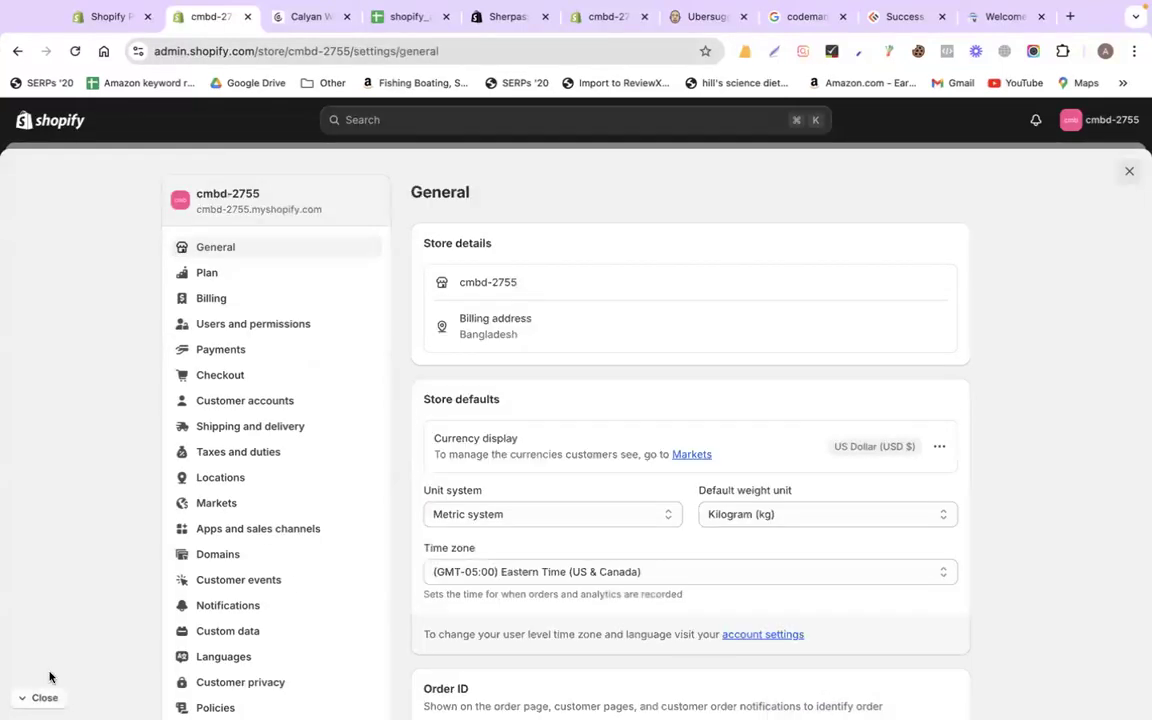
left_click(213, 330)
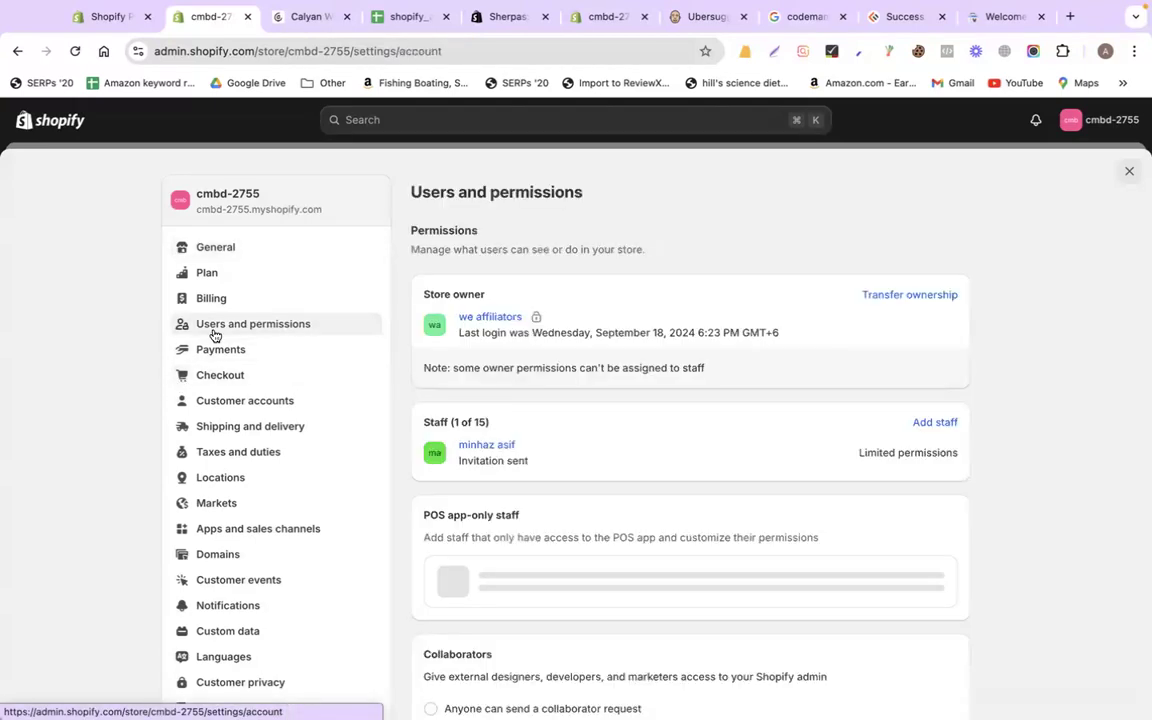
left_click(108, 18)
Start an Add store > Request access to store form with store URL cmbd2775
left_click(304, 174)
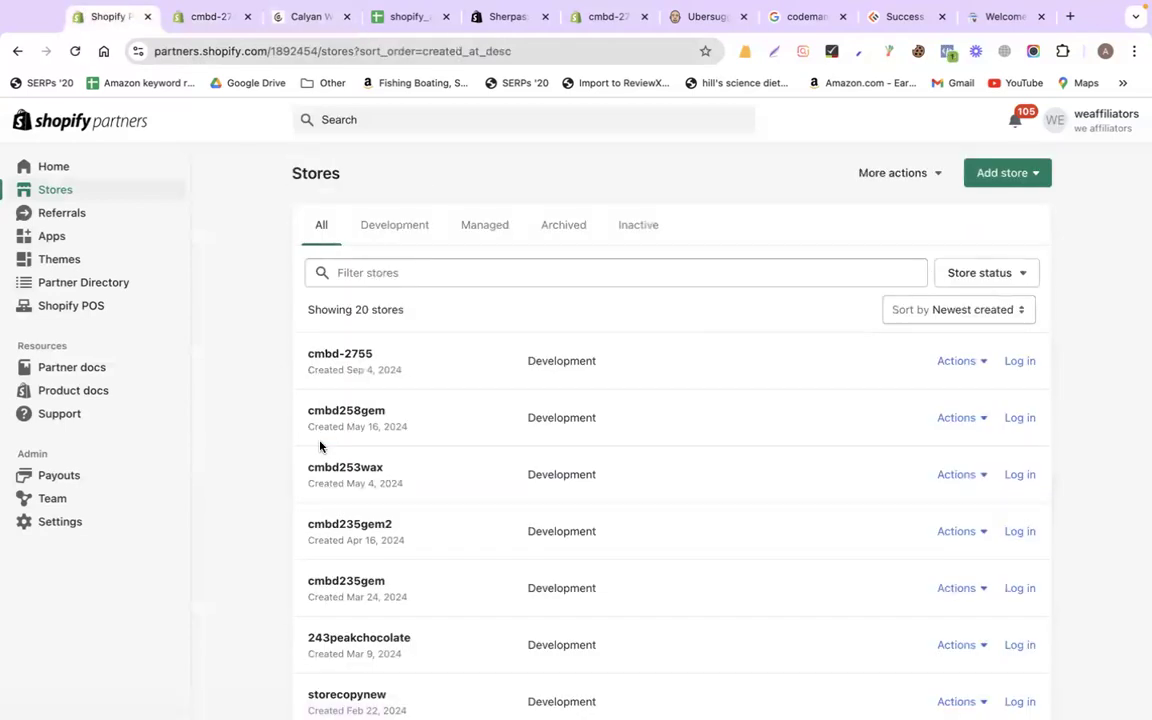
left_click(990, 181)
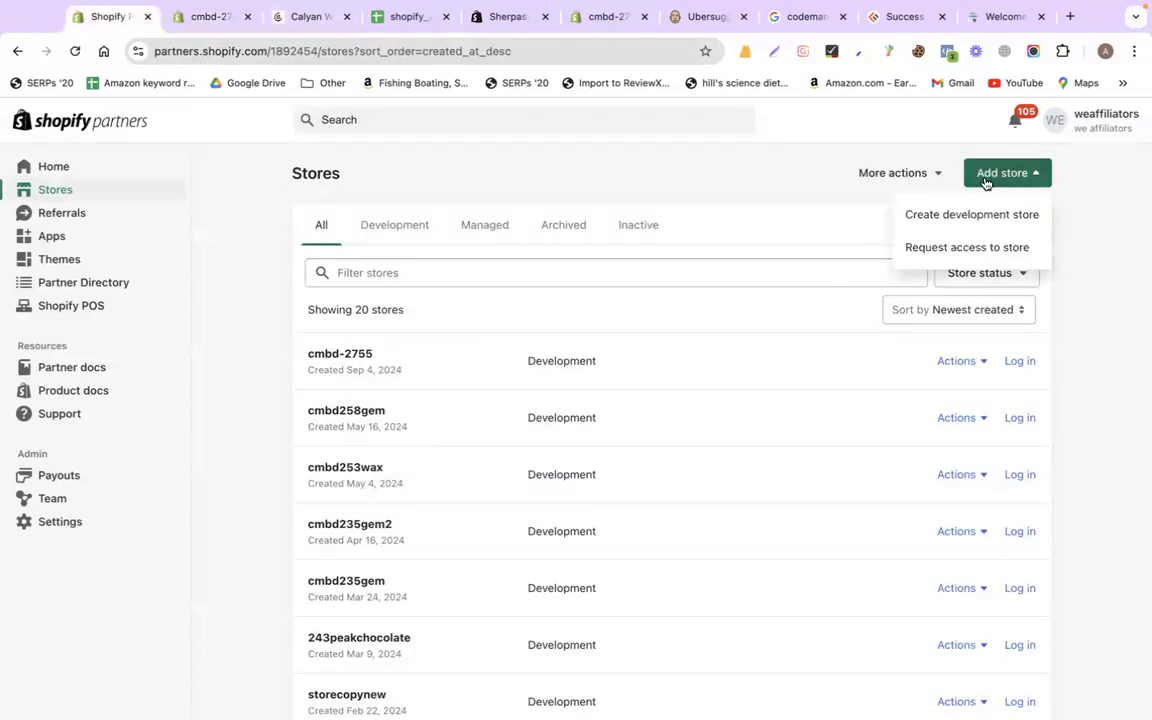
left_click(1024, 258)
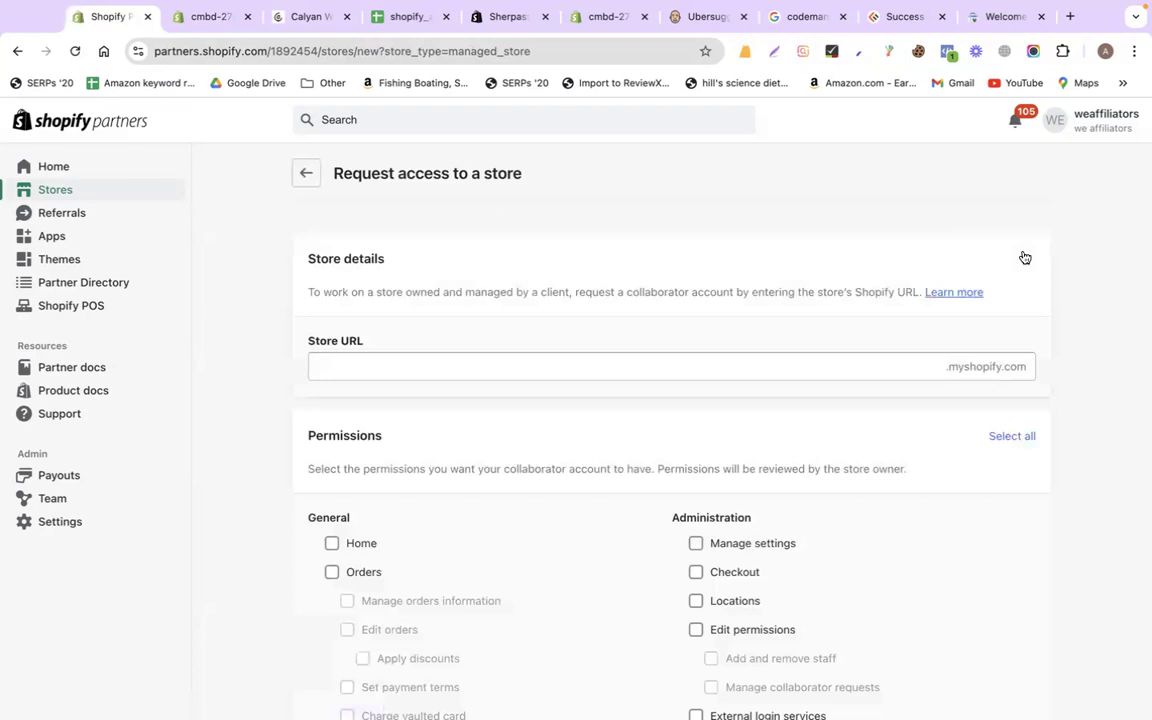
left_click(454, 368)
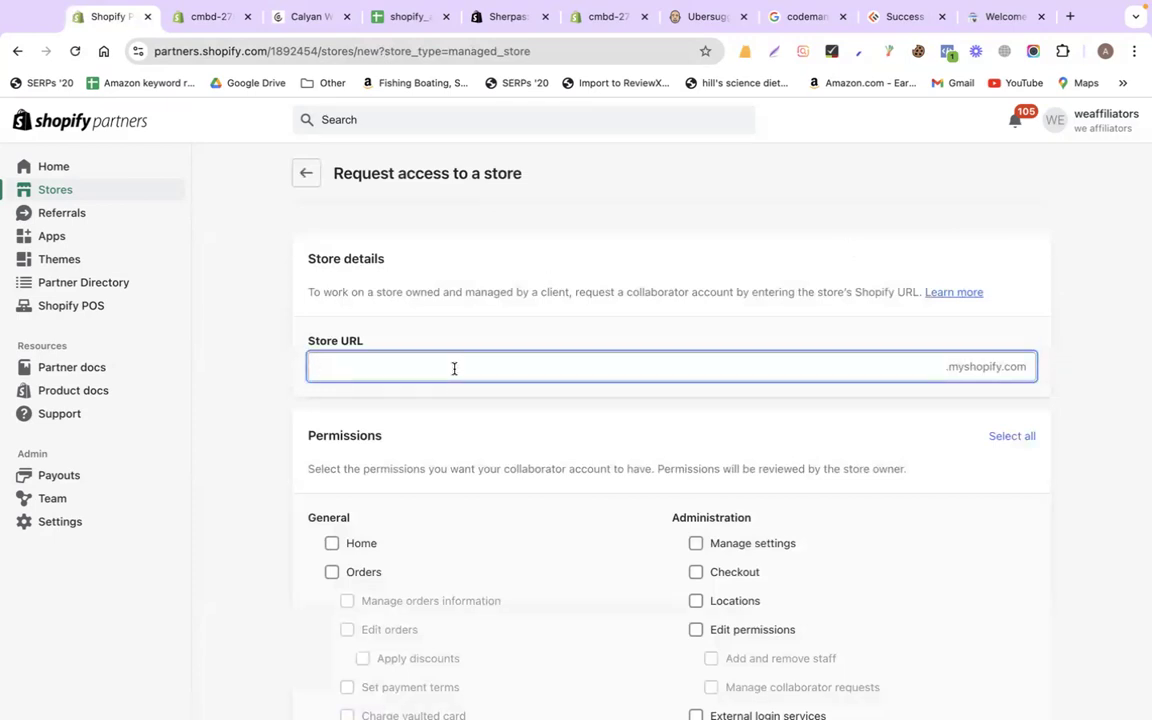
type("cmbd2775")
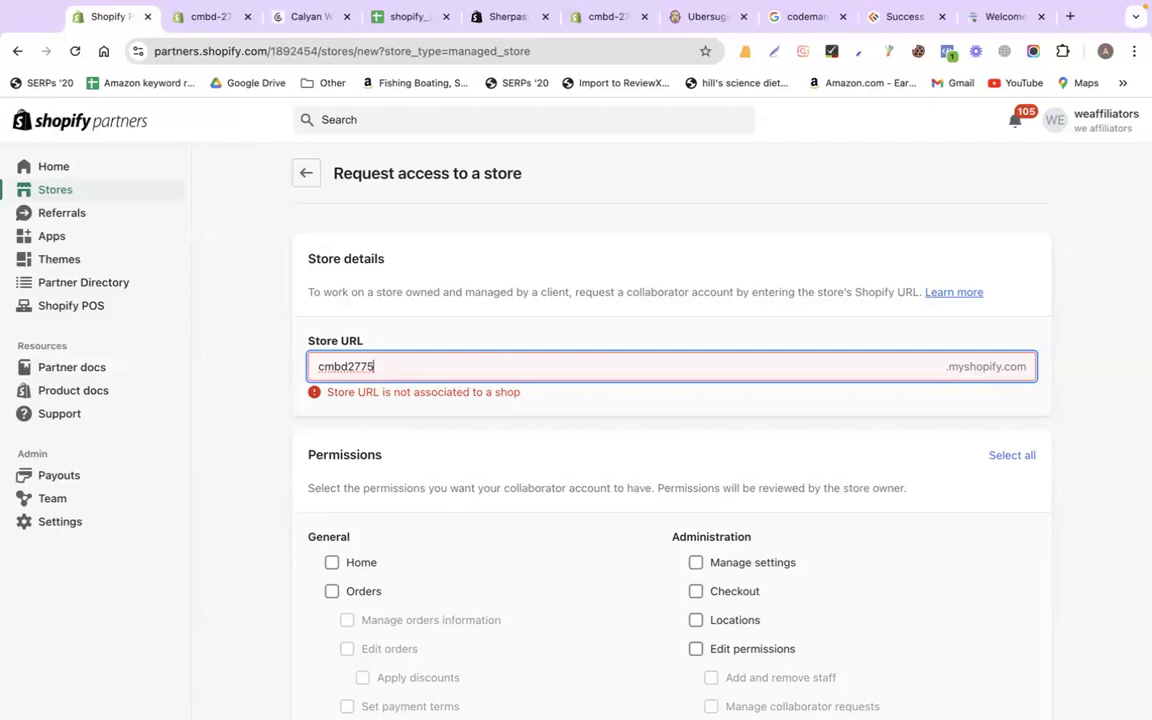
Select all permissions, trim the URL, review the form, then leave it for the Gmail desktop
left_click(1010, 458)
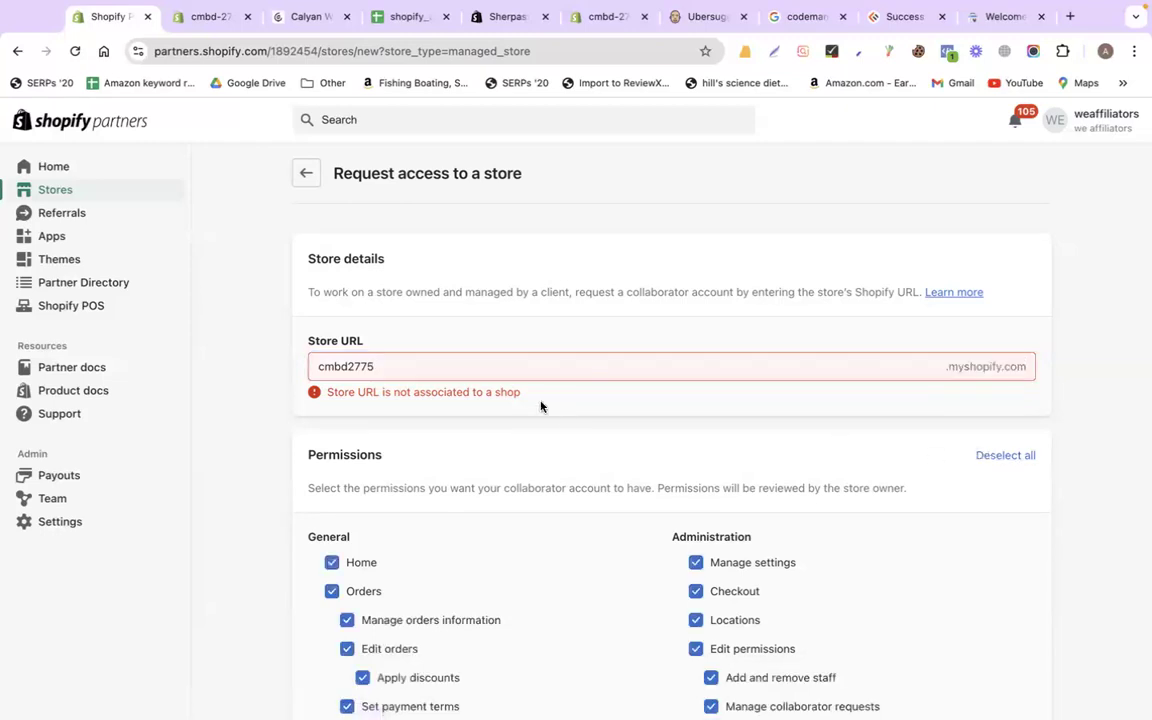
key("BackSpace")
key("BackSpace")
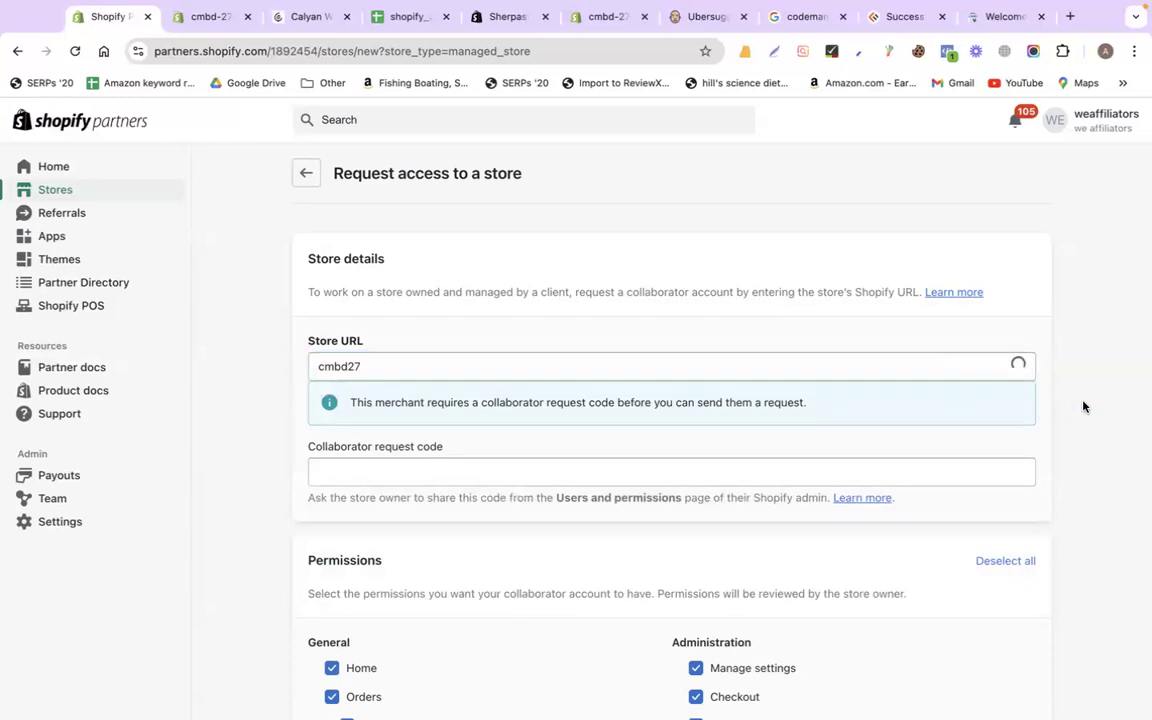
scroll(1083, 406, "down", 5)
scroll(1083, 406, "down", 15)
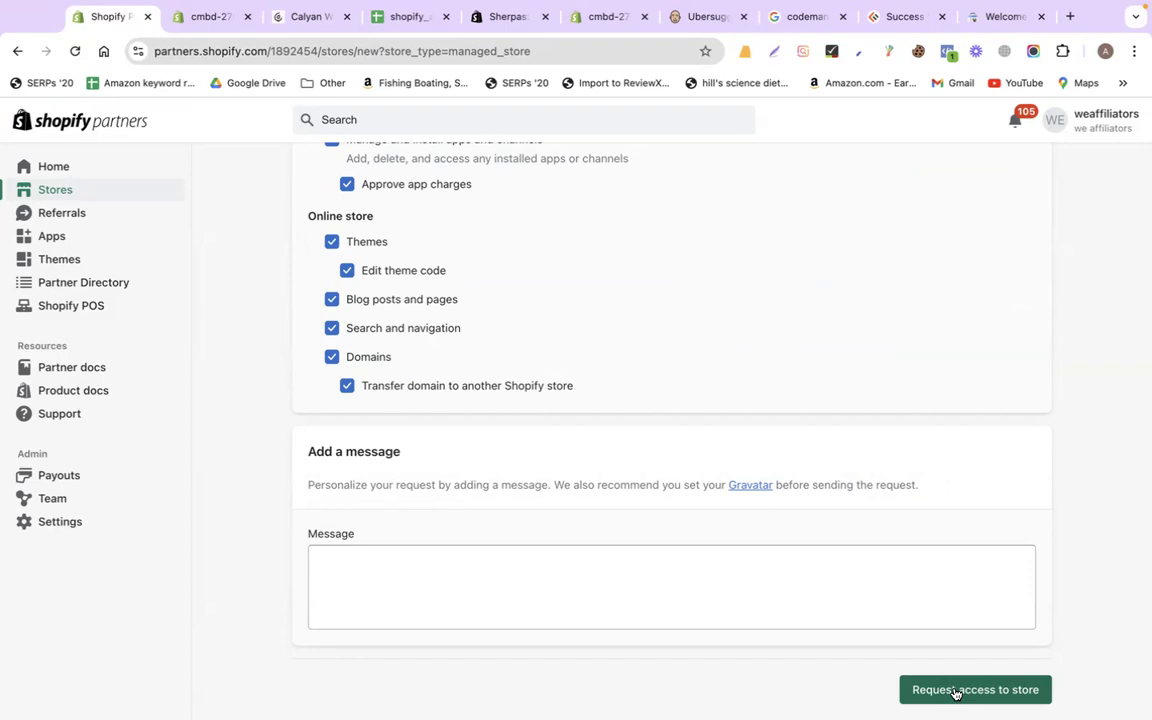
scroll(854, 625, "up", 20)
scroll(854, 625, "up", 3)
left_click(299, 178)
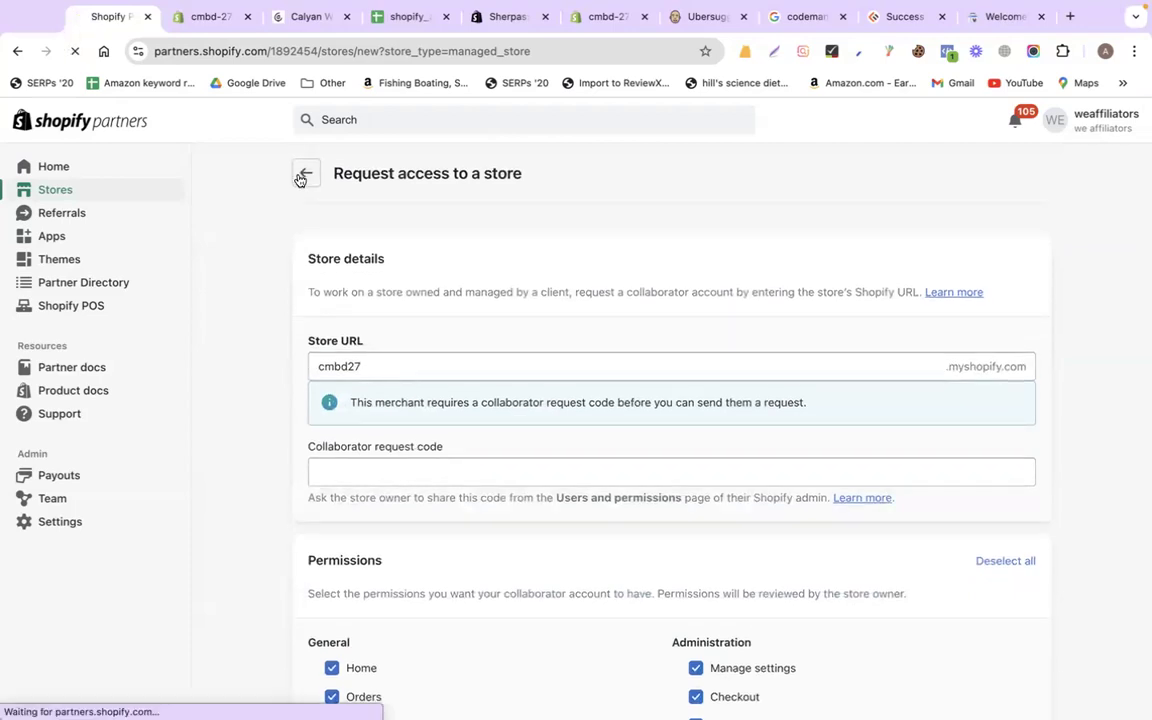
key("ctrl+Left")
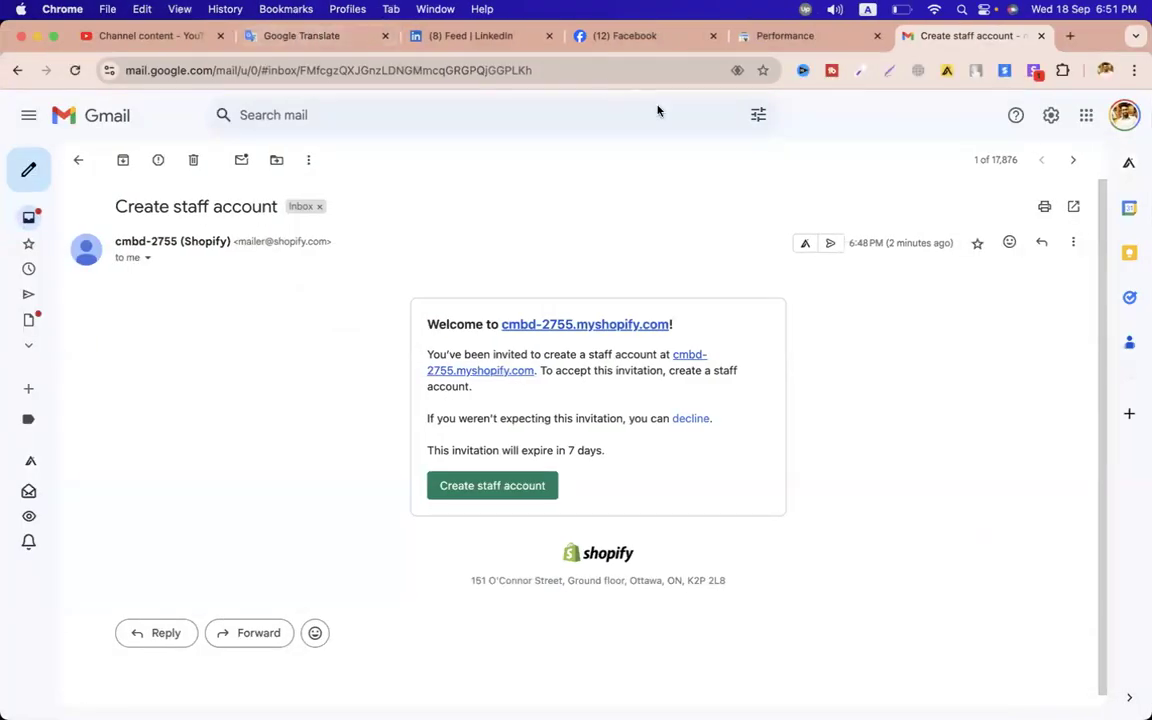
Switch to the Upwork desktop and bring up the My jobs page
key("ctrl+Left")
left_click(686, 37)
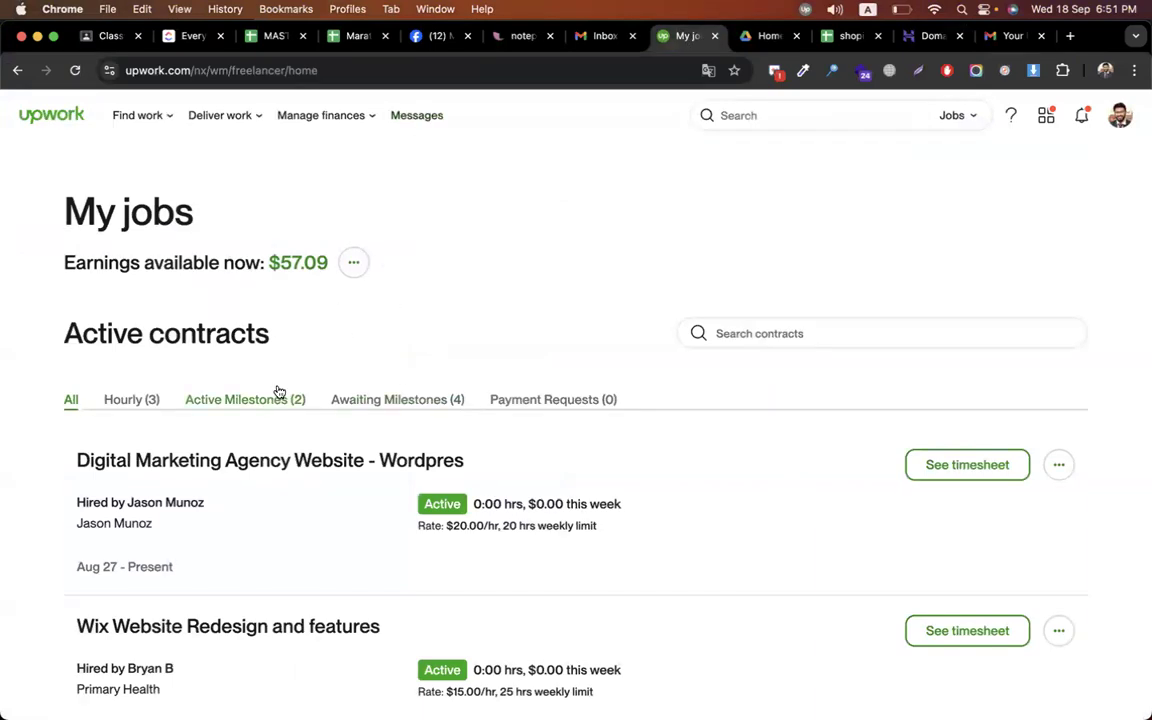
scroll(442, 224, "down", 2)
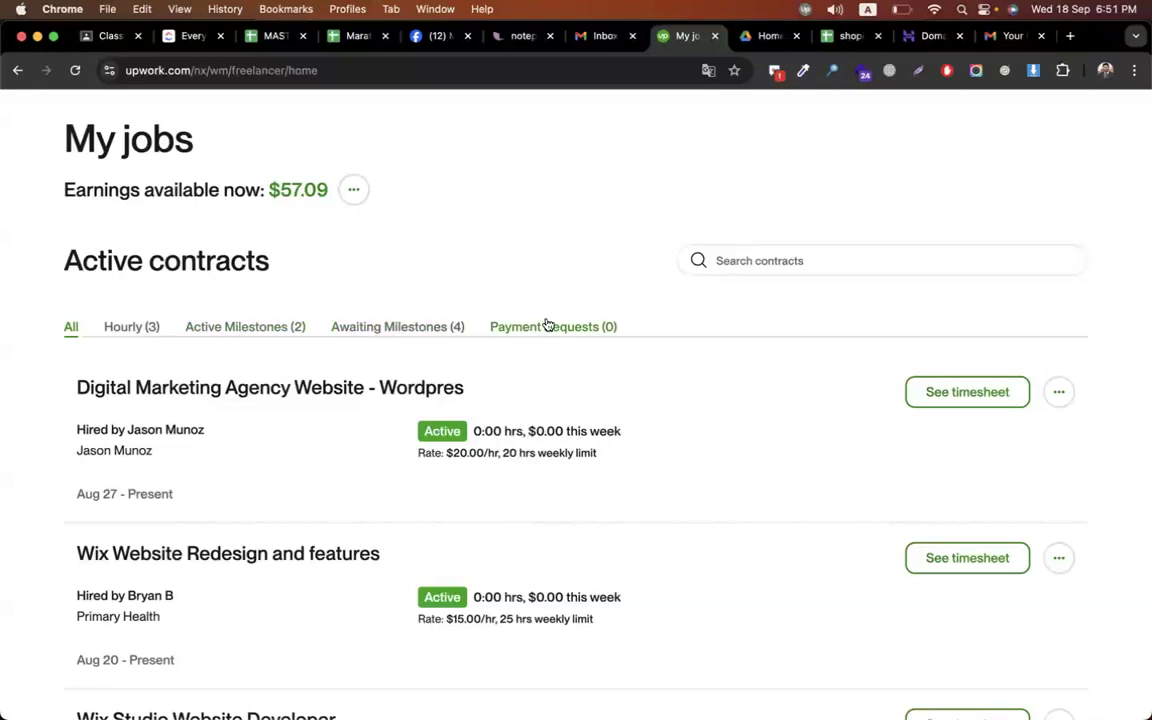
Browse the Awaiting Milestones, Active Milestones and Hourly contract lists
left_click(449, 330)
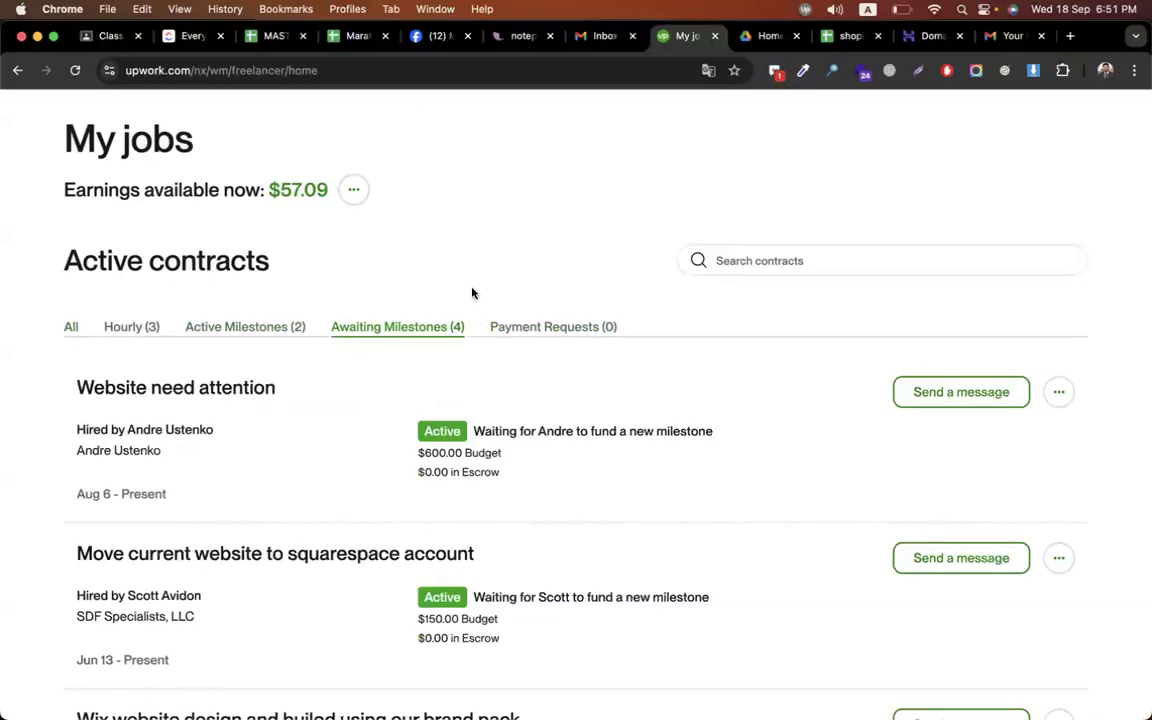
scroll(472, 292, "down", 8)
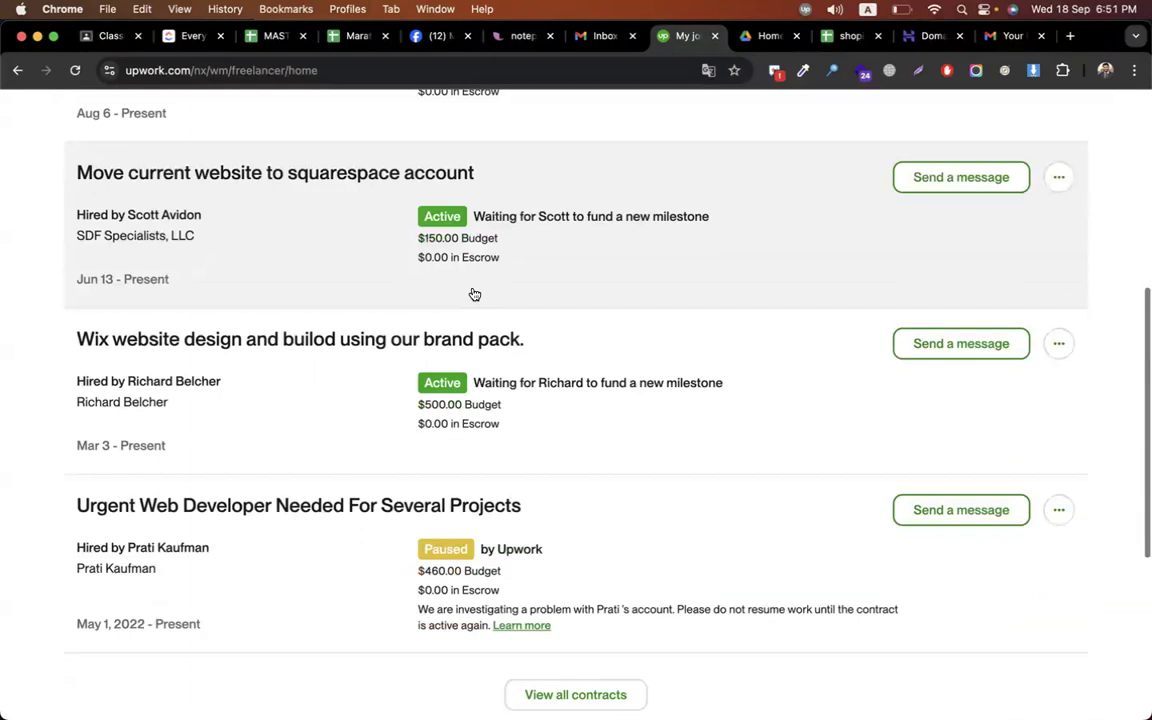
scroll(474, 294, "up", 2)
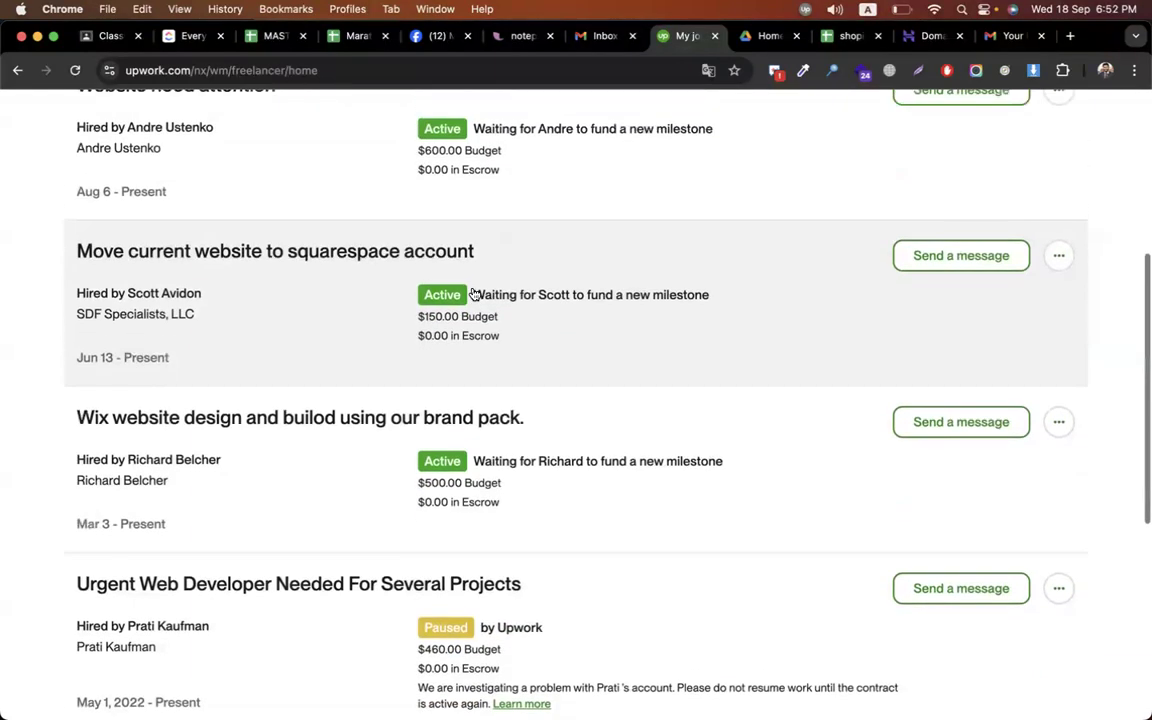
scroll(472, 294, "up", 4)
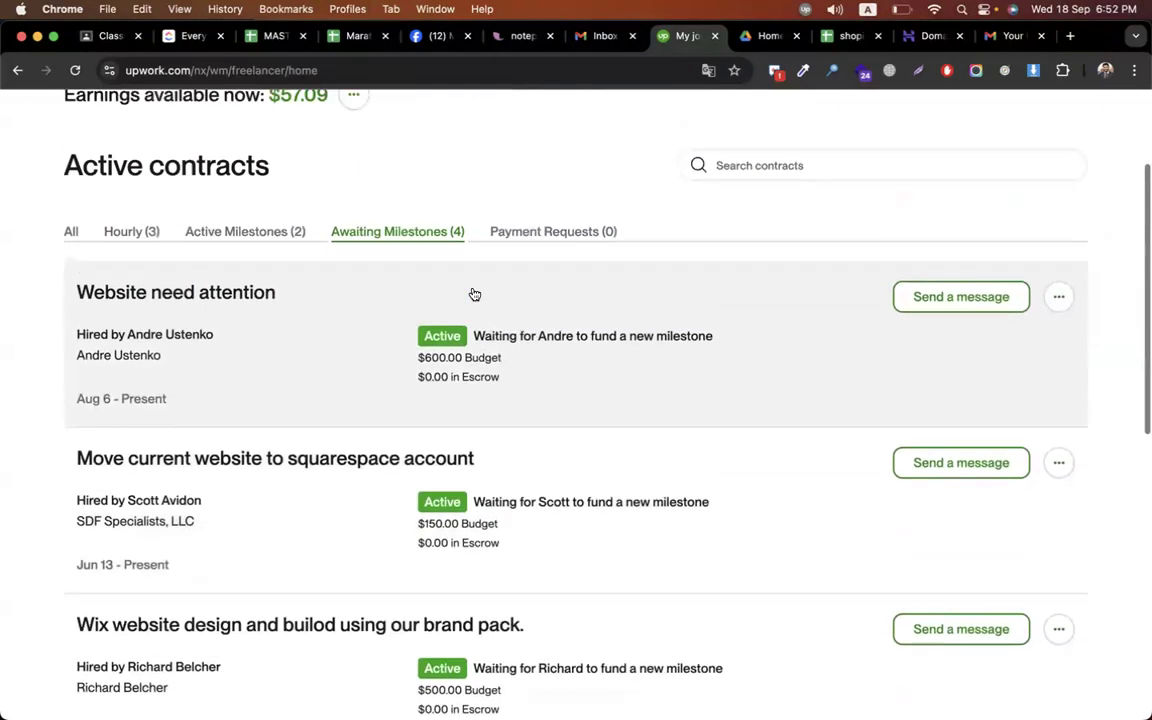
left_click(268, 231)
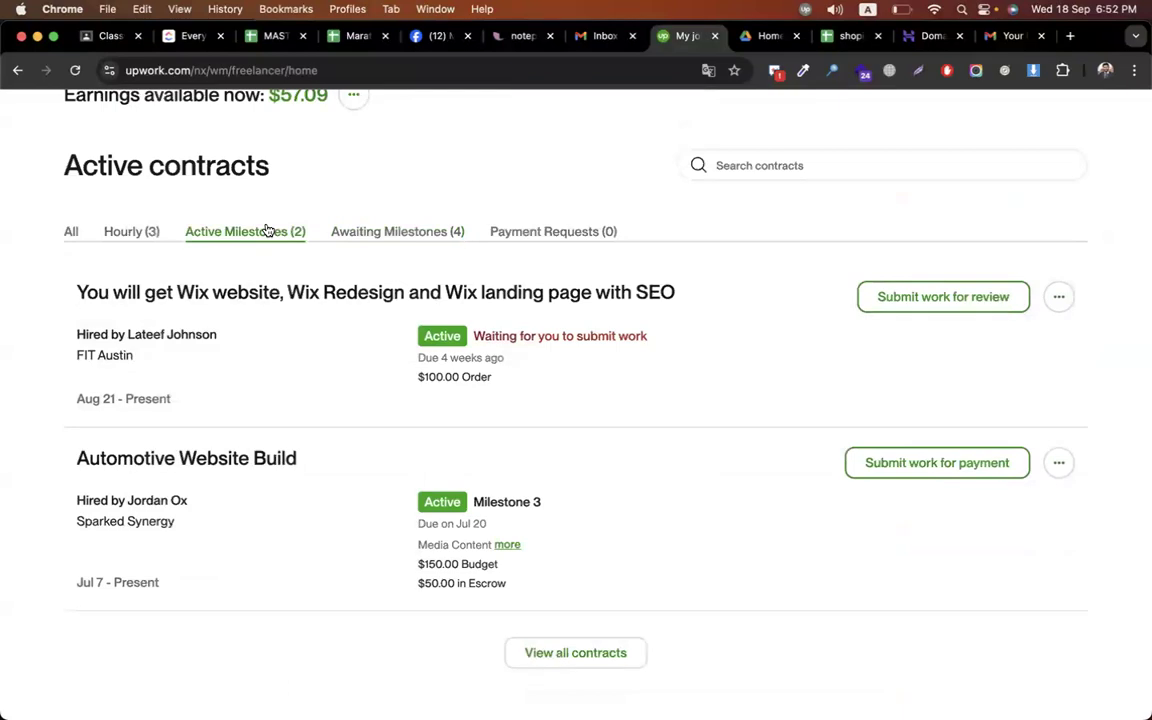
left_click(148, 232)
scroll(66, 470, "down", 4)
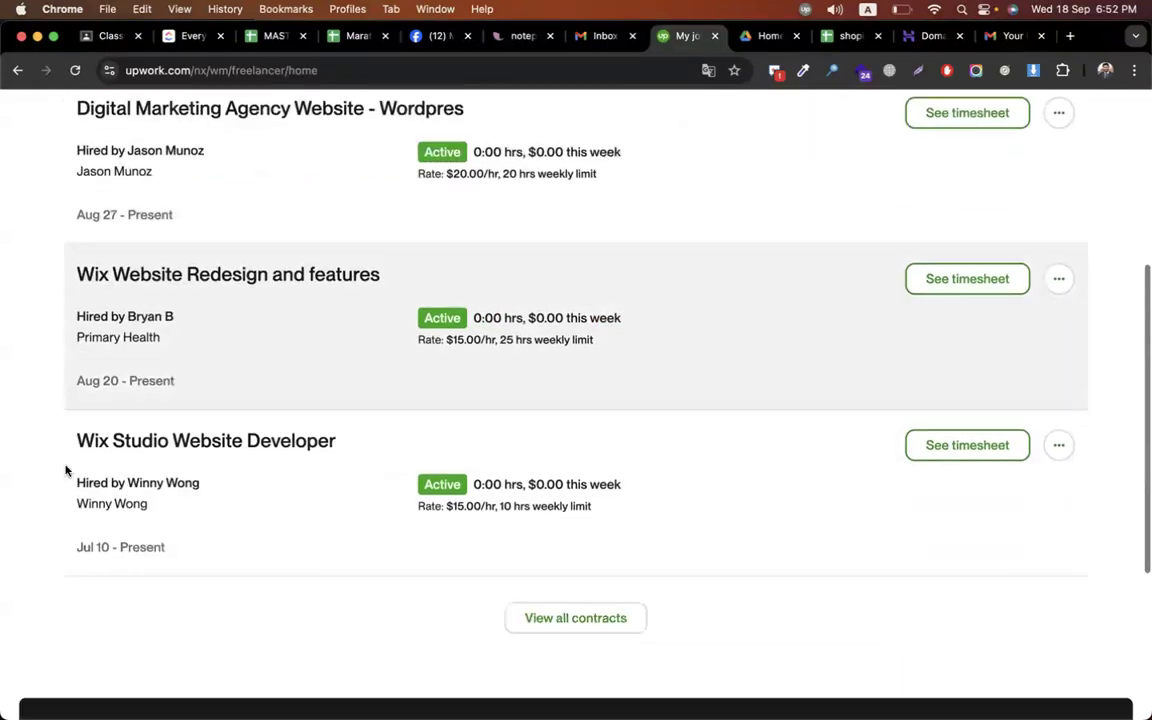
scroll(66, 470, "up", 8)
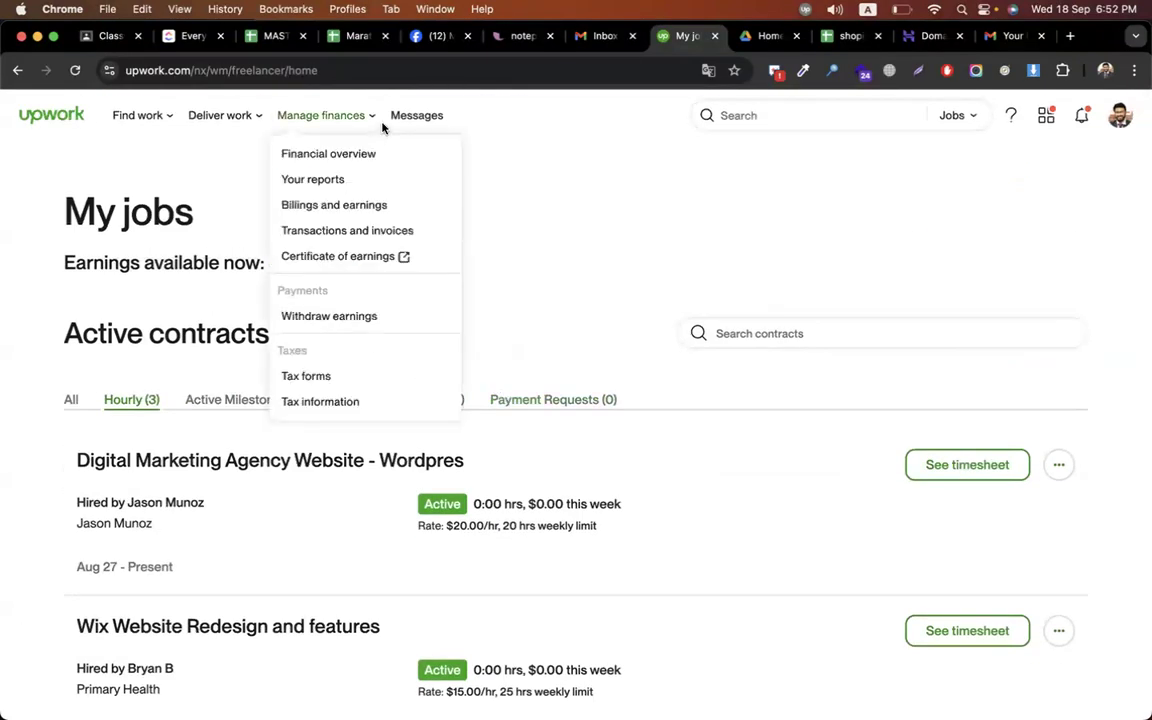
left_click(408, 116)
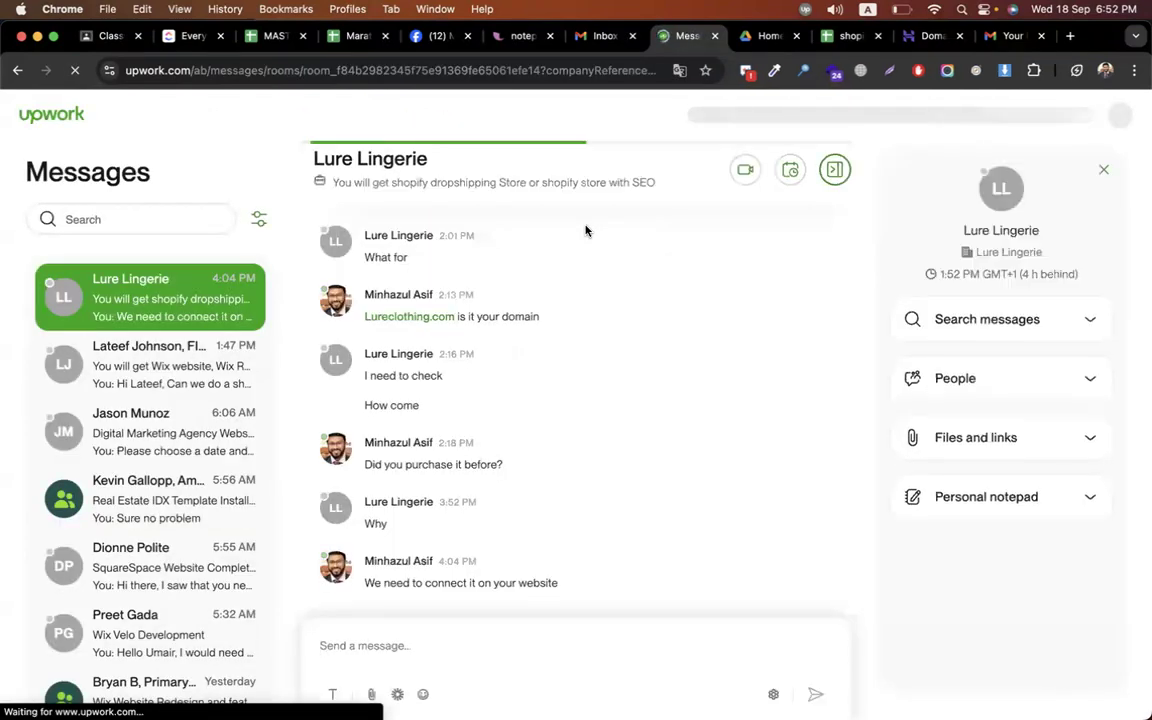
Look through the Wix order, Digital Marketing, Real Estate IDX, SquareSpace and Wix Redesign conversations
left_click(181, 387)
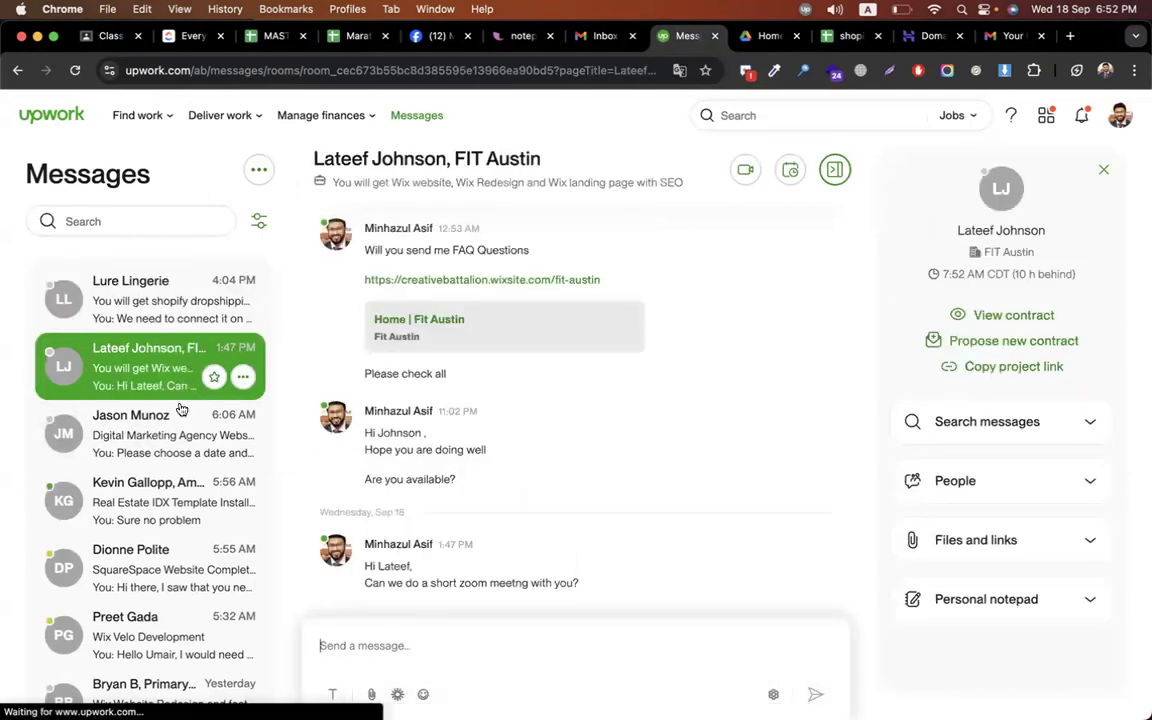
left_click(180, 434)
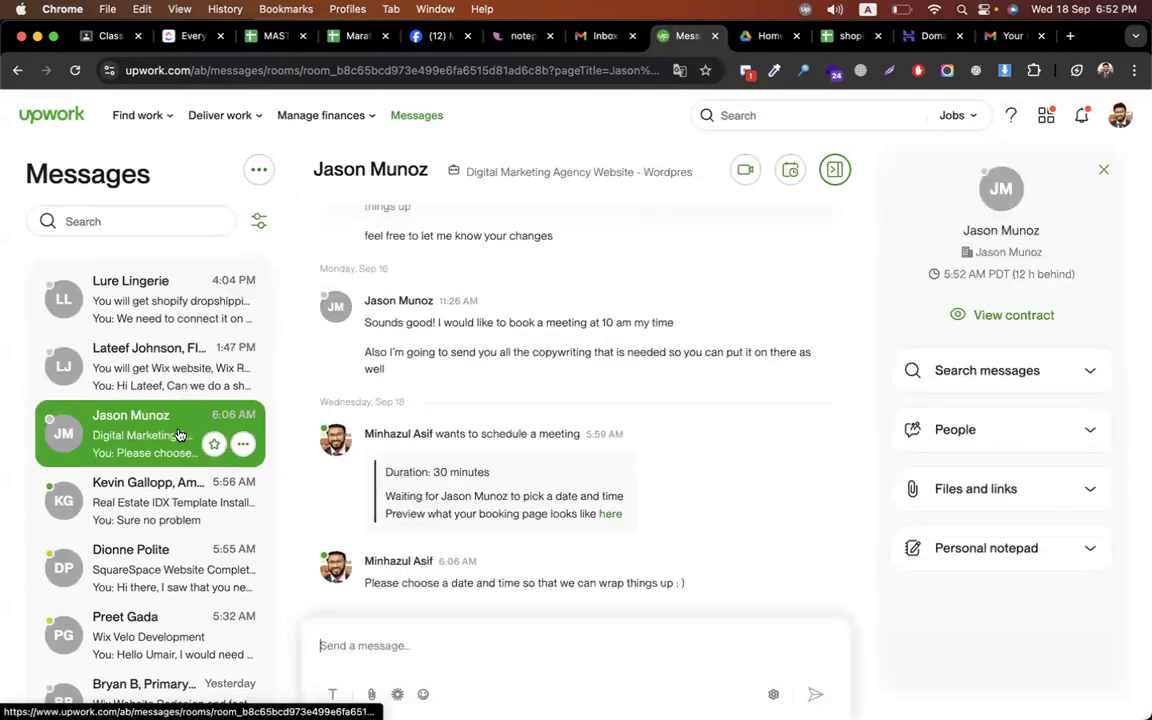
left_click(176, 485)
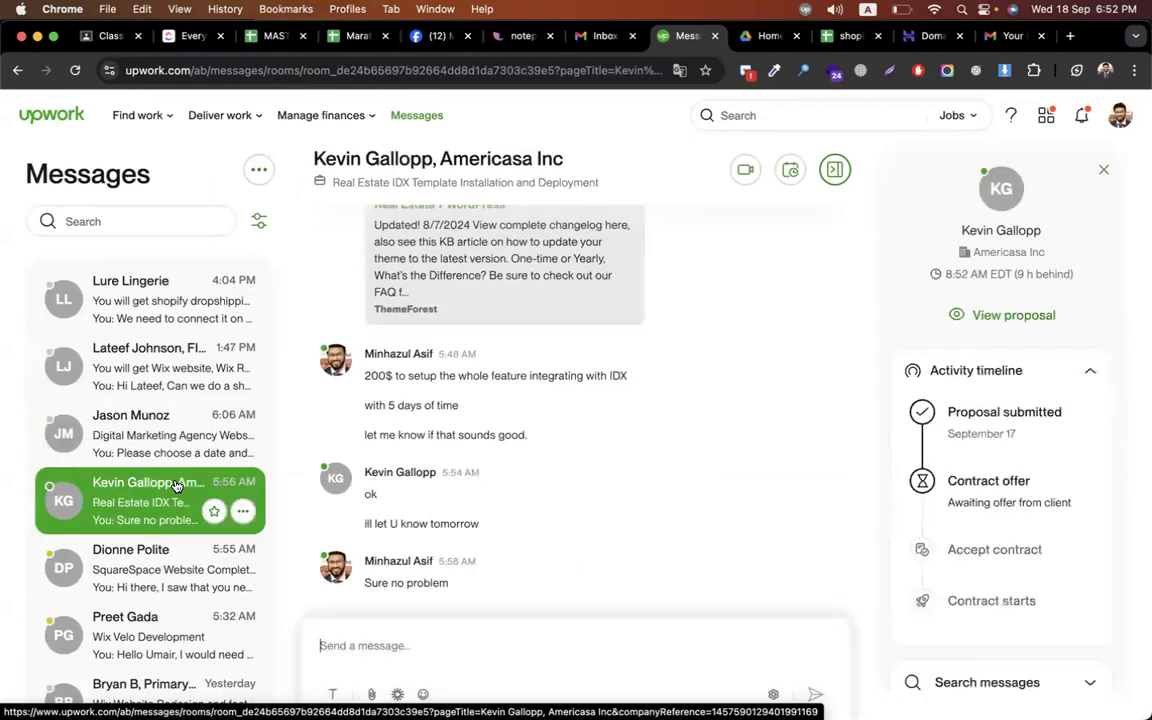
left_click(154, 545)
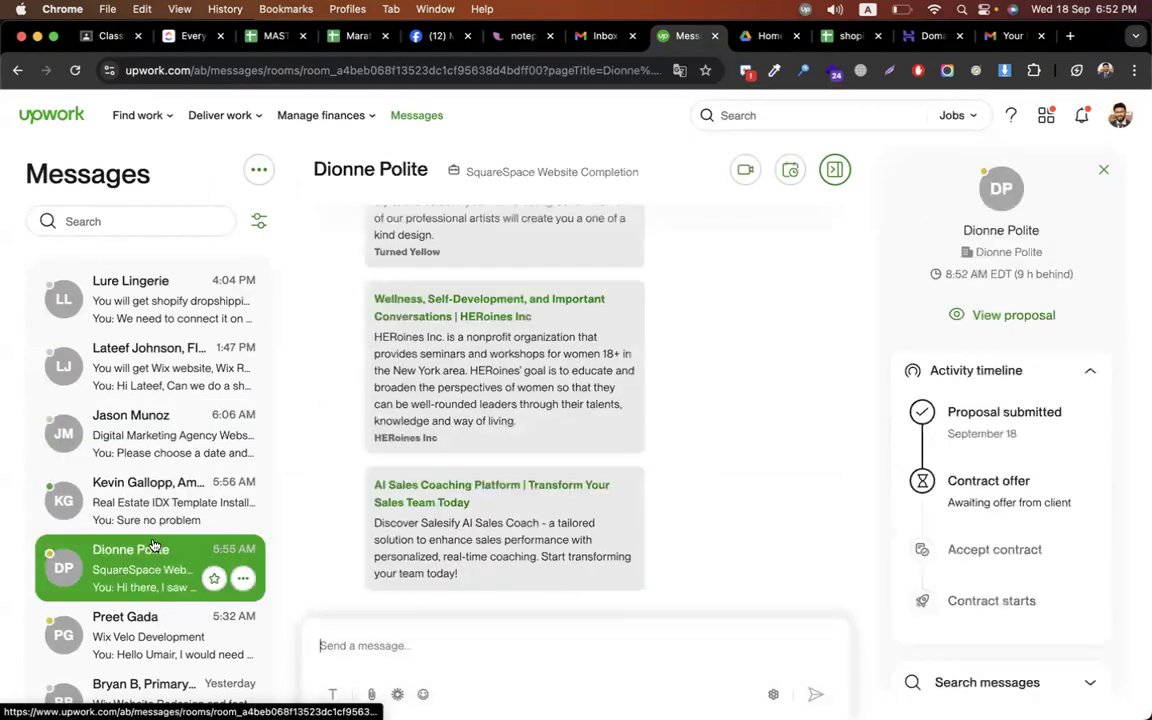
scroll(150, 545, "down", 5)
left_click(152, 458)
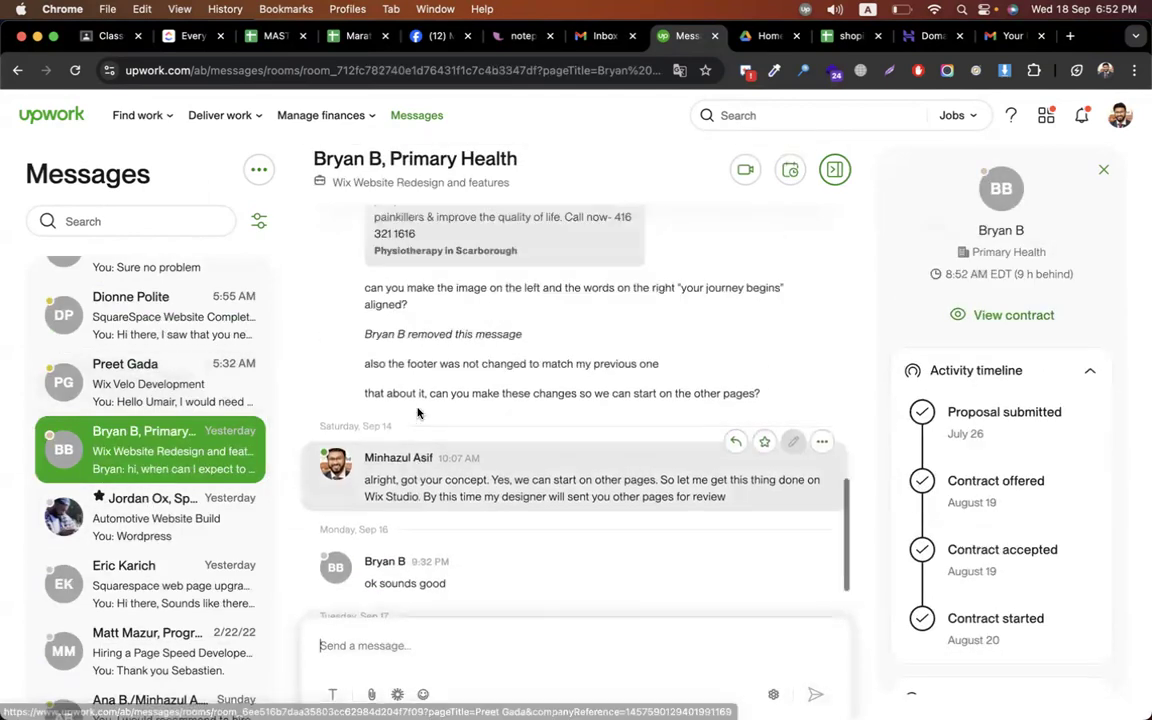
scroll(418, 412, "up", 5)
Check the Wix Velo, Squarespace upgrade, Automotive and page speed threads, reaching the Shopify dropshipping conversation
left_click(155, 390)
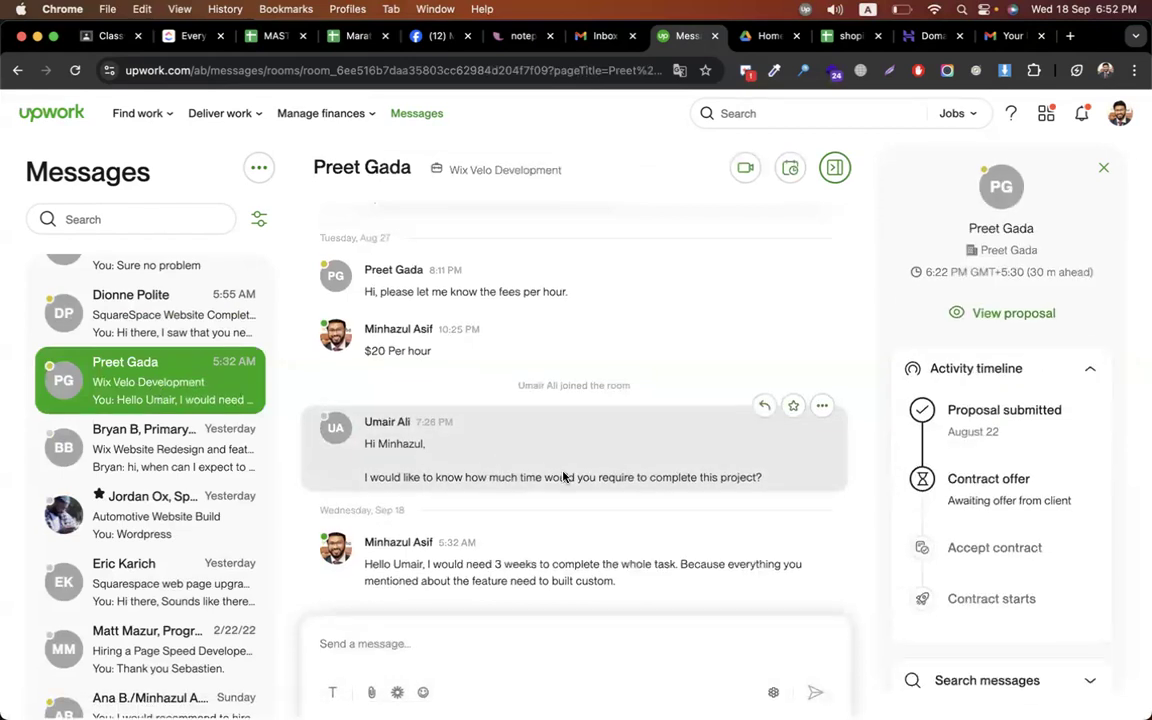
left_click(160, 585)
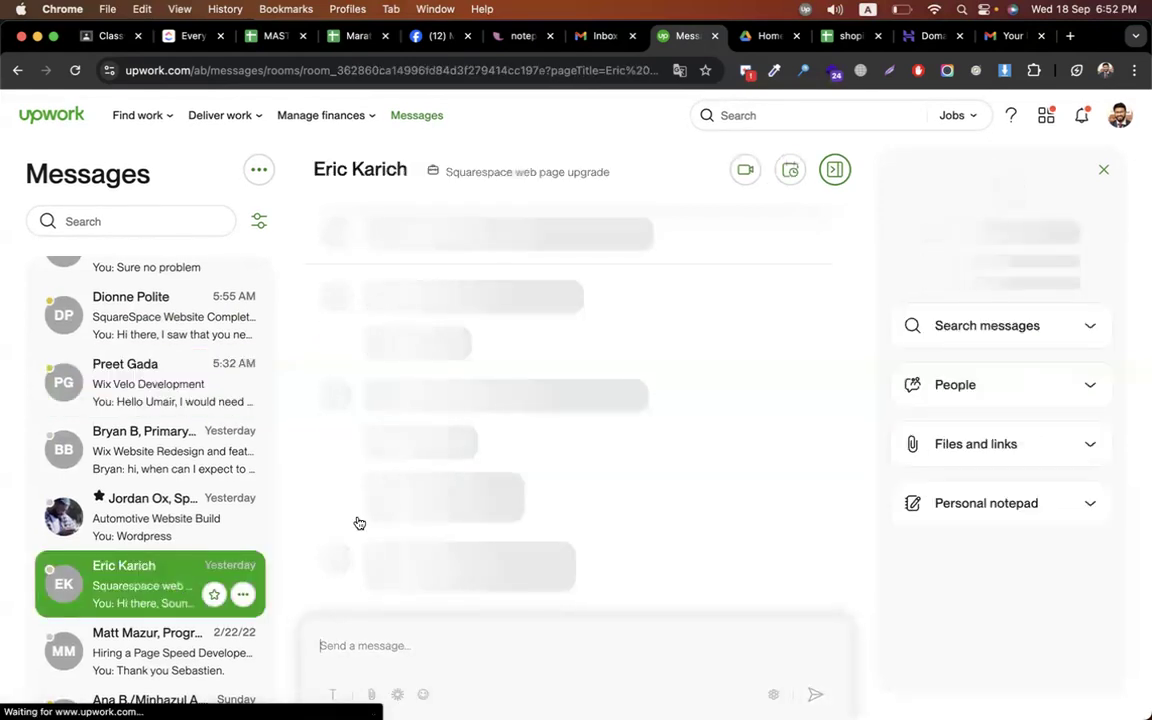
left_click(189, 537)
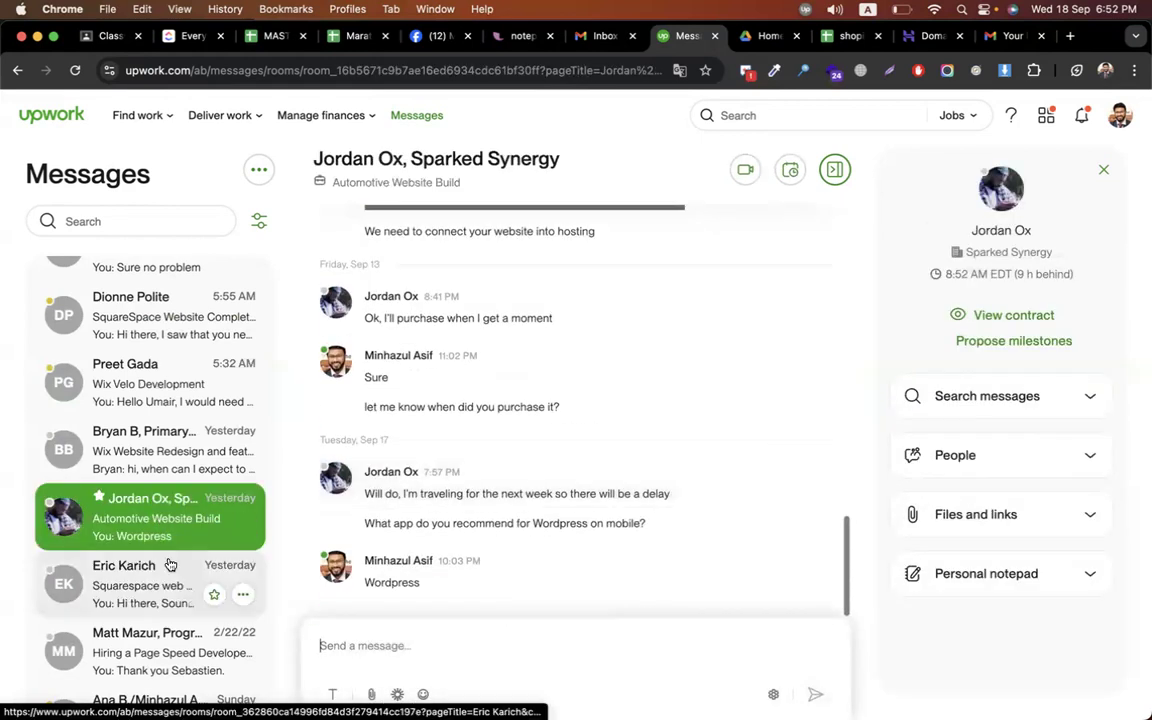
scroll(170, 566, "down", 3)
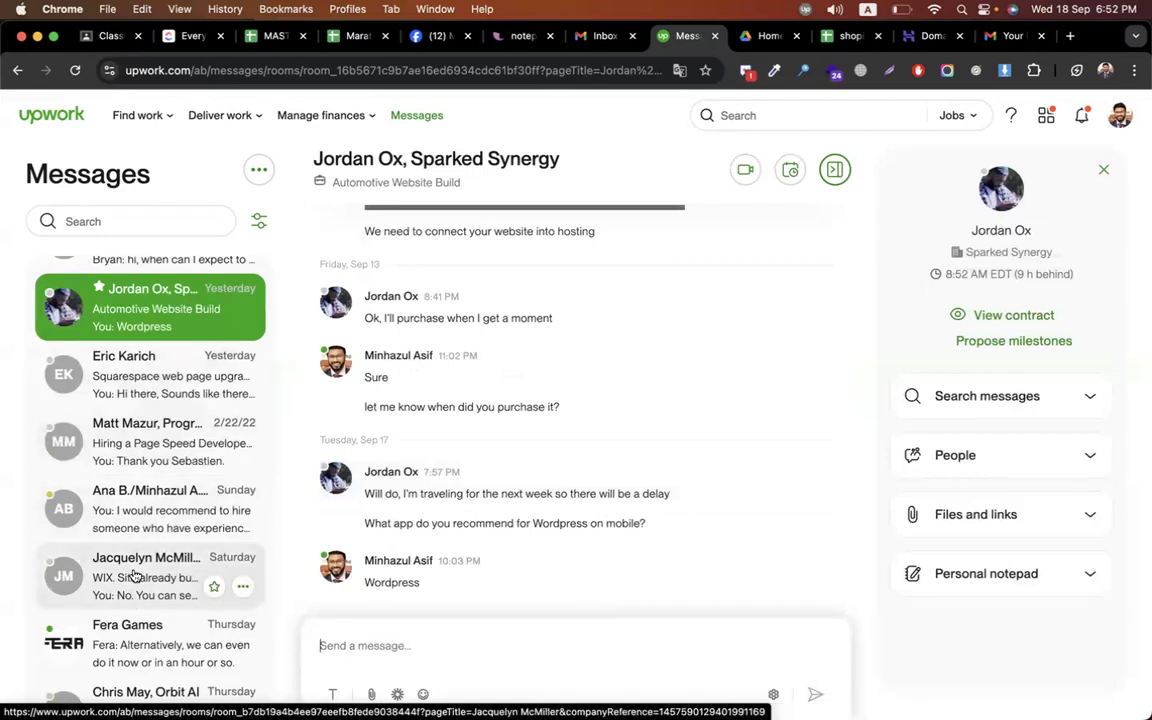
left_click(135, 453)
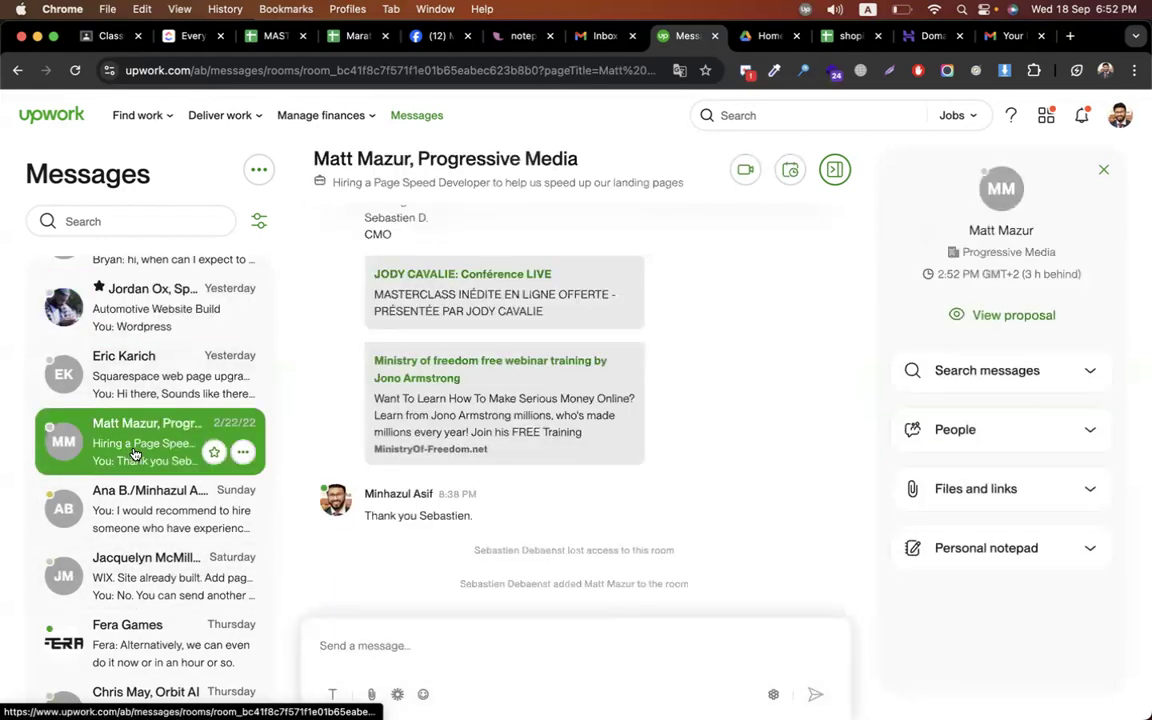
left_click(129, 393)
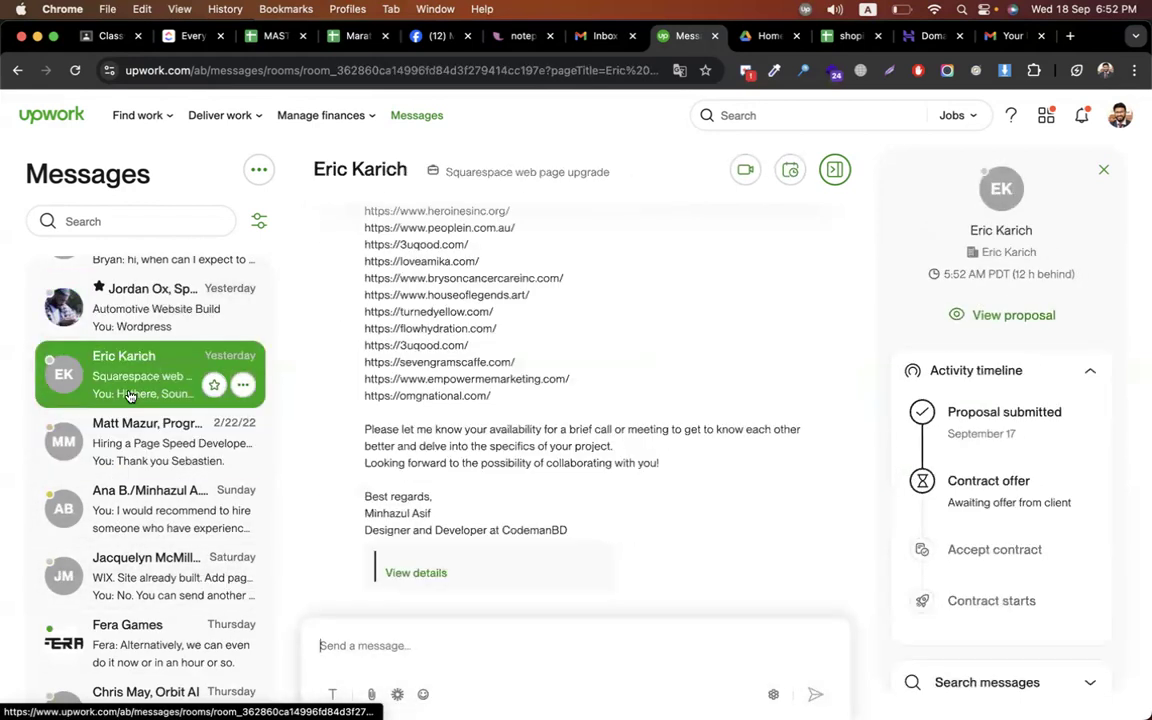
left_click(127, 509)
left_click(130, 573)
Look through the WIX pages, Fera Games, 30 minute consultation and Website need attention conversations
left_click(131, 510)
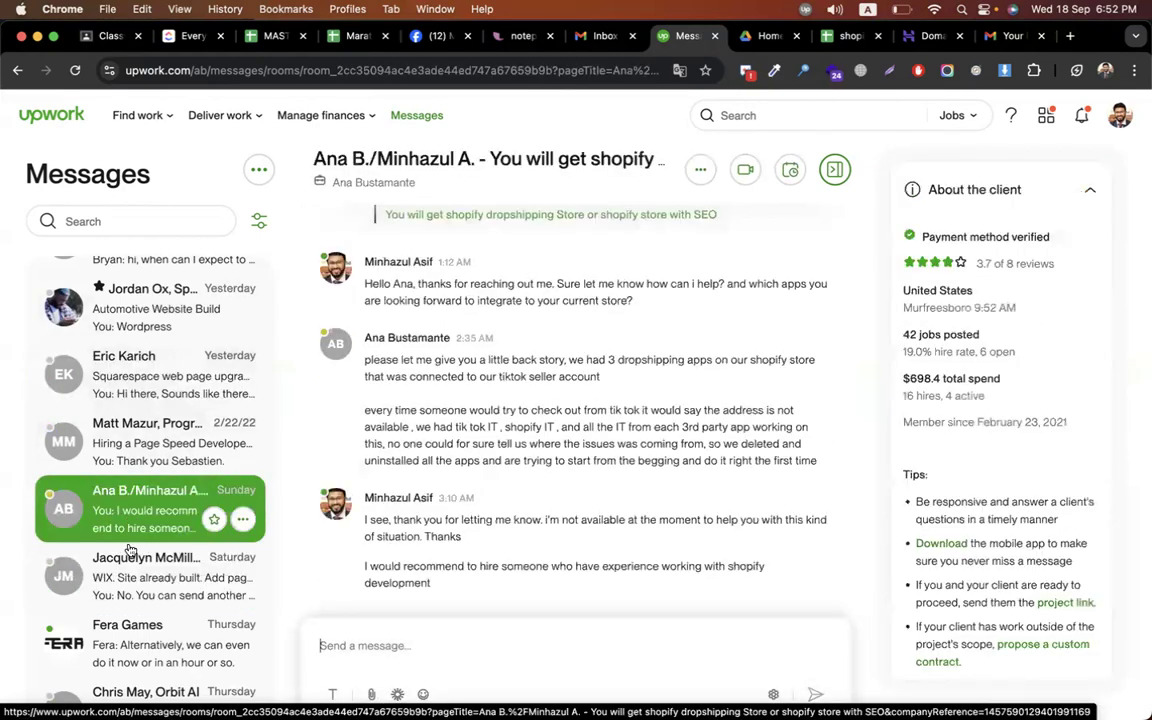
left_click(130, 578)
scroll(130, 580, "down", 3)
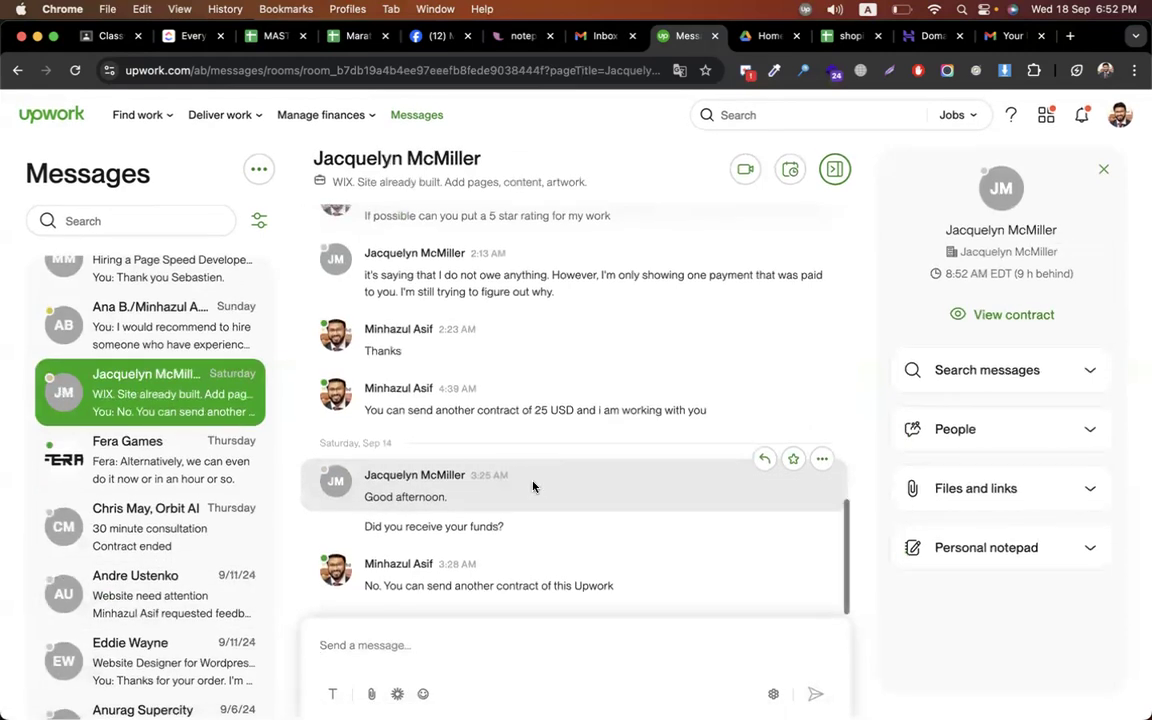
left_click(138, 457)
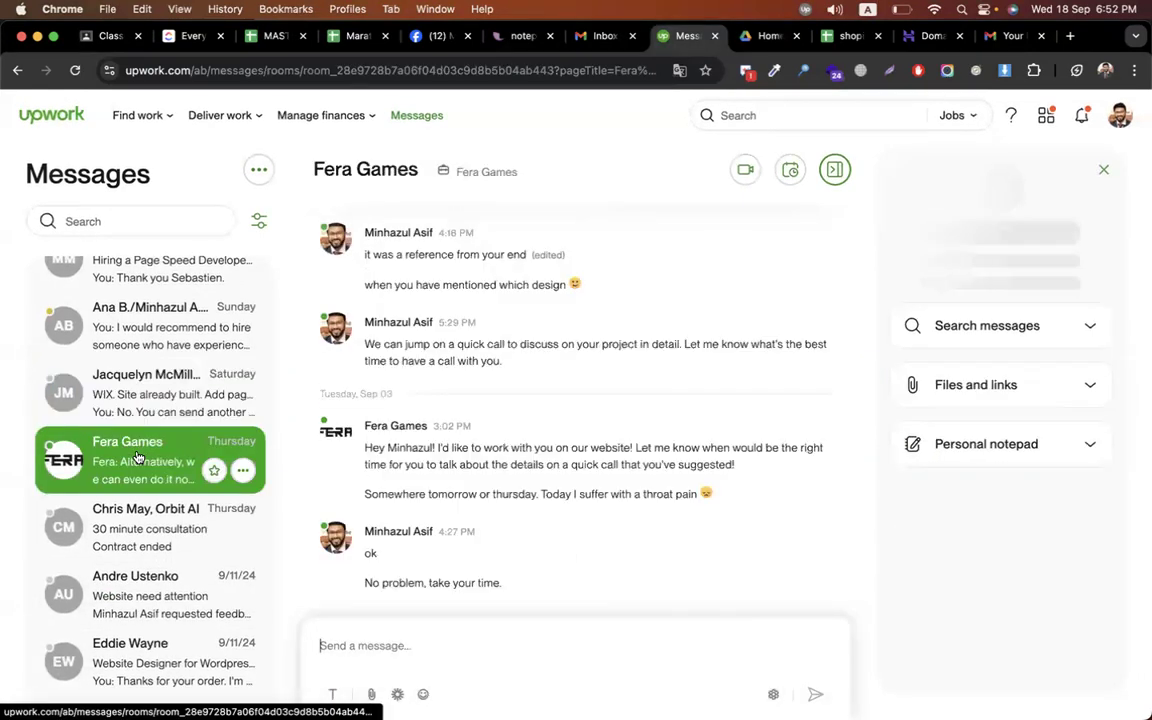
left_click(136, 529)
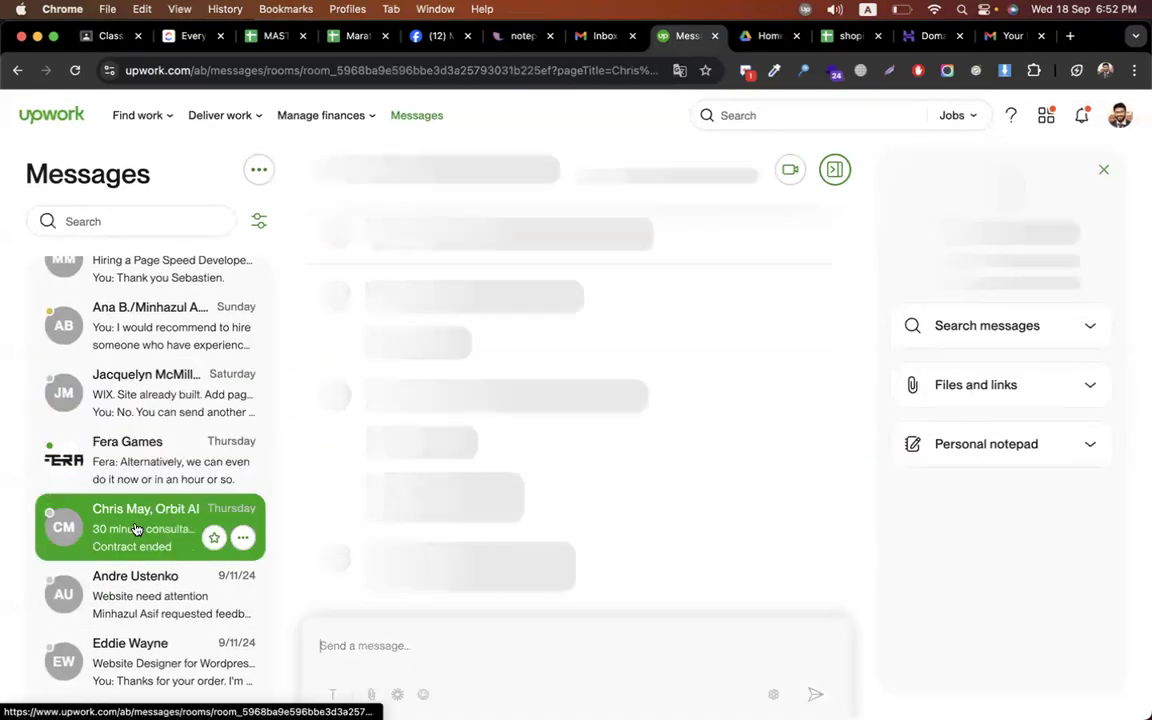
scroll(686, 429, "up", 10)
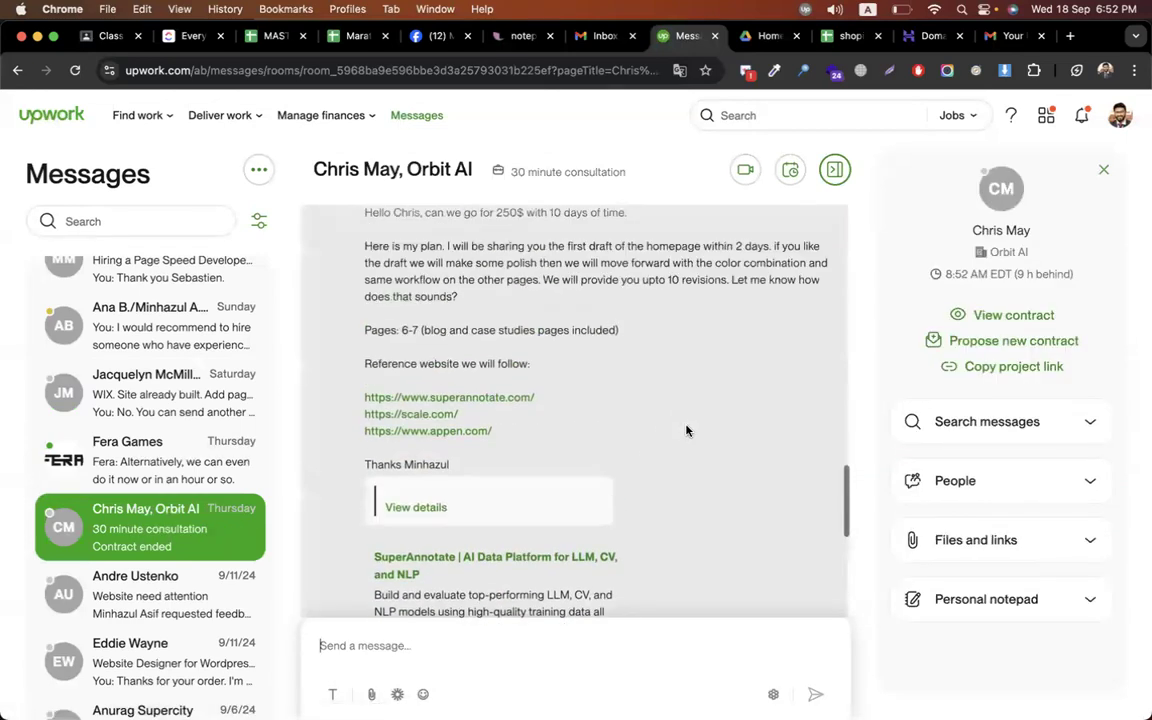
scroll(686, 430, "down", 5)
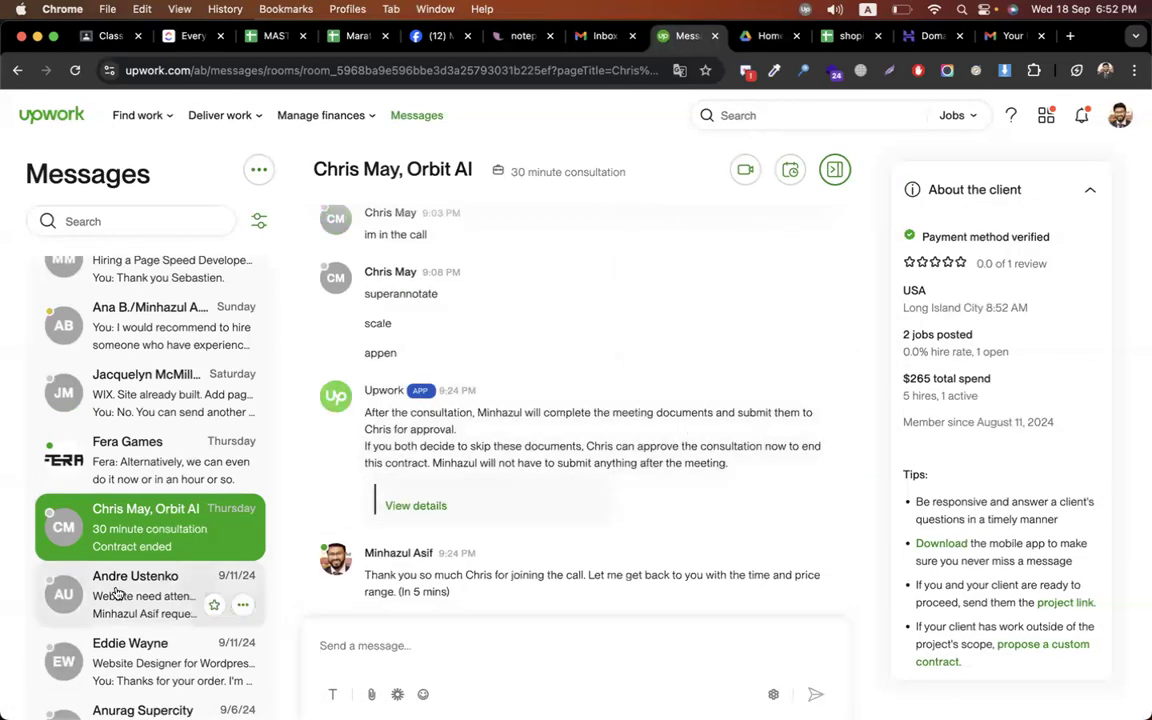
left_click(117, 593)
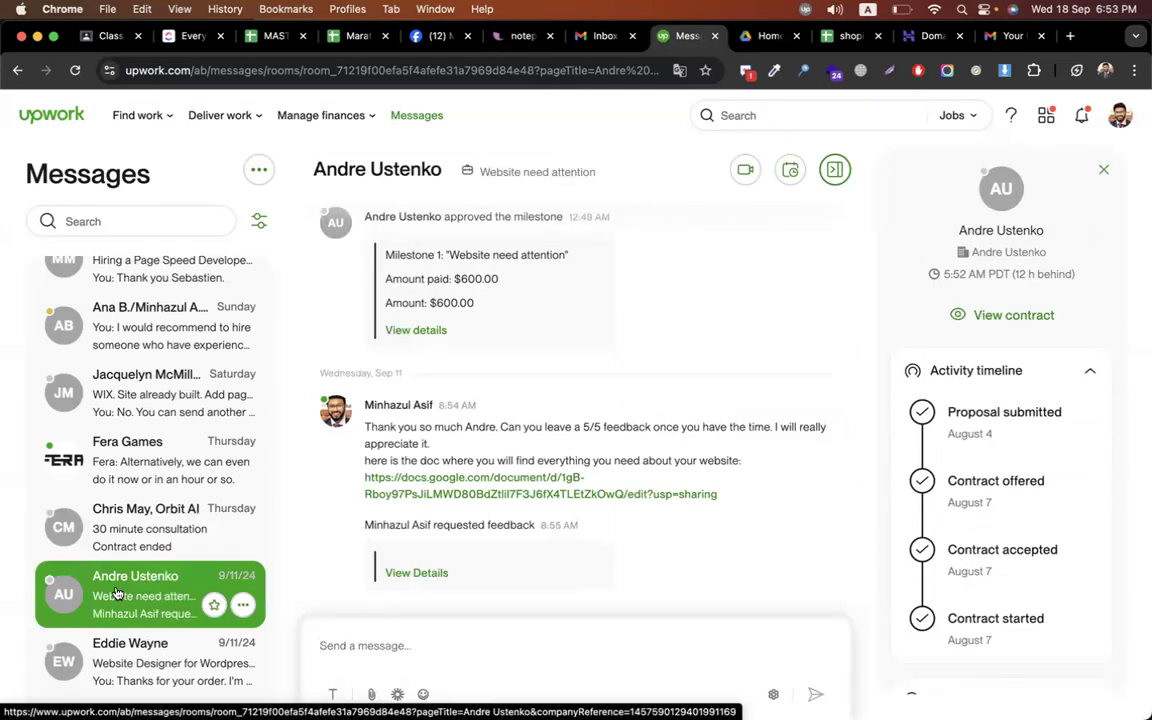
Check the Wordpress/Wix/Weebly designer, Wix Developer, Website Redesign FAST and second consultation threads
scroll(117, 593, "down", 3)
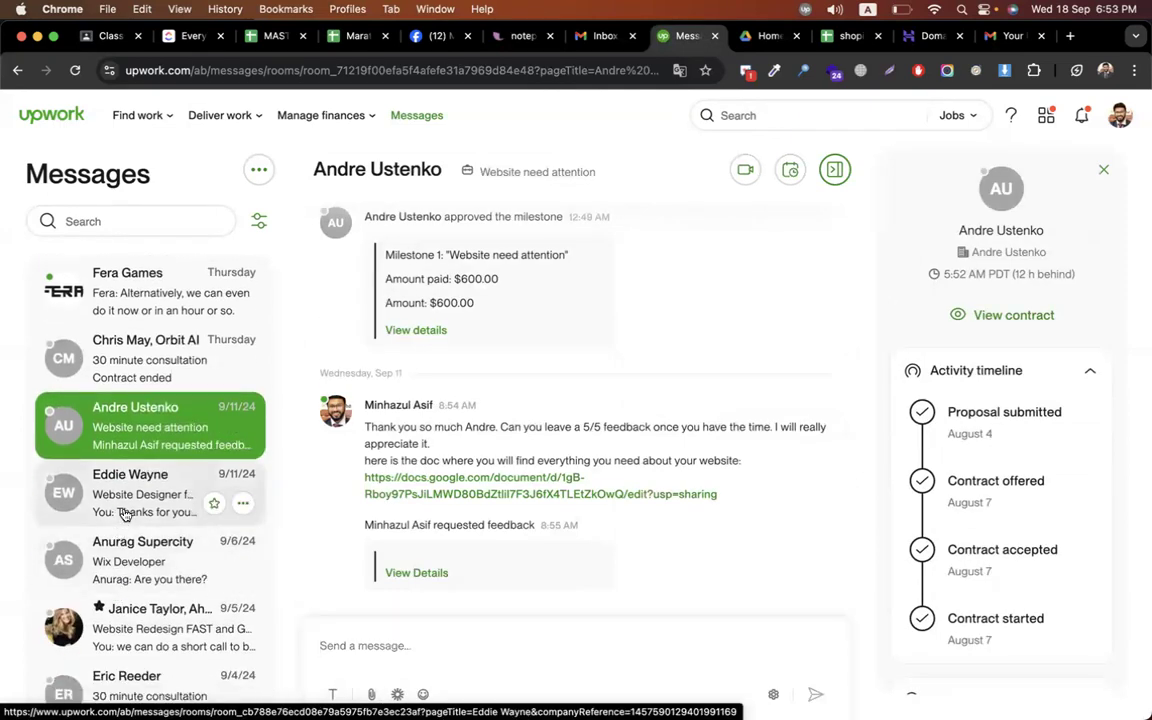
left_click(125, 514)
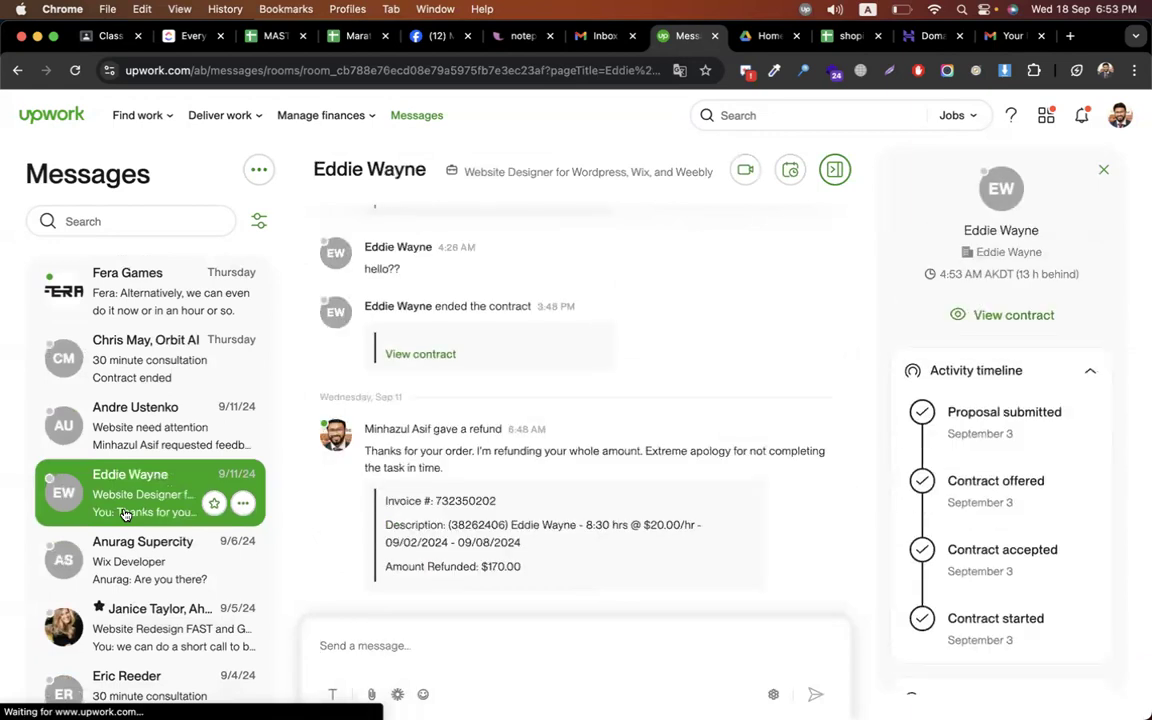
left_click(132, 585)
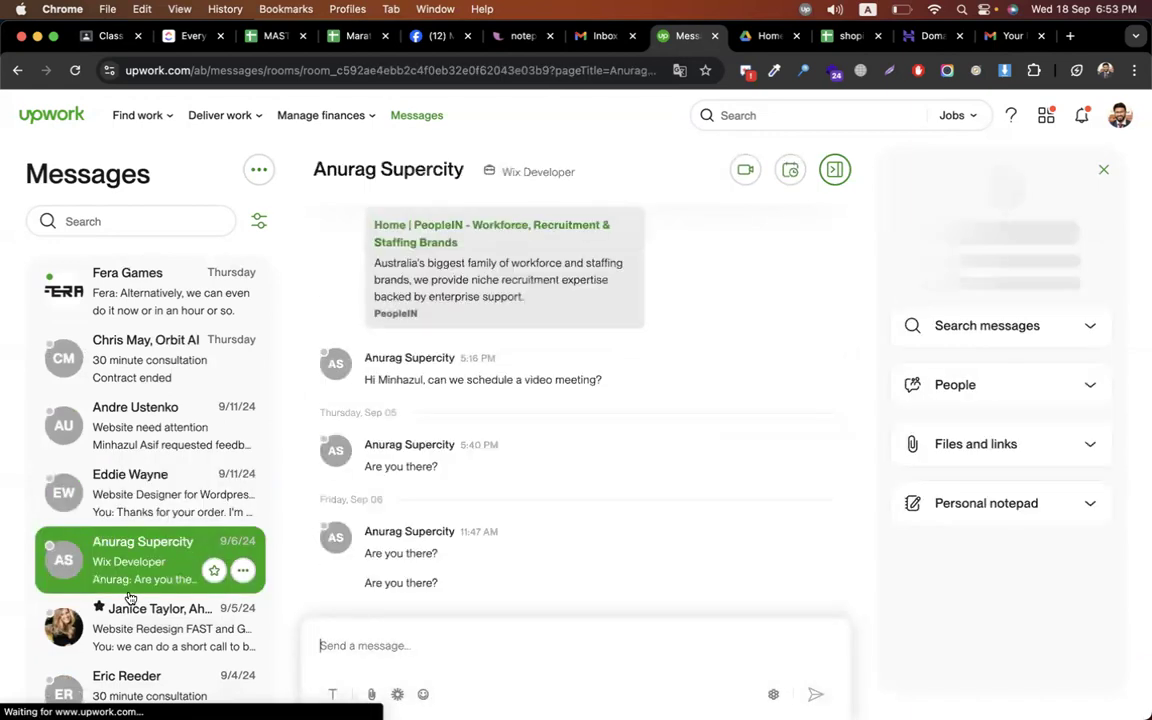
scroll(129, 597, "down", 2)
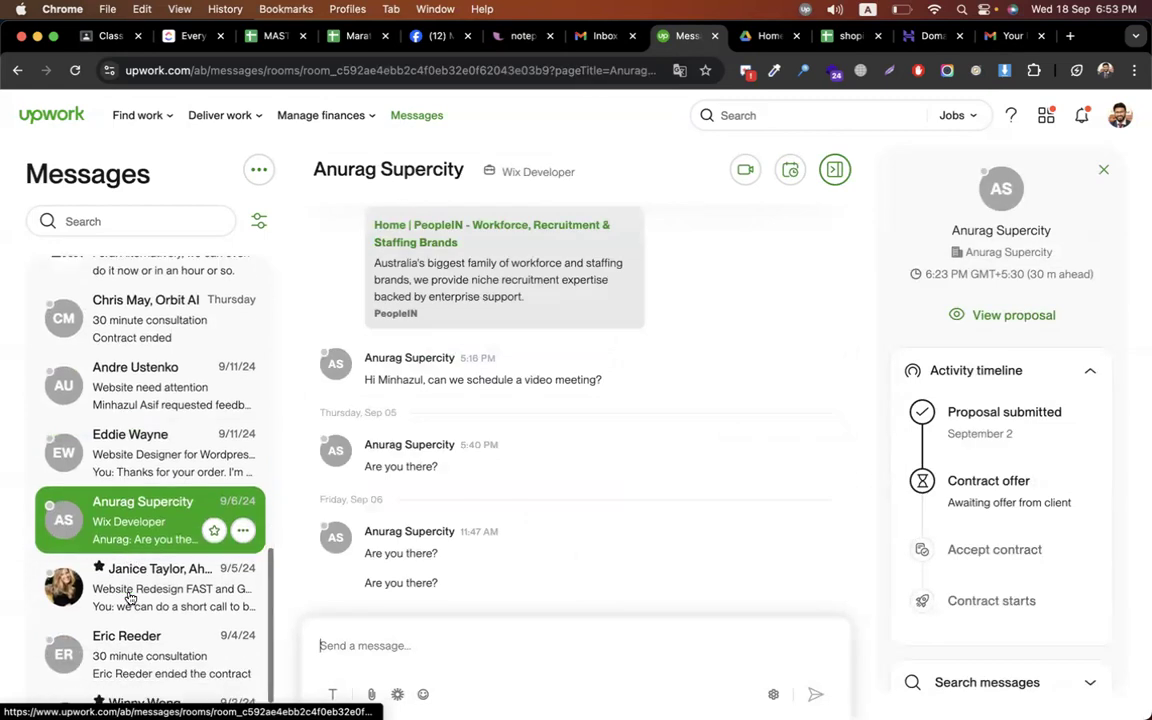
left_click(137, 547)
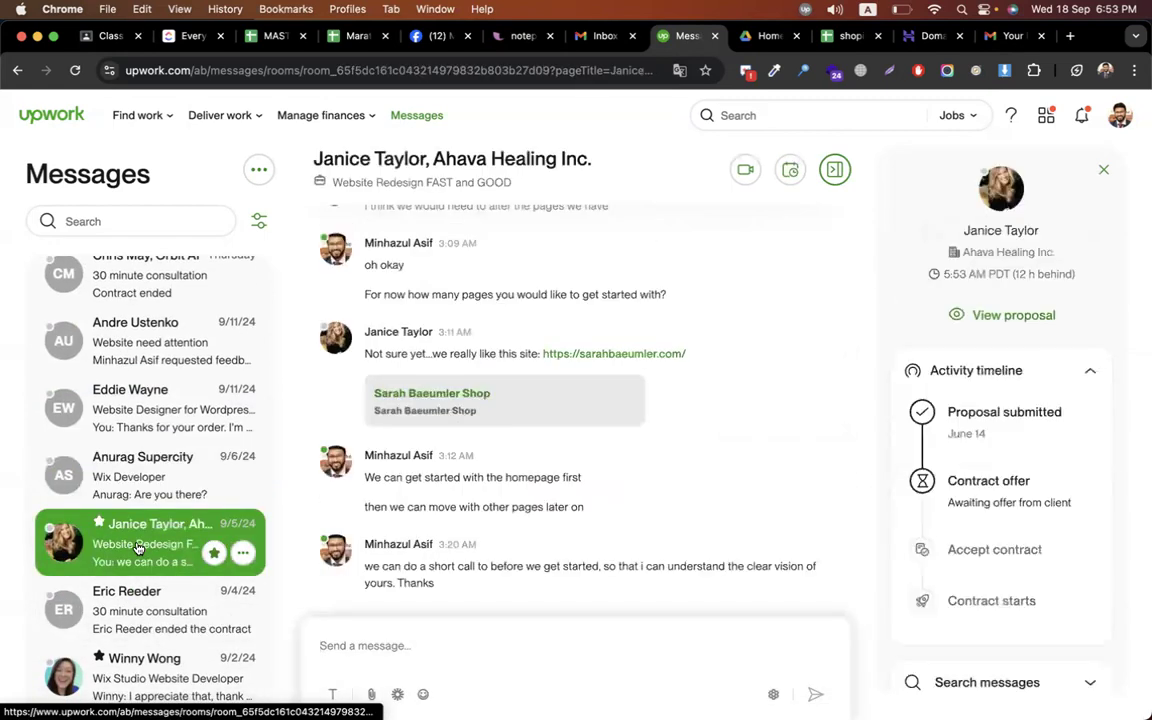
scroll(135, 520, "down", 3)
left_click(135, 510)
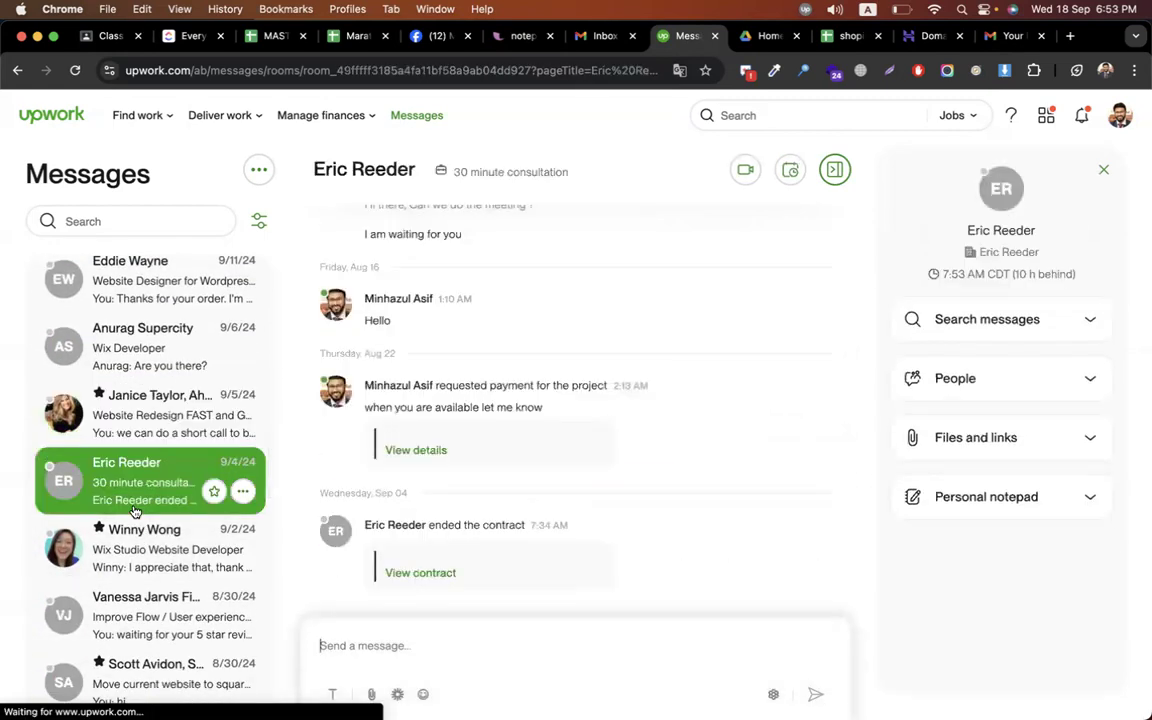
Settle on the Wix Studio Website Developer conversation after comparing it with Improve Flow / User experience
left_click(129, 556)
left_click(129, 611)
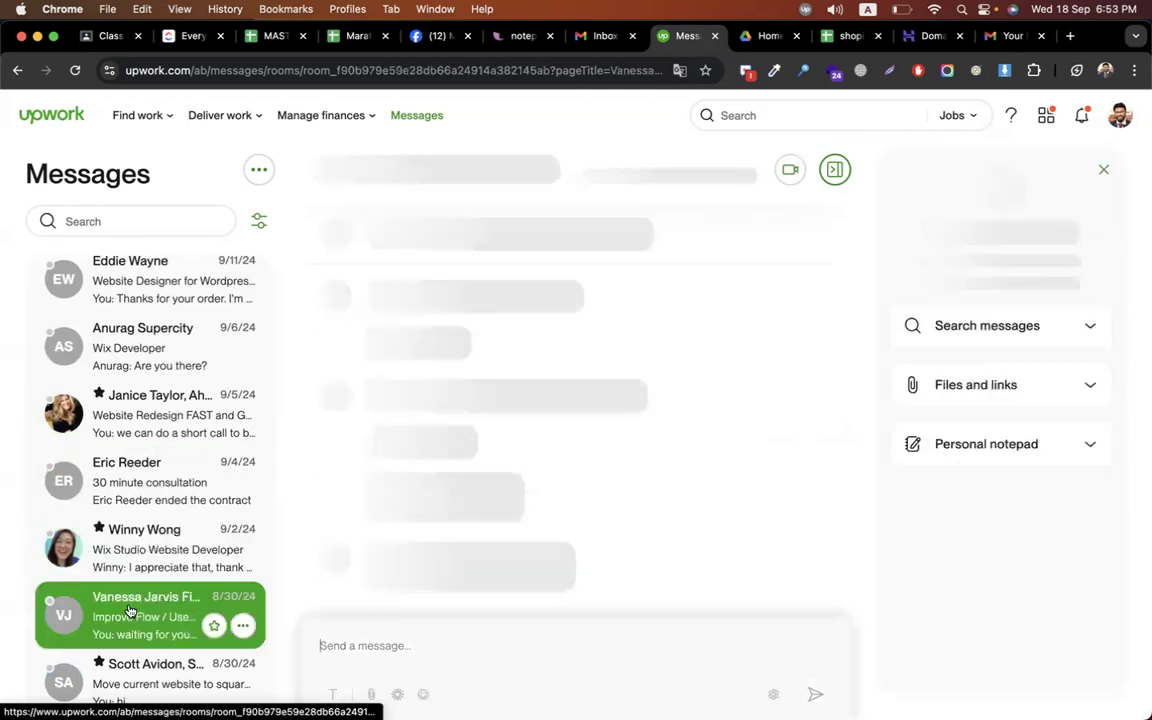
left_click(129, 566)
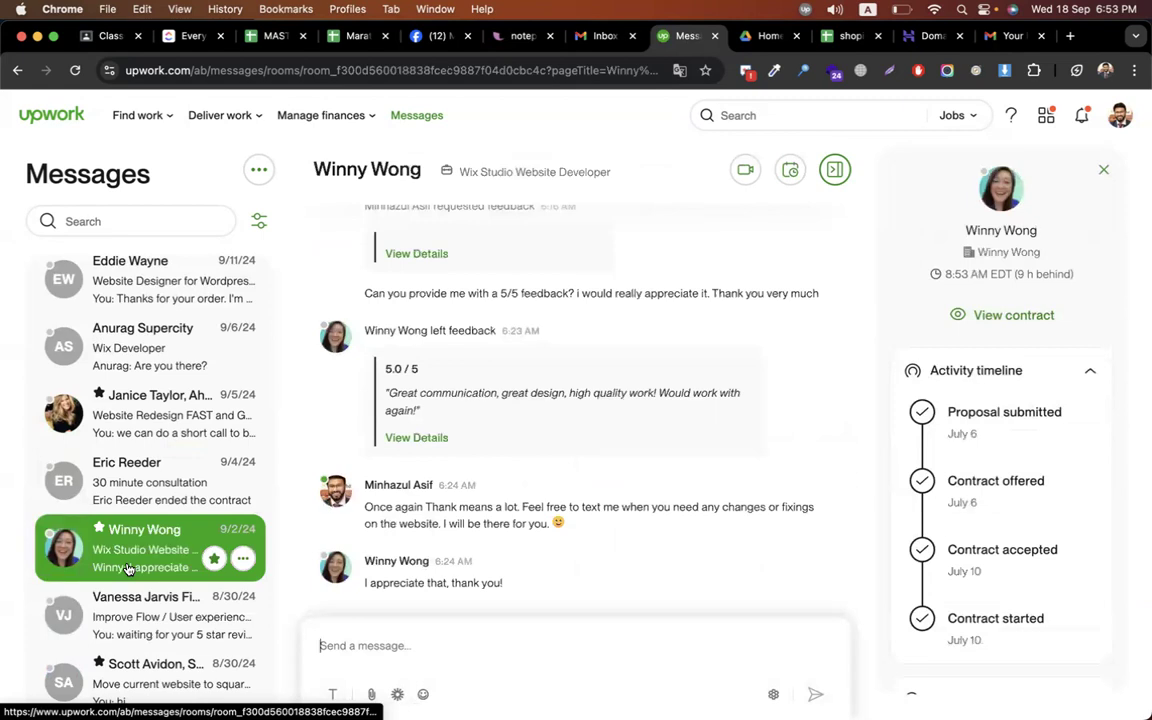
left_click(128, 614)
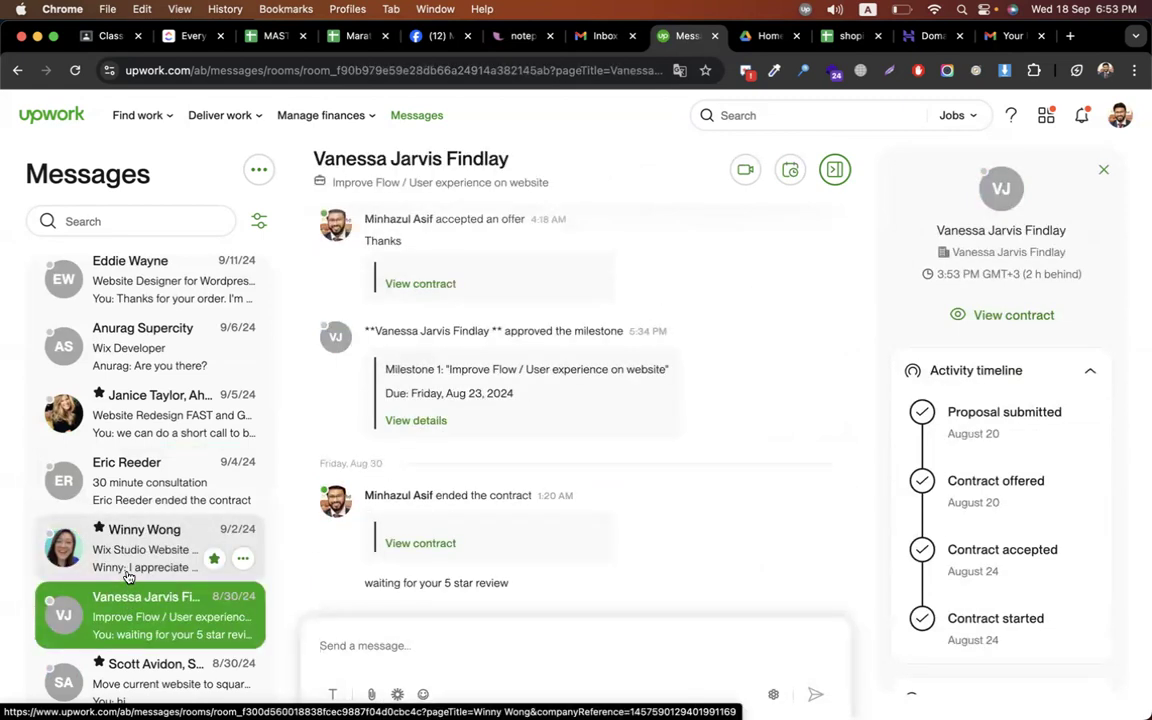
left_click(128, 576)
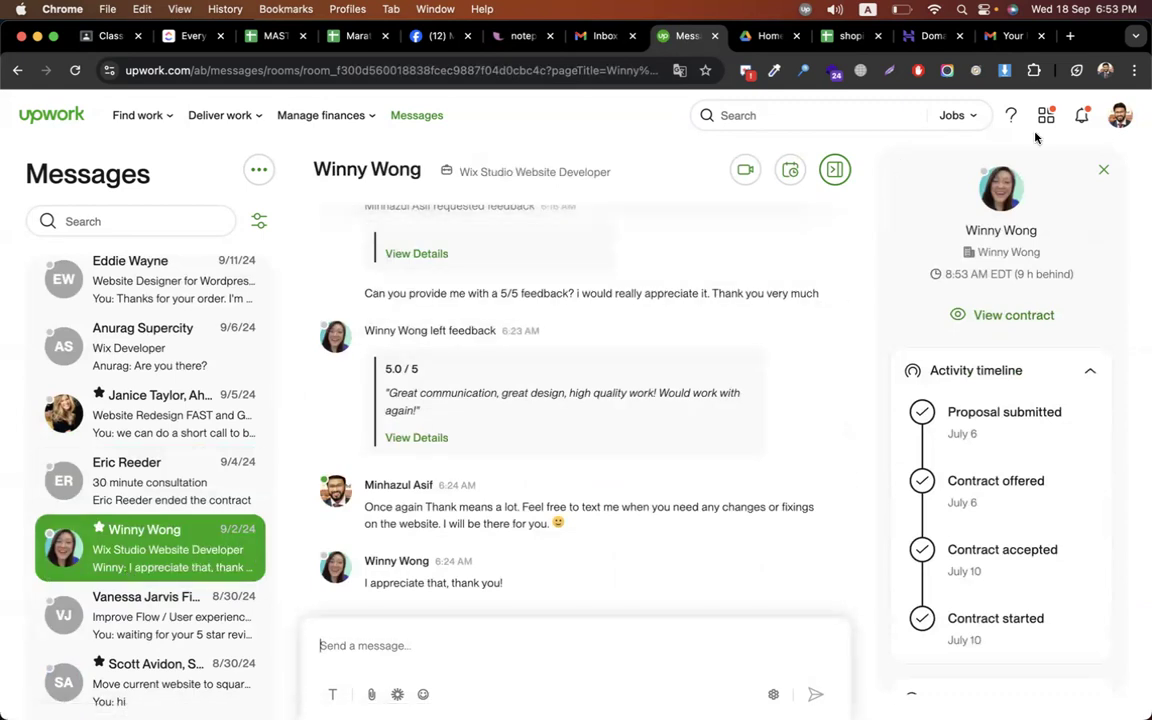
left_click(1115, 120)
Open Your profile and highlight the first completed job title in Work history
left_click(1028, 245)
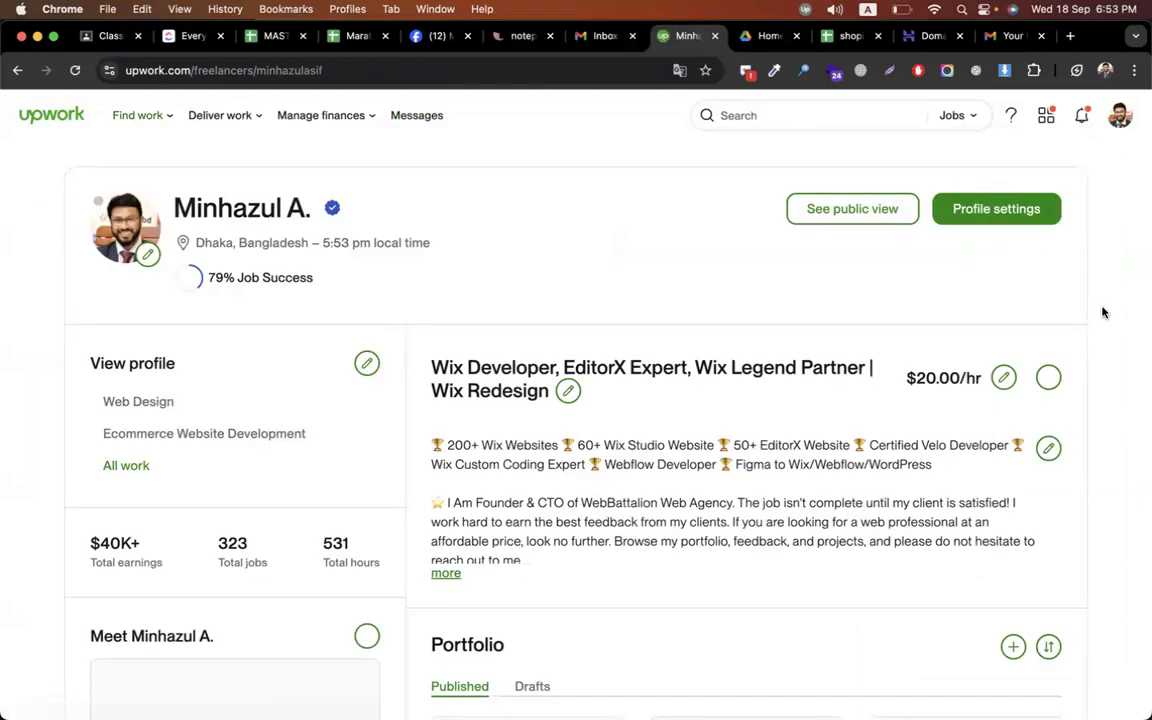
scroll(1100, 316, "down", 5)
scroll(1102, 313, "down", 3)
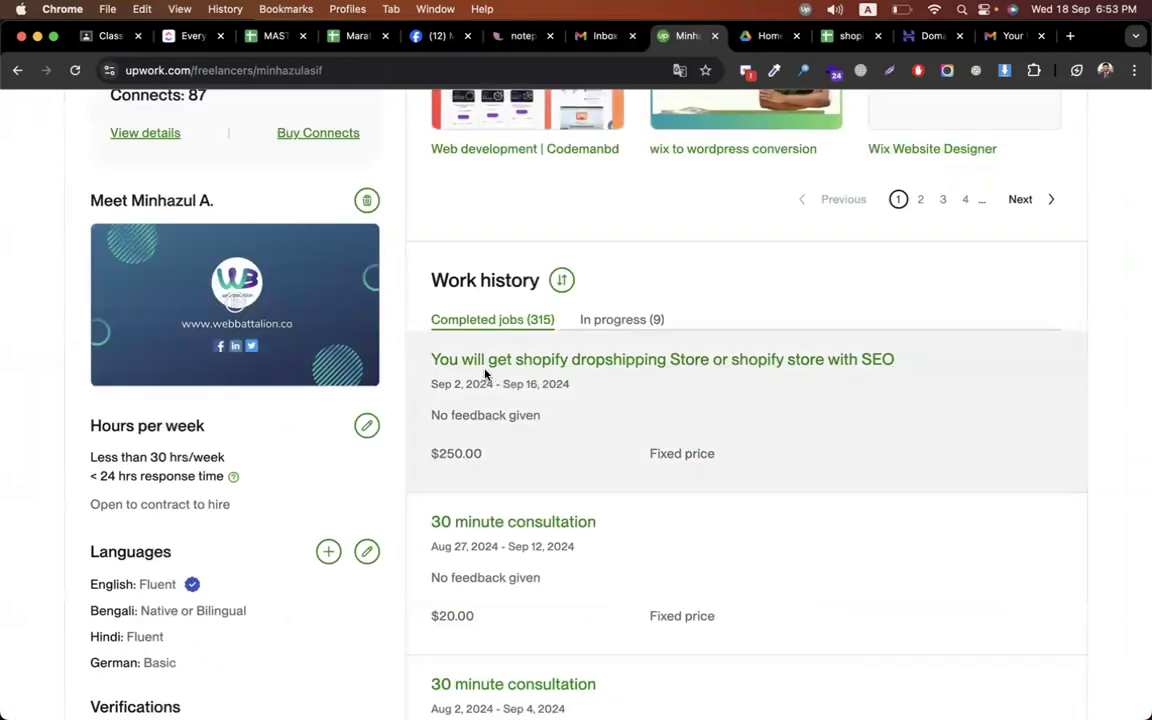
left_click_drag(427, 360, 901, 633)
scroll(885, 368, "up", 3)
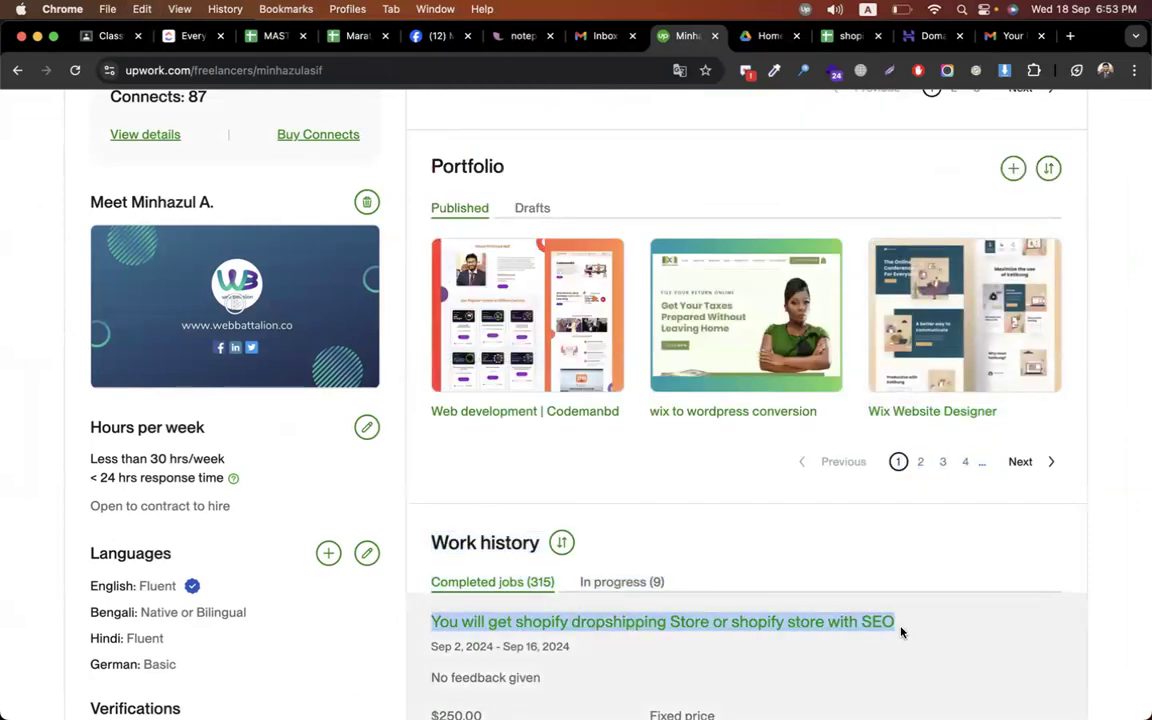
scroll(550, 200, "up", 15)
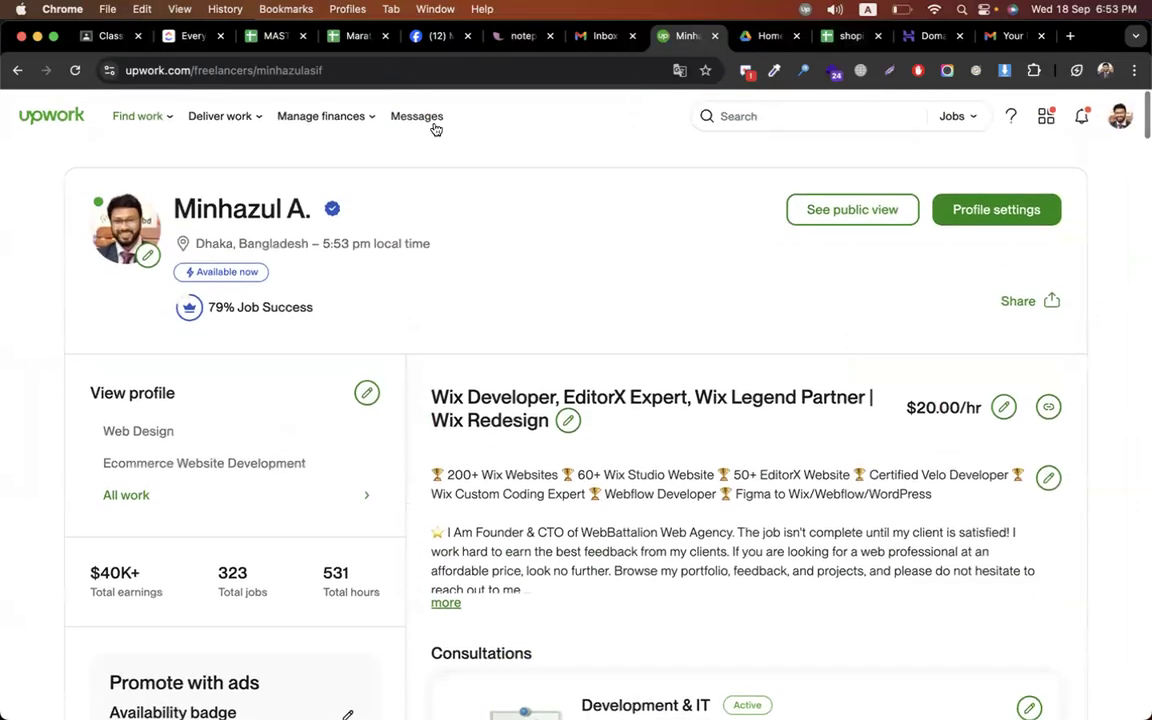
Search Messages for the copied Shopify dropshipping store with SEO gig title and open the matching threads
left_click(430, 120)
left_click(128, 227)
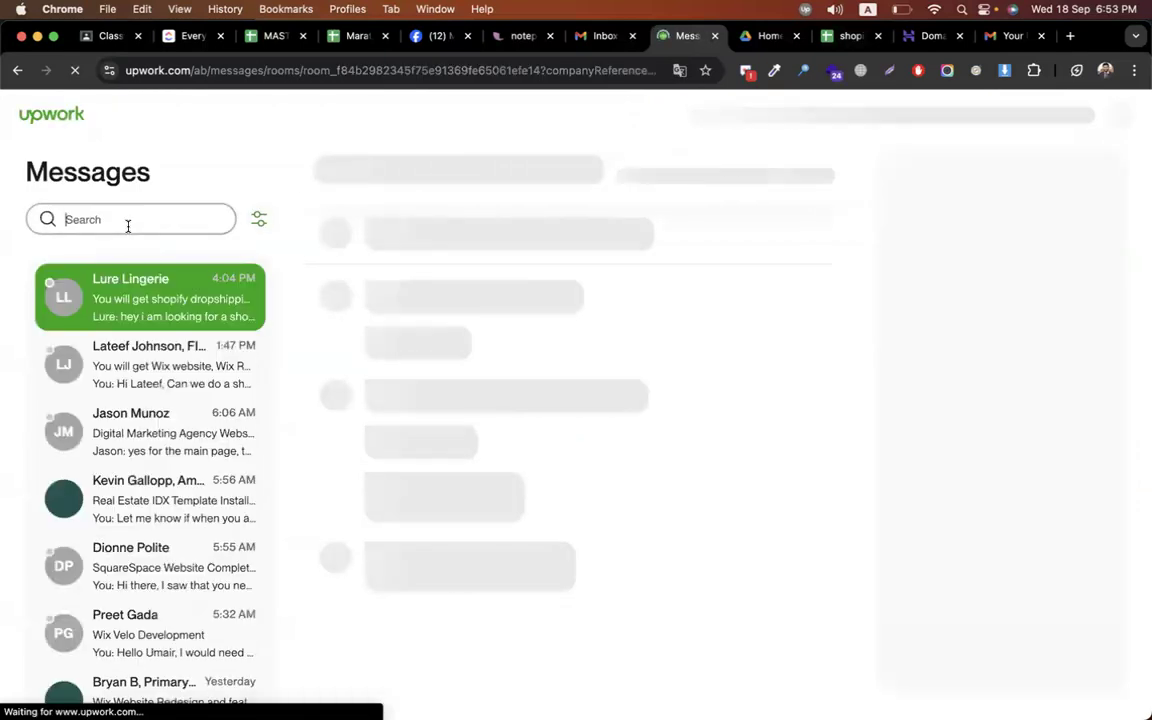
key("super+v")
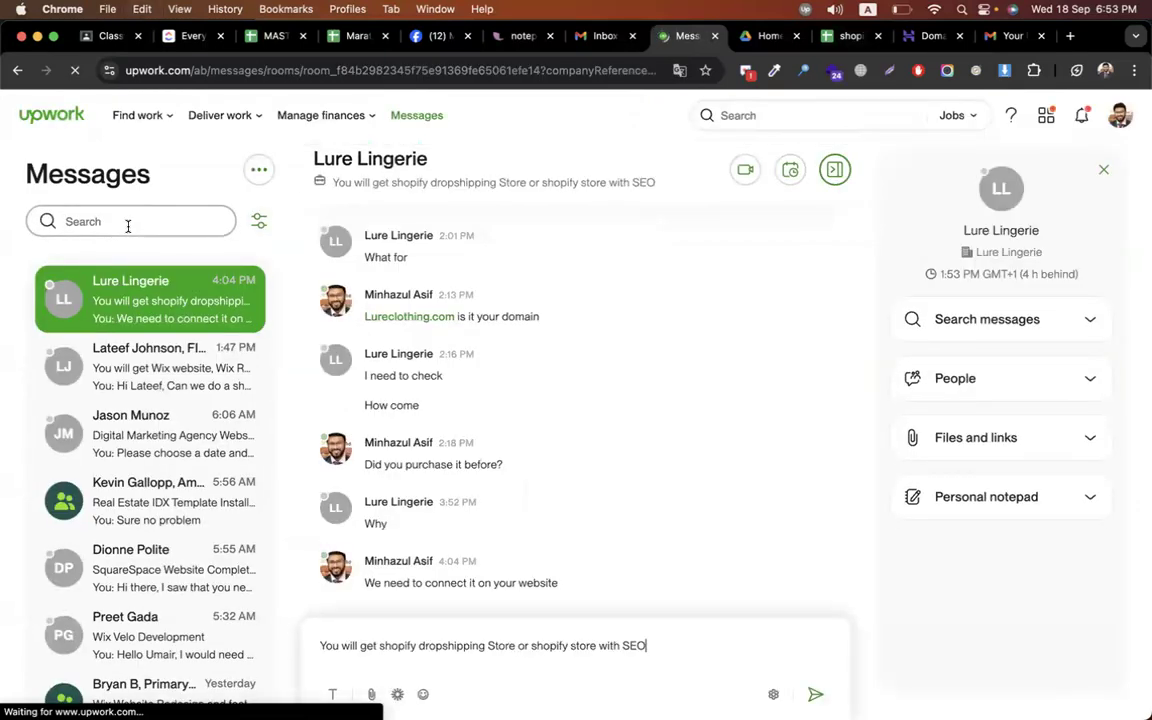
key("super+v")
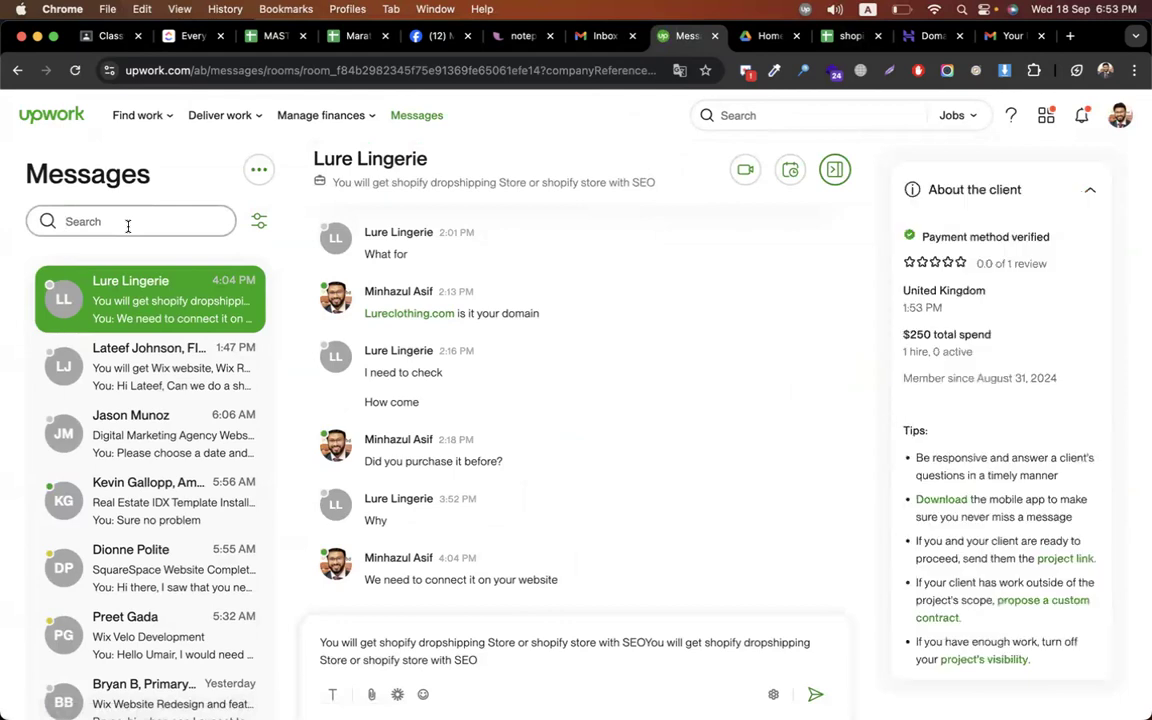
key("super+a")
key("BackSpace")
left_click(113, 224)
key("super+v")
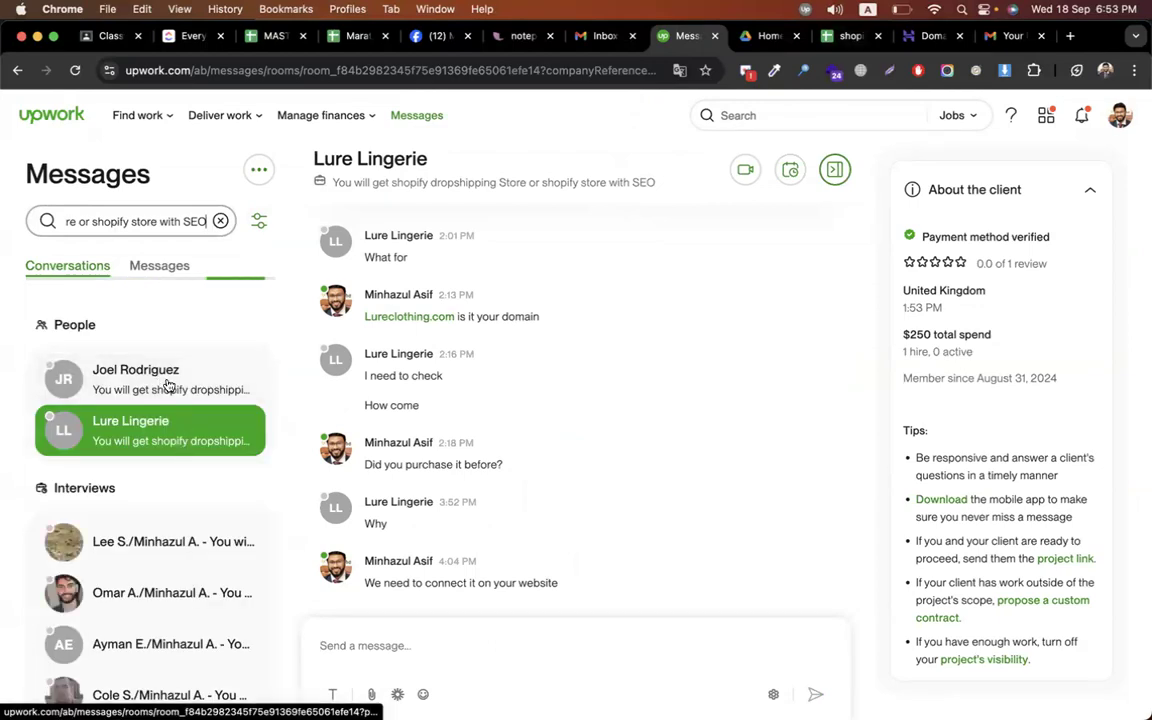
left_click(180, 443)
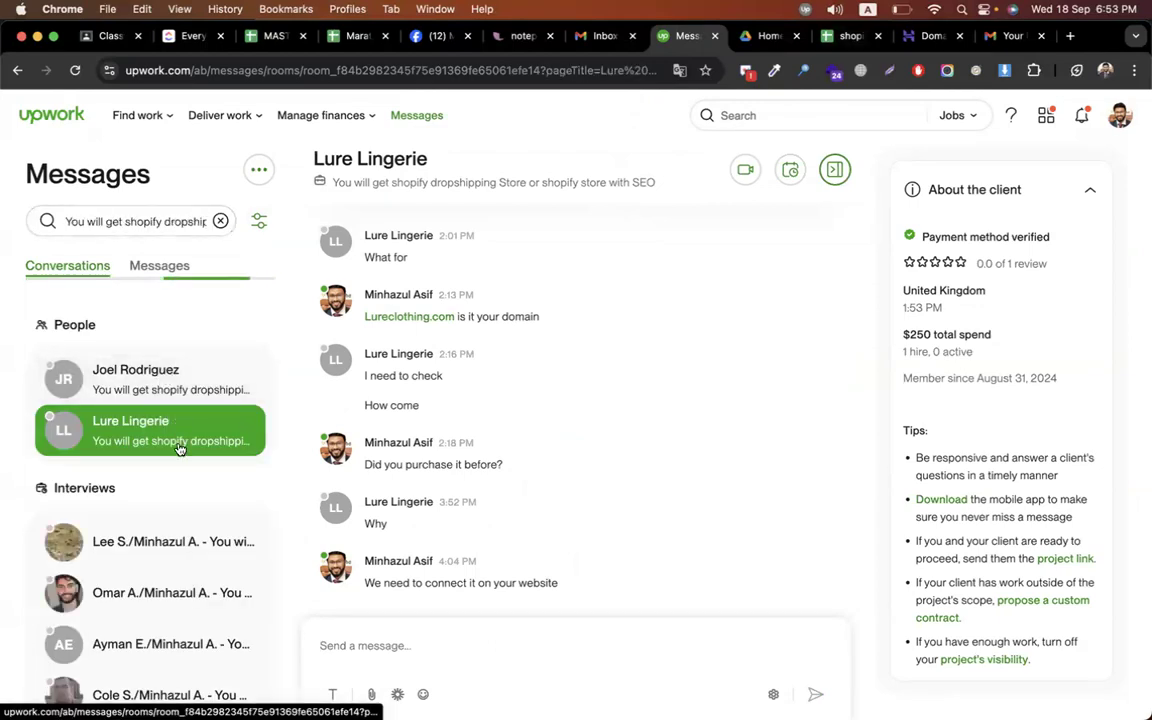
left_click(150, 390)
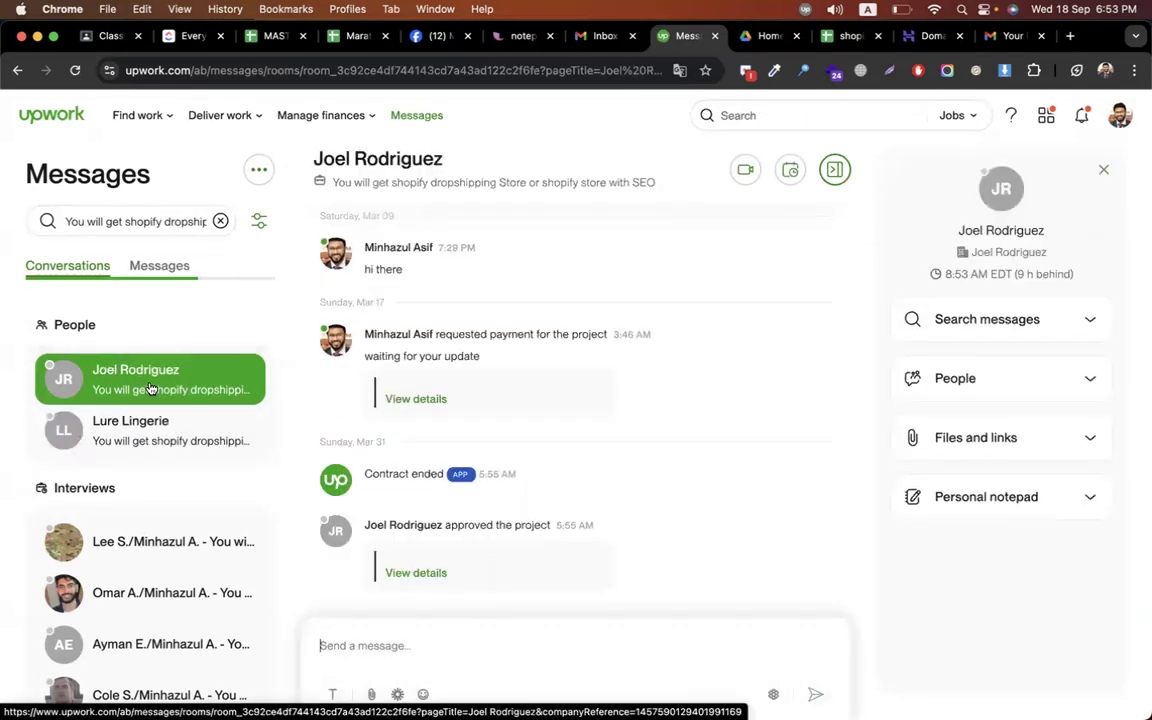
scroll(585, 535, "up", 20)
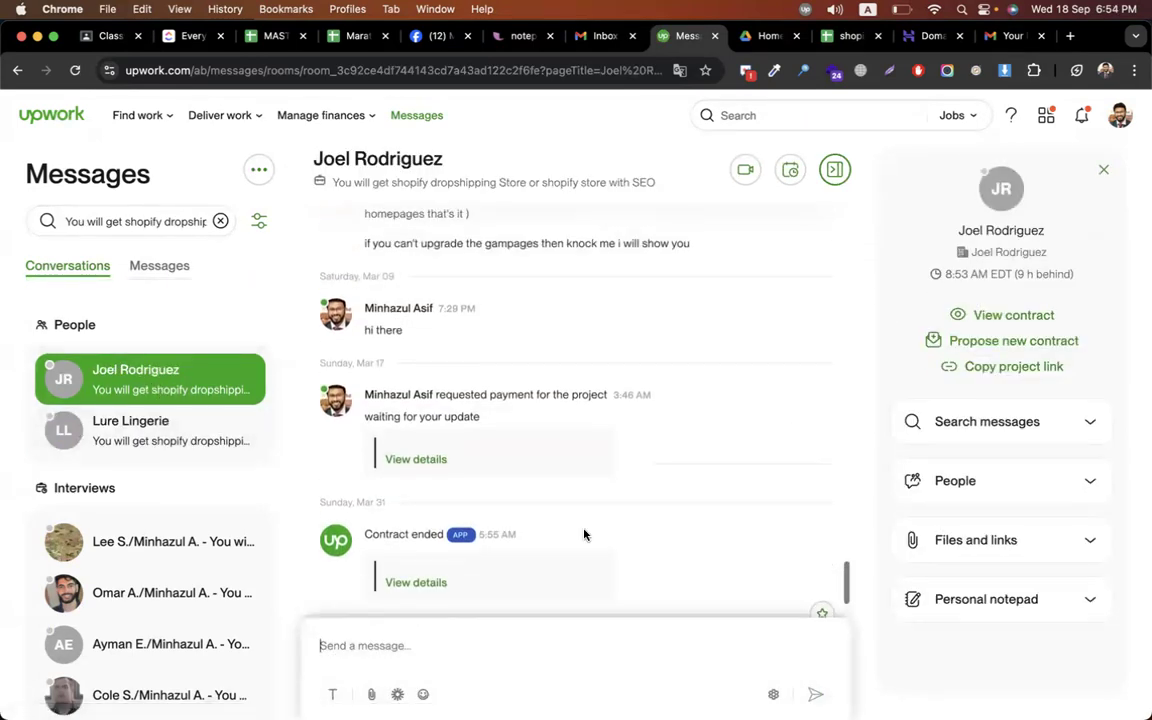
scroll(585, 535, "down", 5)
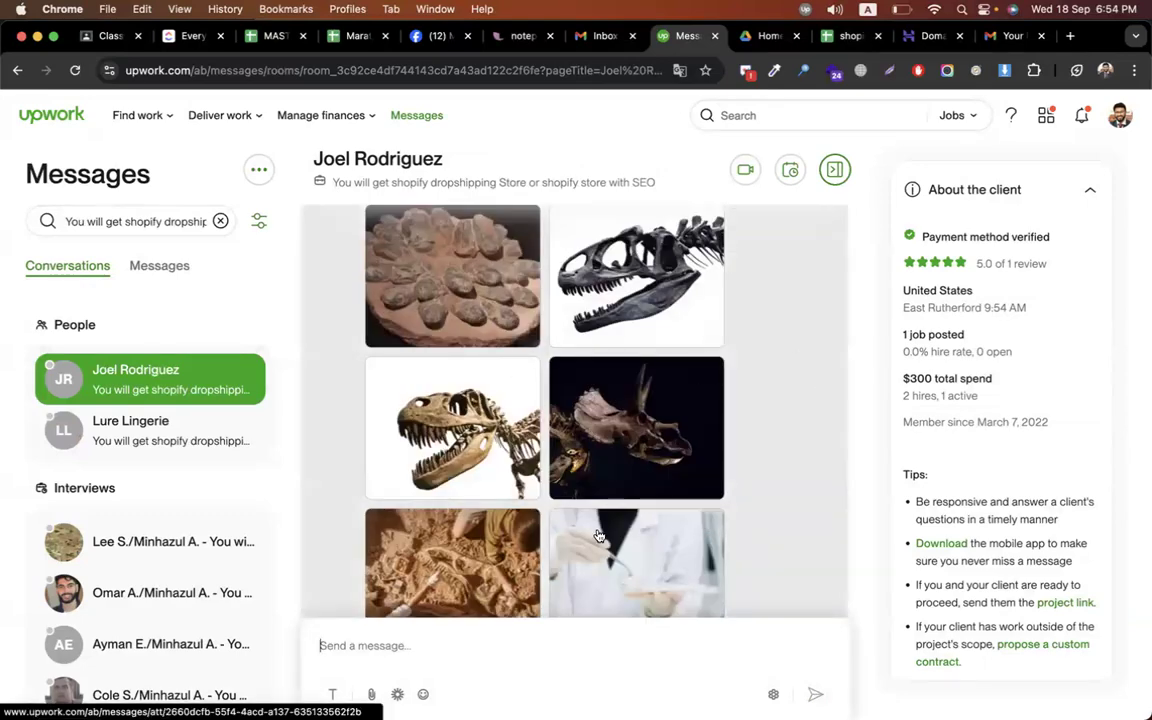
scroll(771, 347, "up", 3)
scroll(771, 347, "up", 10)
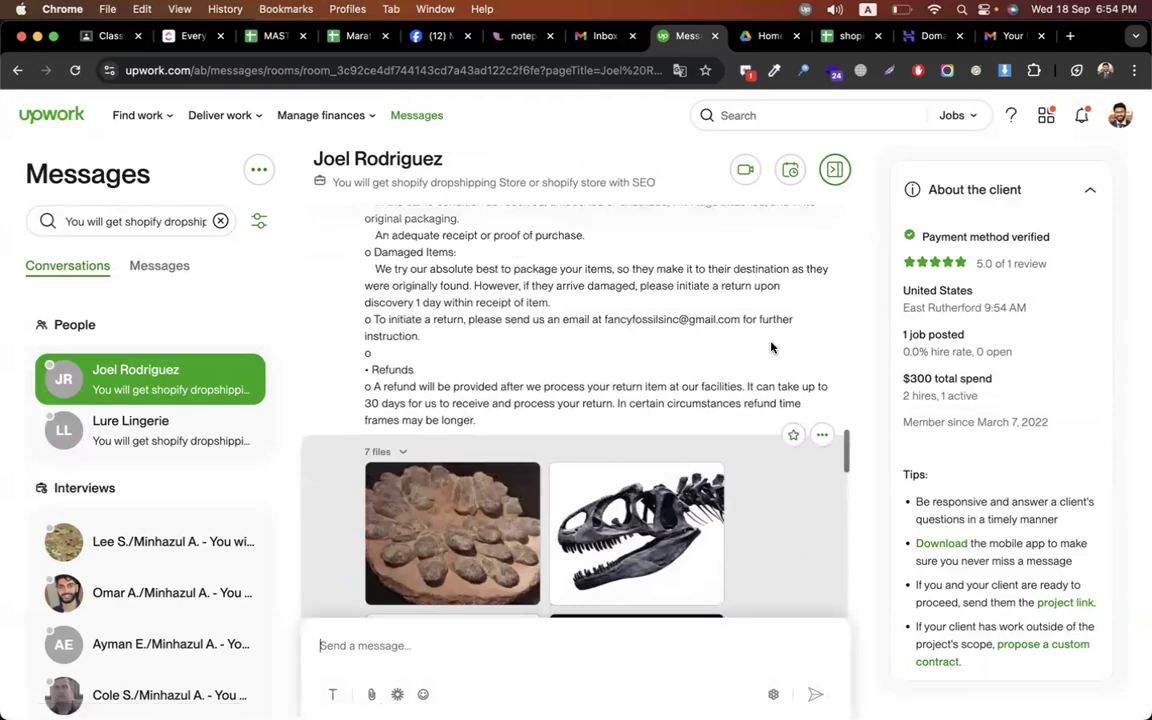
scroll(771, 347, "up", 15)
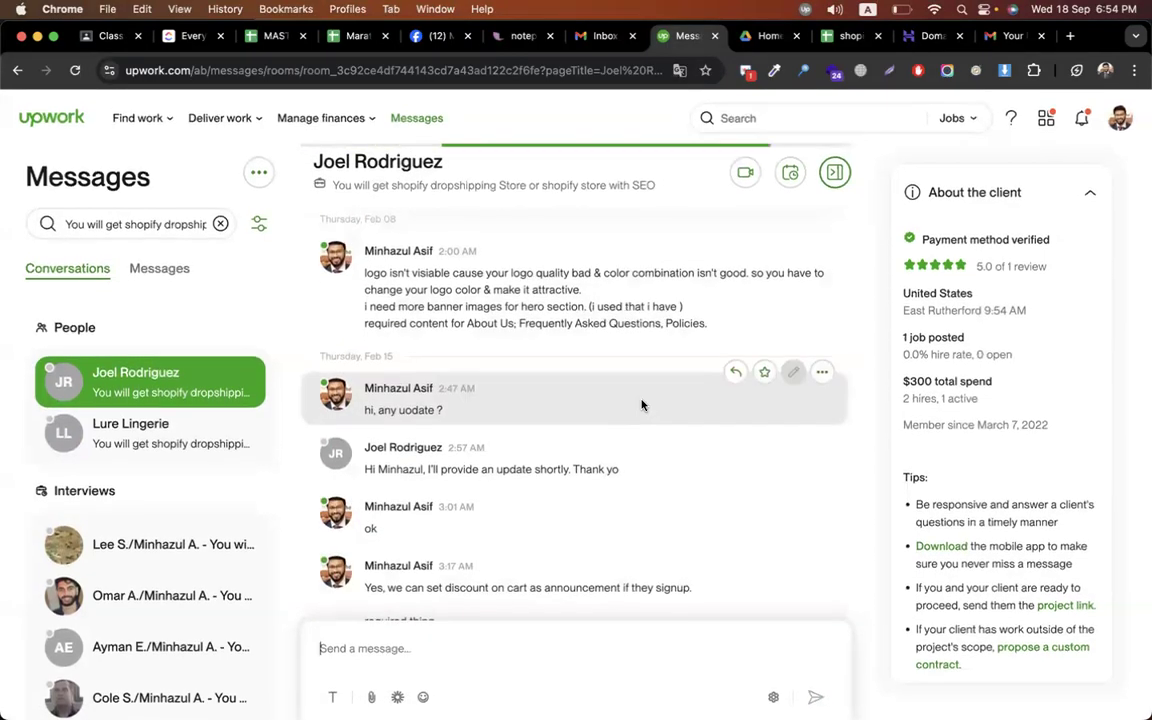
scroll(558, 400, "up", 4)
scroll(558, 400, "up", 10)
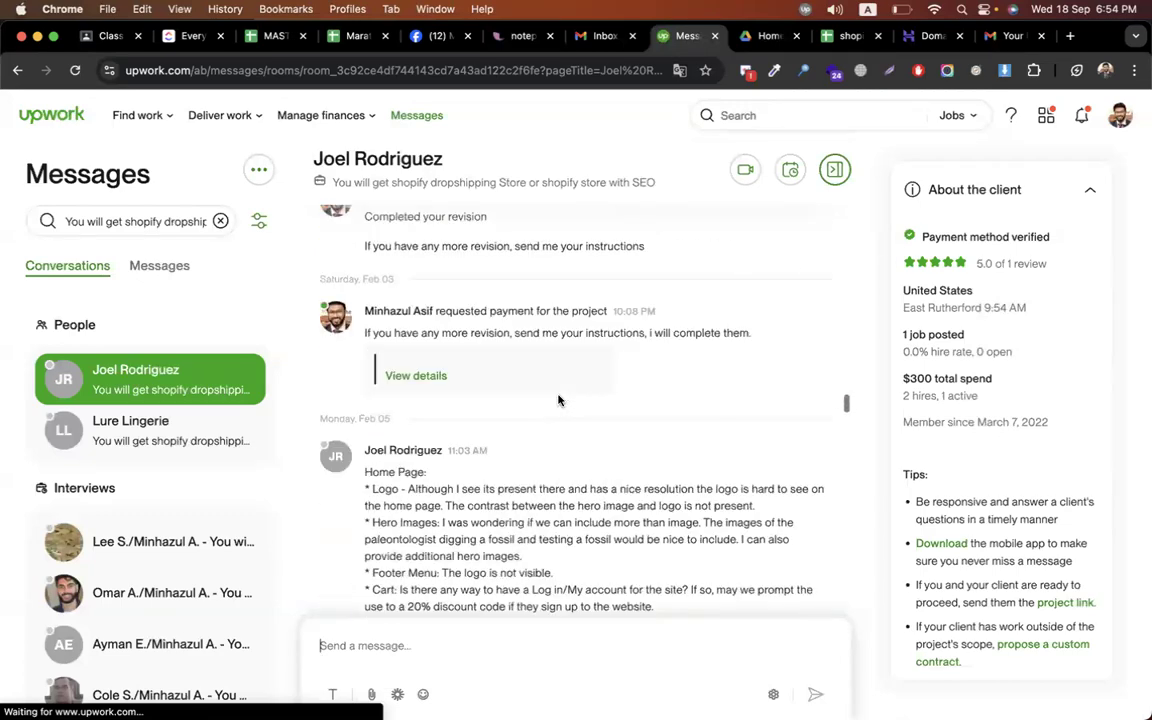
scroll(558, 400, "up", 2)
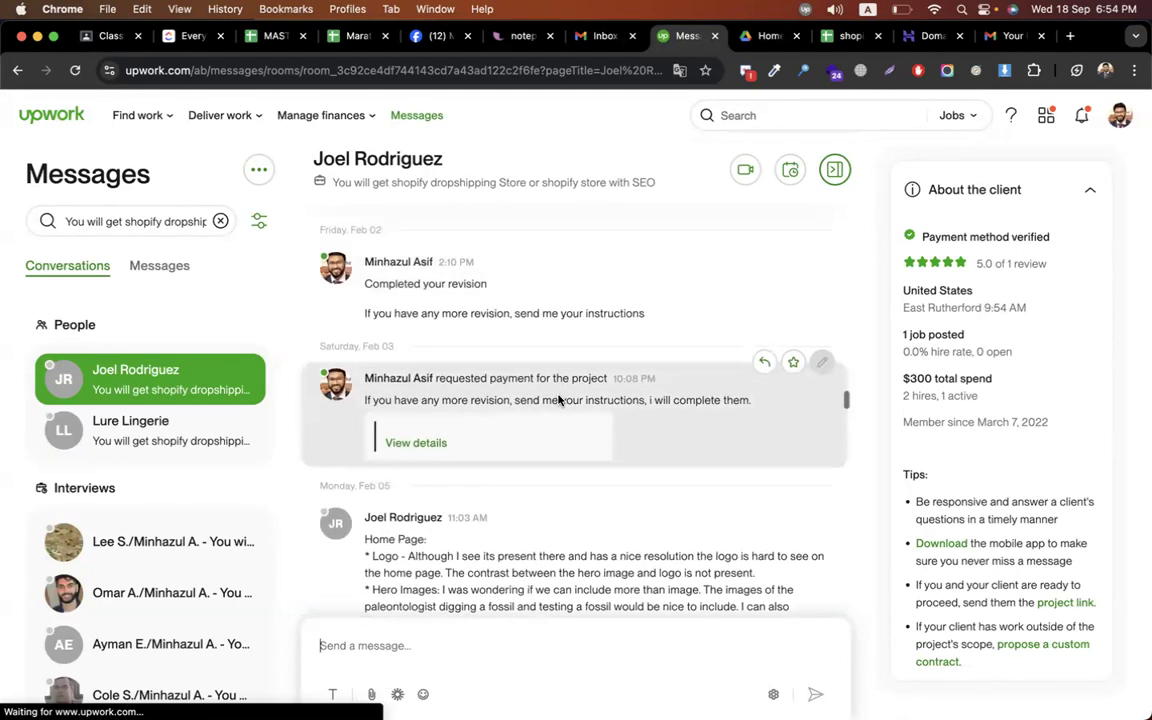
scroll(558, 400, "up", 20)
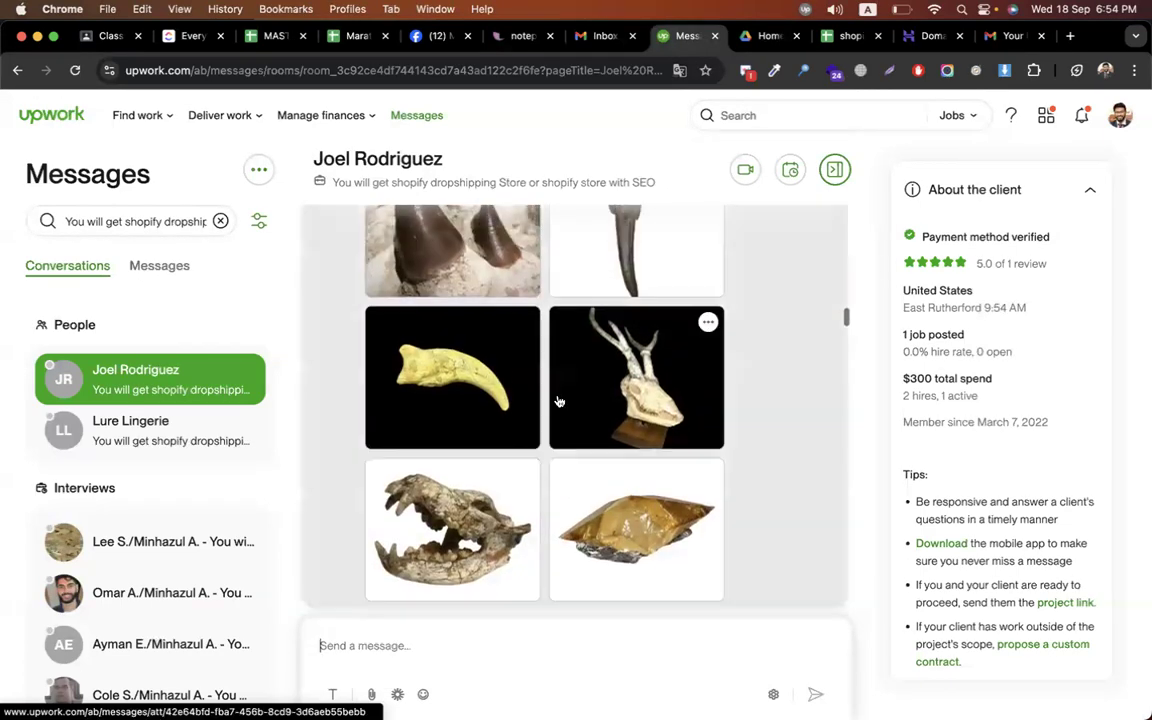
scroll(558, 401, "up", 15)
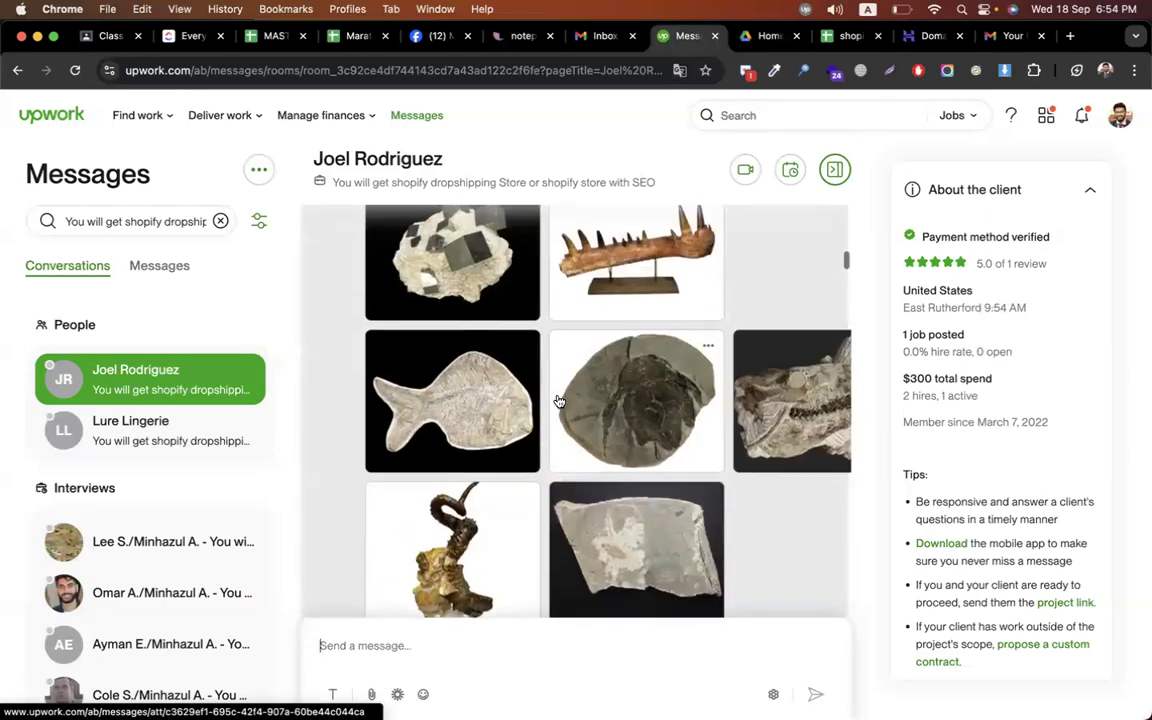
scroll(559, 401, "up", 10)
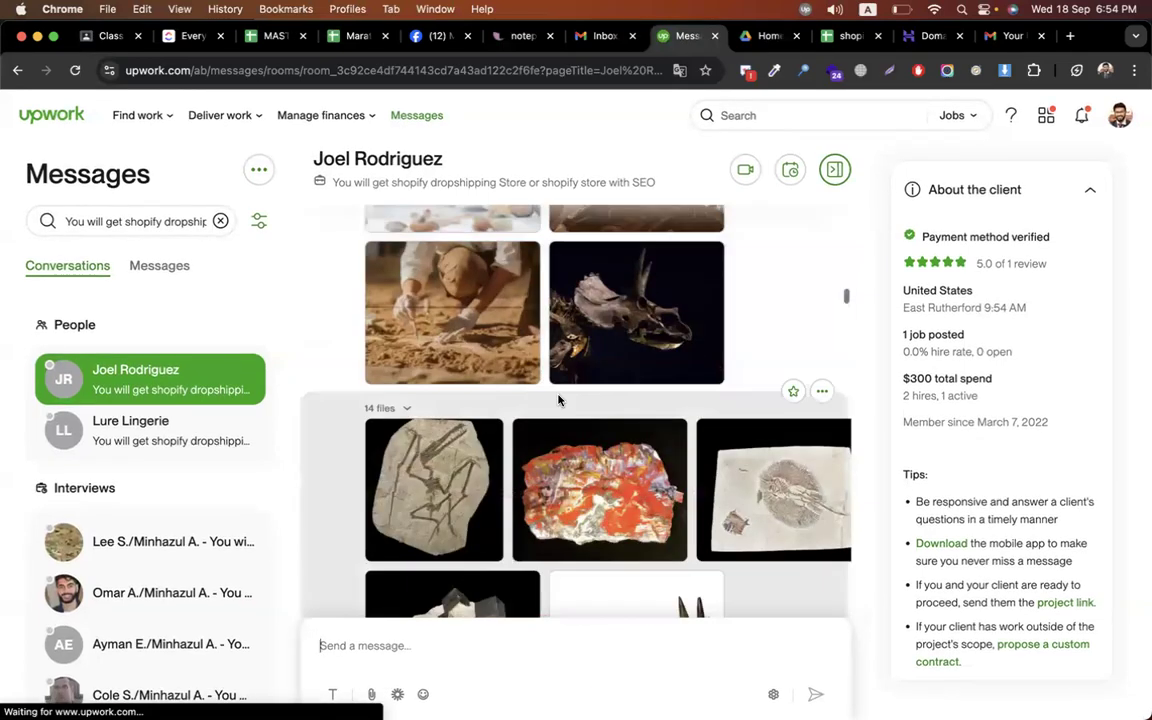
scroll(558, 401, "up", 10)
Read down to the store-access messages, highlighting the mail note and the client's access-granted reply
scroll(540, 385, "down", 3)
scroll(536, 381, "up", 15)
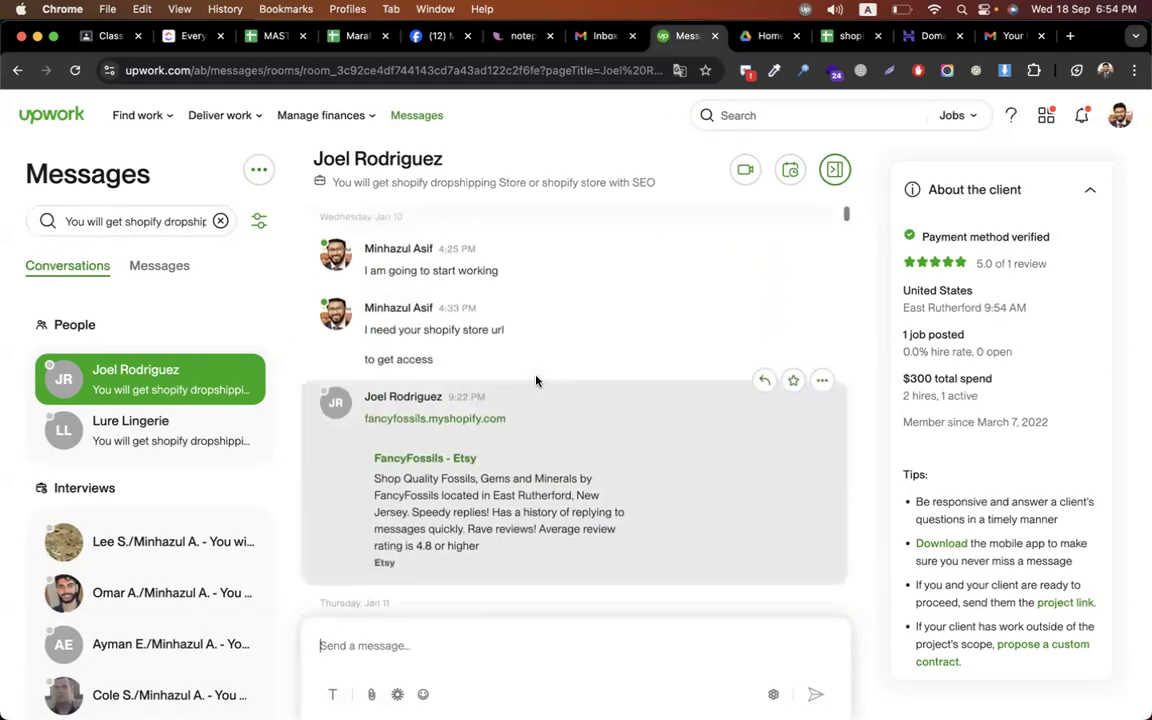
scroll(536, 381, "up", 10)
scroll(536, 381, "down", 3)
scroll(496, 440, "down", 6)
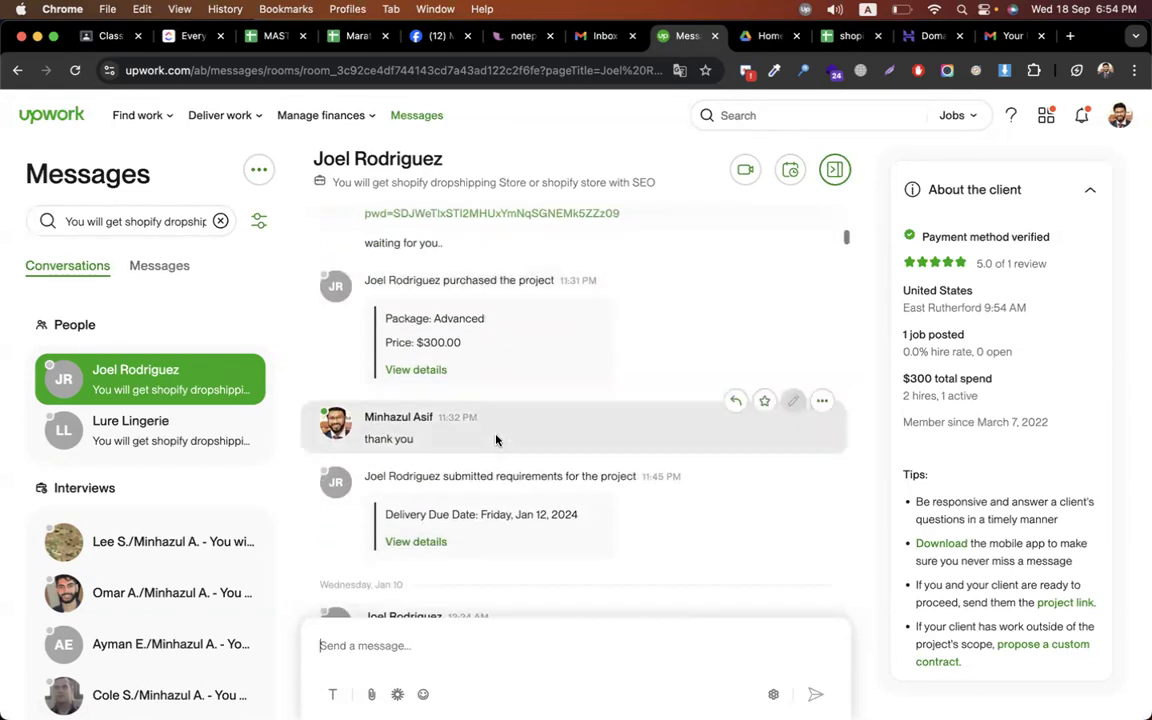
scroll(496, 440, "up", 10)
scroll(488, 442, "down", 4)
scroll(487, 446, "down", 5)
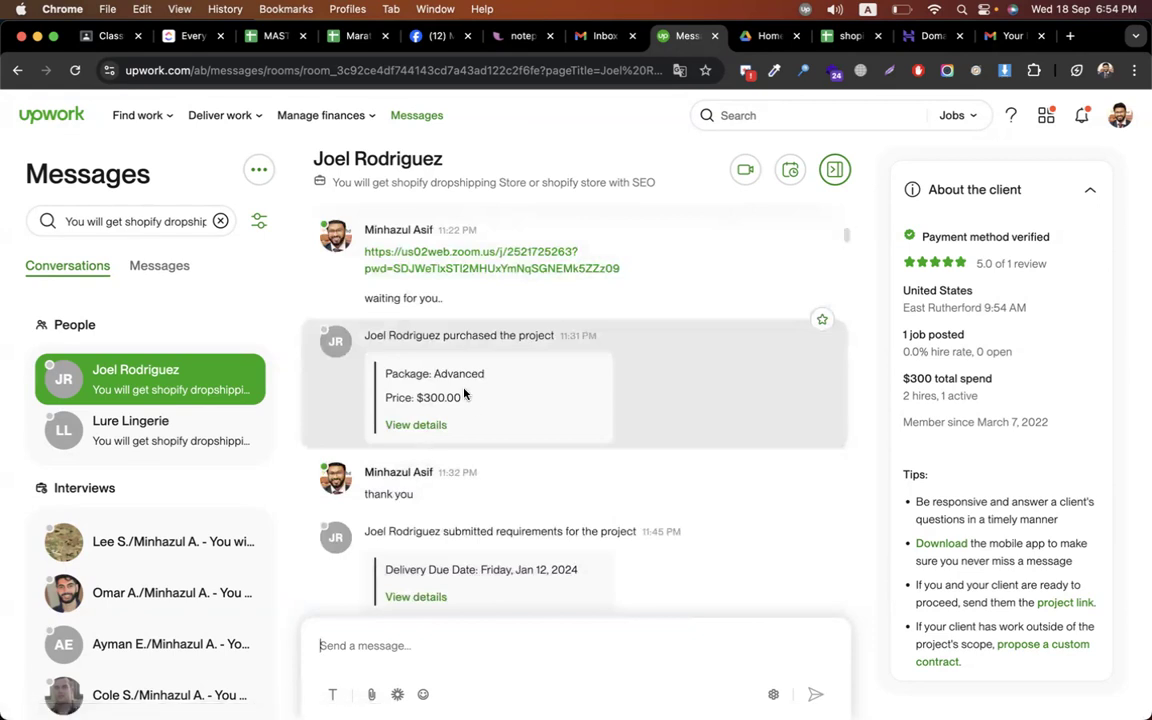
scroll(626, 438, "down", 3)
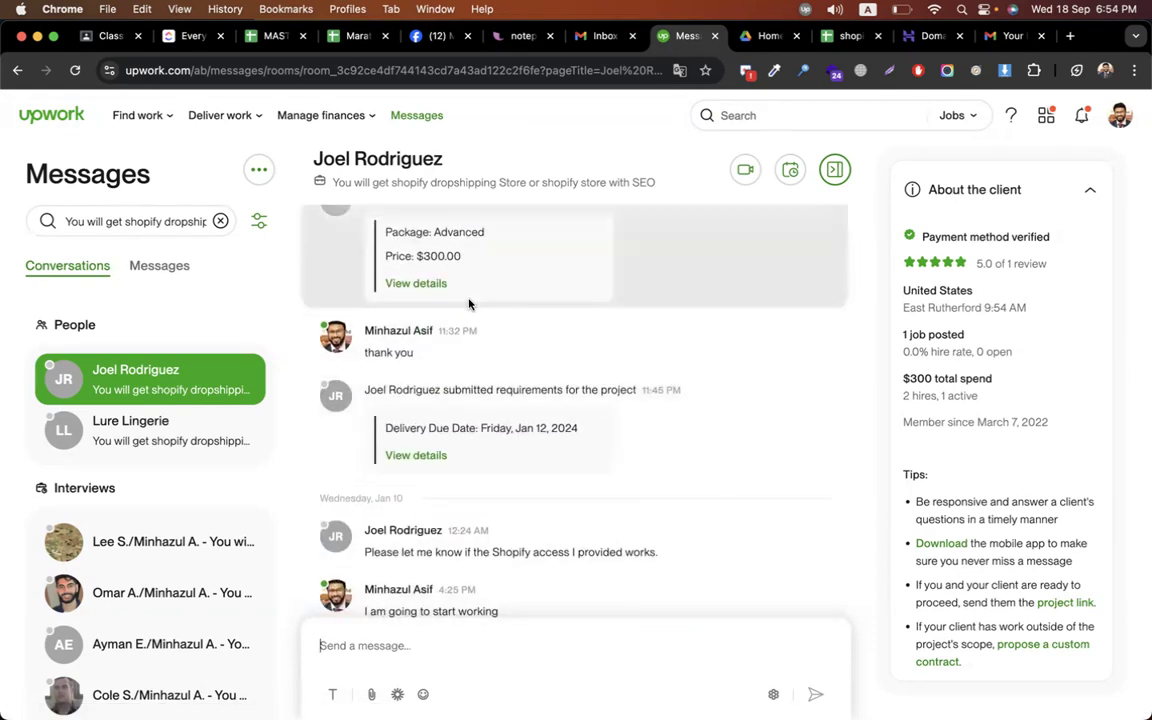
scroll(718, 472, "down", 3)
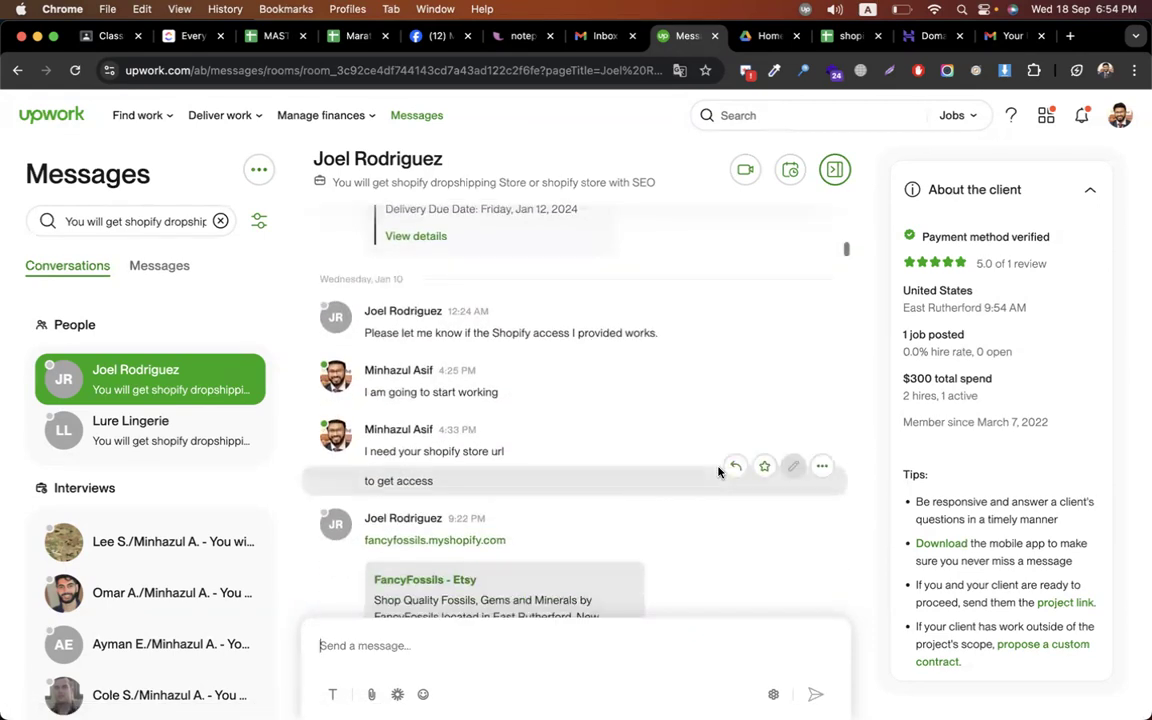
scroll(718, 472, "down", 1)
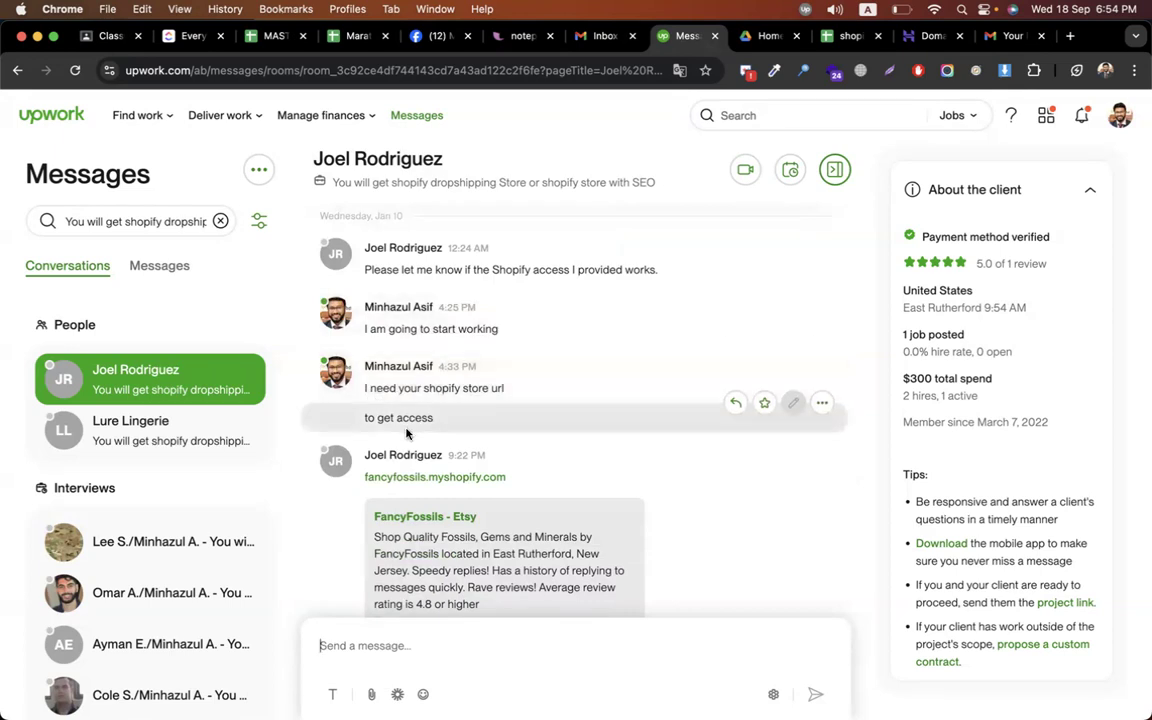
scroll(592, 417, "down", 2)
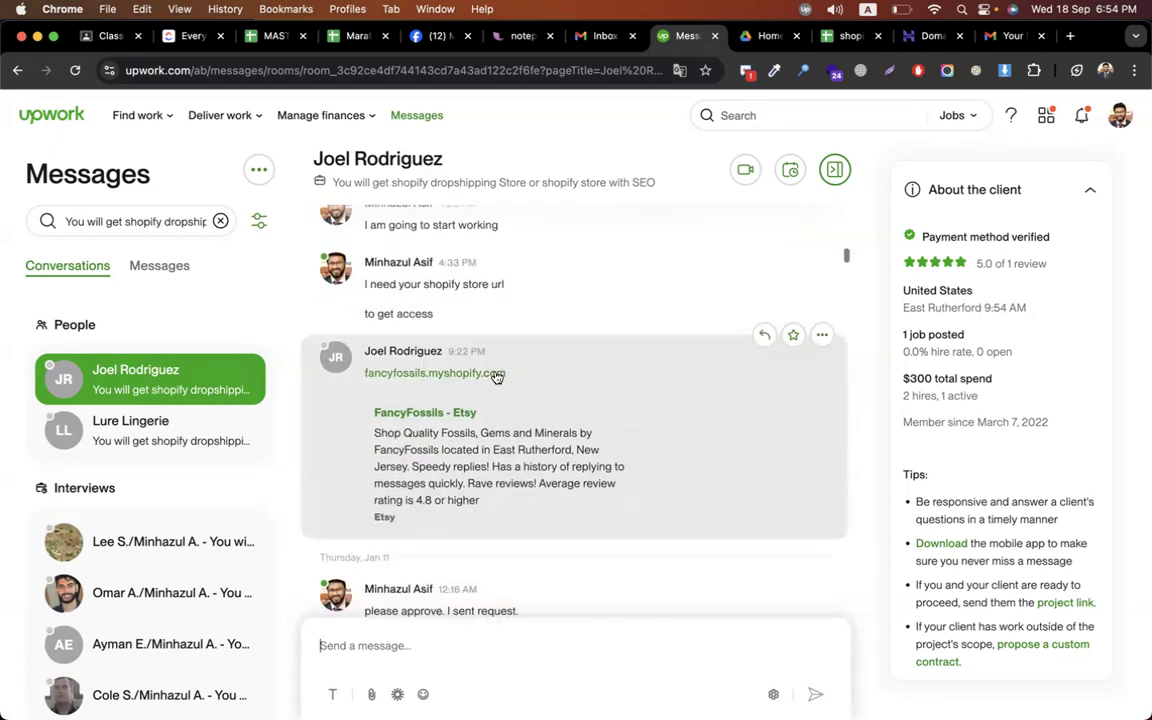
scroll(512, 376, "down", 3)
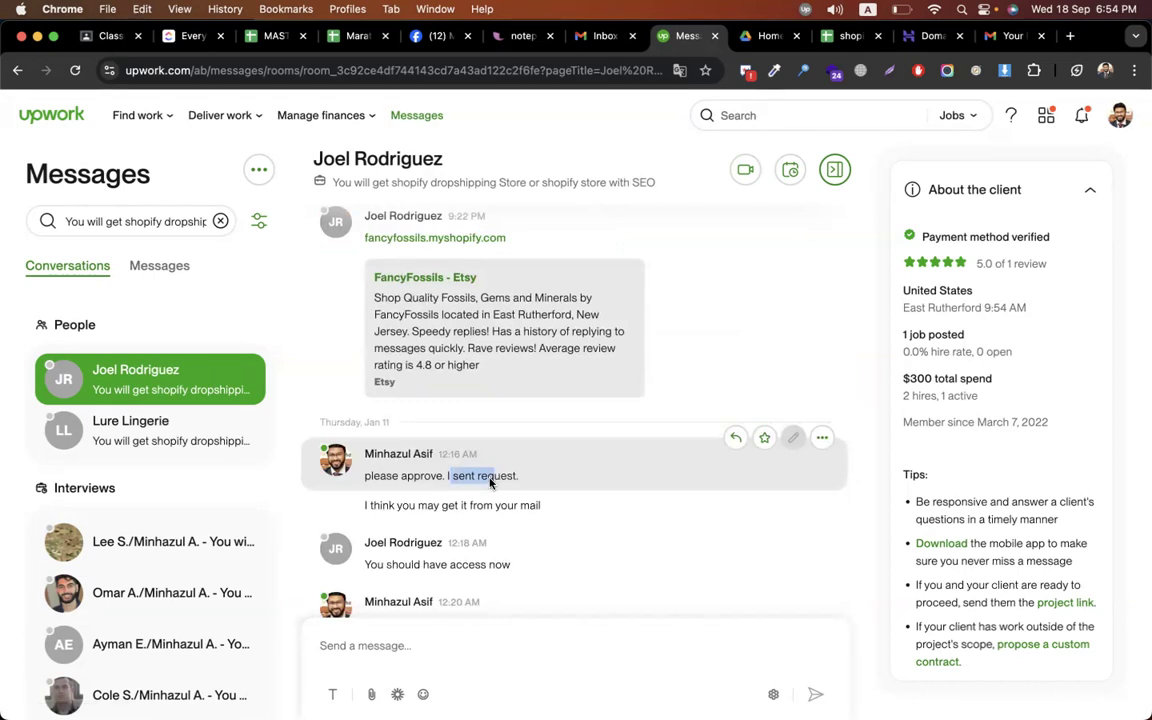
left_click_drag(428, 505, 546, 507)
scroll(420, 500, "down", 2)
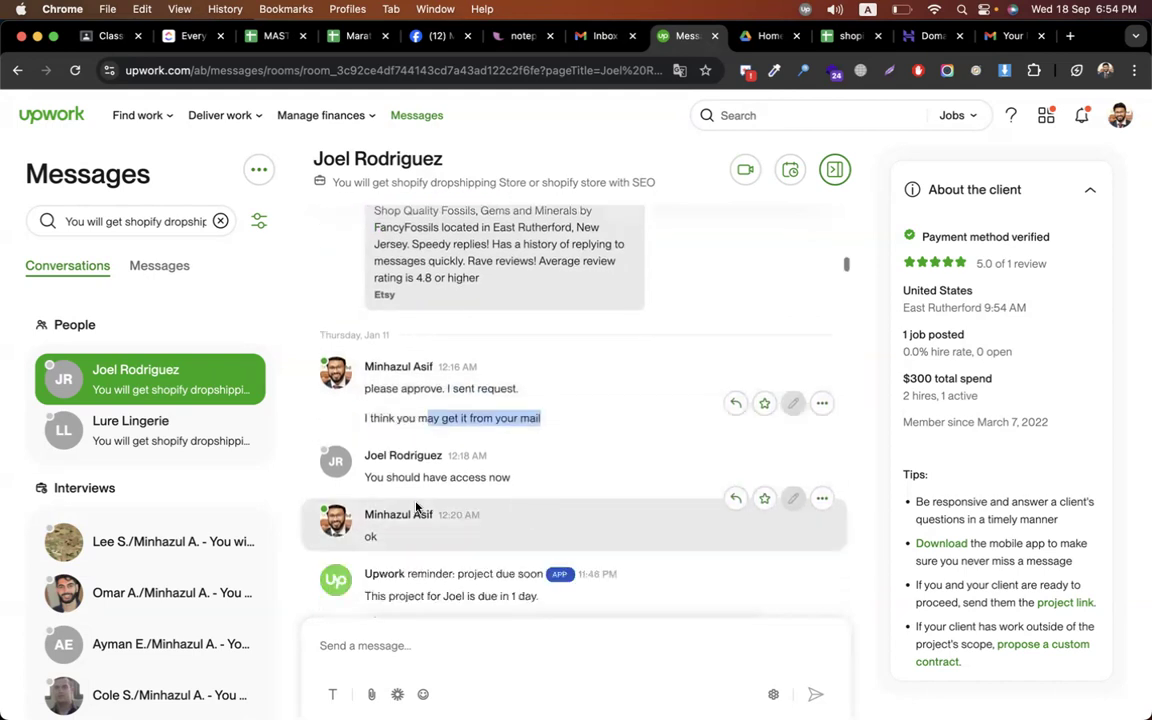
left_click_drag(365, 482, 512, 483)
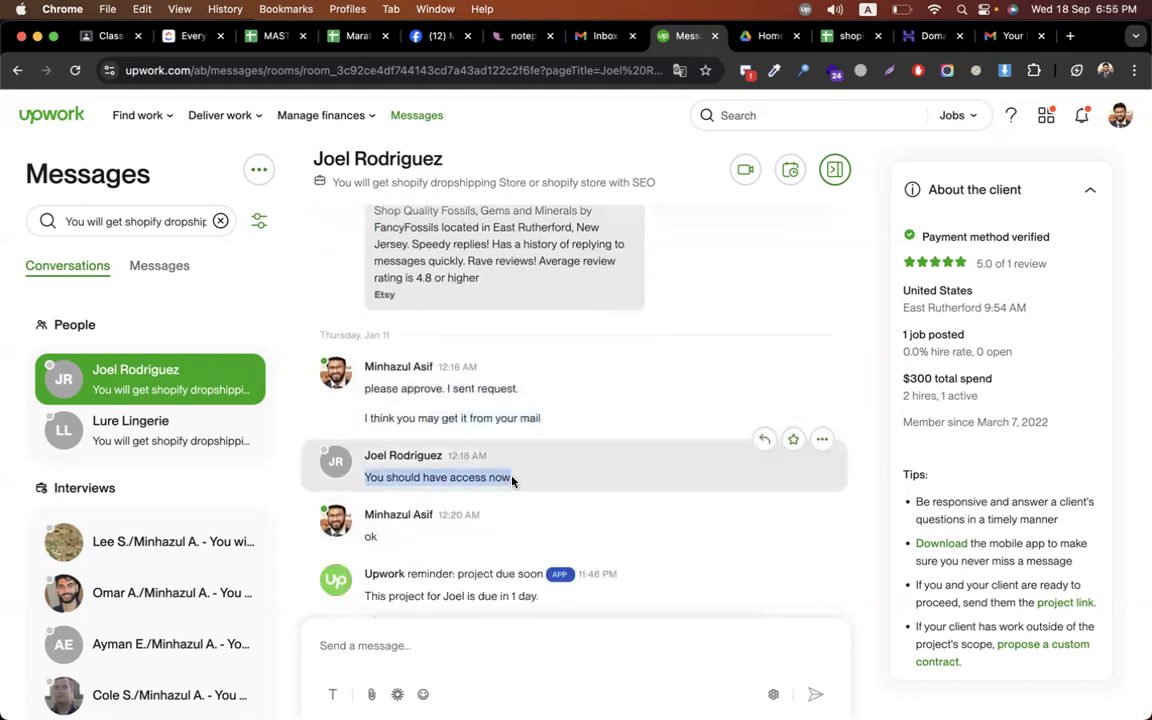
scroll(512, 481, "down", 5)
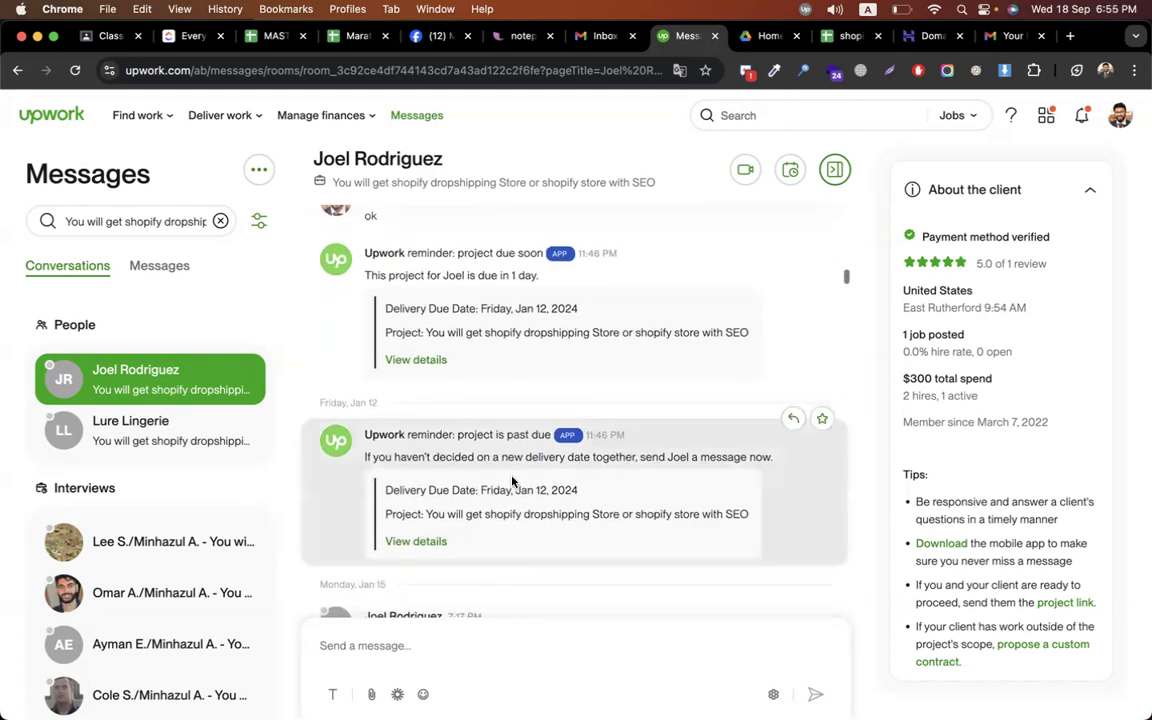
scroll(512, 481, "down", 1)
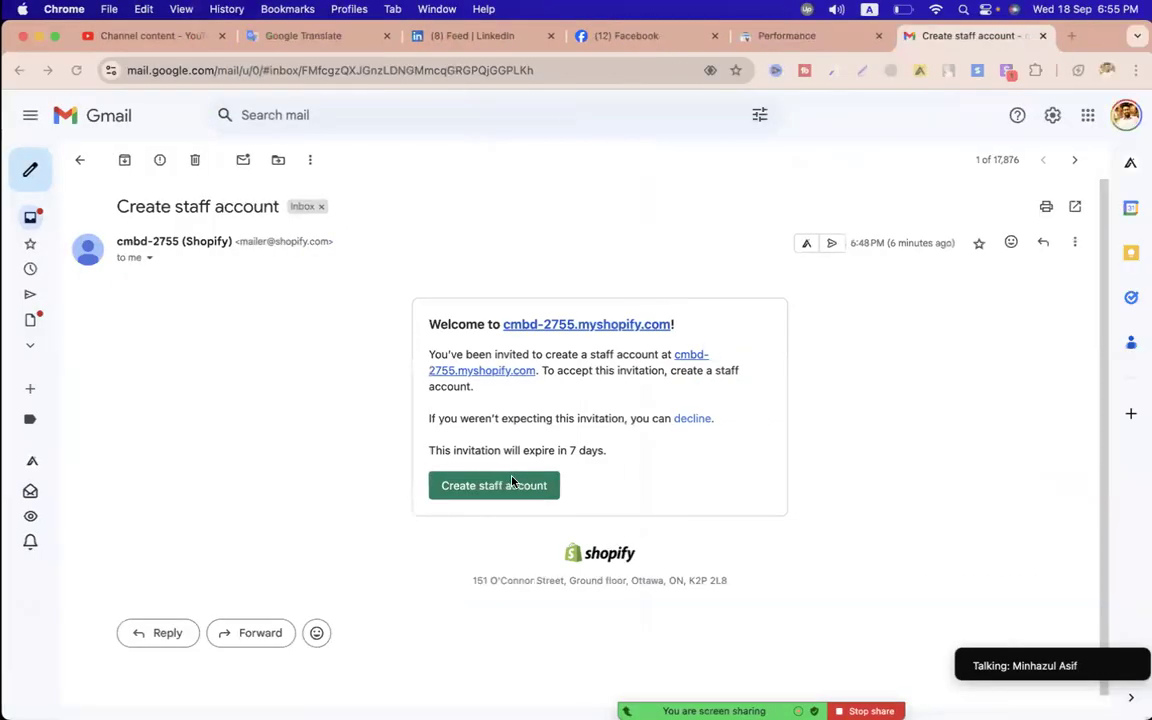
Bring up the shopify_all notes and open the '34. Shop Security' sheet
key("ctrl+Right")
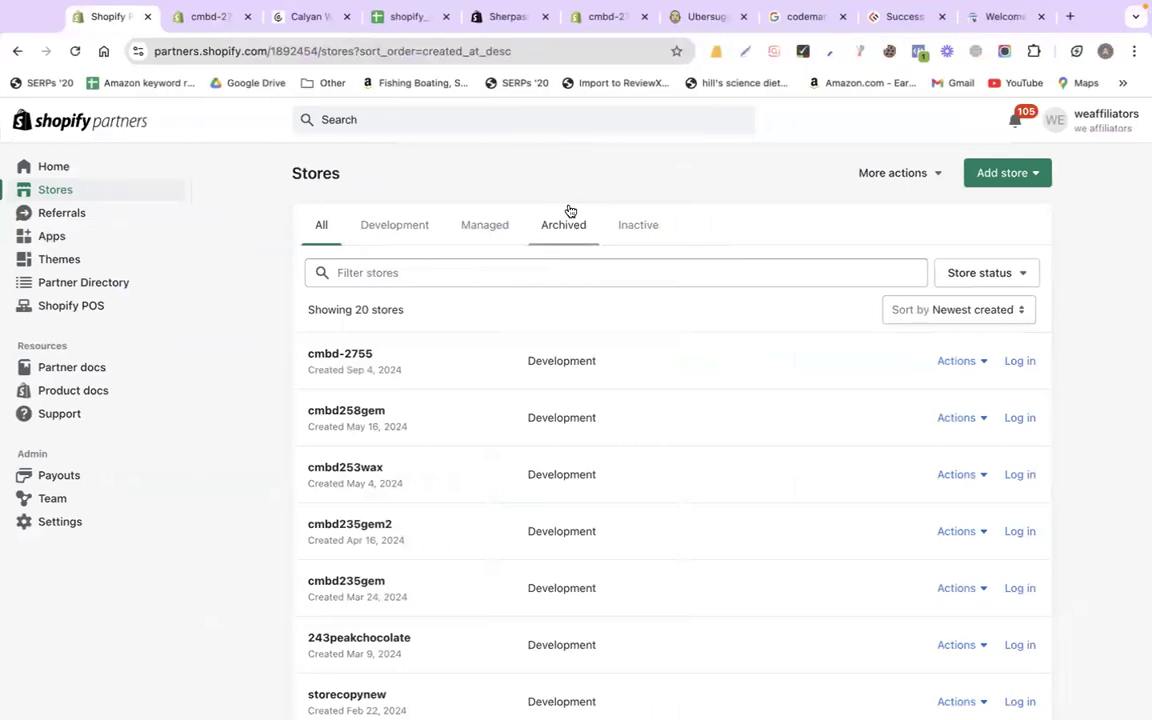
left_click(409, 17)
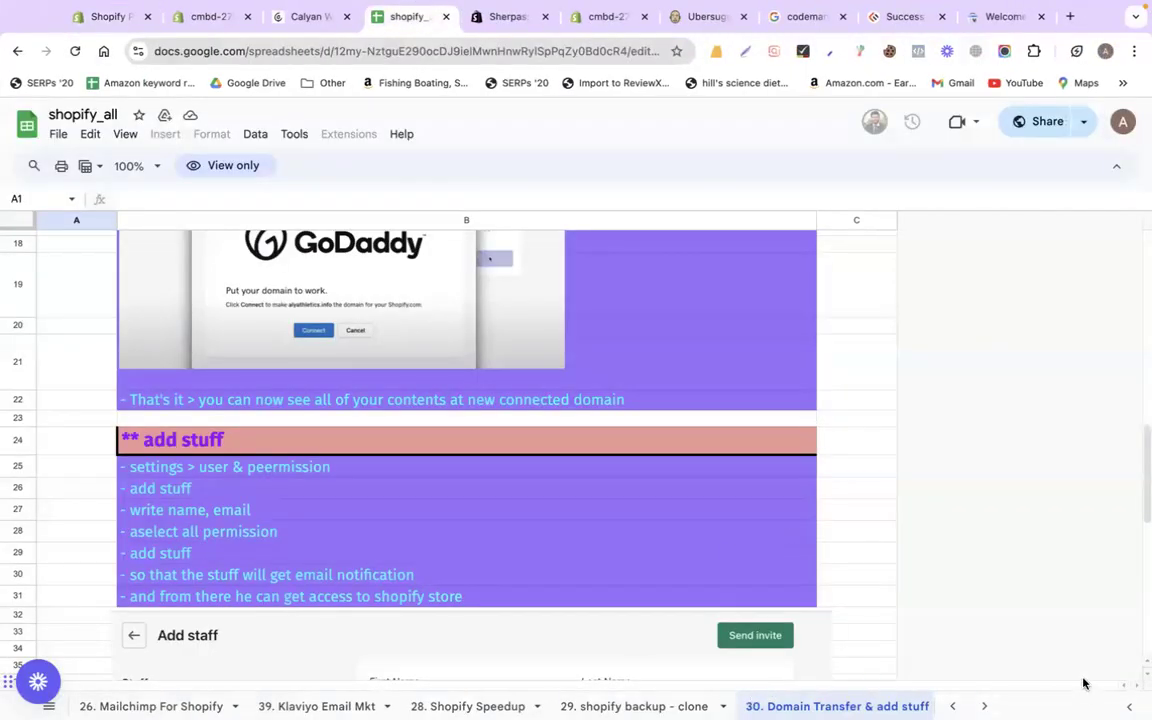
scroll(640, 706, "right", 3)
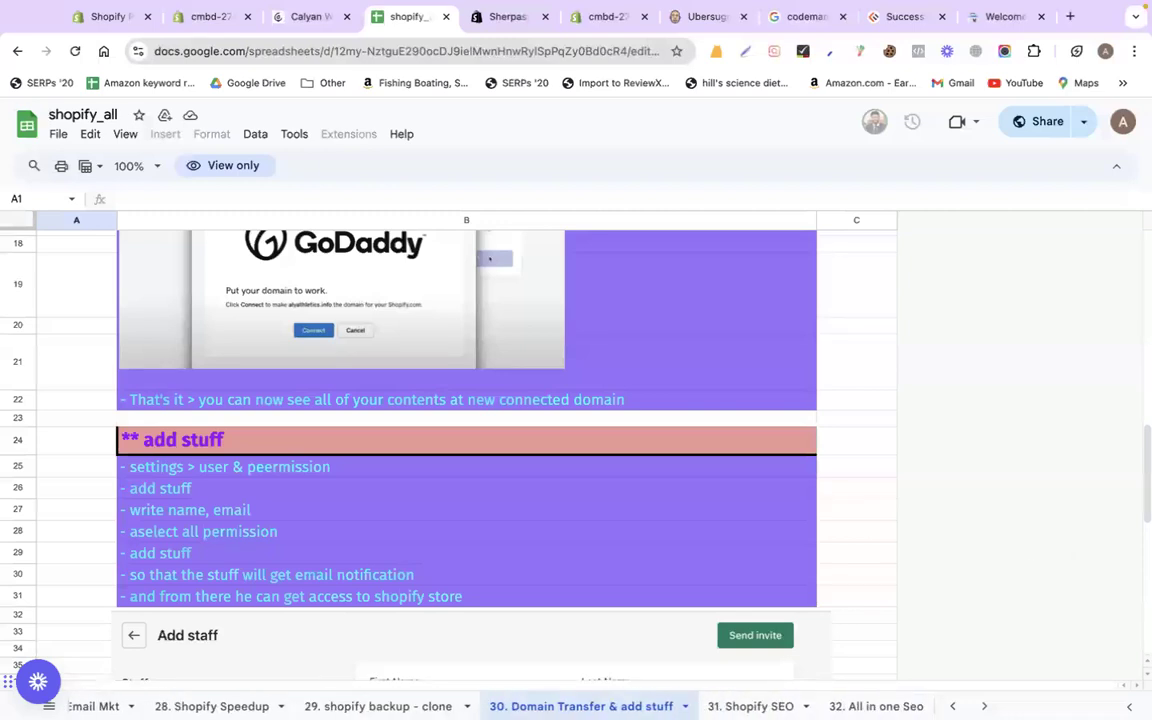
scroll(640, 706, "right", 6)
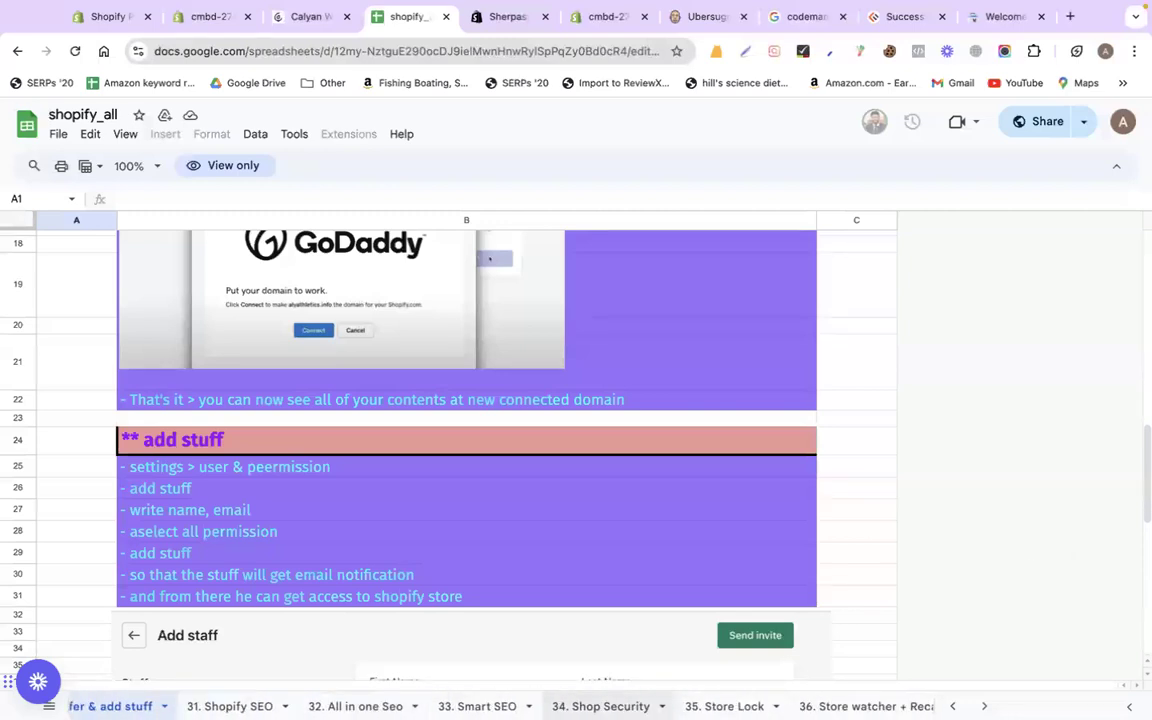
left_click(600, 706)
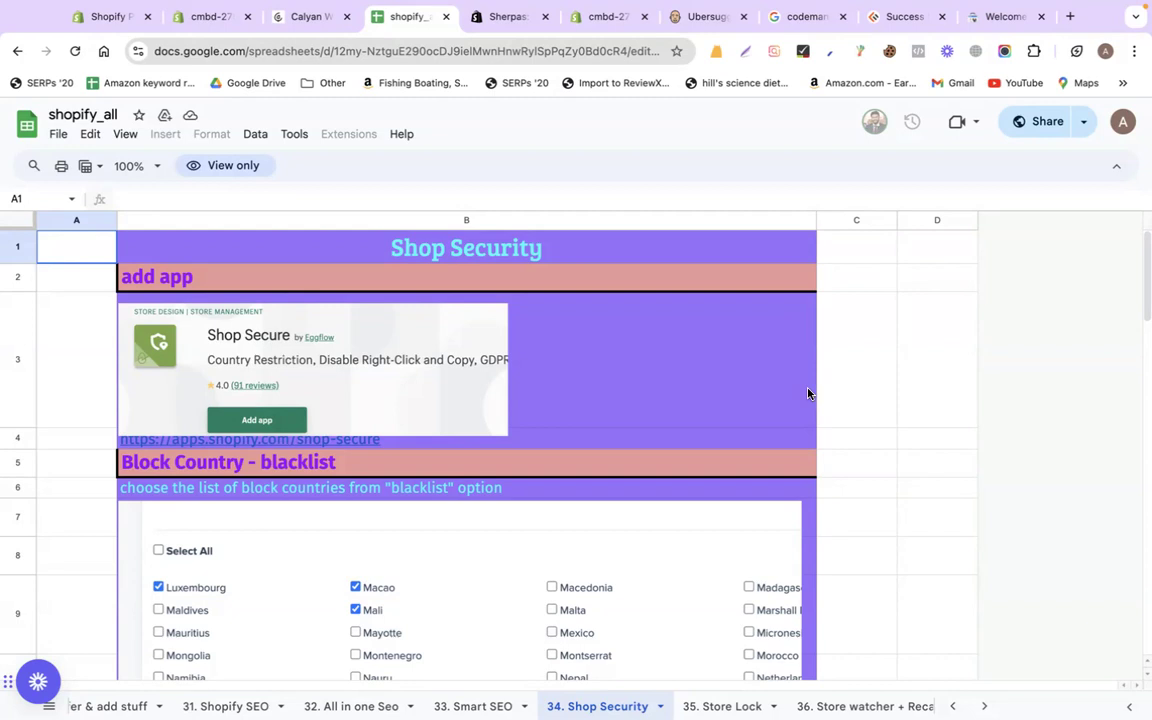
Open the Shop Secure app page from cell B4 and install it on cmbd-2755, approving data access
left_click(328, 447)
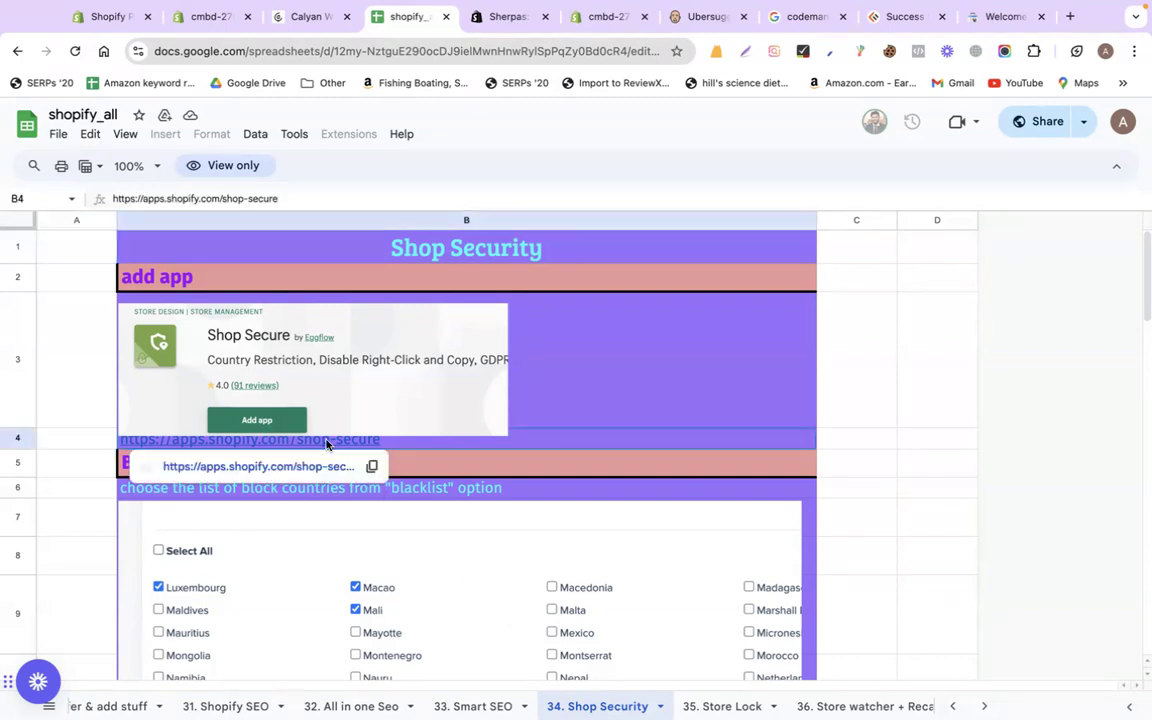
left_click(256, 467)
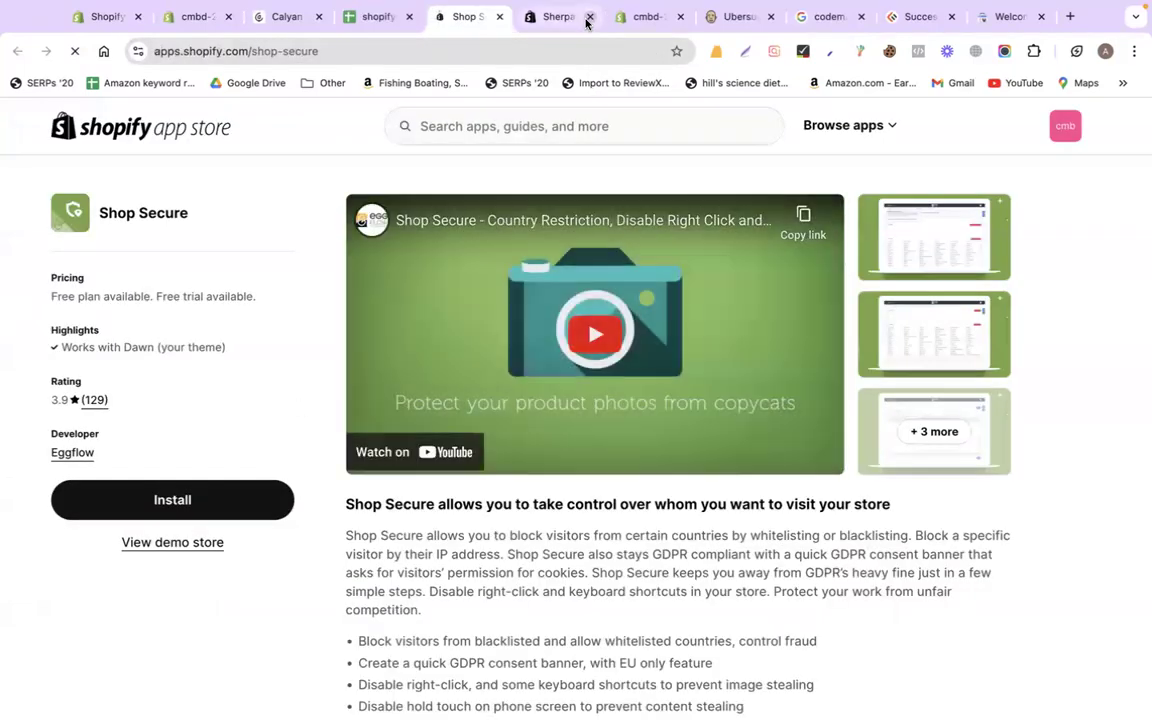
left_click(588, 17)
left_click(589, 17)
left_click(589, 17)
left_click(589, 17)
left_click(589, 17)
left_click(589, 17)
left_click(262, 499)
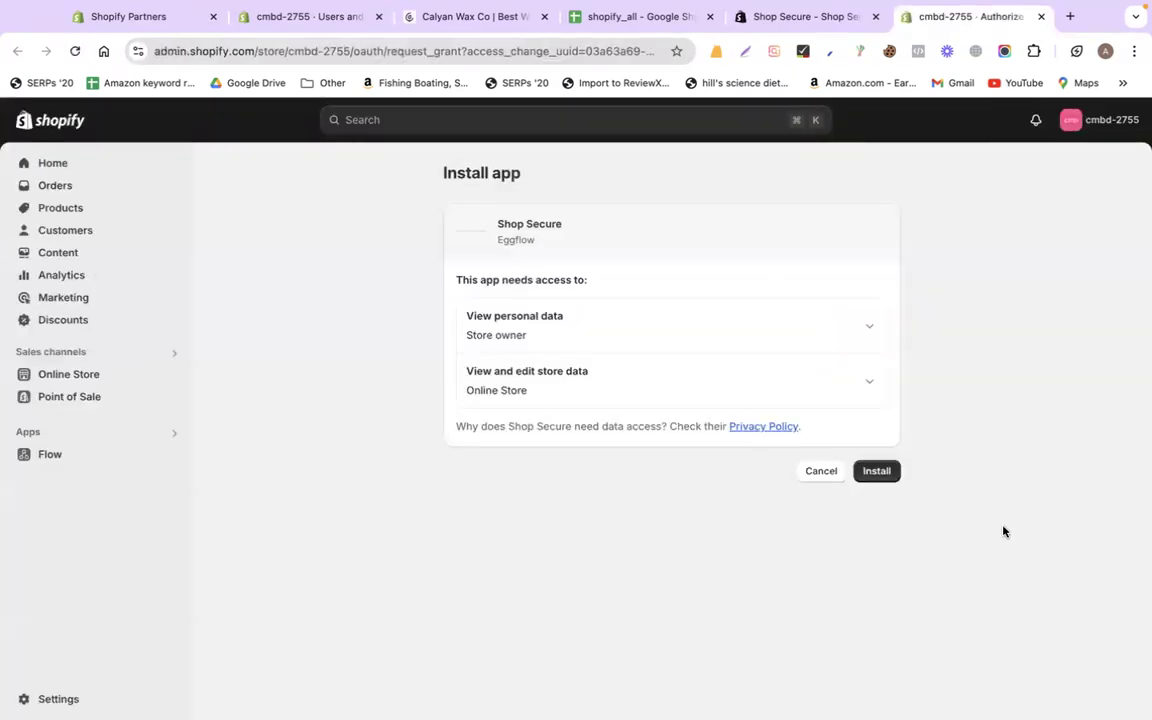
left_click(884, 478)
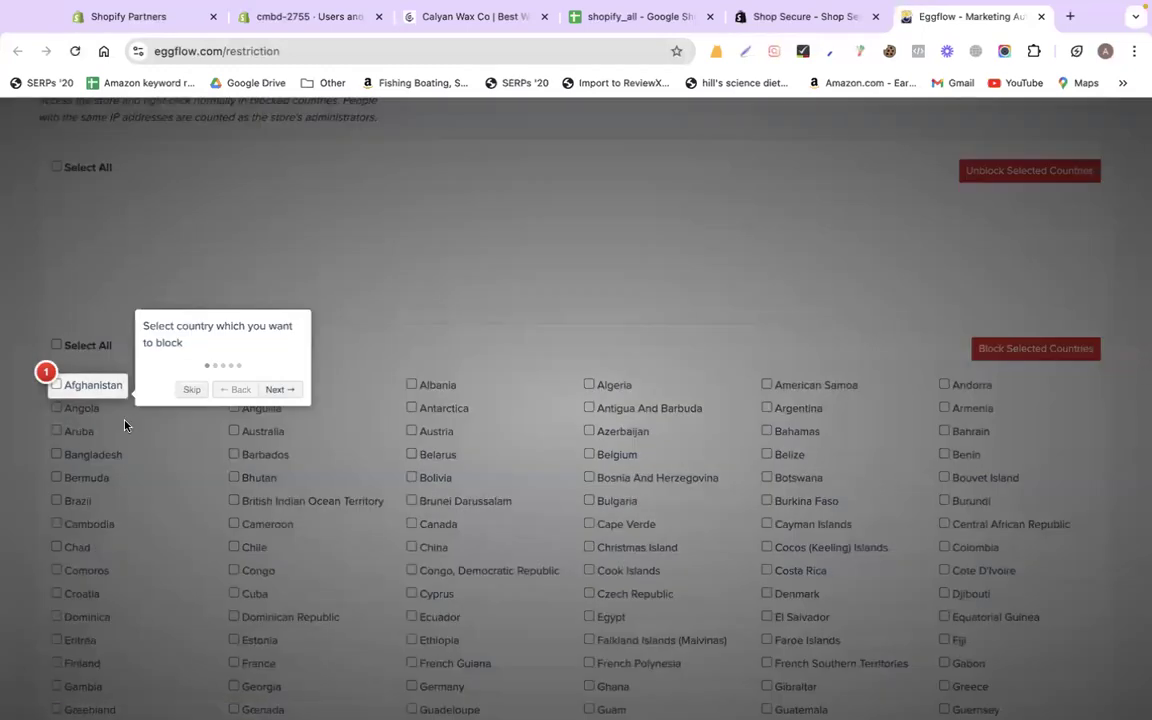
Skip the Shop Secure tour and search the Blacklist country list for 'united sta'
left_click(192, 381)
scroll(289, 398, "up", 5)
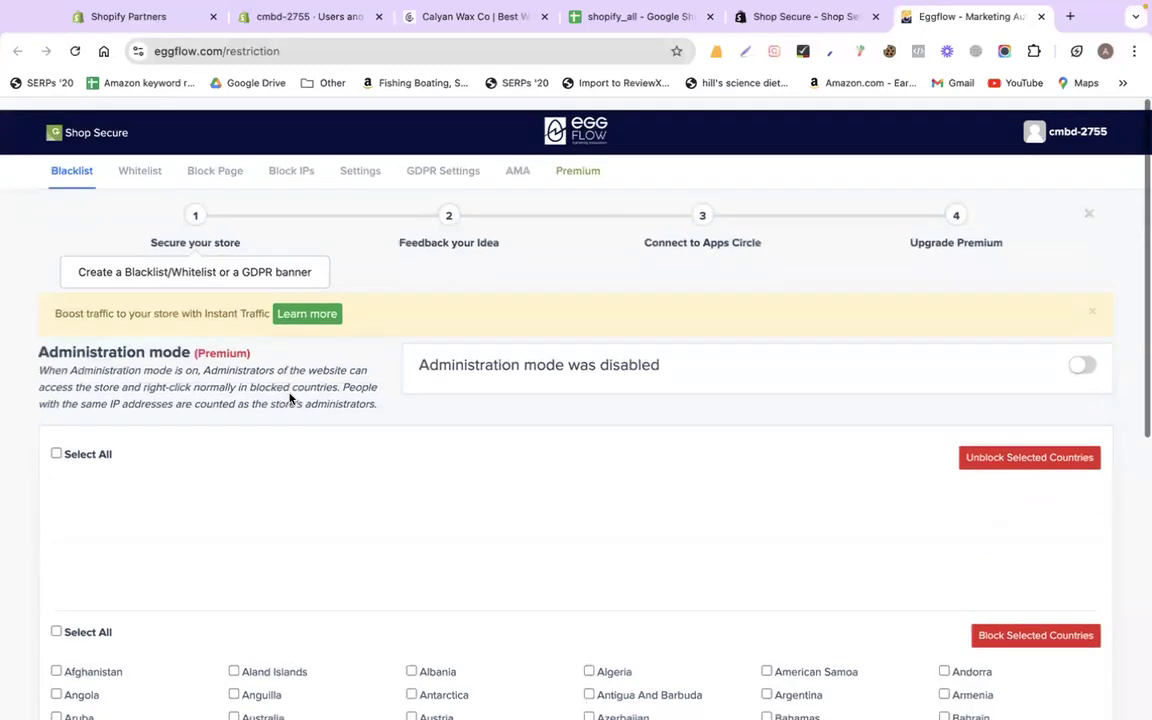
left_click(145, 159)
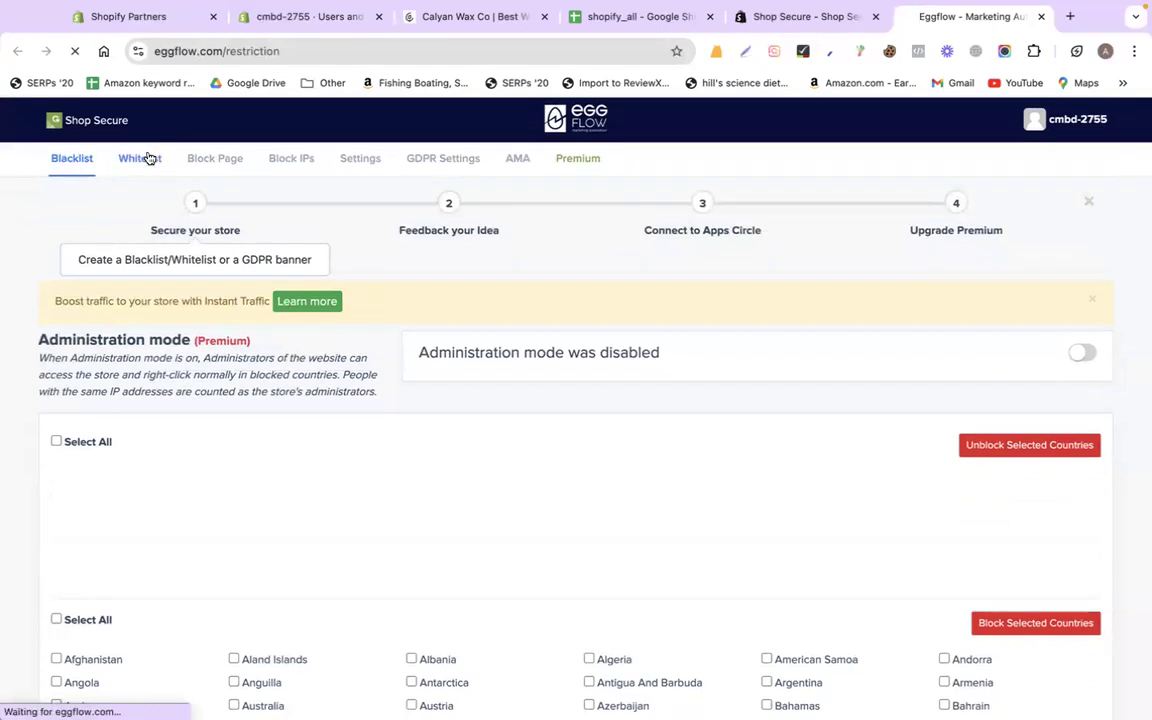
left_click(75, 160)
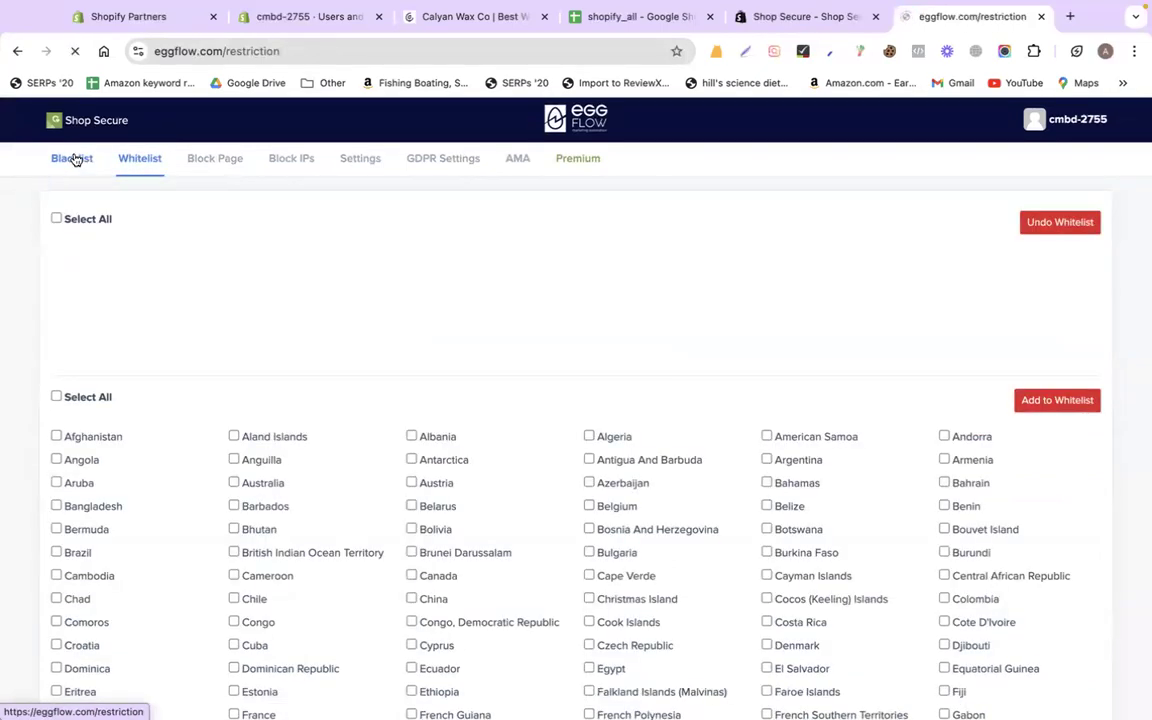
left_click(134, 160)
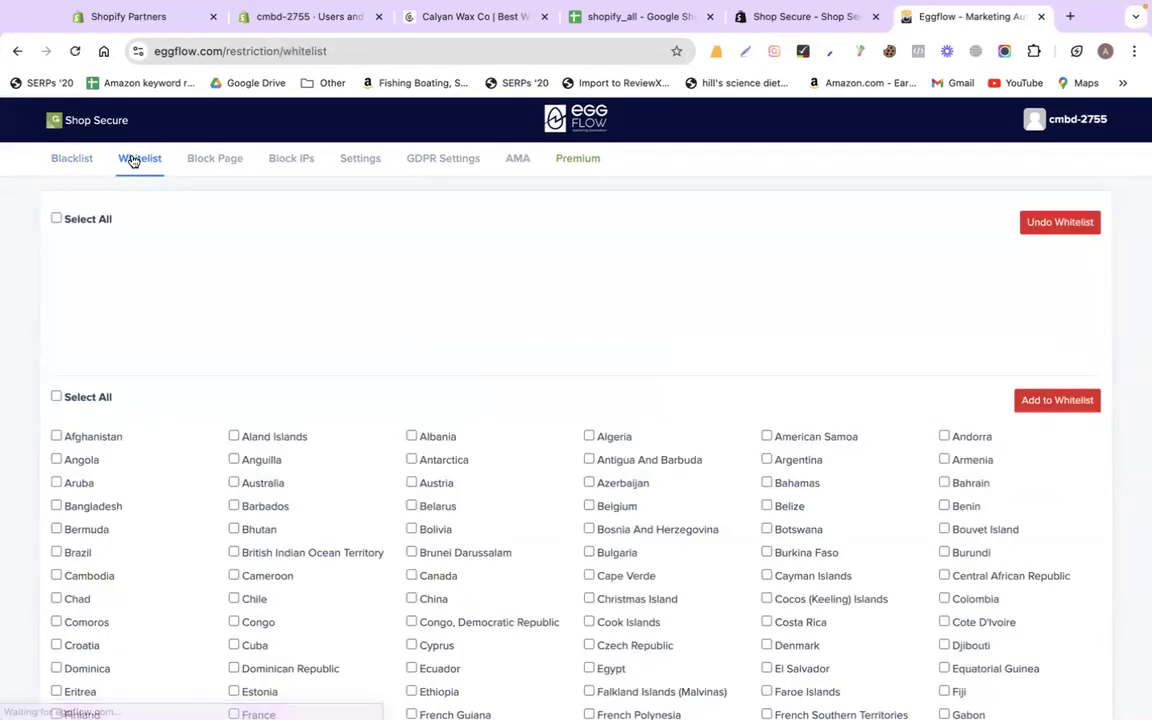
left_click(70, 167)
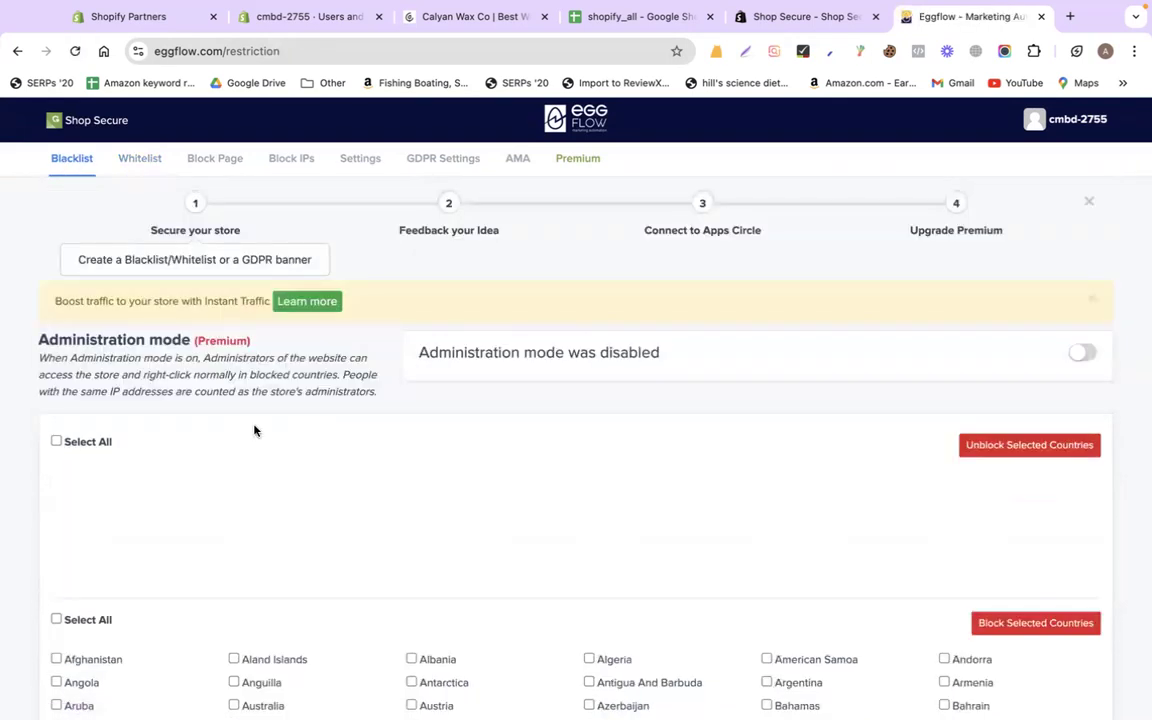
scroll(254, 432, "down", 8)
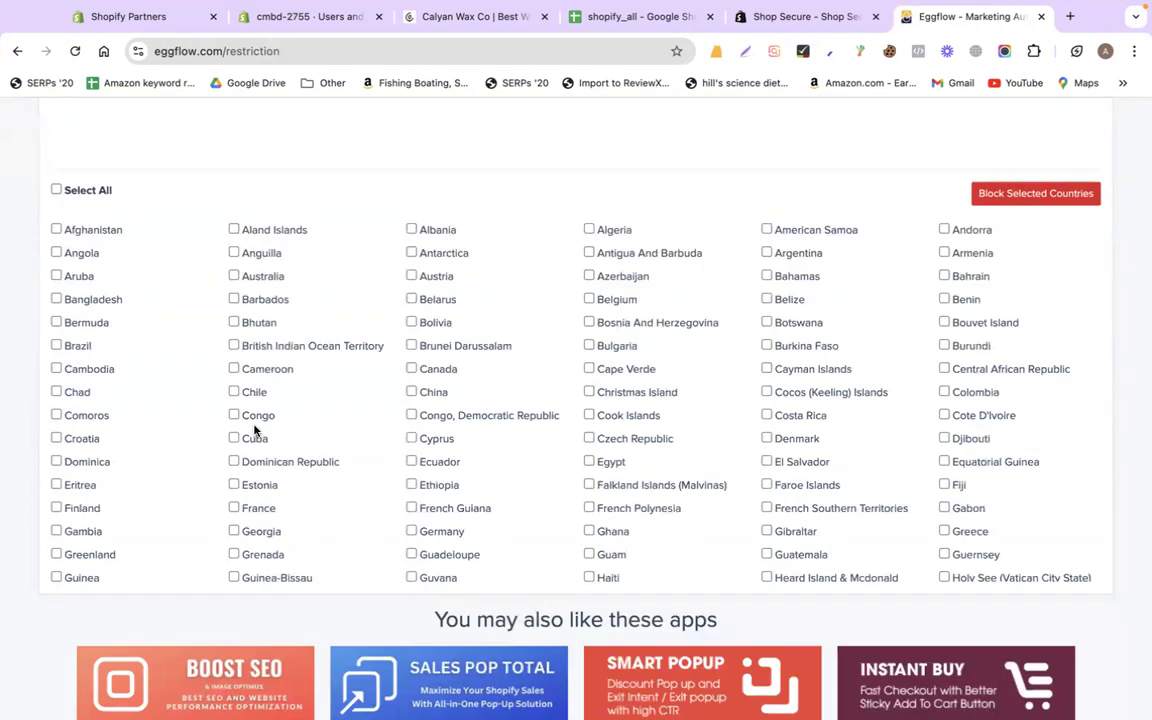
key("super+f")
type("u")
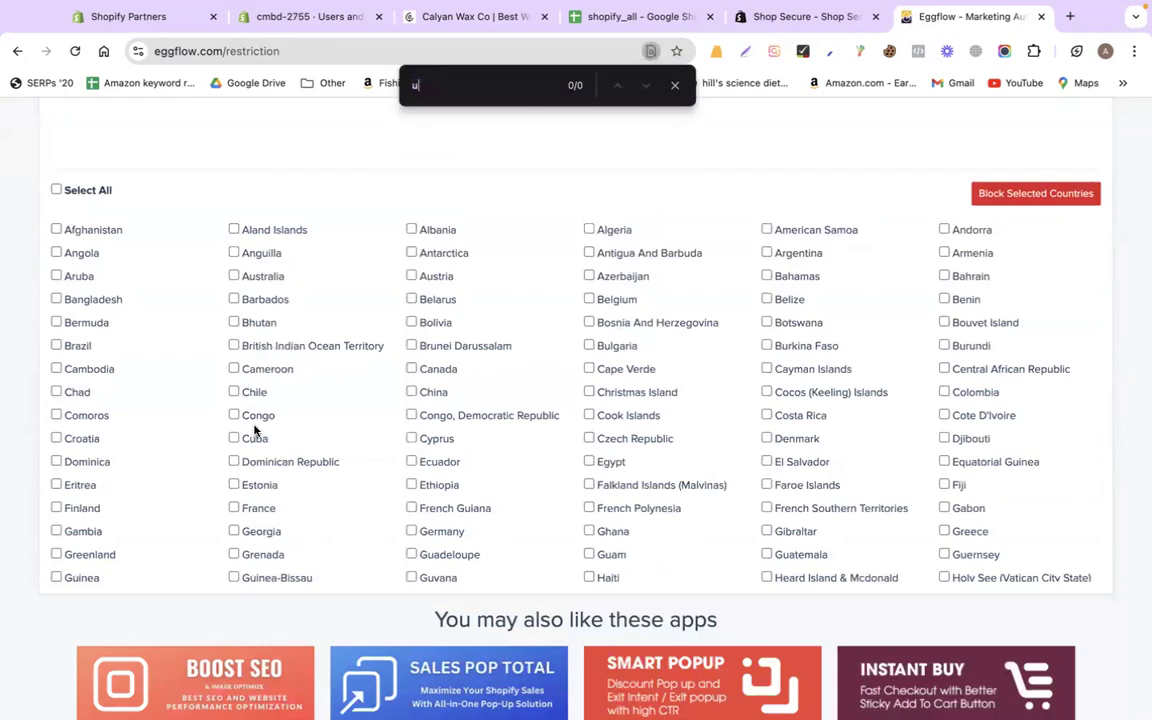
type("nited sta")
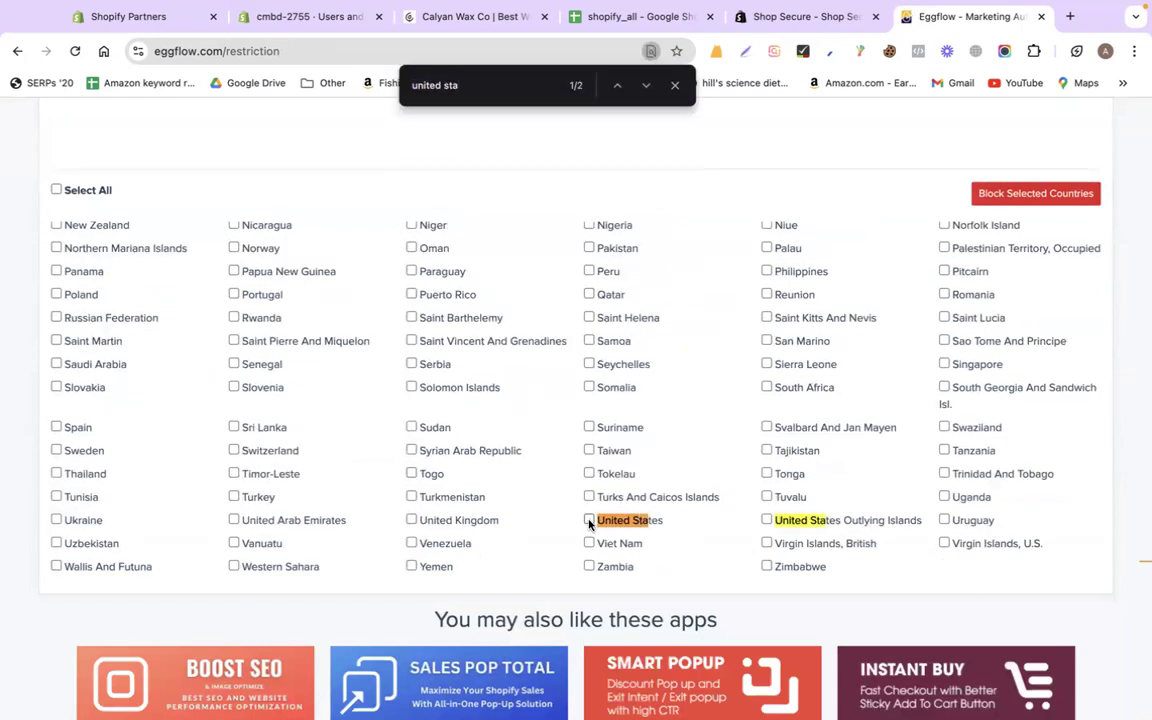
scroll(426, 432, "up", 10)
scroll(424, 432, "down", 15)
scroll(424, 432, "up", 12)
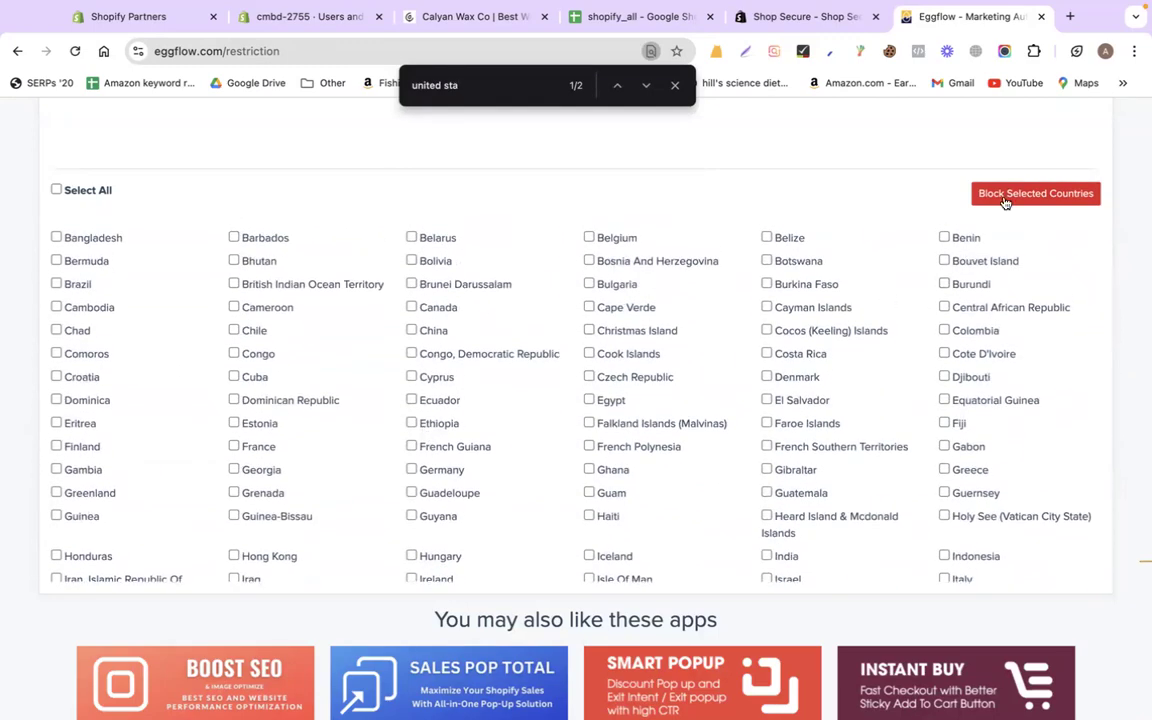
left_click(1008, 196)
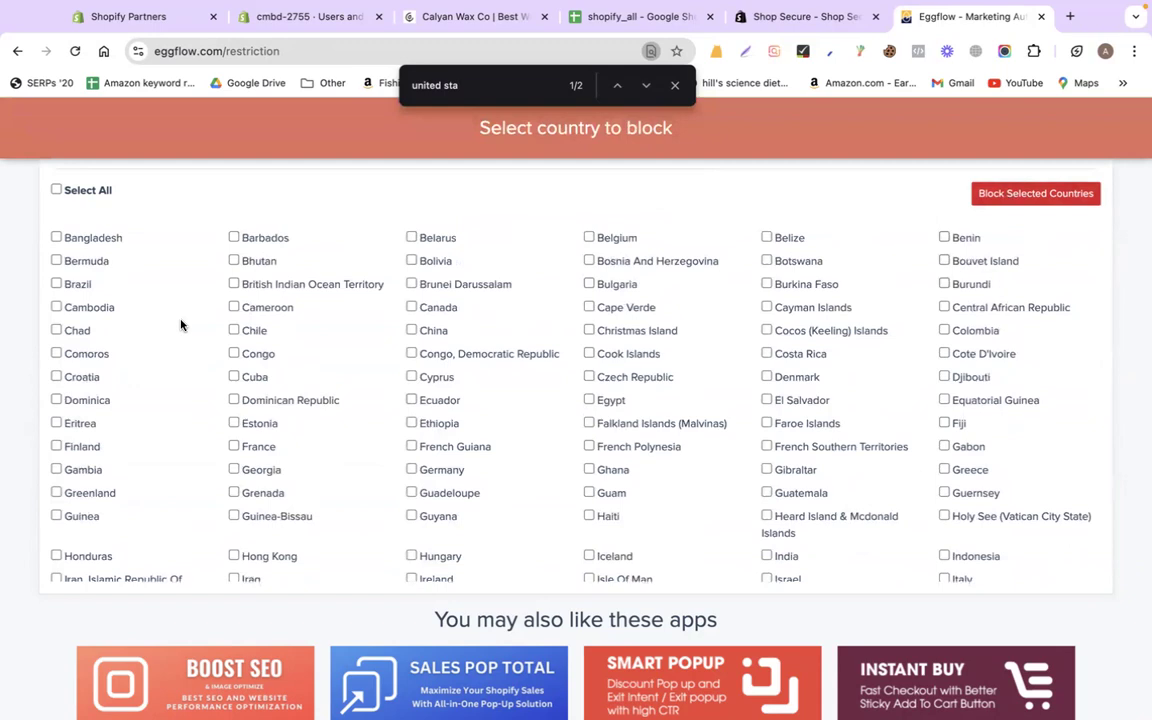
Select all countries except United States and Bangladesh and block them
left_click(56, 189)
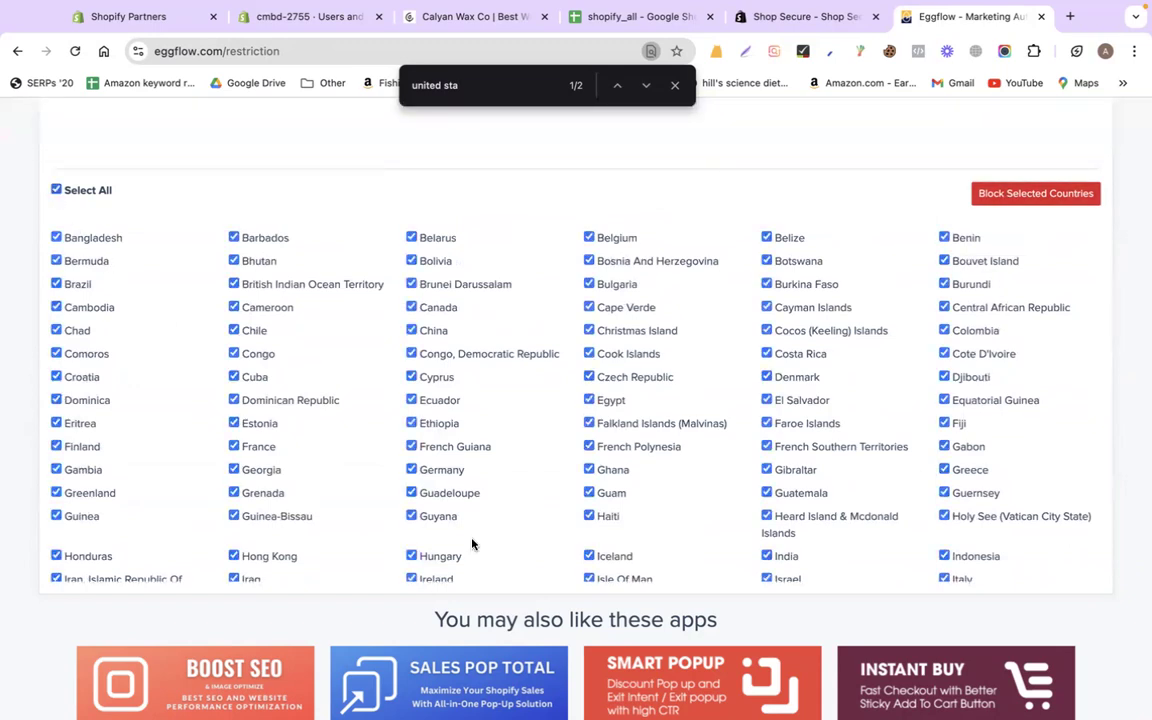
scroll(472, 543, "down", 10)
left_click(589, 521)
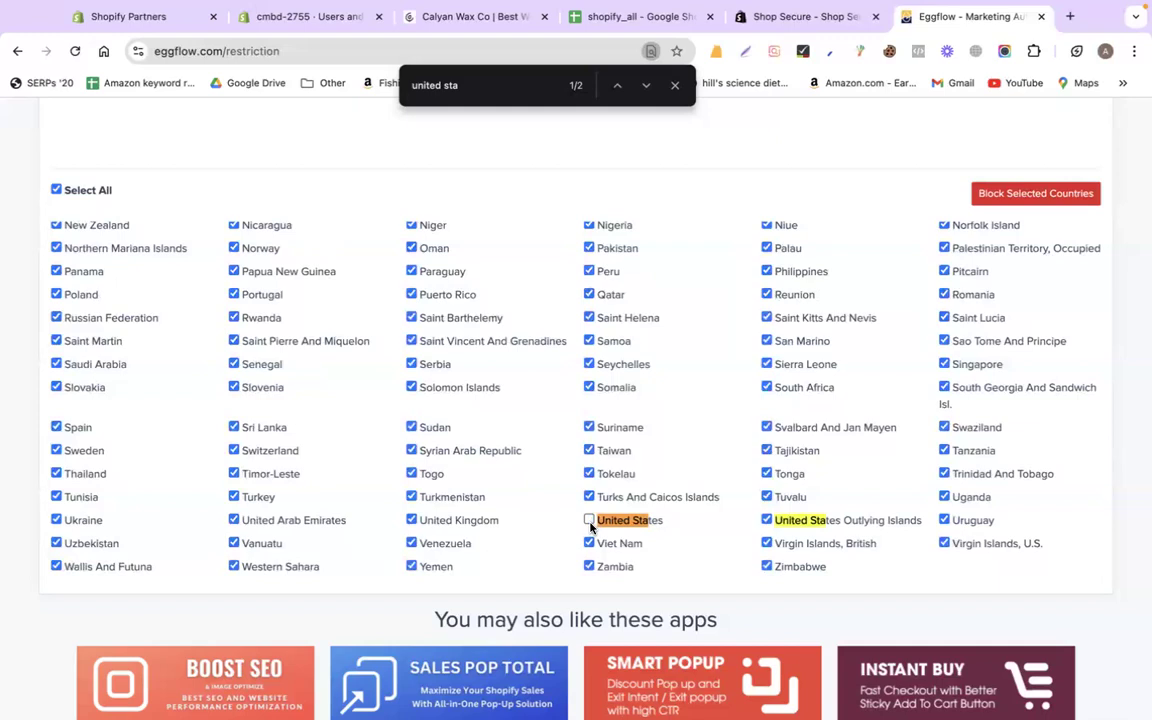
scroll(502, 433, "up", 10)
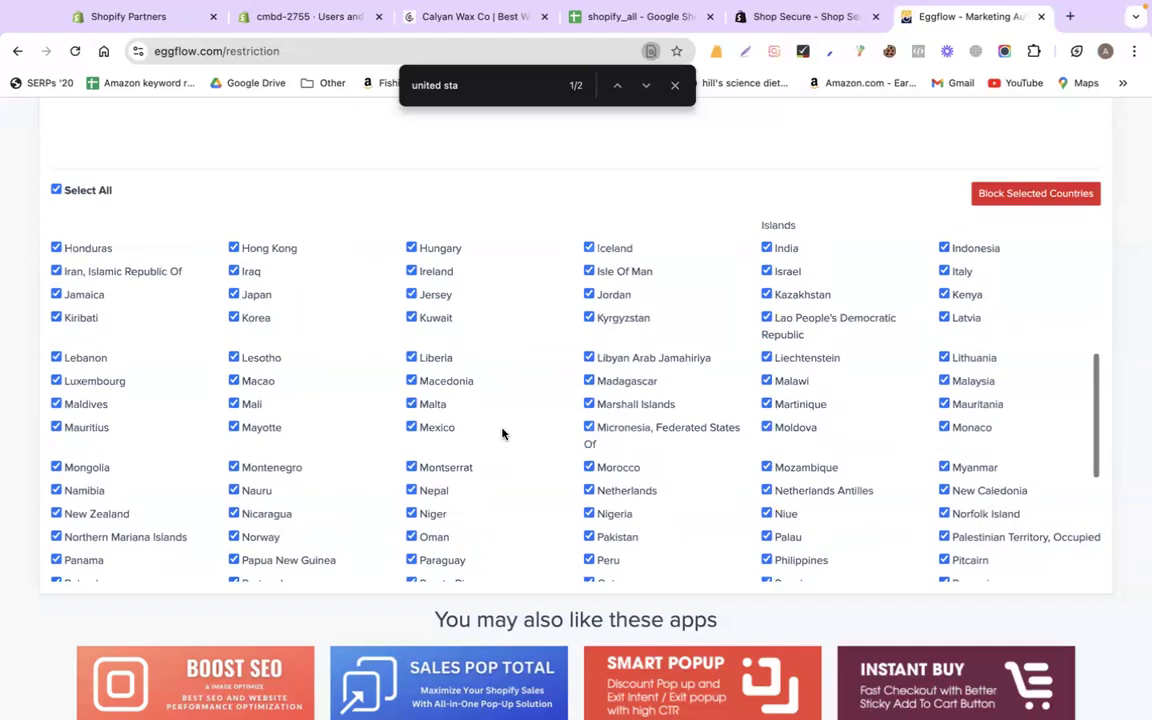
scroll(502, 433, "up", 3)
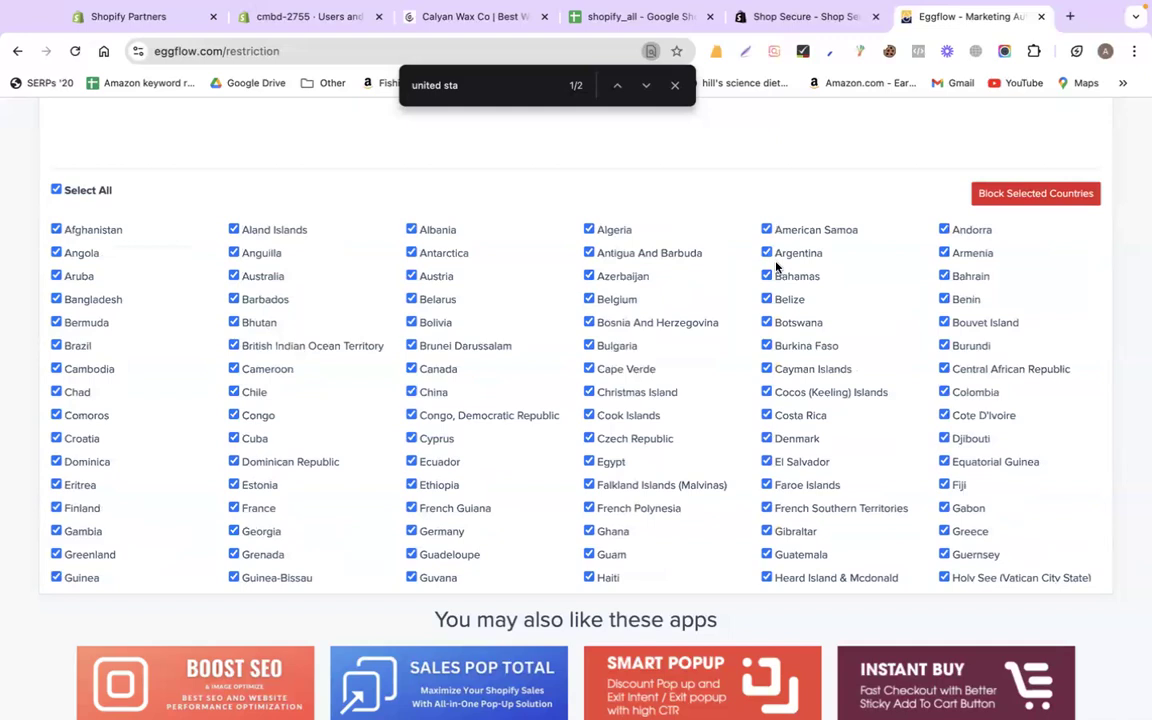
left_click(56, 299)
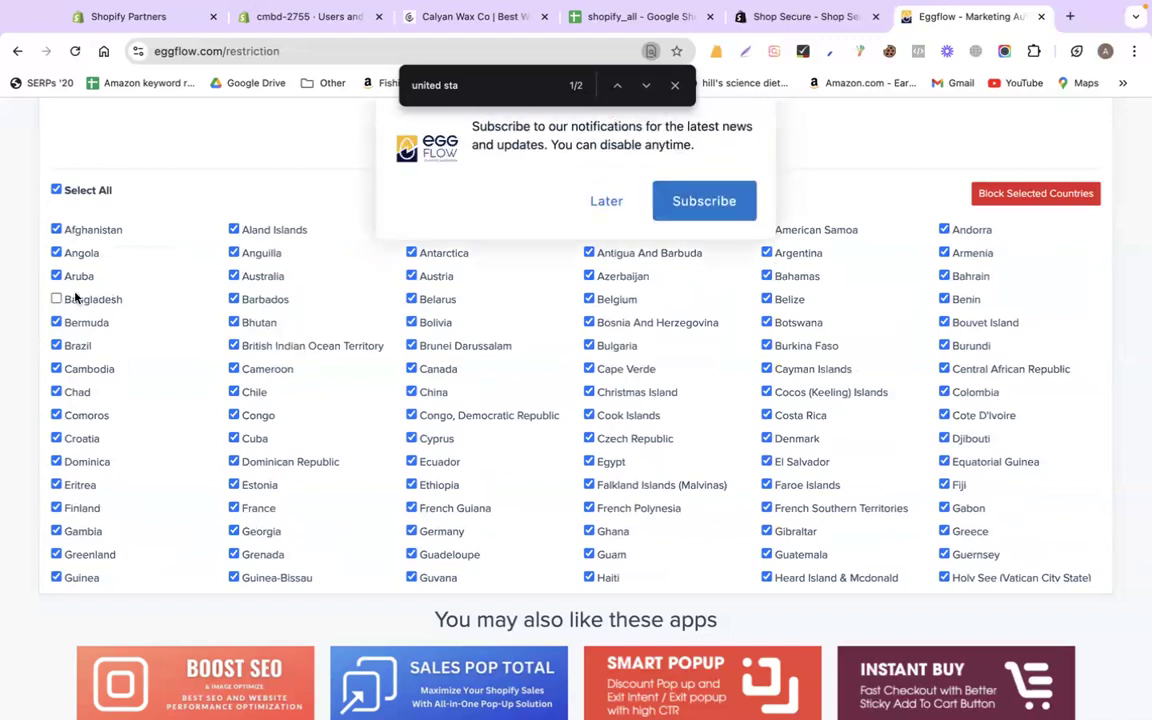
left_click(591, 213)
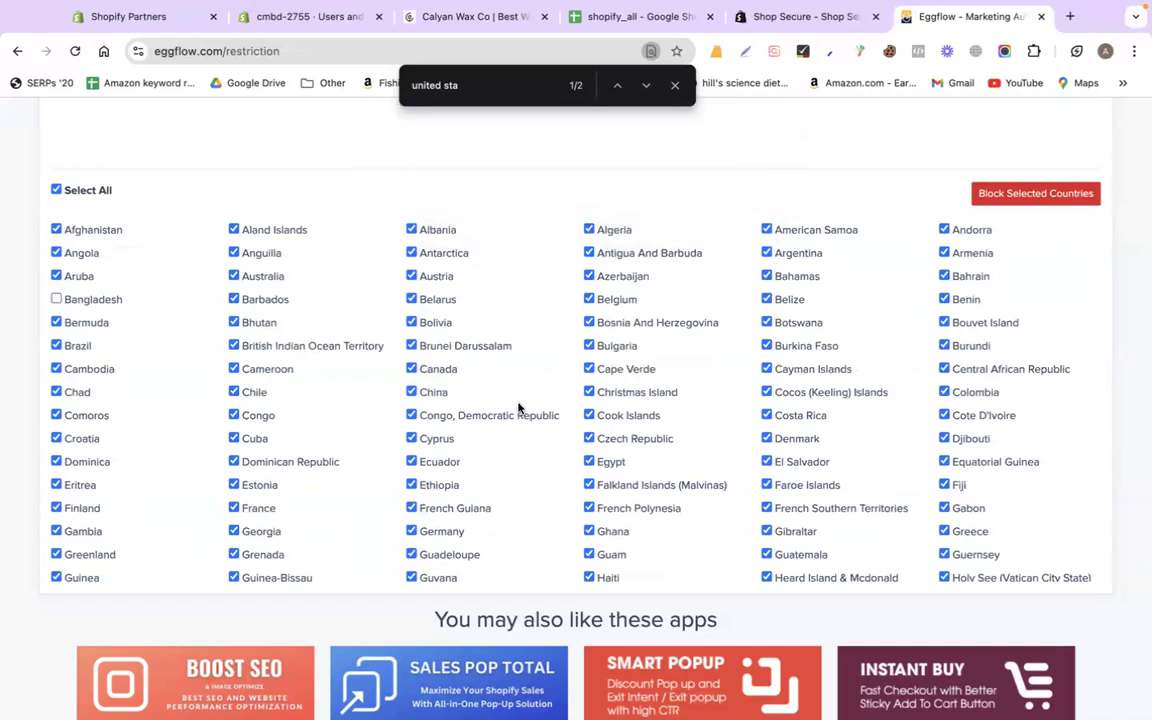
left_click(996, 199)
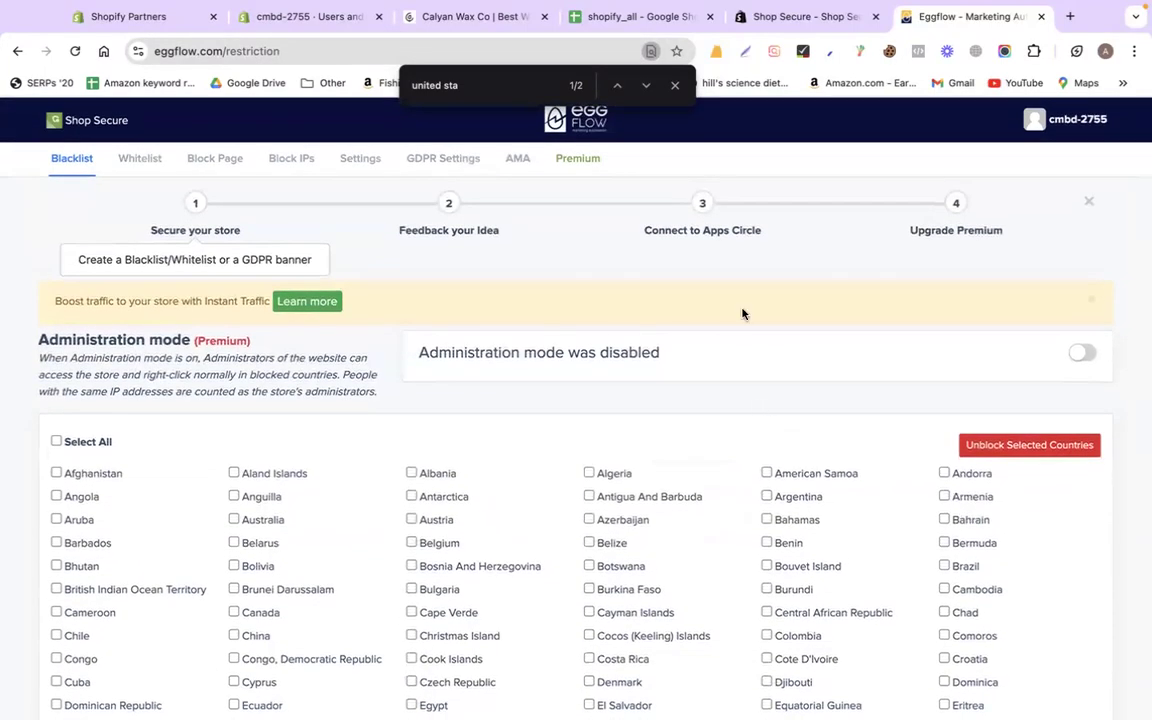
left_click(675, 86)
Select the remaining Bangladesh and United States on the Whitelist tab and add them to the whitelist
left_click(117, 159)
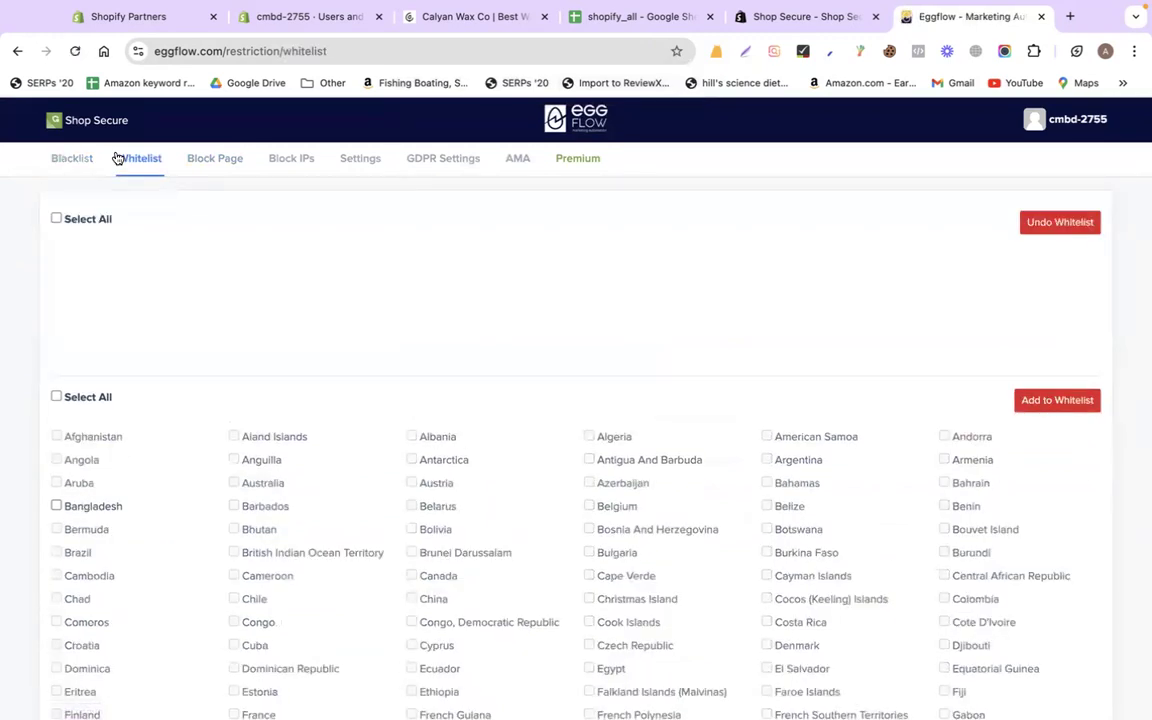
left_click(56, 399)
scroll(70, 405, "down", 2)
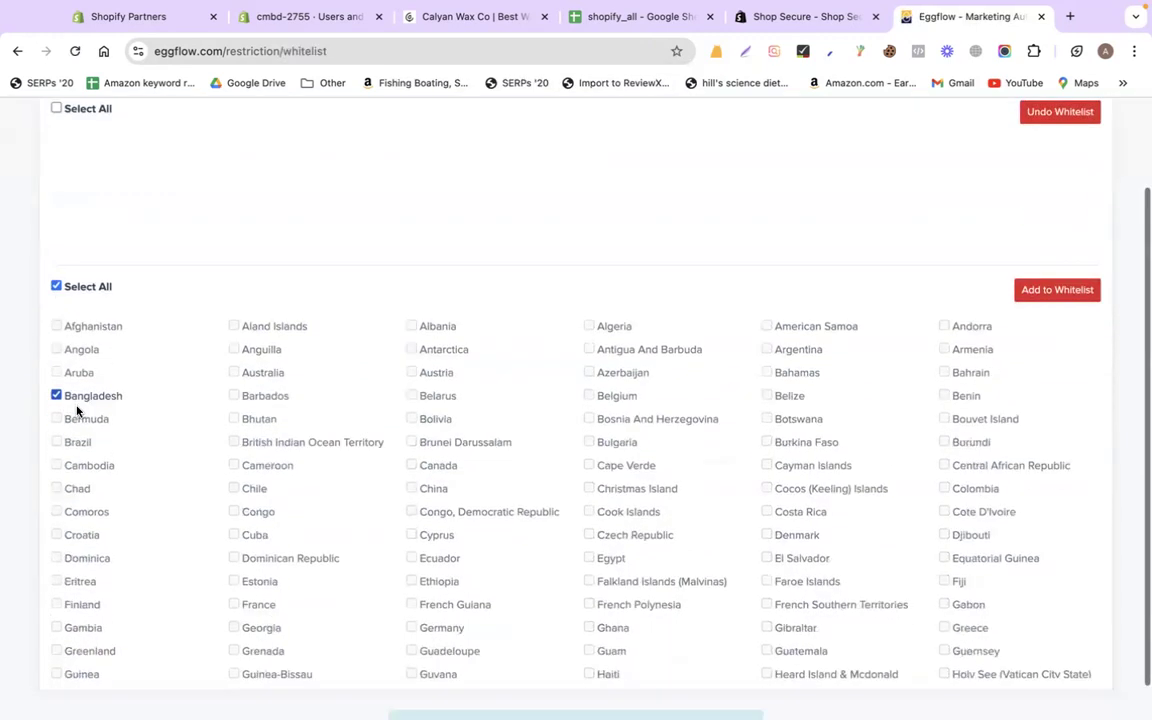
scroll(552, 578, "down", 4)
scroll(552, 578, "down", 10)
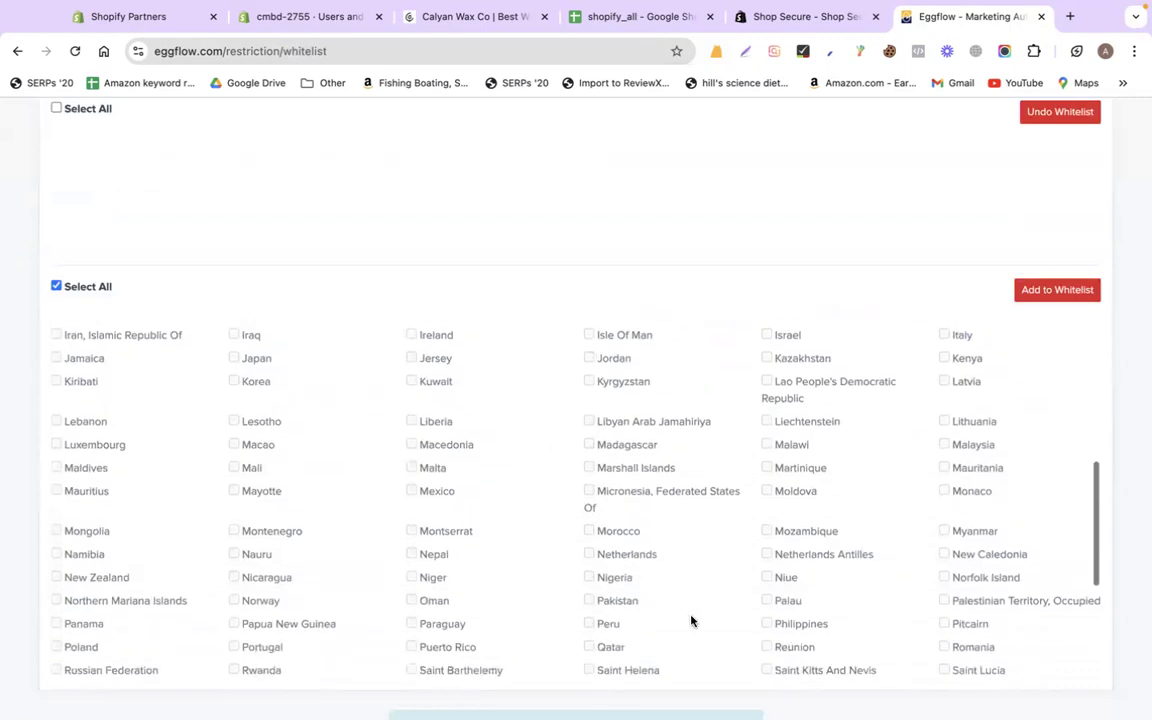
left_click(1041, 296)
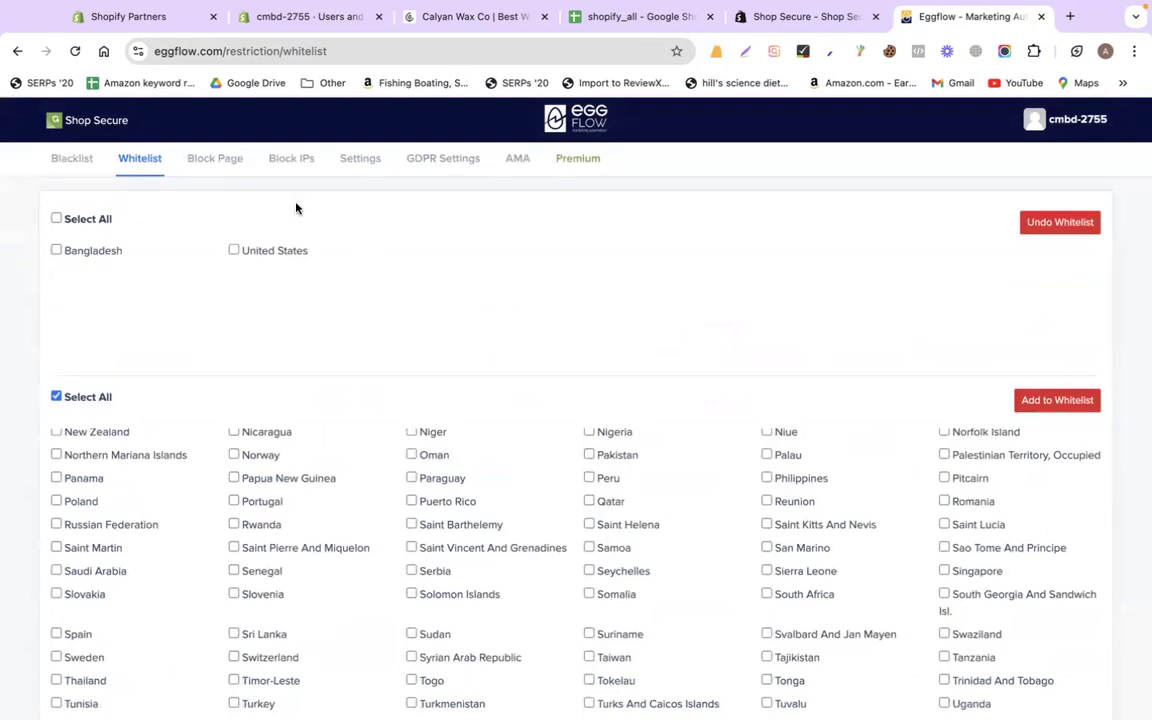
left_click(221, 164)
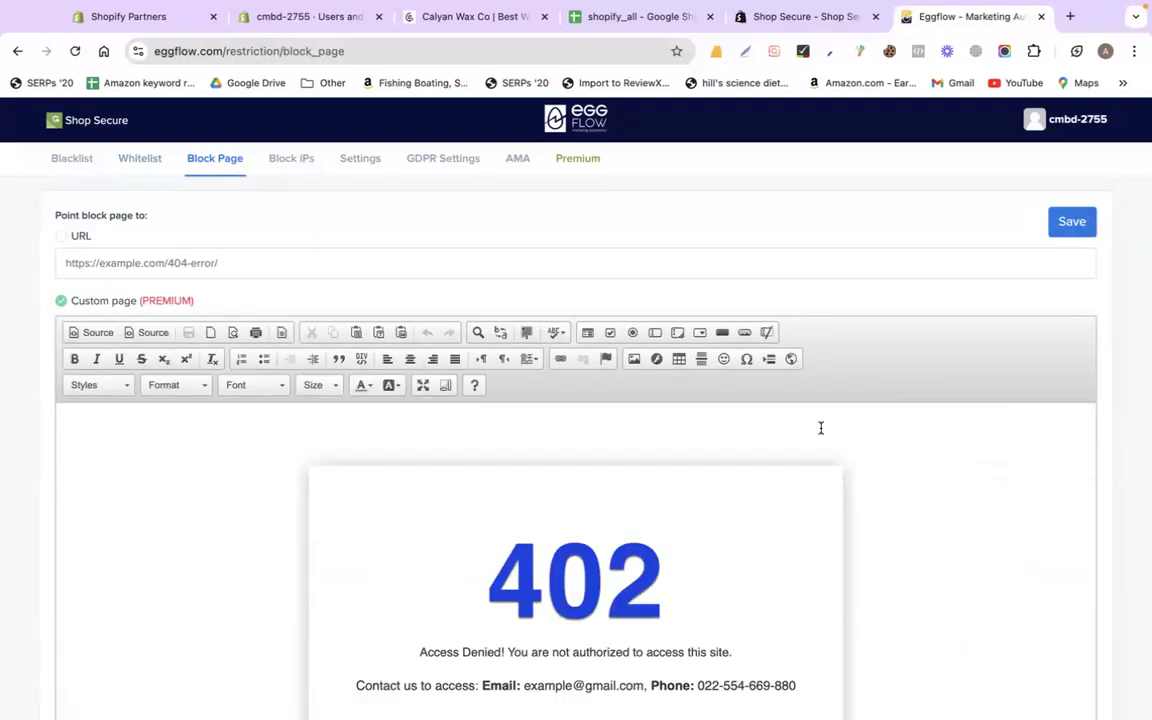
Remove the contact line from the 402 Access Denied message and save the block page
scroll(820, 428, "down", 4)
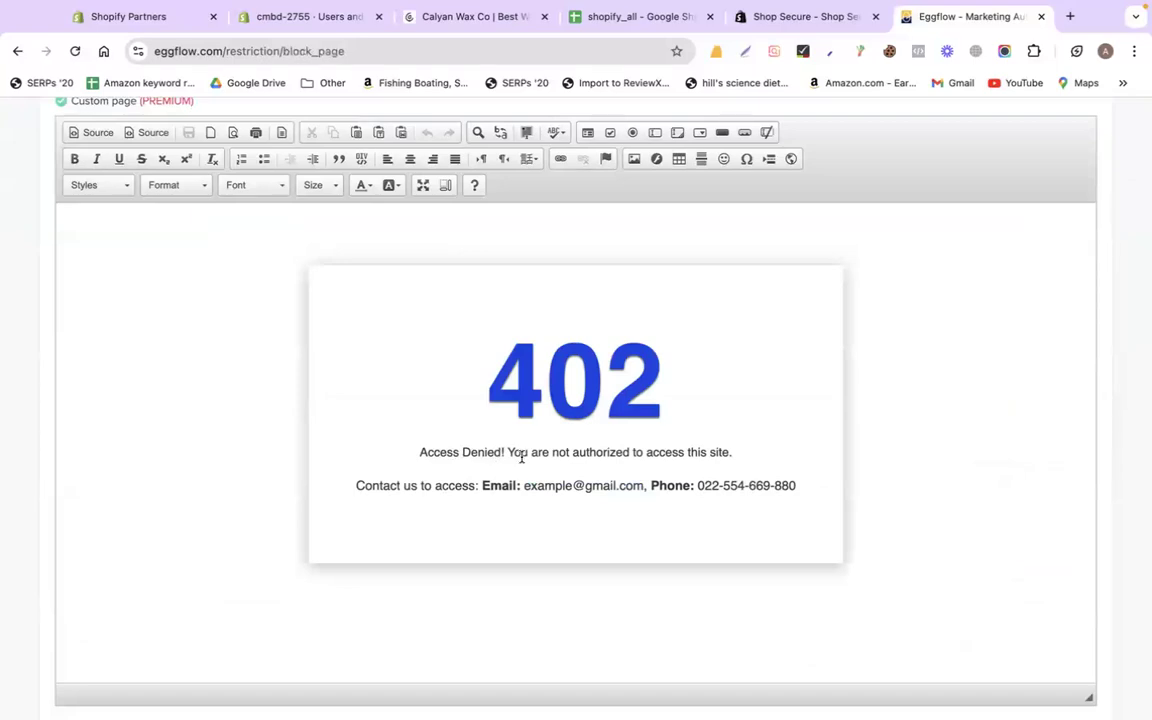
left_click(799, 488)
key("shift+Home")
key("BackSpace")
key("BackSpace")
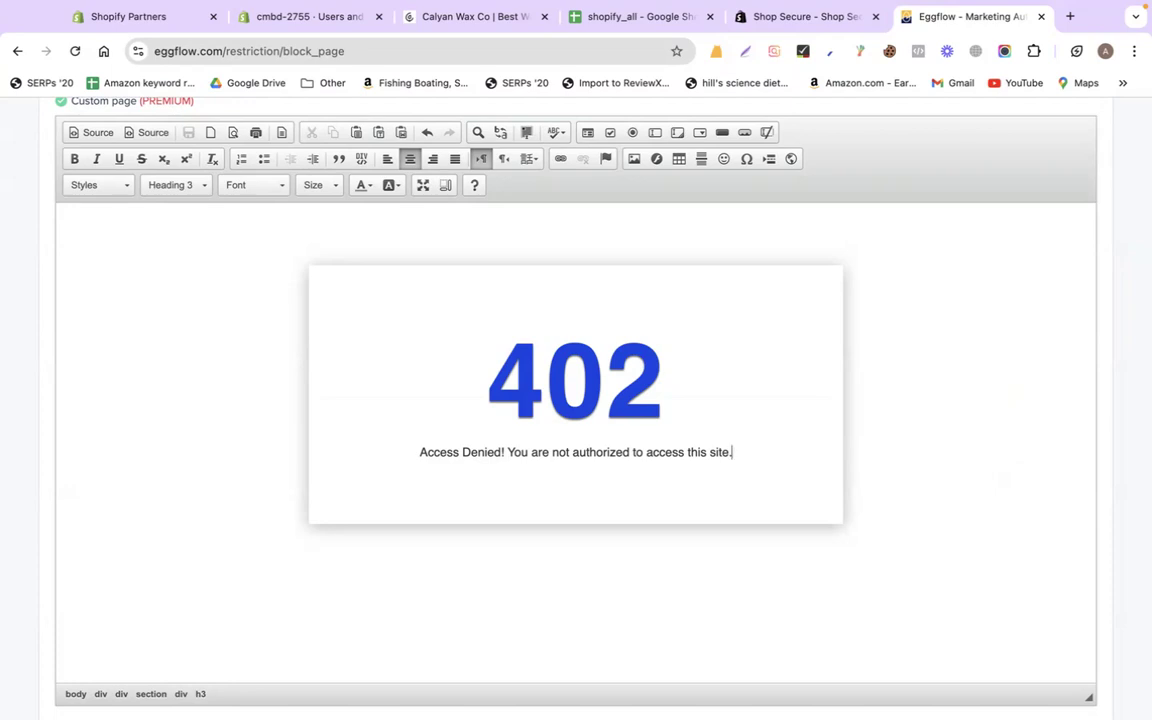
scroll(797, 489, "up", 5)
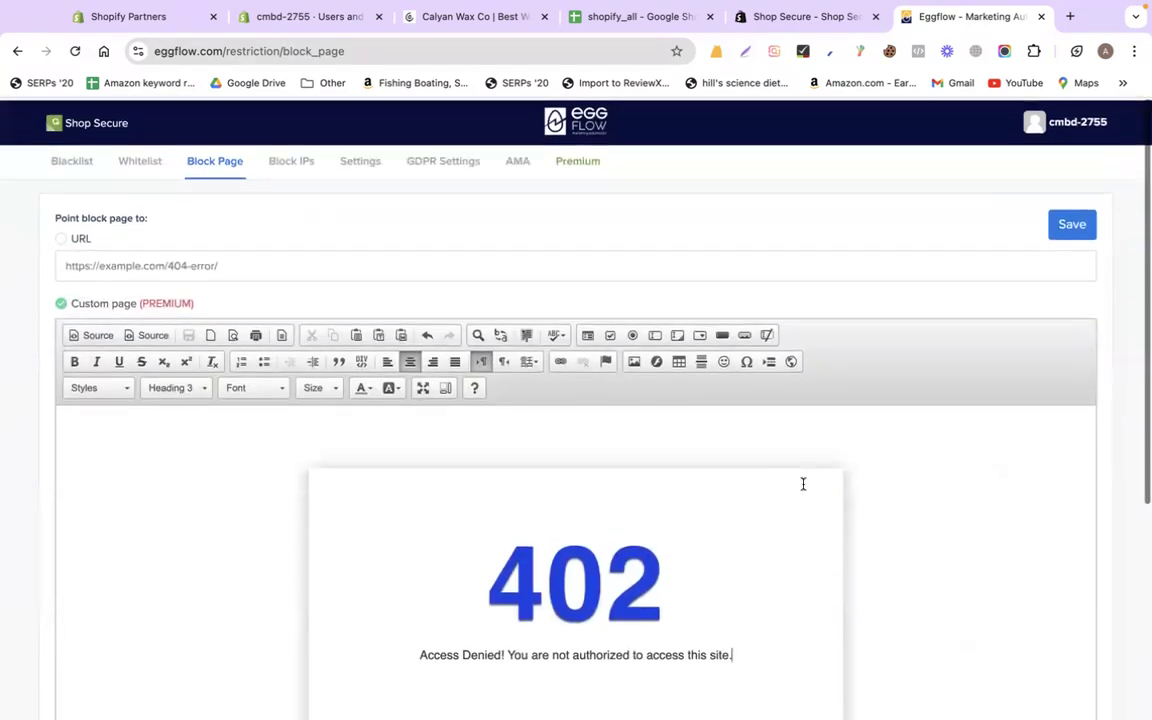
left_click(1076, 221)
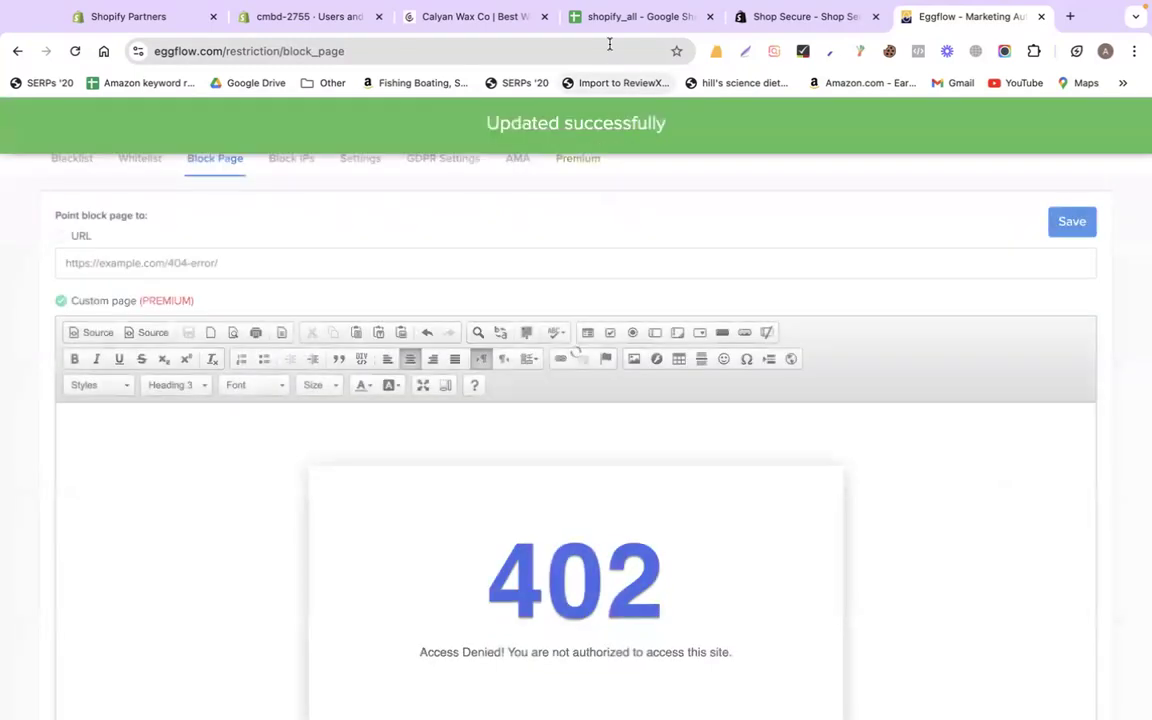
Scroll the shopify_all notes down to the 'disable right click' instructions
left_click(603, 16)
scroll(551, 404, "down", 5)
scroll(551, 404, "down", 20)
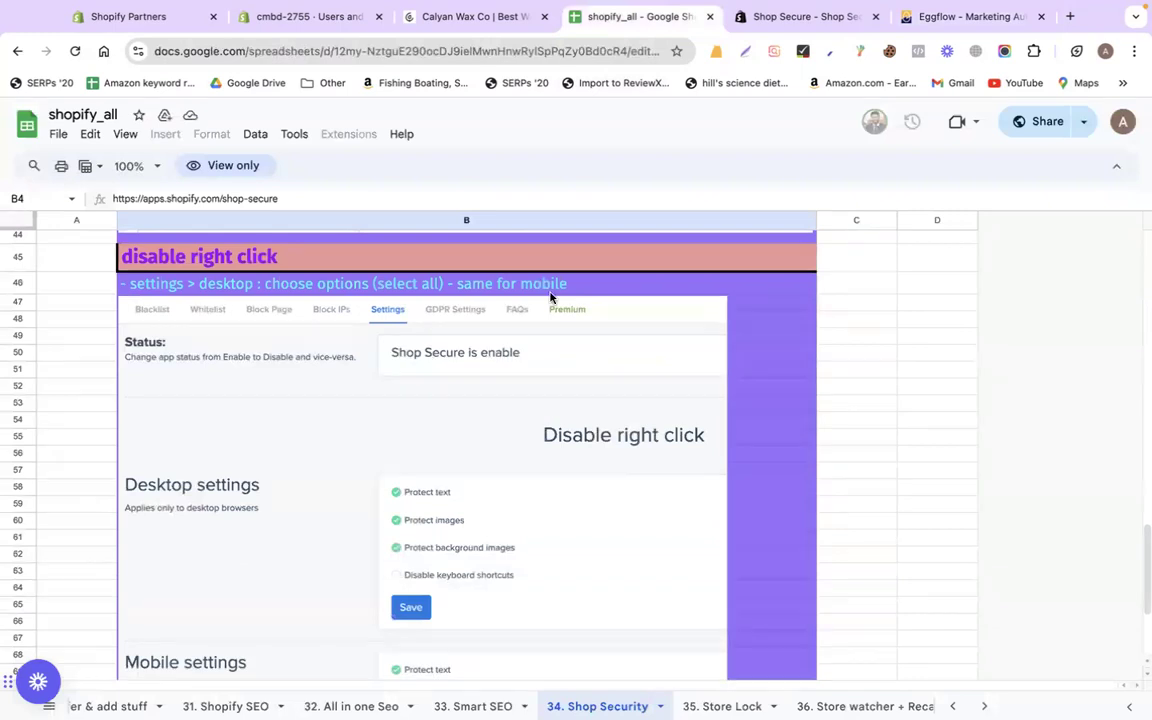
Show Shop Secure's Settings page with the Disable right click options, then move to the other desktop
left_click(938, 17)
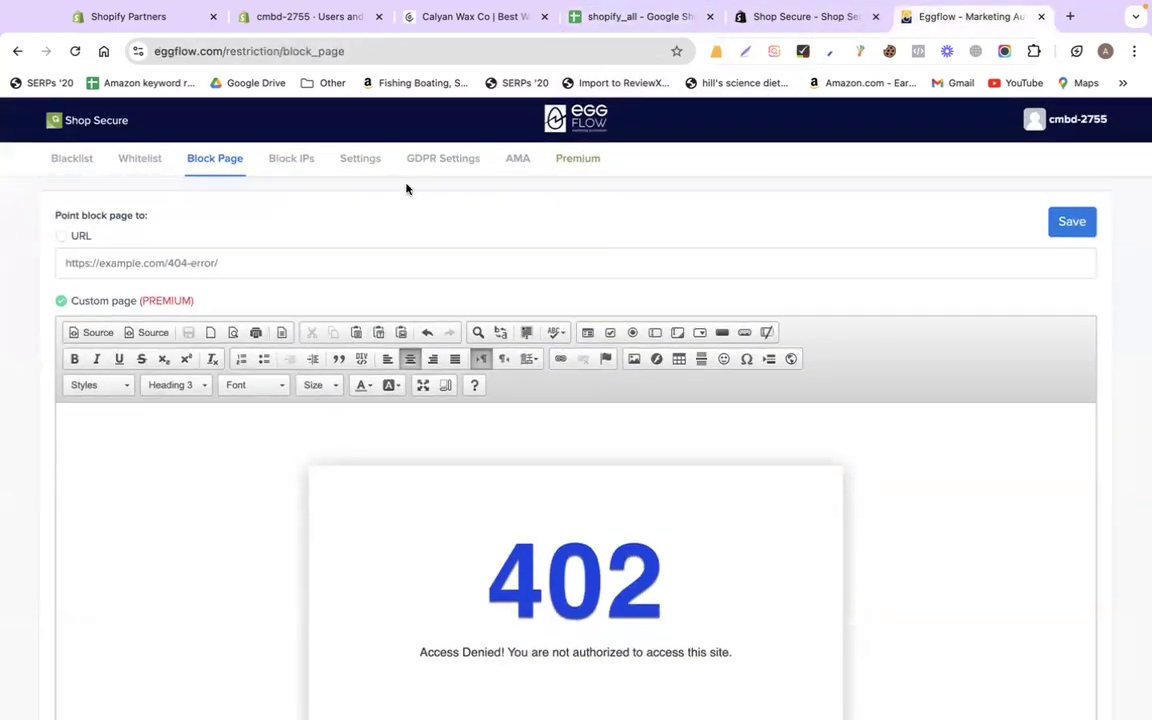
left_click(370, 163)
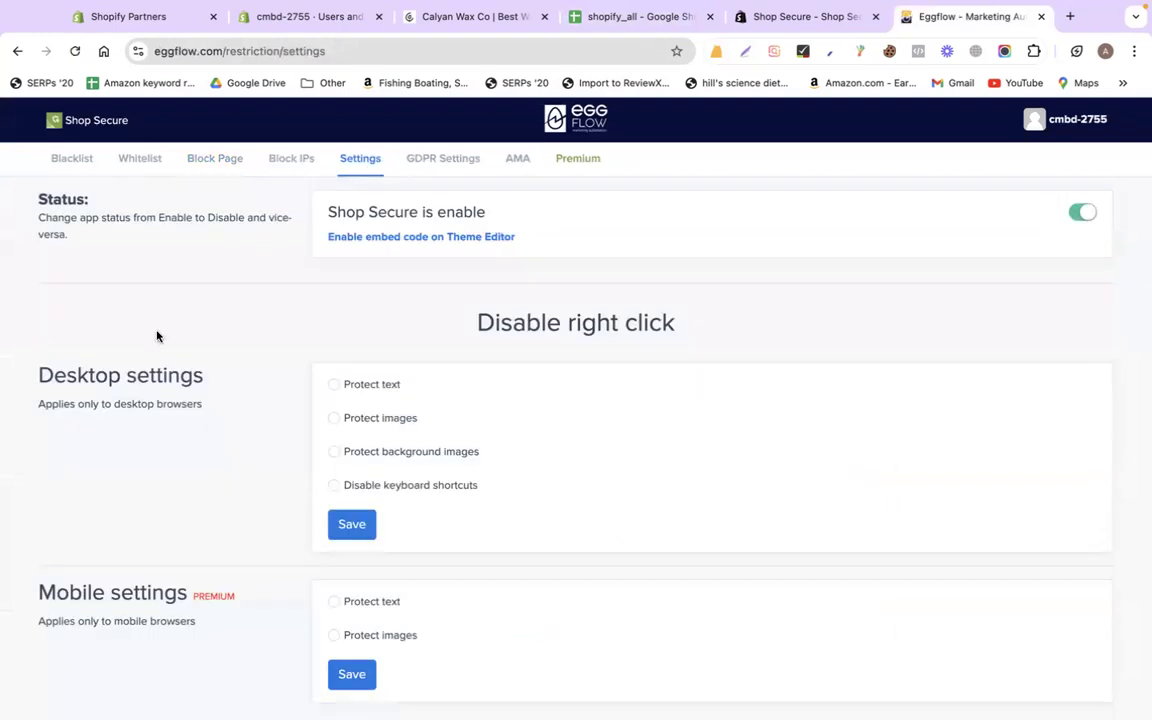
key("ctrl+Left")
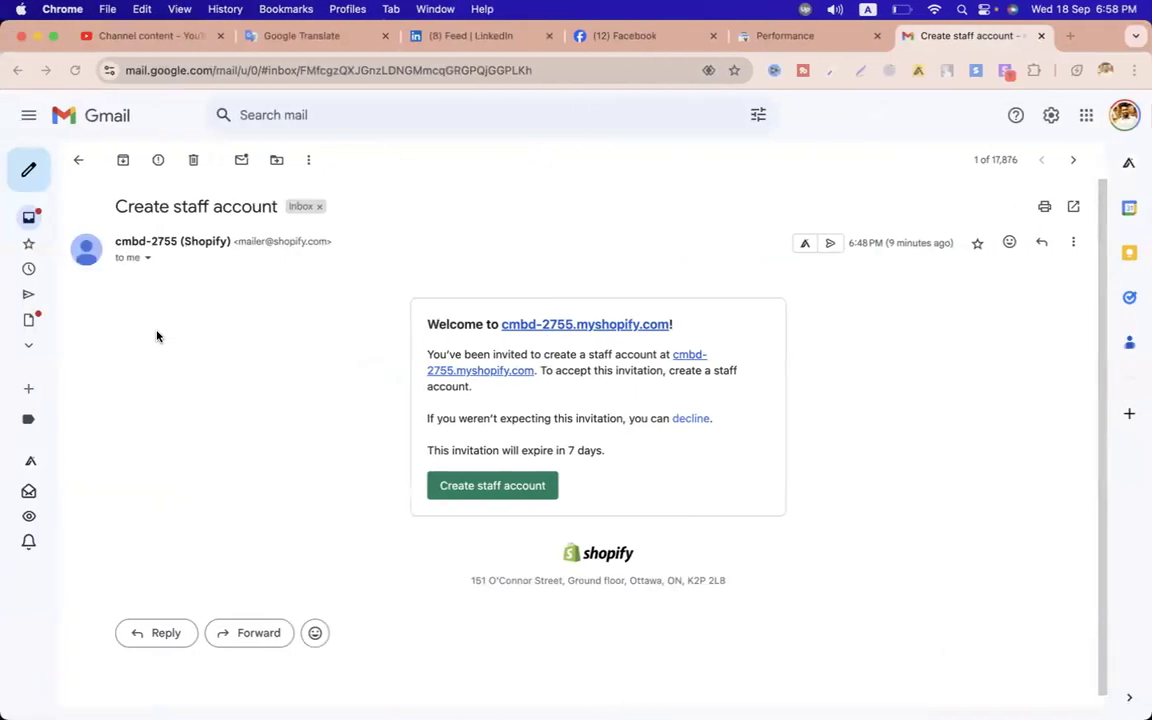
Load codemanbd.com in the Search Console tab's address bar
left_click(778, 50)
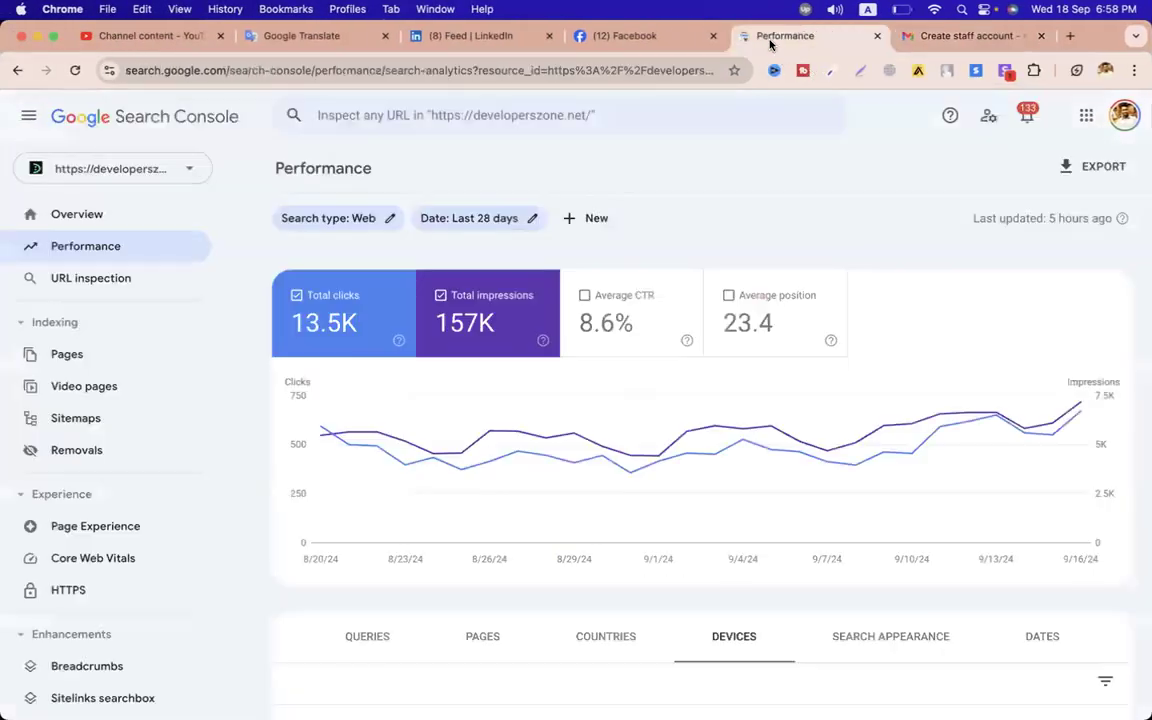
left_click(427, 68)
type("co")
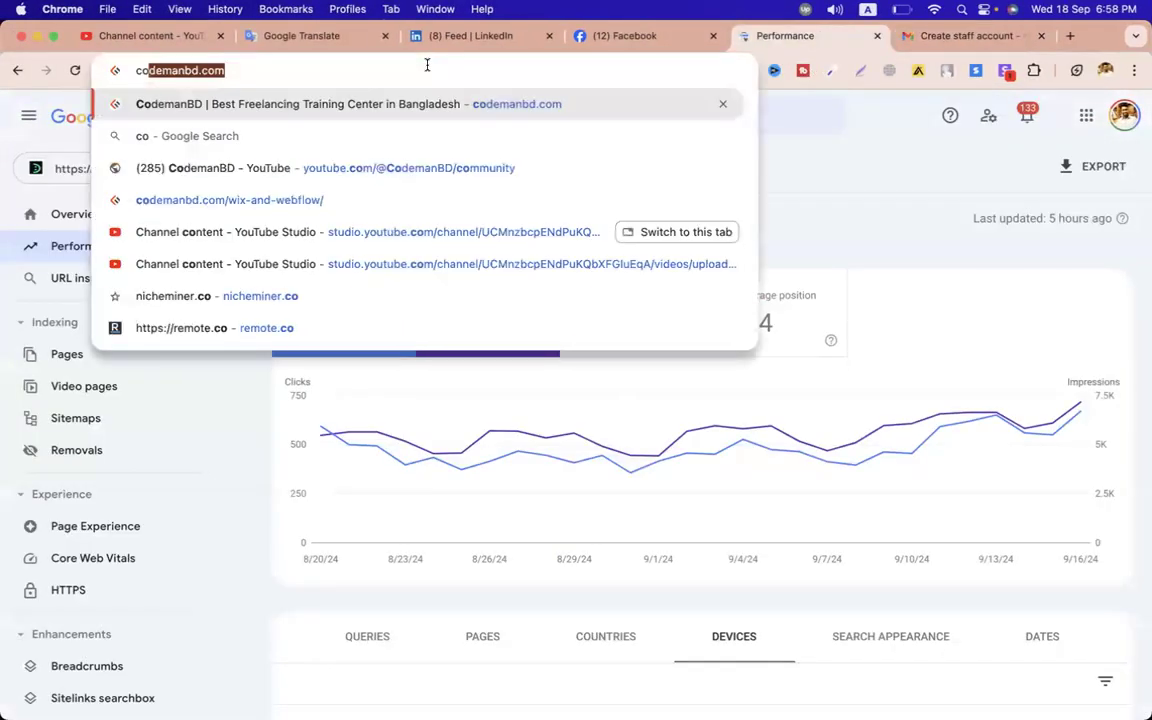
key("Return")
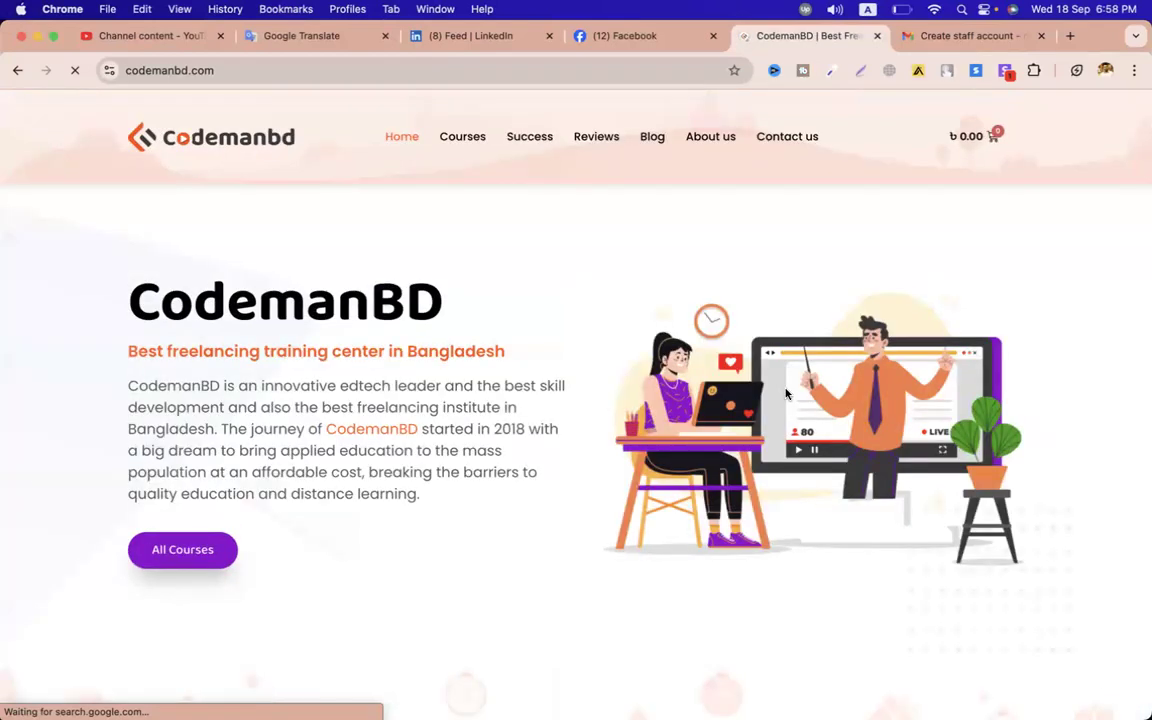
Show that codemanbd.com's intro paragraph is selectable and its illustration can be right-clicked
right_click(787, 393)
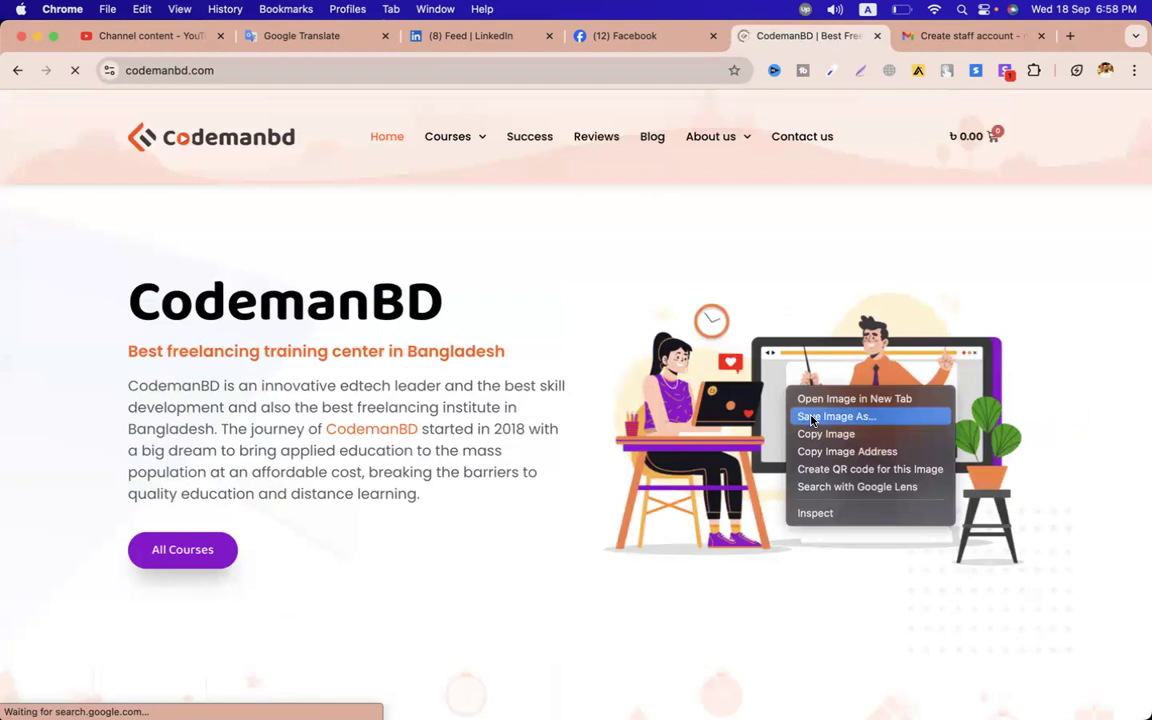
left_click(373, 478)
left_click_drag(432, 494, 123, 392)
left_click(123, 392)
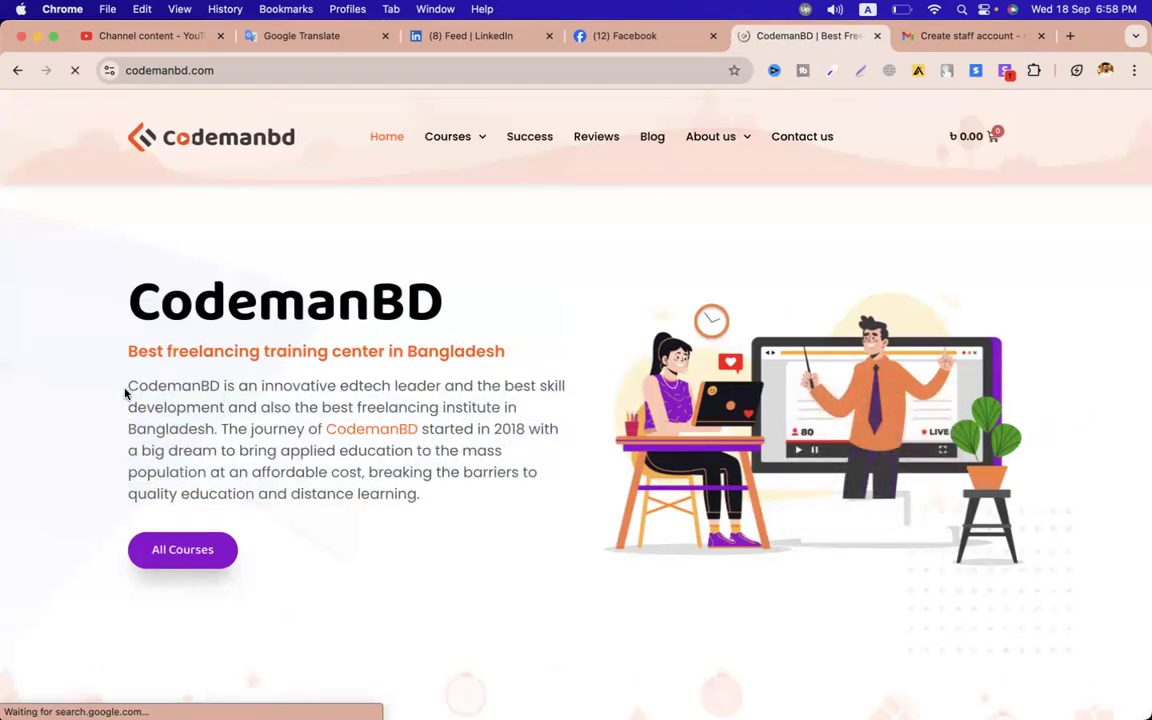
triple_click(456, 506)
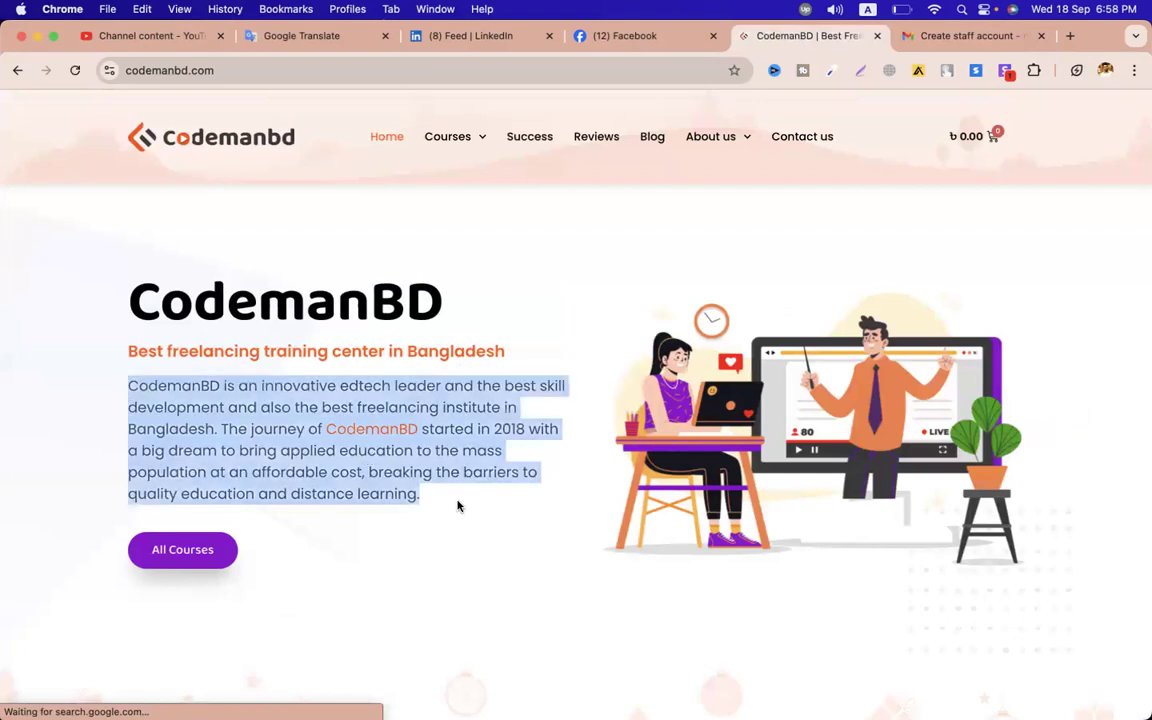
right_click(706, 412)
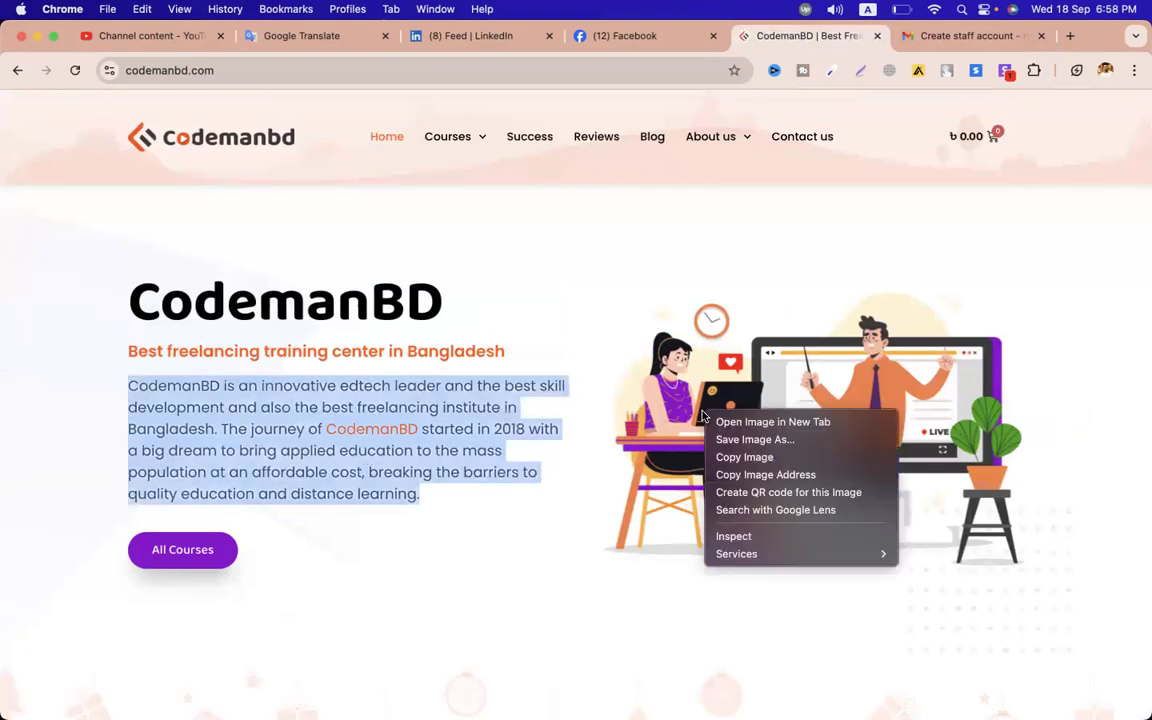
left_click(803, 404)
right_click(803, 404)
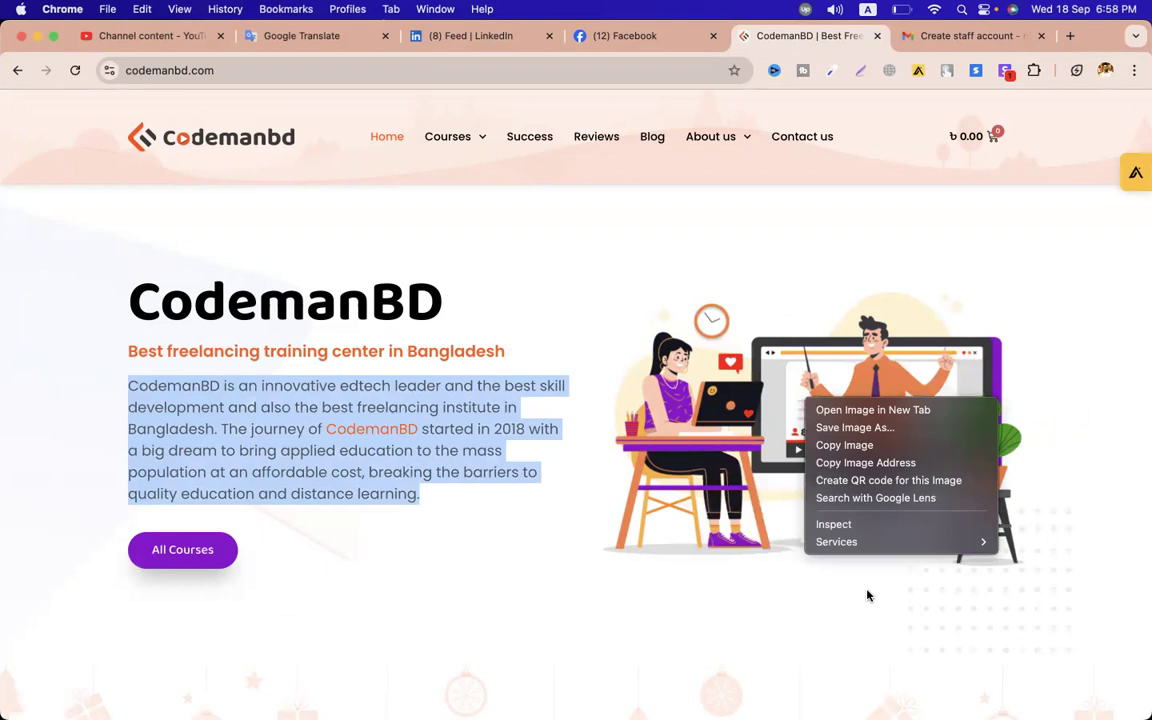
left_click(830, 526)
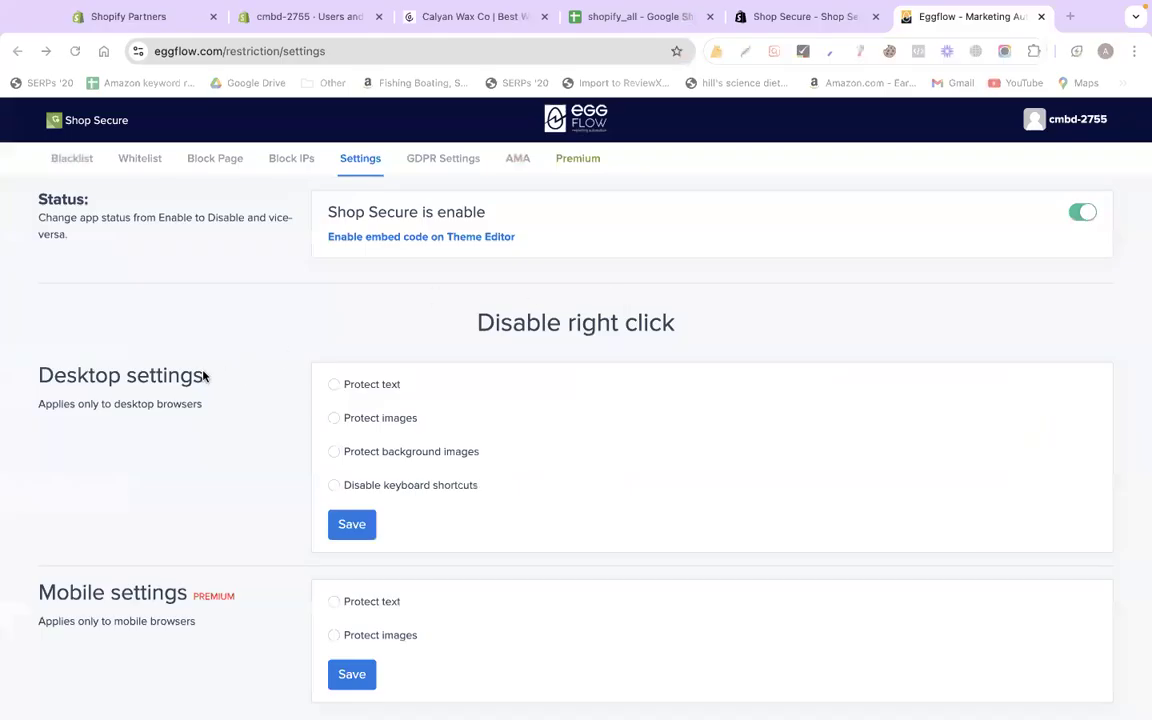
Enable desktop Protect text, images, background images and Disable keyboard shortcuts, then save
left_click_drag(36, 370, 332, 390)
left_click(332, 388)
left_click(334, 418)
left_click(334, 451)
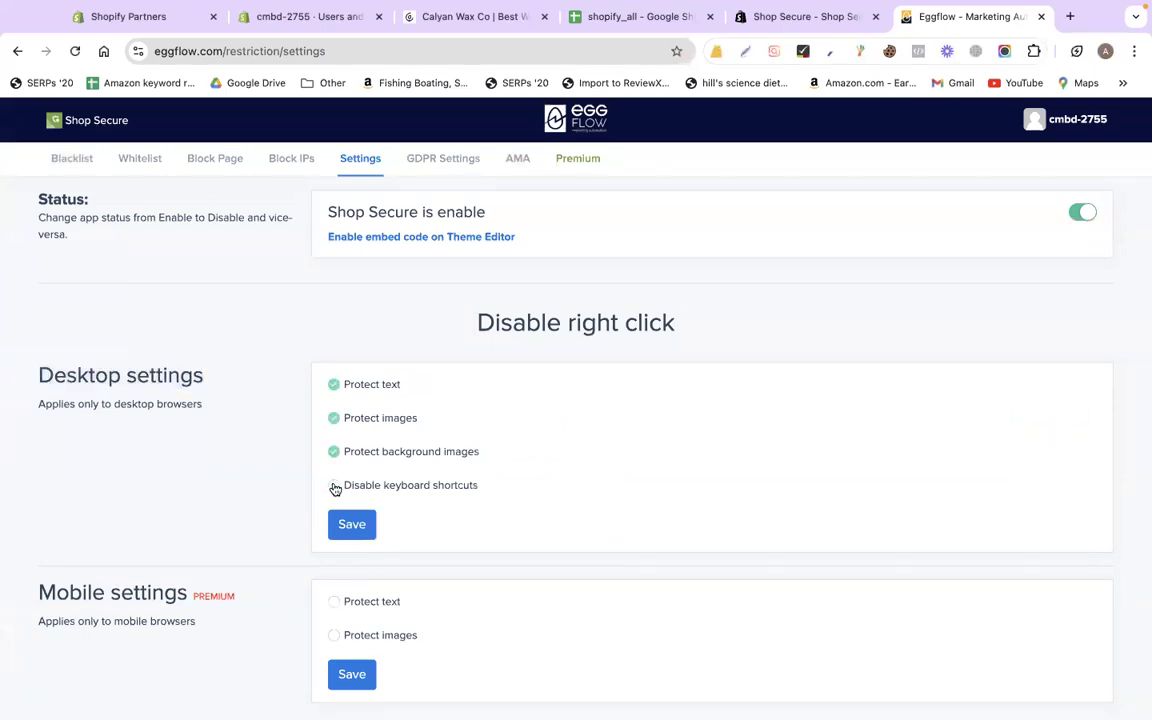
left_click(335, 486)
scroll(470, 483, "down", 1)
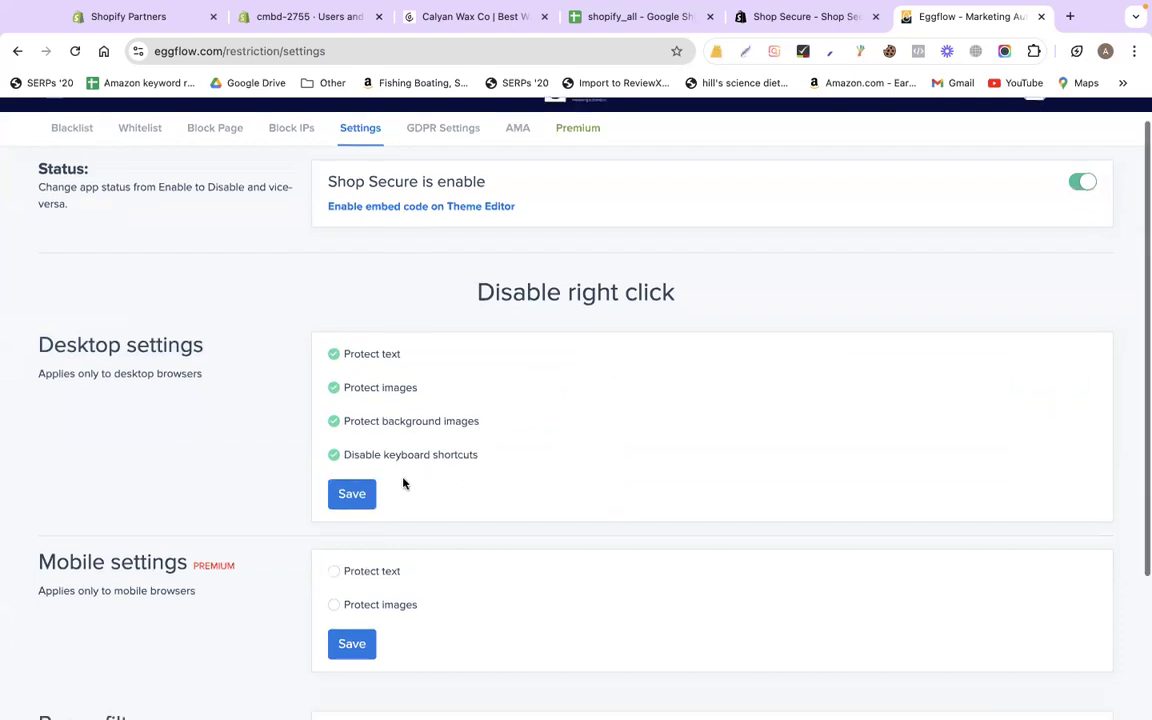
left_click(363, 489)
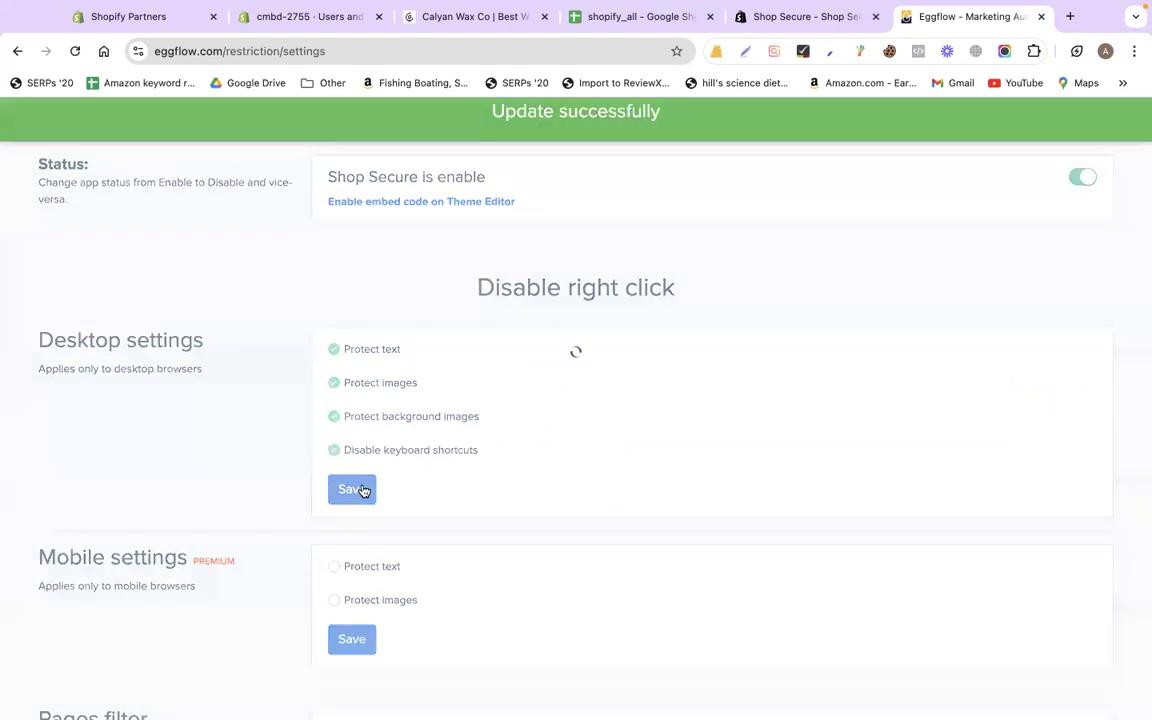
Enable mobile Protect text and Protect images and save
scroll(250, 420, "down", 3)
left_click(330, 408)
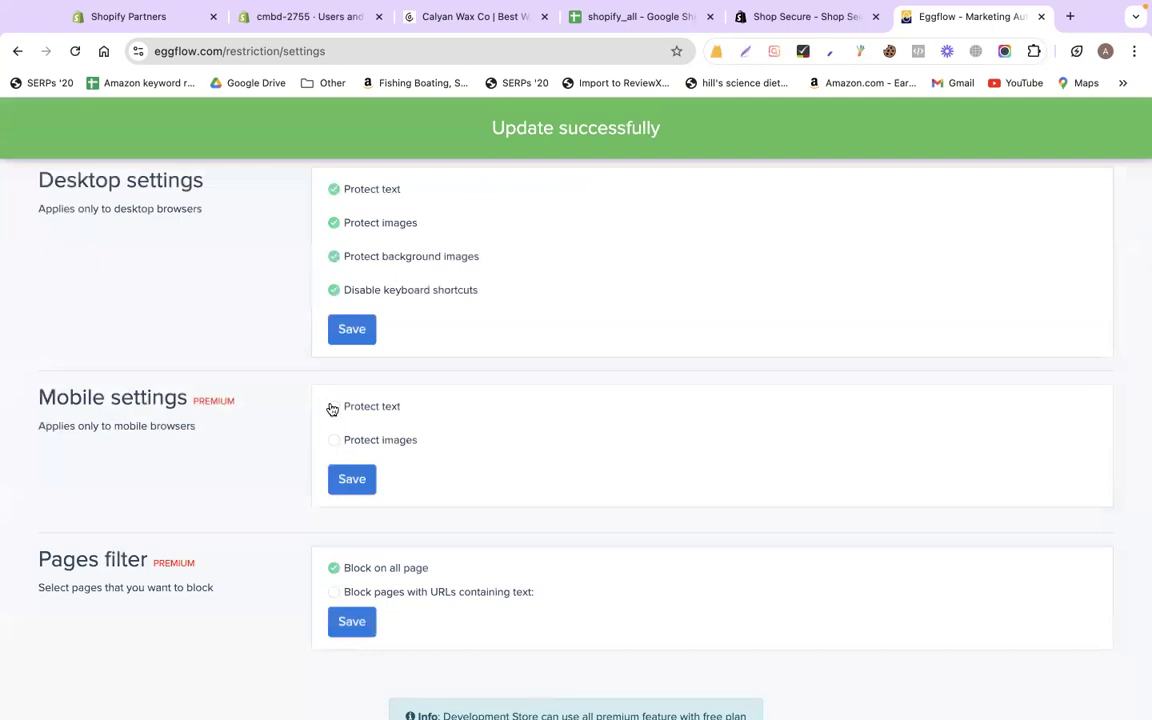
left_click(333, 441)
left_click(352, 480)
scroll(625, 126, "up", 2)
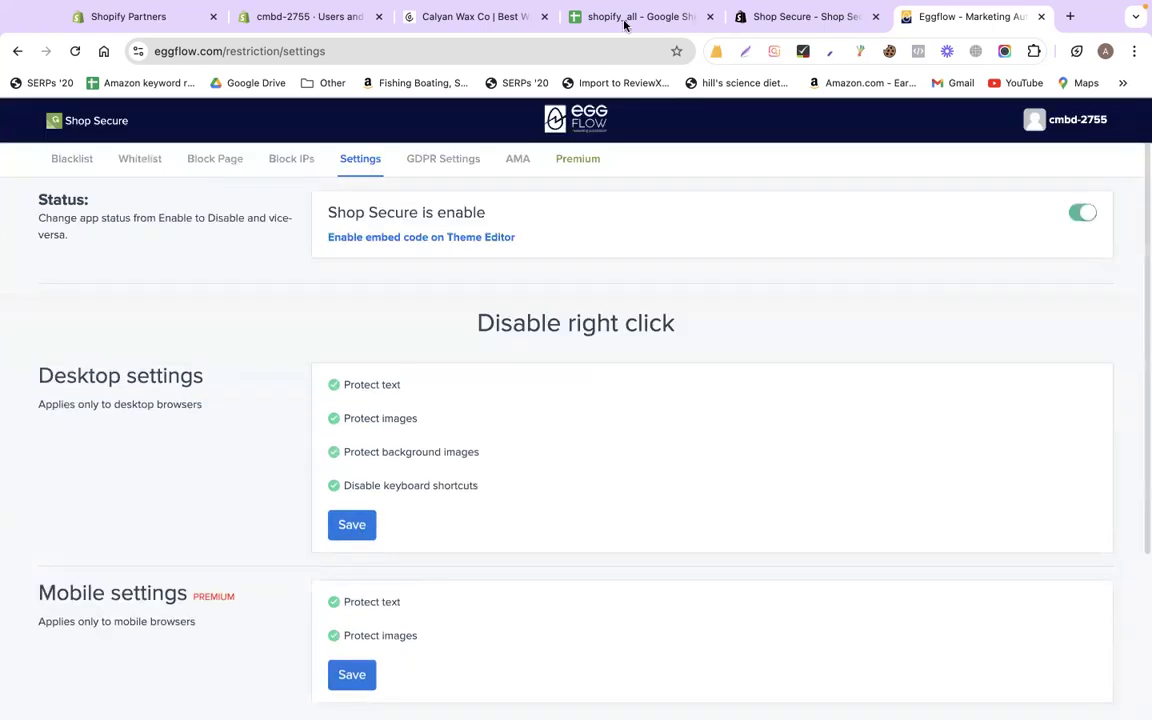
left_click(625, 20)
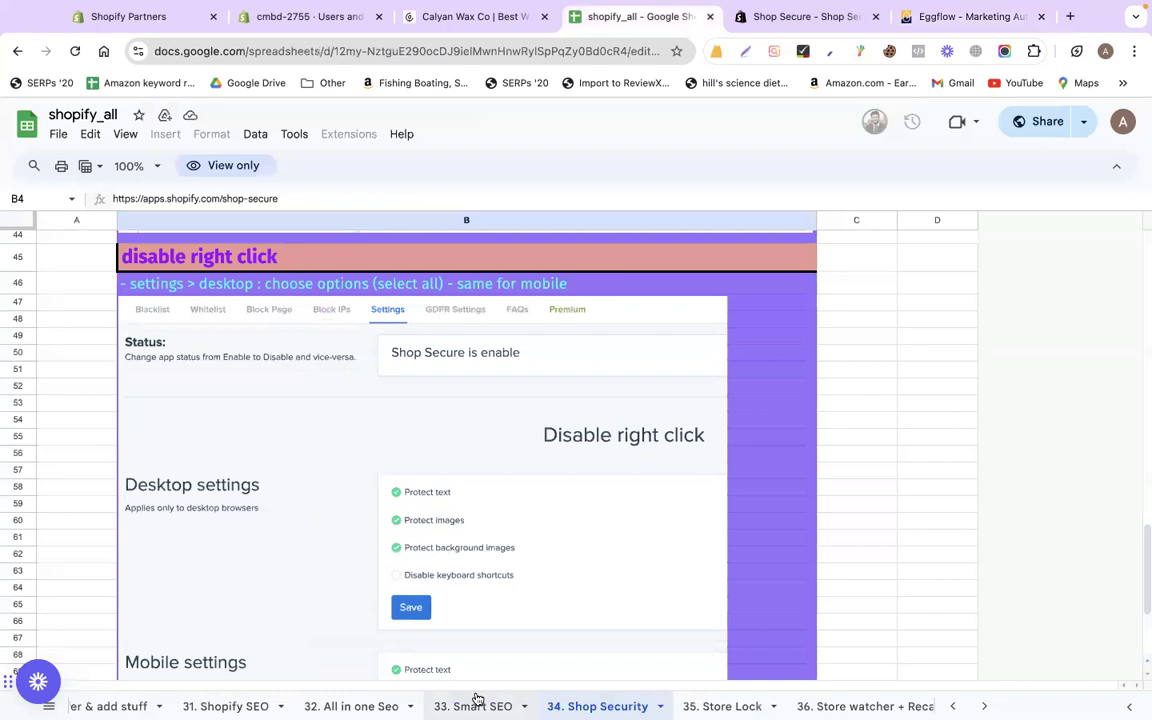
Open the '35. Store Lock' sheet with the Locksmith notes and reload the page
scroll(477, 699, "right", 3)
left_click(439, 706)
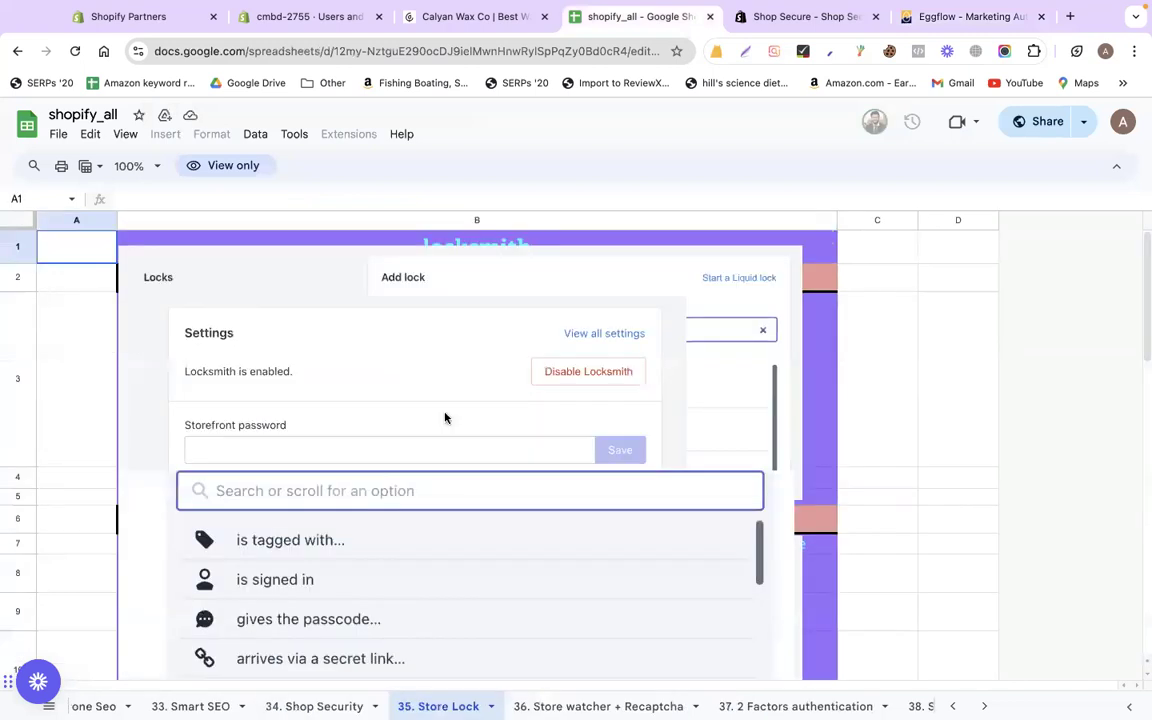
left_click(73, 53)
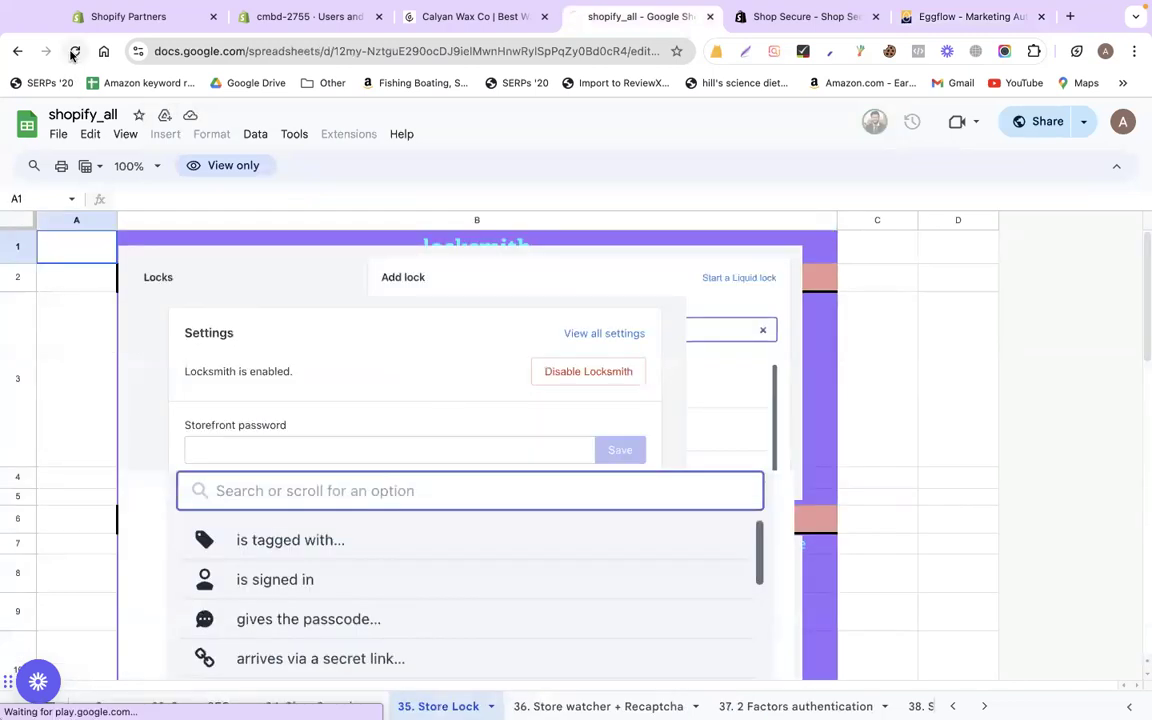
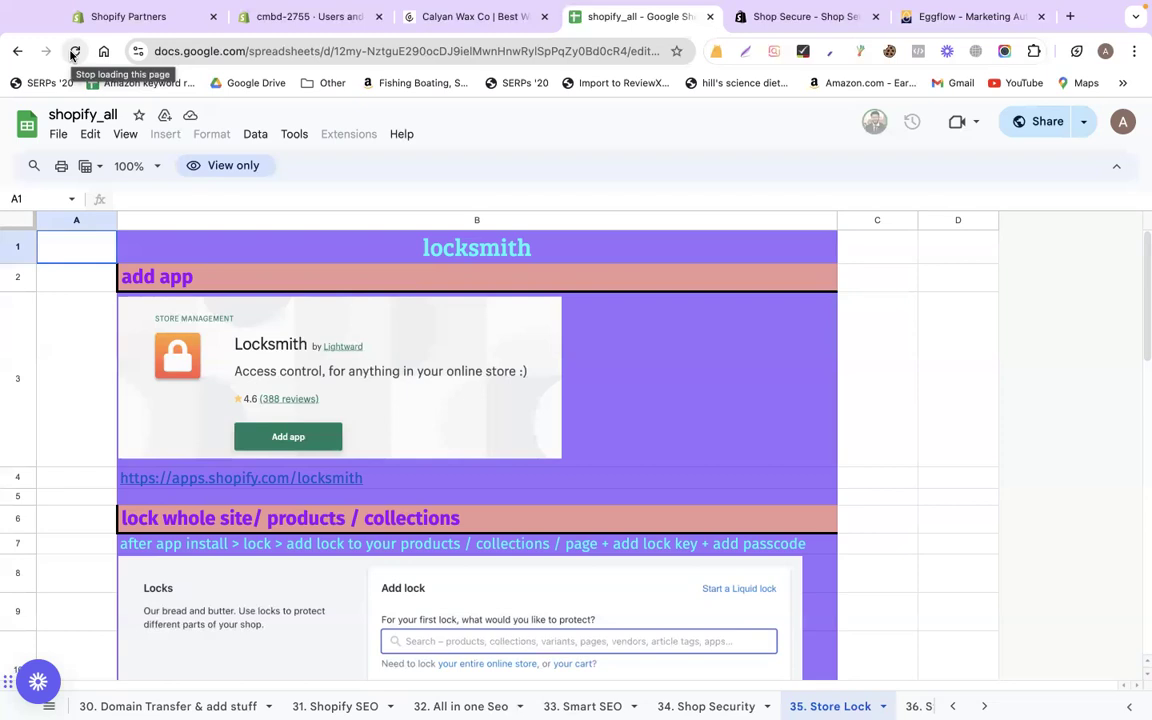
Install Locksmith on the store from the app-store link in cell B4 of the sheet
left_click(295, 489)
left_click(297, 506)
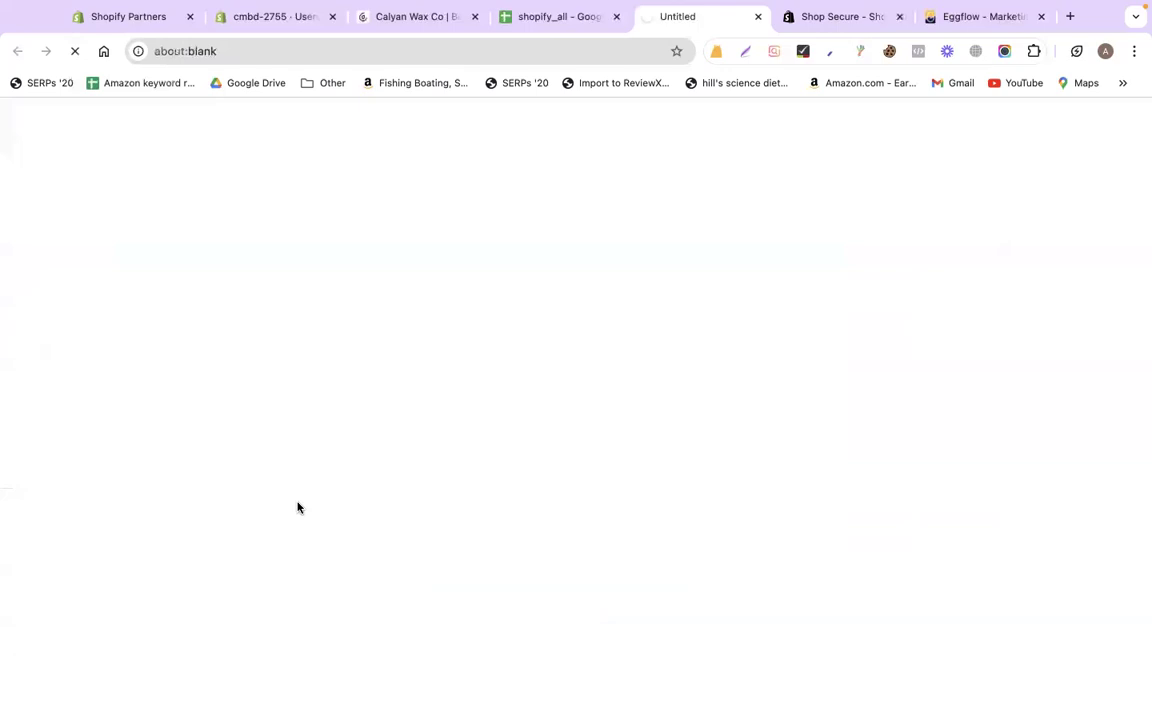
left_click(172, 497)
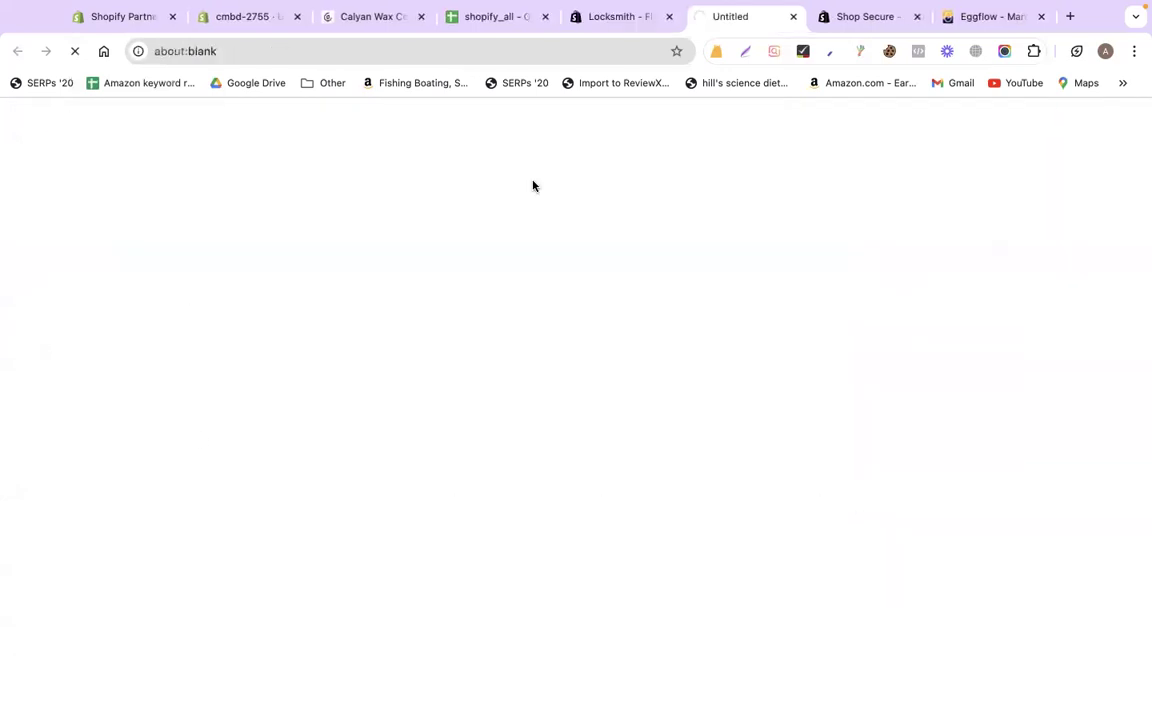
left_click(917, 16)
left_click(917, 16)
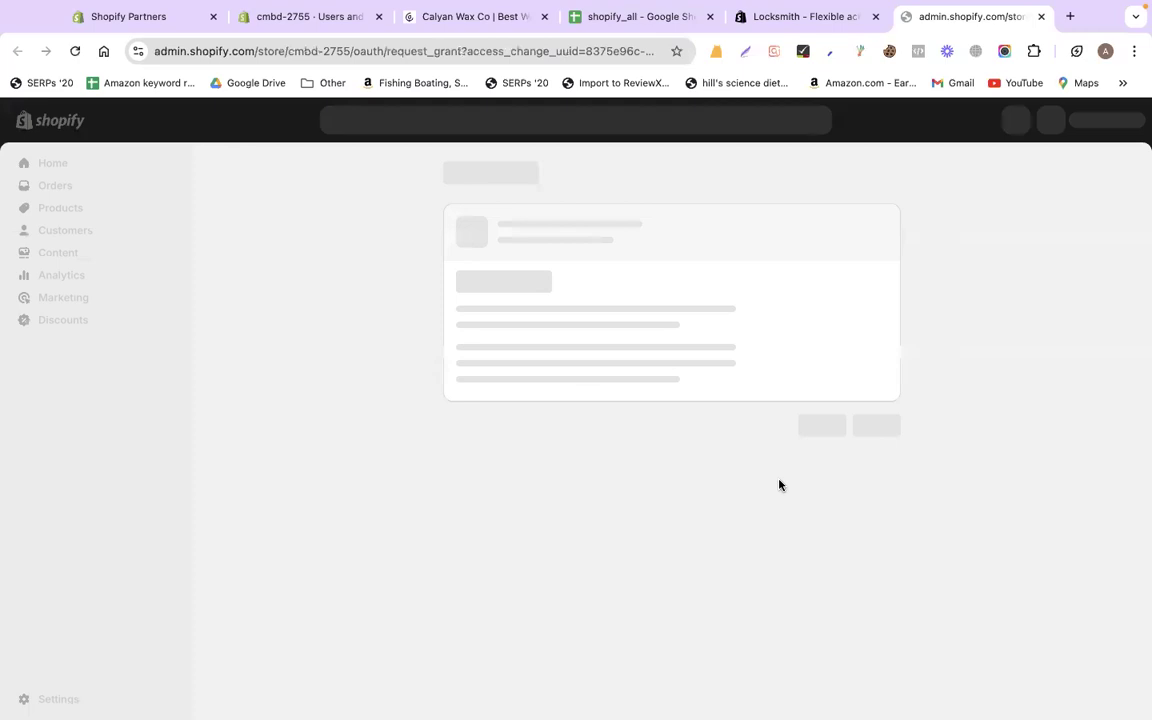
left_click(868, 474)
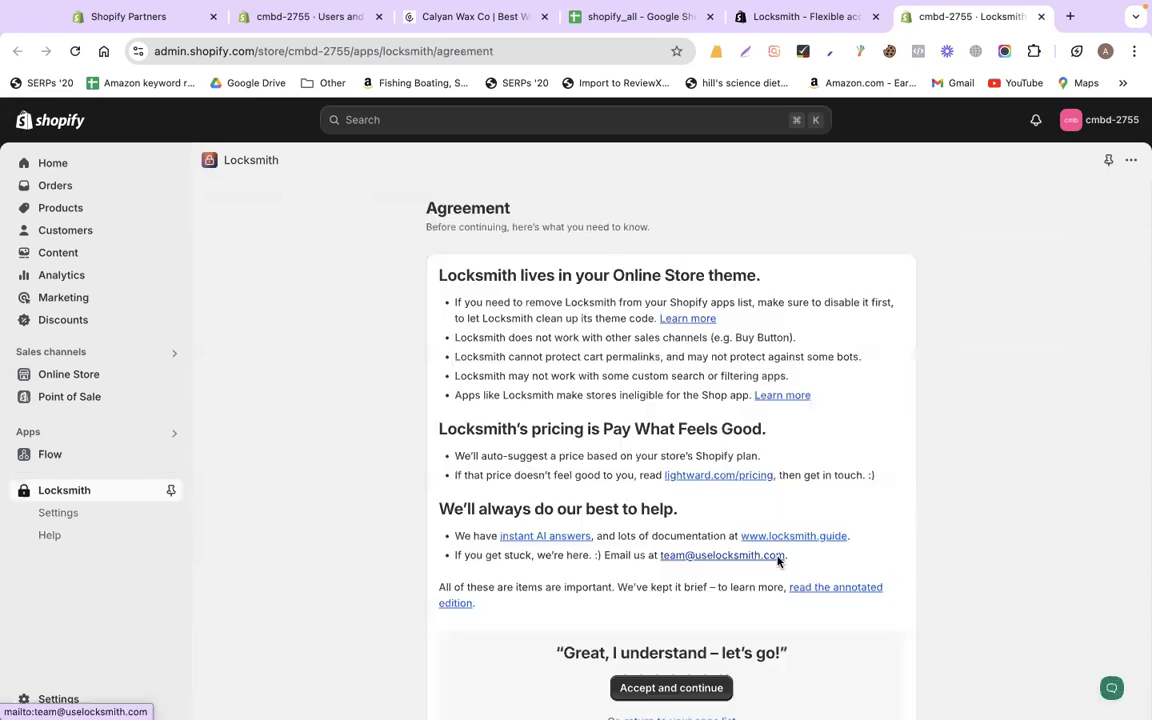
scroll(707, 481, "down", 3)
Accept Locksmith's agreement and create a Product lock on Cedar + Tobacco Wax Melt
left_click(706, 490)
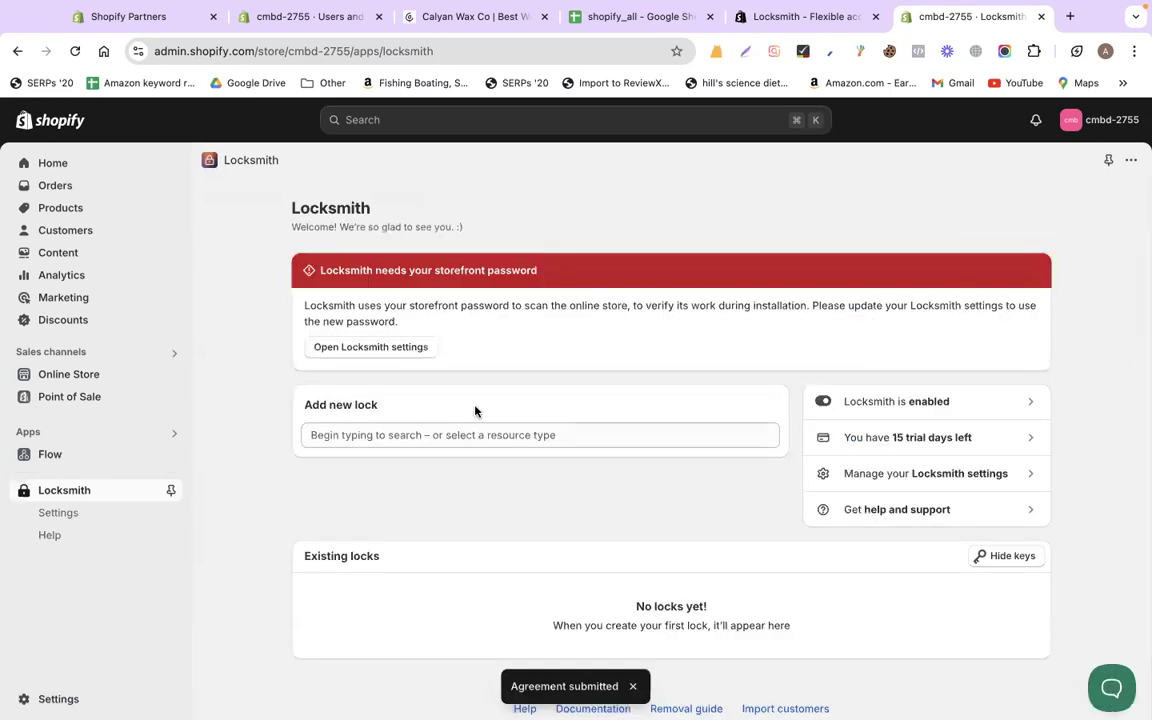
left_click(409, 437)
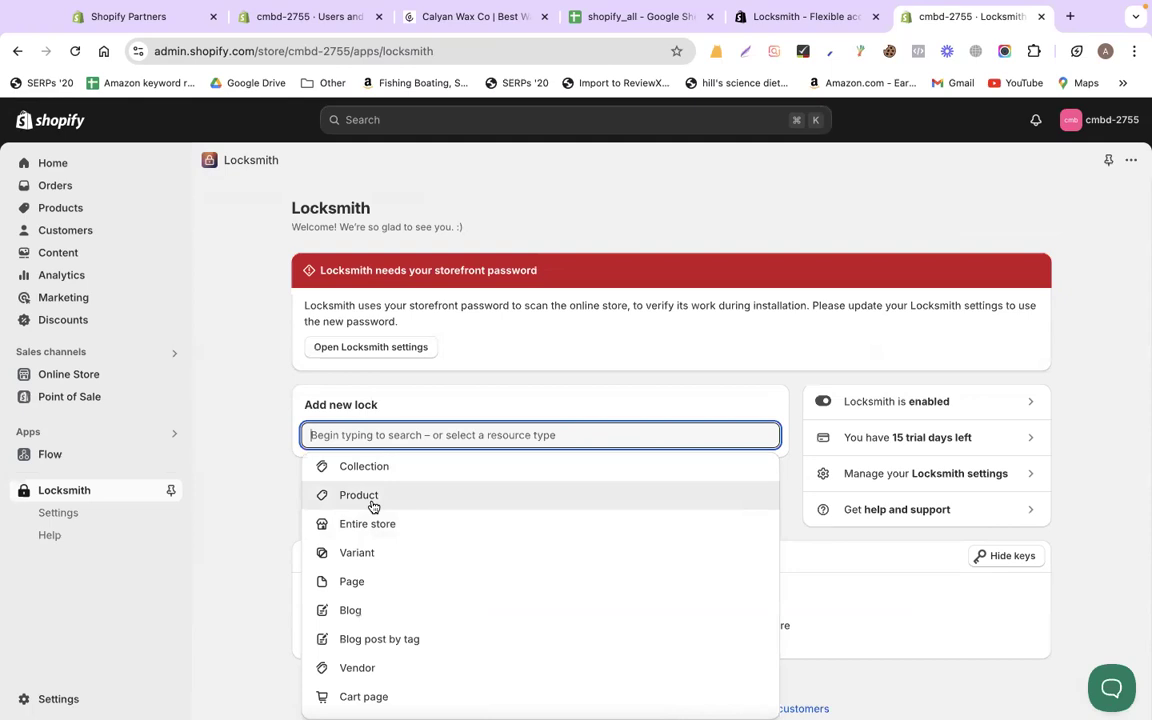
left_click(390, 507)
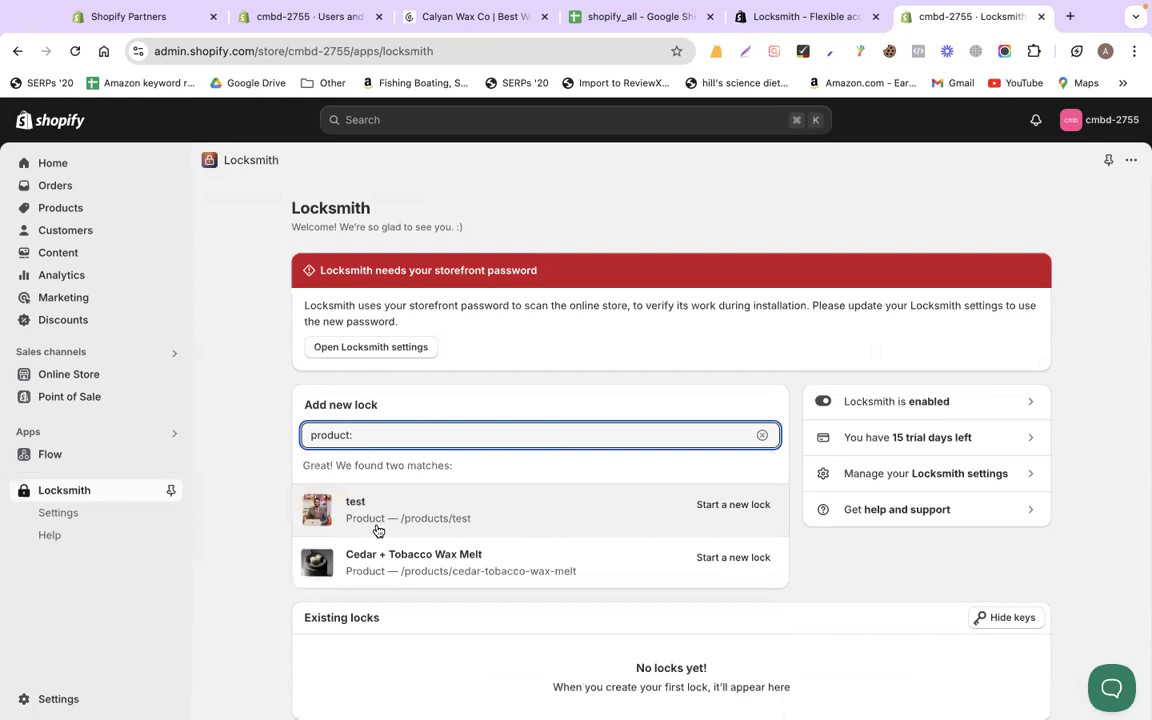
left_click(736, 564)
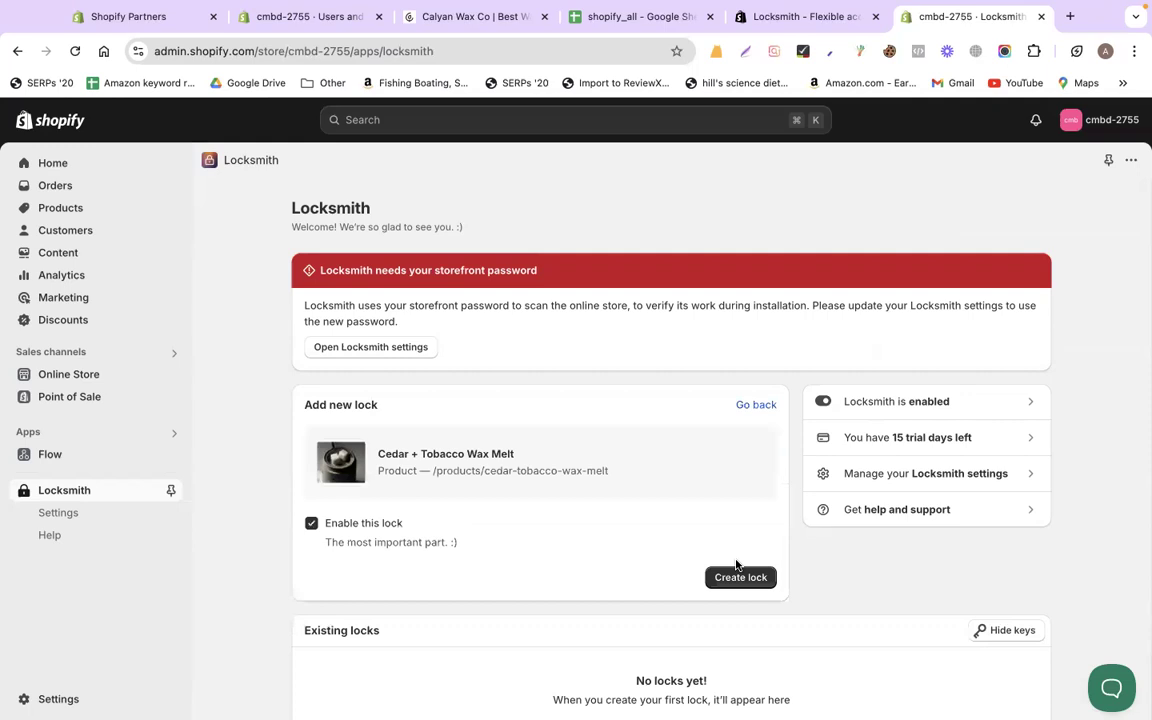
left_click(743, 585)
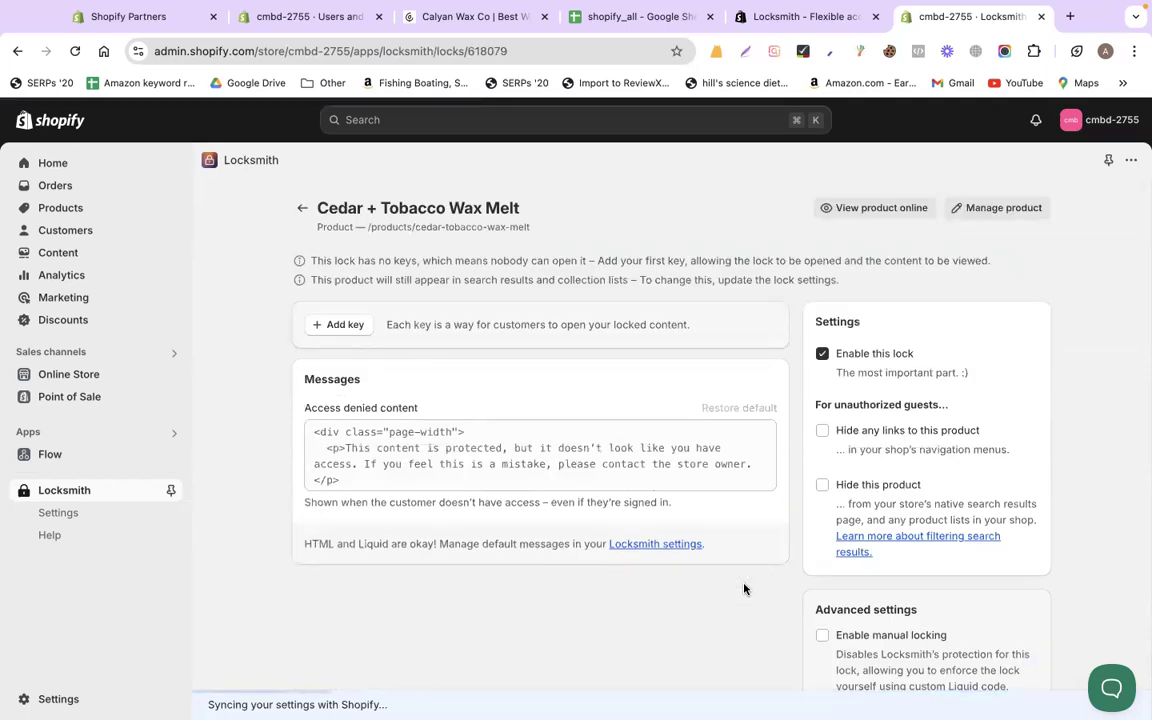
Add a key to the wax melt lock that admits customers arriving via a secret link
left_click(352, 326)
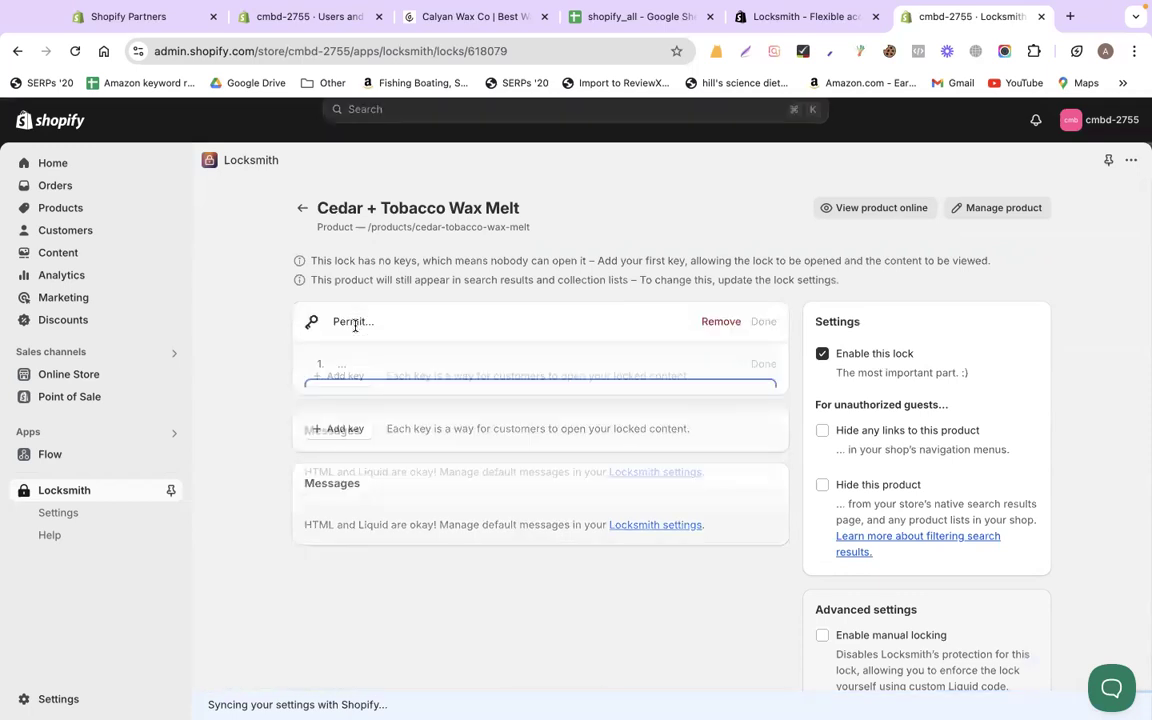
left_click(531, 401)
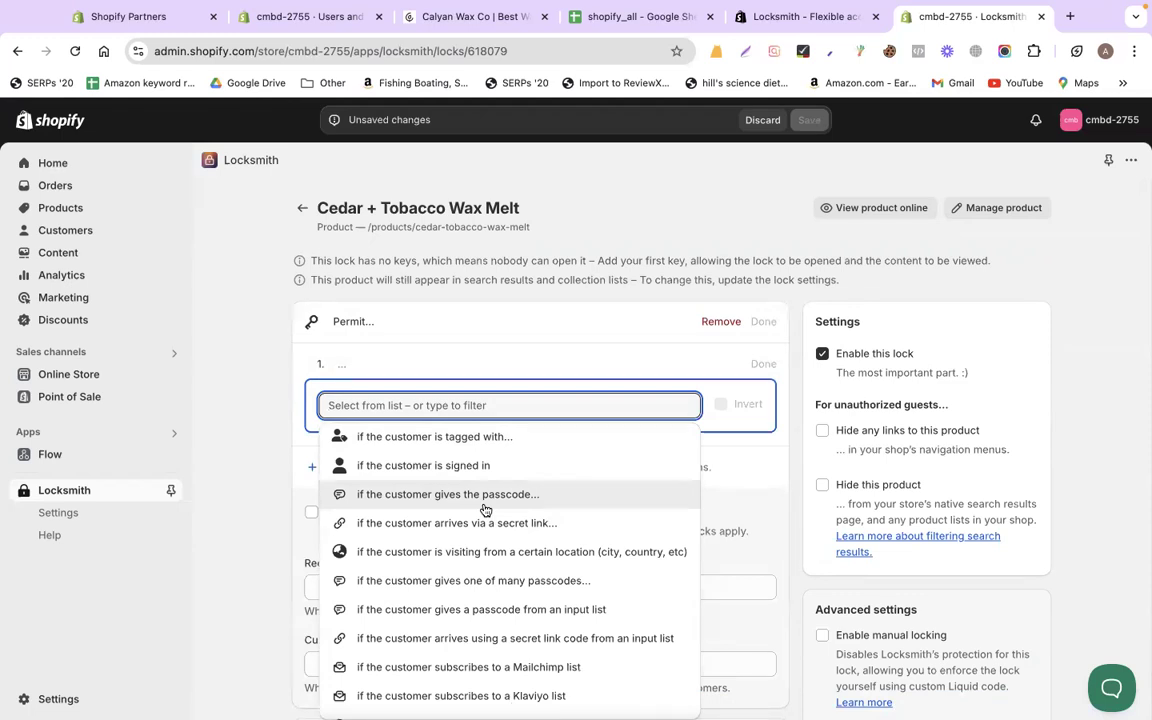
left_click(531, 524)
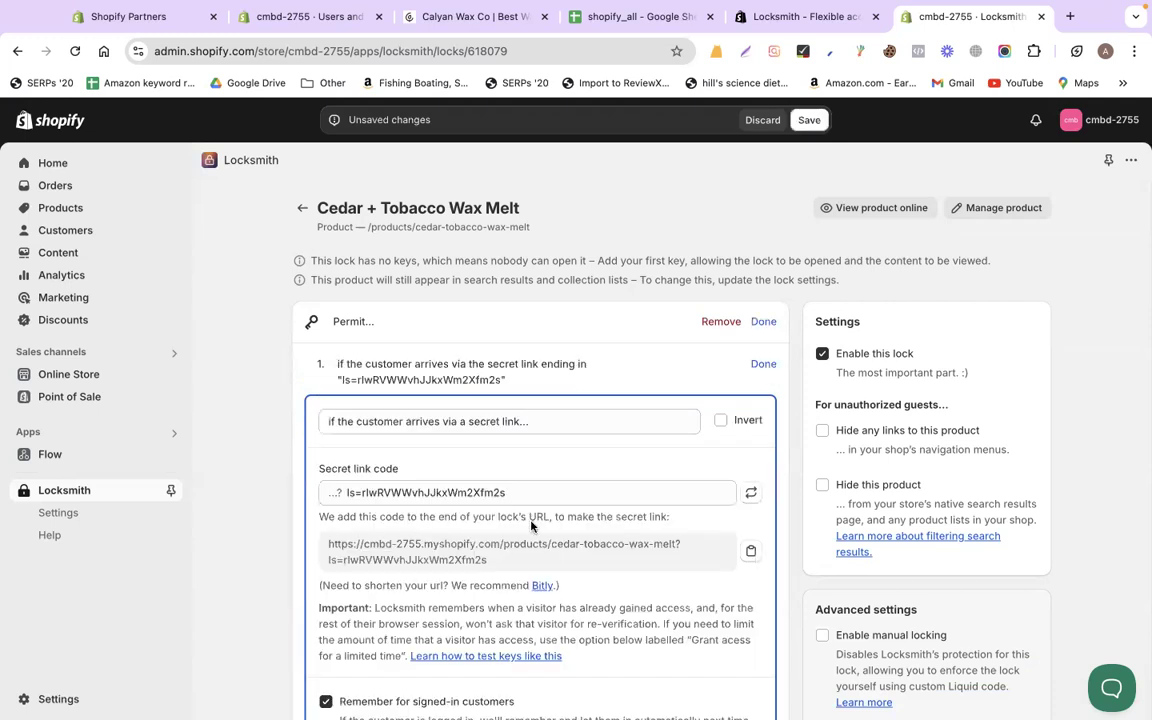
Copy the generated secret-link URL and scroll to the bottom of the lock page
scroll(510, 530, "down", 1)
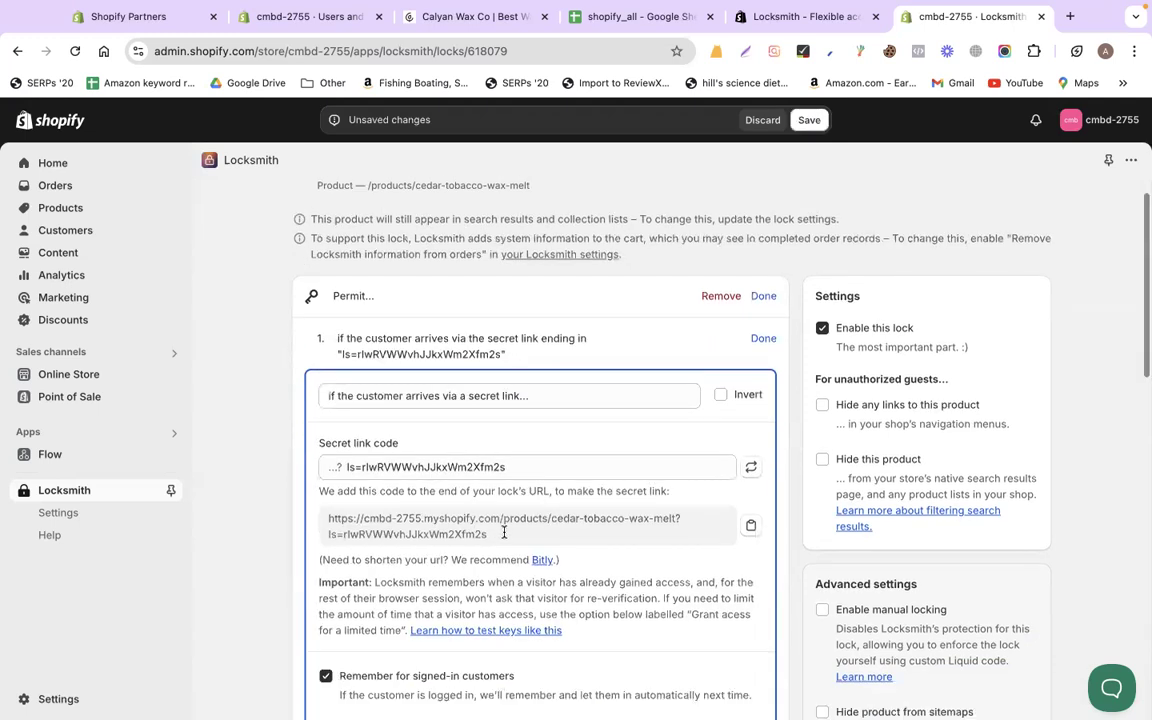
left_click_drag(504, 533, 315, 520)
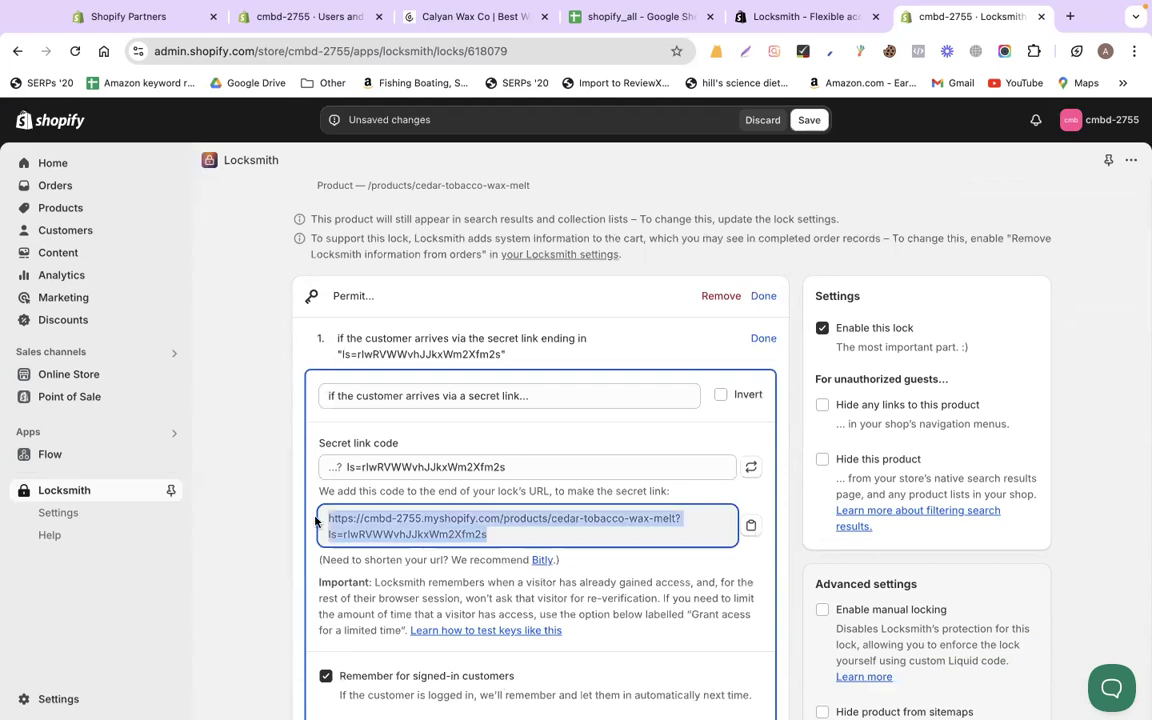
right_click(383, 526)
left_click(385, 518)
scroll(400, 390, "down", 3)
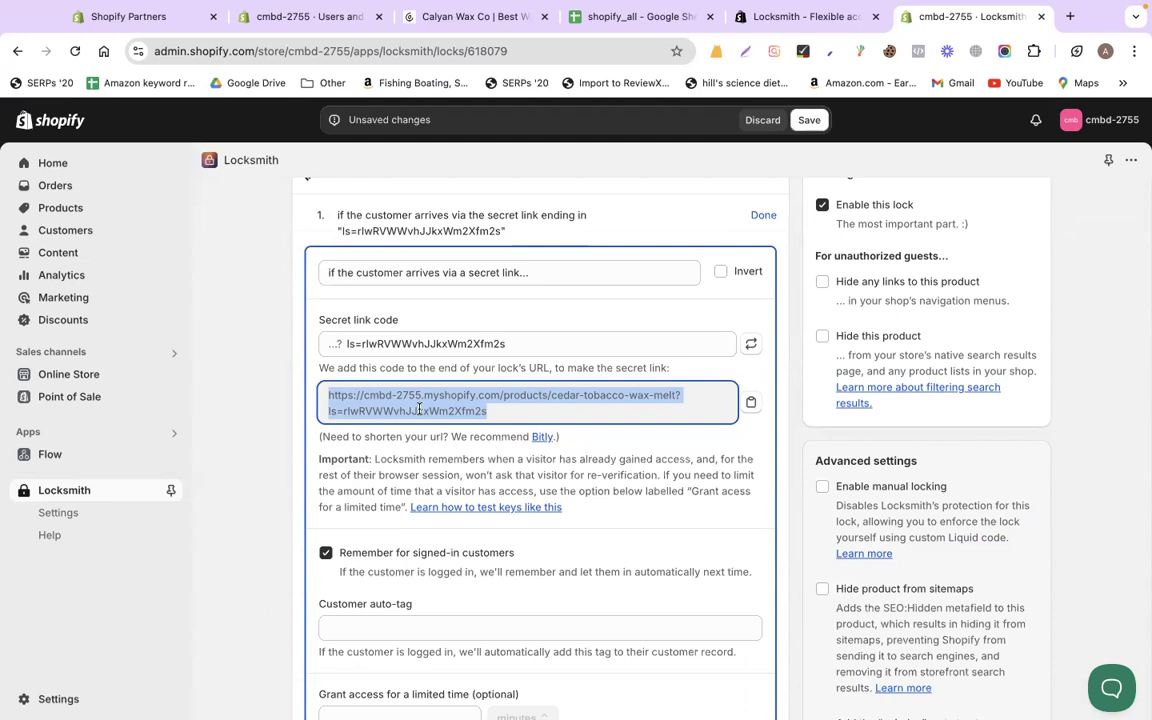
scroll(310, 500, "down", 3)
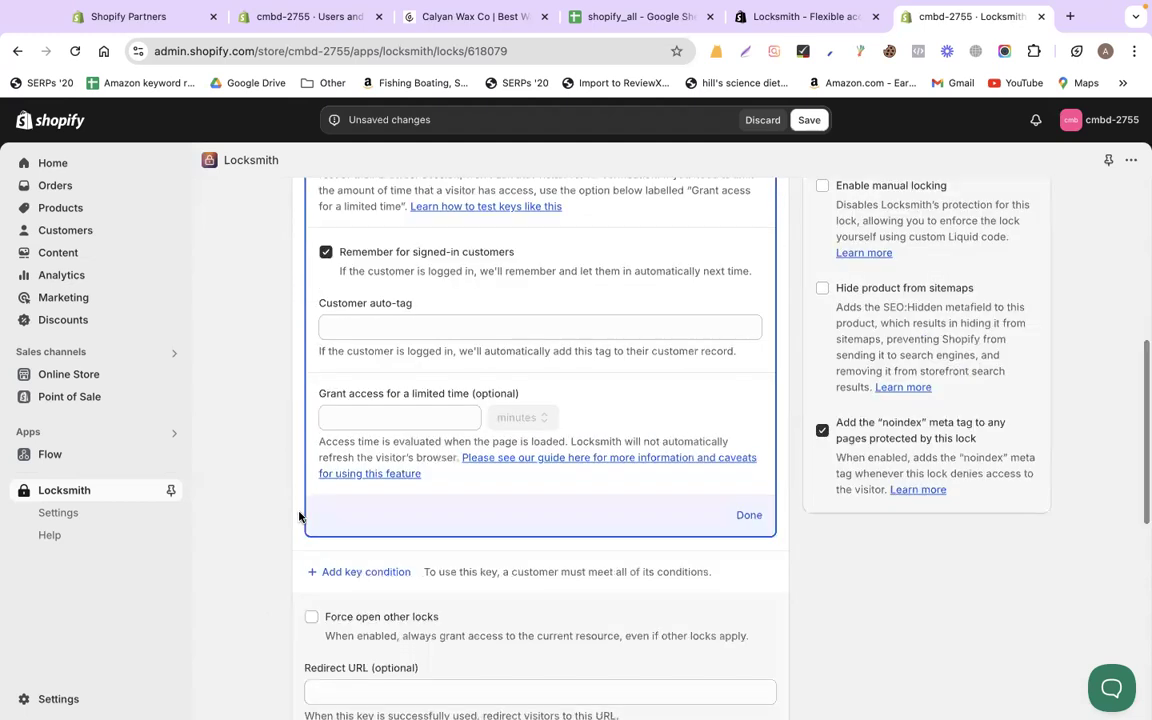
scroll(299, 516, "down", 10)
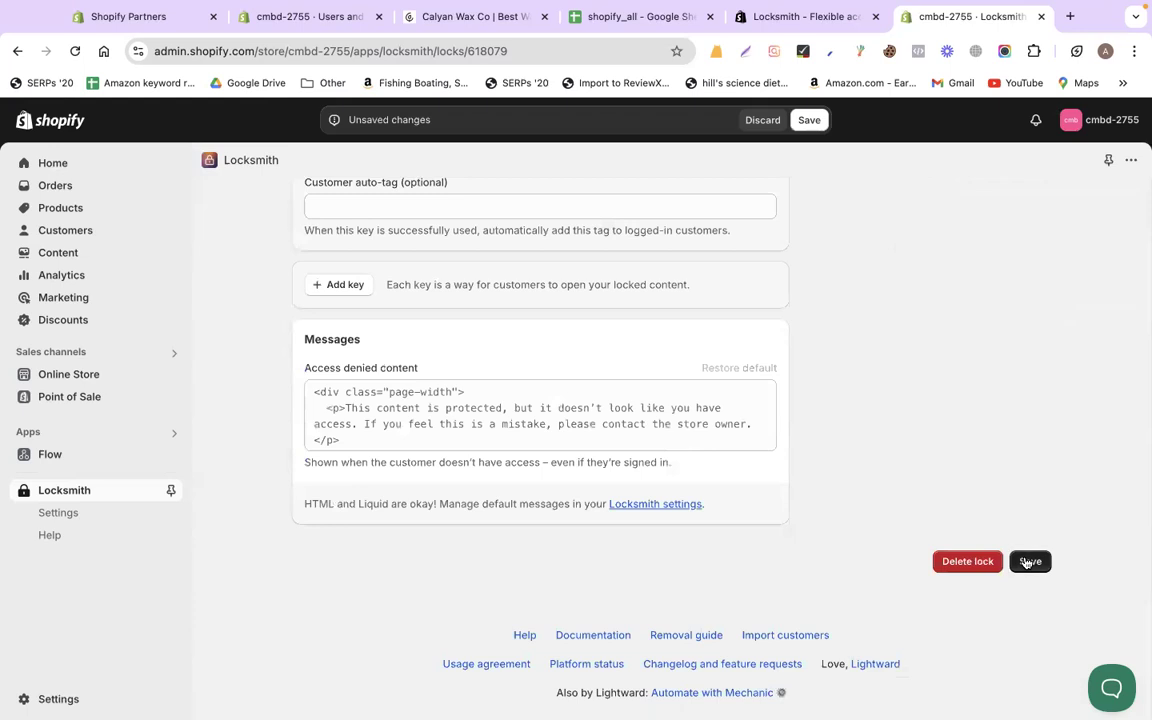
Check the shopify_all spreadsheet notes, then return to the Locksmith lock page
left_click(785, 18)
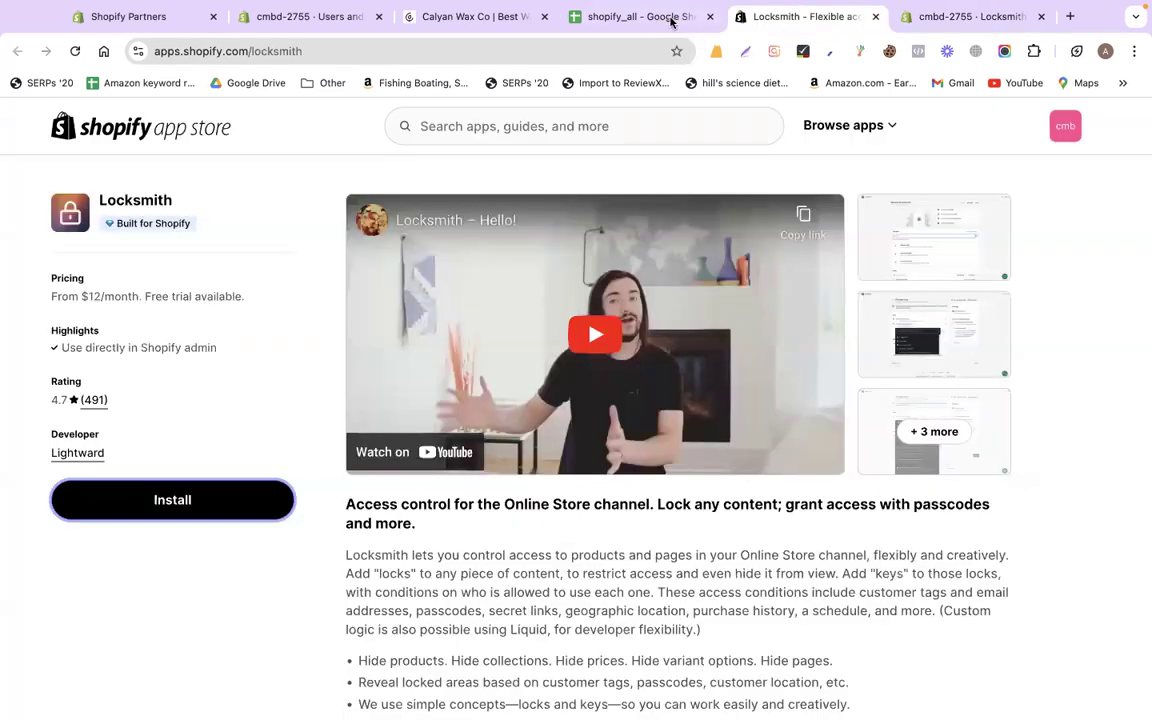
key("ctrl+shift+Tab")
scroll(507, 425, "down", 5)
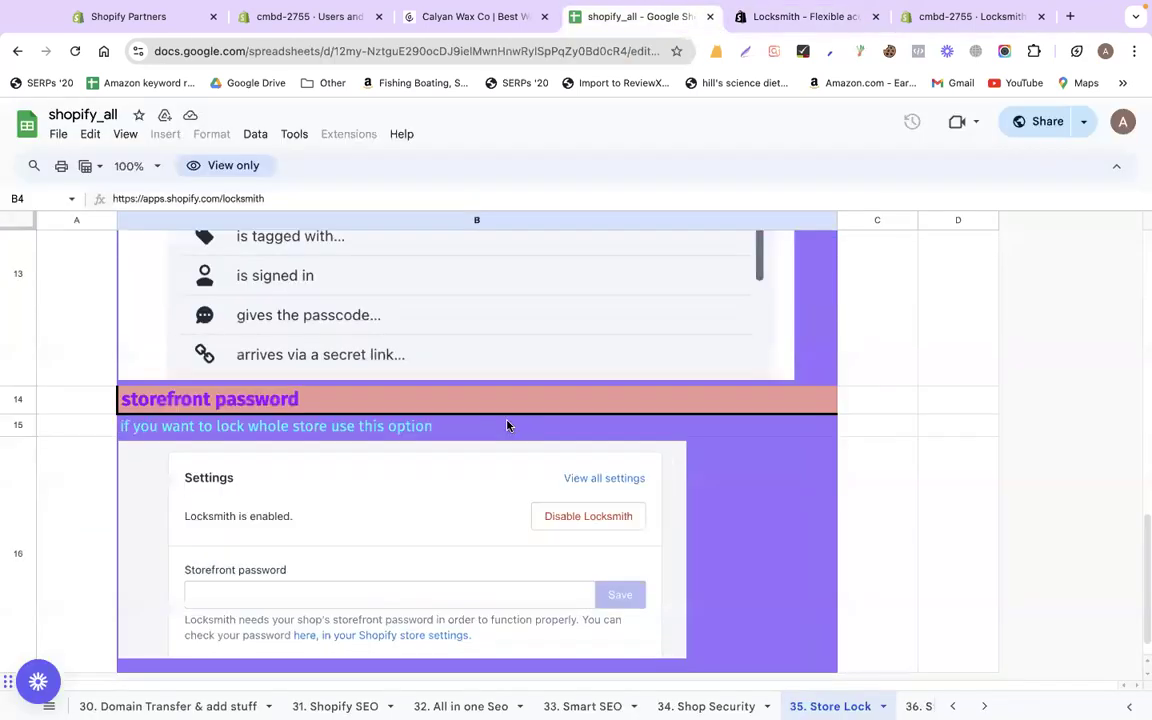
scroll(507, 425, "down", 1)
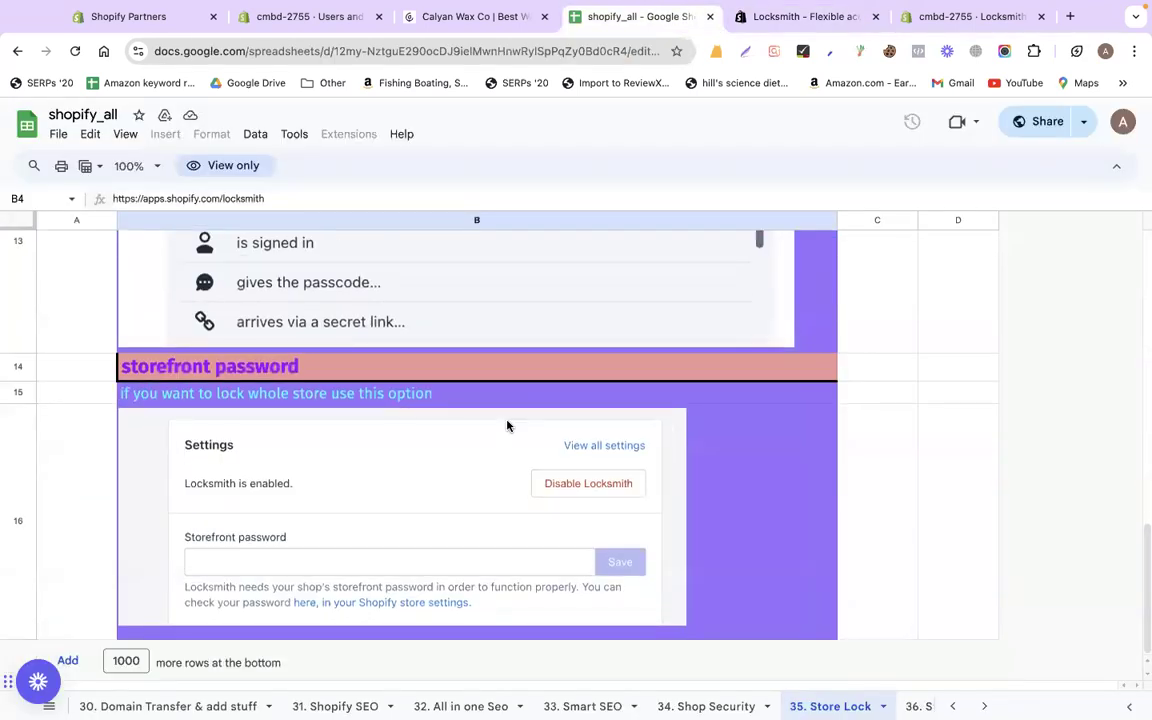
left_click(812, 23)
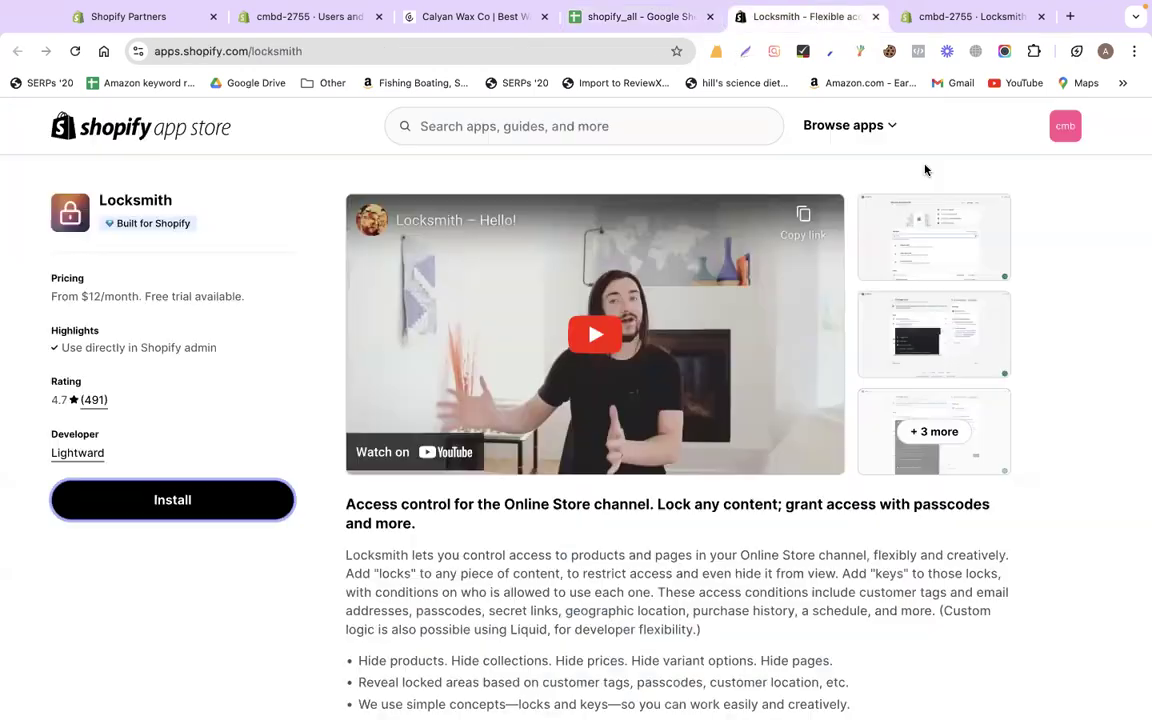
key("ctrl+Tab")
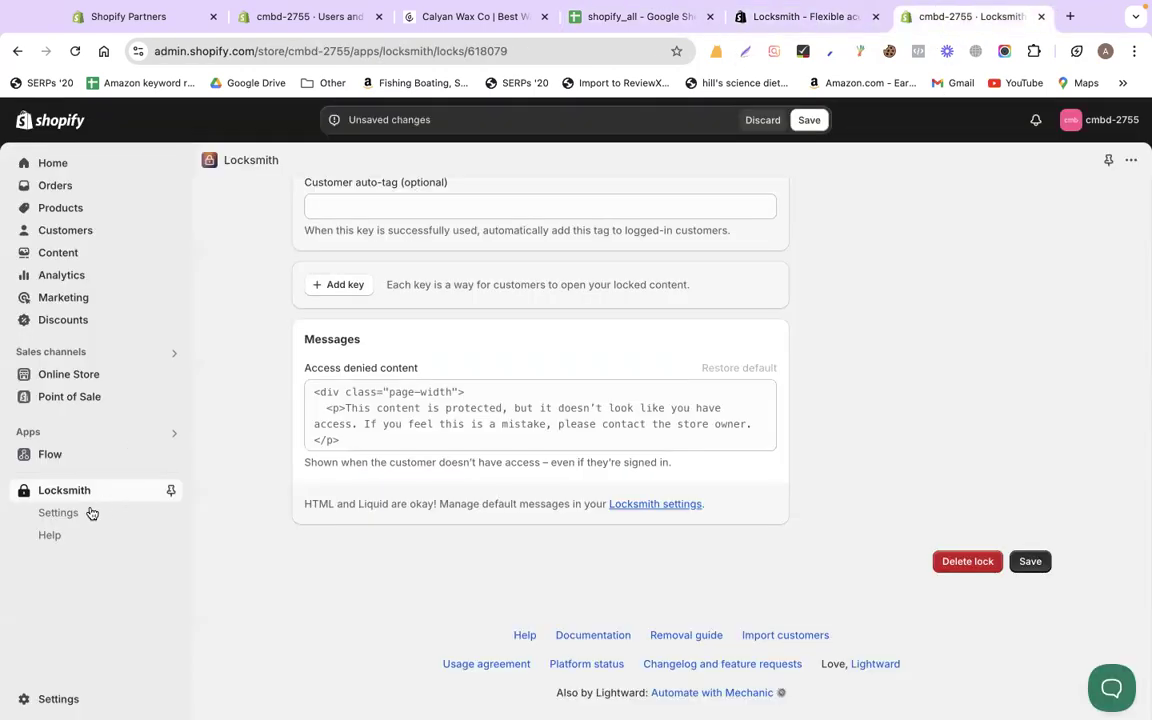
Open Locksmith's Settings, discarding the unsaved key, and select the Storefront password field
left_click(90, 512)
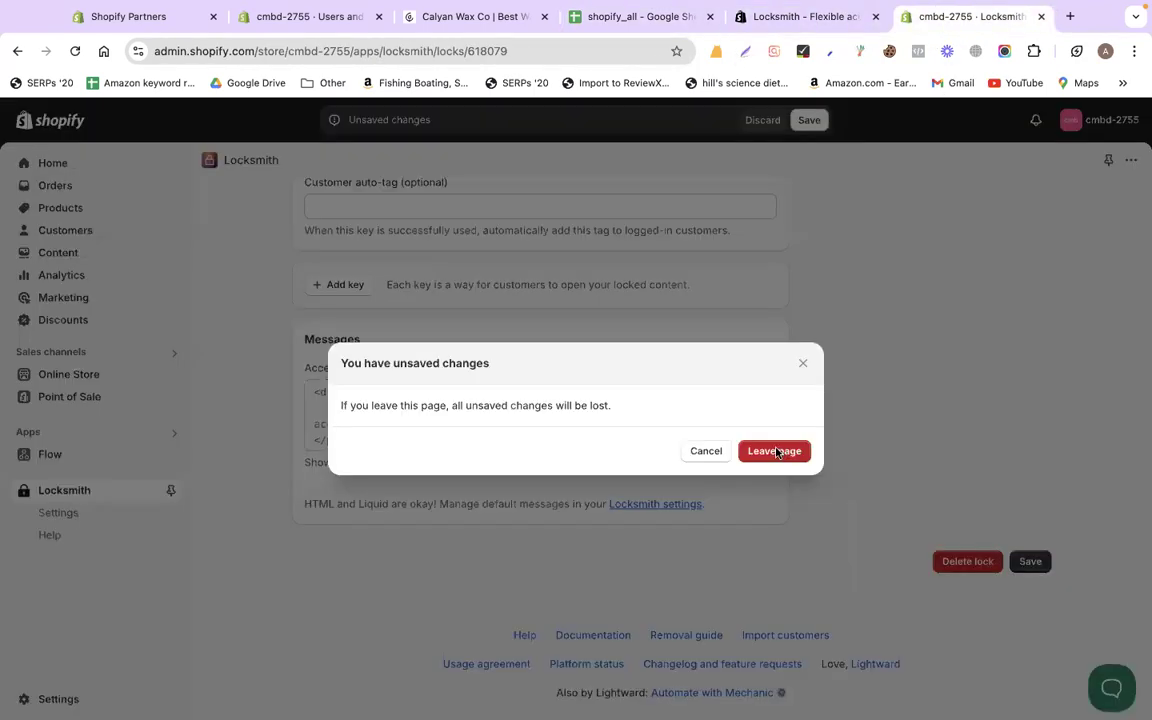
left_click(775, 452)
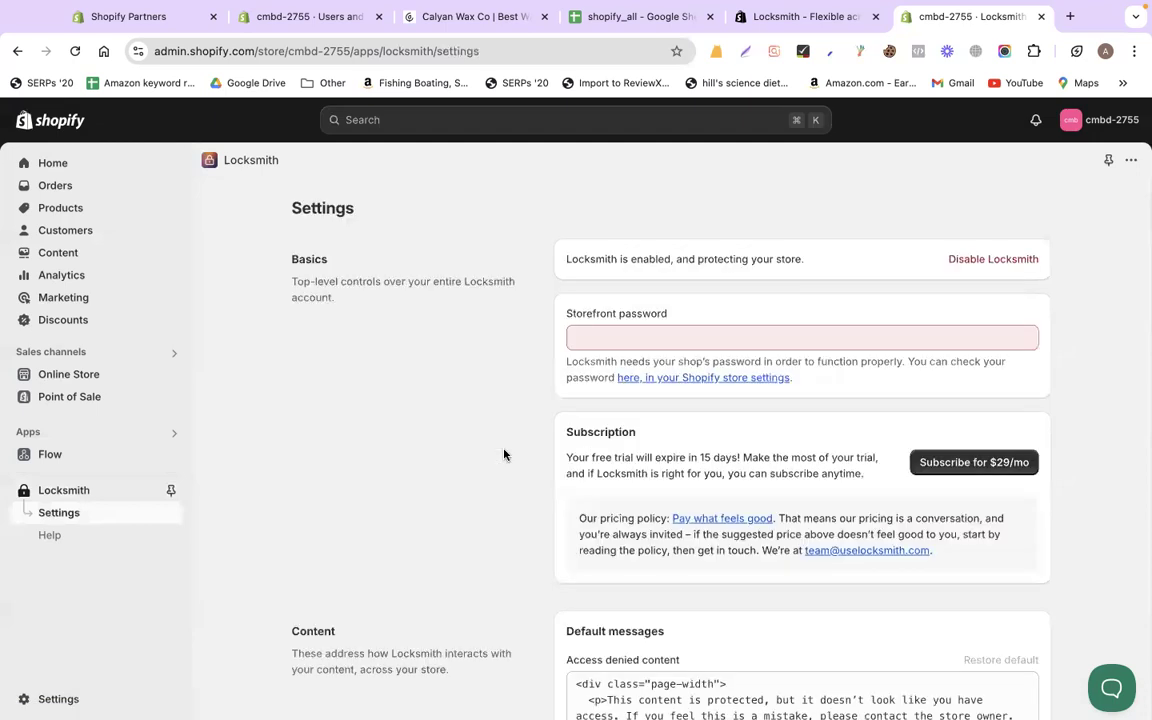
scroll(504, 455, "down", 2)
scroll(649, 336, "up", 2)
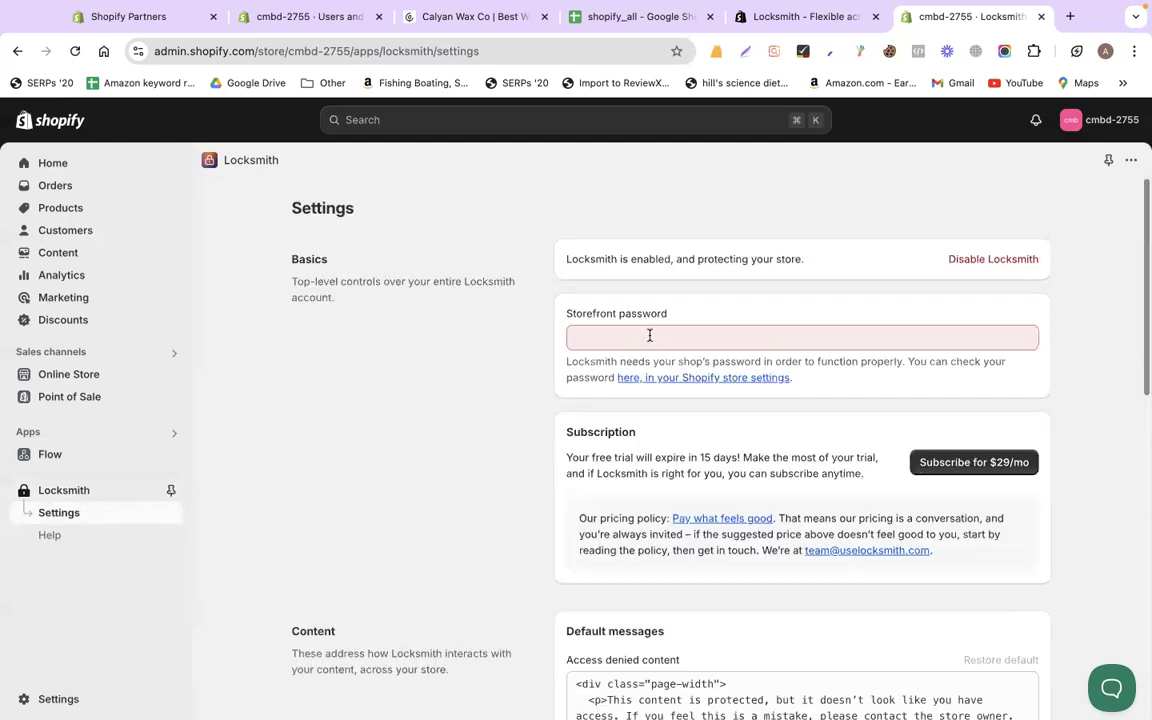
left_click(649, 336)
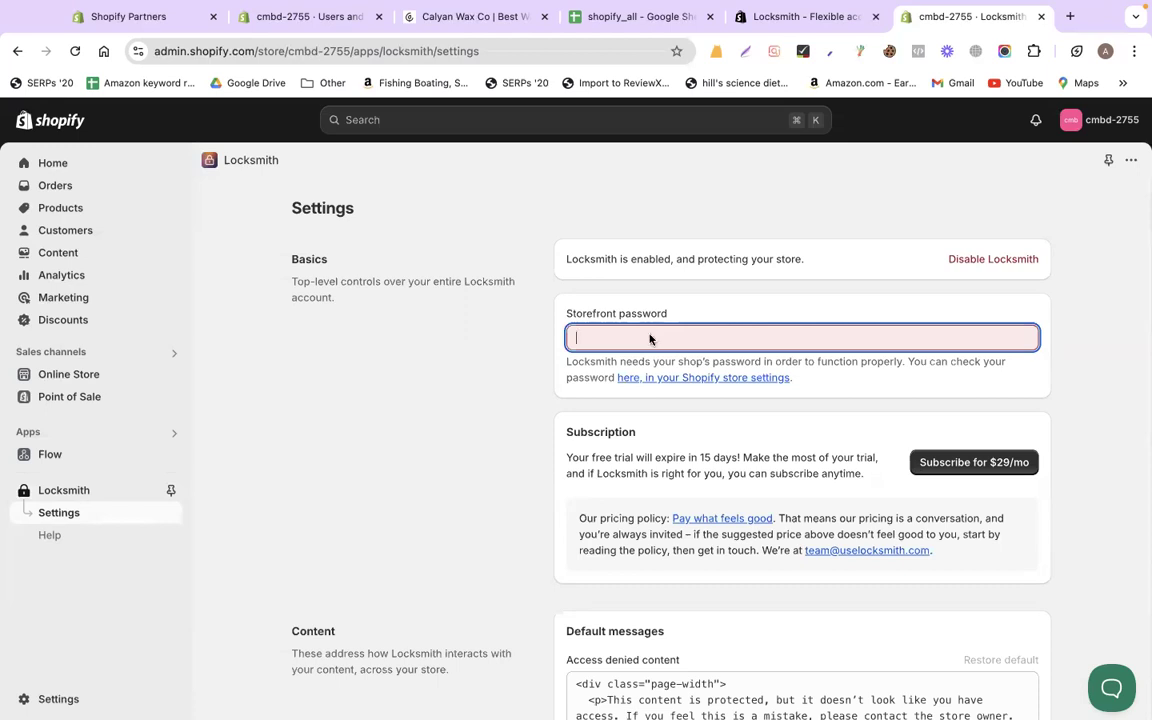
Search Google for 'rabbitholebd' in a new browser tab
key("ctrl+t")
type("rabbitholebd")
key("Return")
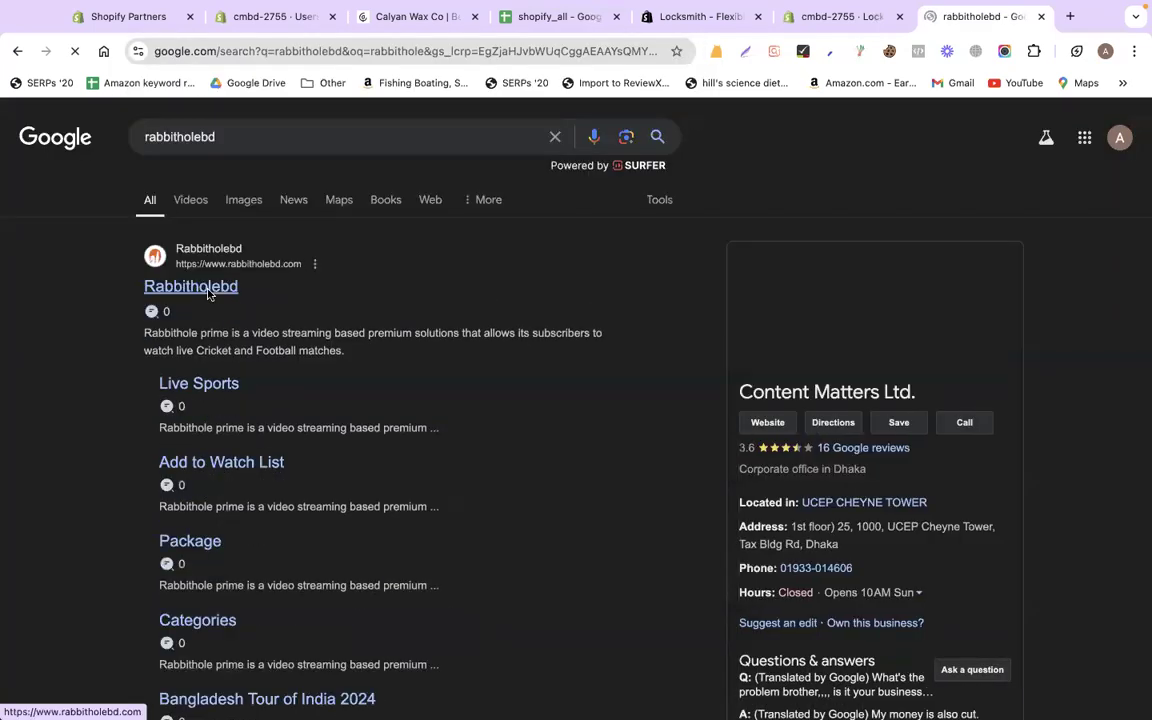
Open the Rabbitholebd site, then search for chorki from the address bar
left_click(209, 290)
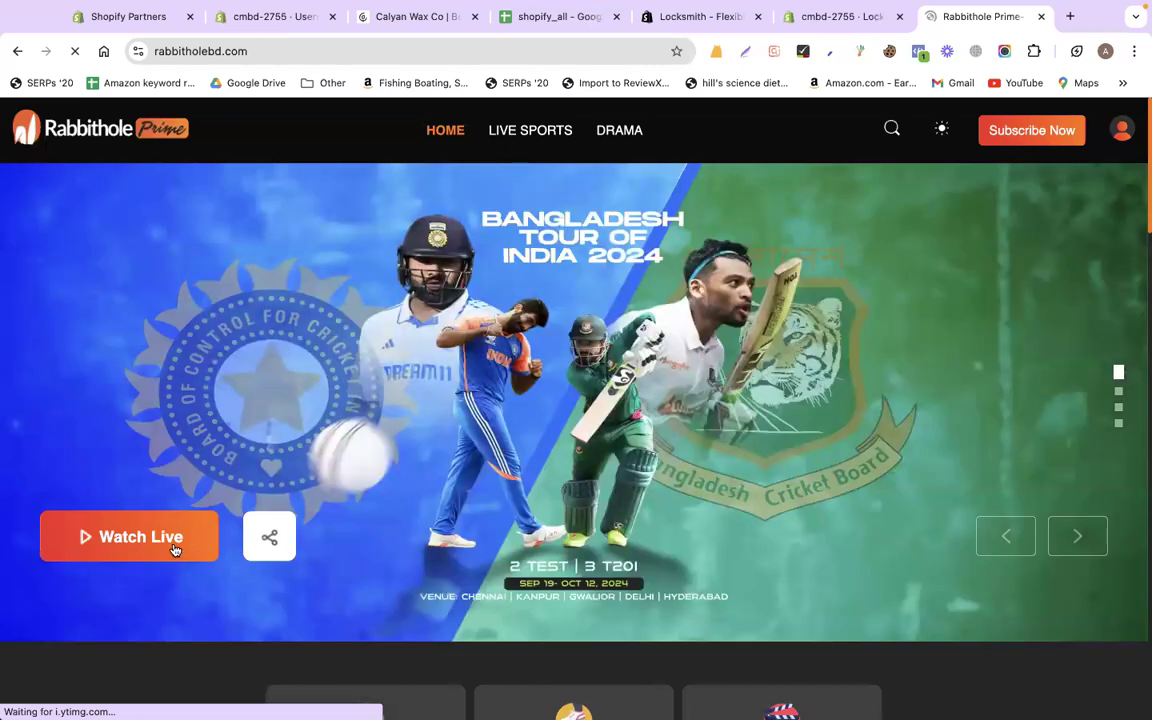
left_click(307, 55)
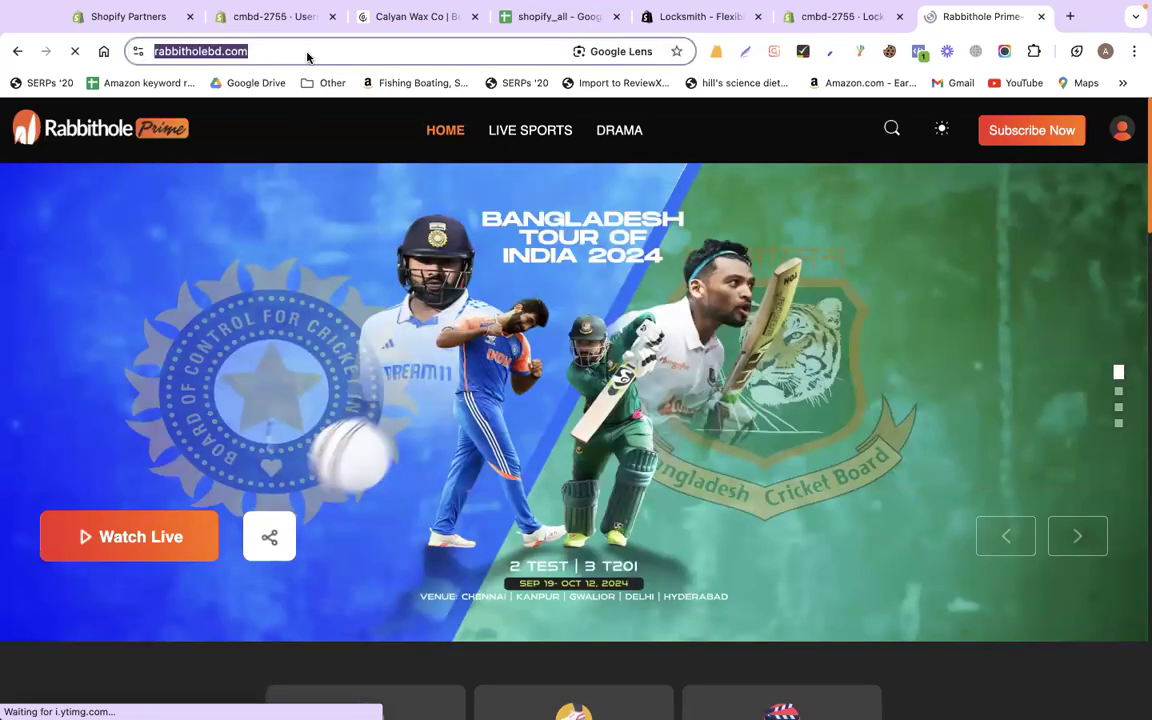
type("cho")
key("Return")
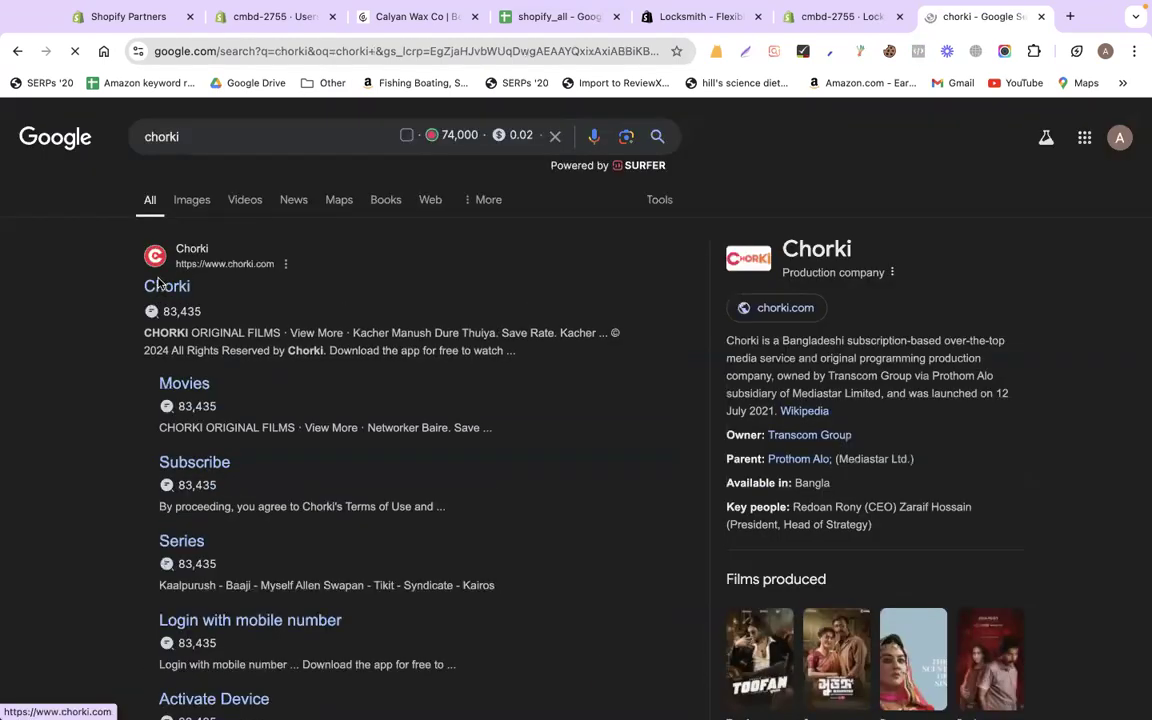
Open the Chorki website, view its subscription plans, and return to its home page
left_click(160, 285)
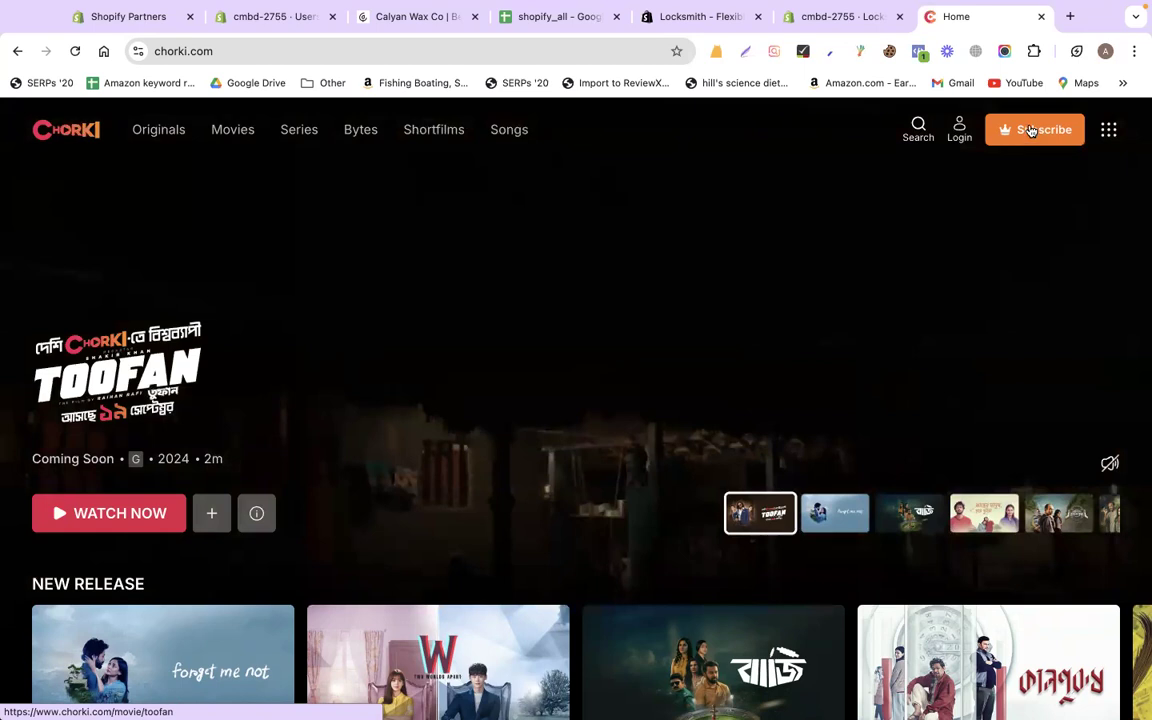
left_click(1031, 129)
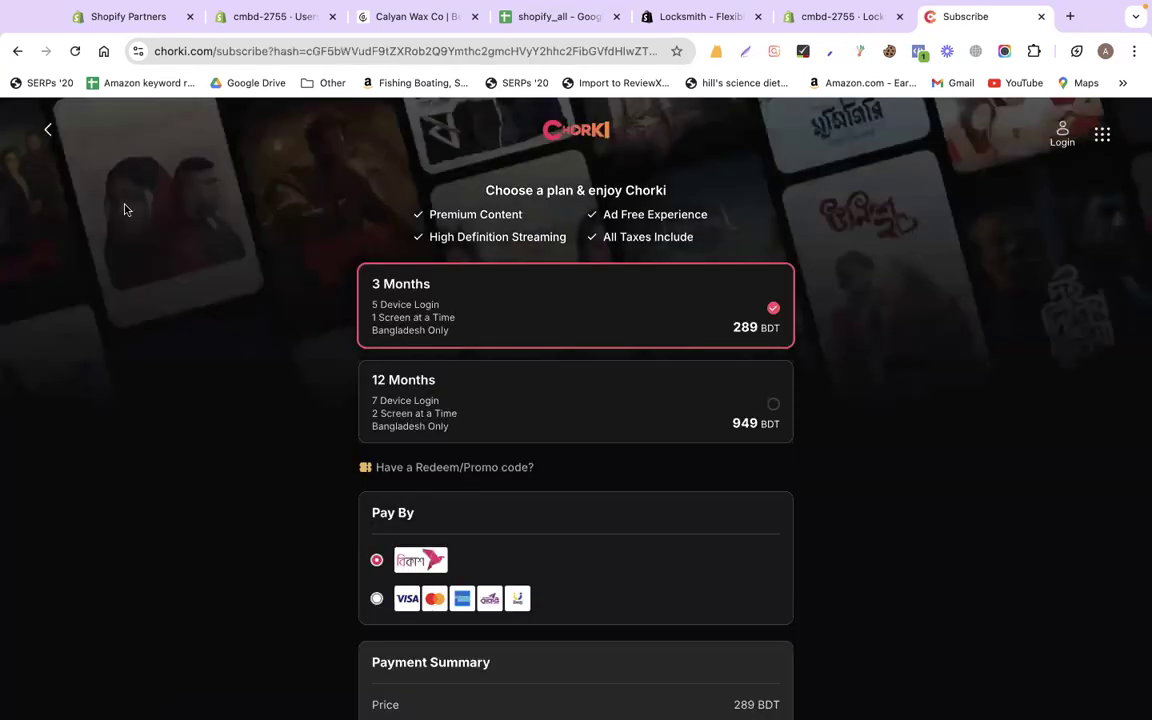
left_click(48, 129)
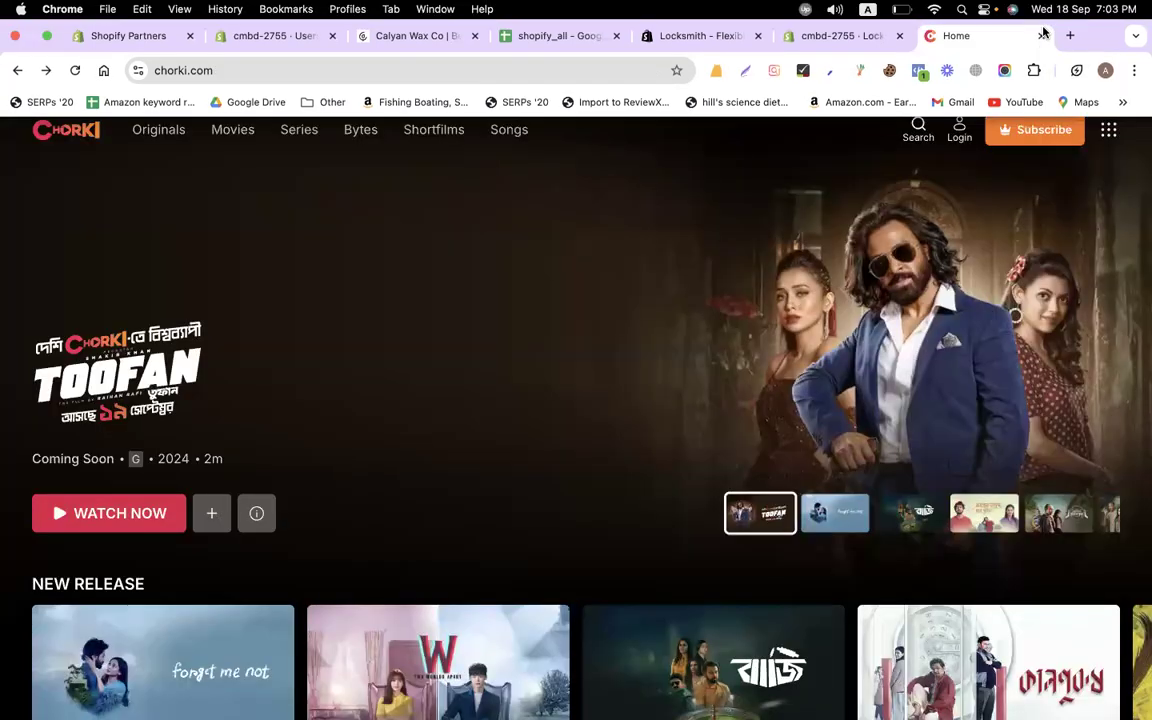
Close Chorki, activate Locksmith's storefront password field, and view the Store Lock notes
left_click(1041, 35)
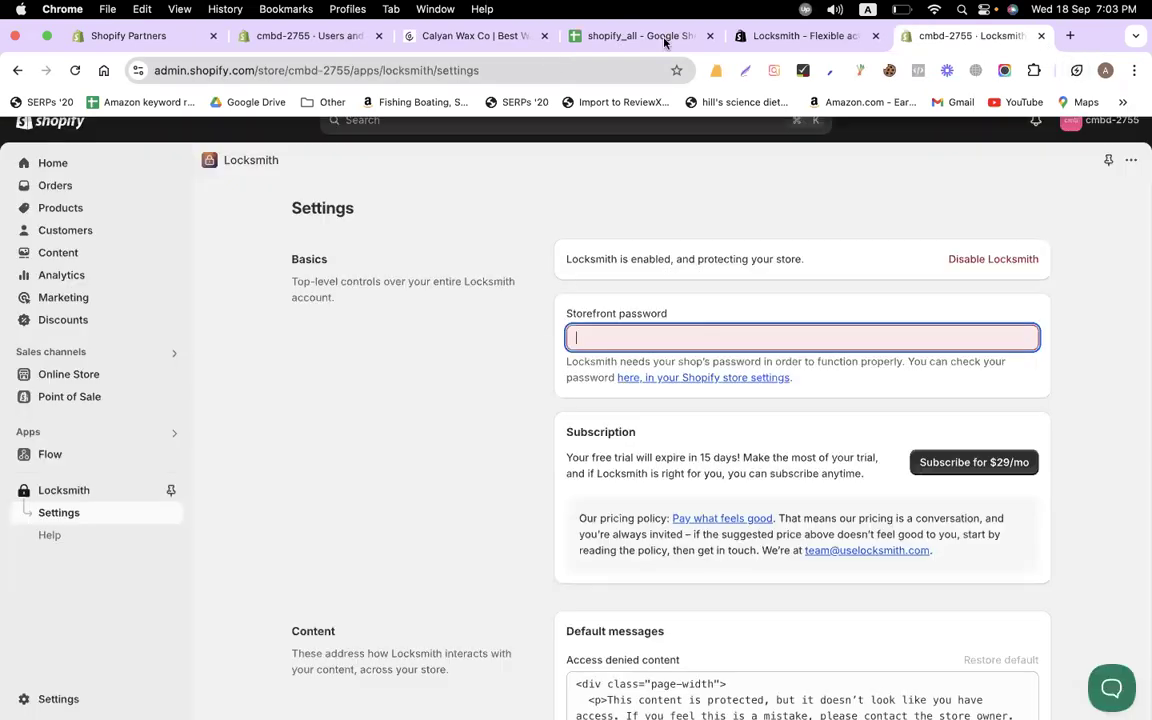
left_click(625, 360)
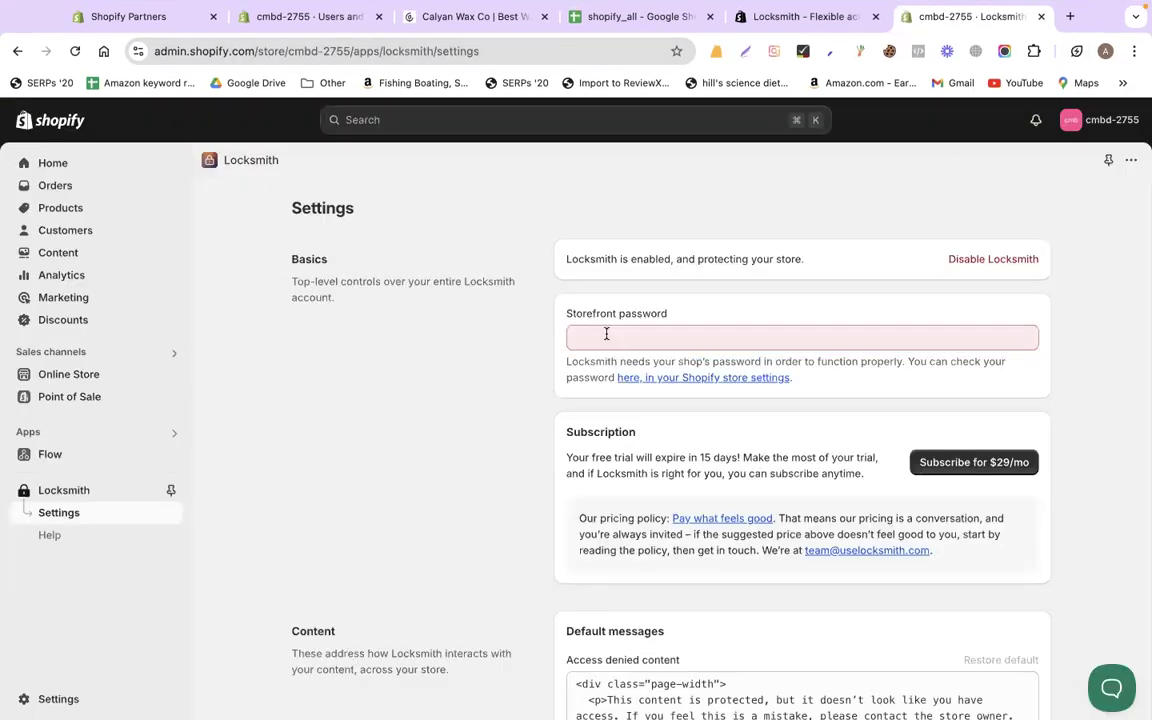
left_click(606, 334)
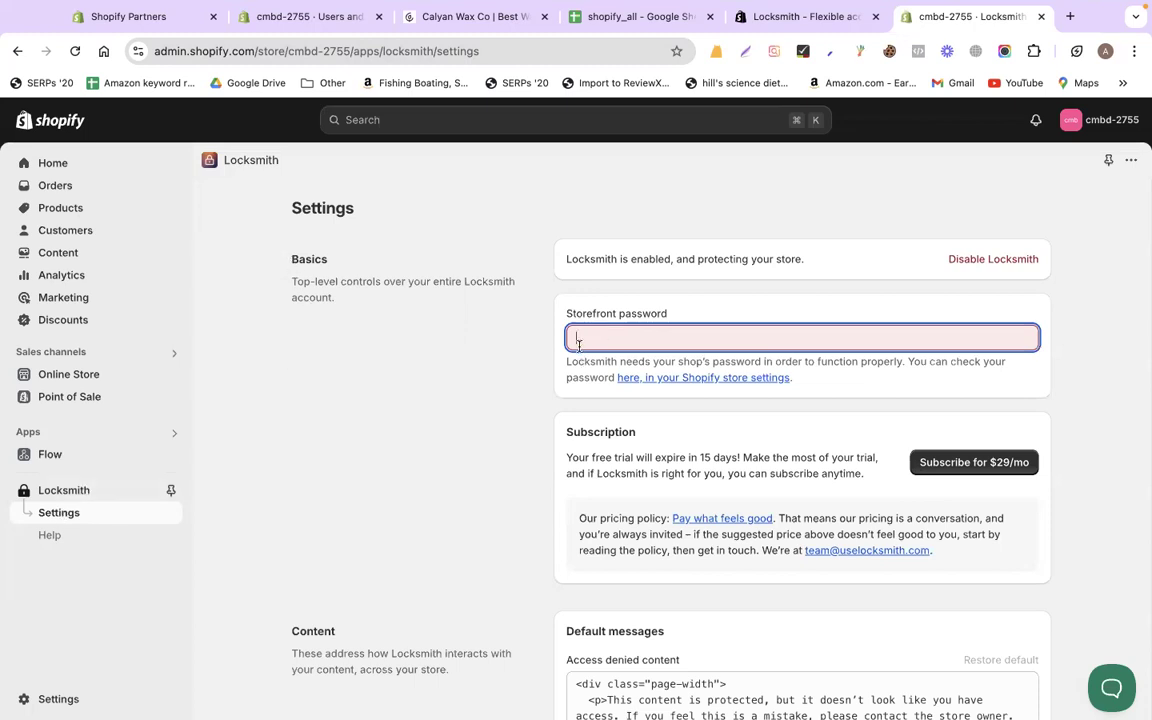
left_click(588, 15)
scroll(515, 697, "right", 5)
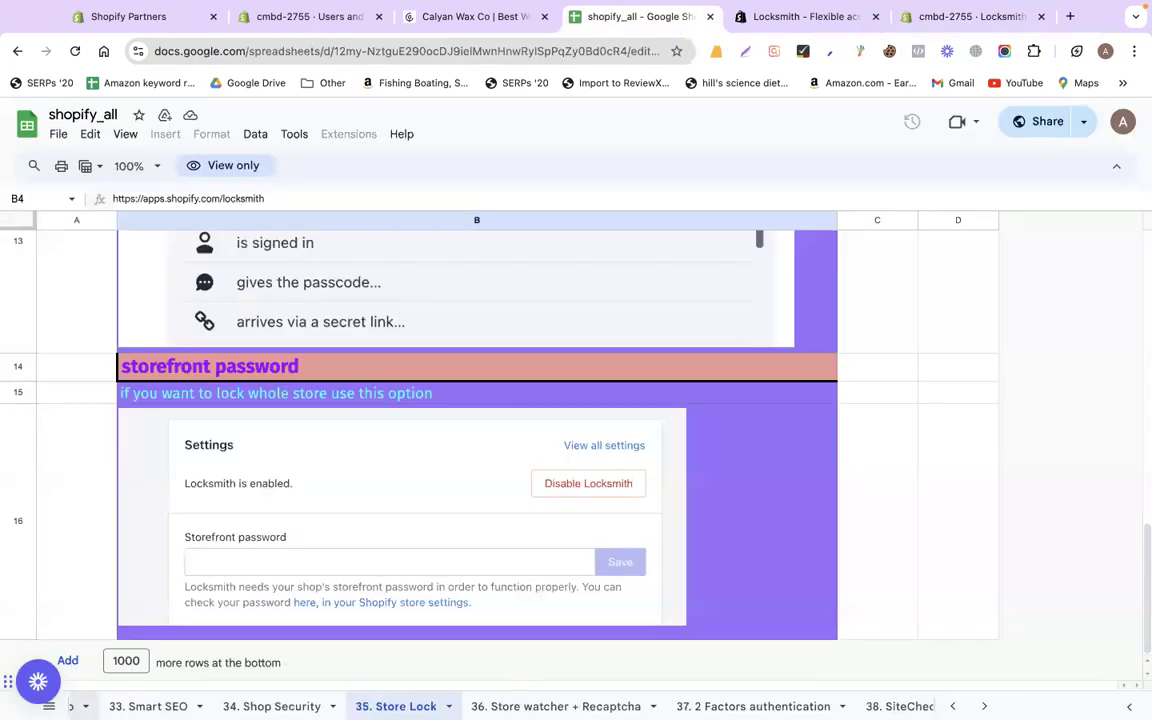
Open the '36. Store watcher + Recaptcha' sheet and check the Store Watchers app link in B4
left_click(479, 706)
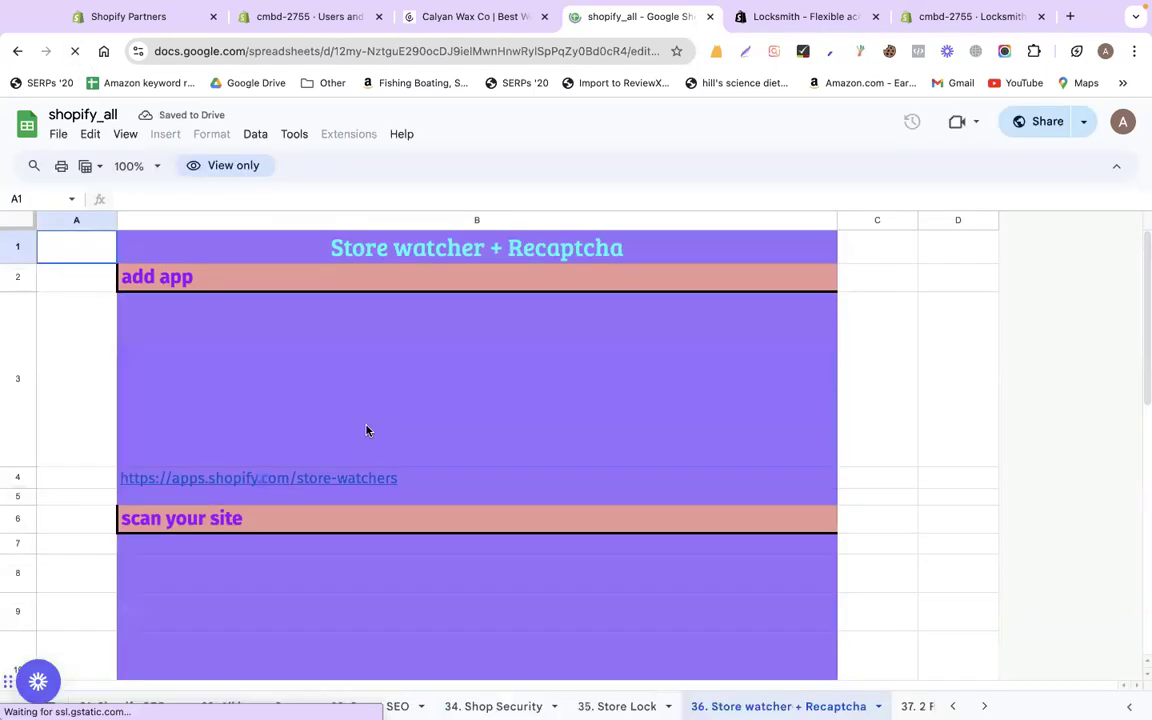
left_click(292, 502)
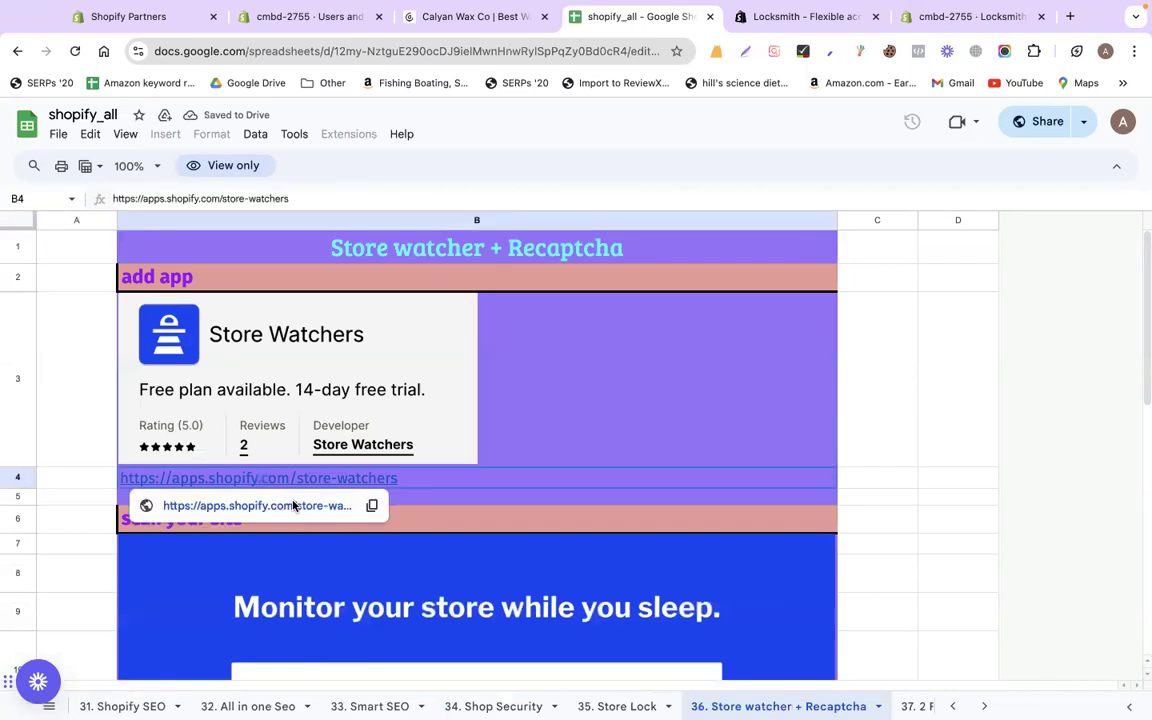
left_click(293, 505)
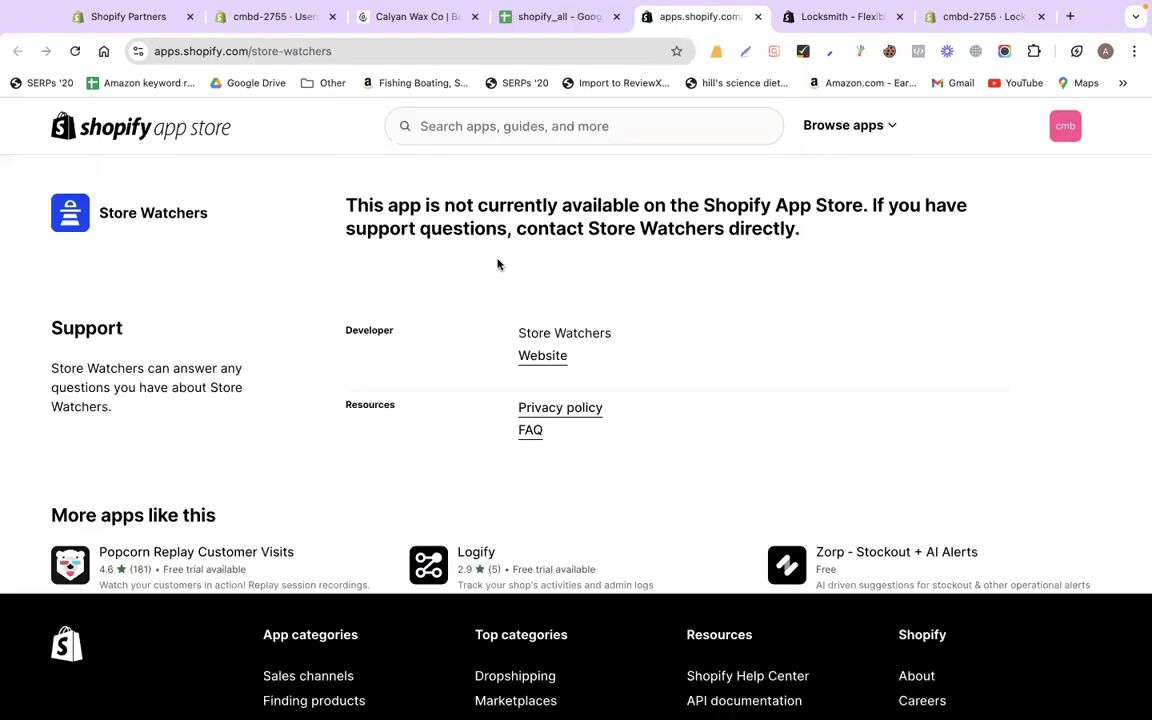
left_click(757, 18)
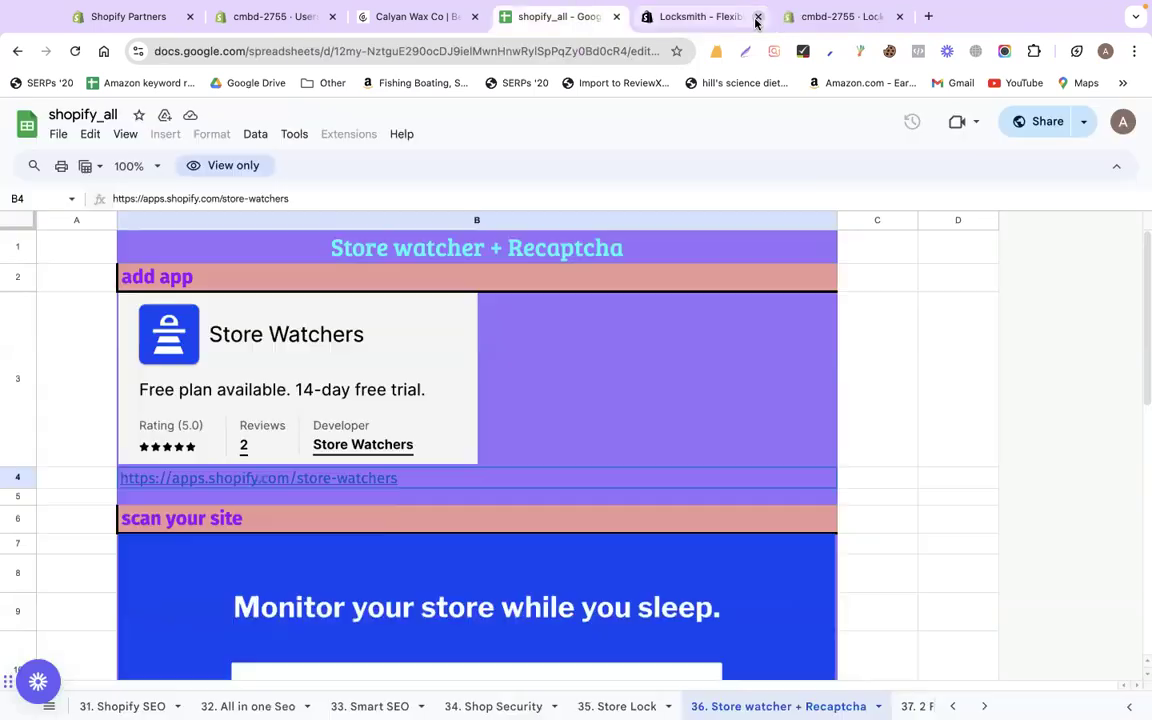
left_click(874, 386)
scroll(875, 386, "down", 5)
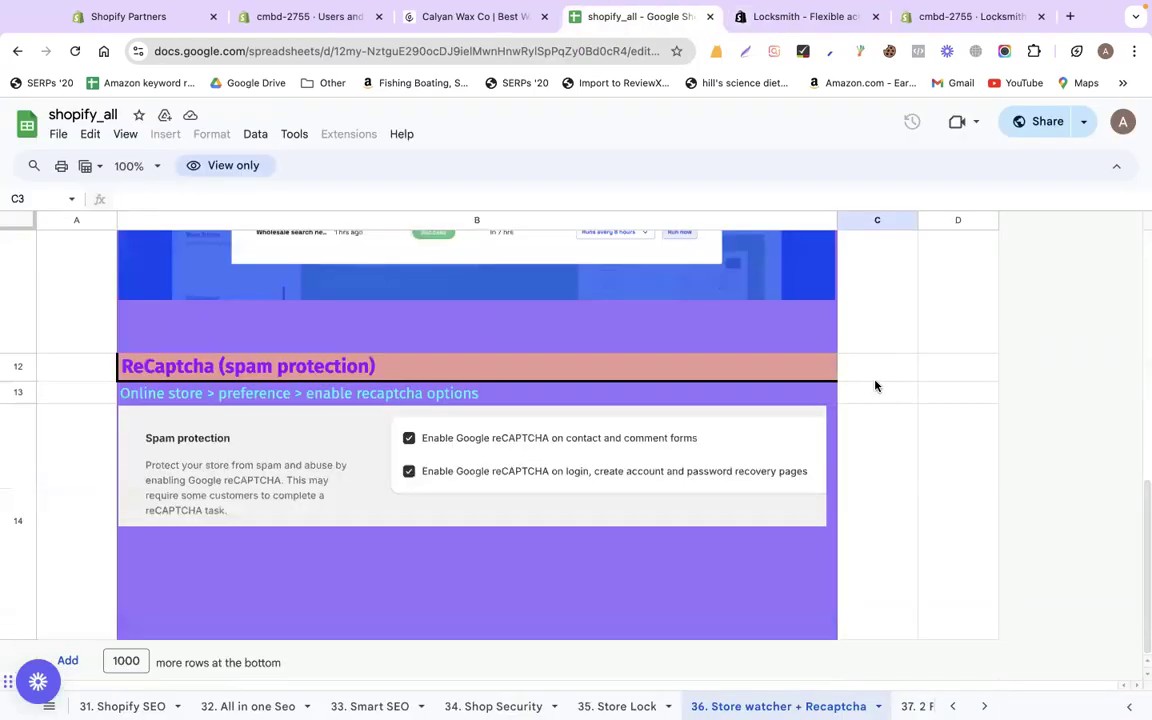
Review the ReCaptcha (spam protection) section, briefly loading codemanbd.com in a new tab
left_click(292, 367)
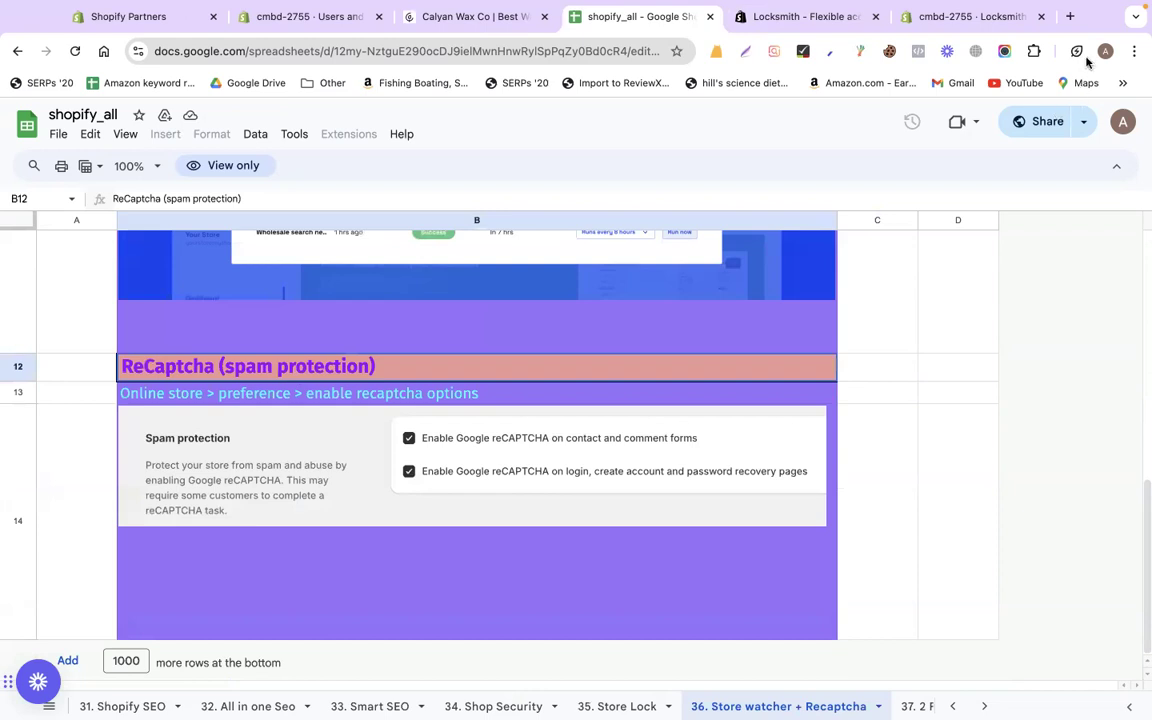
left_click(1068, 19)
type("c")
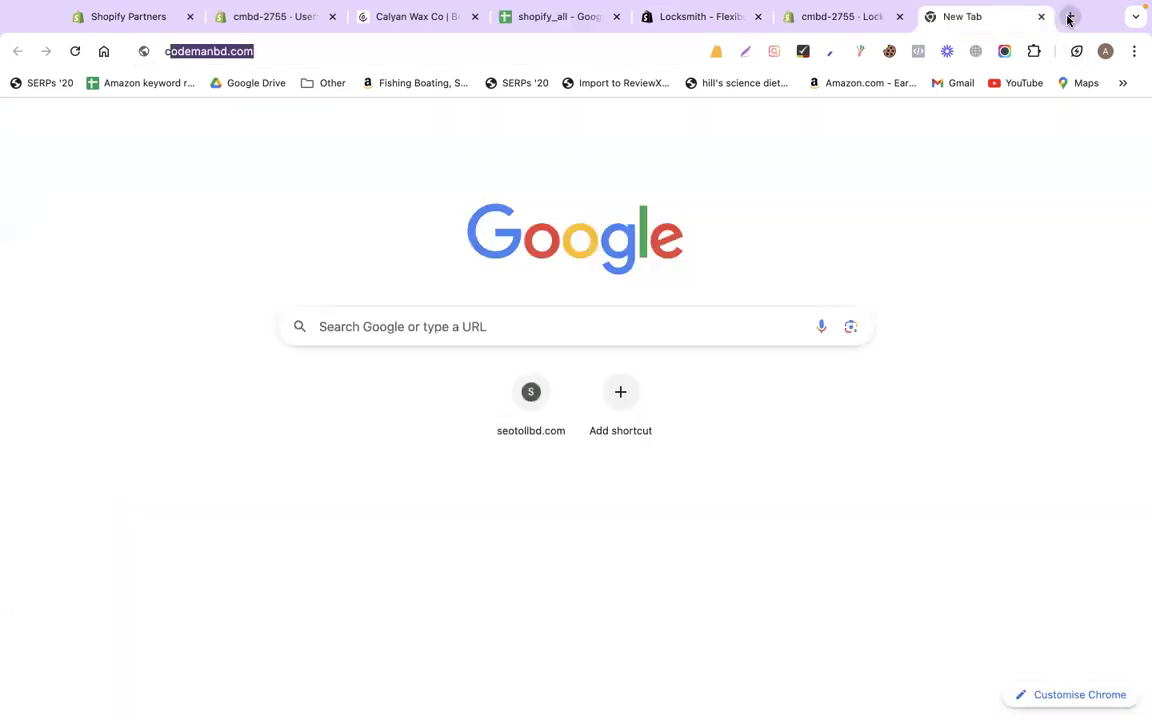
key("Return")
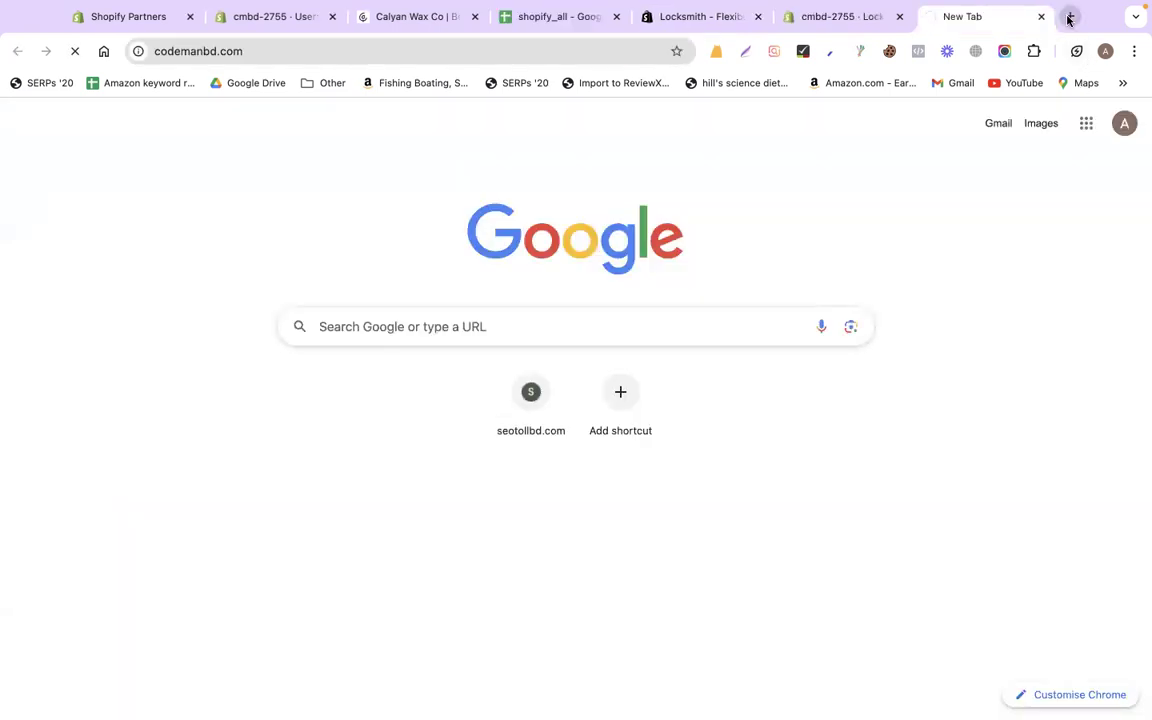
left_click(1043, 17)
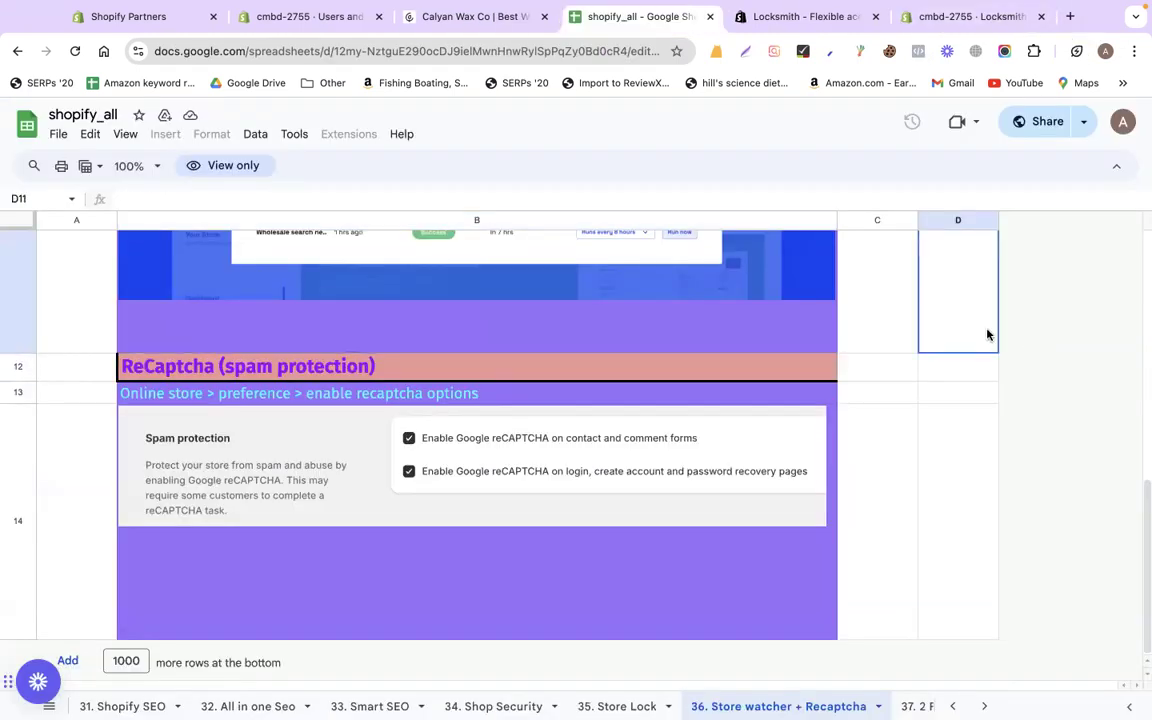
scroll(987, 334, "up", 3)
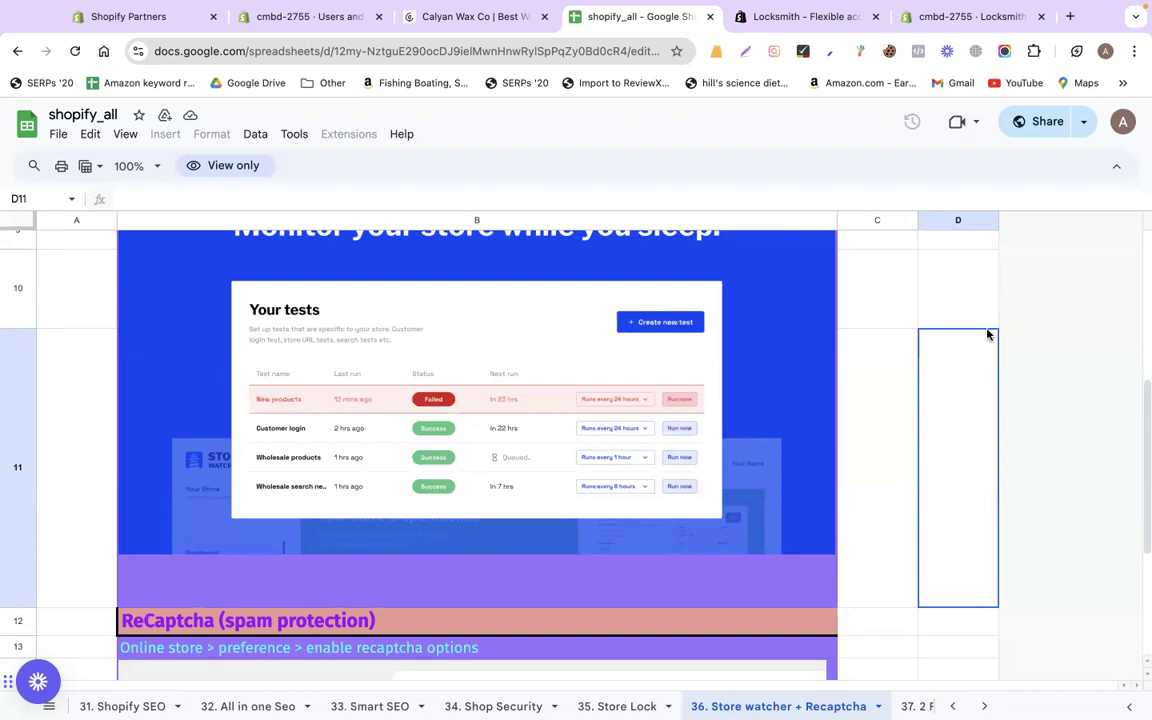
Verify both hCaptcha spam-protection options are on in Online Store Preferences, then return to the sheet
left_click(286, 18)
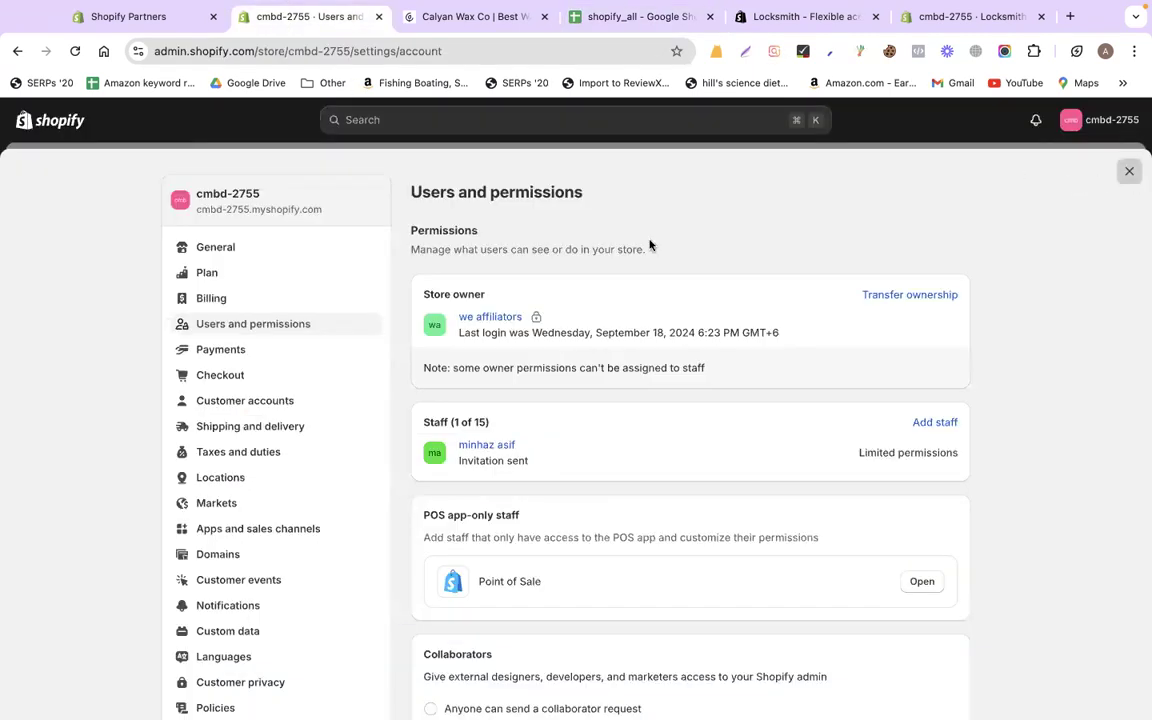
key("Escape")
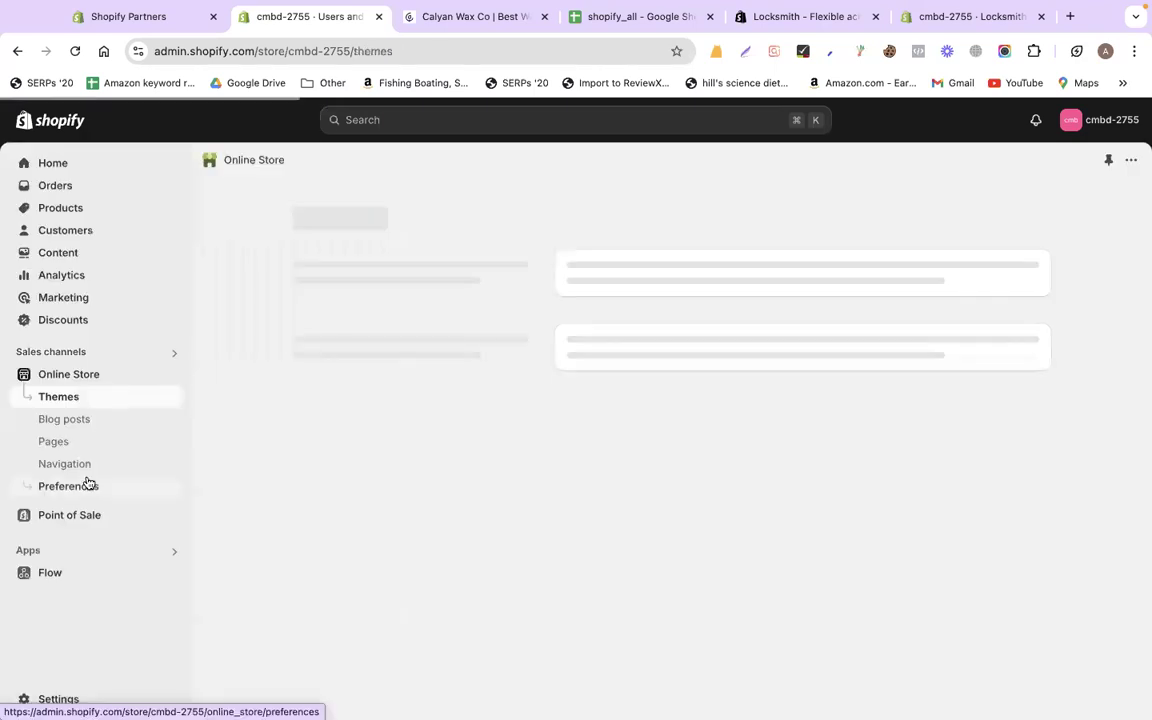
left_click(88, 484)
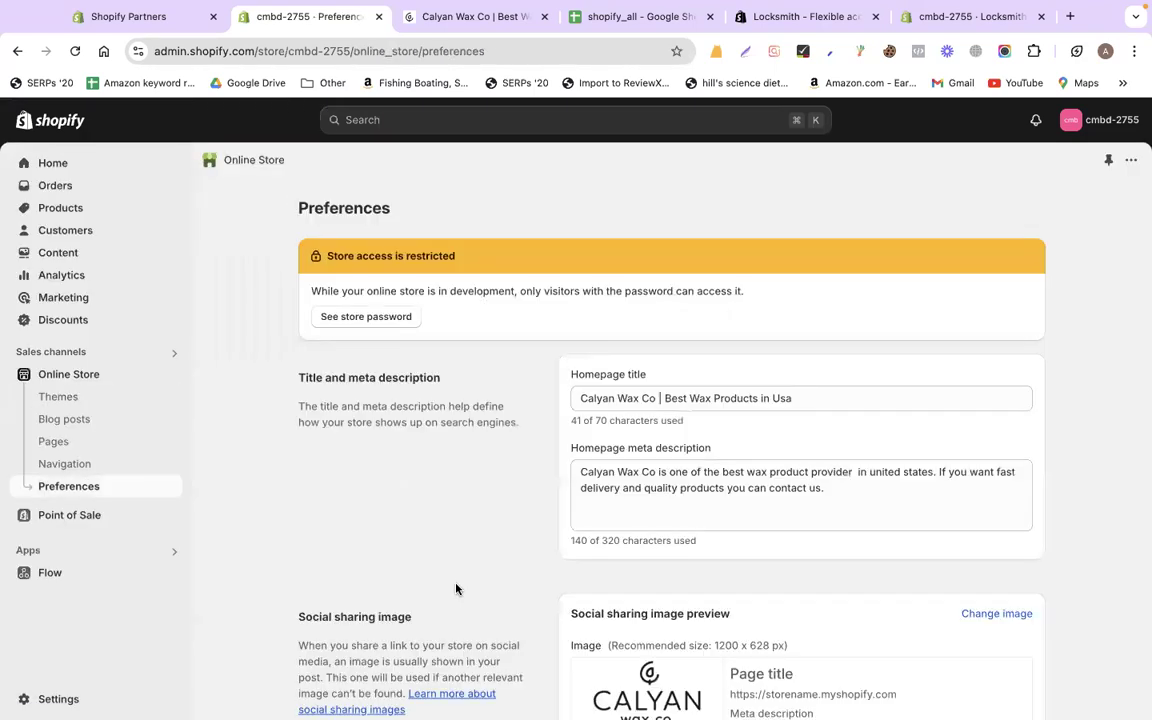
scroll(455, 589, "down", 10)
left_click_drag(290, 576, 410, 577)
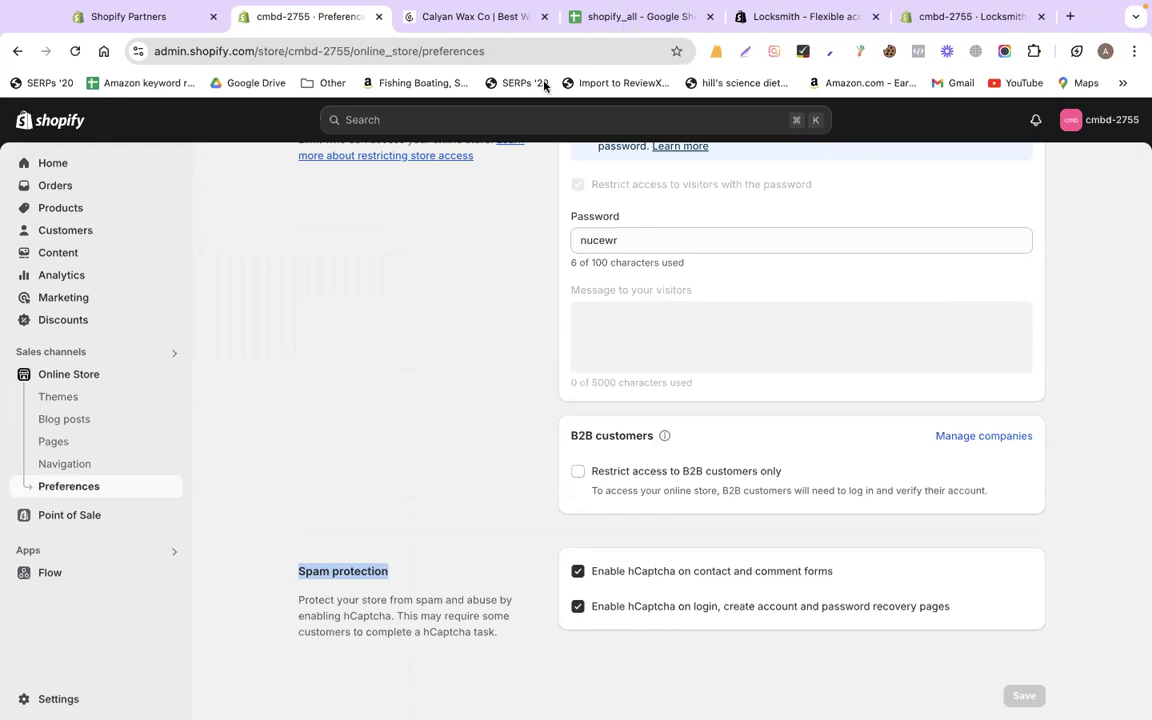
left_click(640, 17)
scroll(478, 494, "down", 2)
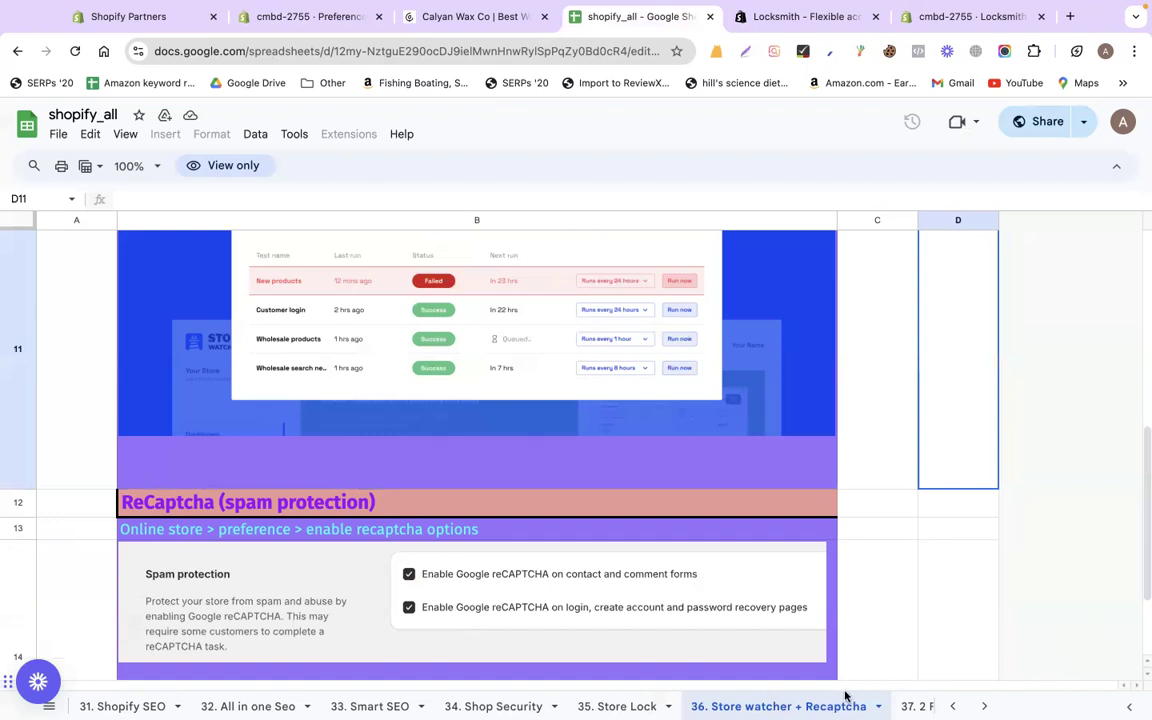
Open the '37. 2 Factors authentication' sheet, reload it, and scroll to the Google Authenticator steps
left_click(984, 706)
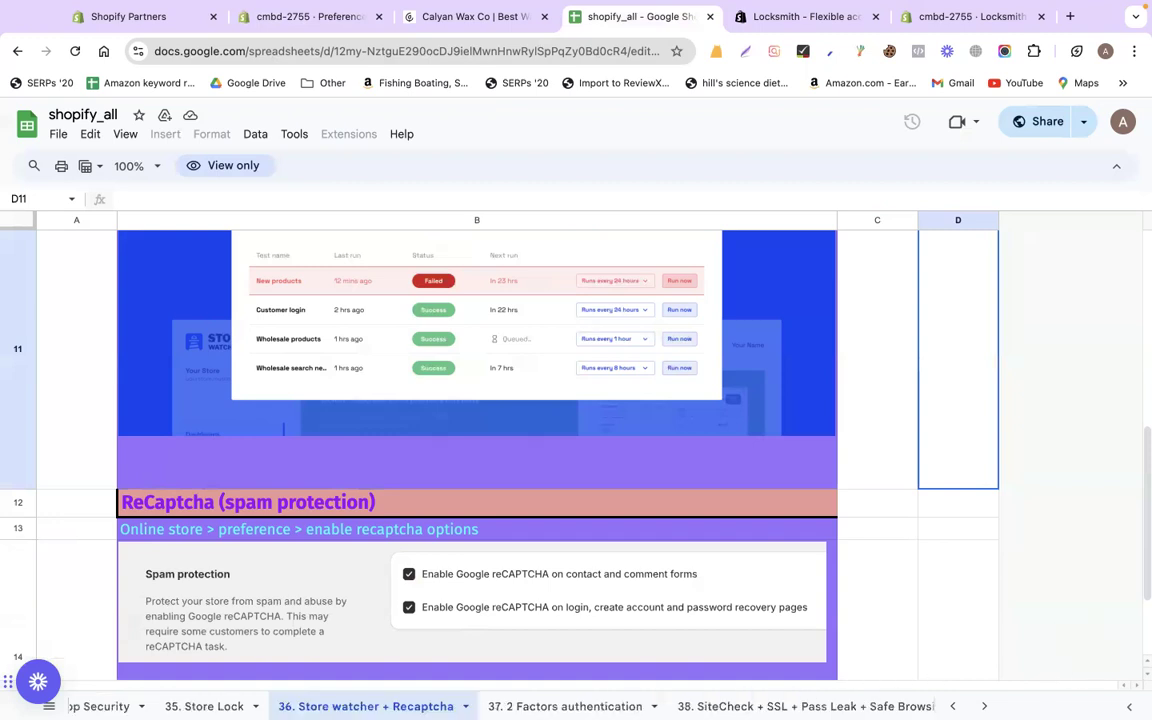
left_click(984, 706)
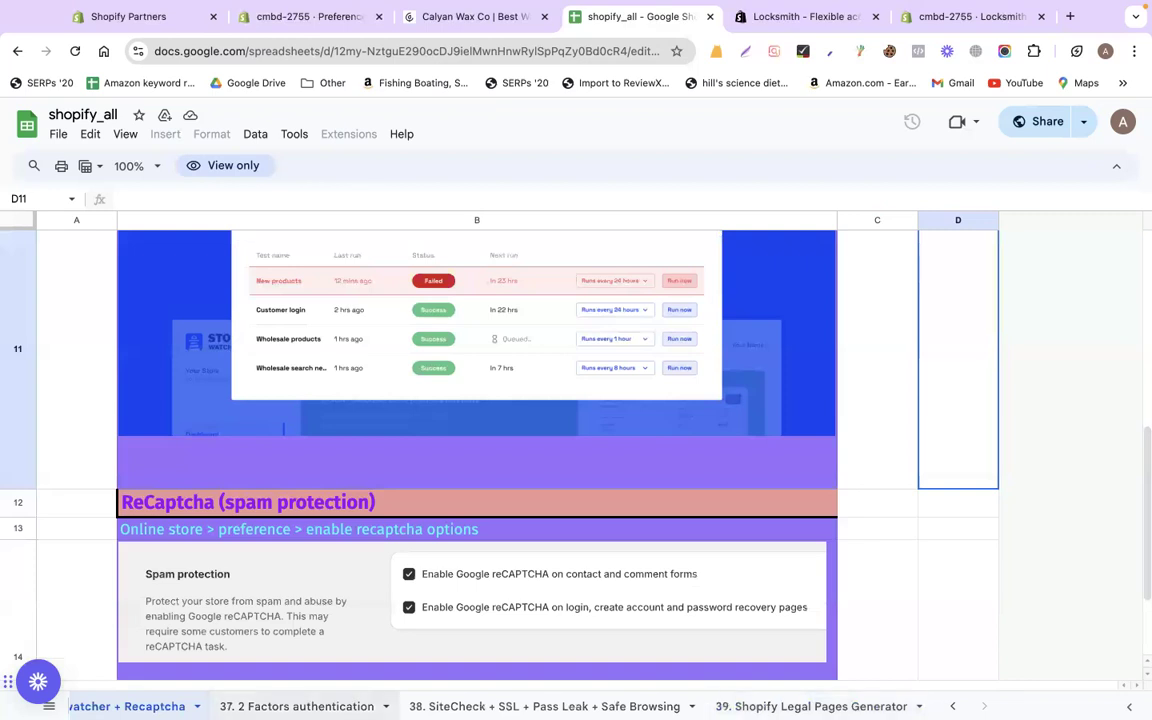
left_click(296, 706)
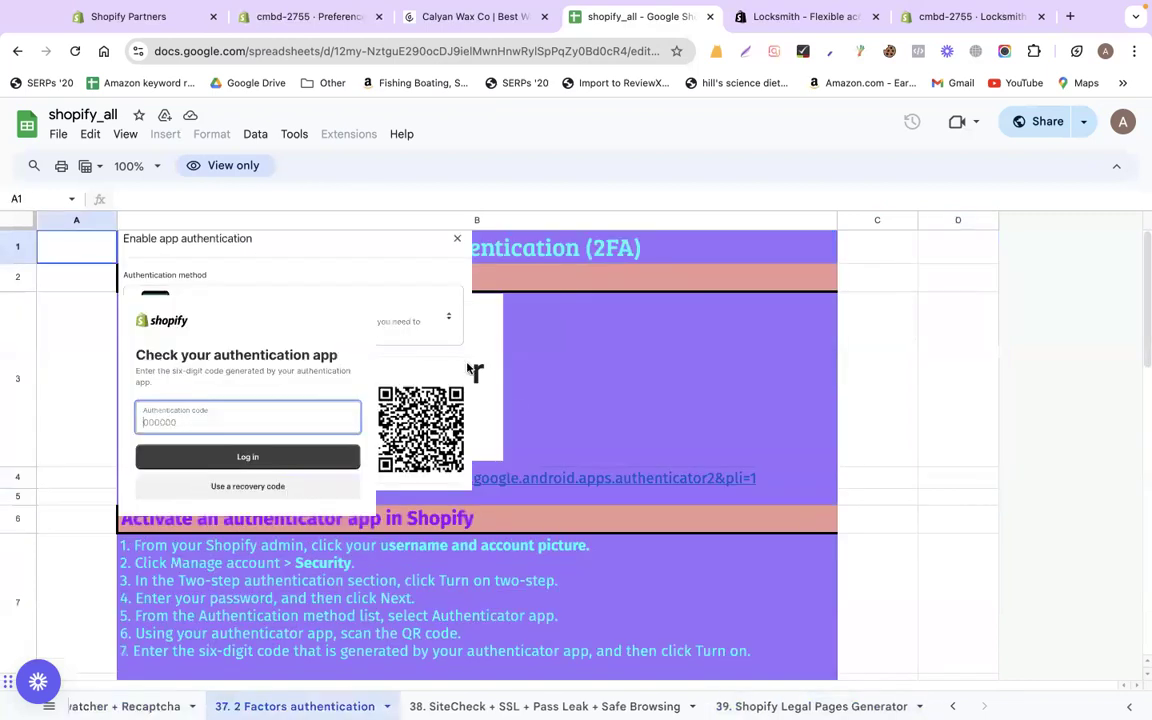
left_click(75, 51)
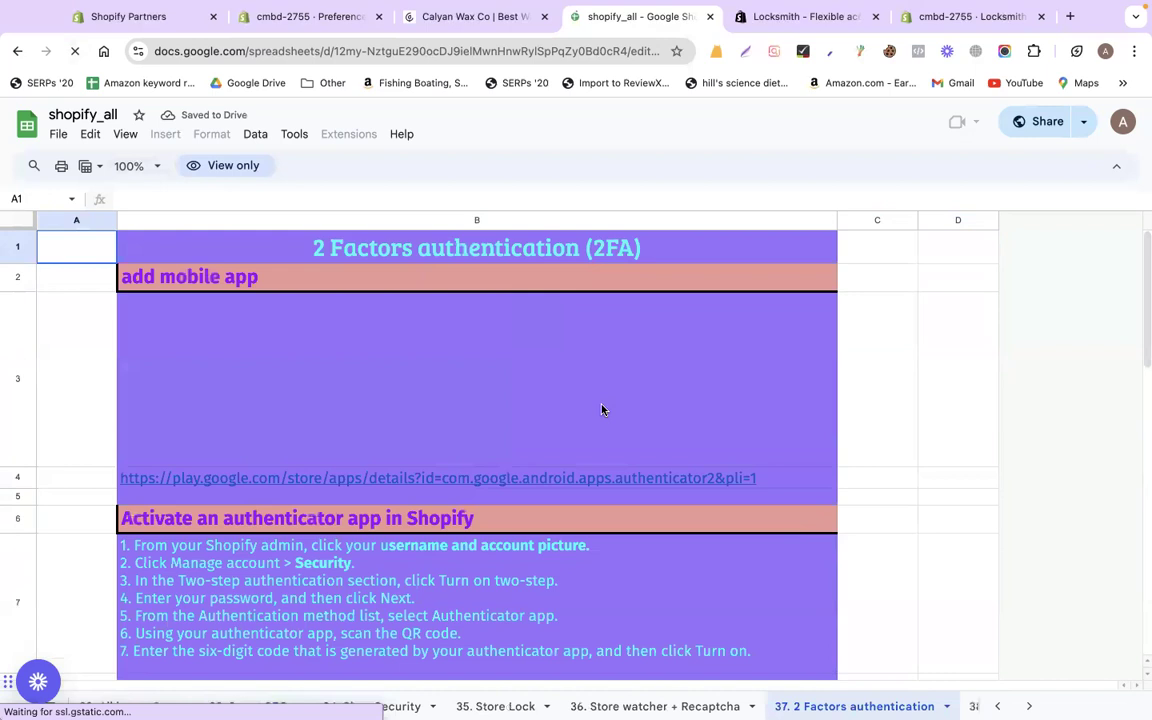
scroll(601, 410, "down", 1)
scroll(601, 410, "down", 1)
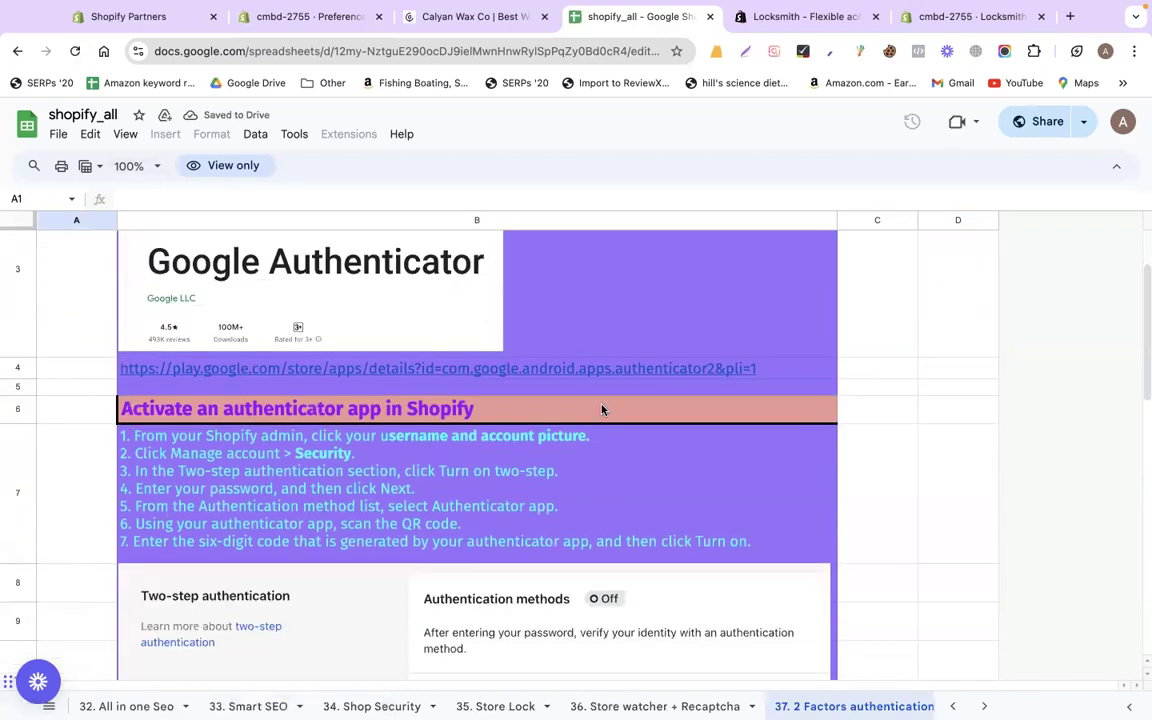
scroll(601, 410, "down", 1)
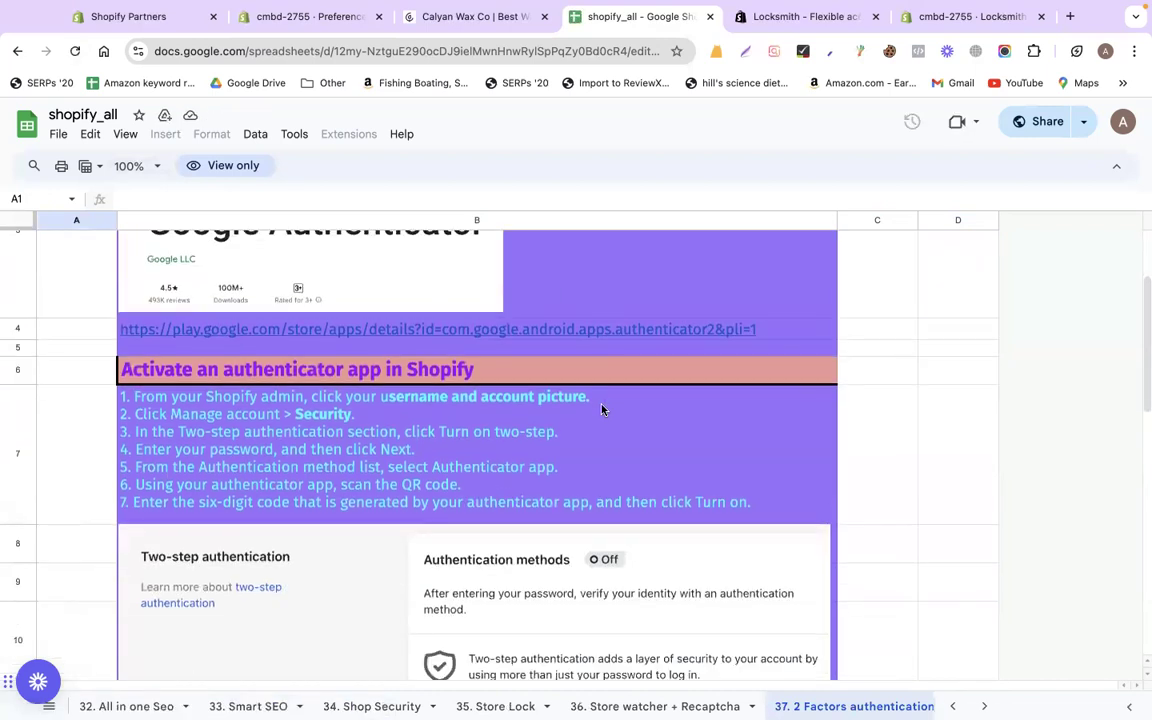
scroll(601, 410, "down", 2)
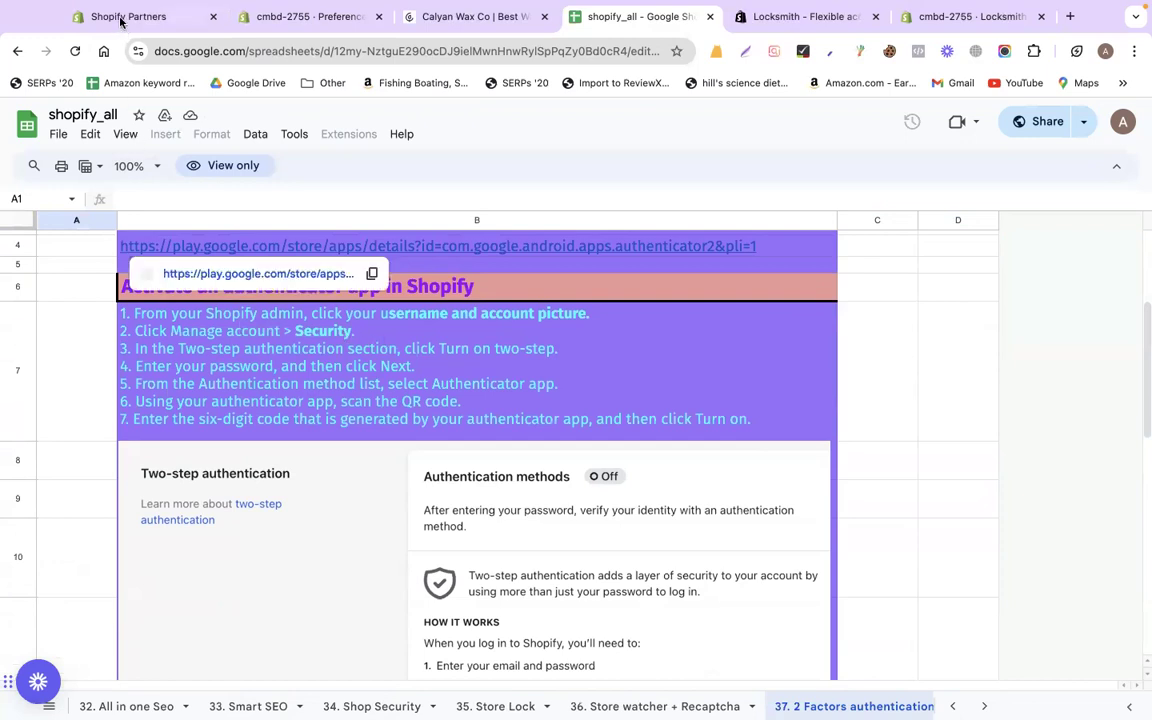
Open the Shopify account's Security page via Manage account and find the Authentication methods section
left_click(248, 20)
scroll(855, 189, "up", 15)
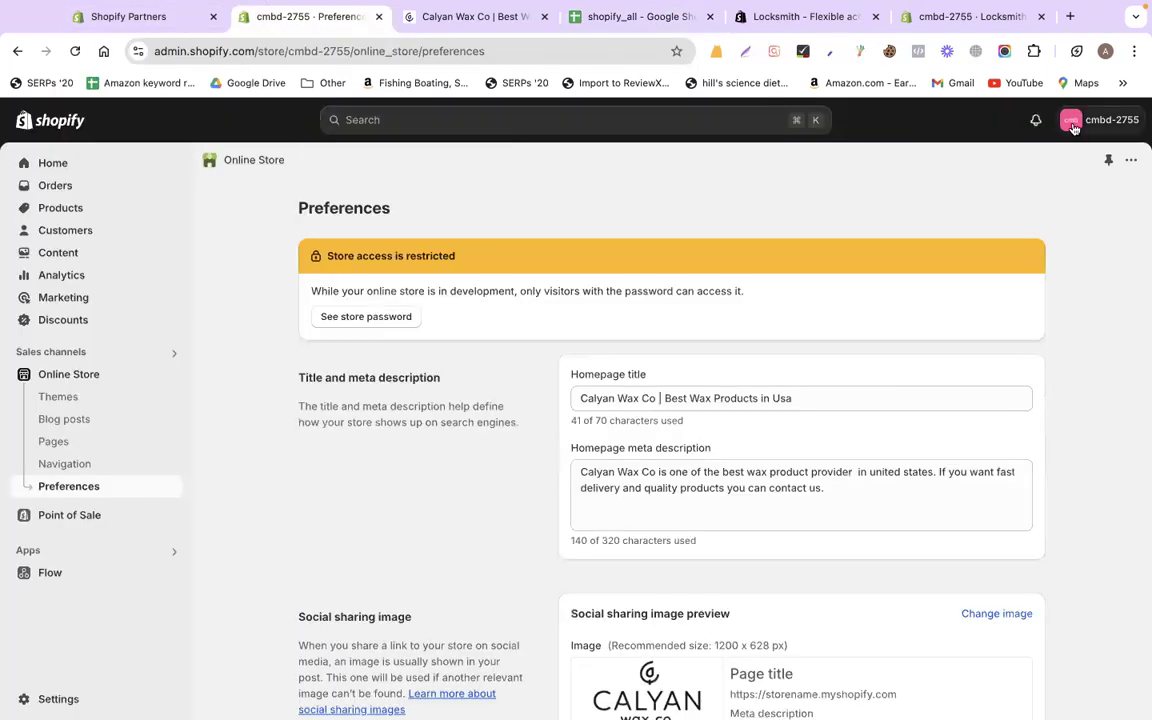
left_click(1073, 128)
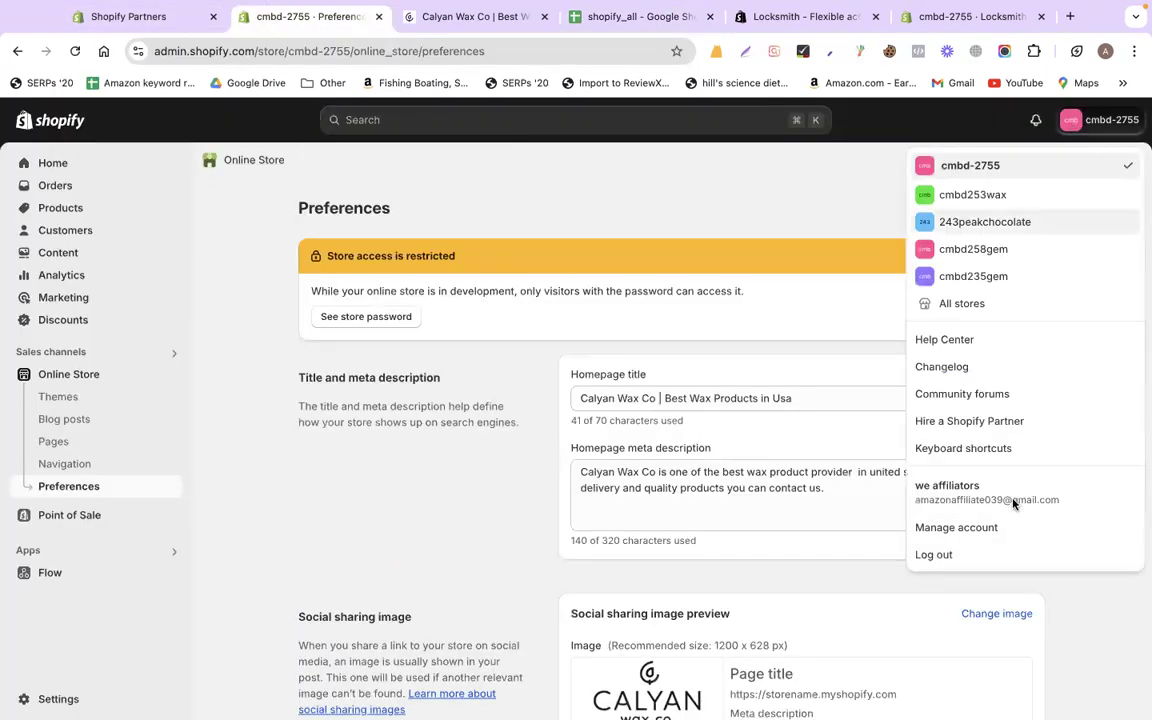
left_click(989, 530)
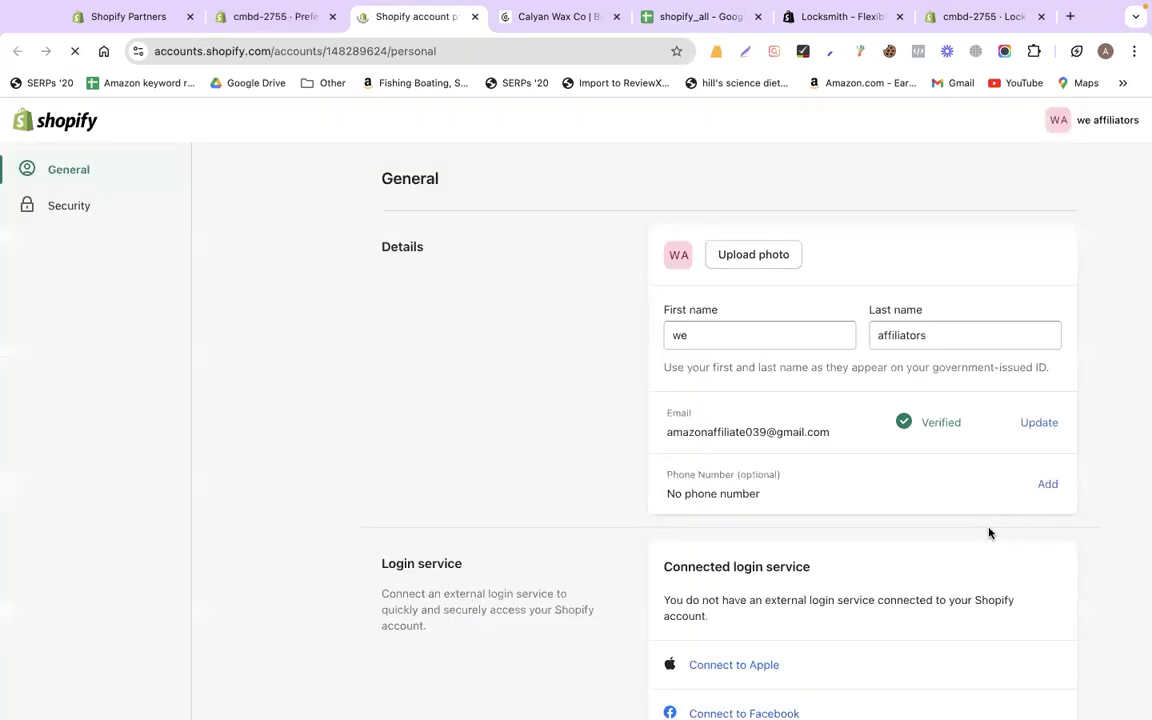
left_click(55, 208)
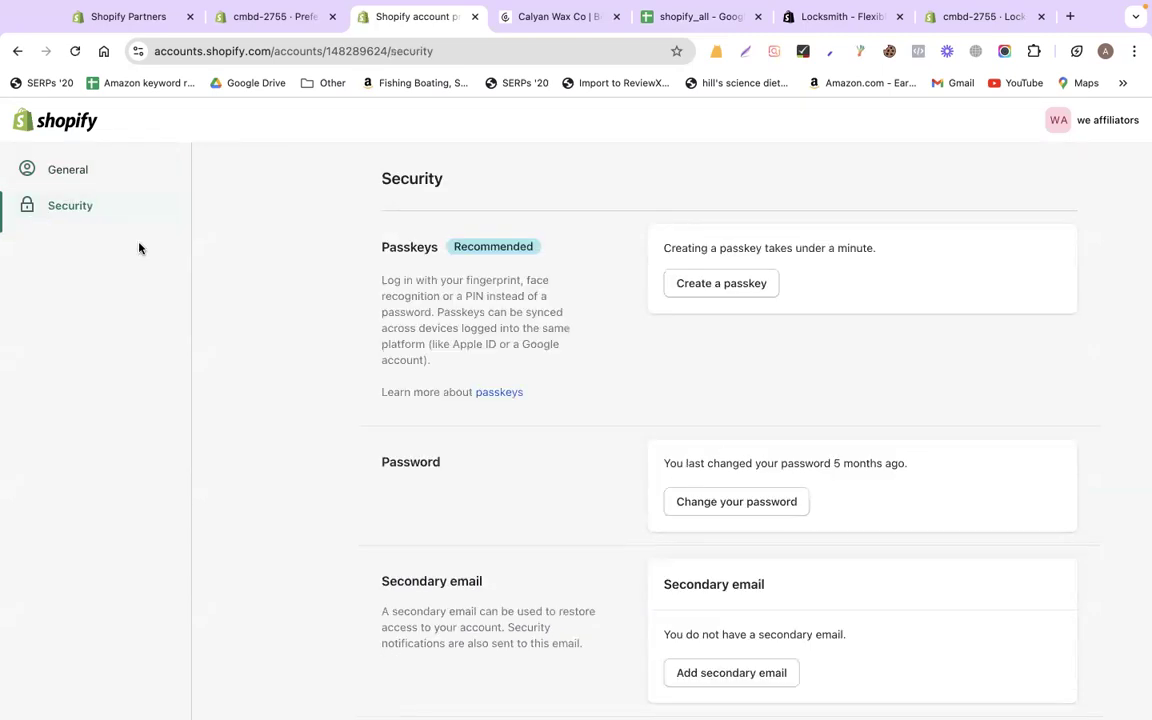
scroll(315, 408, "down", 3)
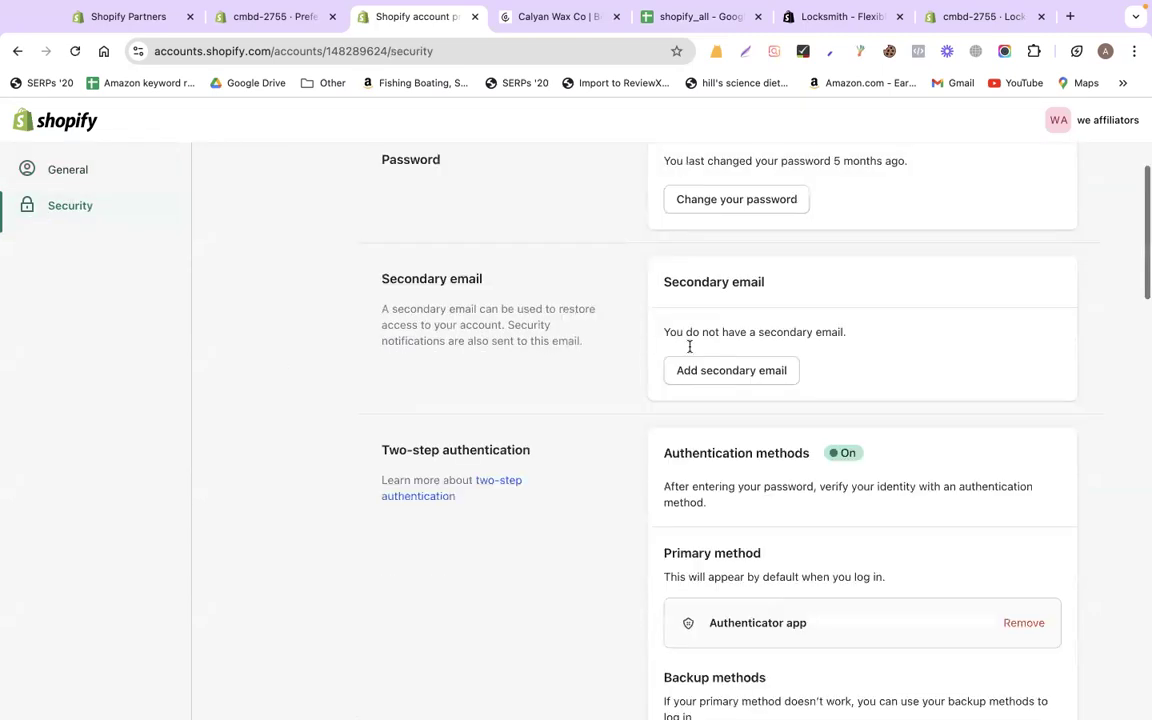
scroll(761, 347, "down", 2)
left_click_drag(665, 318, 865, 321)
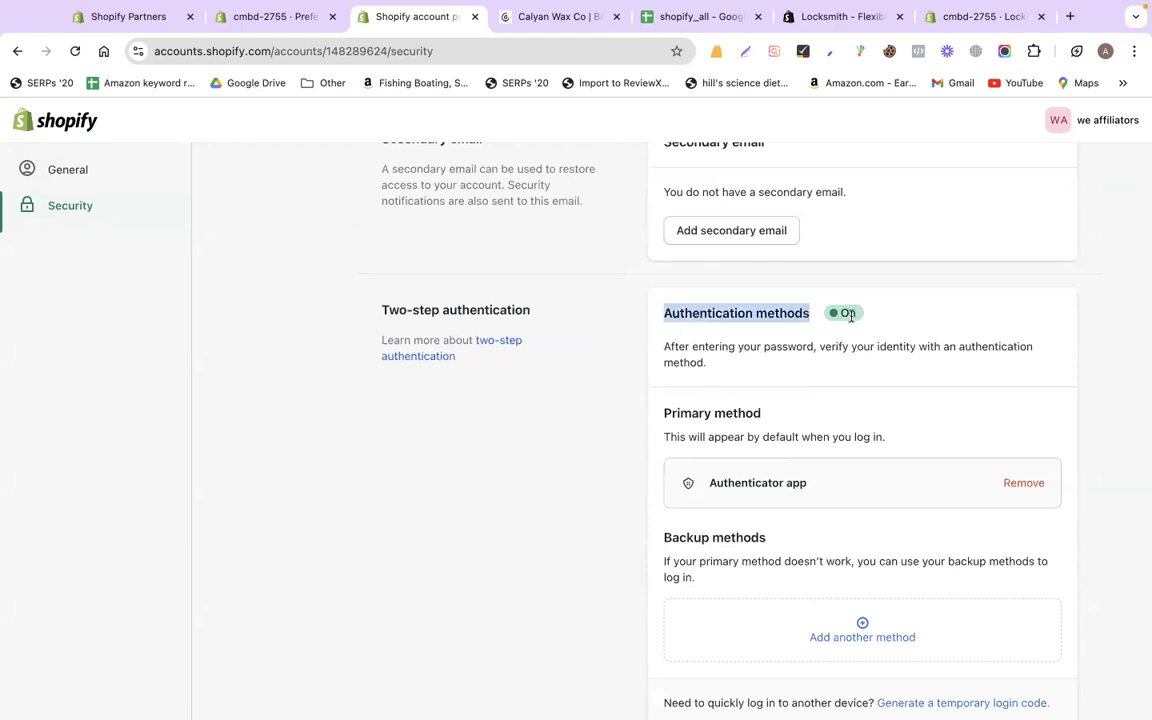
scroll(768, 368, "down", 2)
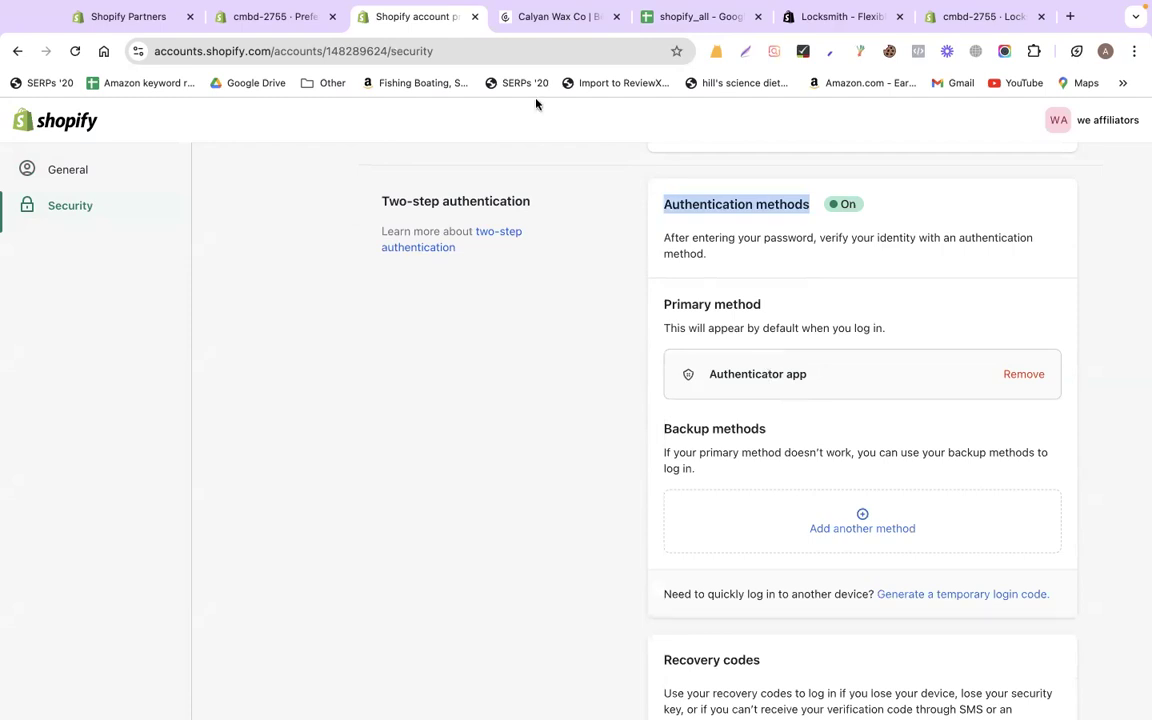
Compare the sheet's two-factor notes with the Authenticator app primary method on the Security page
left_click(701, 17)
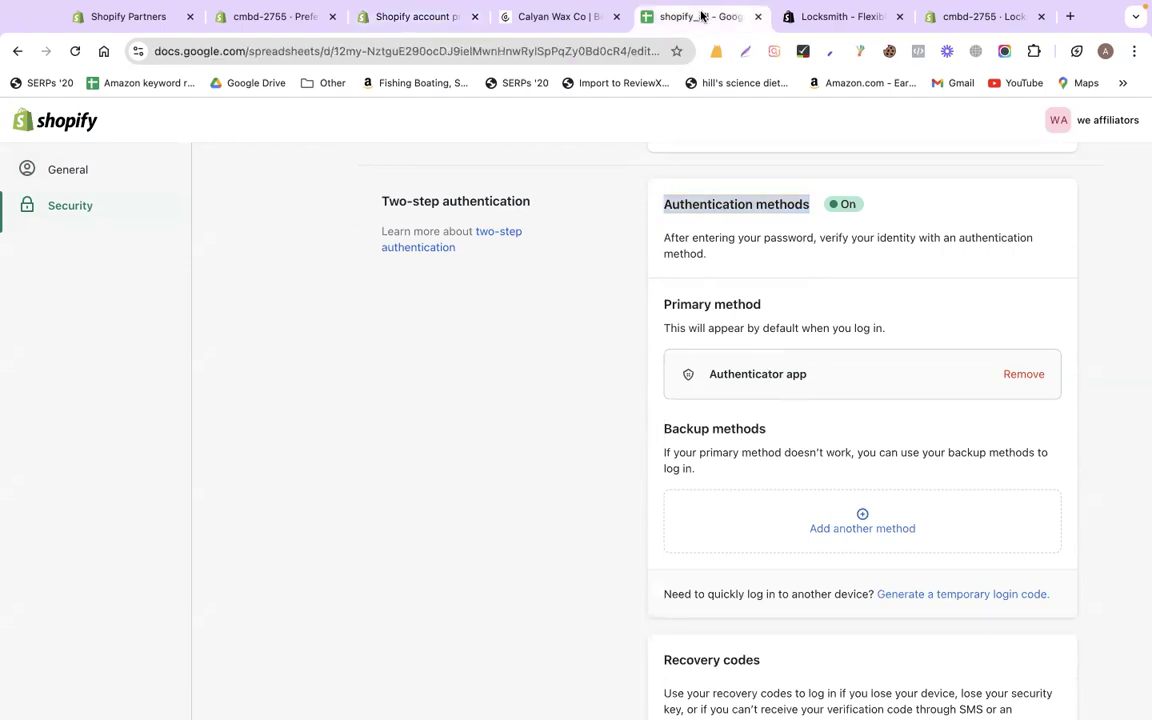
scroll(293, 395, "up", 3)
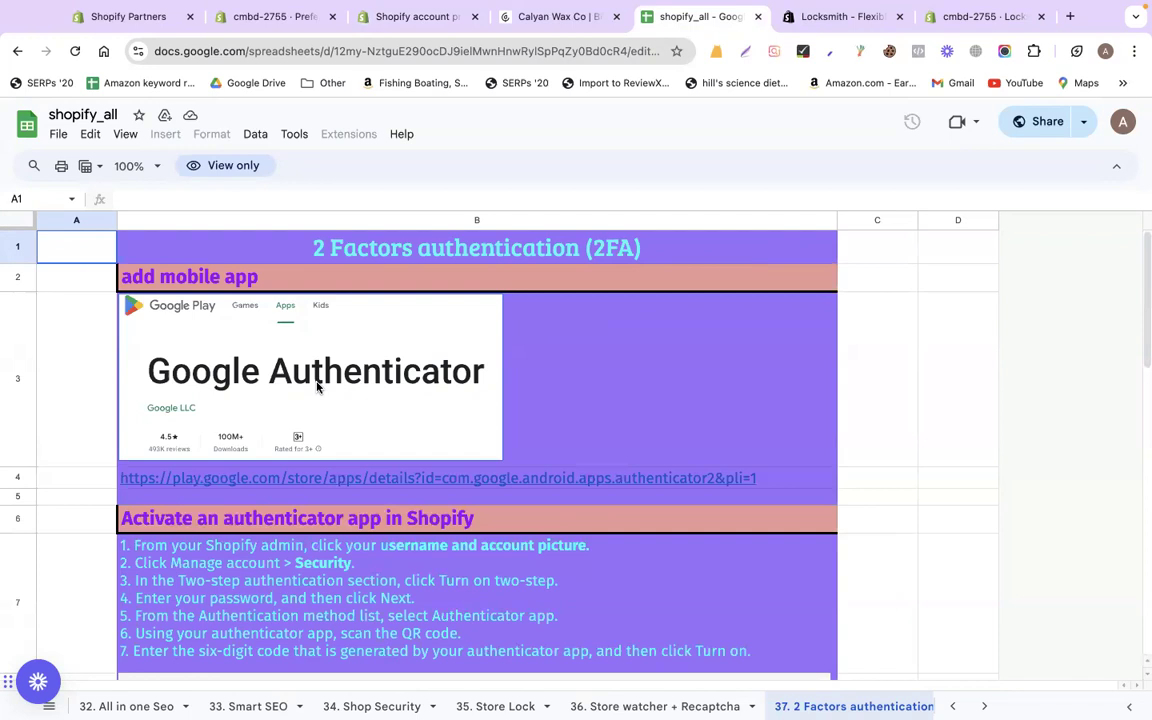
left_click(400, 28)
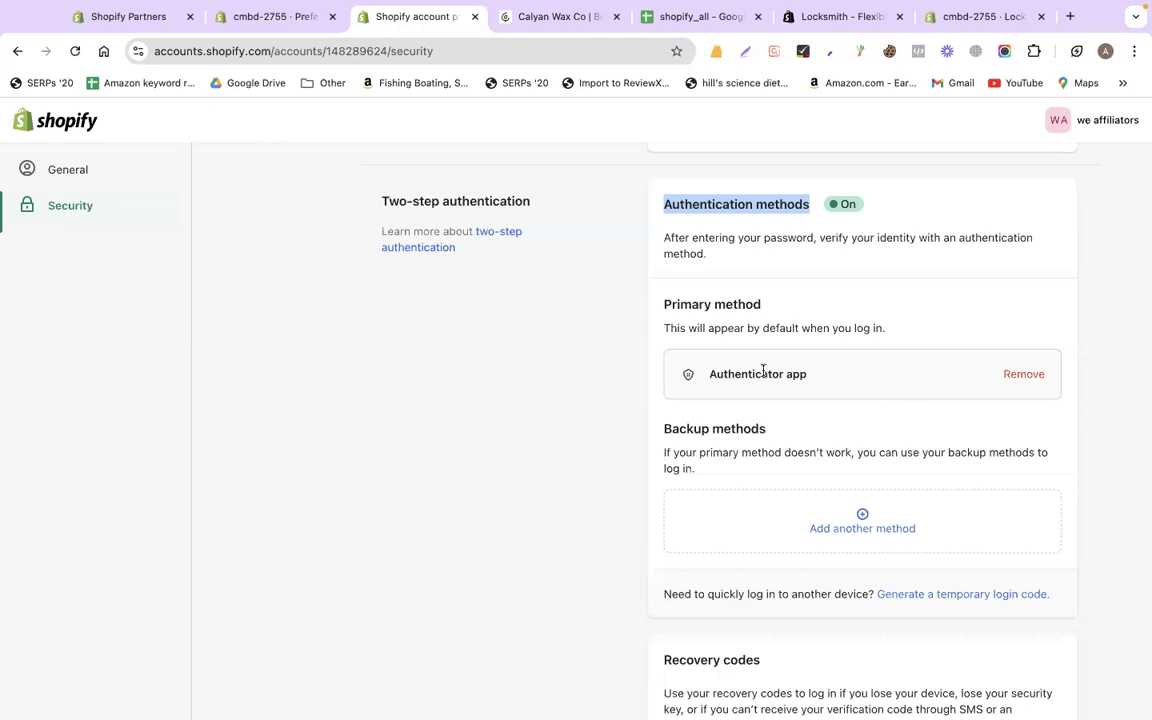
left_click(645, 492)
scroll(630, 379, "down", 4)
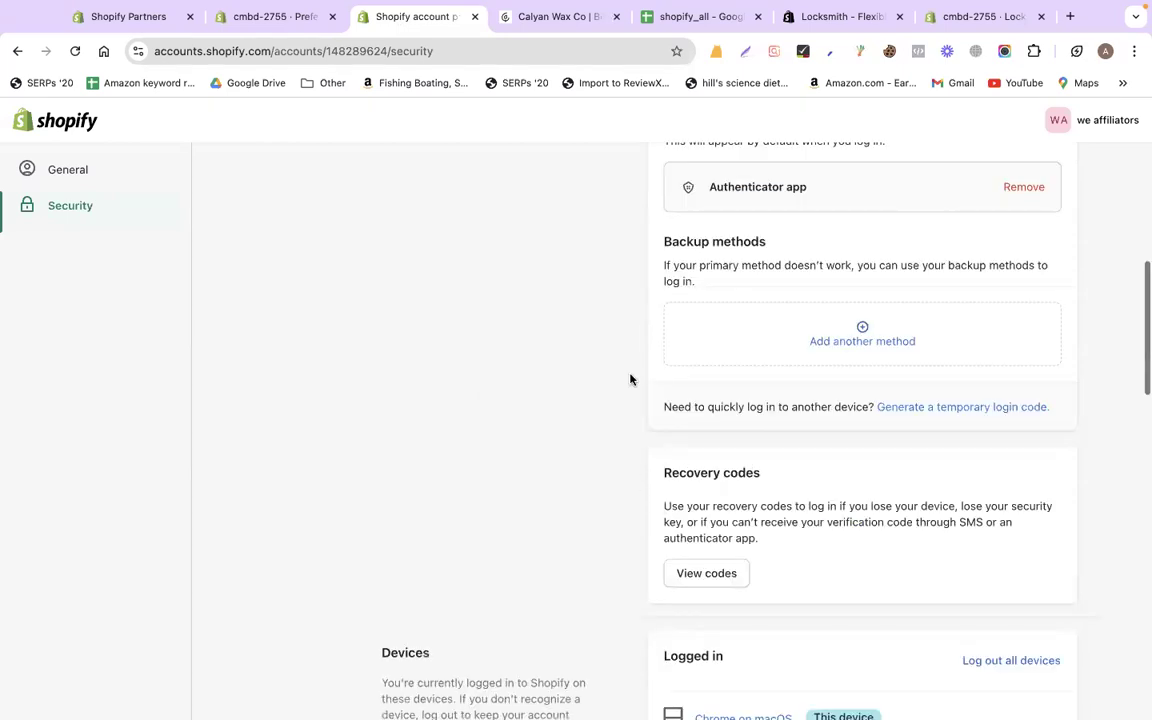
scroll(630, 379, "up", 4)
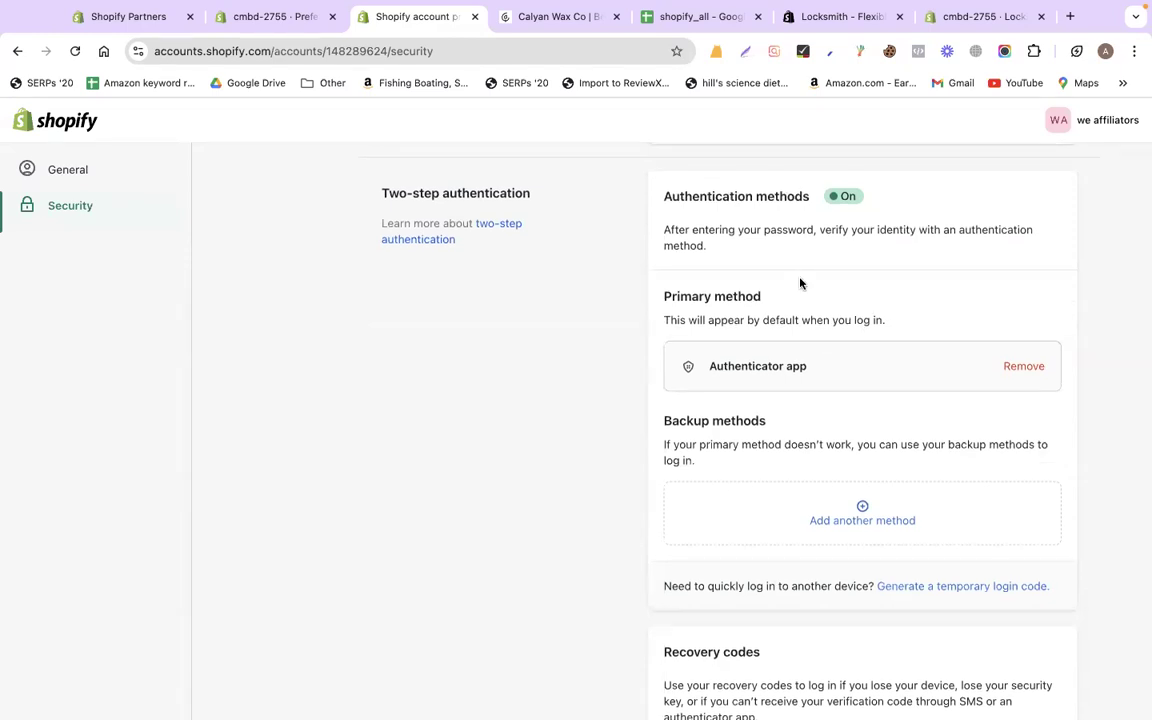
Return to the shopify_all spreadsheet and scroll through the 2FA instructions sheet
left_click(668, 22)
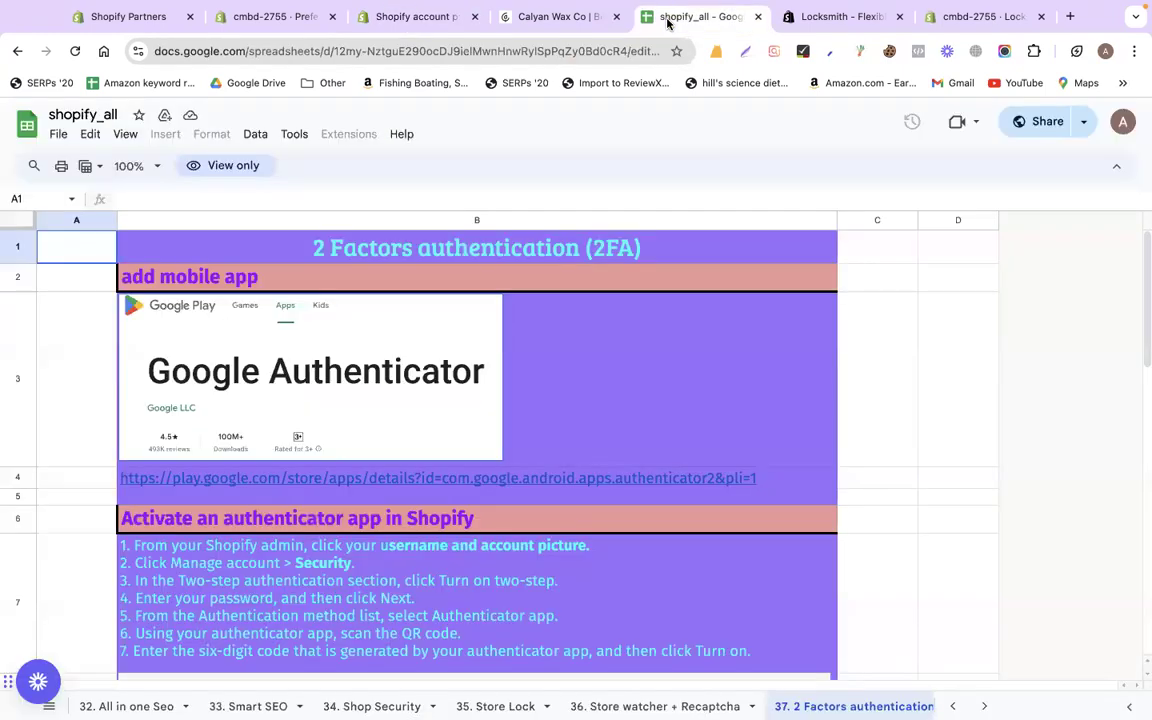
scroll(688, 331, "down", 3)
scroll(688, 331, "down", 5)
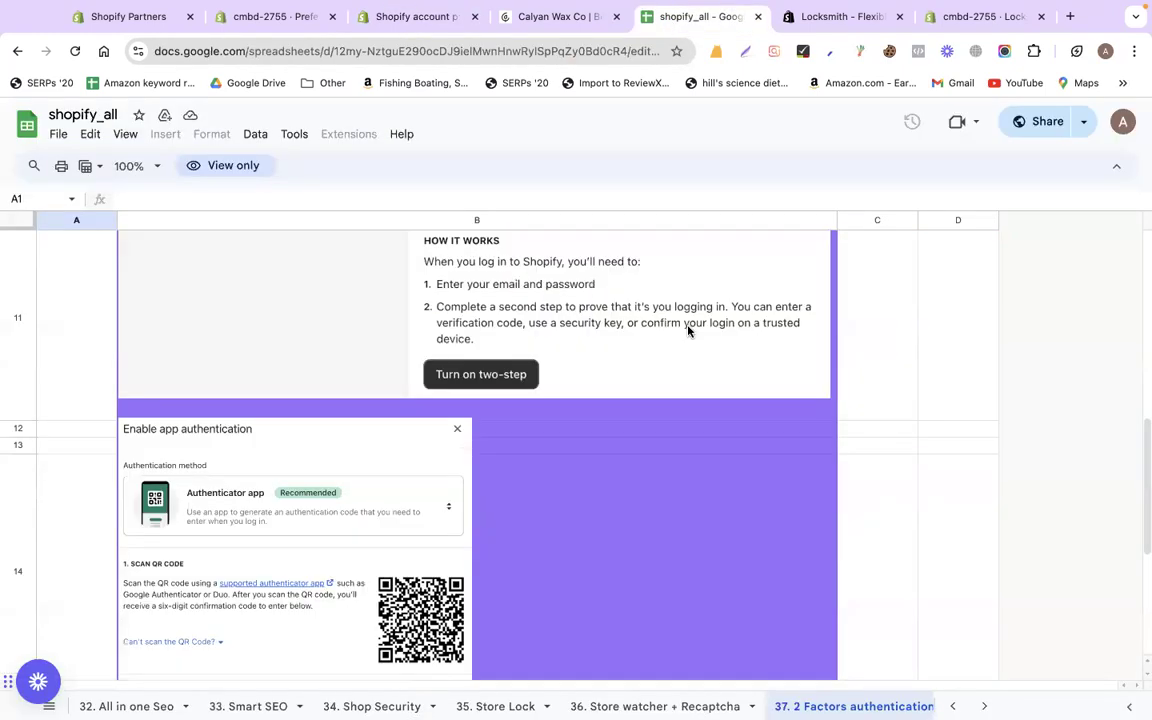
scroll(688, 331, "down", 5)
scroll(688, 331, "up", 10)
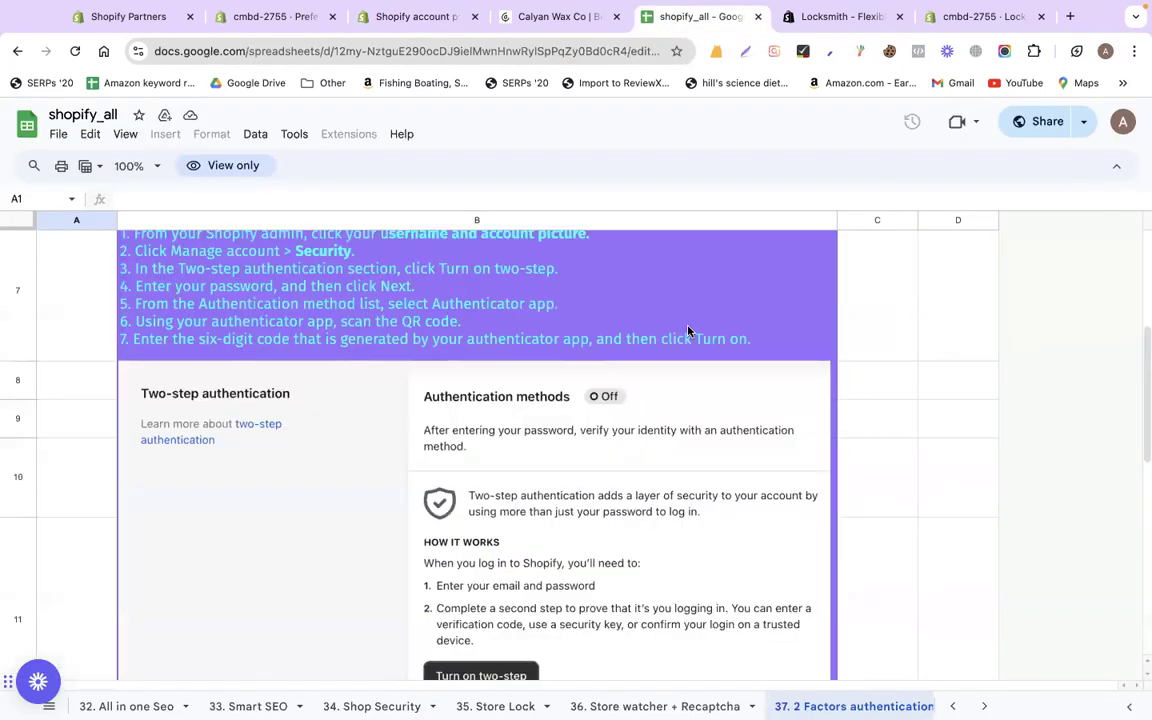
scroll(688, 331, "up", 5)
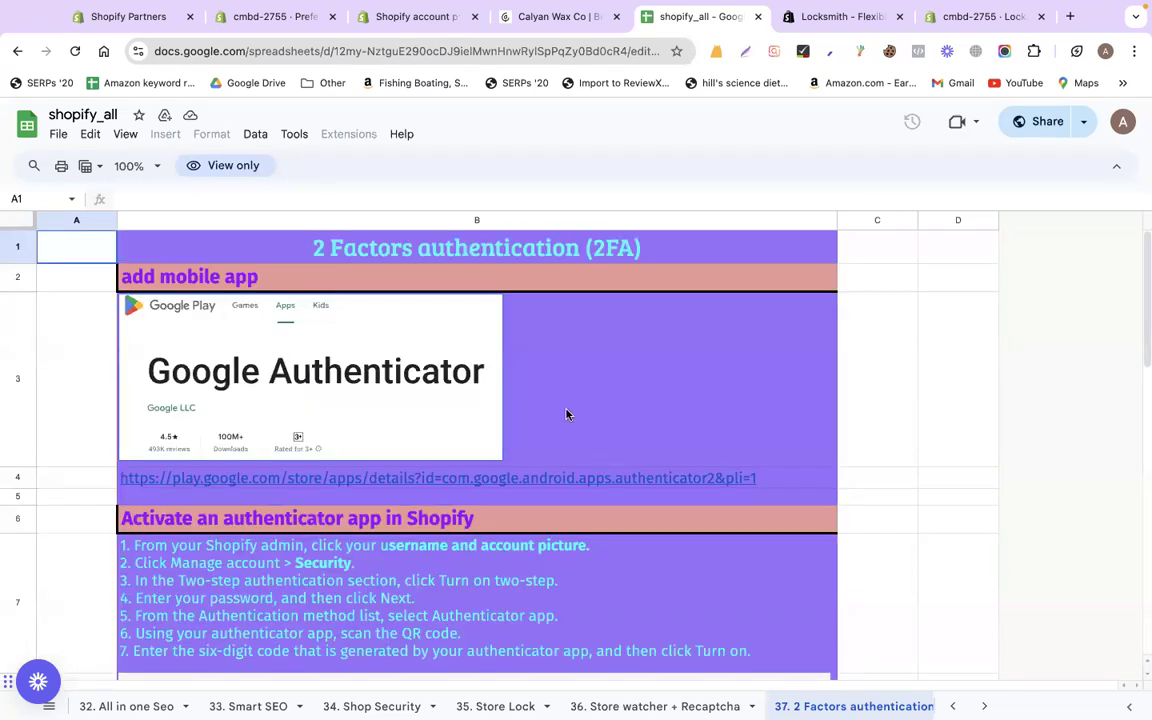
scroll(566, 414, "down", 5)
scroll(545, 365, "down", 4)
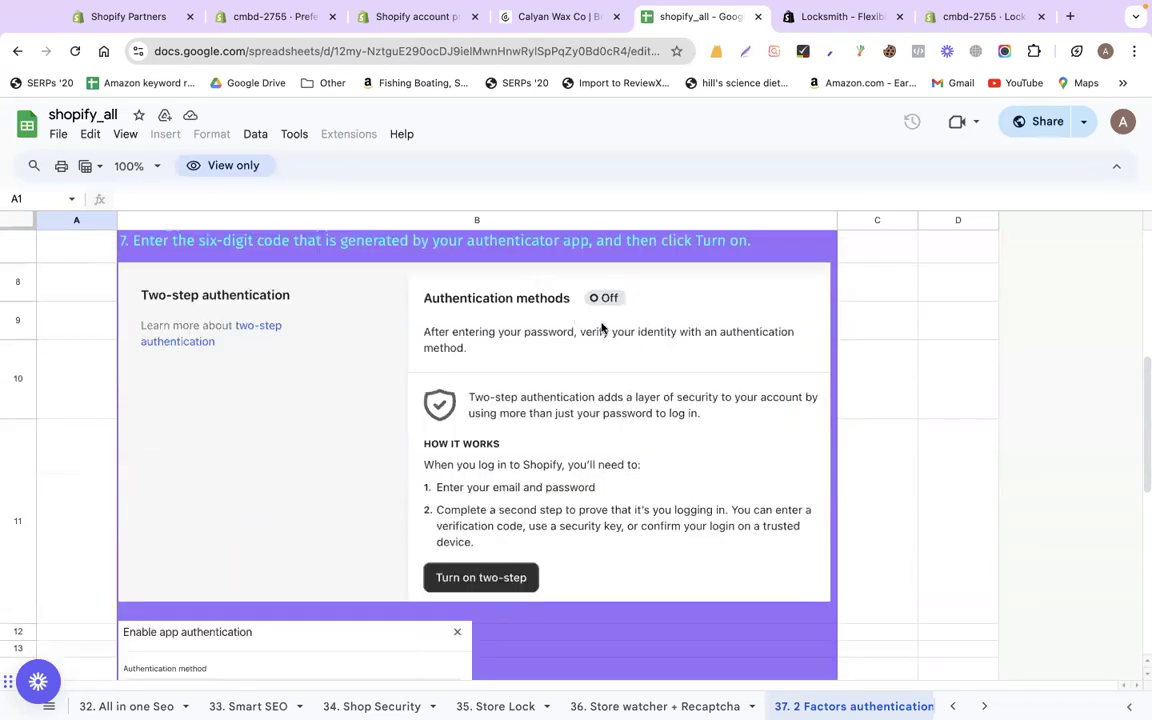
scroll(601, 327, "down", 3)
scroll(509, 406, "down", 3)
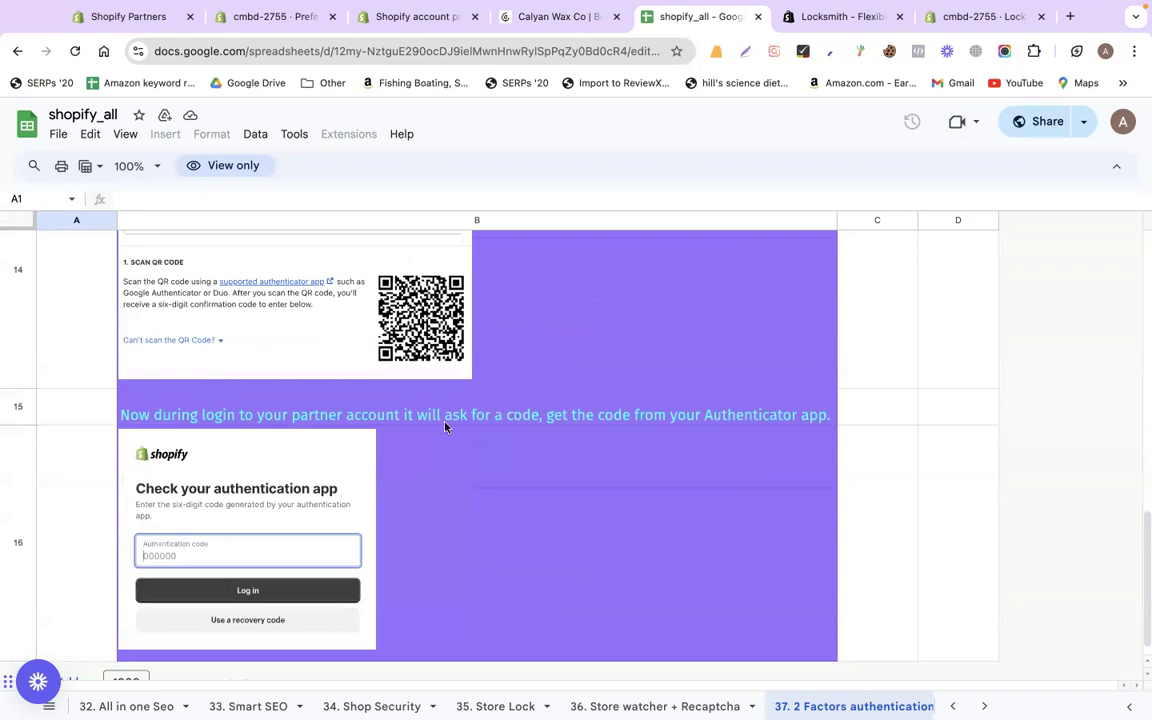
scroll(445, 427, "up", 2)
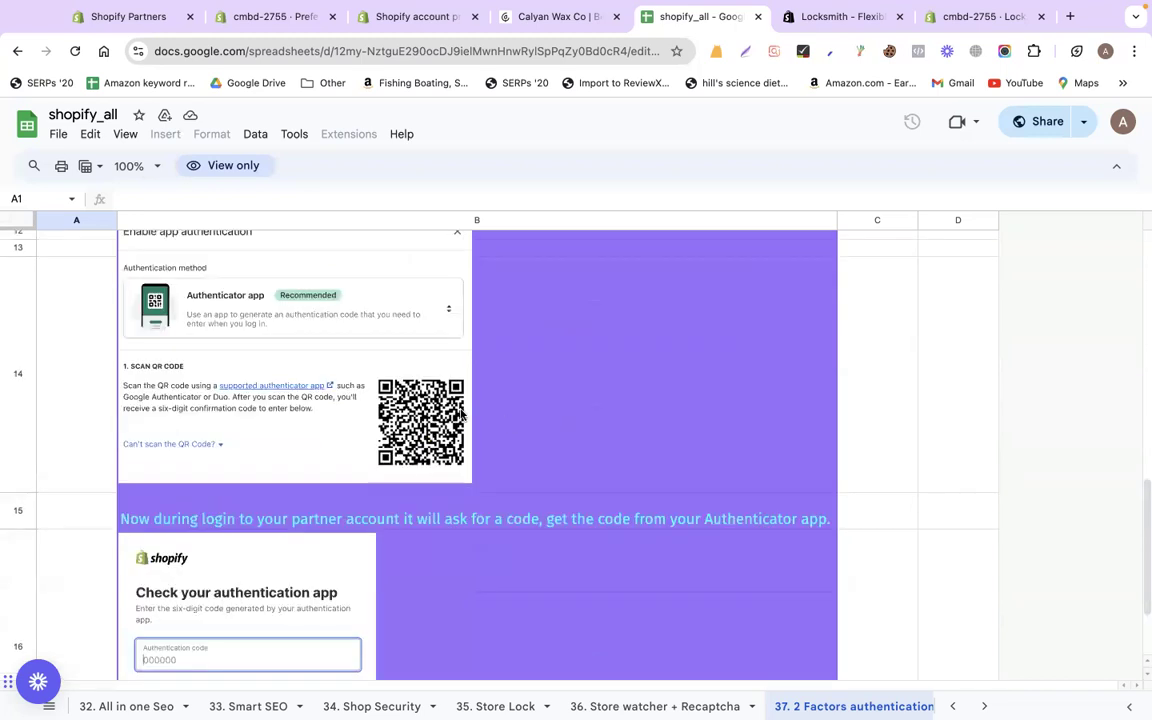
scroll(216, 521, "down", 3)
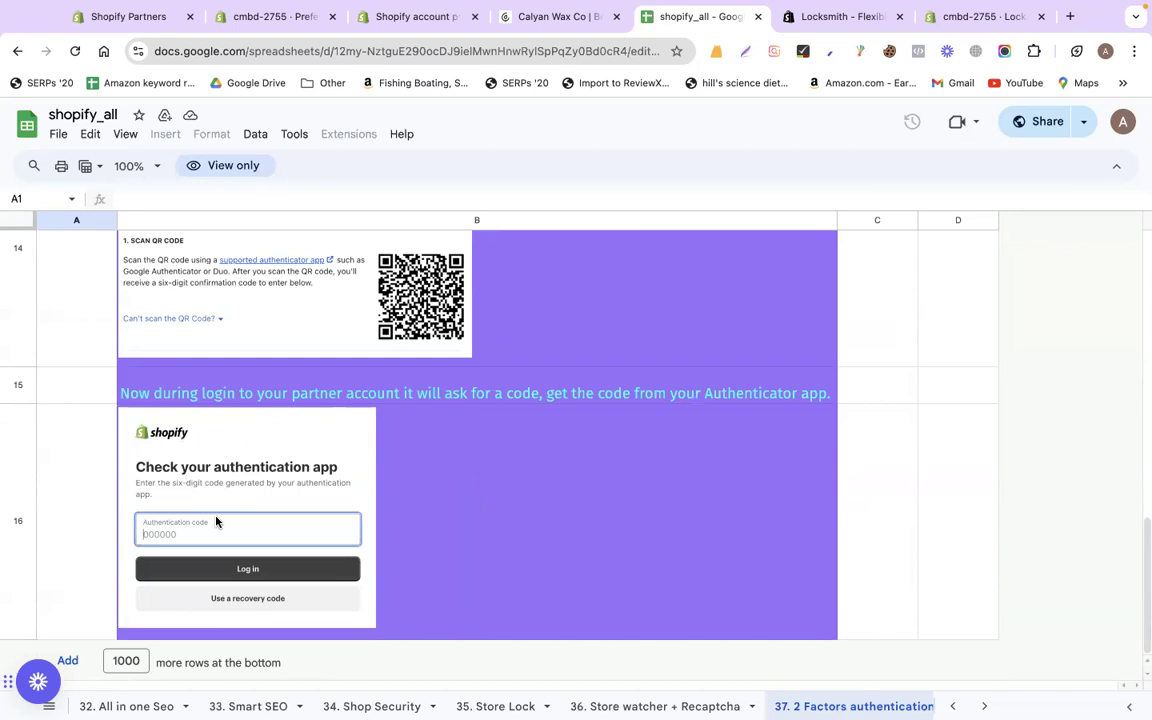
scroll(424, 706, "right", 2)
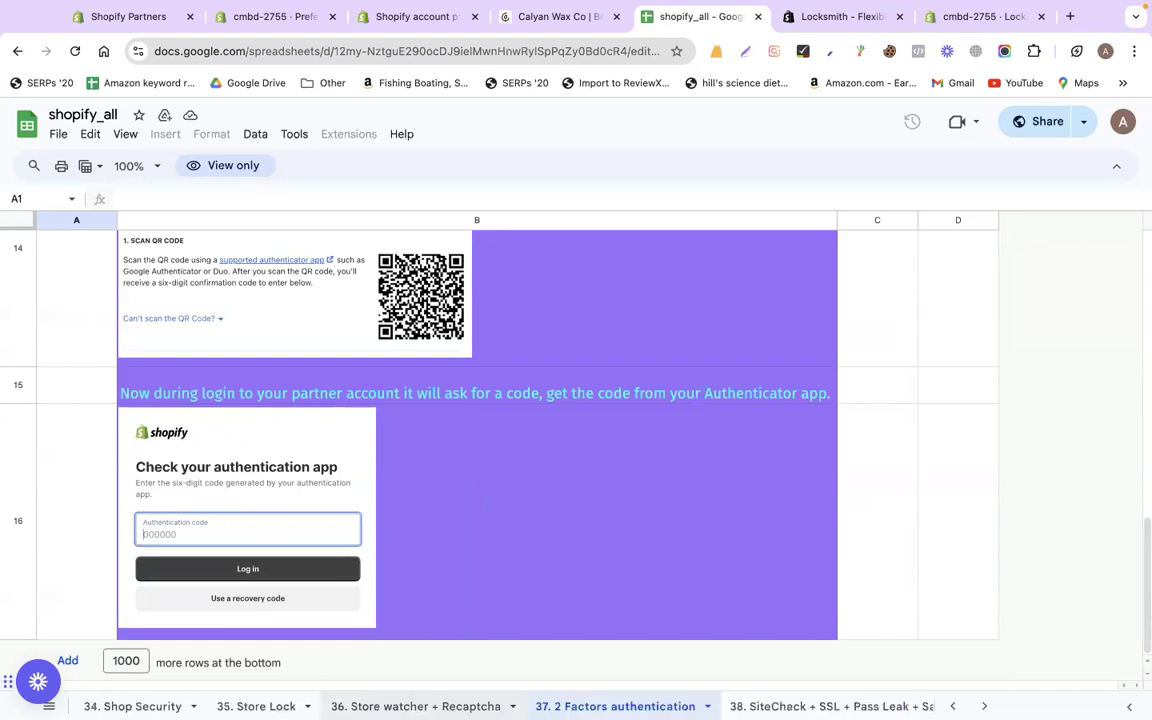
Open the '38. SiteCheck + SSL + Pass Leak + Safe Browsing' sheet and preview the Site check link in B2
left_click(824, 706)
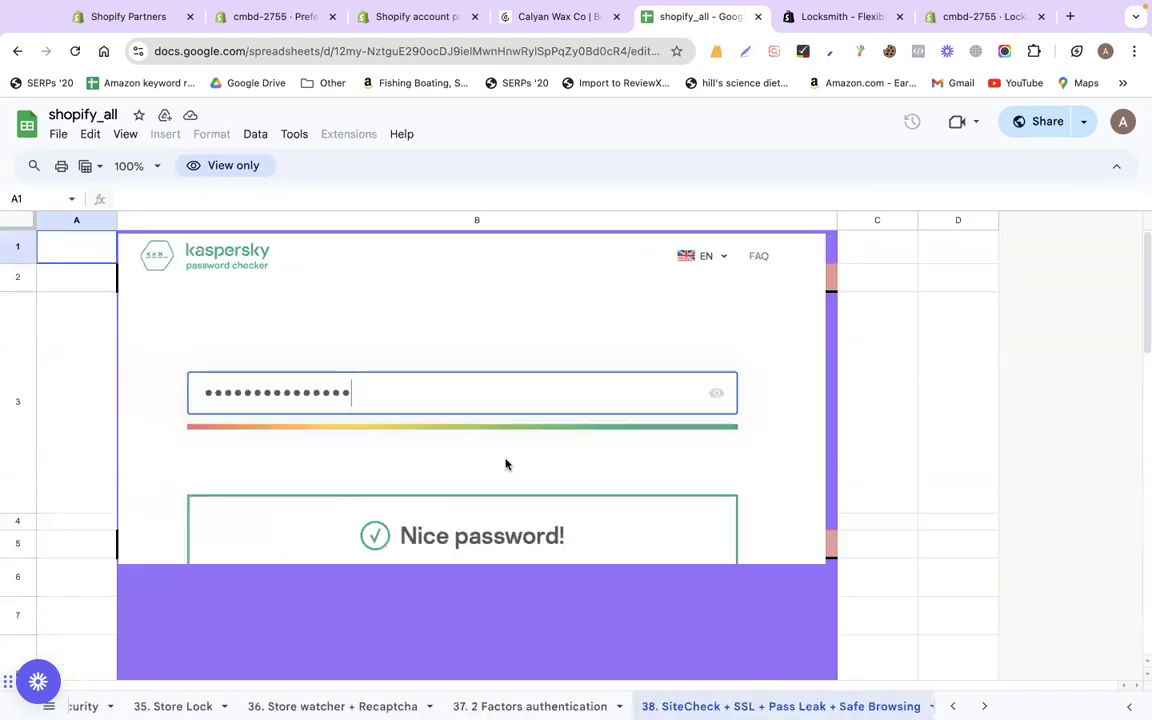
left_click(77, 56)
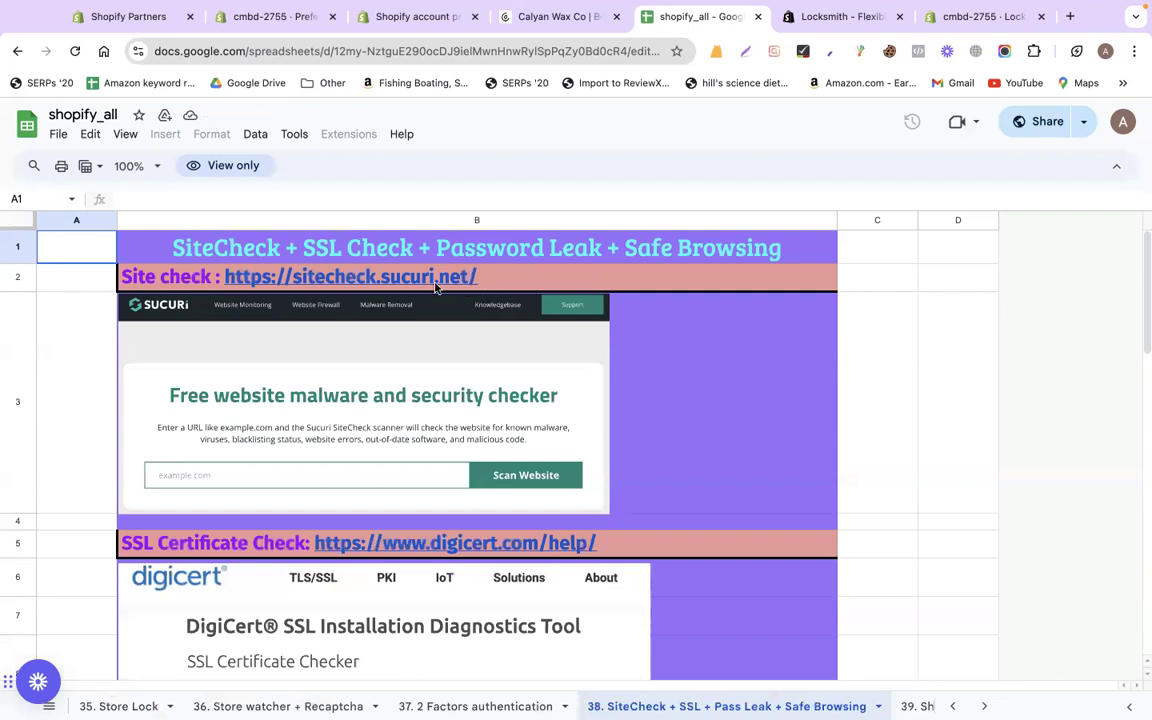
mouse_move(435, 287)
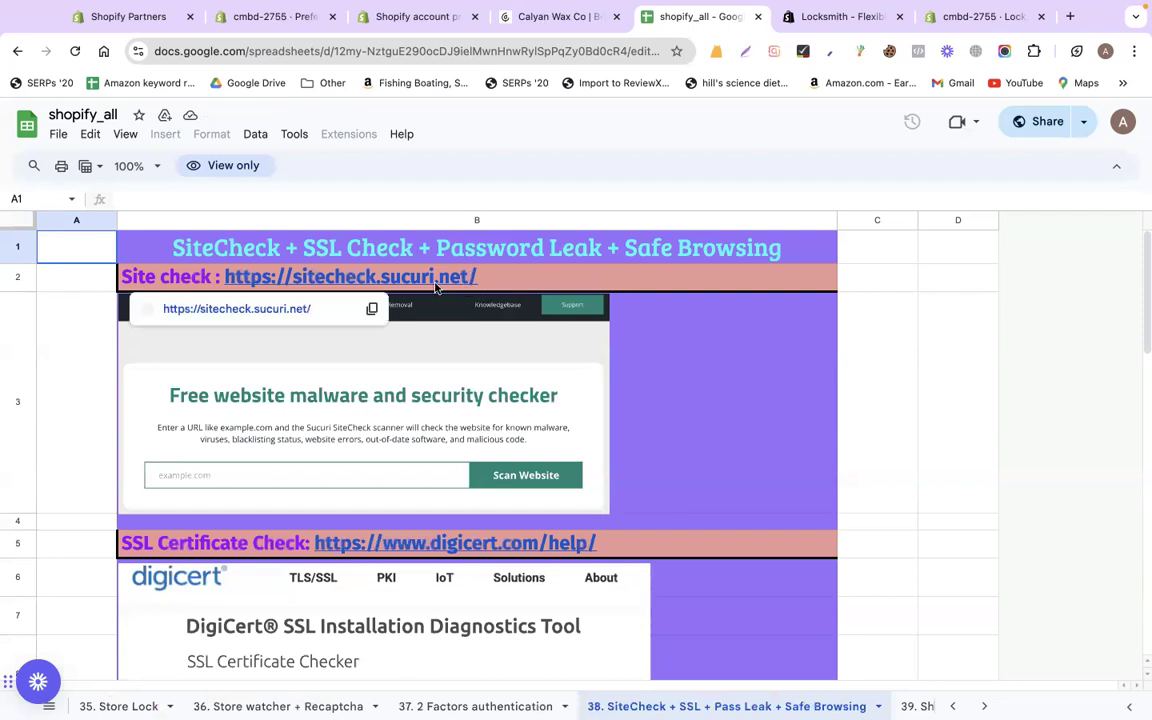
left_click(435, 287)
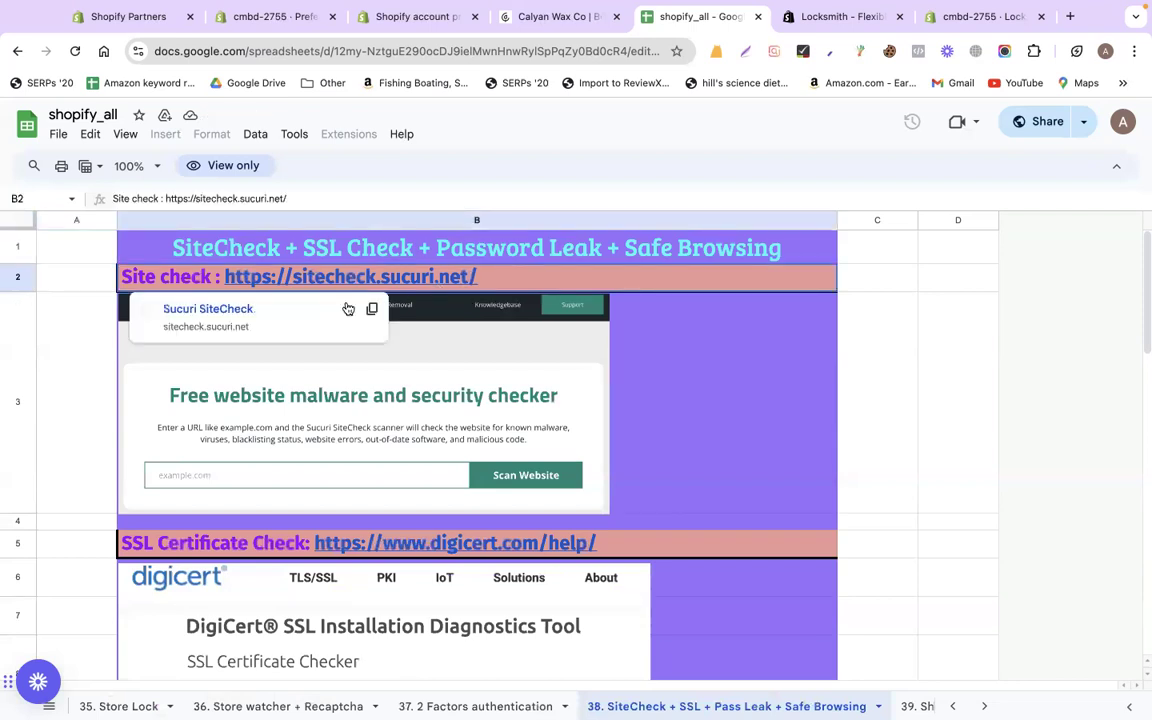
left_click(237, 311)
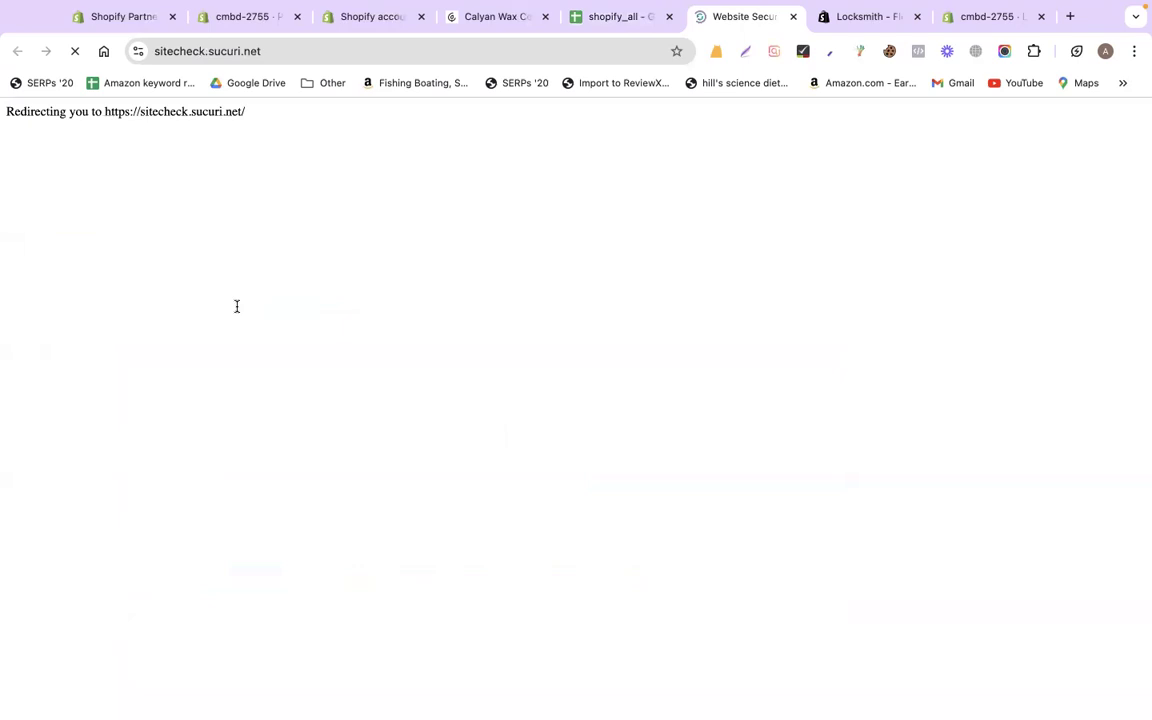
type("w")
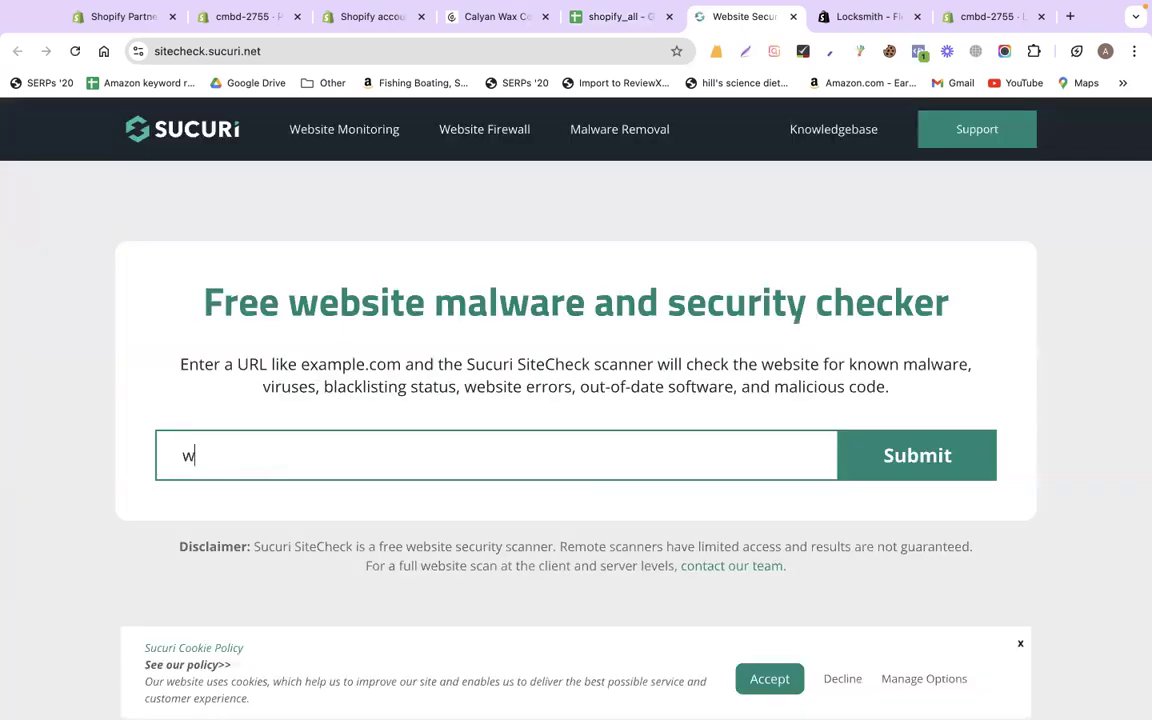
type("ww.codemanbd")
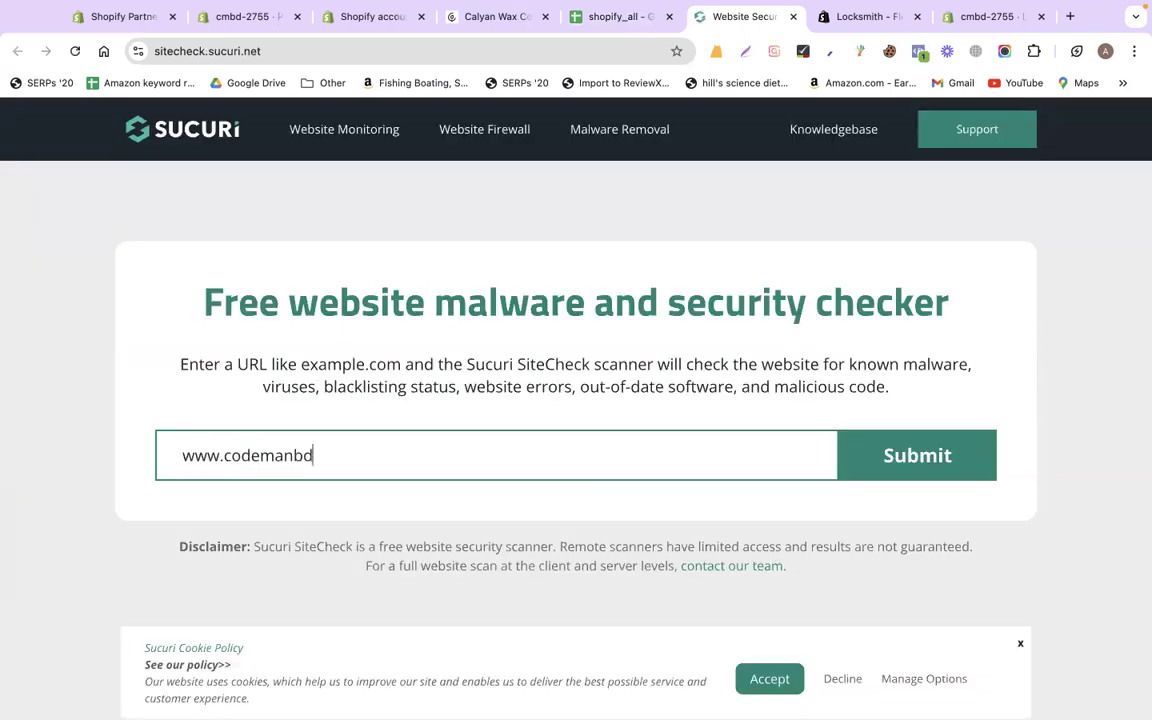
type(".com")
key("Return")
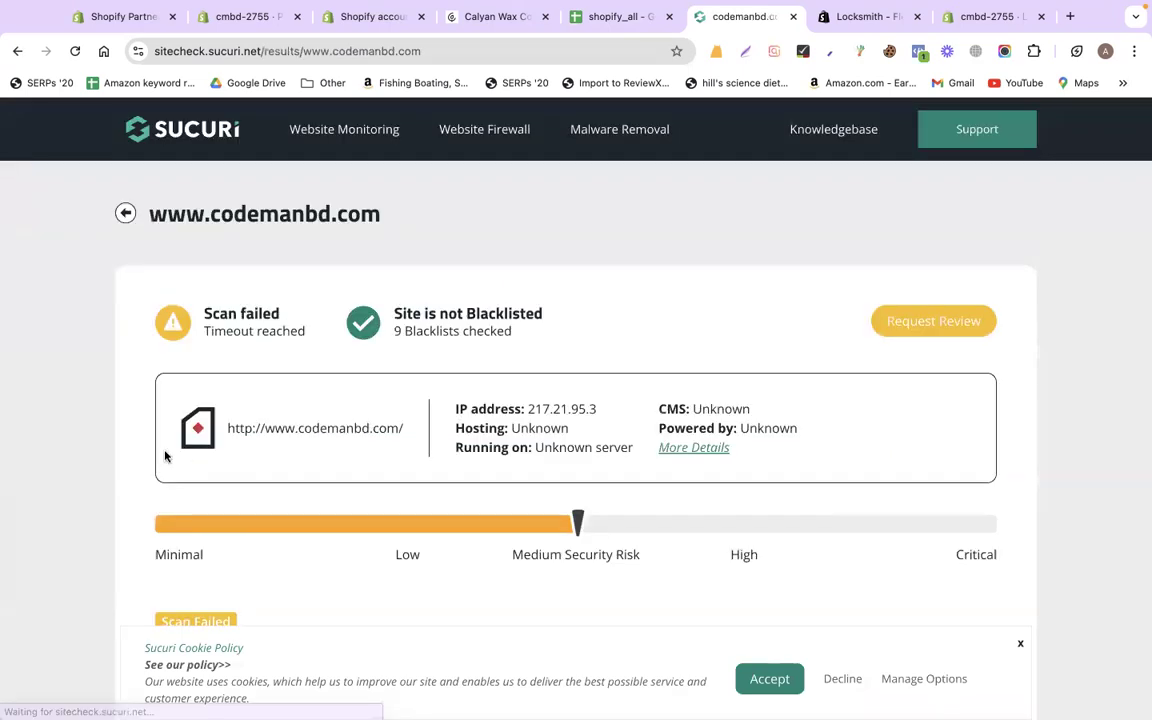
scroll(170, 510, "down", 1)
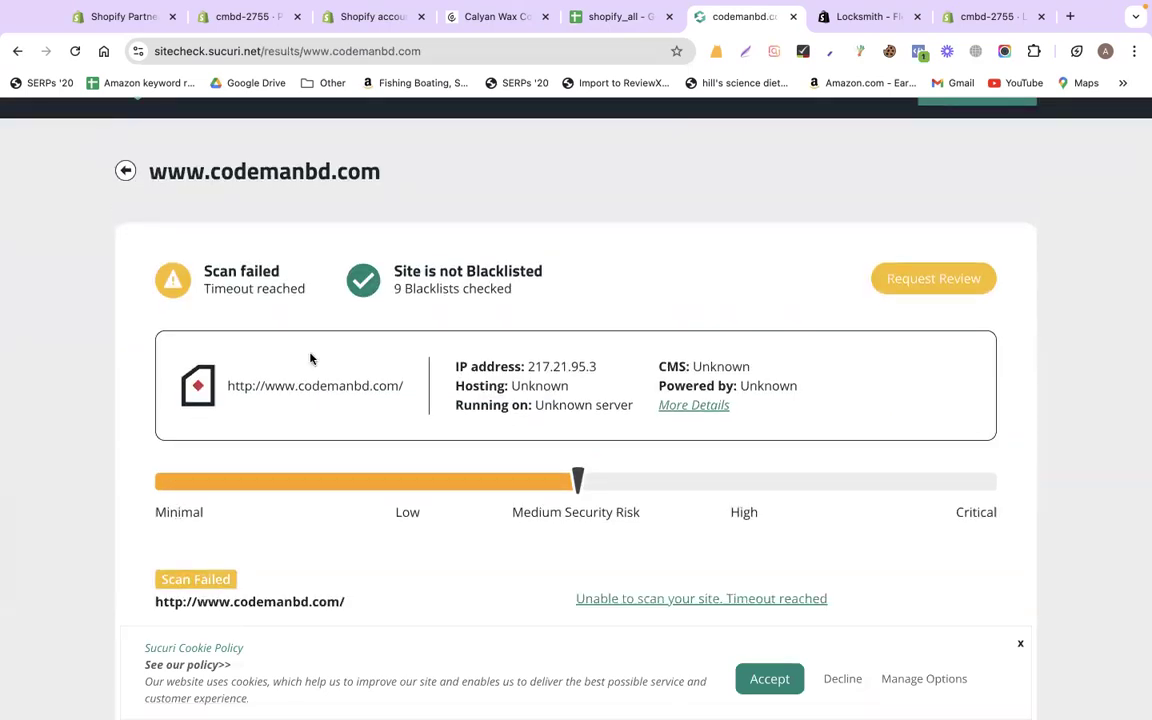
triple_click(582, 274)
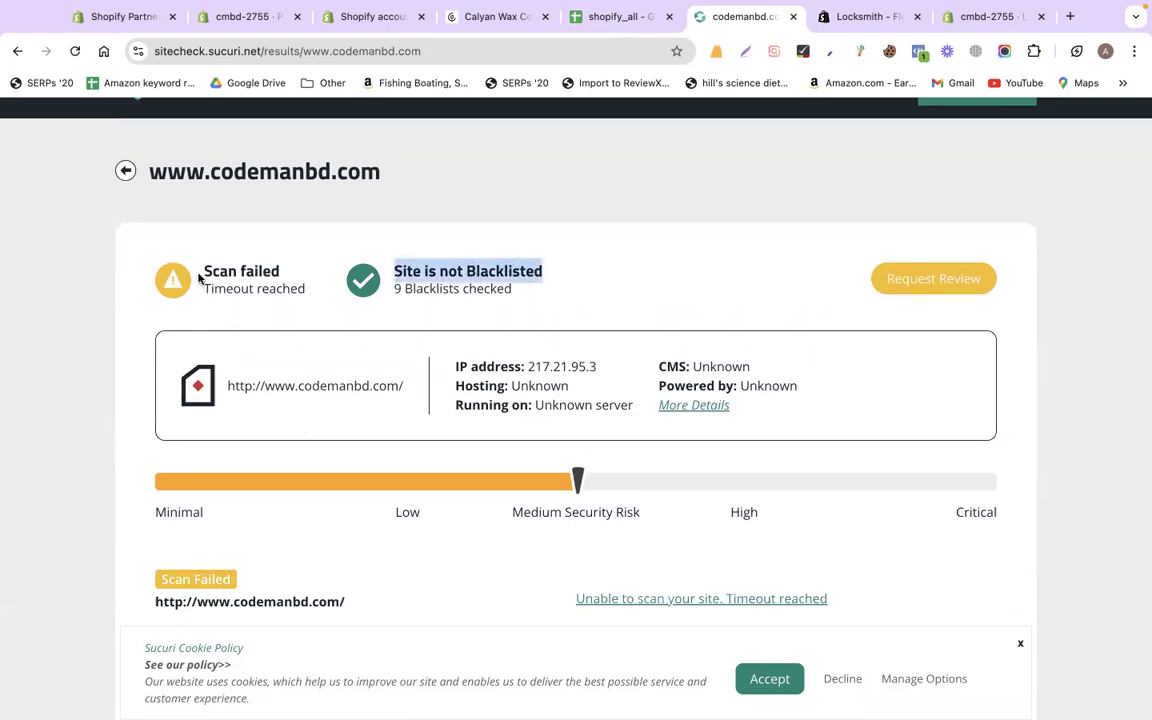
left_click_drag(205, 273, 288, 275)
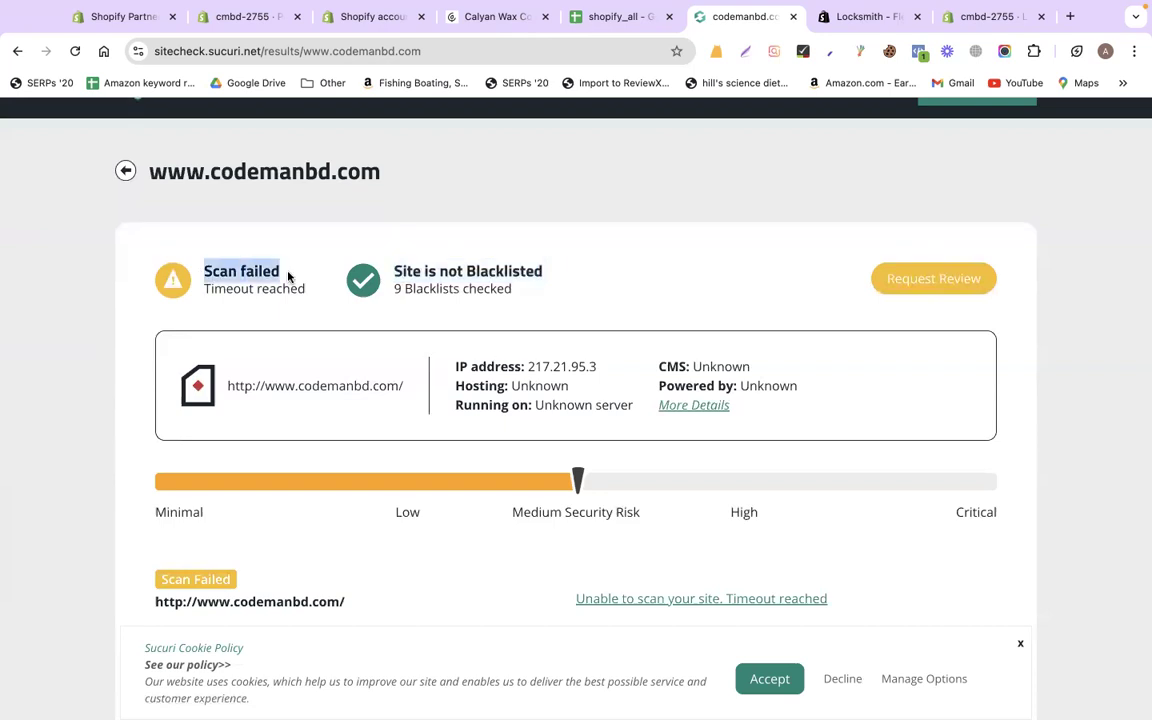
Close the Sucuri results and open the DigiCert SSL checker link from the sheet
left_click(793, 16)
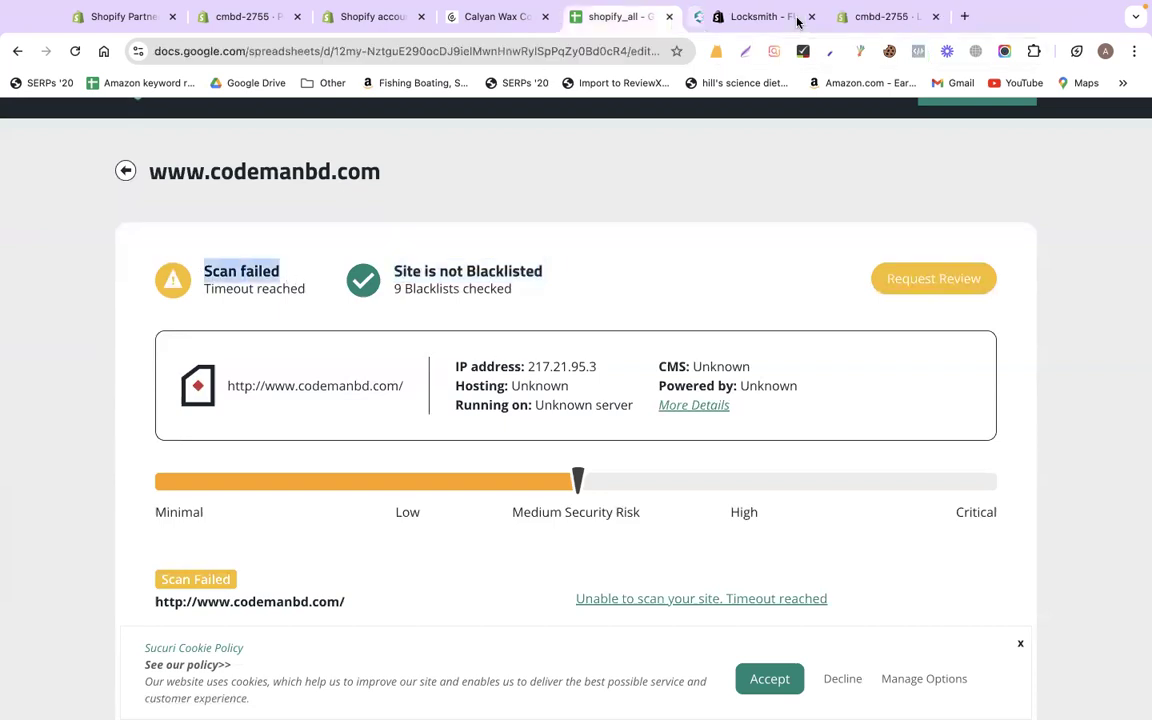
scroll(782, 406, "down", 3)
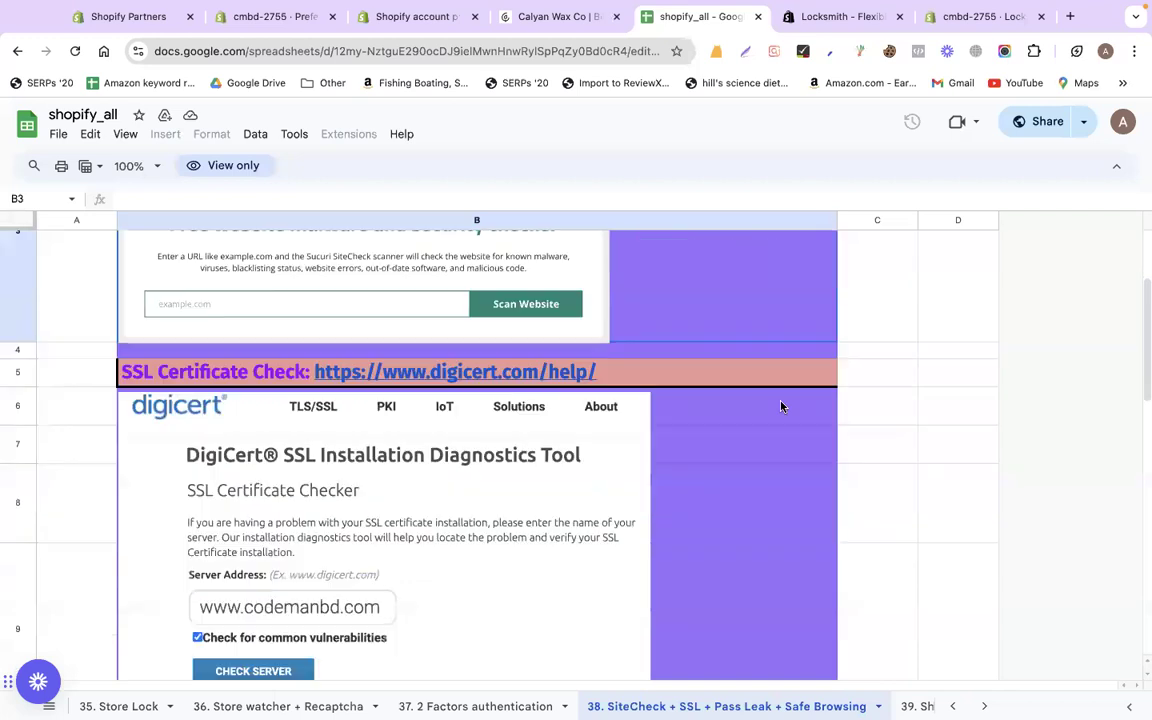
scroll(782, 406, "down", 1)
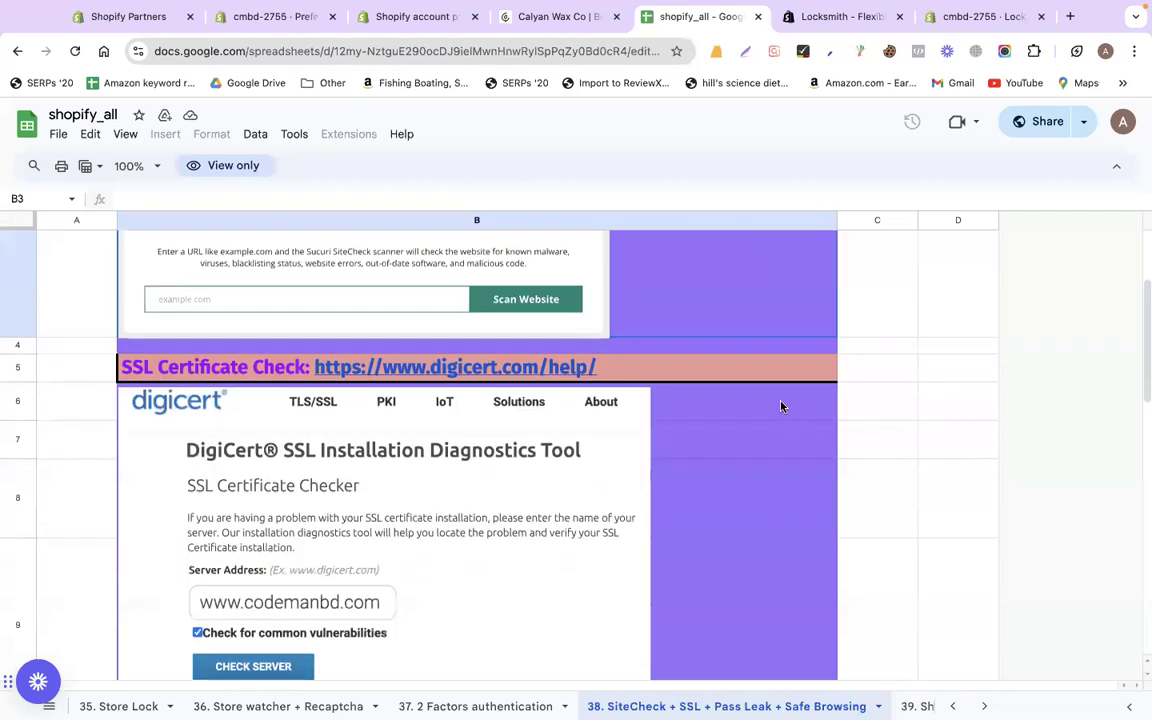
scroll(782, 404, "down", 2)
scroll(782, 404, "down", 1)
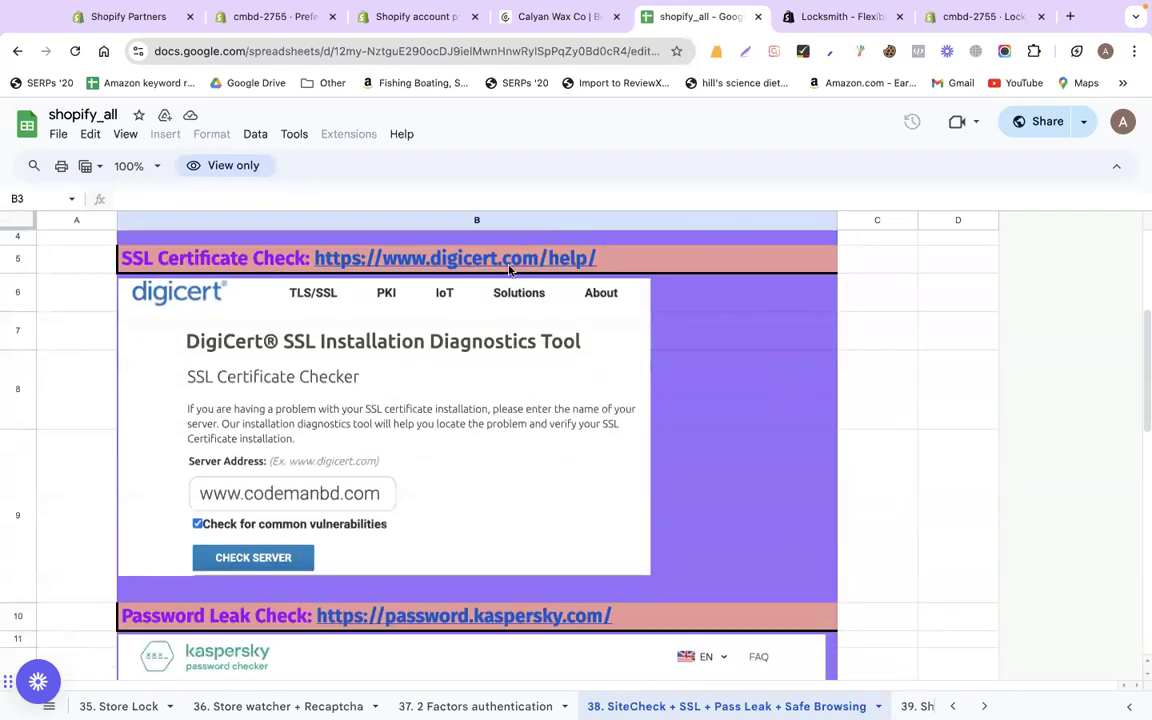
mouse_move(507, 265)
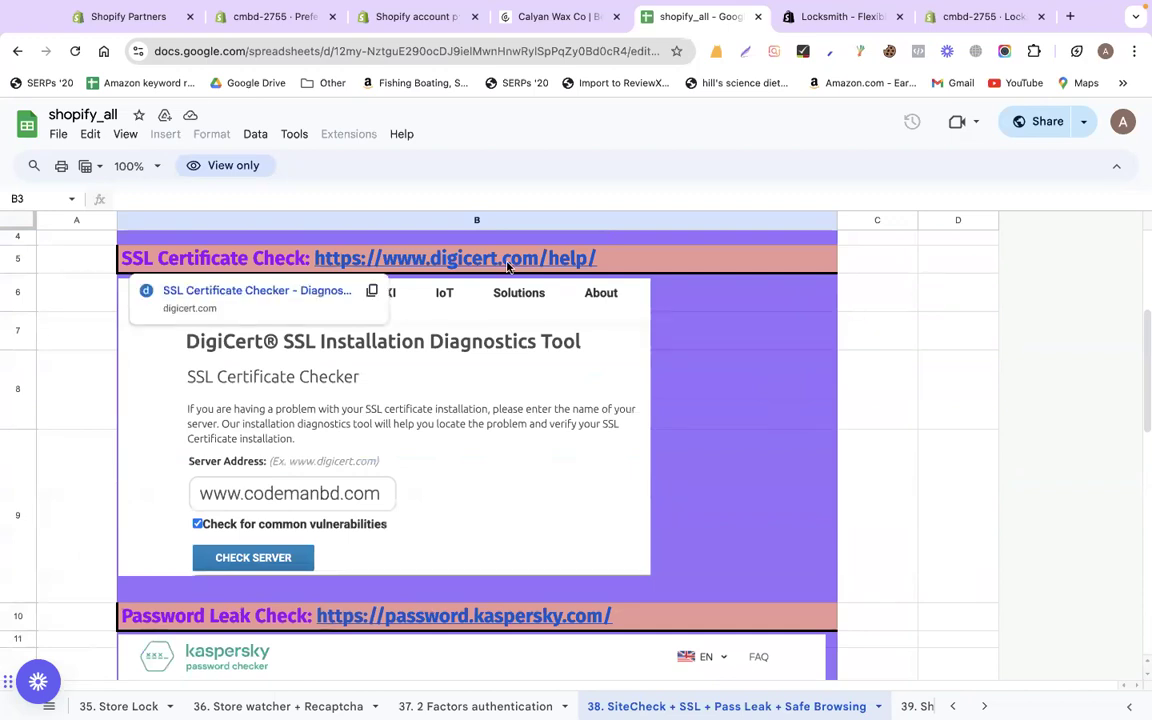
left_click(282, 292)
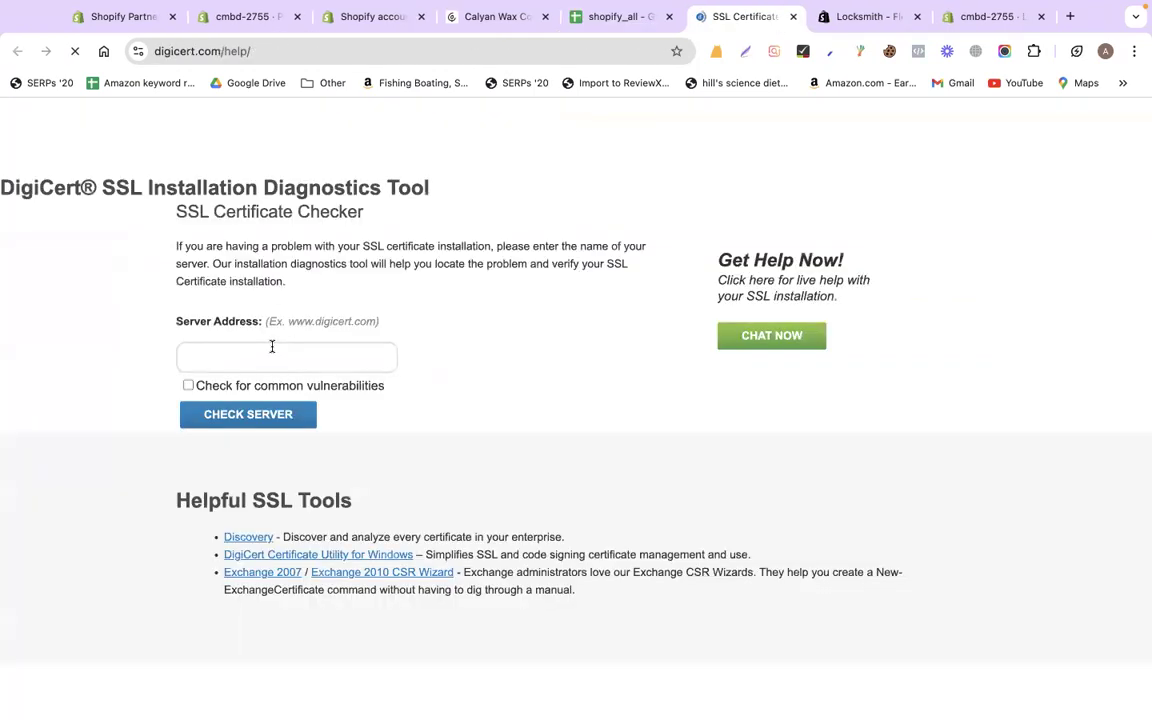
left_click(271, 346)
type("www.")
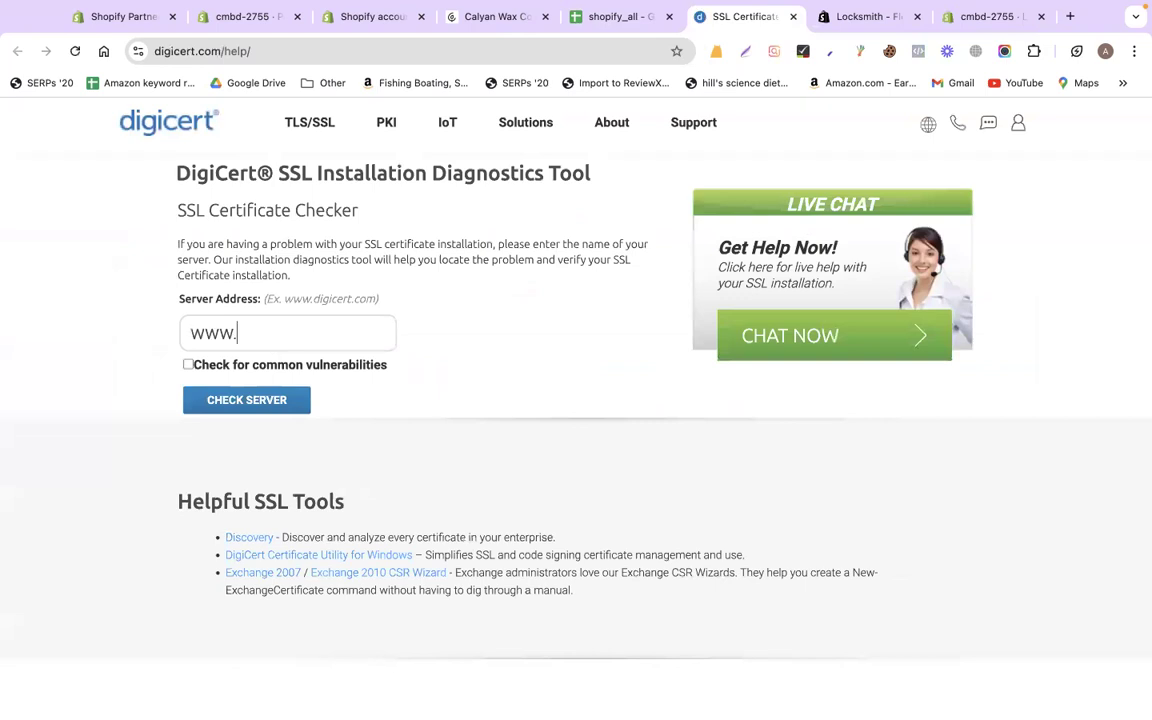
type("codema")
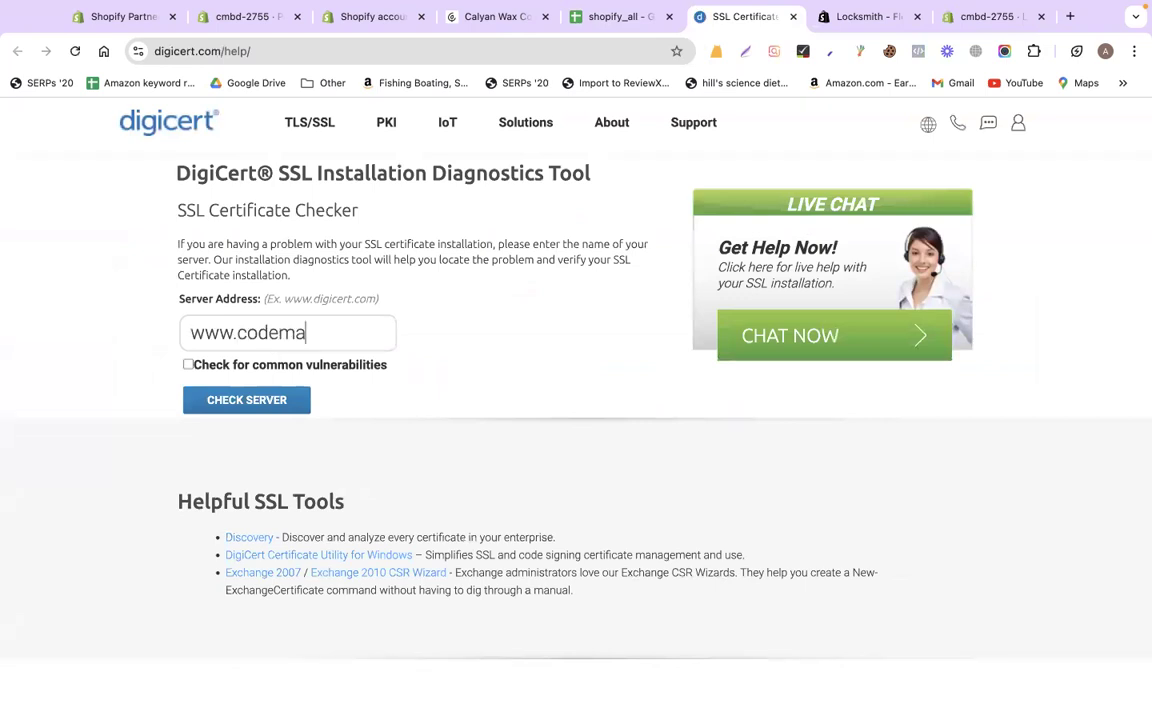
type("nbd.com")
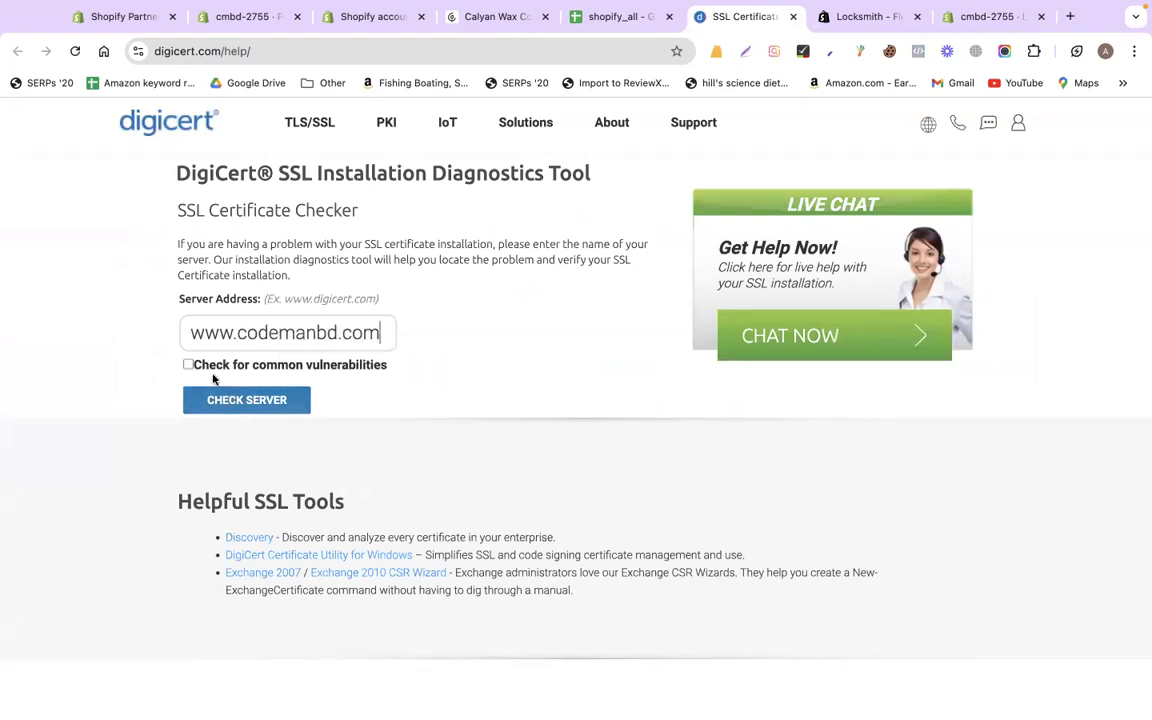
left_click(196, 367)
left_click(224, 399)
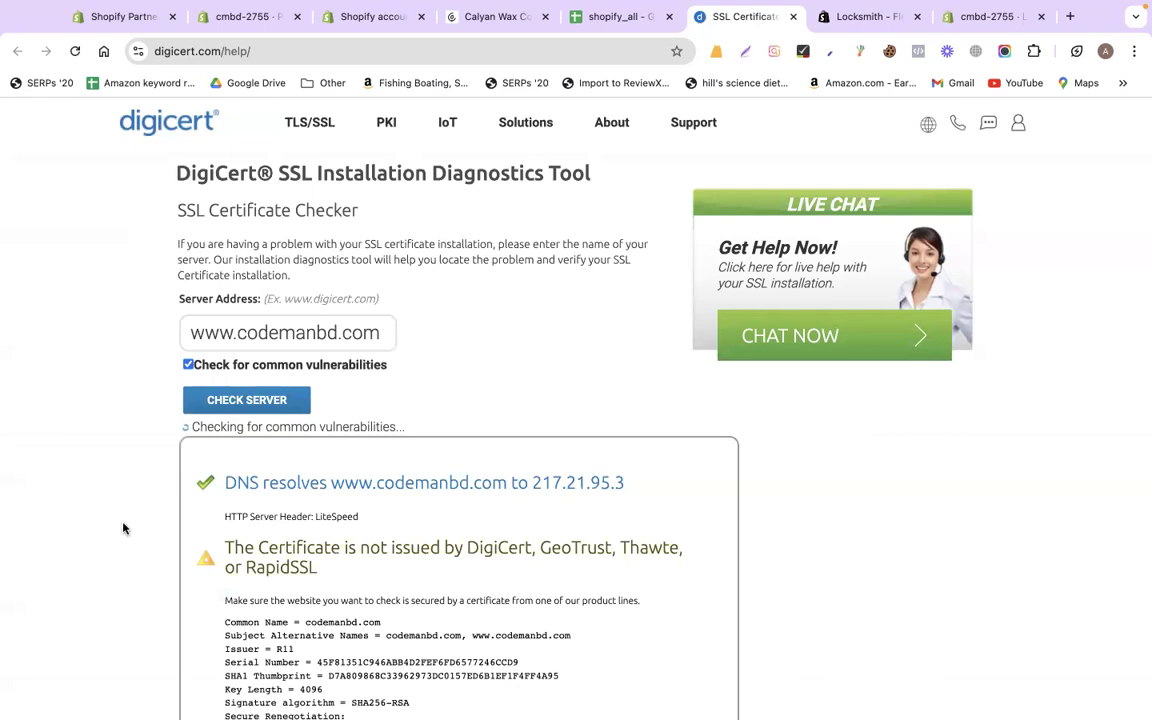
Review the SSL results: certificate correctly installed, not revoked, expiring October 20, 2024
scroll(122, 527, "down", 2)
scroll(121, 527, "down", 4)
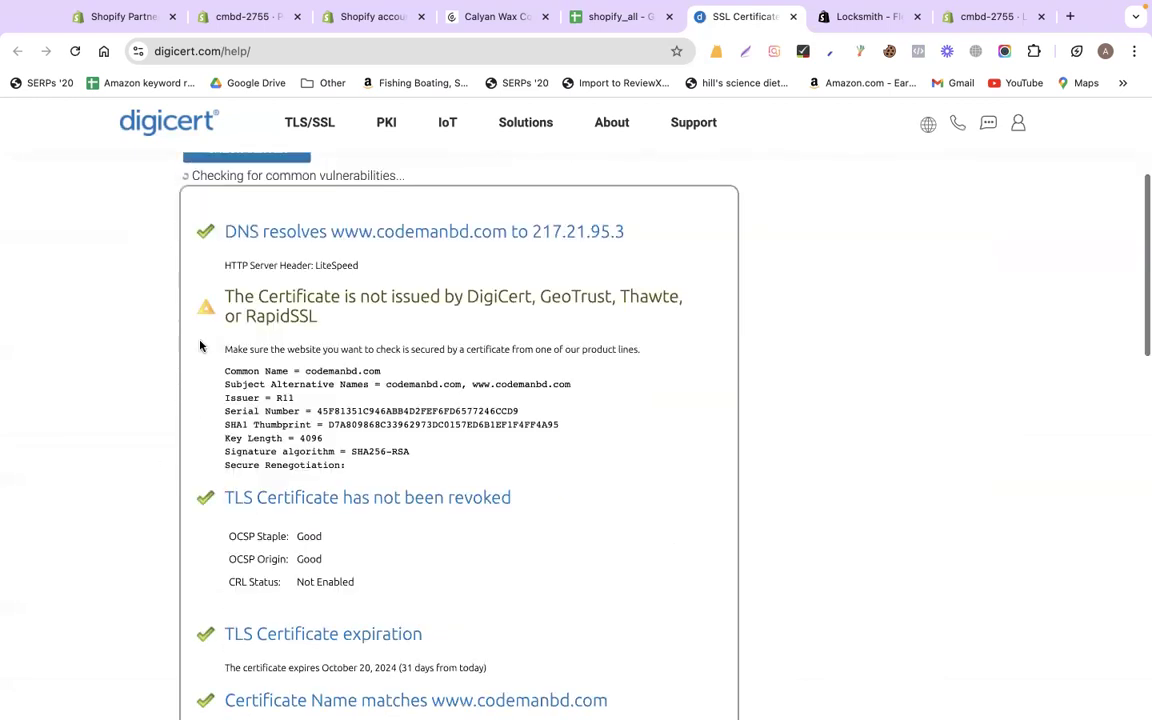
scroll(199, 287, "up", 1)
scroll(185, 416, "down", 3)
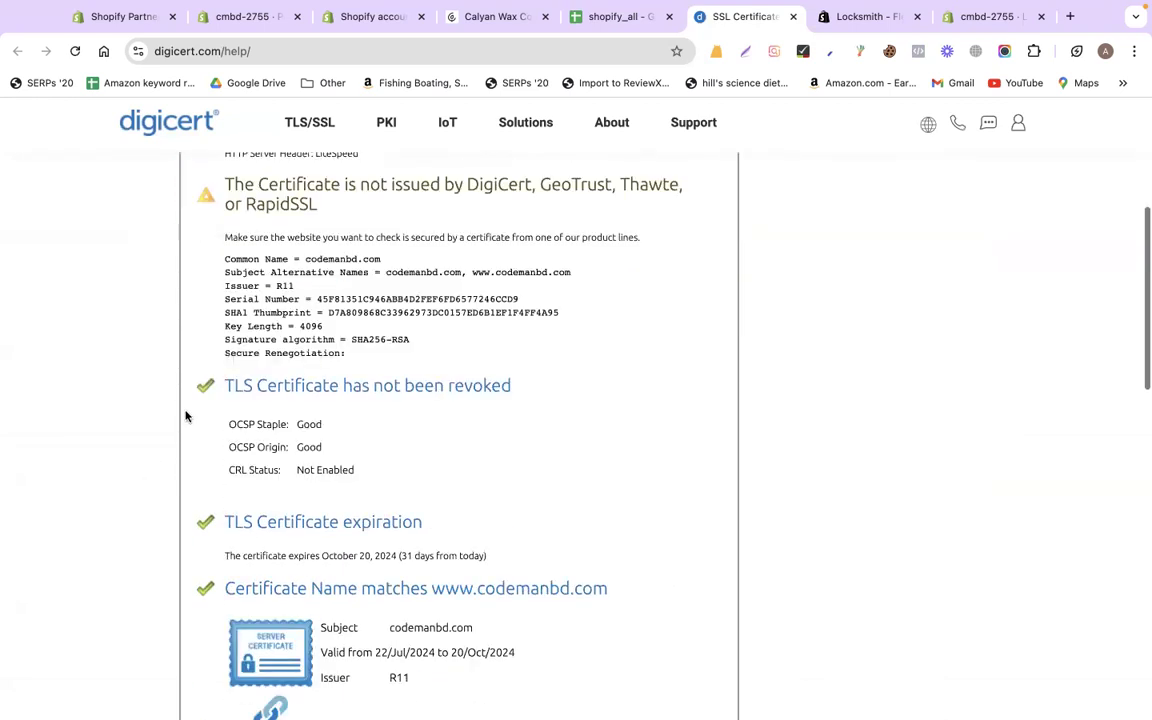
scroll(185, 416, "down", 6)
scroll(185, 416, "down", 1)
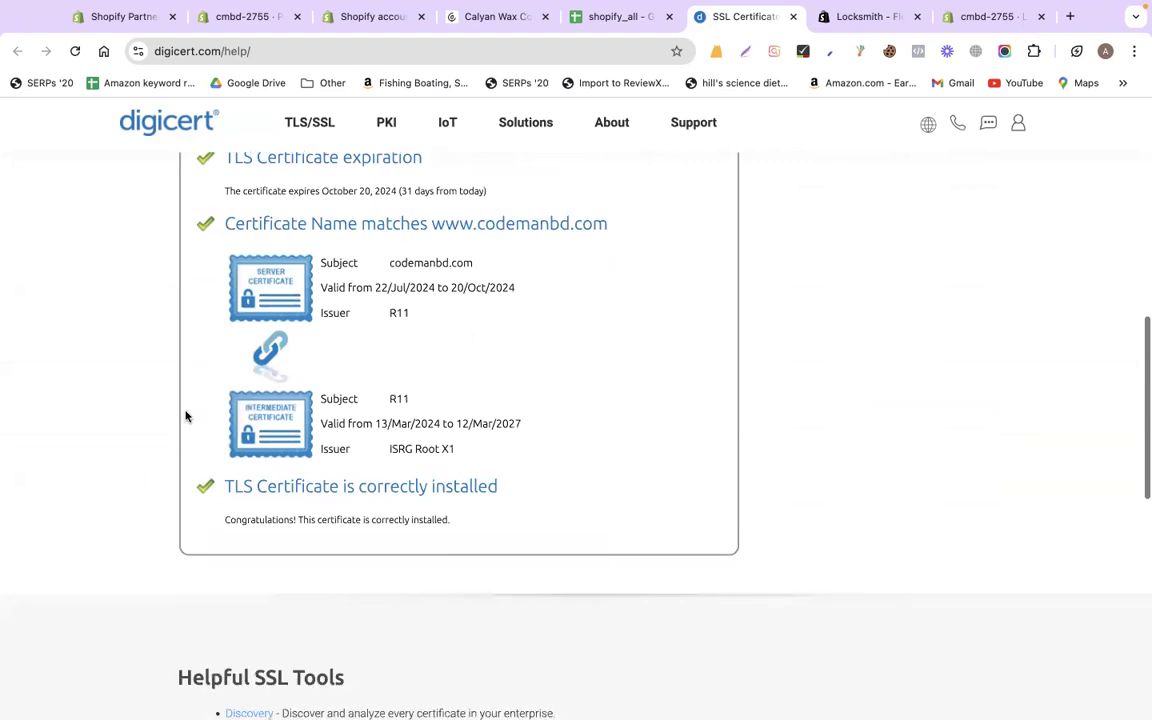
scroll(185, 414, "up", 7)
scroll(188, 411, "up", 2)
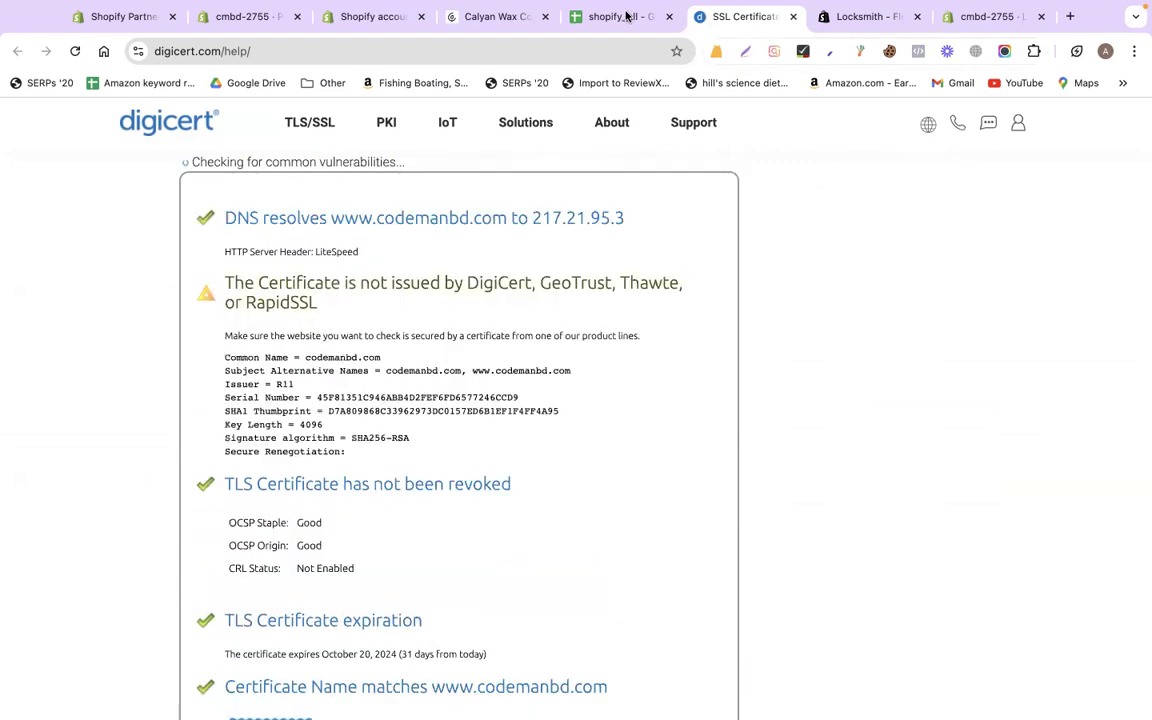
left_click(627, 16)
Close the SSL results and open the Kaspersky Password Checker link from B10
left_click(793, 17)
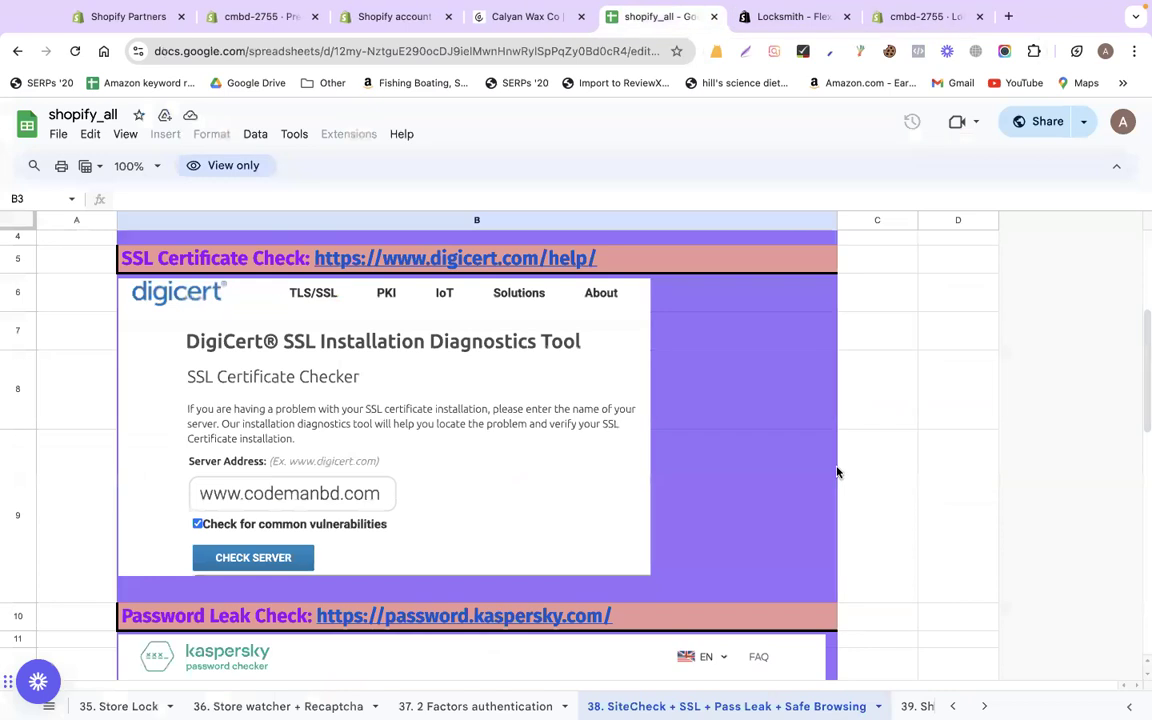
scroll(543, 470, "down", 3)
scroll(473, 342, "down", 1)
left_click(418, 350)
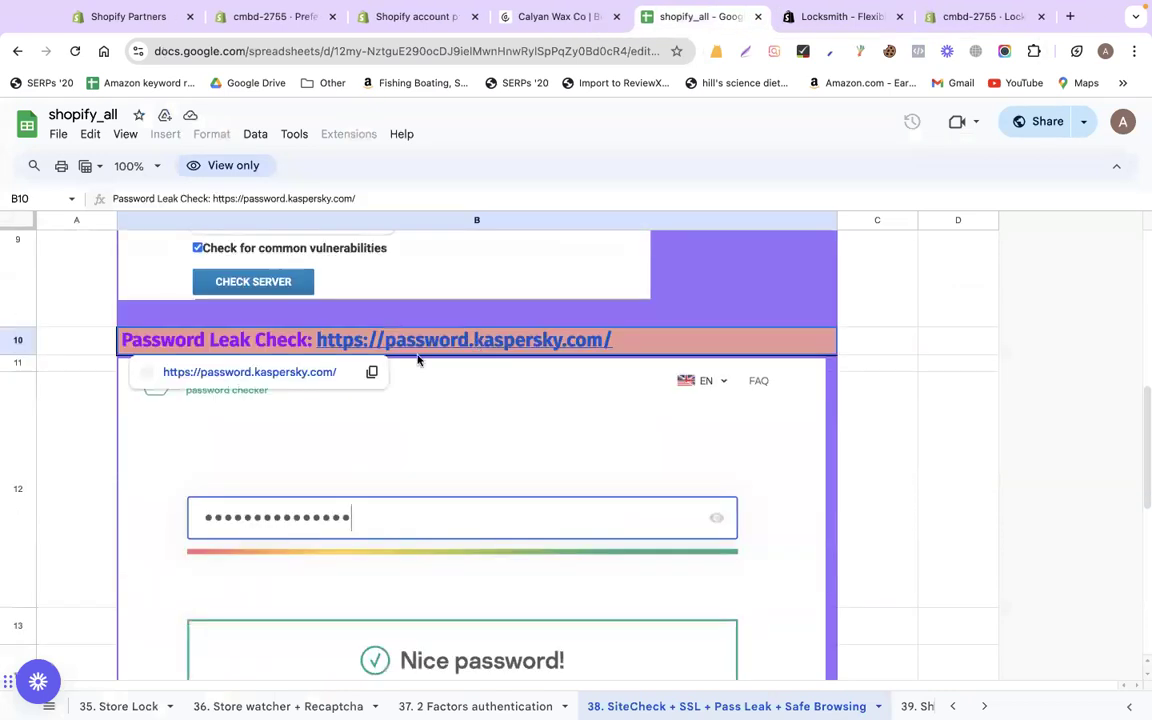
left_click(300, 373)
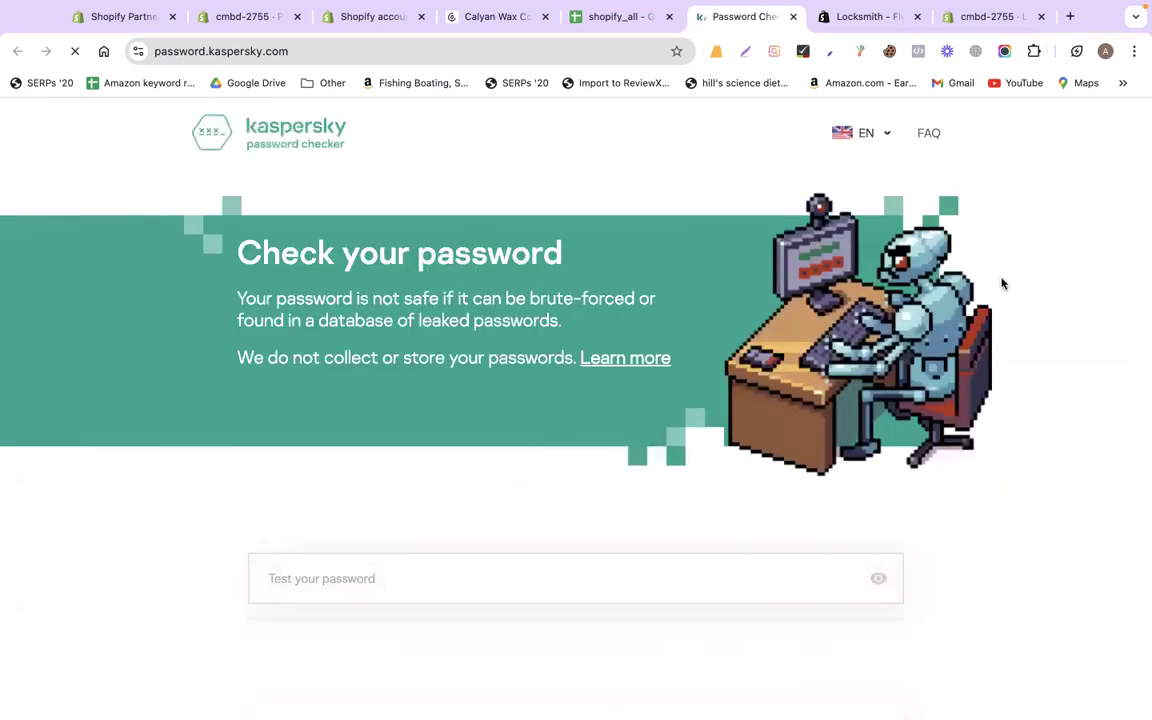
Enter a test password and highlight the sentence giving its leaked-password count
scroll(1002, 284, "down", 3)
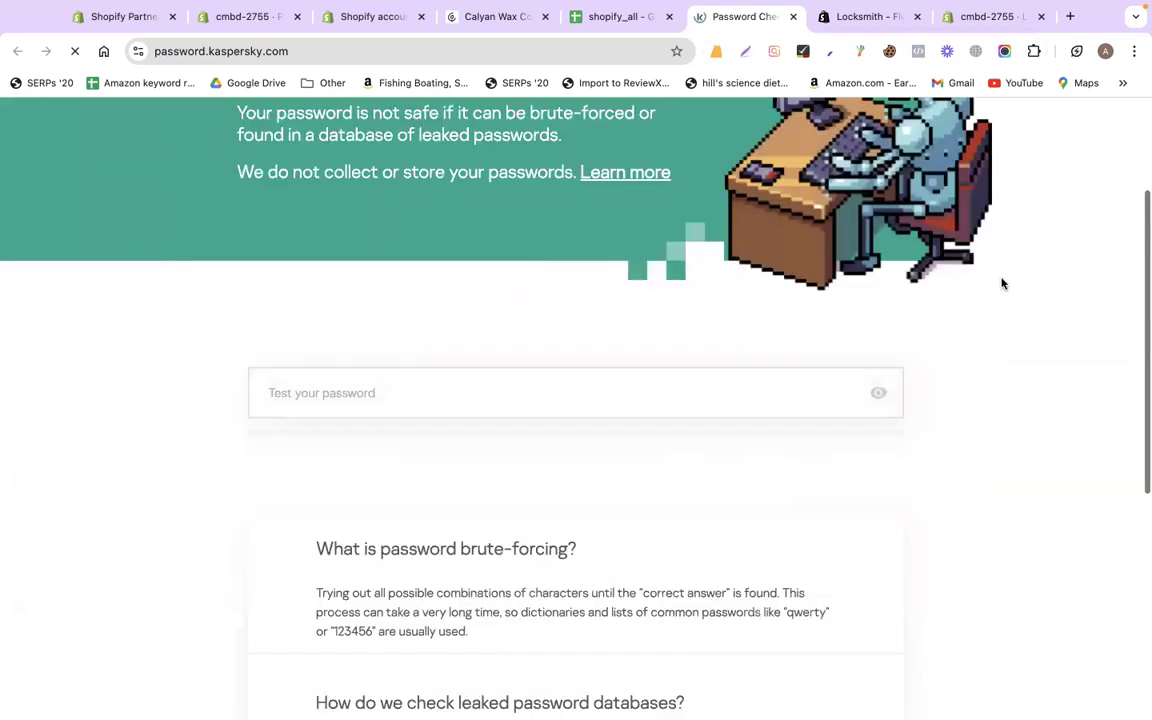
left_click(680, 400)
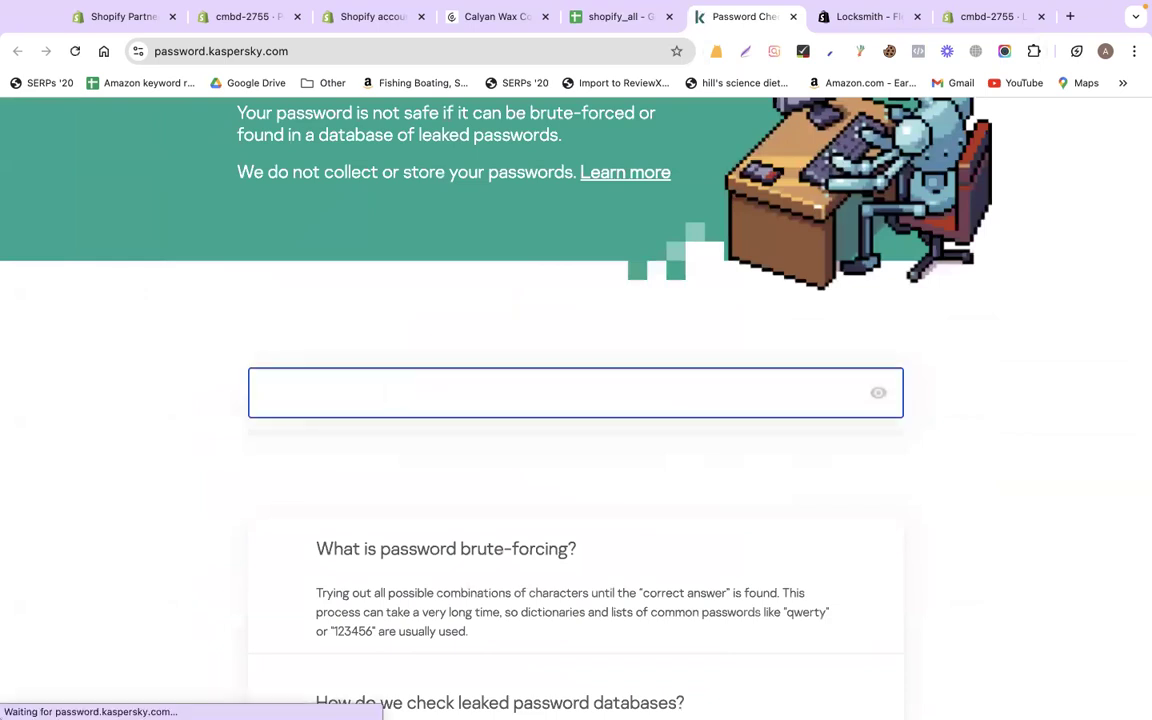
type("•••••")
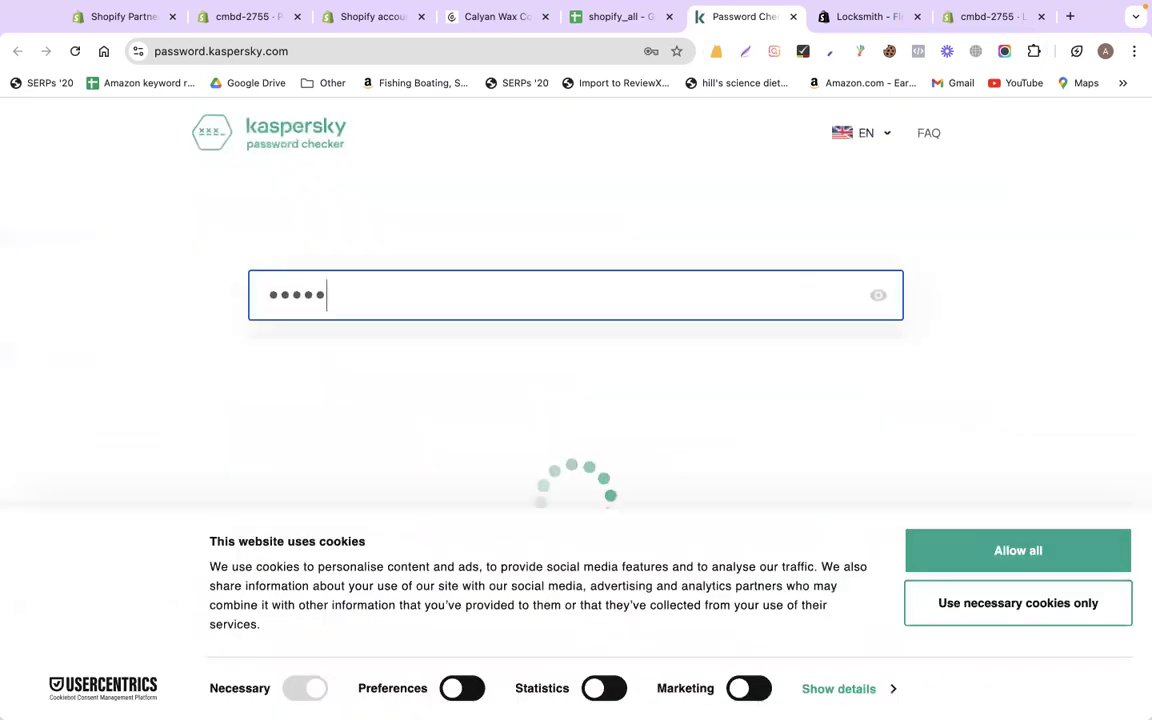
type("••••")
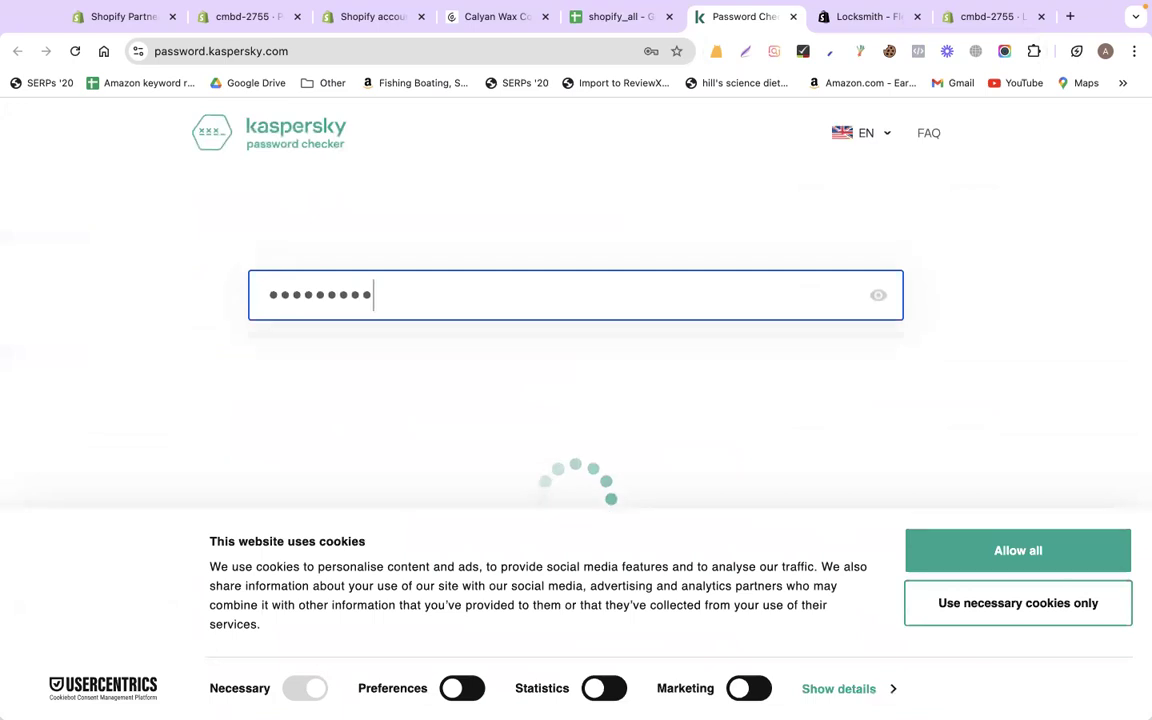
type("•••••••")
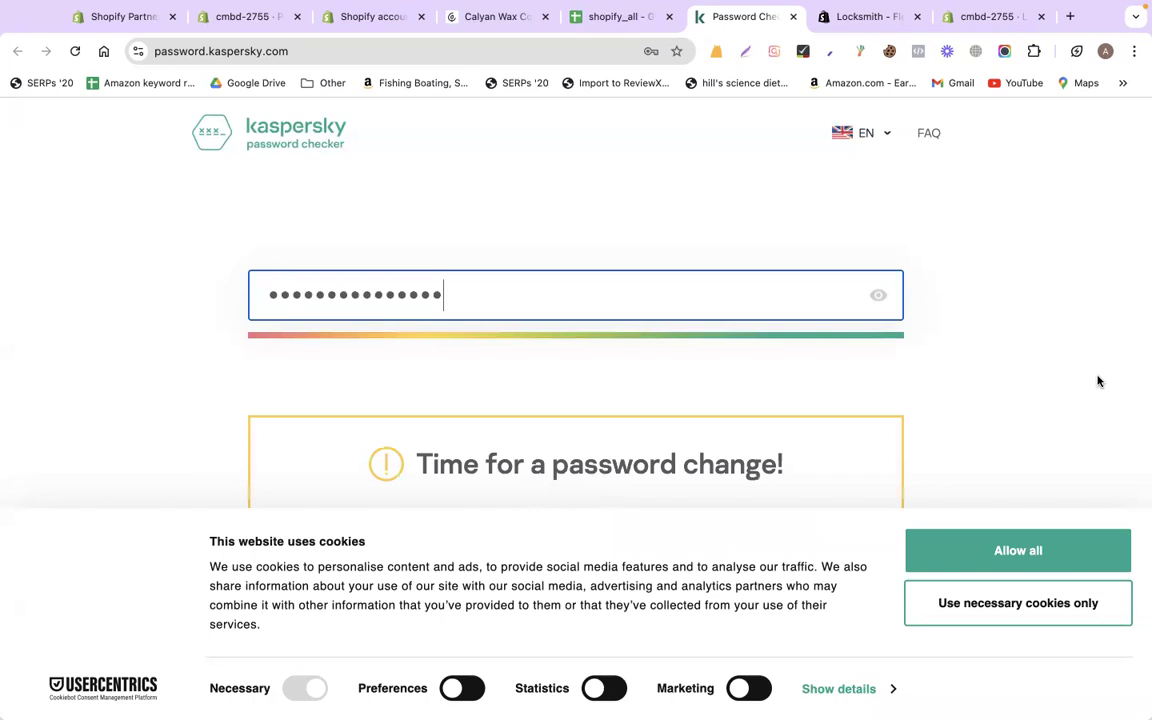
scroll(771, 290, "down", 3)
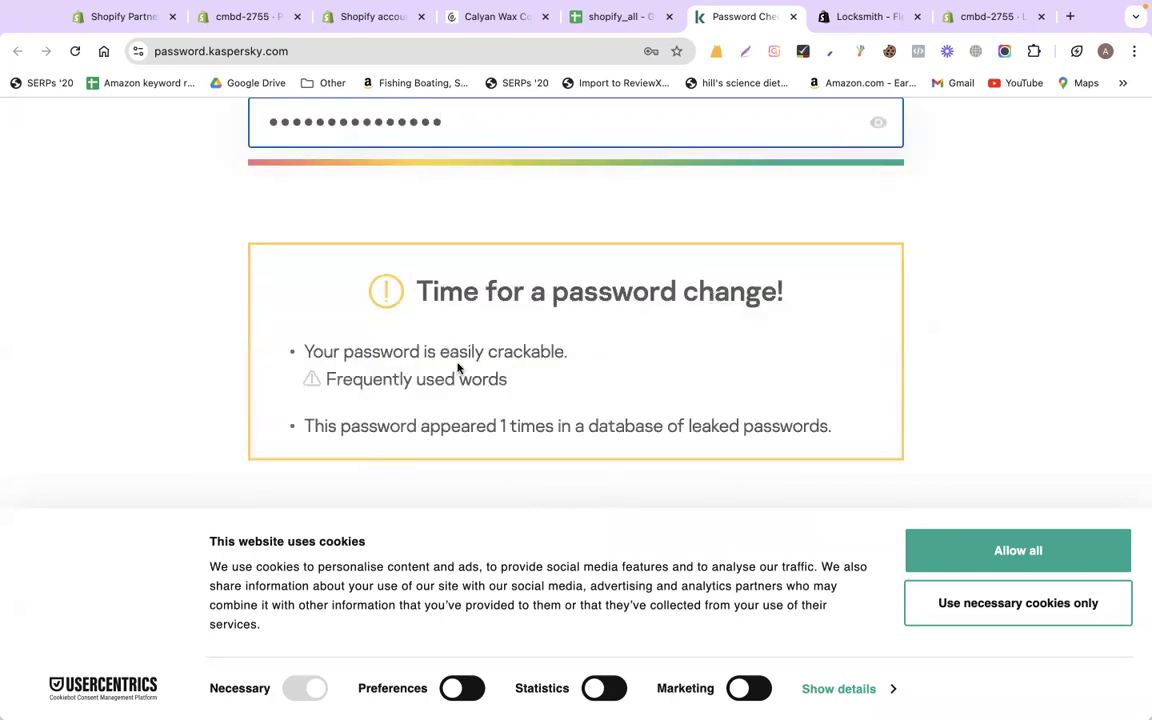
left_click(501, 425)
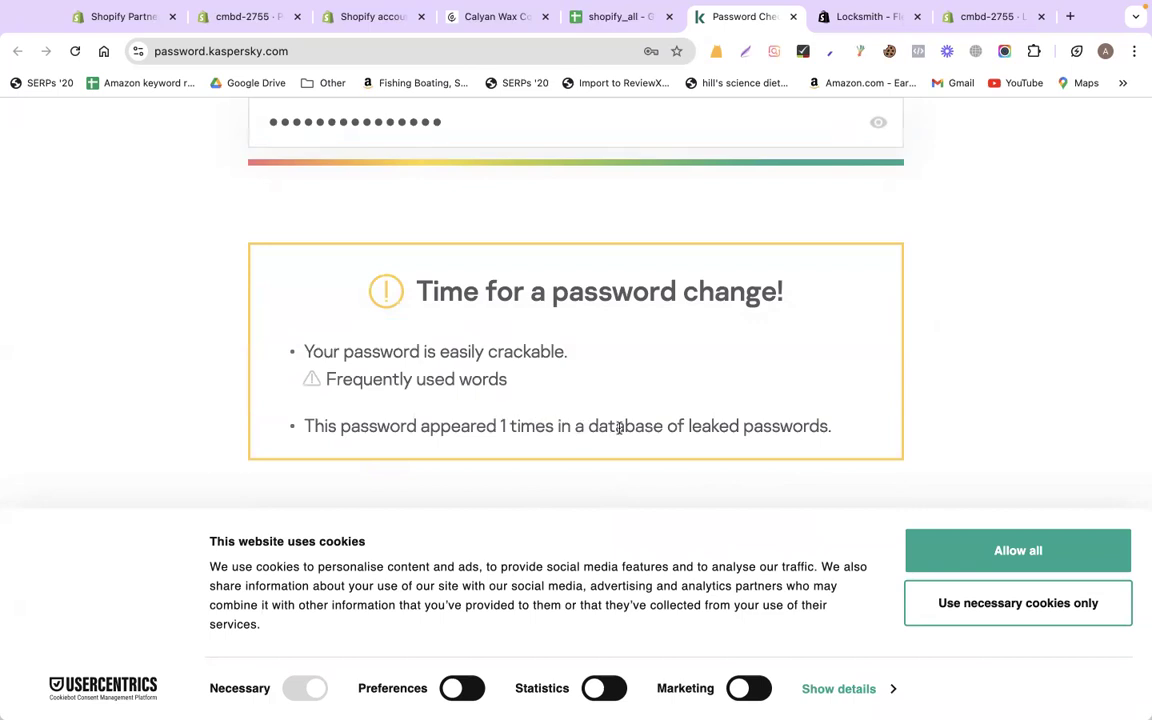
left_click(763, 427, "shift")
left_click_drag(836, 429, 836, 429)
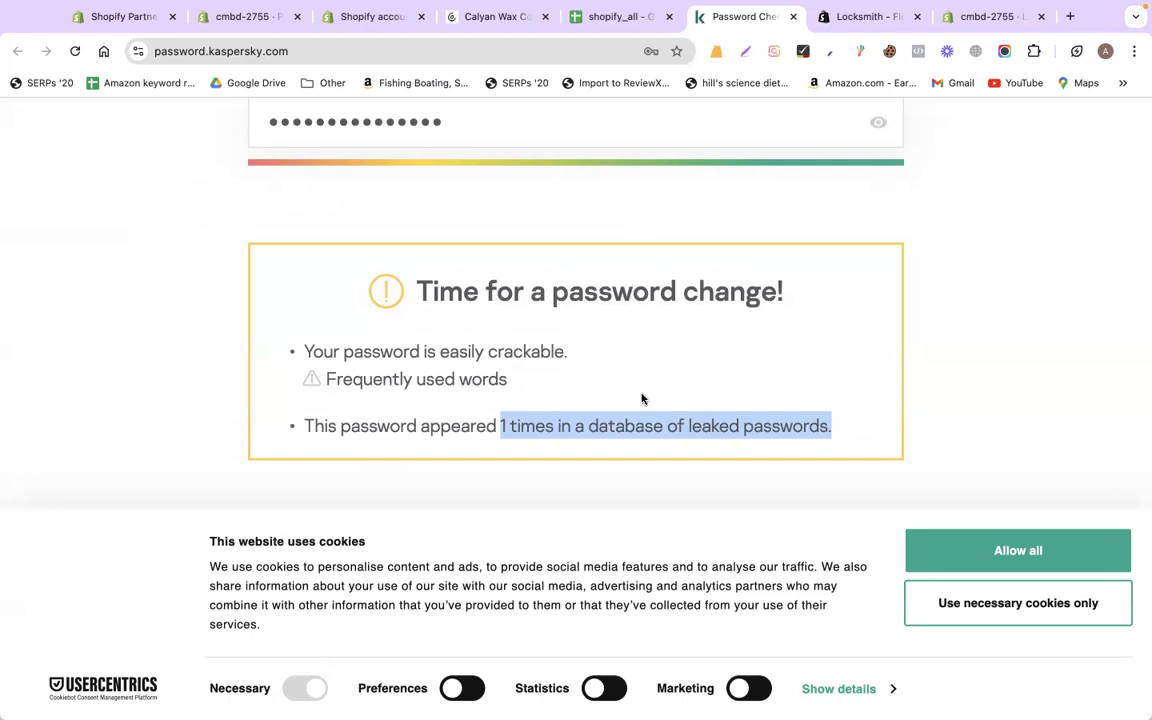
Point out the 'Time for a password change' warning and the entered password, then close the checker
scroll(640, 398, "up", 1)
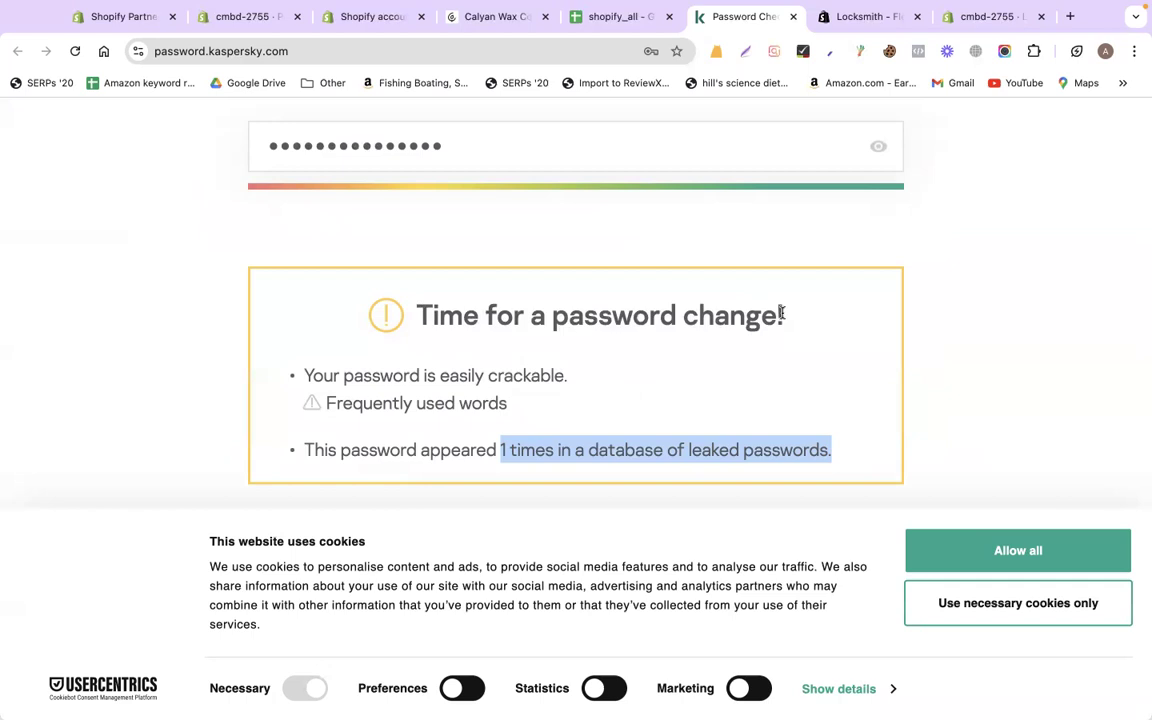
left_click_drag(432, 315, 797, 319)
left_click(940, 270)
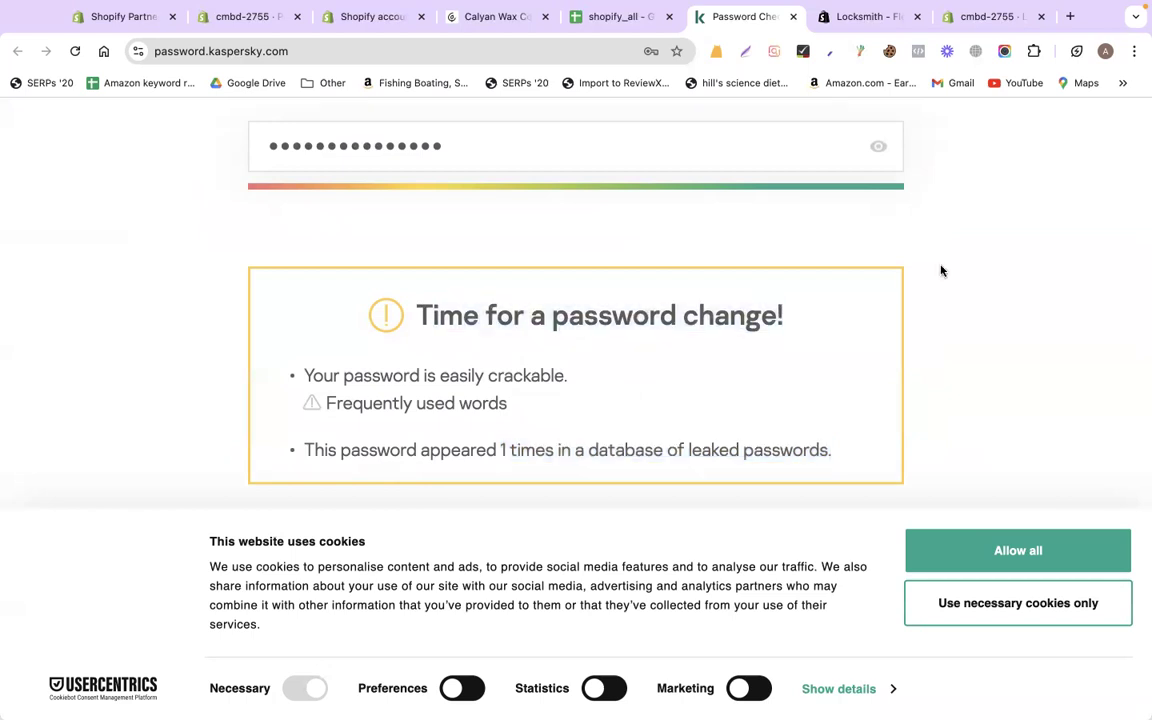
scroll(940, 270, "up", 3)
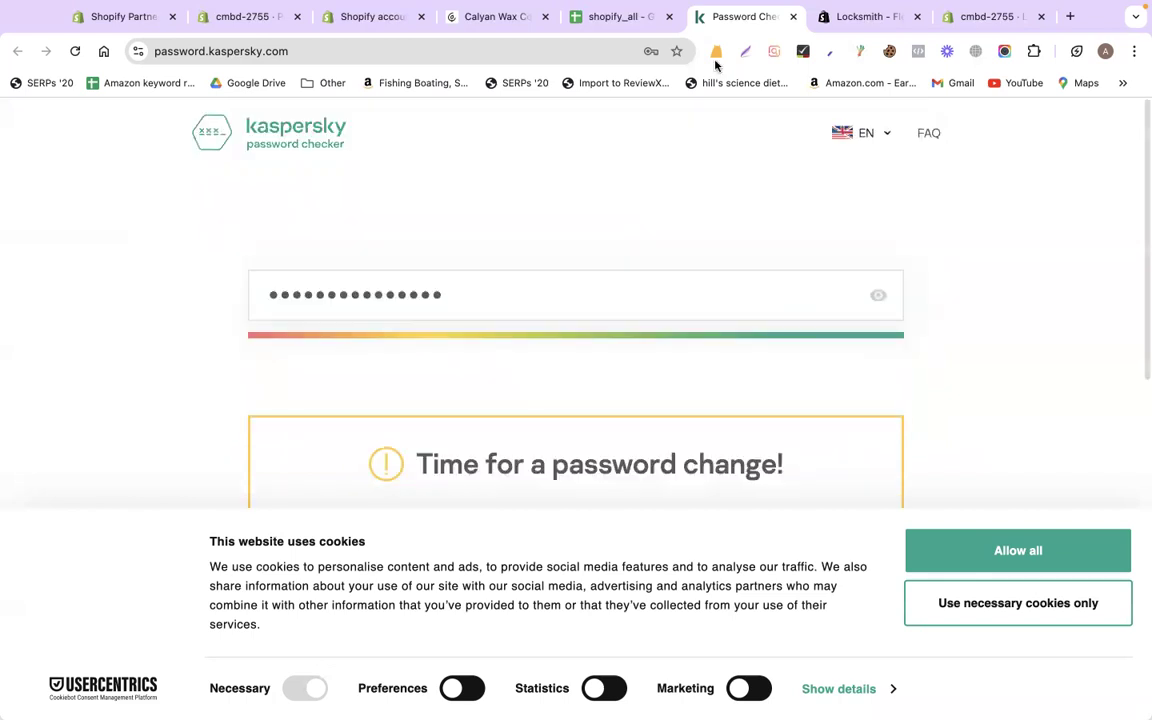
double_click(495, 286)
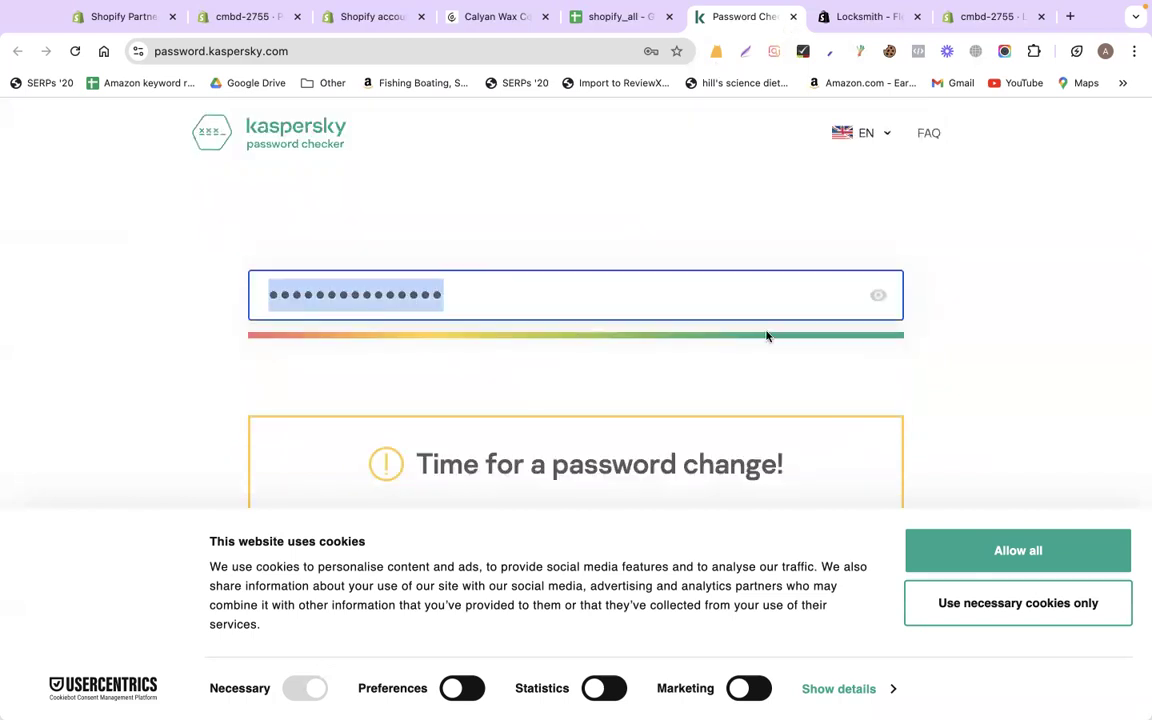
left_click(734, 365)
scroll(734, 365, "down", 3)
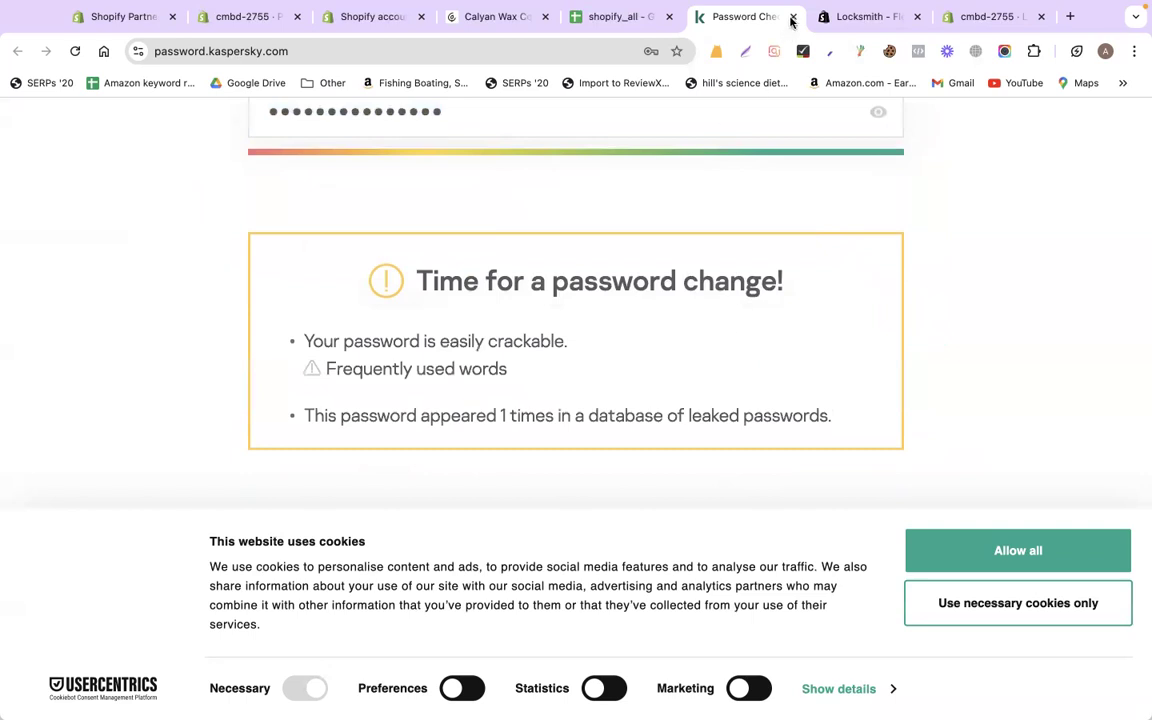
key("super+w")
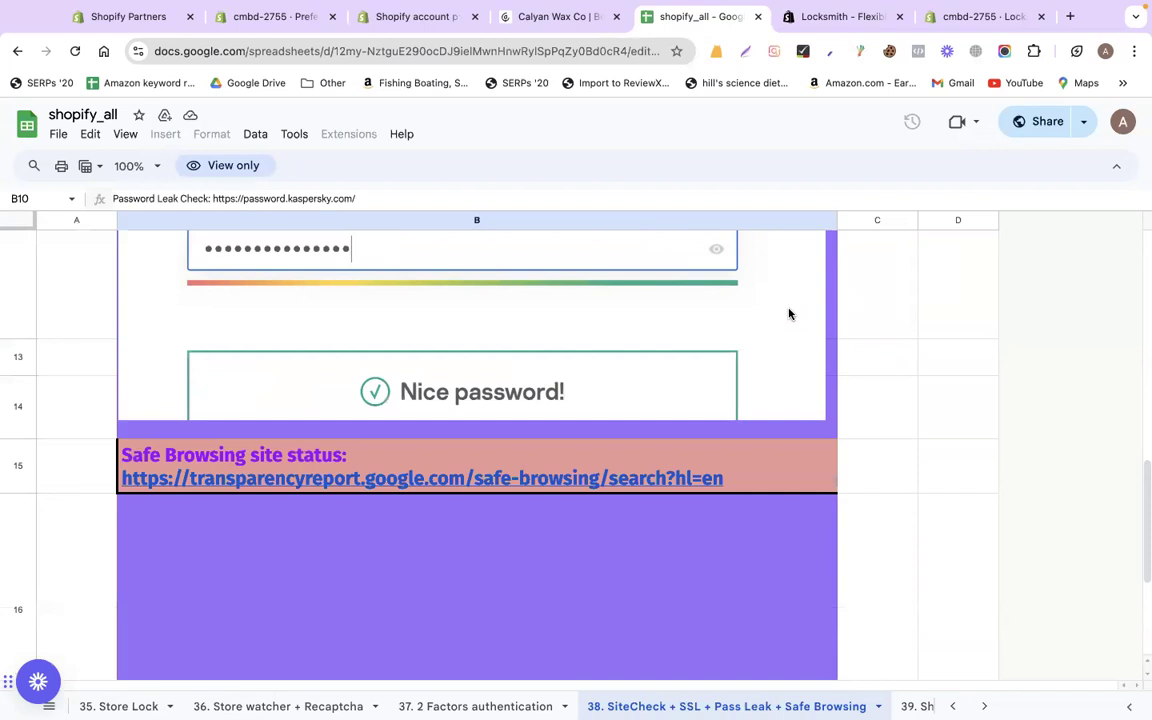
scroll(788, 314, "down", 2)
scroll(788, 314, "down", 1)
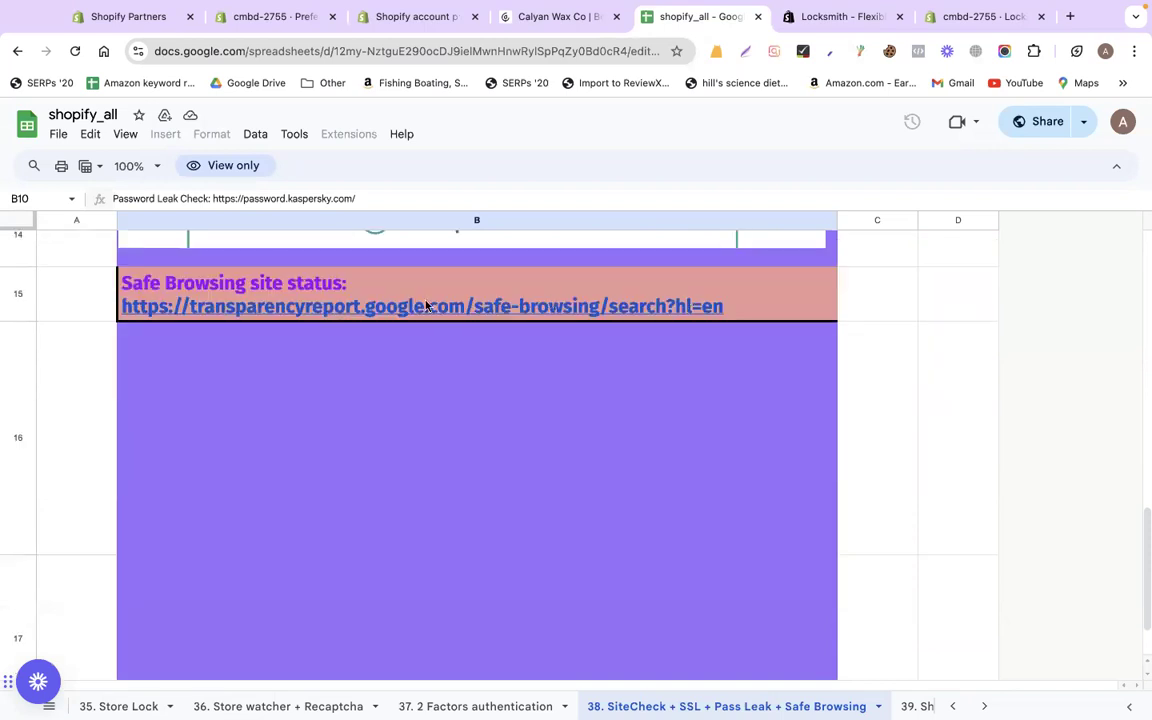
left_click(343, 313)
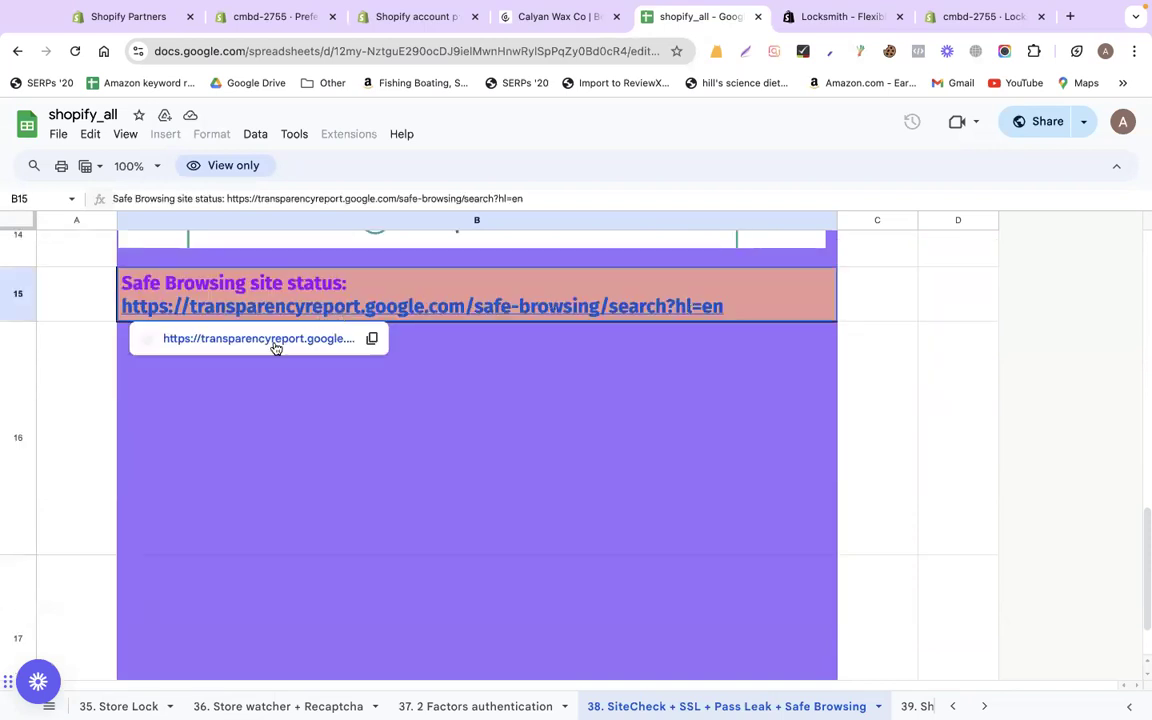
left_click(275, 341)
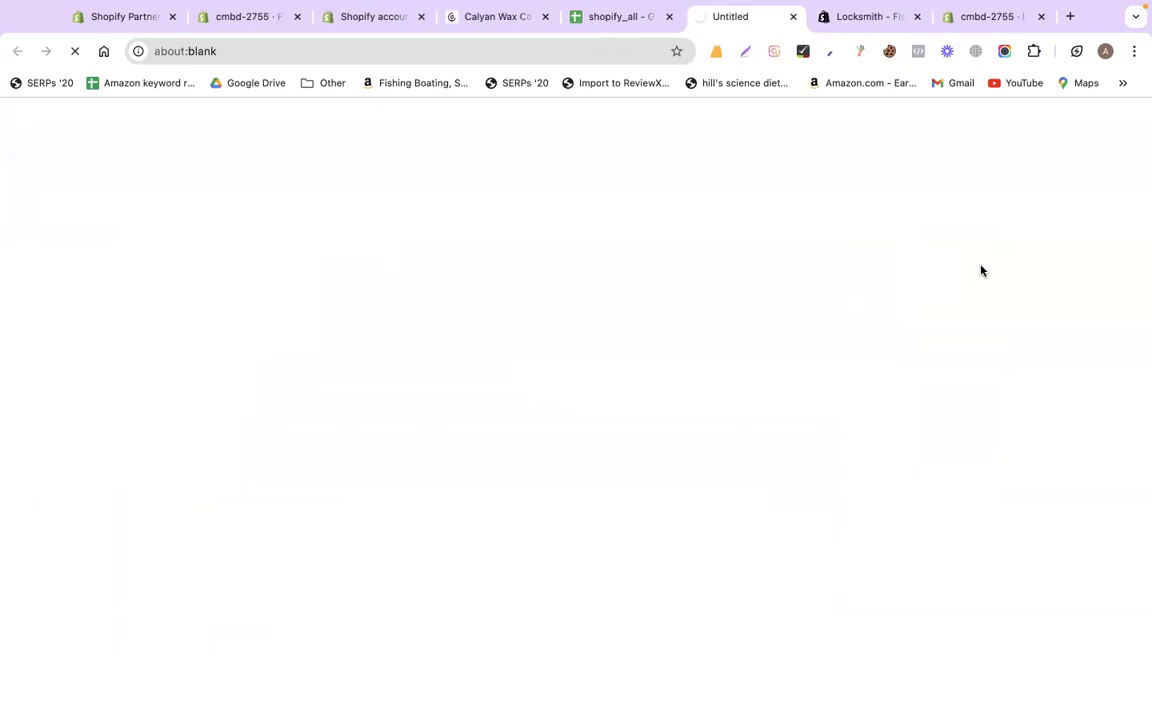
left_click(403, 512)
type("www.co")
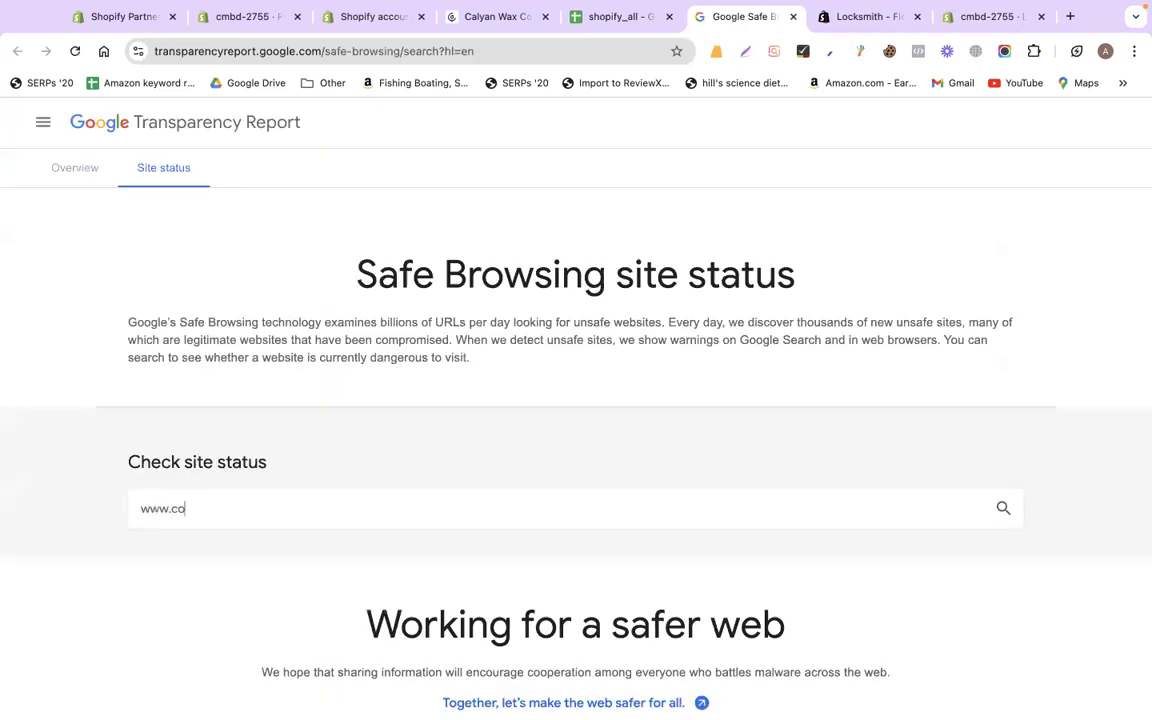
type("demanbd.com")
key("Return")
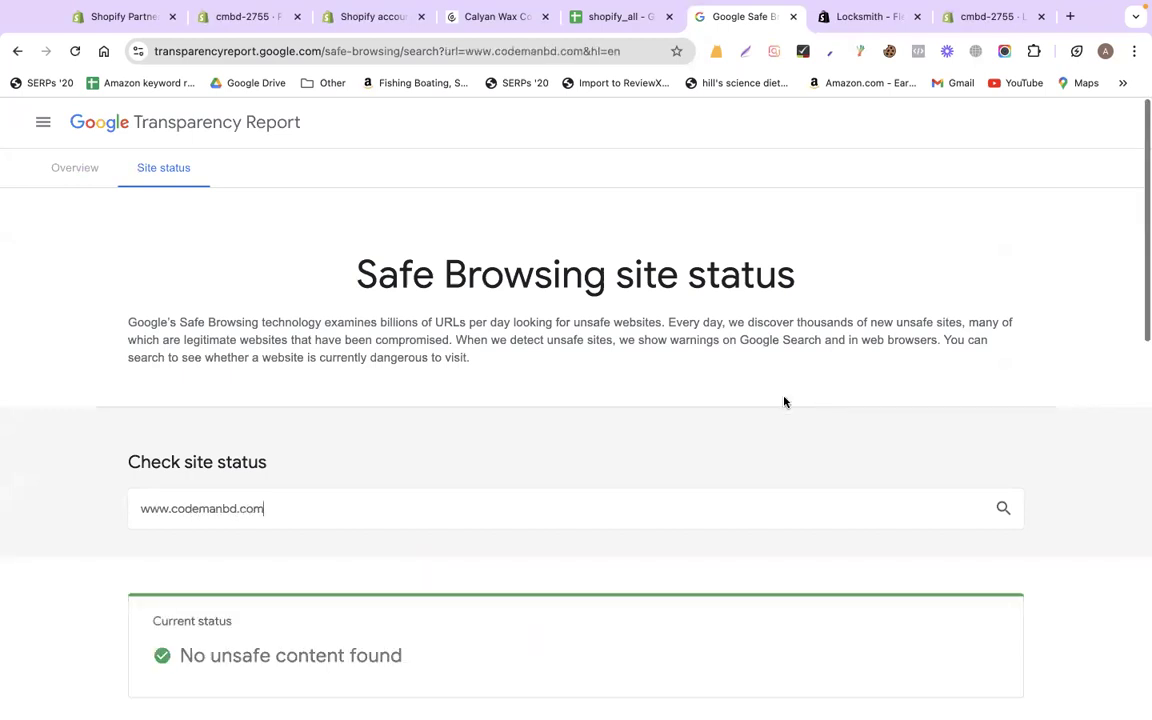
scroll(600, 440, "down", 5)
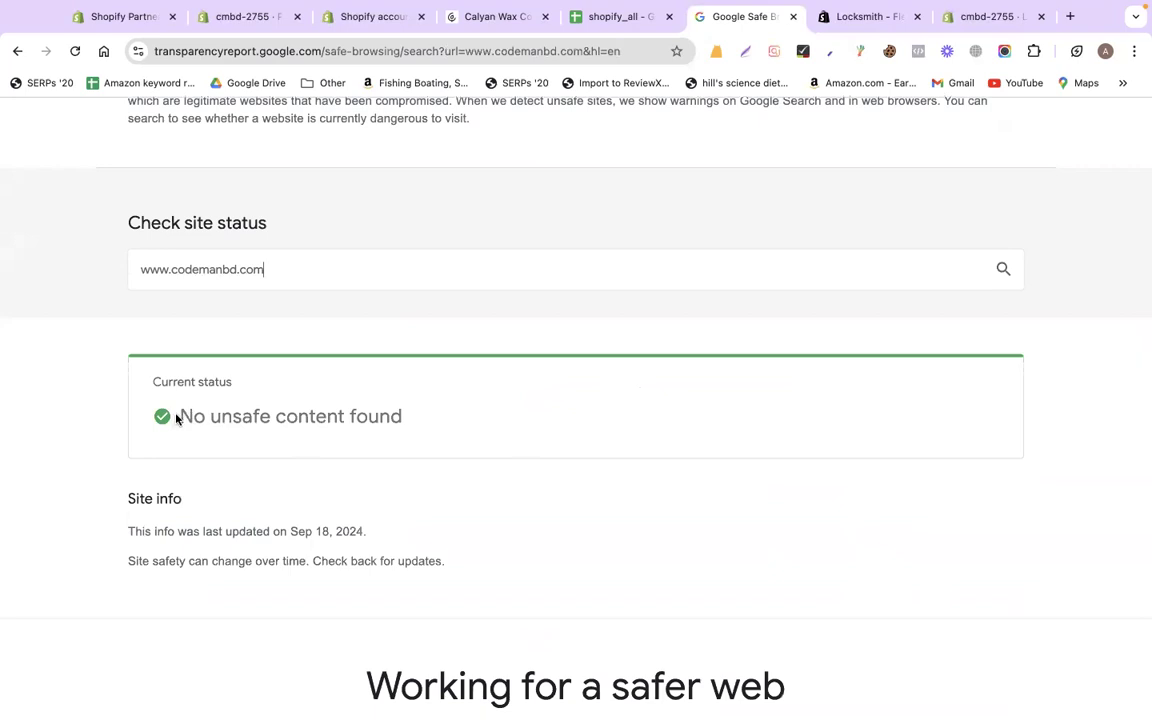
triple_click(422, 419)
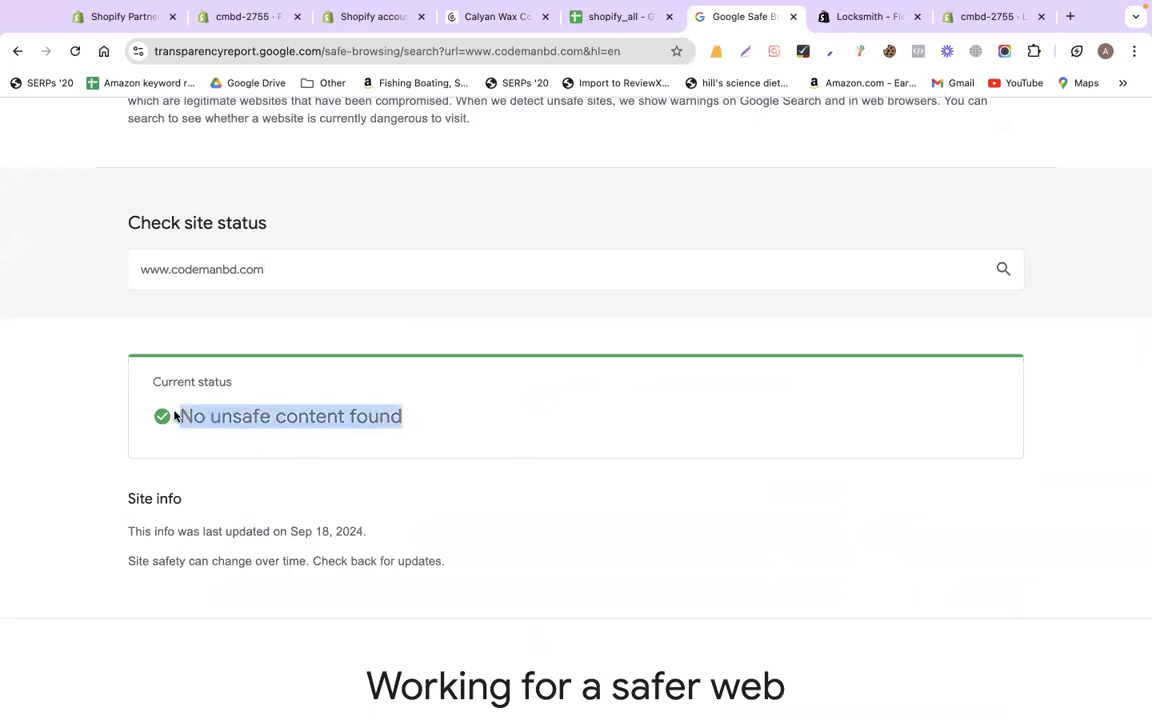
key("ctrl+shift+Tab")
scroll(902, 400, "down", 2)
left_click(902, 400)
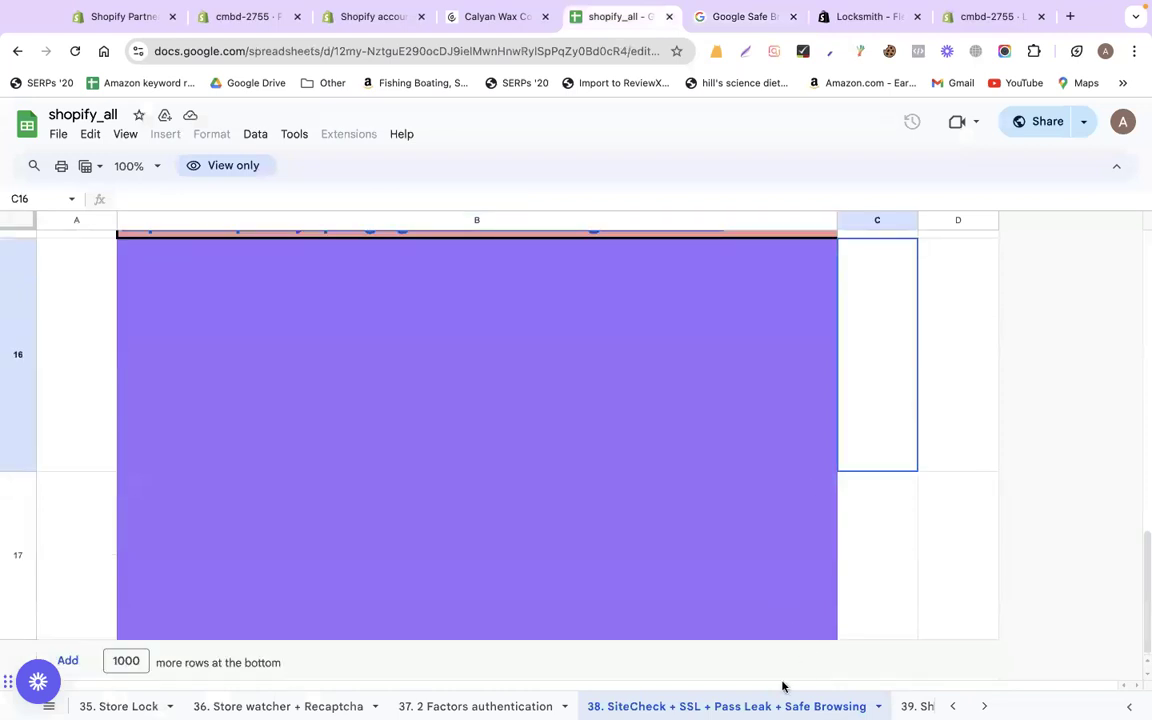
Scroll the sheet tabs left past '39. Shopify Legal Pages Generator' to open '28. Shopify Speedup'
left_click(917, 706)
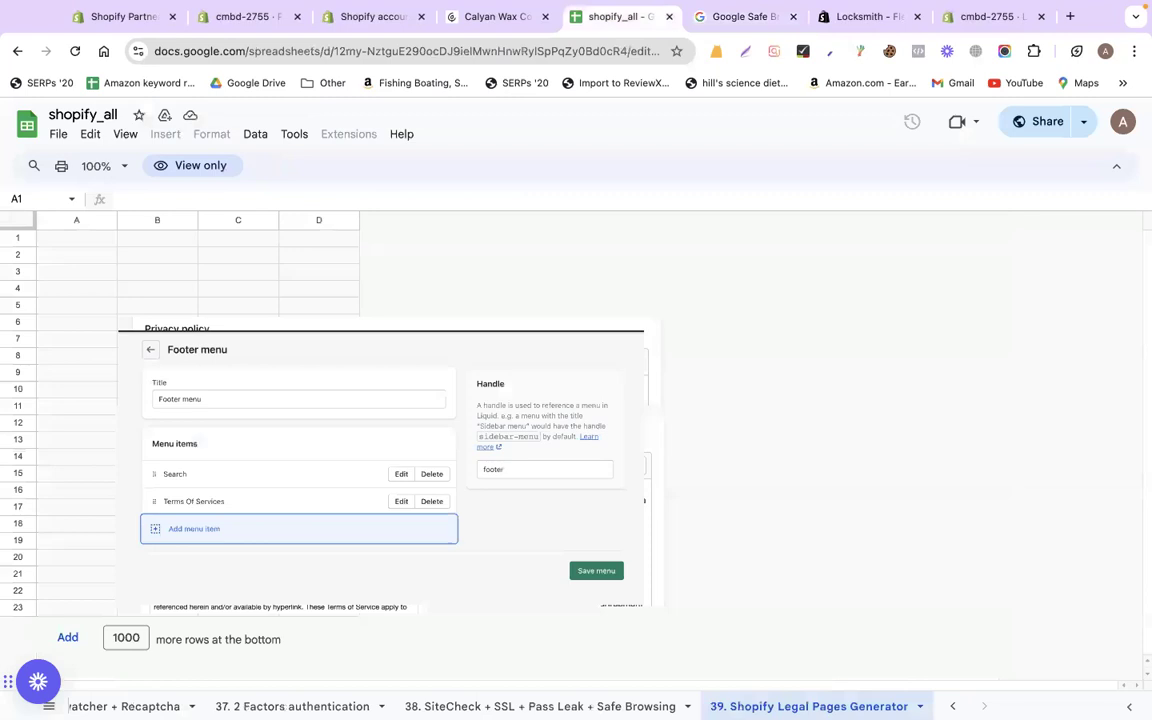
scroll(472, 706, "left", 3)
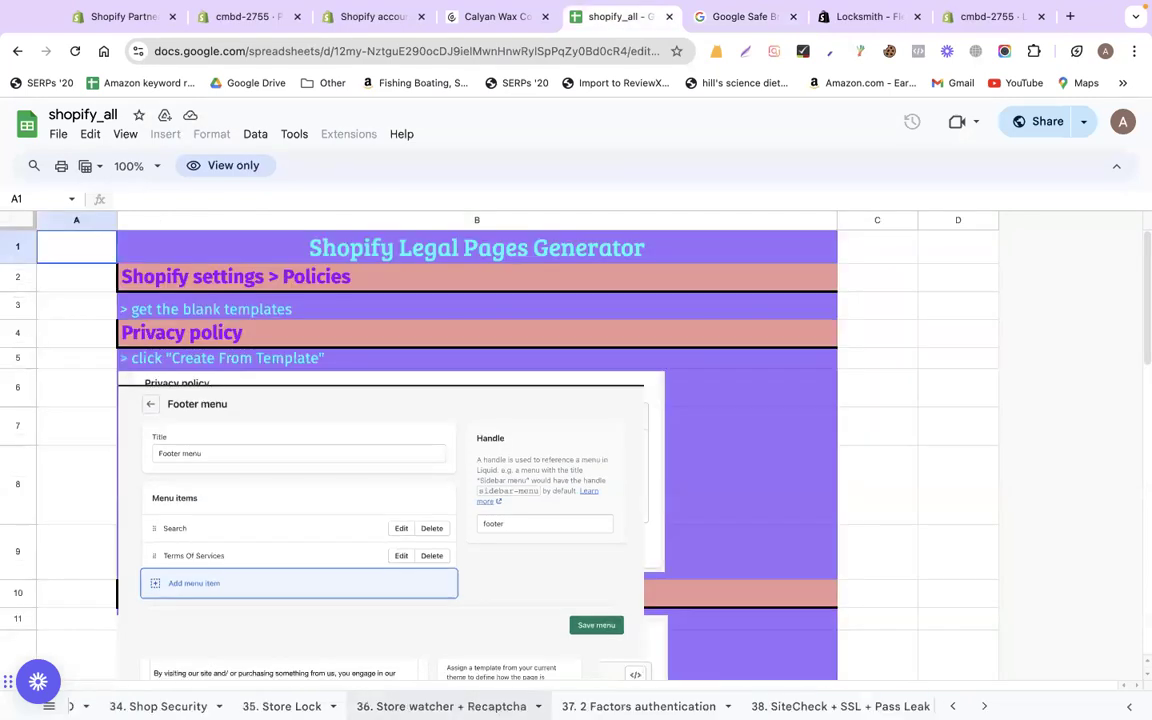
scroll(540, 706, "left", 5)
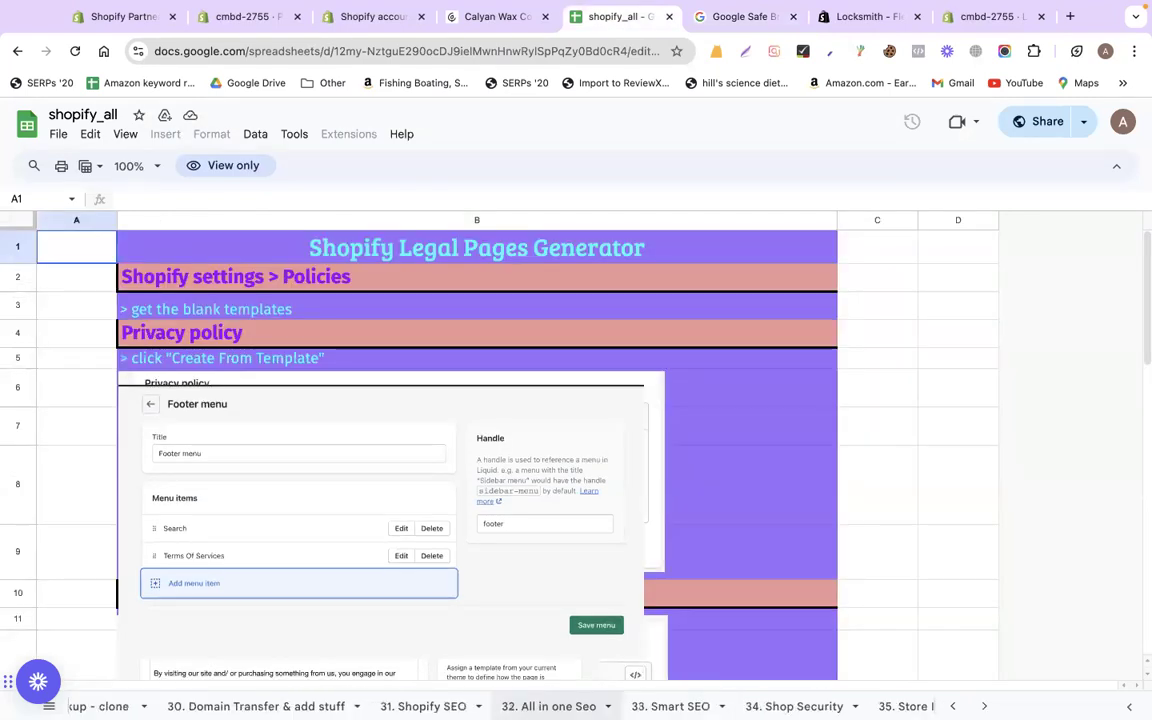
scroll(590, 706, "left", 3)
scroll(600, 706, "left", 2)
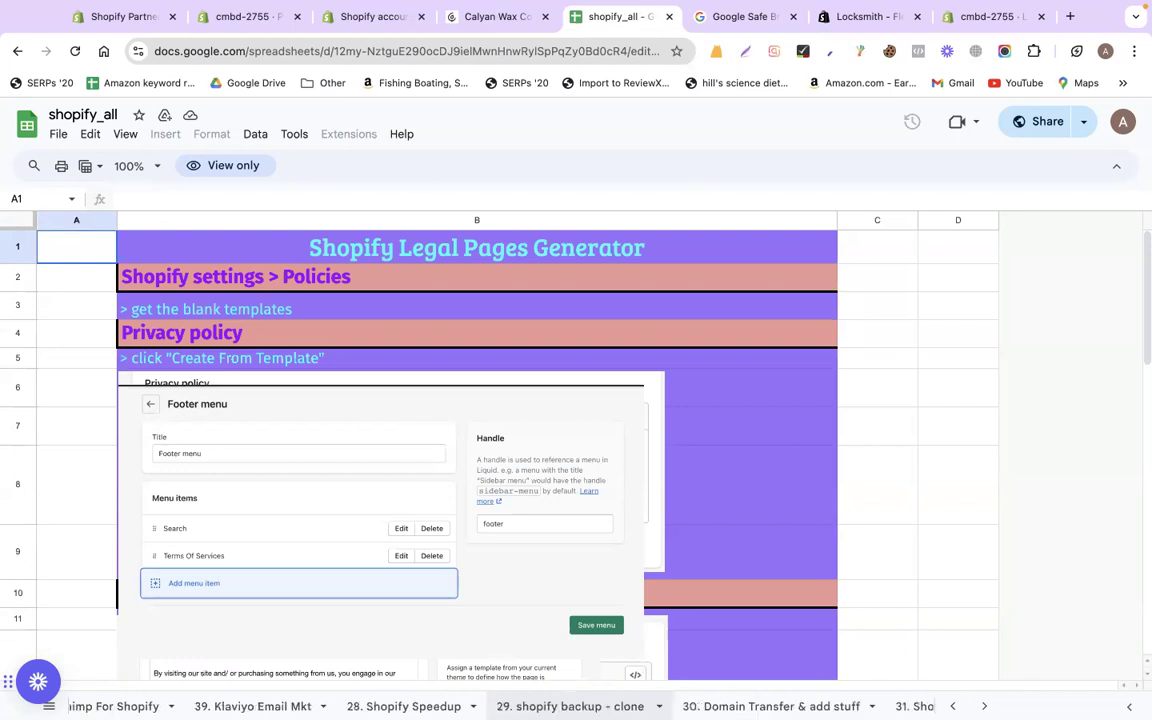
left_click(403, 706)
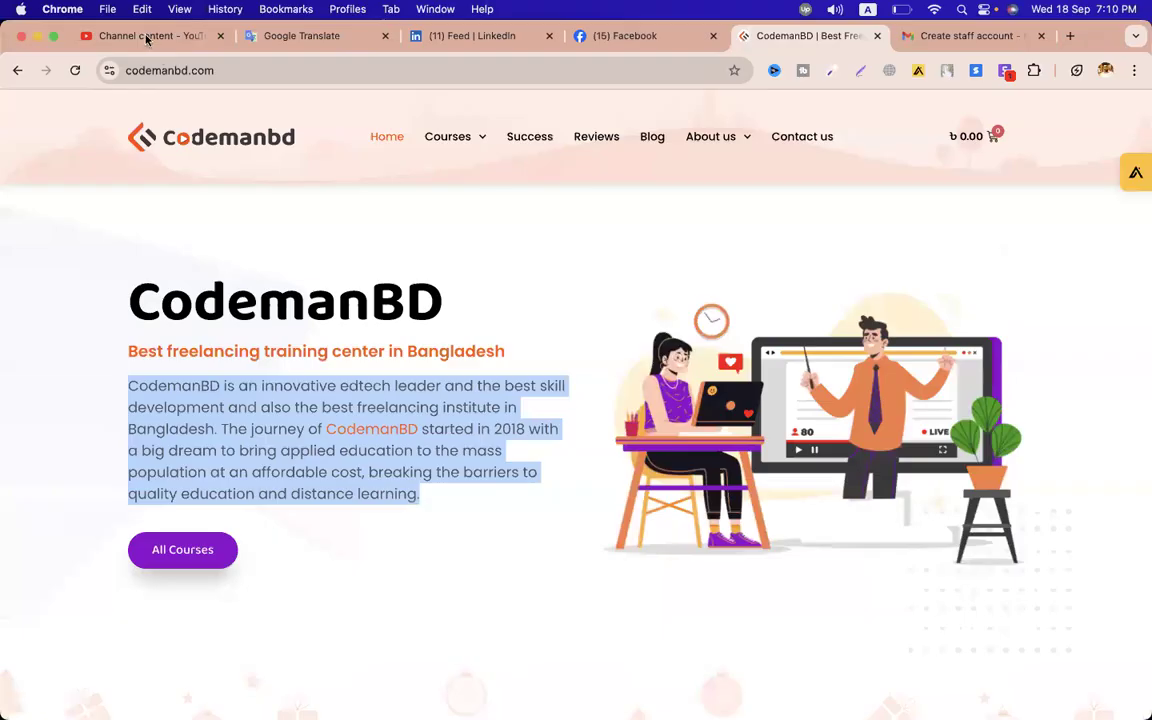
Search YouTube Studio for 'shopify speed' and copy the Shopify Speed, Security, Clone video's youtu.be link
left_click(146, 38)
left_click(308, 145)
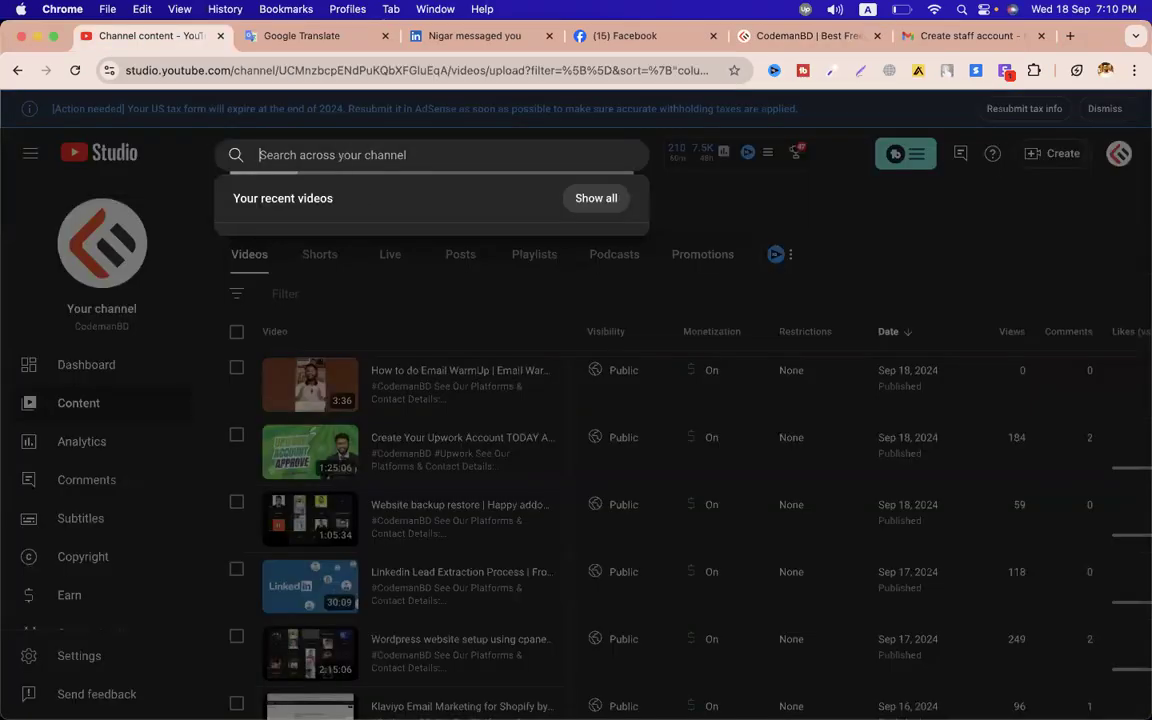
type("shopify speed")
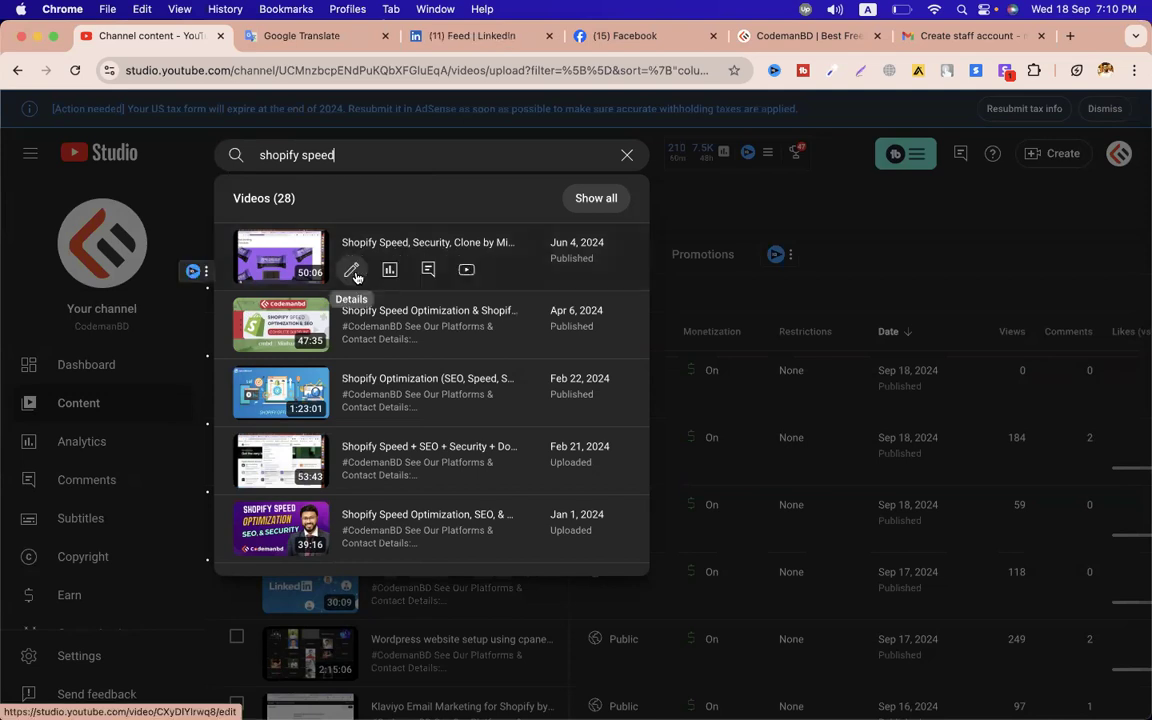
left_click(353, 272)
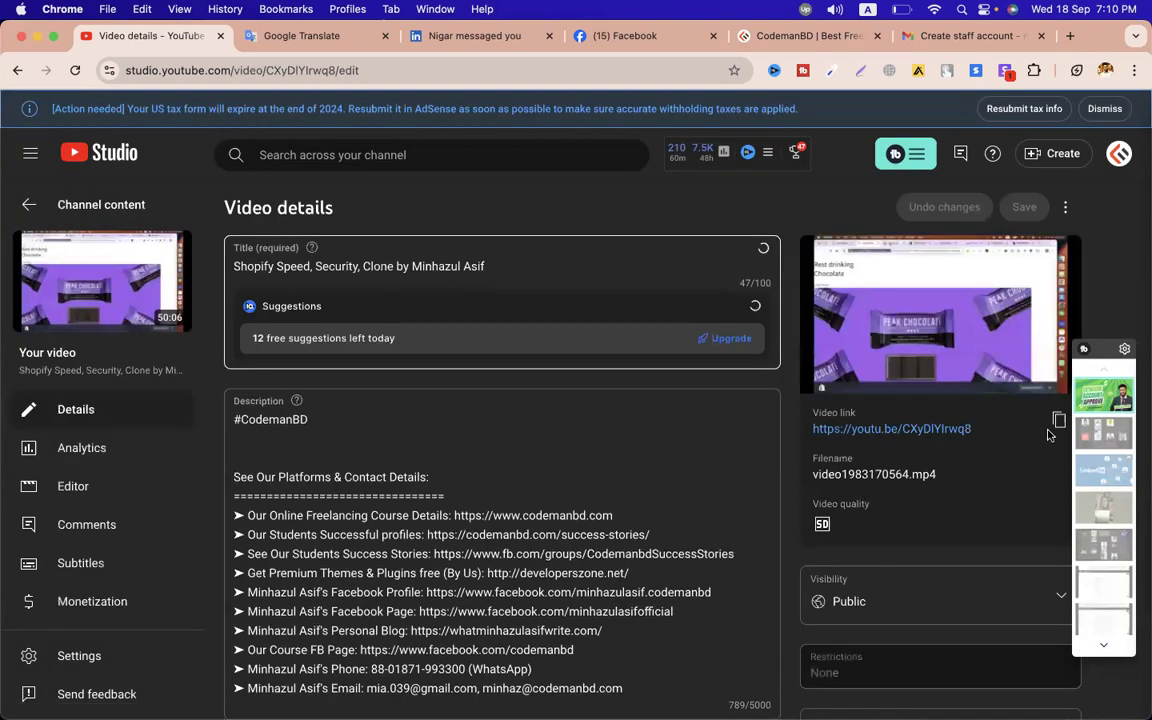
left_click(604, 500)
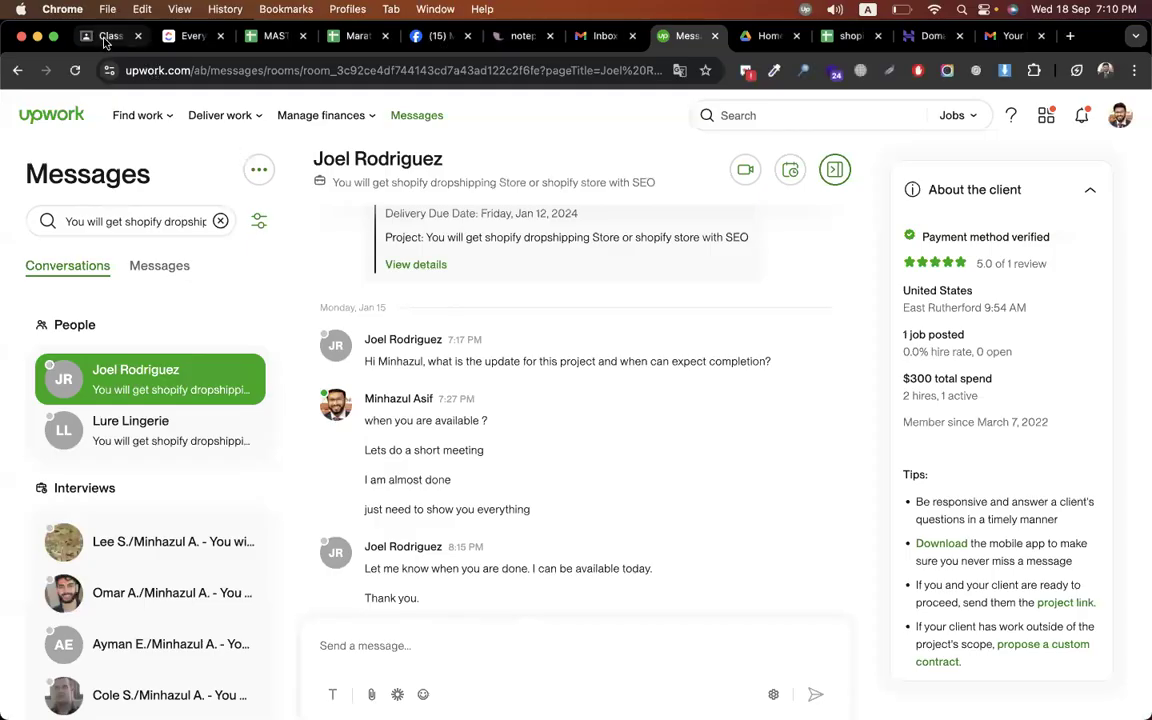
Create a new class material titled 'Shopify speed Video' plus the presenter's name, with the pasted youtu.be link
left_click(105, 38)
scroll(361, 564, "down", 5)
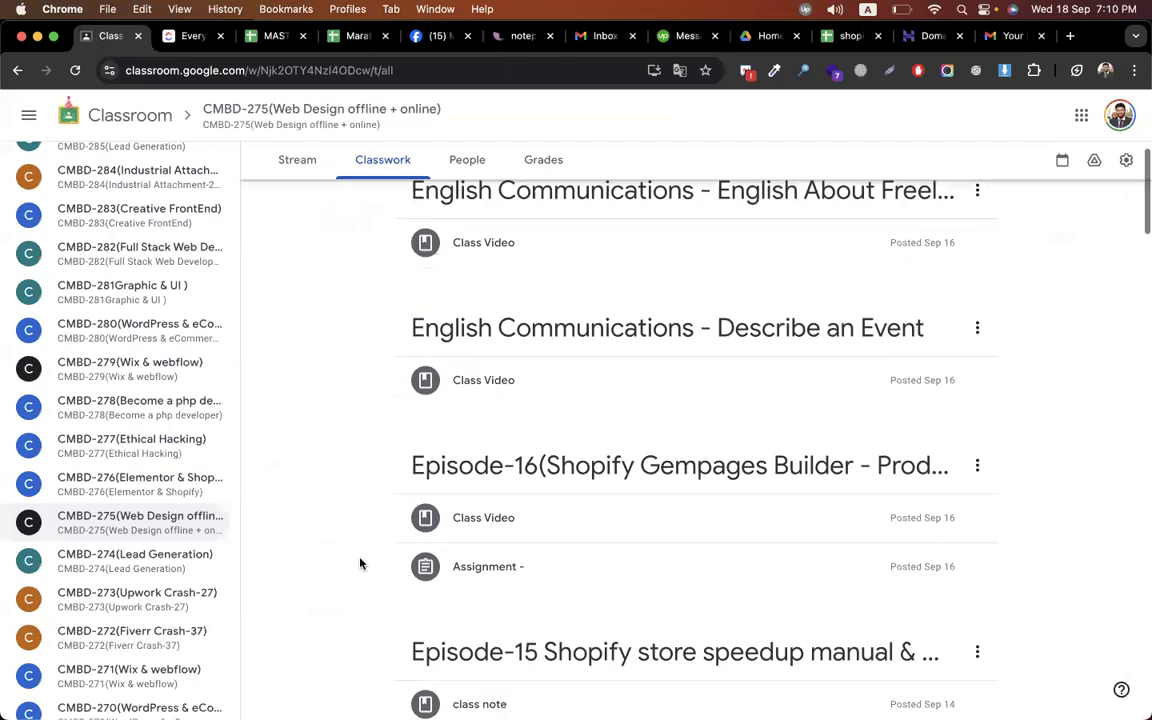
scroll(563, 535, "down", 3)
scroll(555, 518, "down", 1)
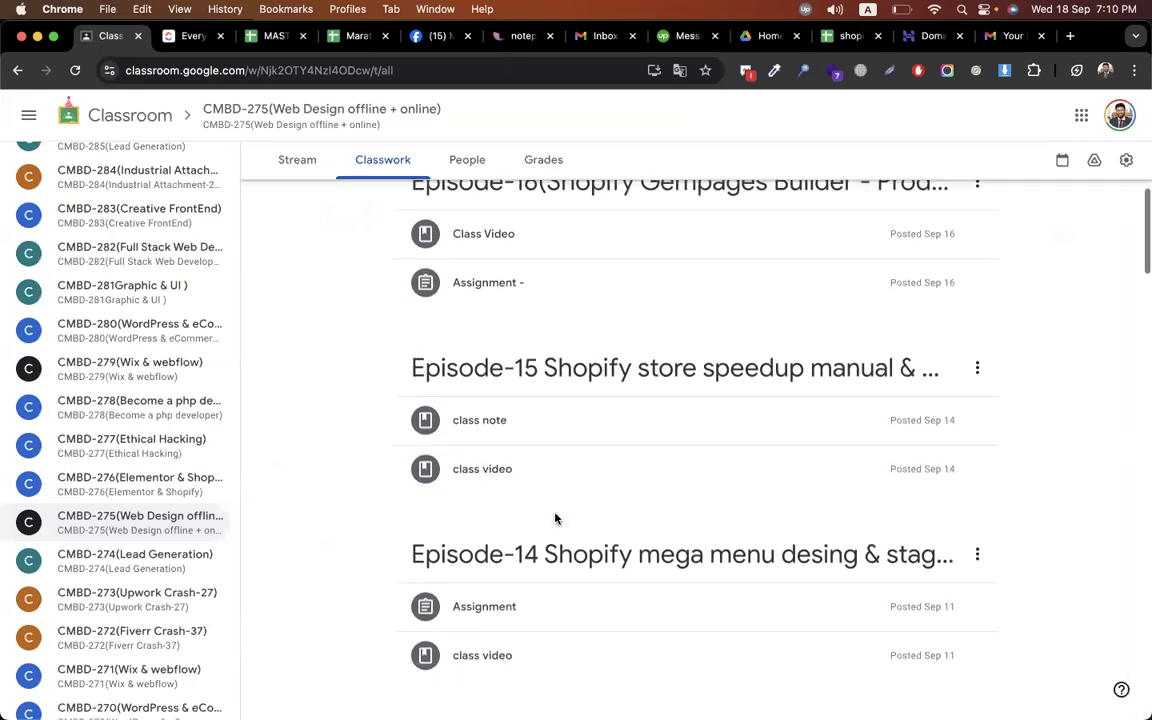
scroll(555, 518, "up", 1)
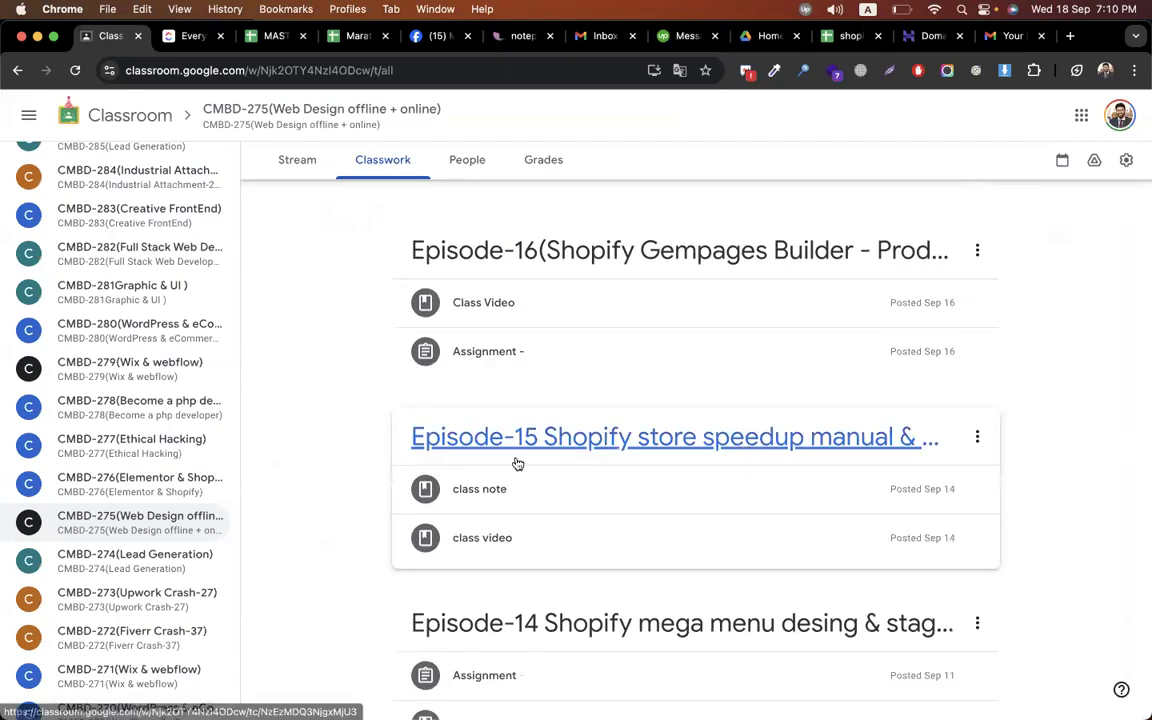
scroll(395, 428, "up", 5)
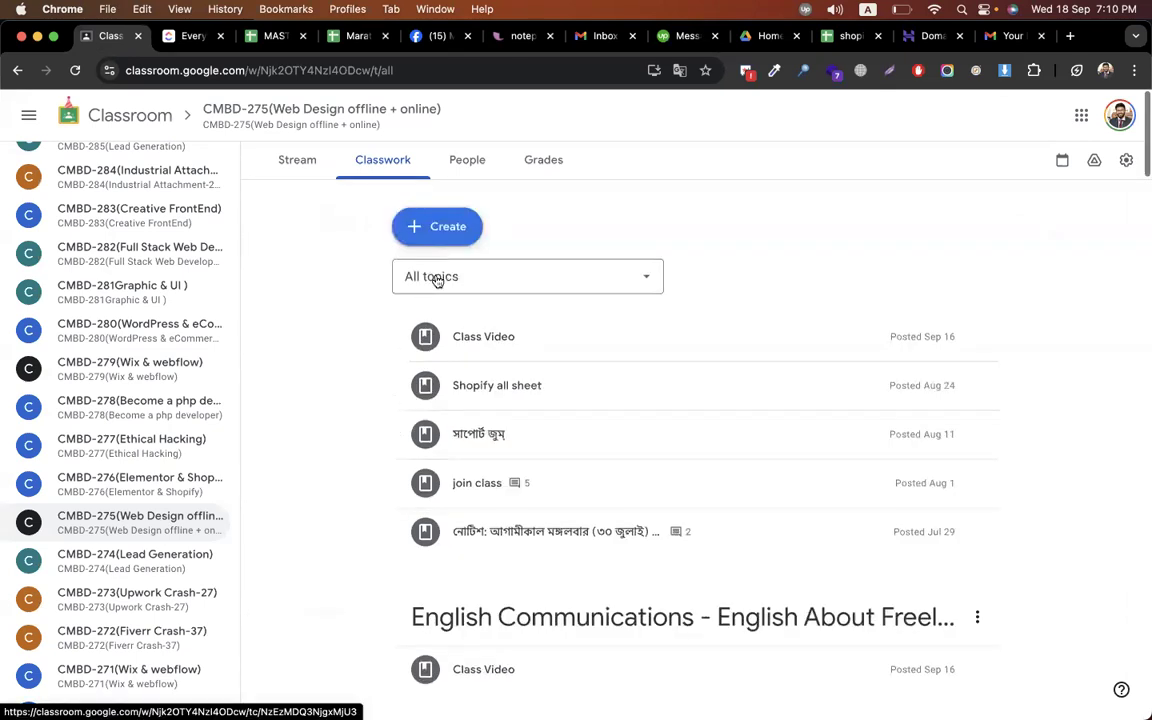
left_click(401, 204)
left_click(481, 376)
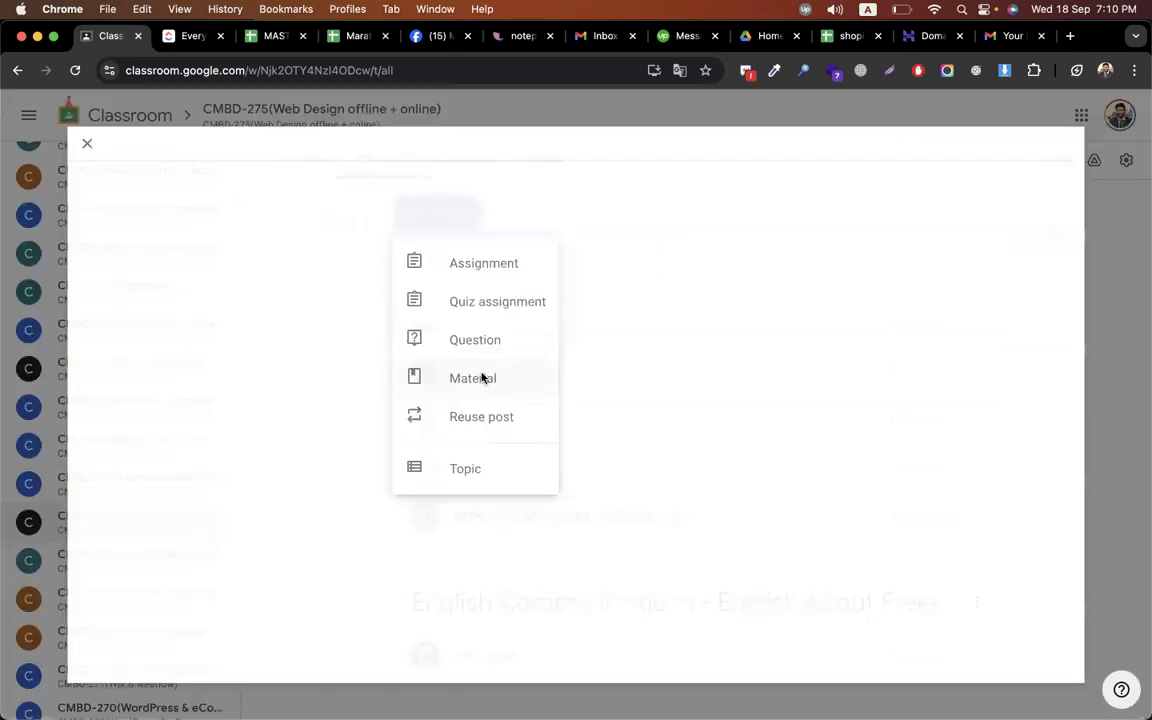
type("Shopi")
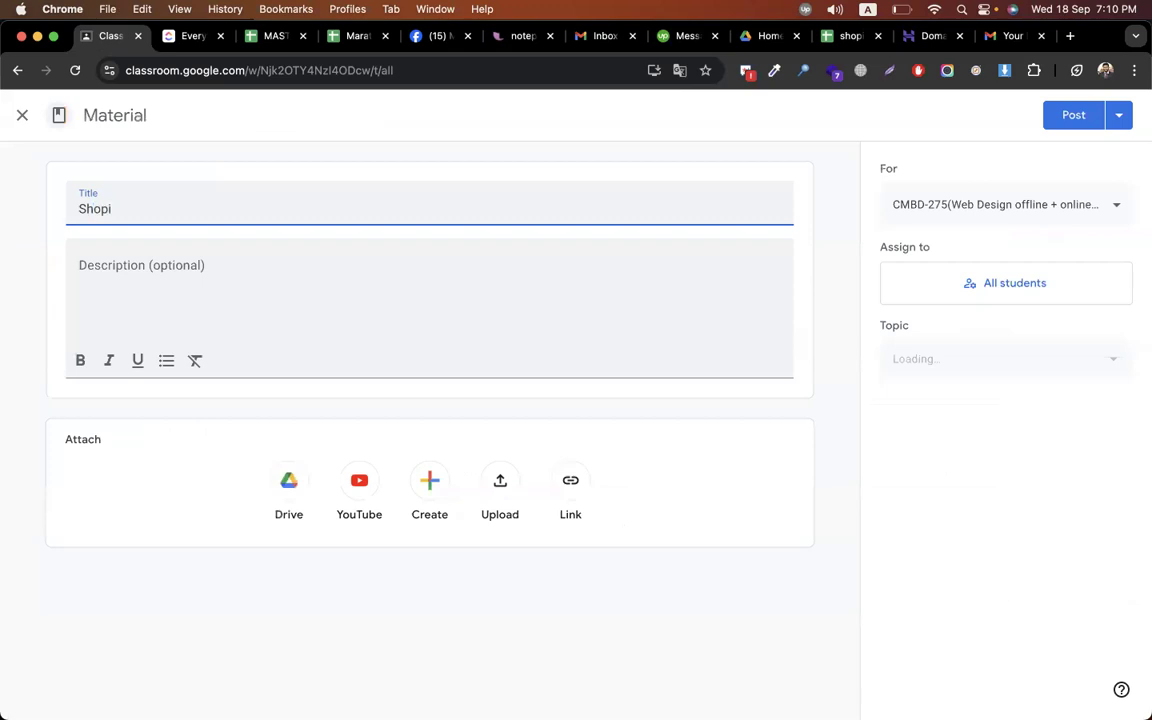
type("fy speed Video - Minhaz")
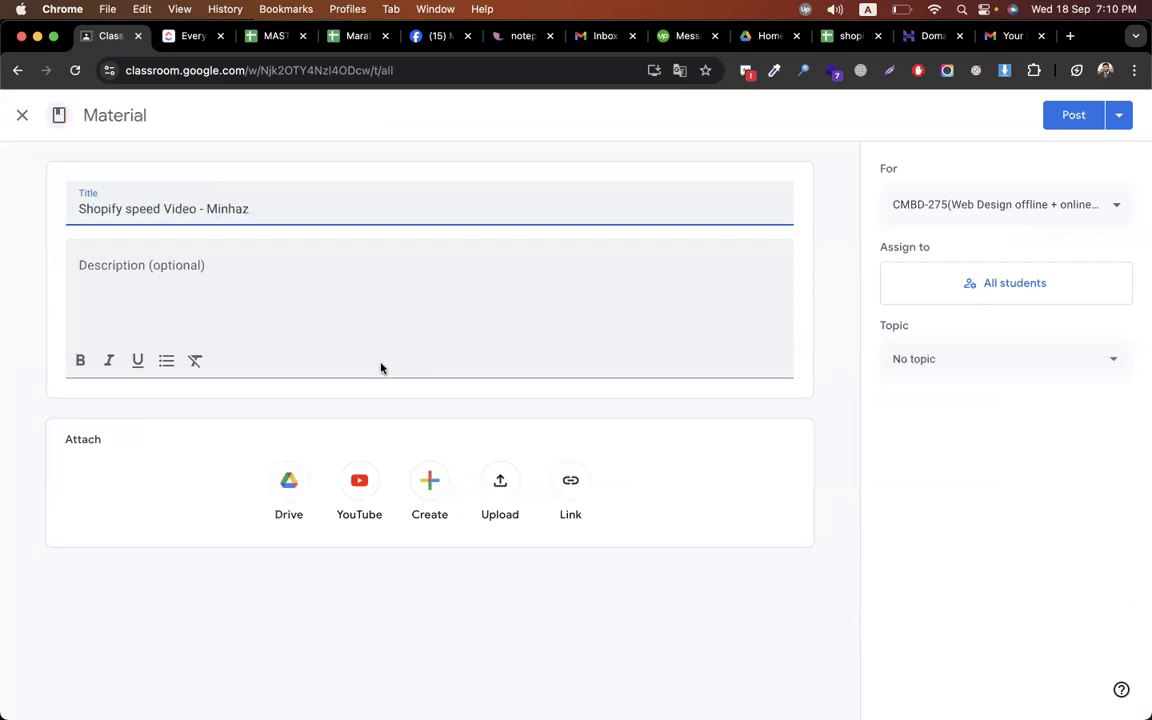
left_click(334, 320)
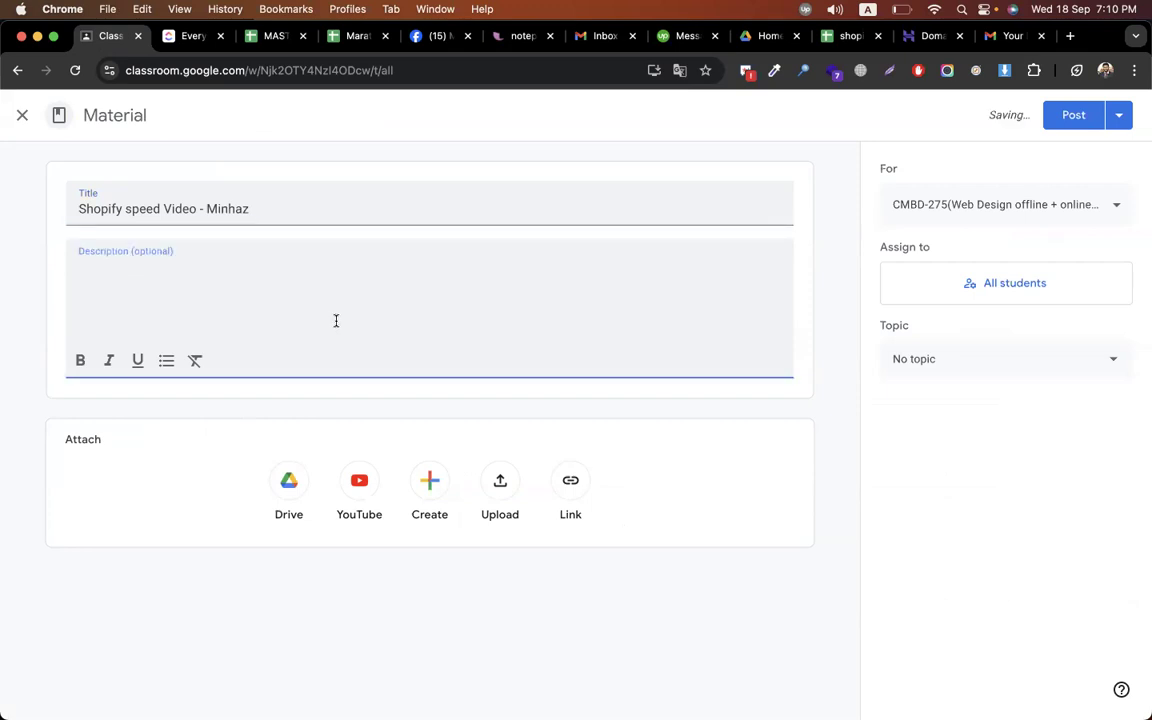
type("https://youtu.be/CXyDlYIrwq8")
File the material under the Episode-15 Shopify store speedup topic and post it
left_click(996, 372)
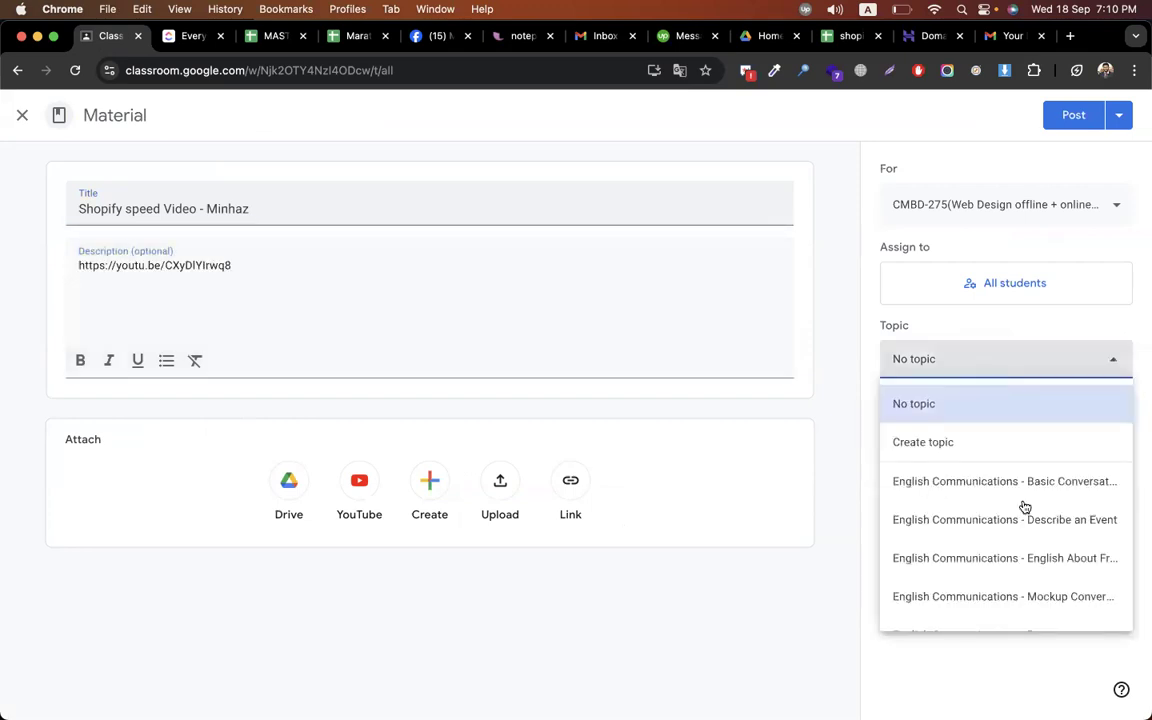
scroll(1025, 507, "down", 3)
scroll(1025, 507, "down", 2)
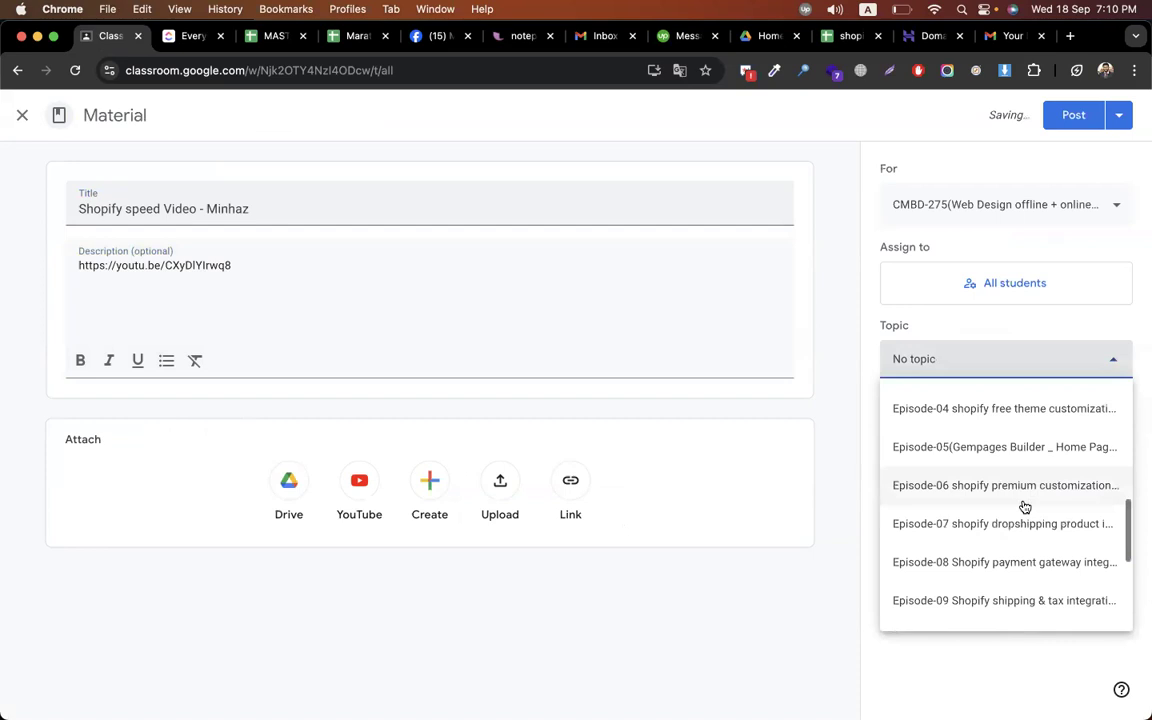
scroll(1025, 507, "down", 4)
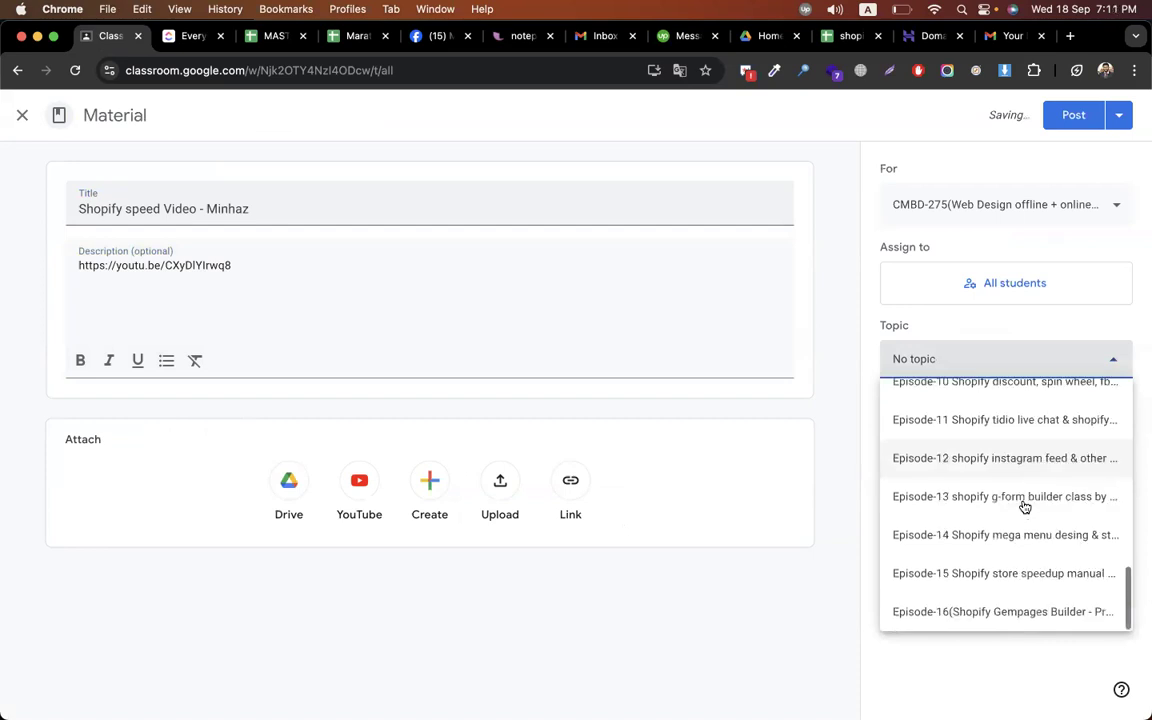
left_click(1025, 568)
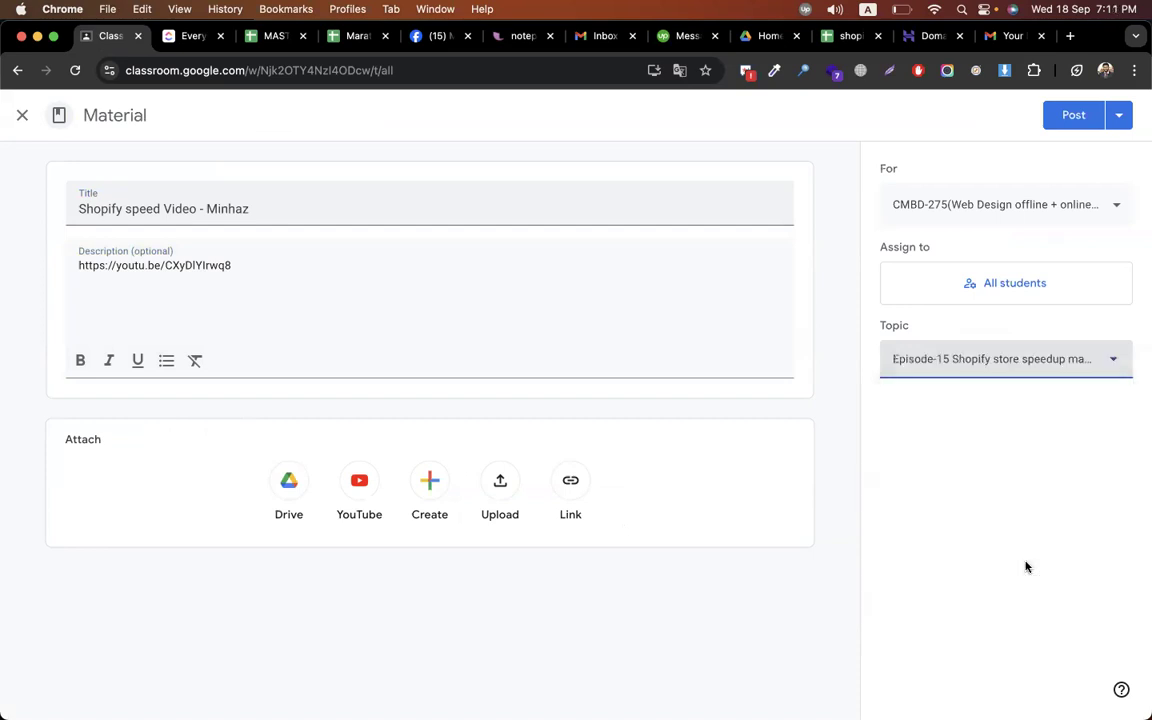
left_click(1070, 115)
Cycle Chrome windows from YouTube Studio to the shopify_all '29. shopify backup - clone' sheet
key("super+grave")
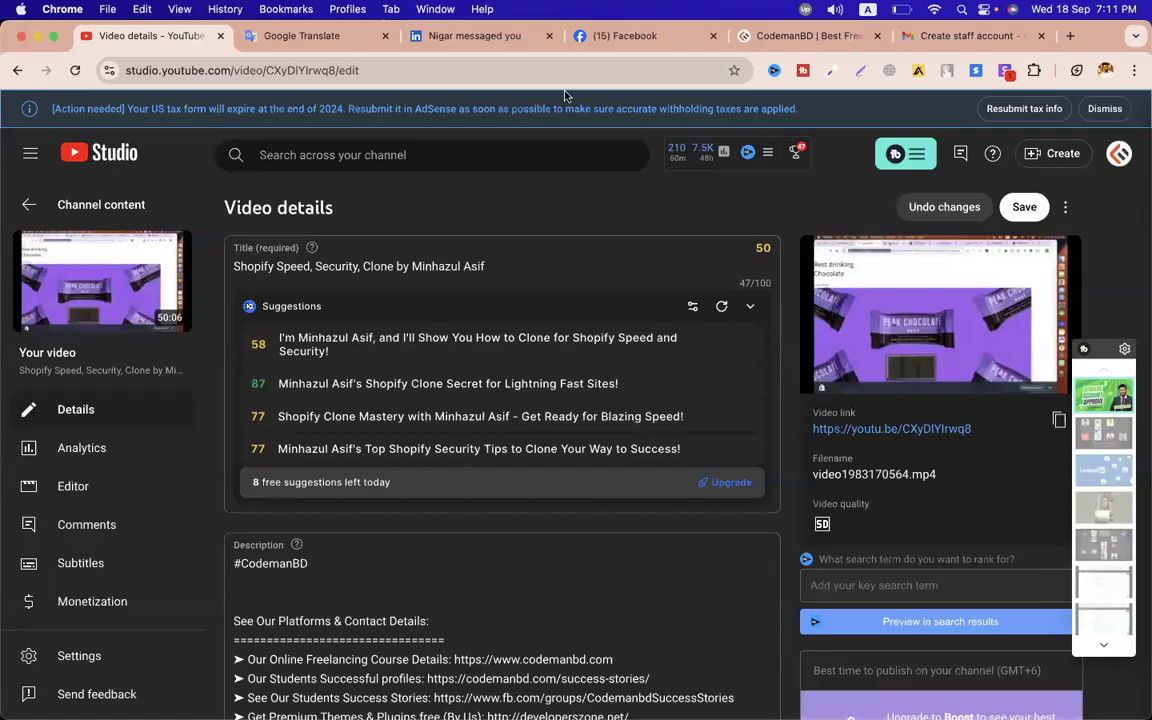
key("super+grave")
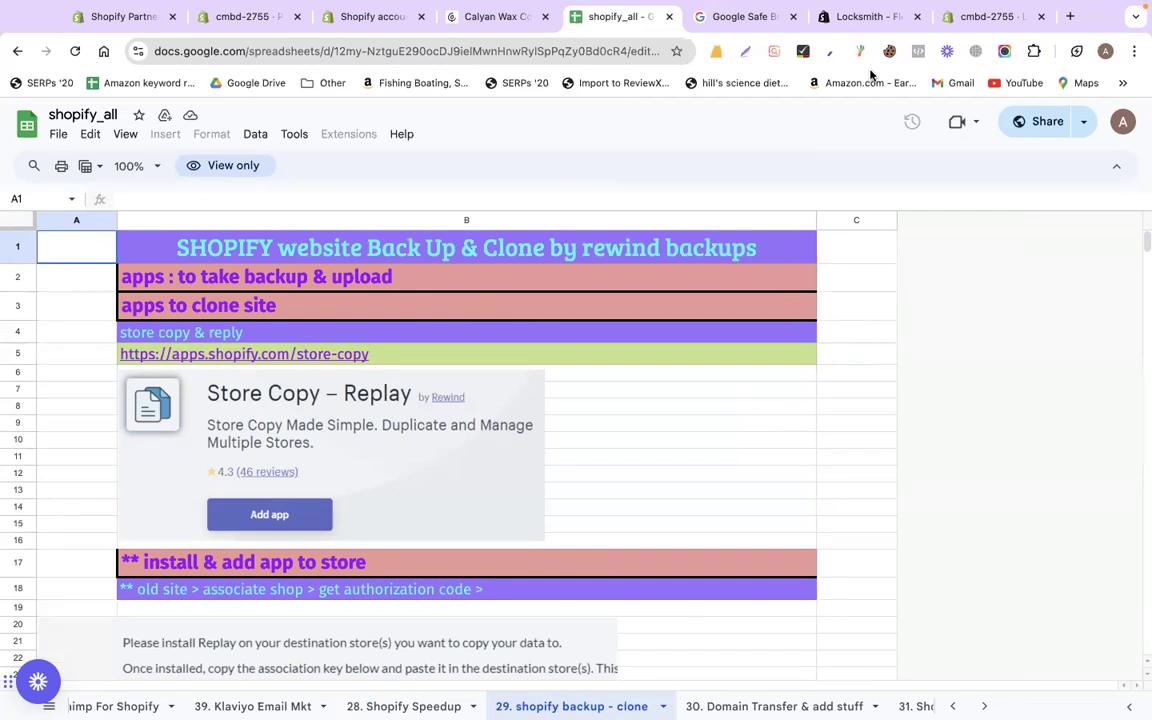
In the Locksmith tab, search 'ali' and open the AliExpress homepage from the results
left_click(862, 22)
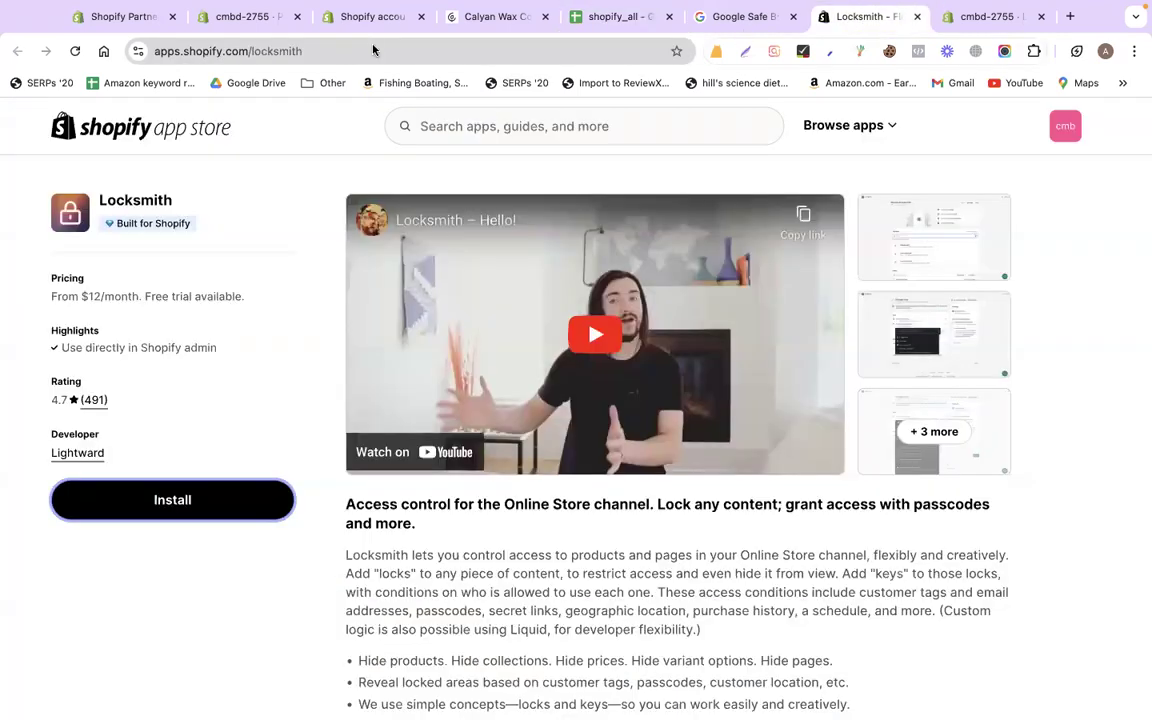
left_click(373, 50)
type("ali")
key("Down")
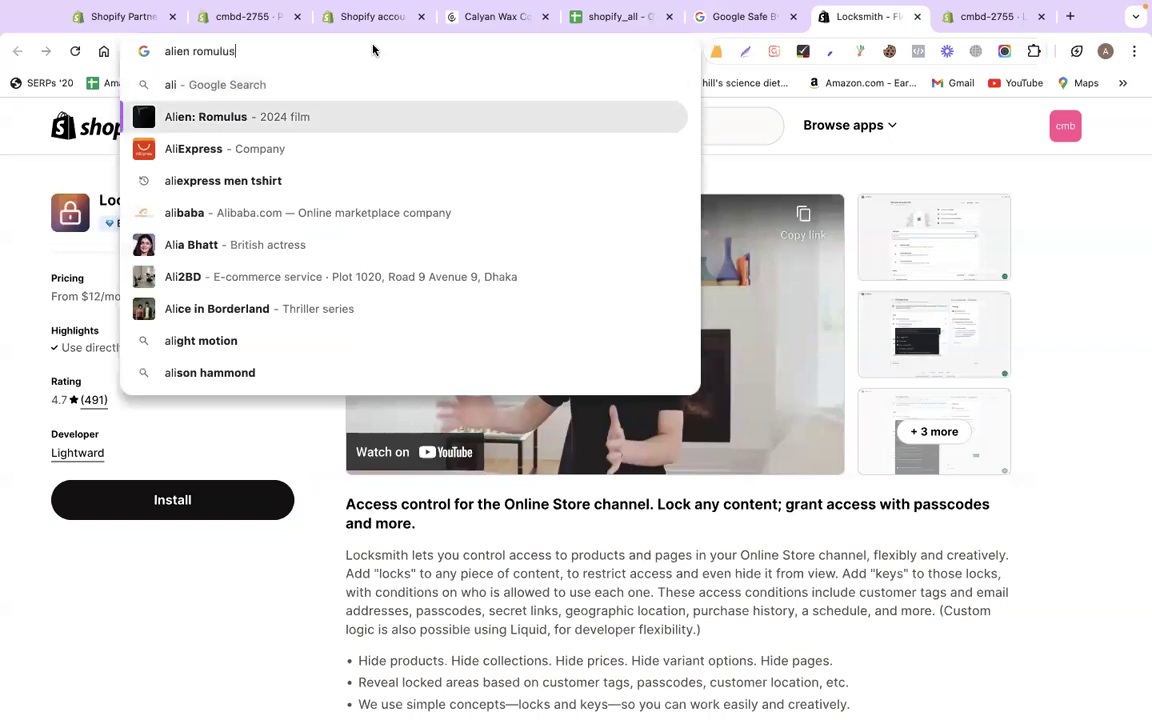
key("Return")
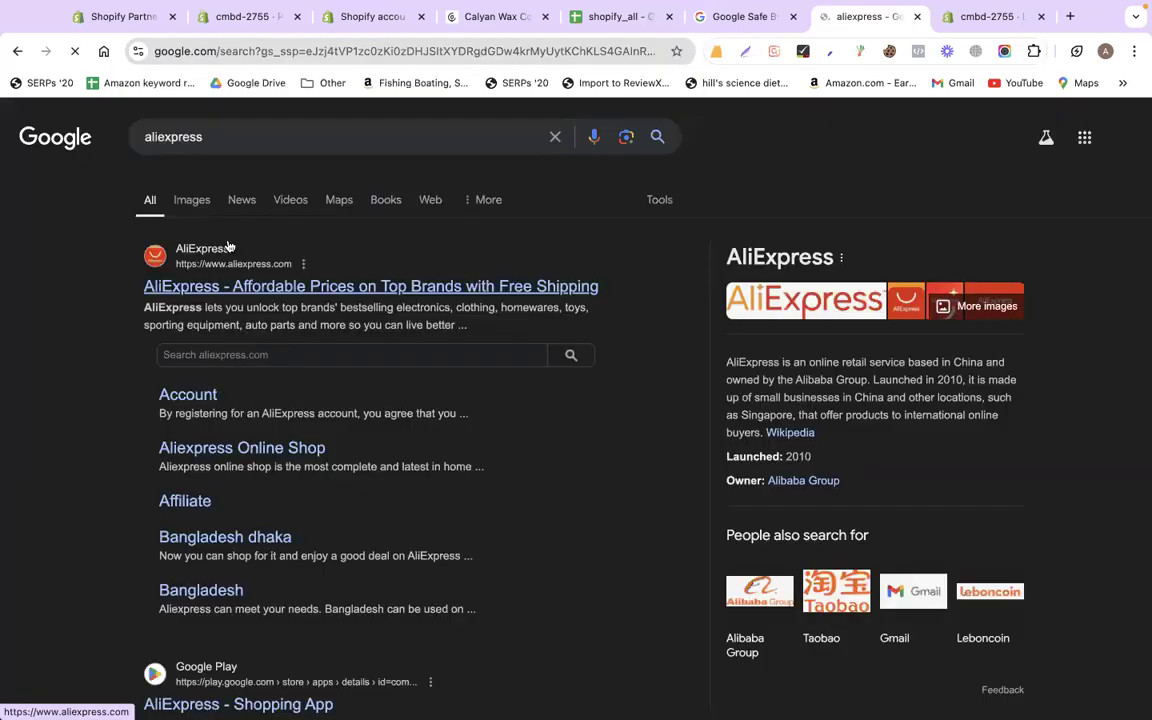
left_click(225, 285)
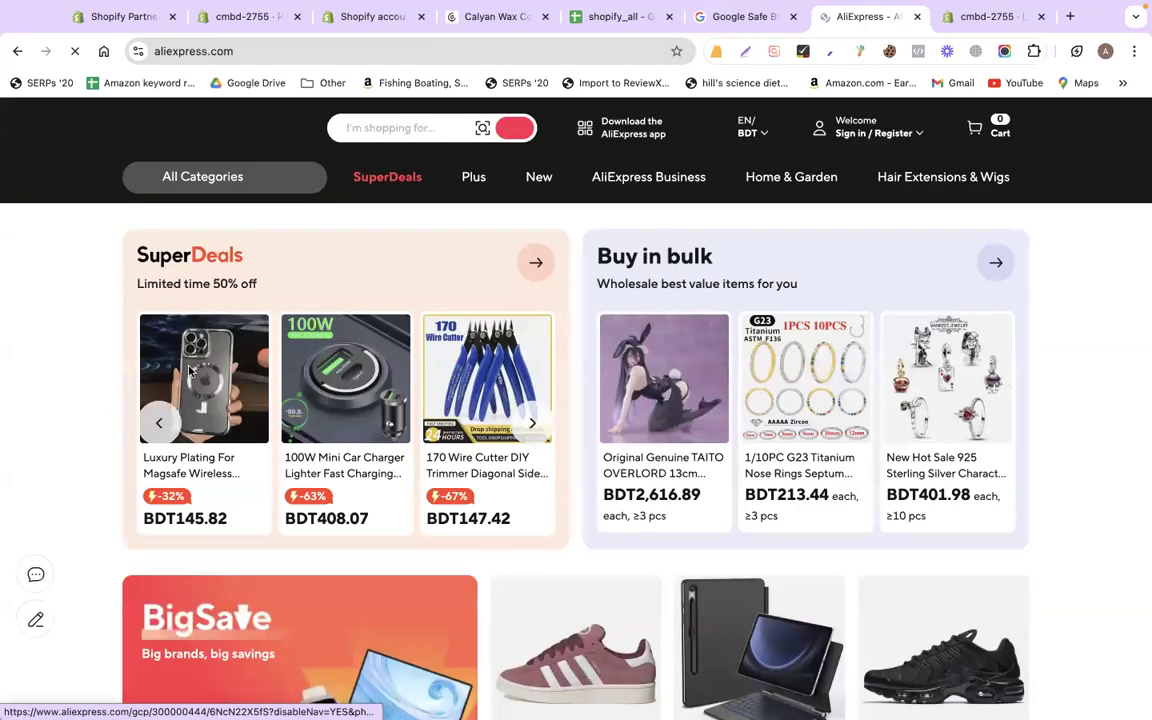
Browse the magnetic phone case listing's description images, then open the POEDAGAR watch listing
left_click(189, 371)
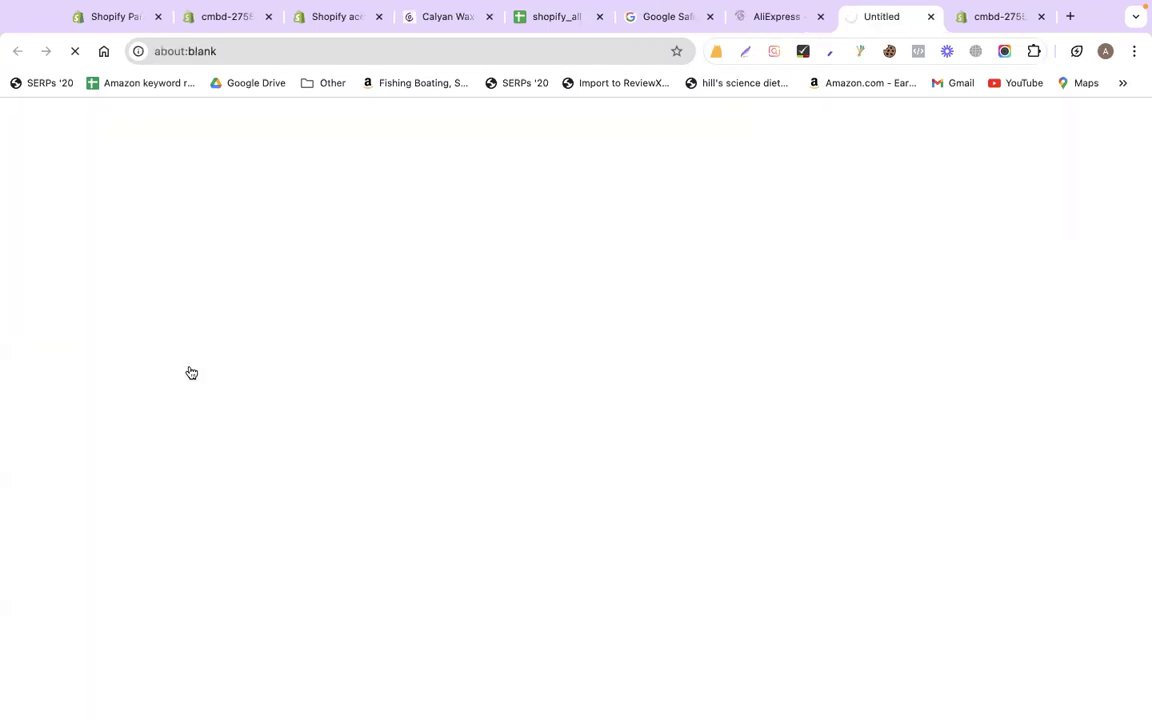
scroll(155, 400, "down", 2)
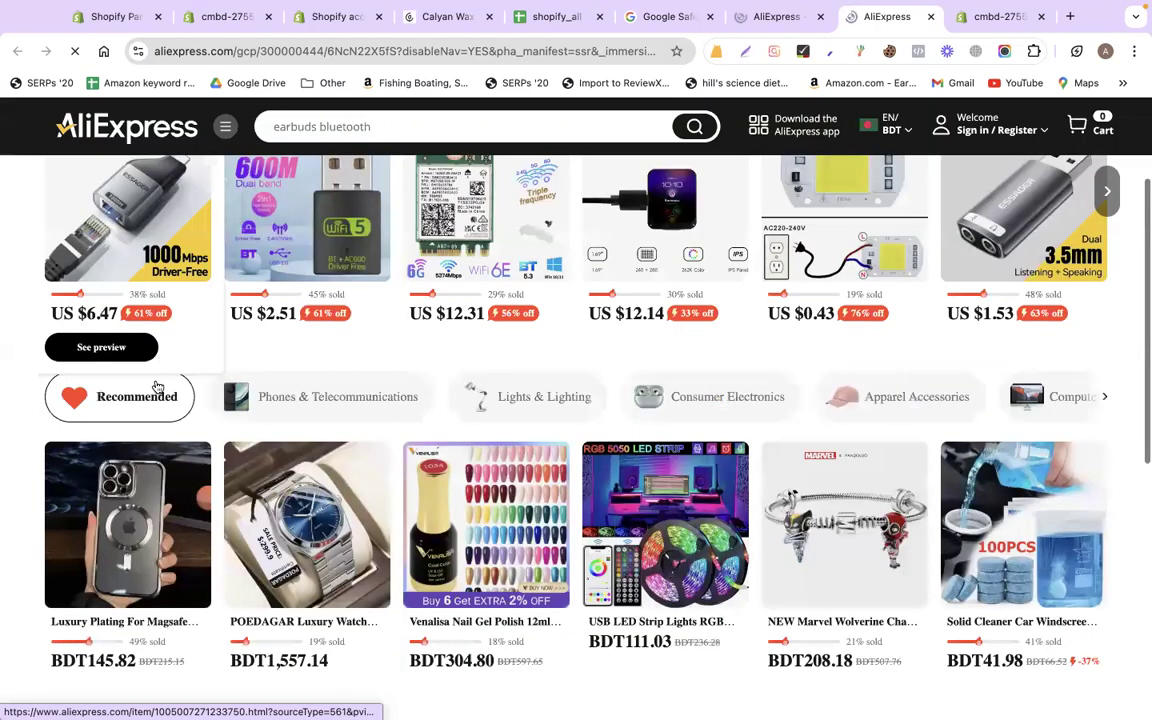
left_click(155, 420)
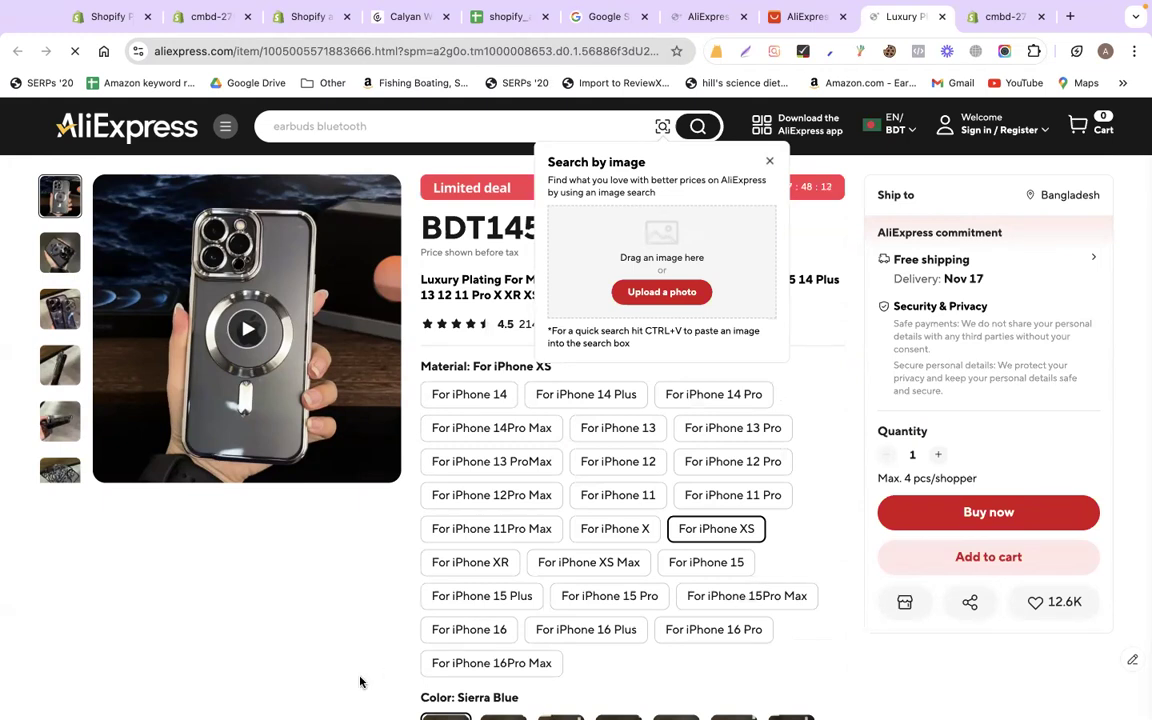
scroll(360, 682, "down", 5)
scroll(360, 682, "down", 5)
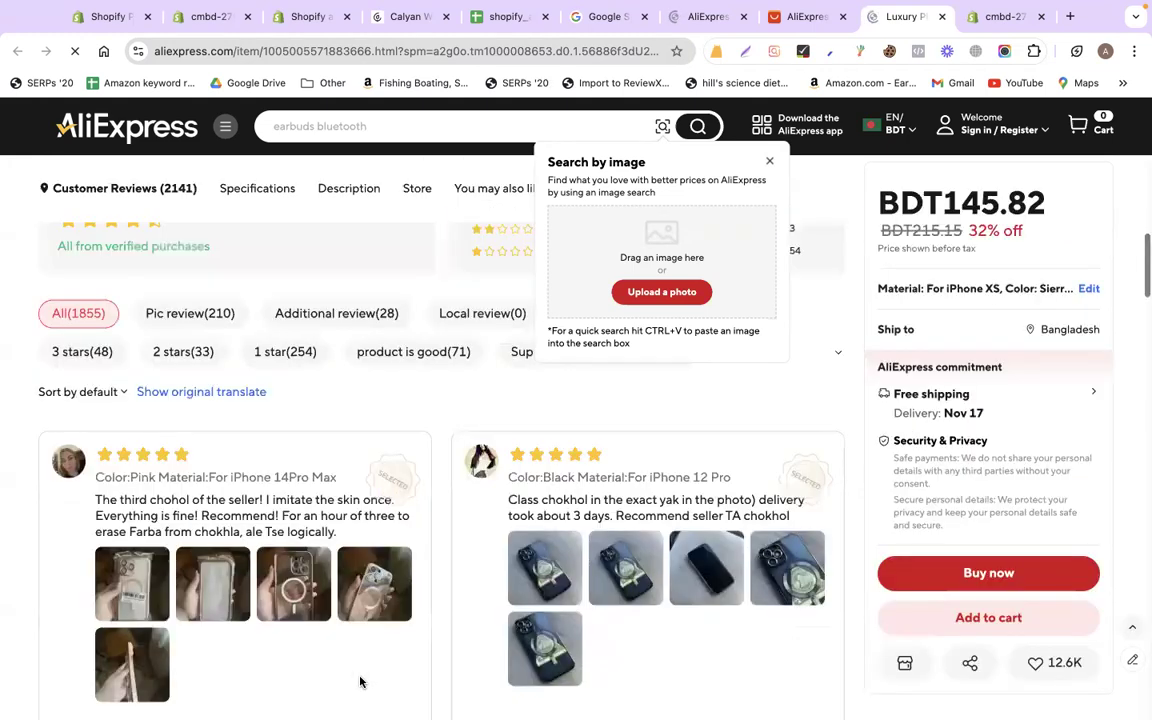
scroll(360, 682, "down", 2)
scroll(360, 682, "down", 5)
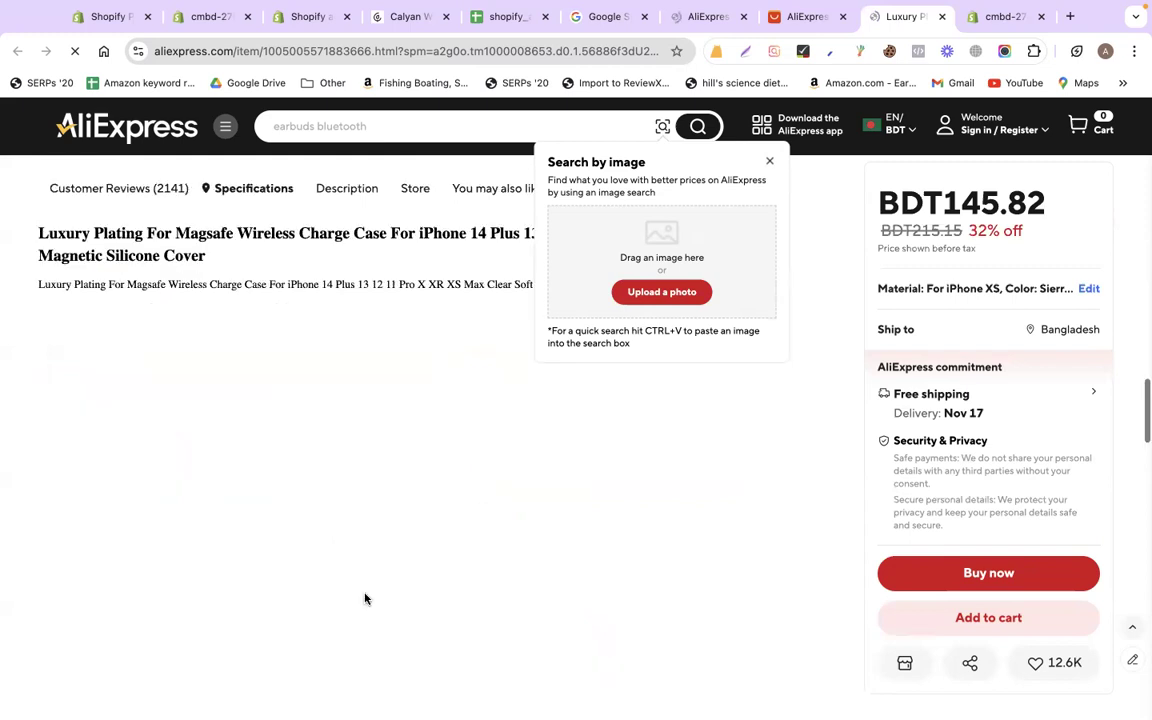
scroll(836, 389, "down", 1)
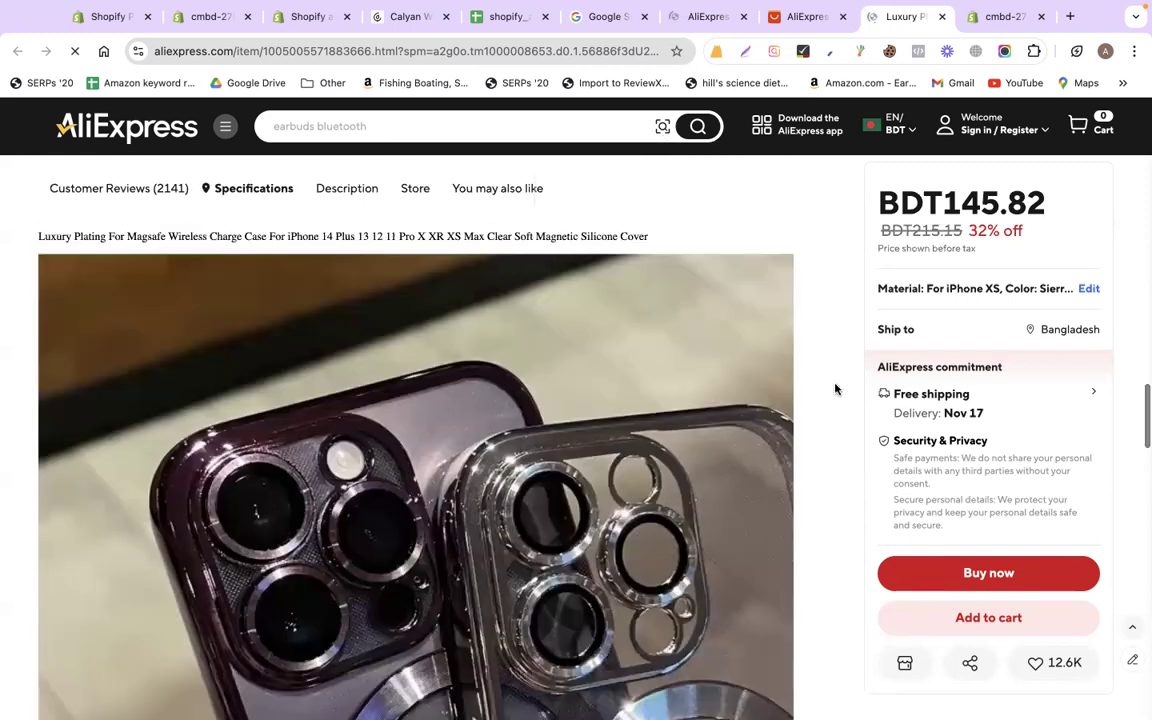
scroll(836, 389, "down", 10)
scroll(351, 418, "down", 3)
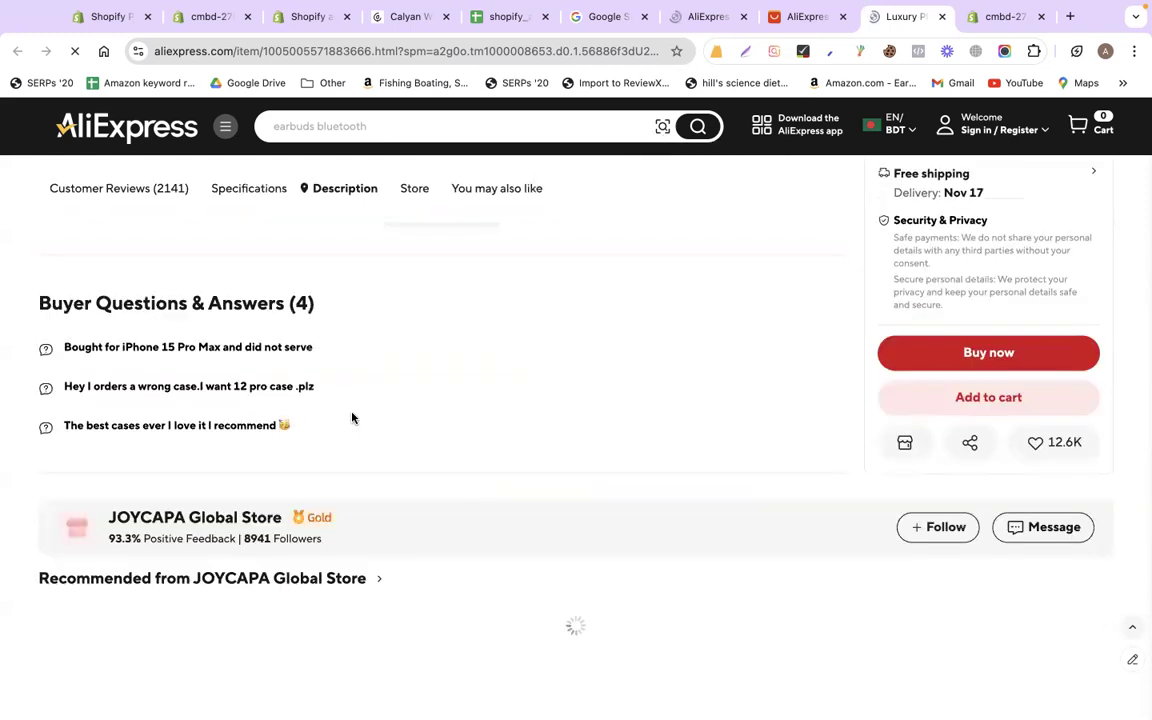
scroll(380, 400, "up", 4)
left_click(441, 428)
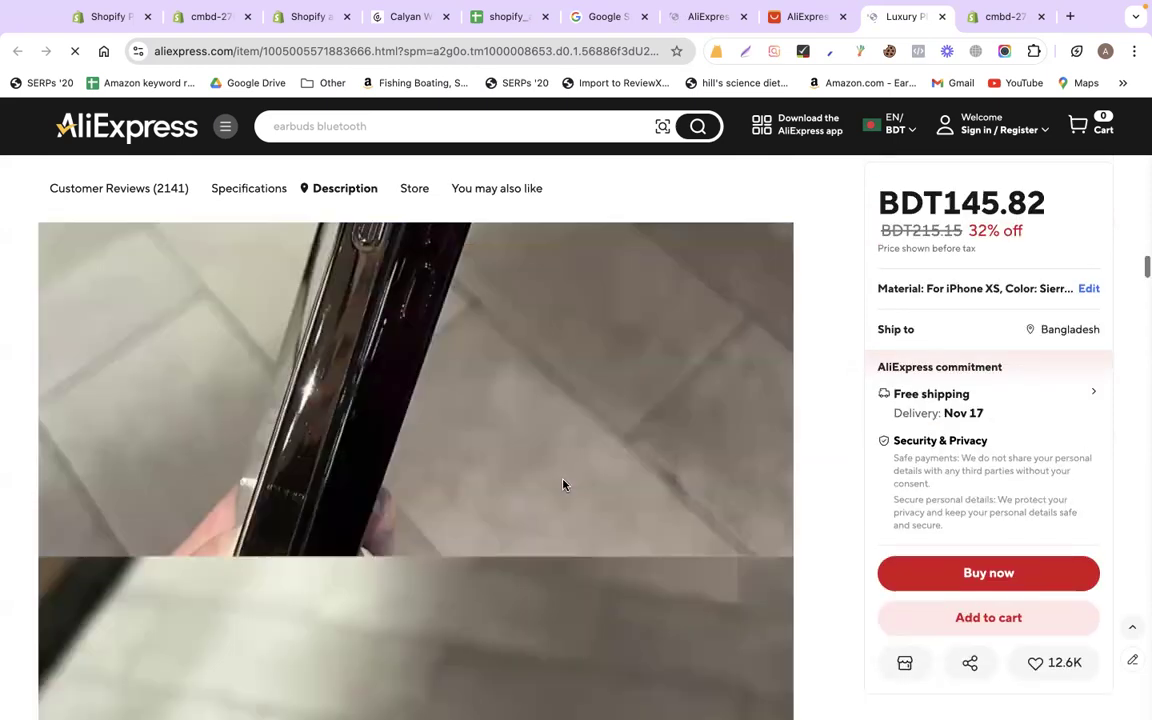
scroll(563, 485, "down", 3)
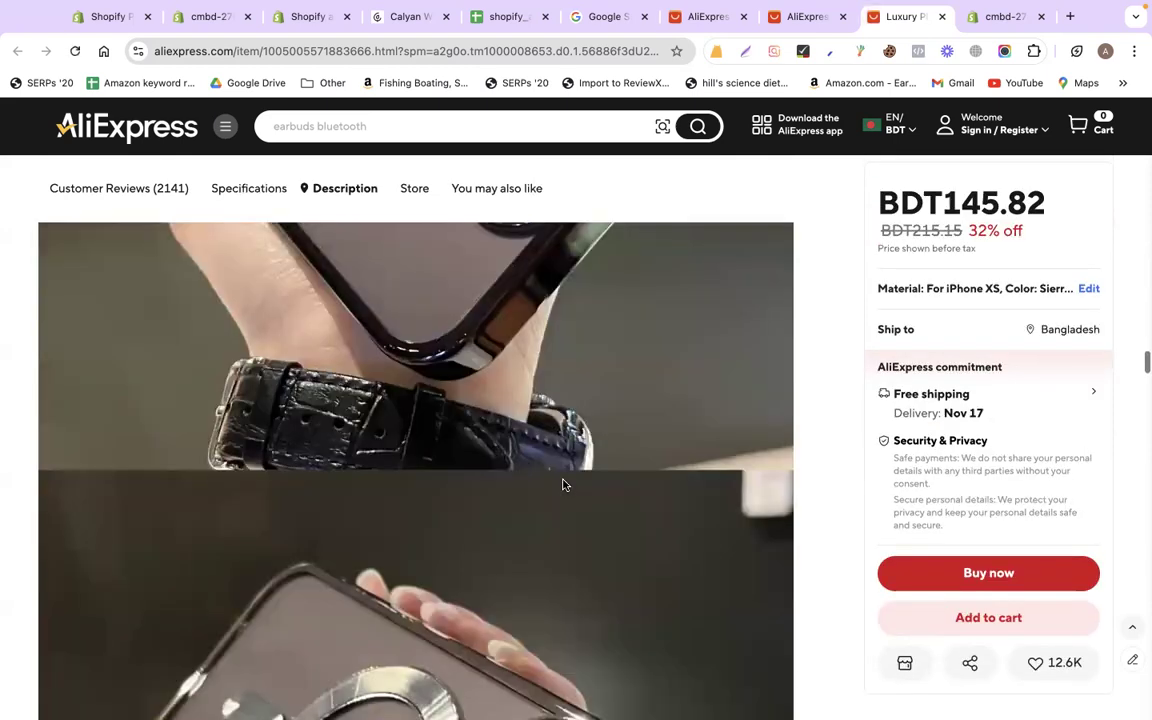
scroll(563, 485, "down", 3)
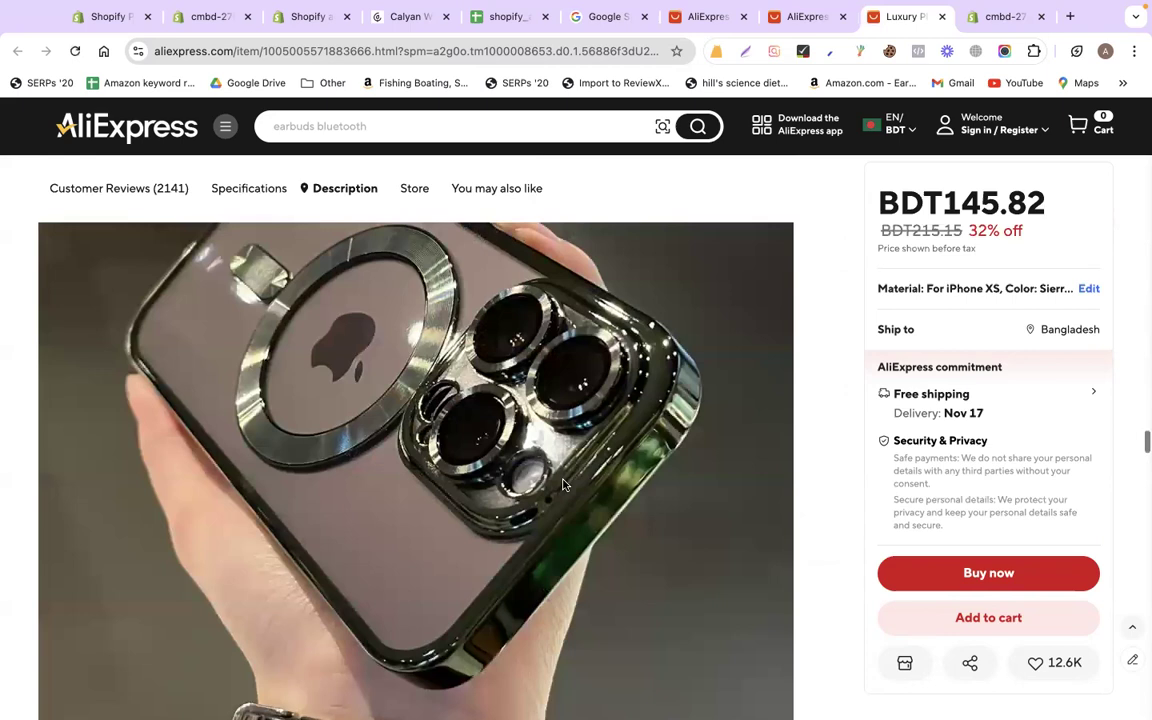
scroll(563, 485, "down", 5)
scroll(563, 485, "down", 5)
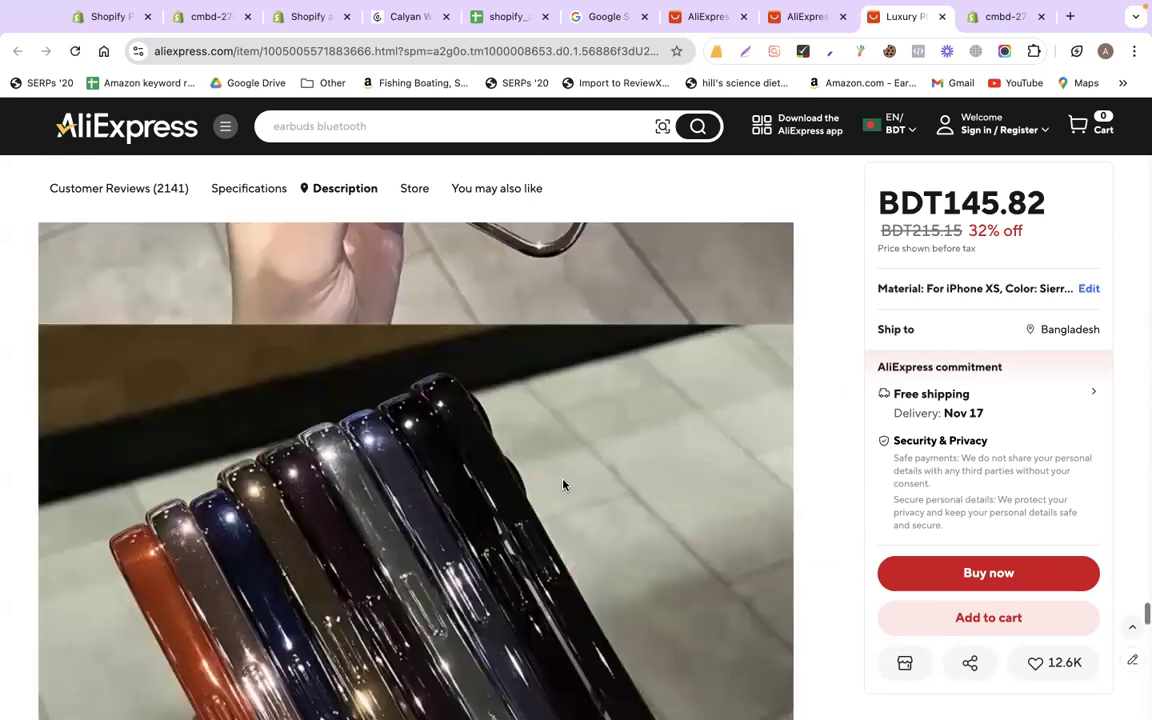
scroll(563, 485, "down", 10)
scroll(563, 485, "up", 2)
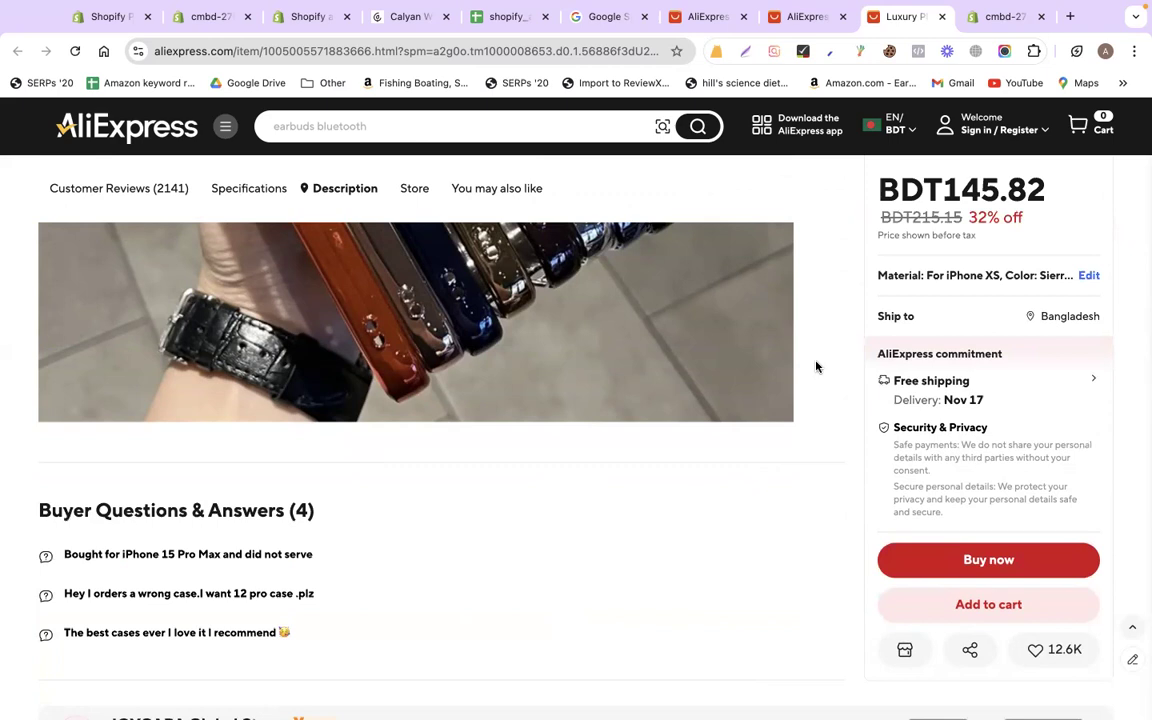
scroll(810, 350, "up", 5)
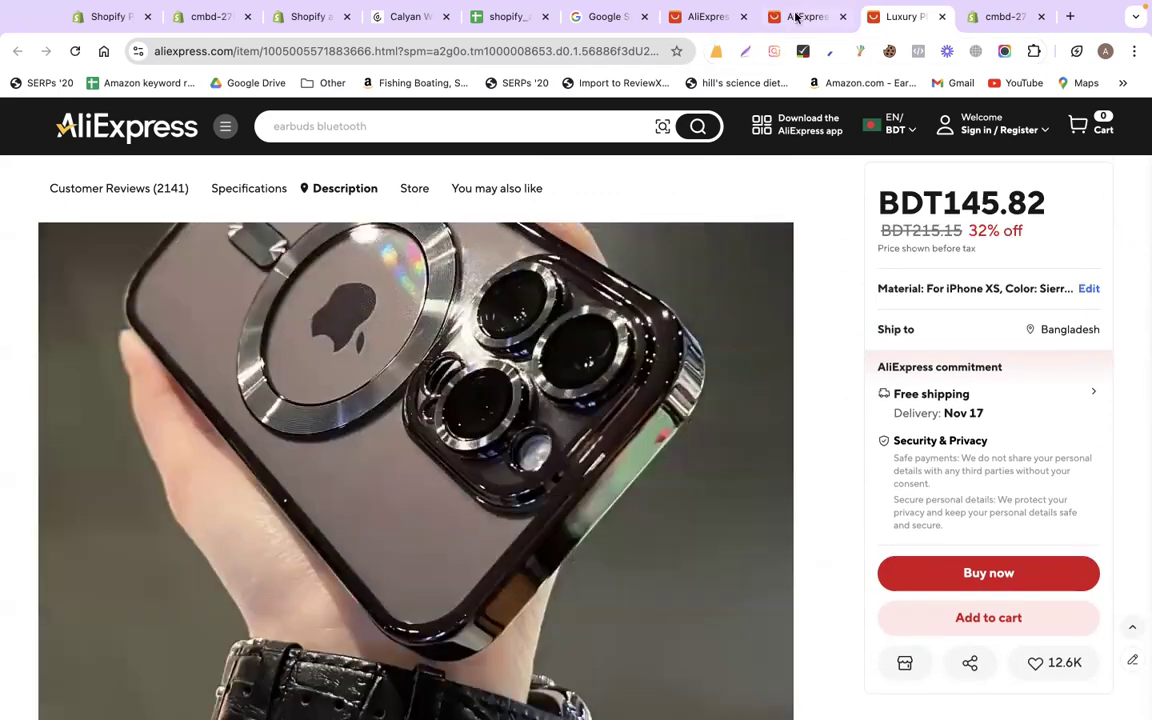
left_click(797, 17)
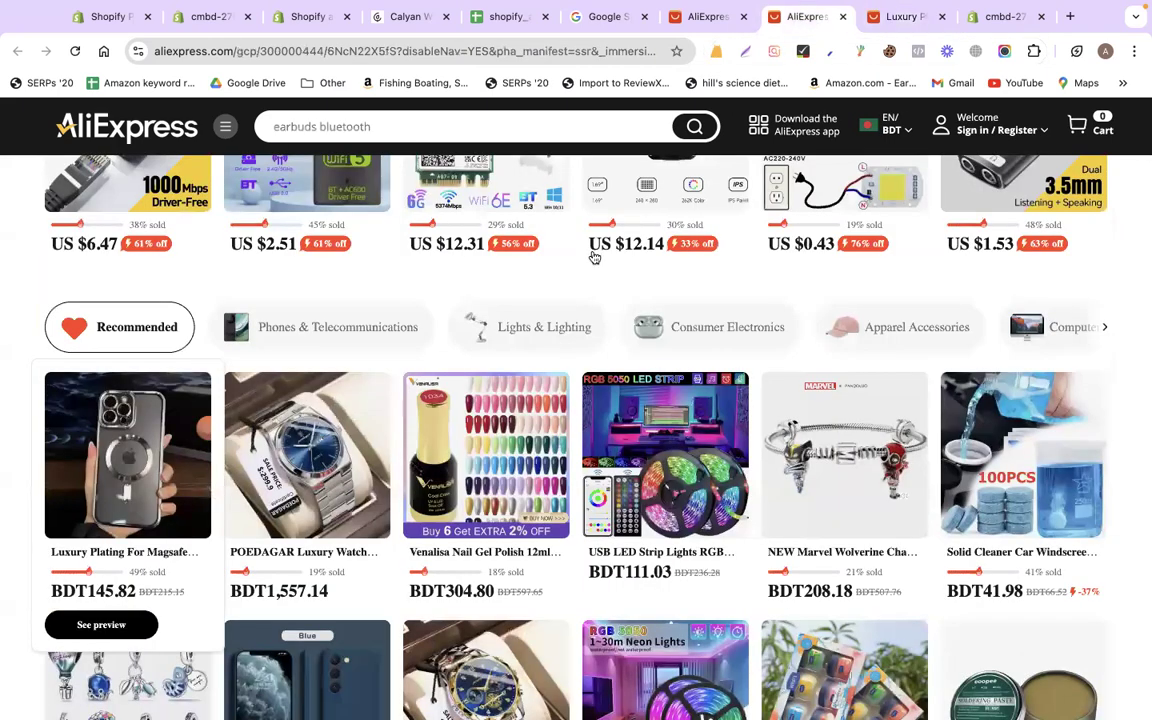
left_click(313, 444)
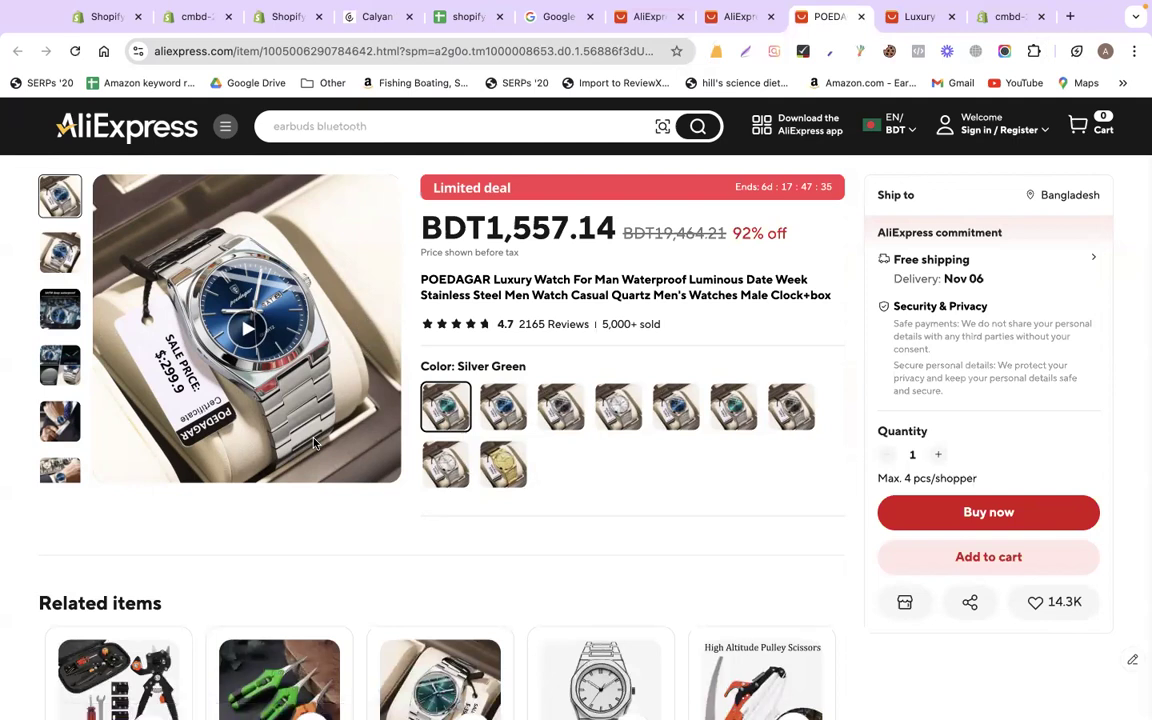
Open the Rewind Staging app listing from the Store Copy link in cell B5 of shopify_all
left_click(197, 17)
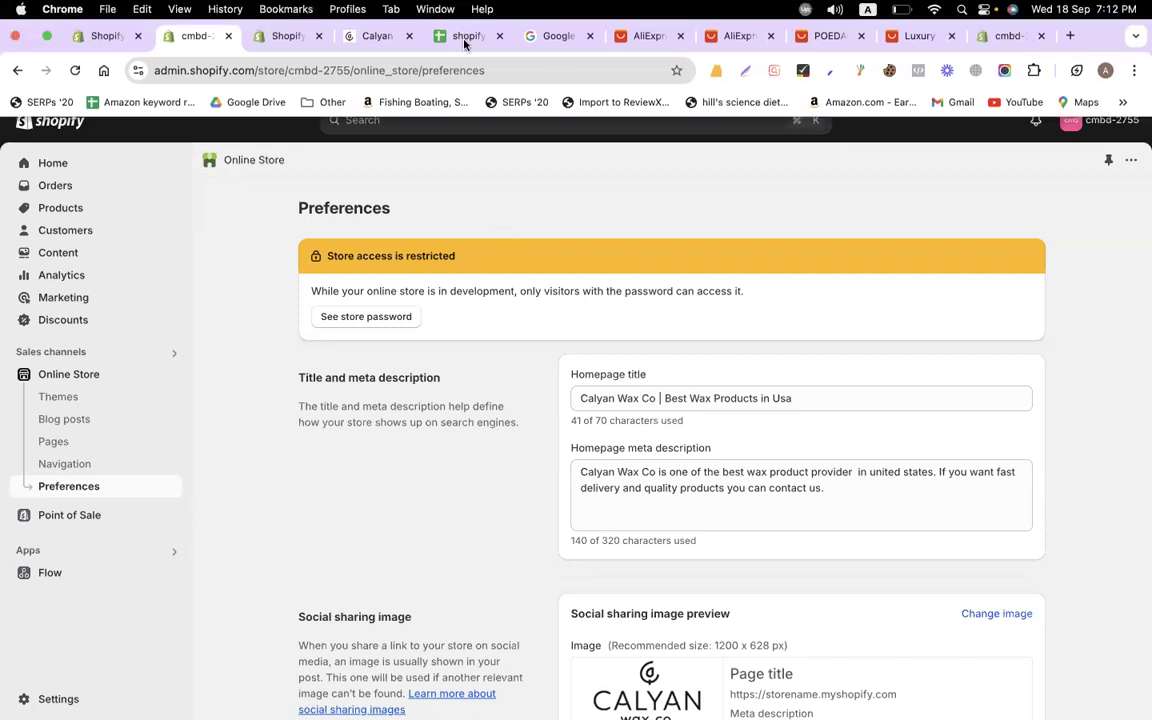
left_click(464, 38)
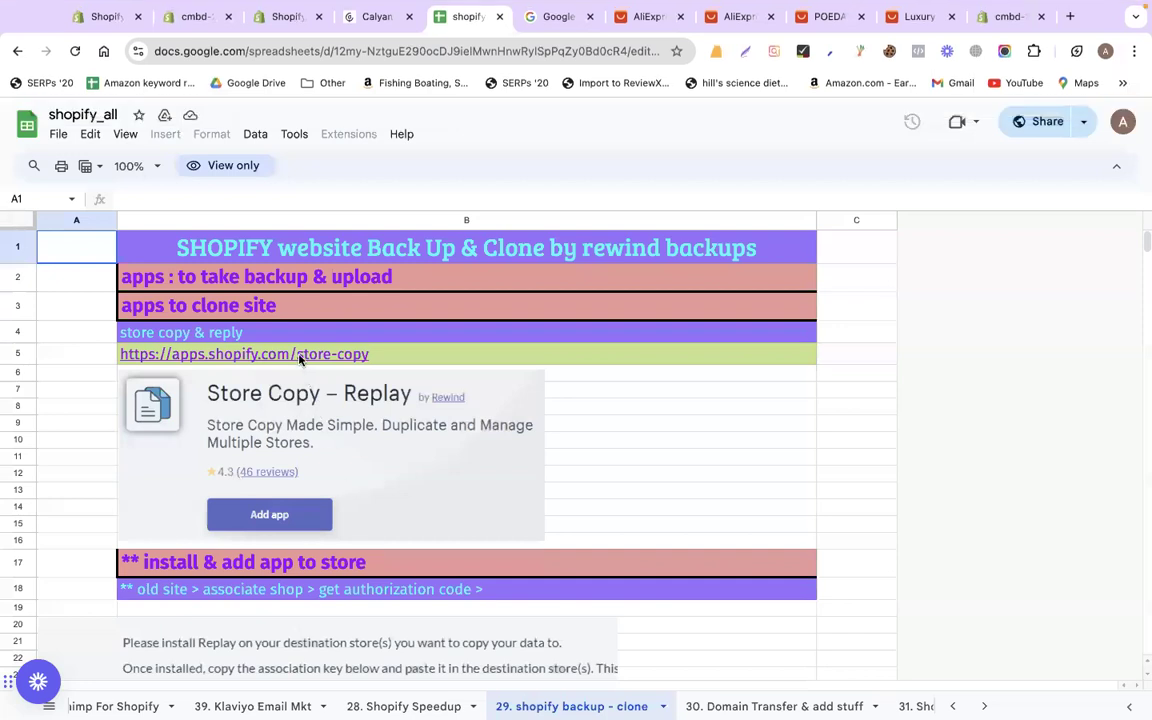
left_click(258, 354)
left_click(257, 381)
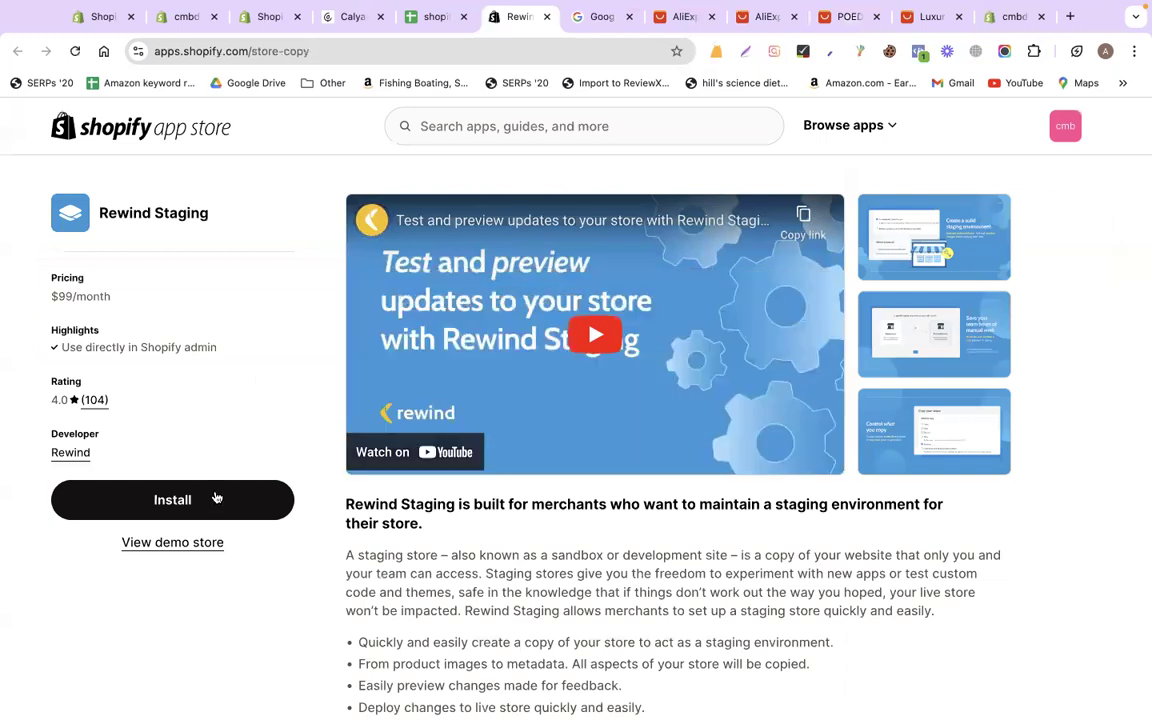
Install Rewind Staging on the store and grant it data access
left_click(216, 497)
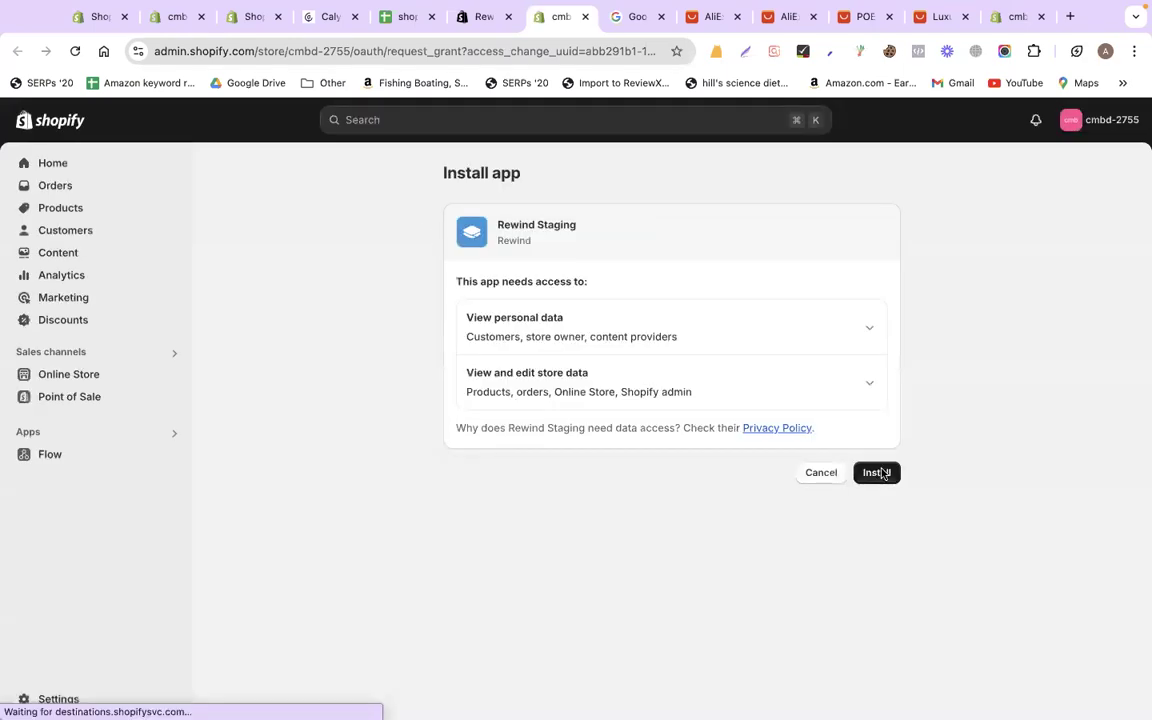
left_click(878, 473)
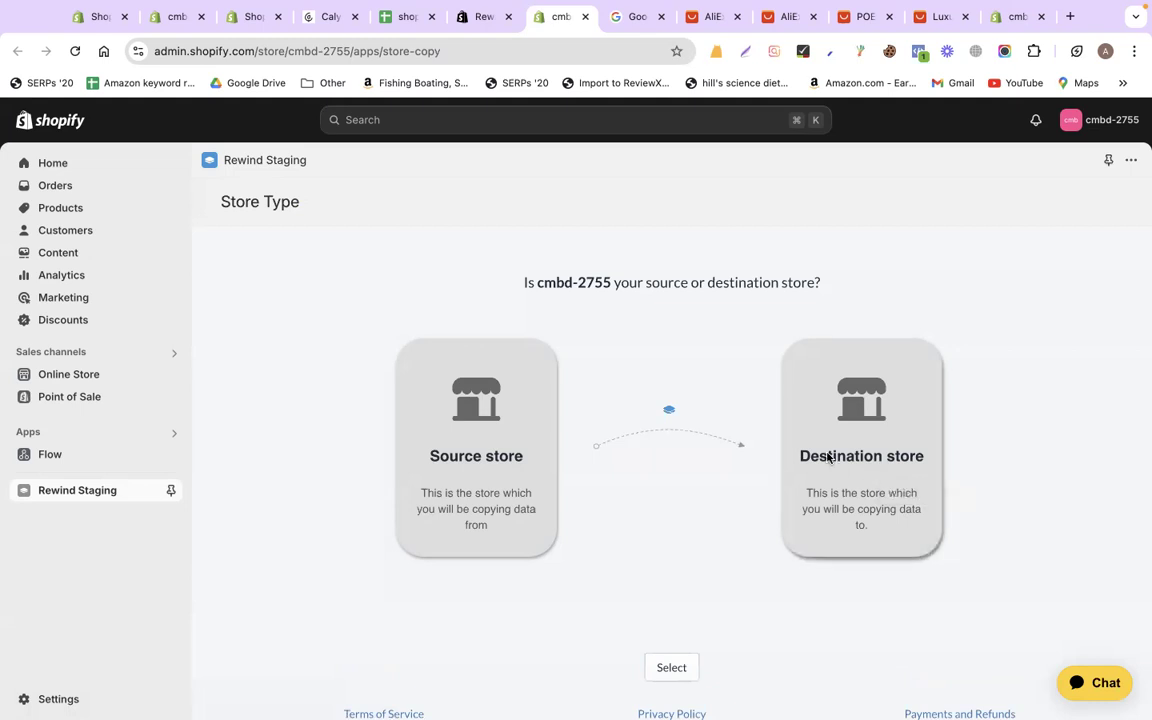
Set cmbd-2755 as the Rewind Staging source store and scroll to the Unlimited $99/month plan
left_click(481, 480)
scroll(685, 600, "down", 1)
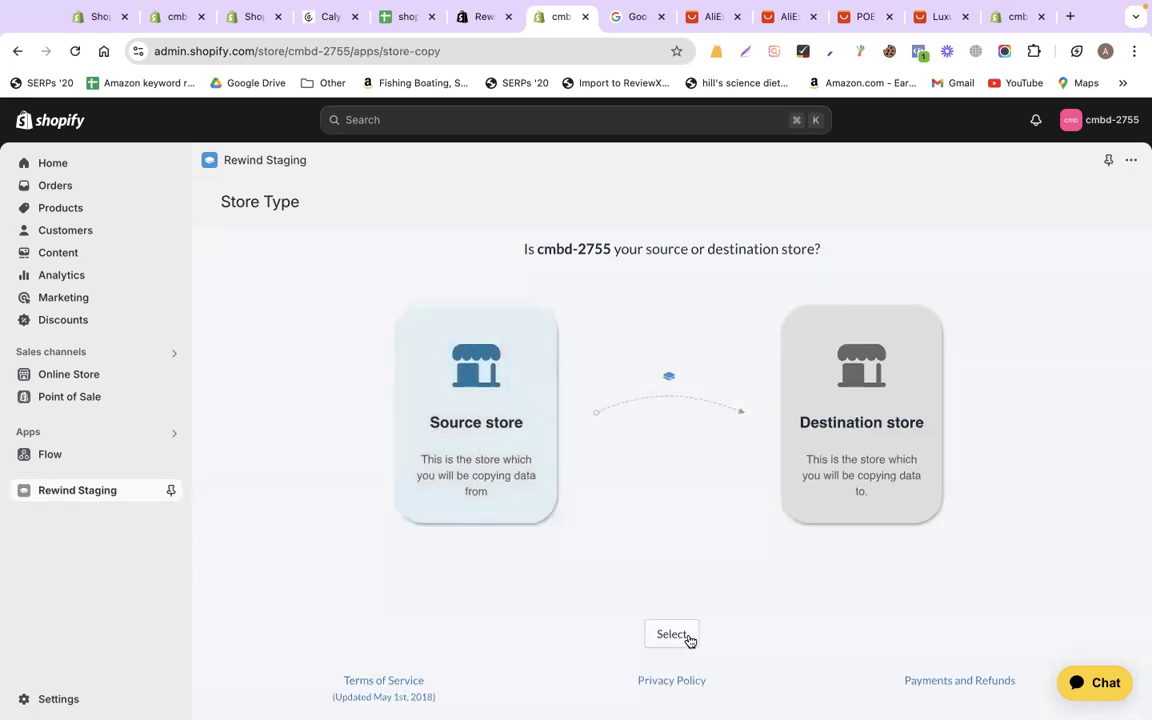
left_click(684, 640)
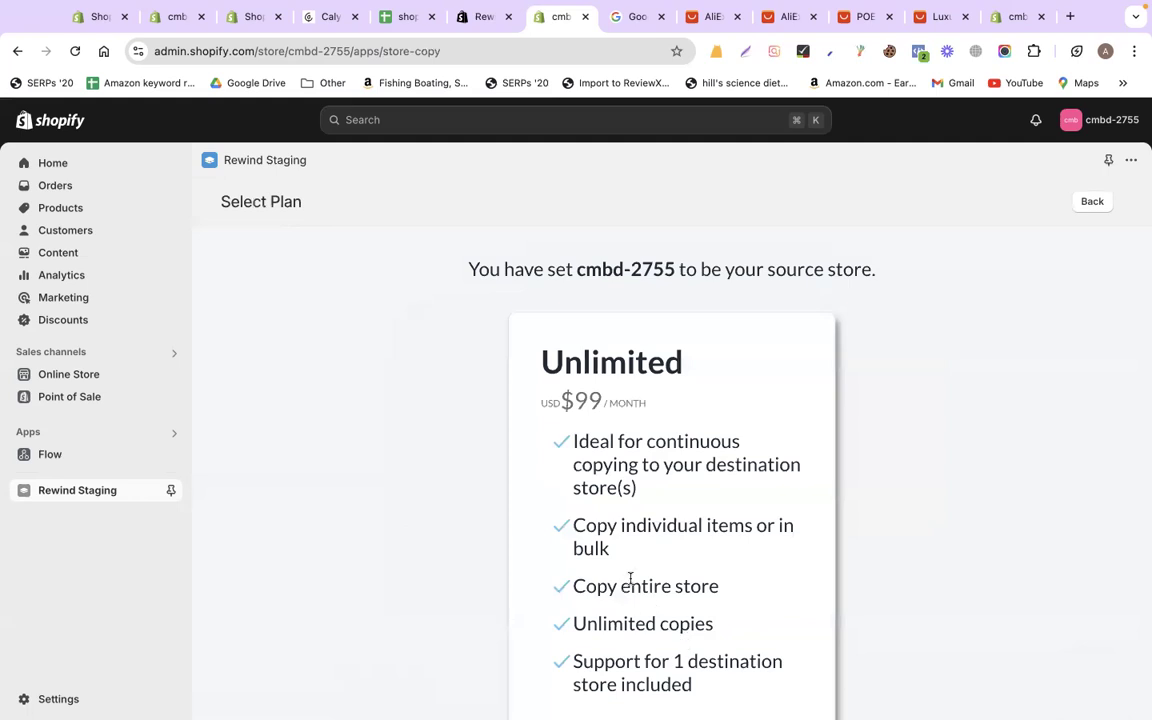
scroll(760, 497, "down", 3)
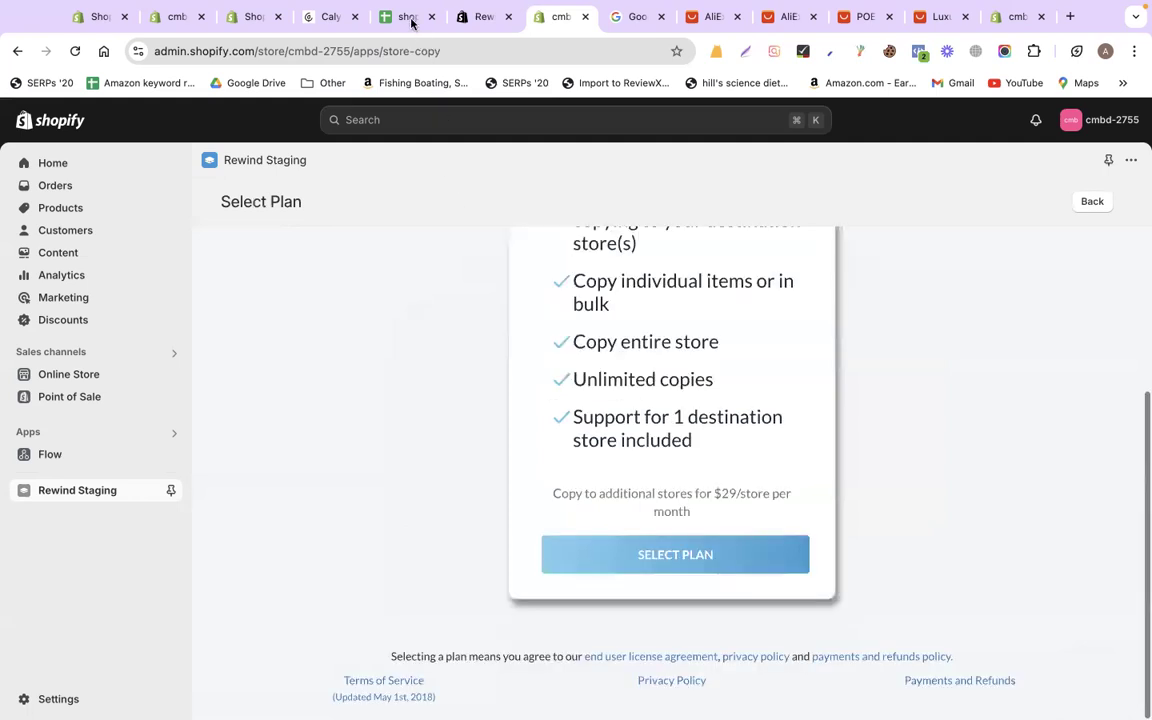
left_click(380, 17)
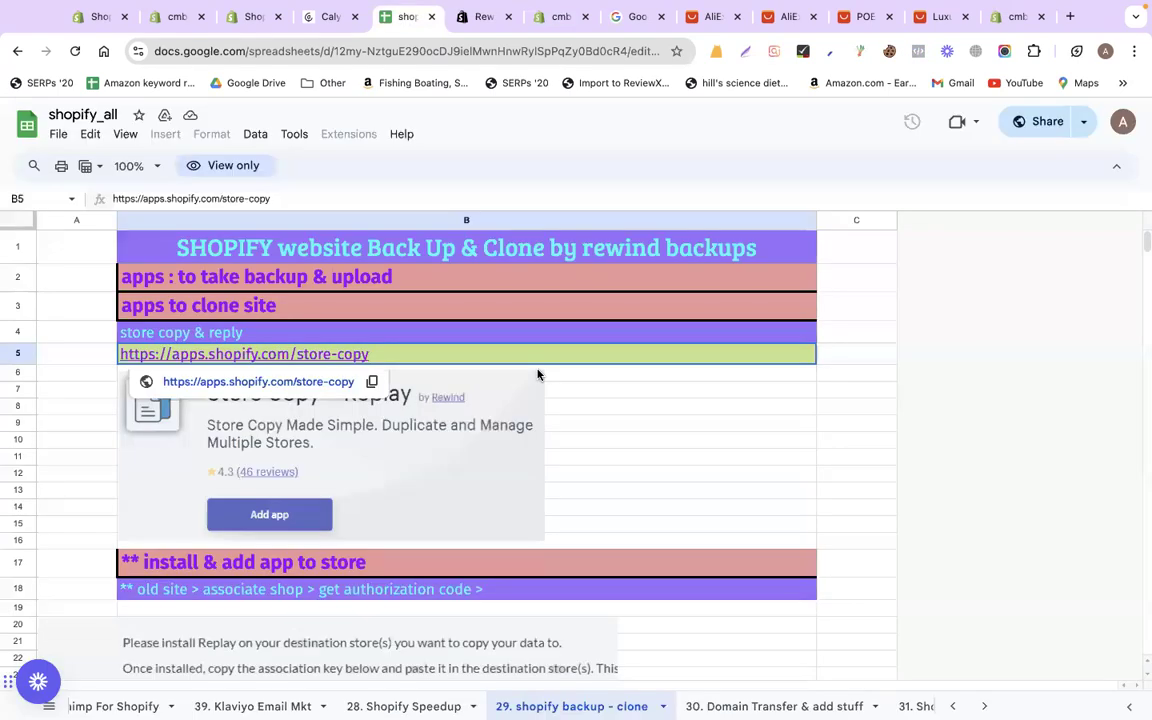
Scroll the 29. shopify backup - clone sheet to the Copy Key and Link Stores notes
scroll(537, 374, "down", 5)
scroll(537, 374, "up", 5)
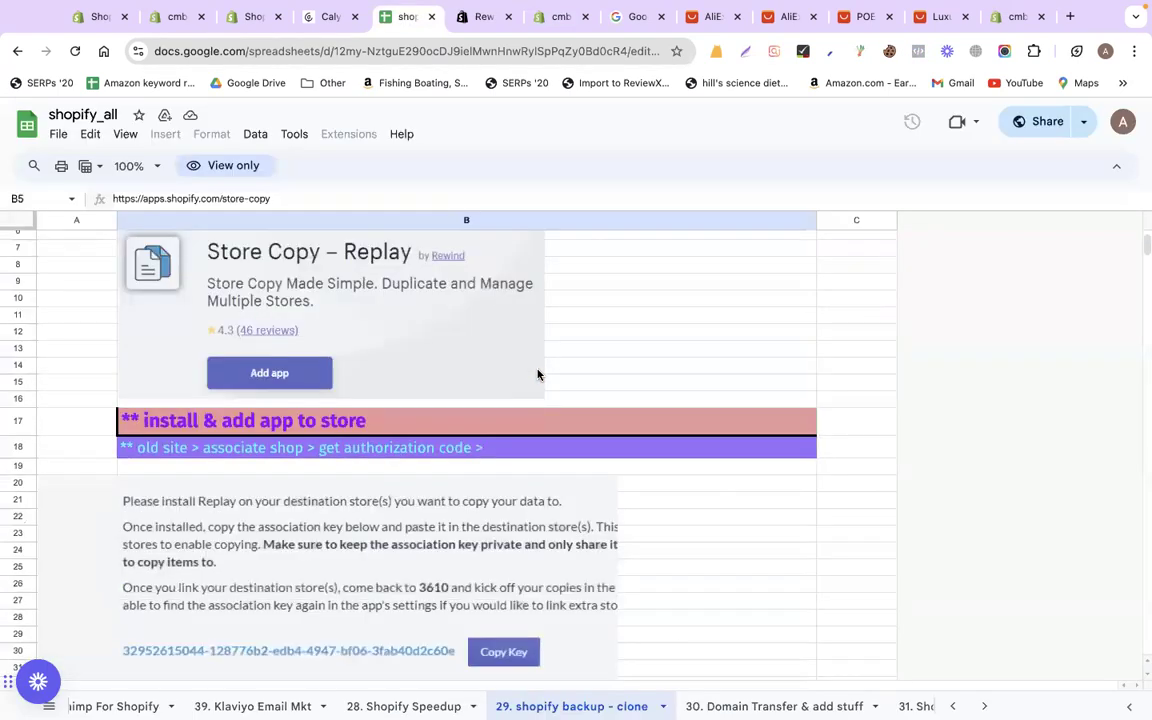
scroll(537, 374, "down", 4)
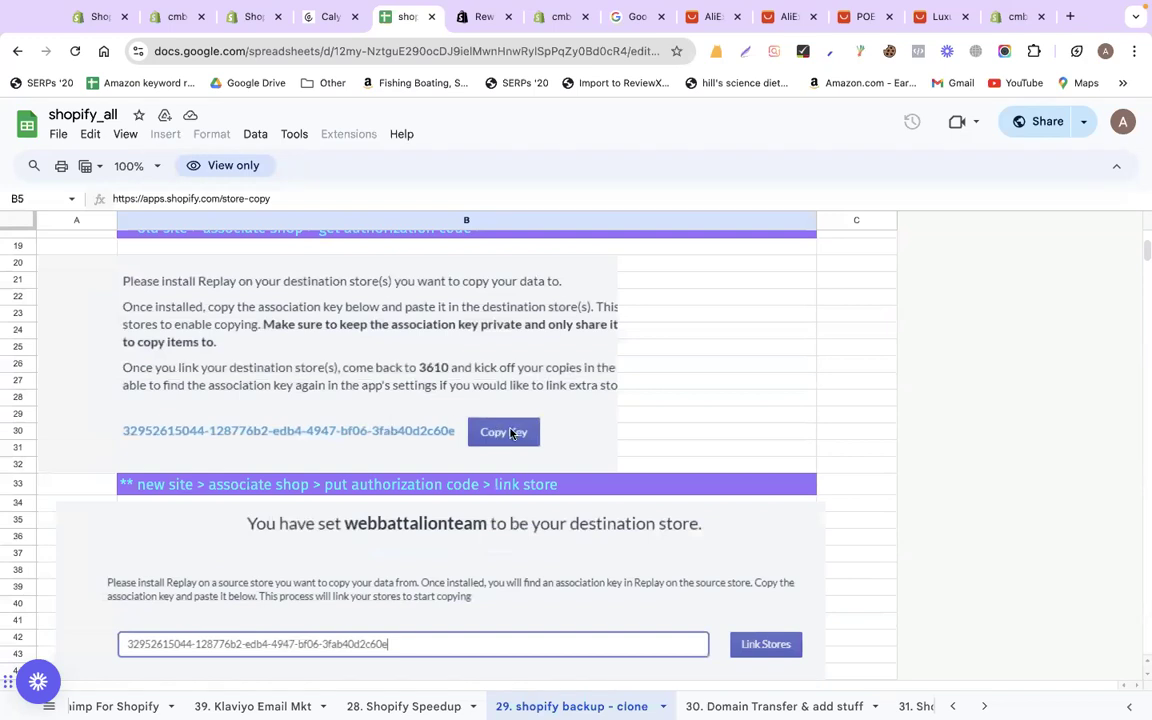
left_click(96, 19)
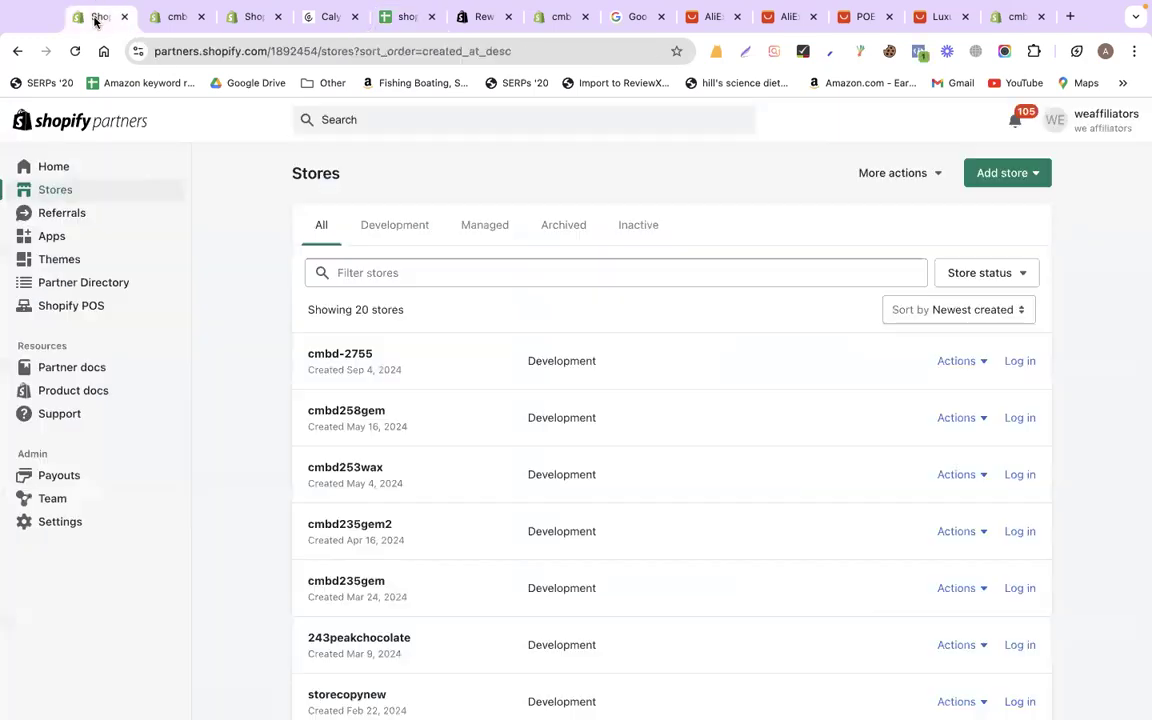
Glance at Create development store, then log in to the cmbd258gem store admin in a new tab
left_click(1004, 175)
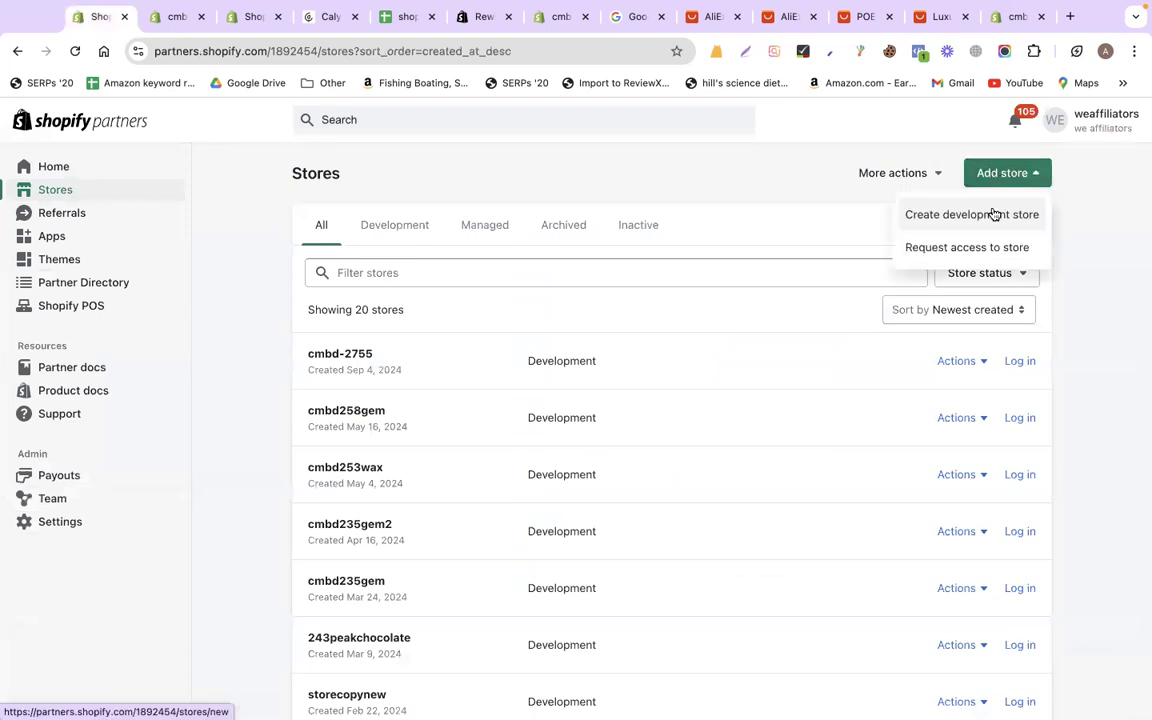
left_click(994, 215)
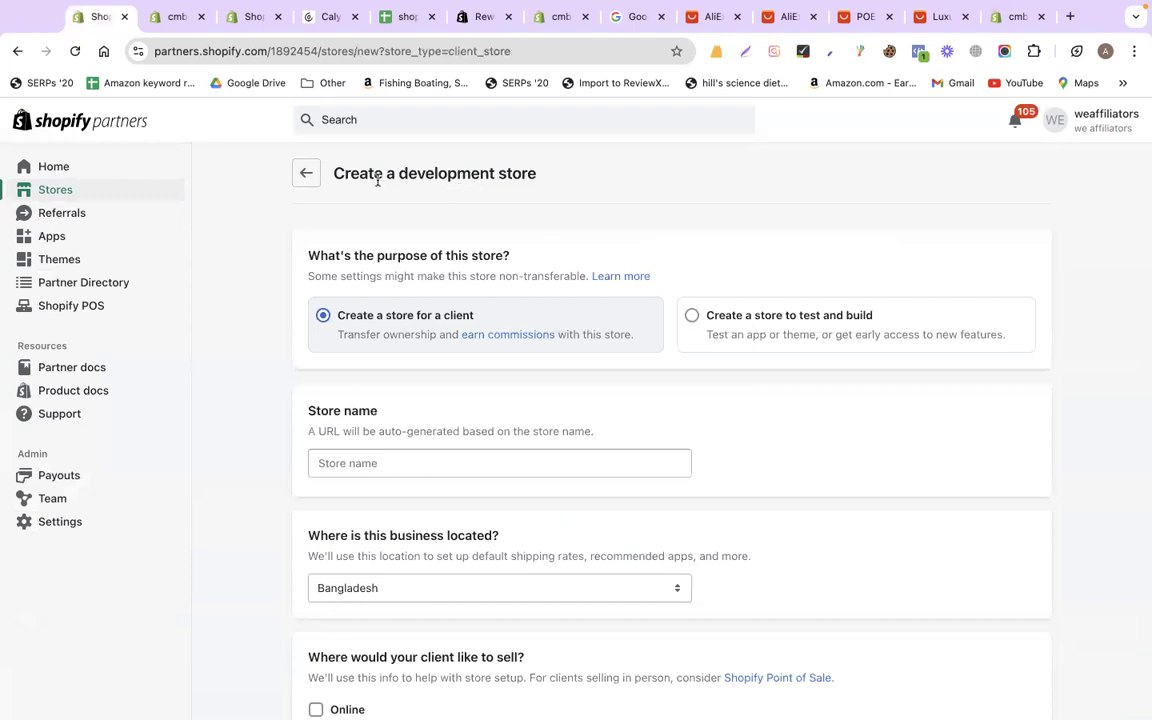
left_click(303, 175)
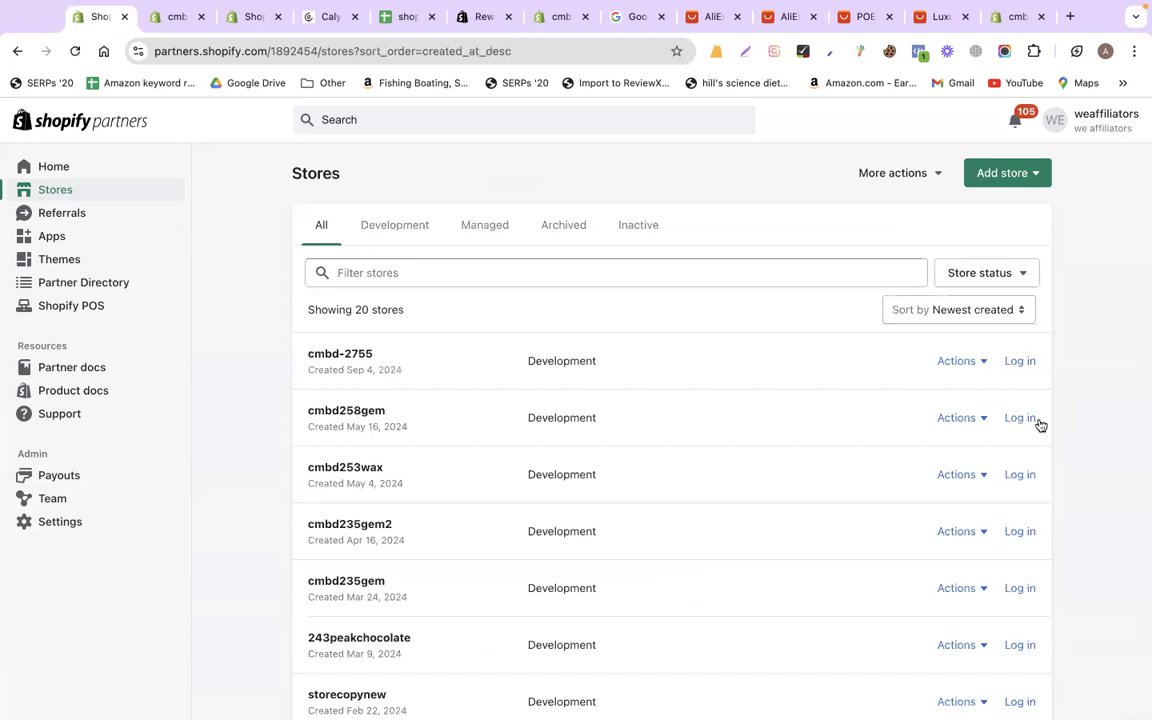
left_click(1020, 418)
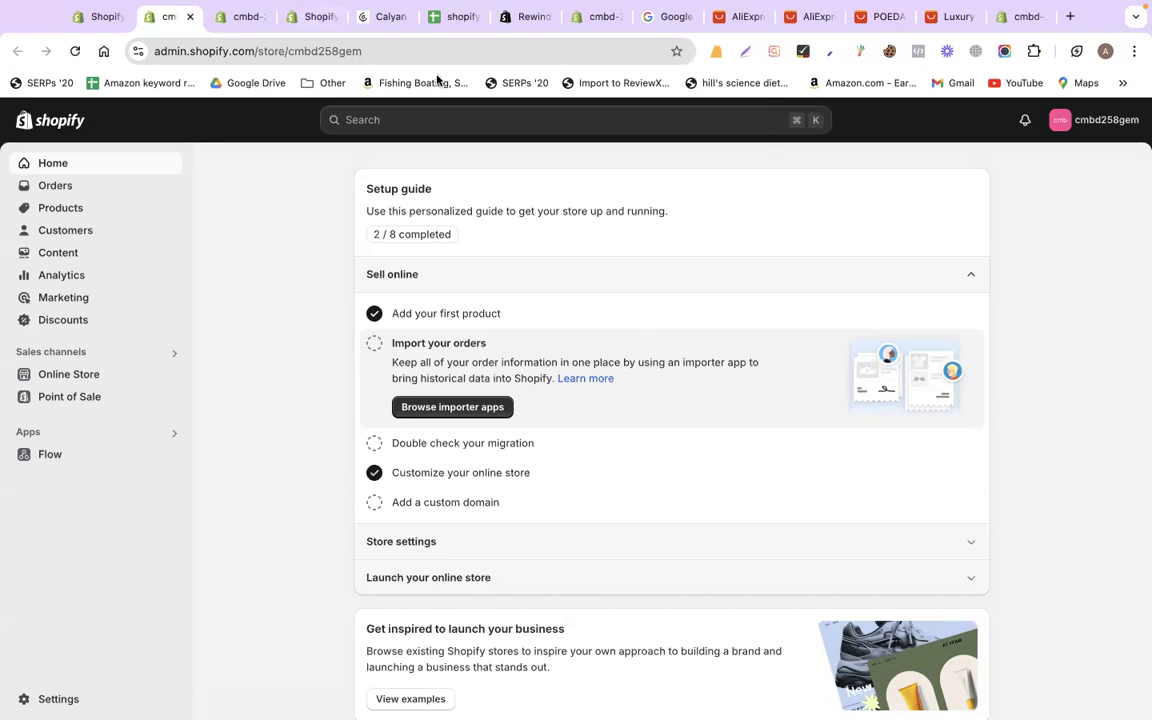
left_click(451, 22)
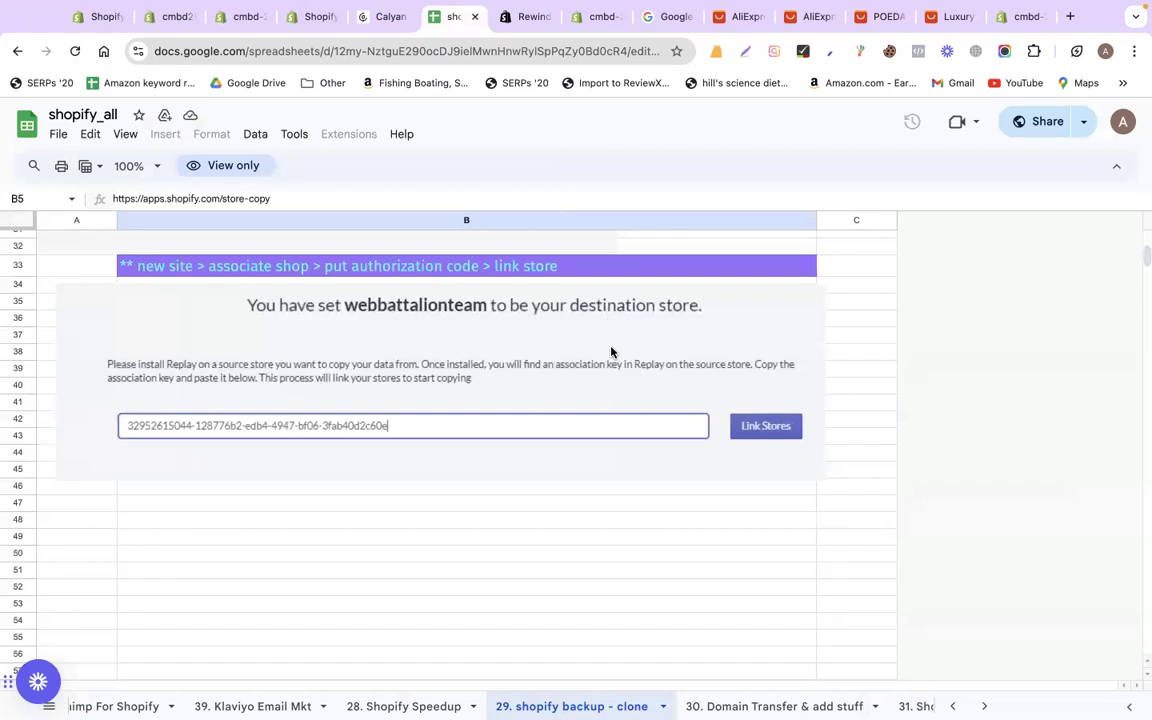
Scroll through the backup-and-clone notes, then close the Shopify account security tab
scroll(611, 351, "up", 10)
scroll(611, 351, "down", 3)
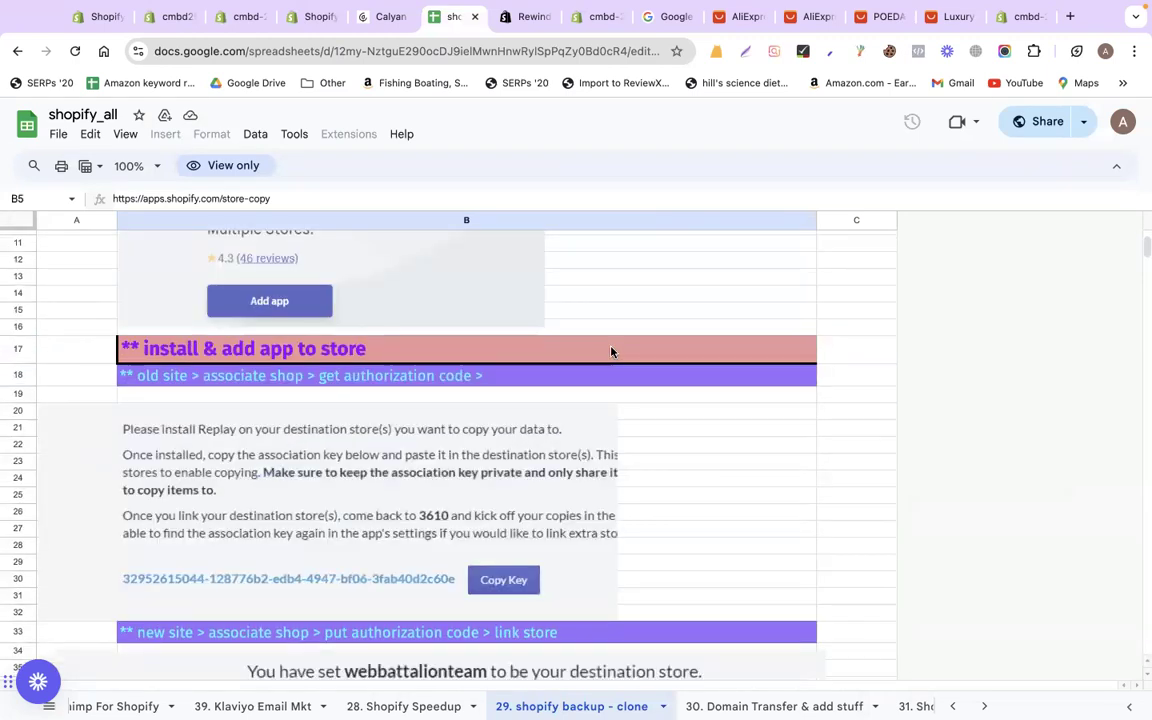
scroll(611, 351, "down", 3)
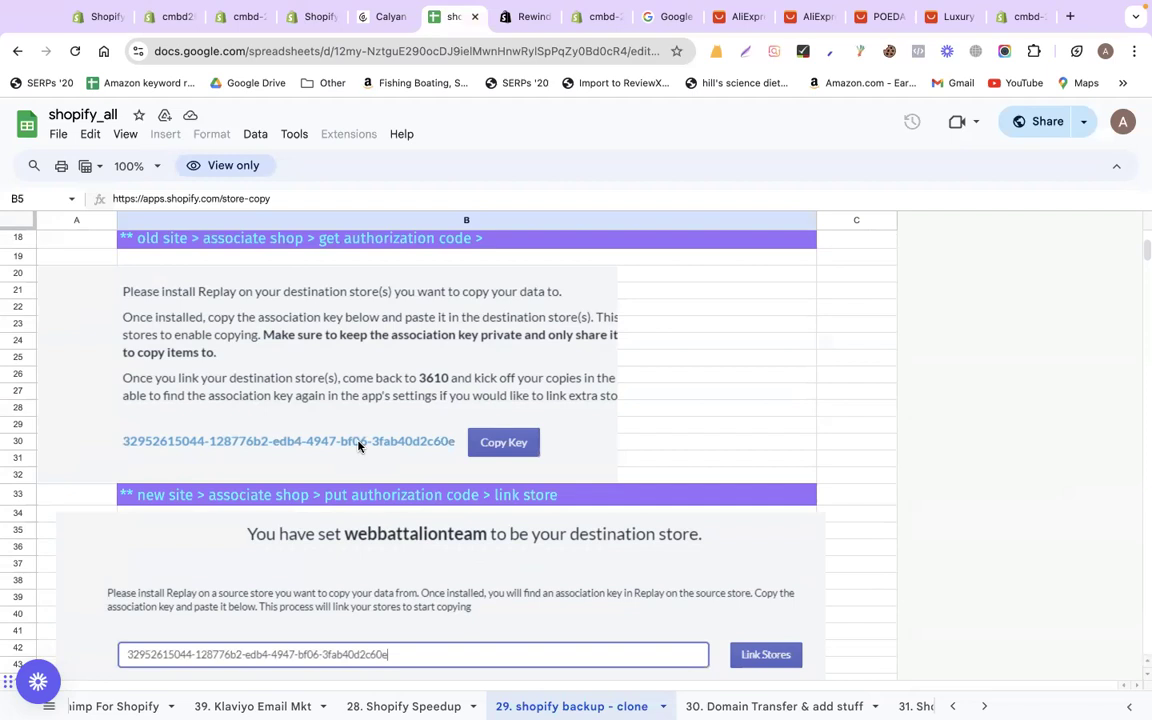
scroll(340, 530, "down", 2)
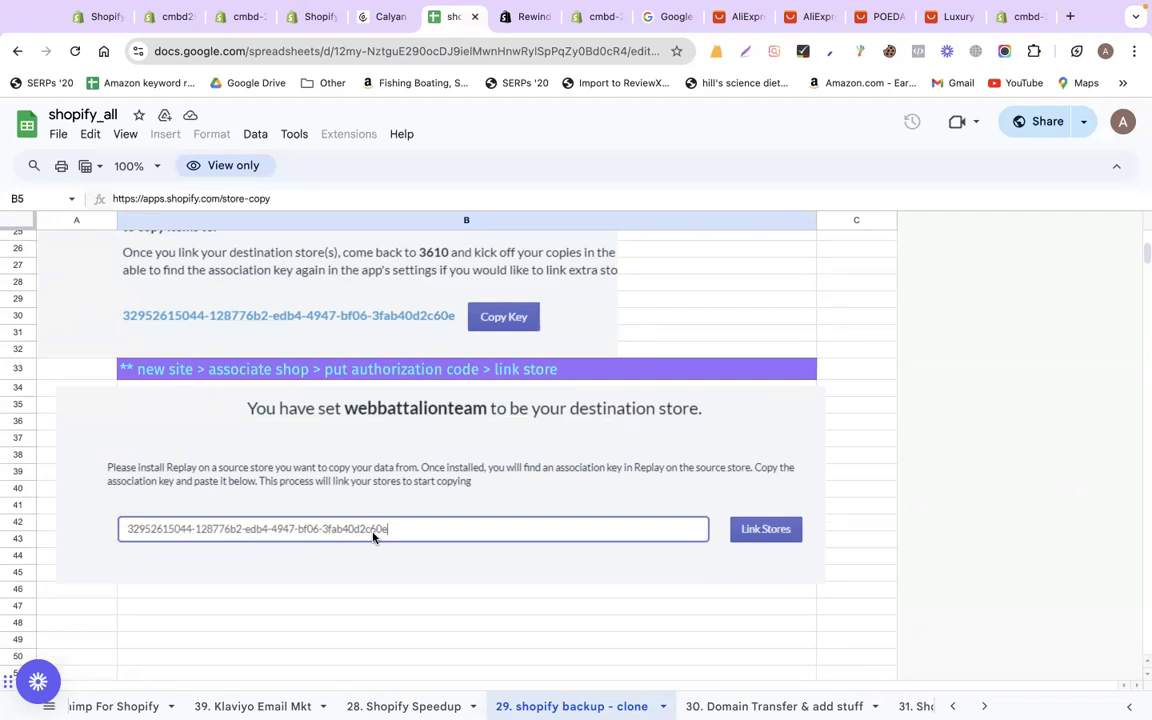
scroll(373, 537, "up", 15)
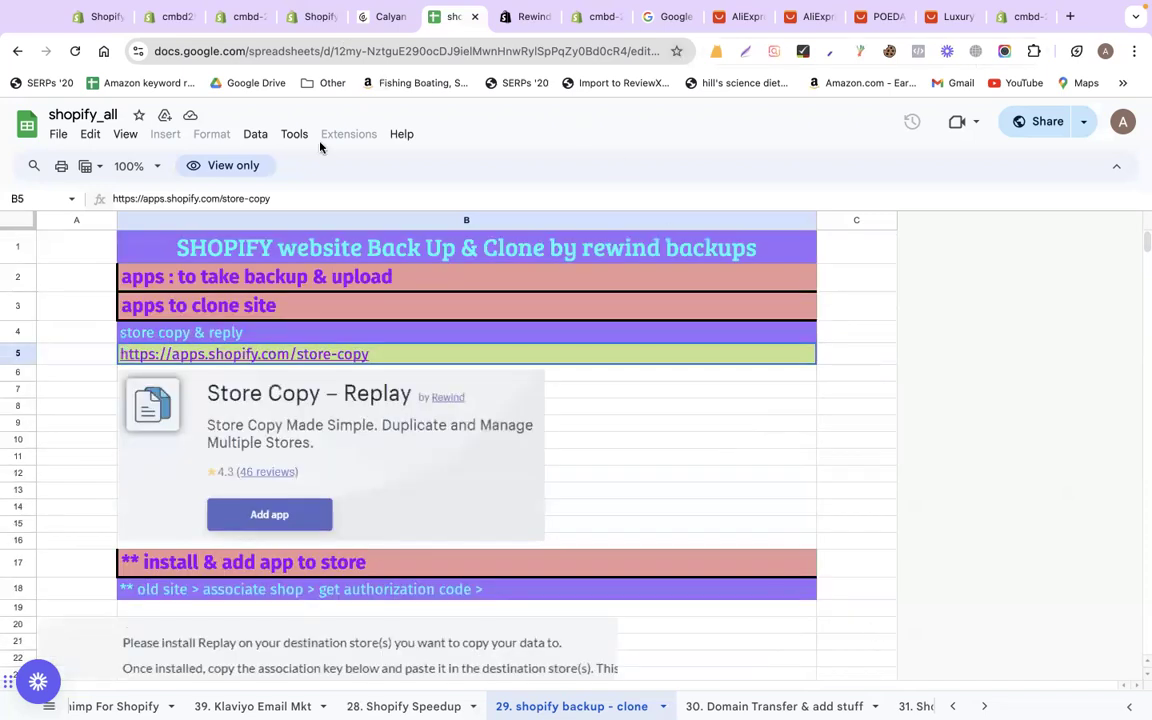
mouse_move(318, 8)
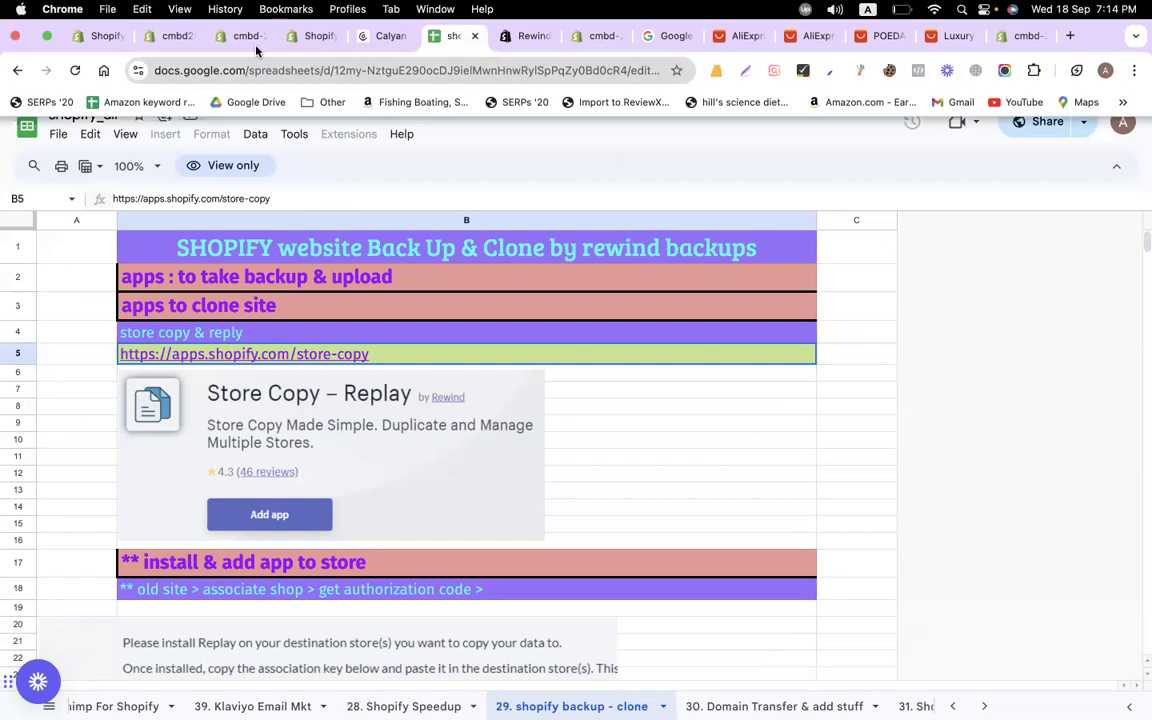
left_click(303, 39)
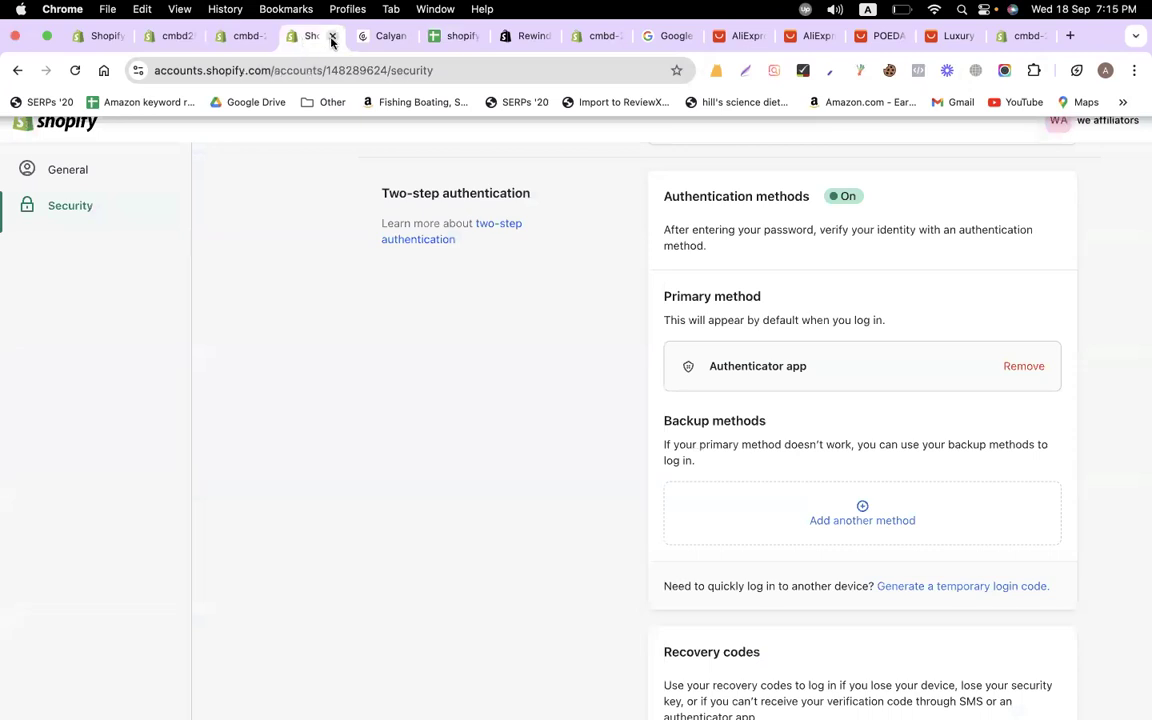
left_click(332, 40)
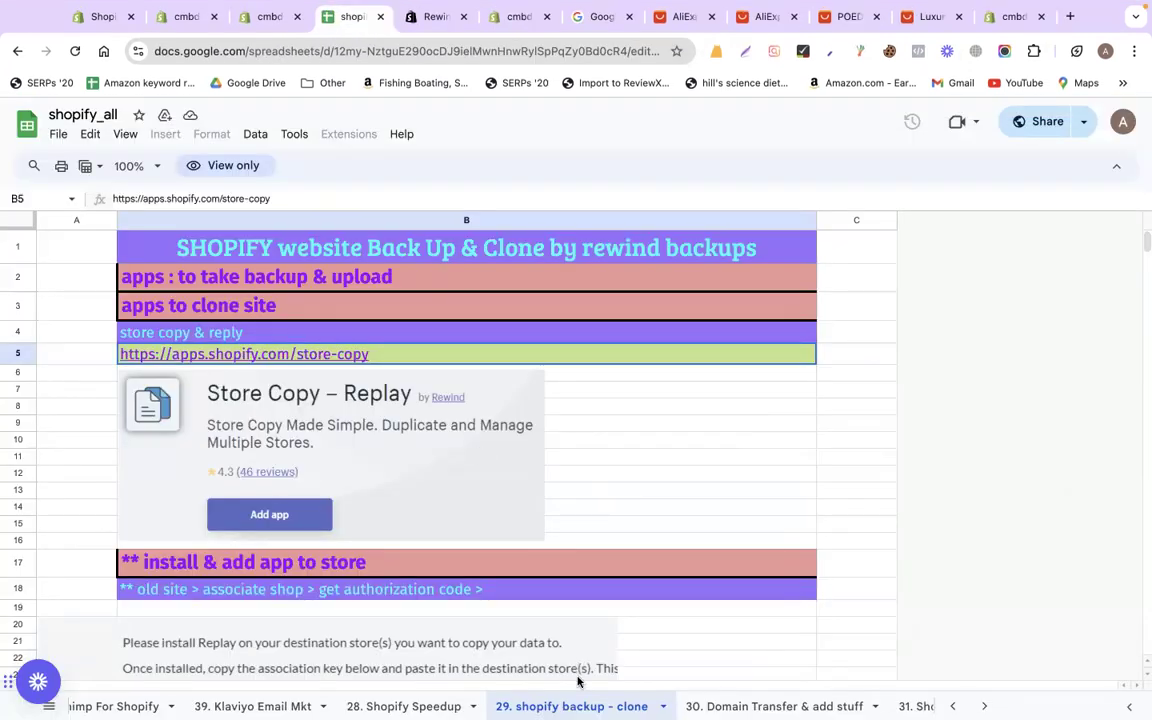
Scroll the sheet tab strip, opening the 26. Mailchimp For Shopify and Coupons & Discounts sheets
scroll(412, 706, "left", 3)
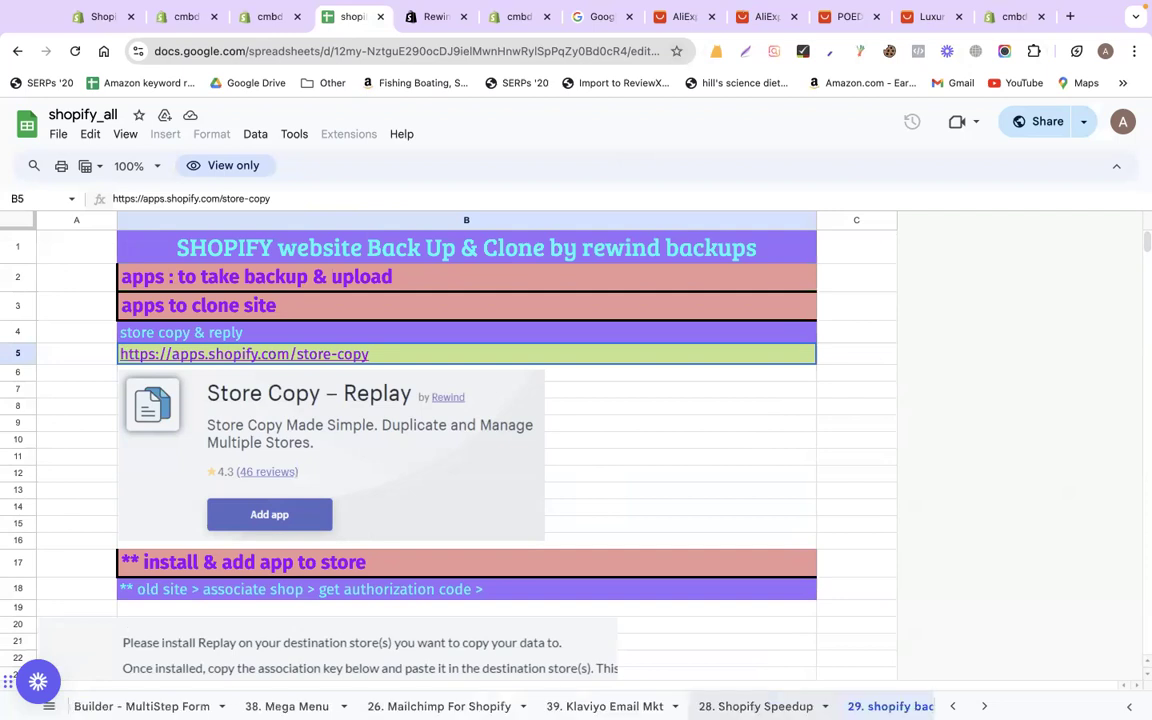
scroll(457, 706, "left", 1)
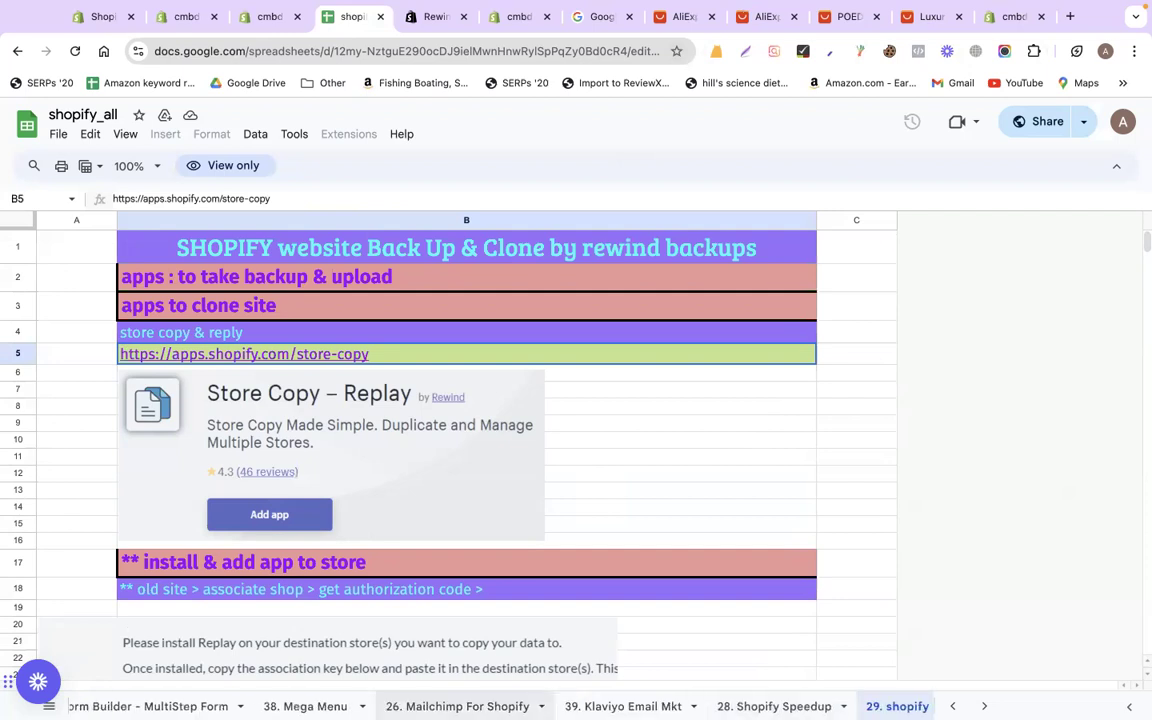
left_click(457, 706)
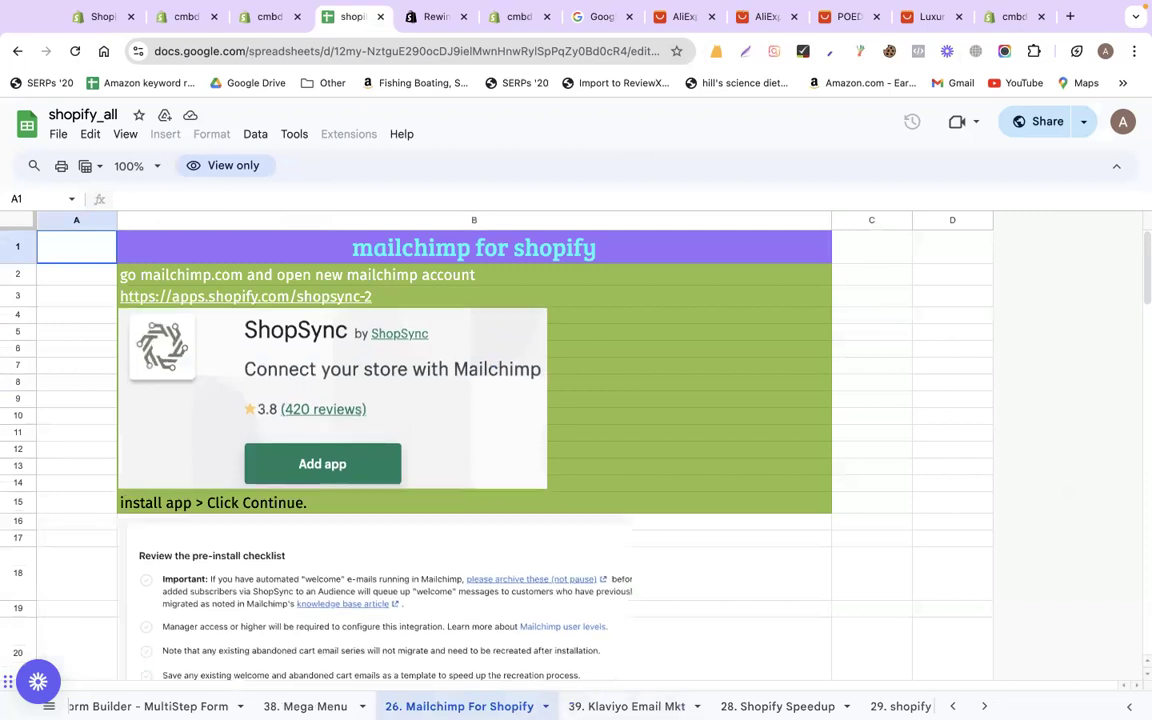
scroll(457, 706, "left", 2)
scroll(500, 706, "left", 2)
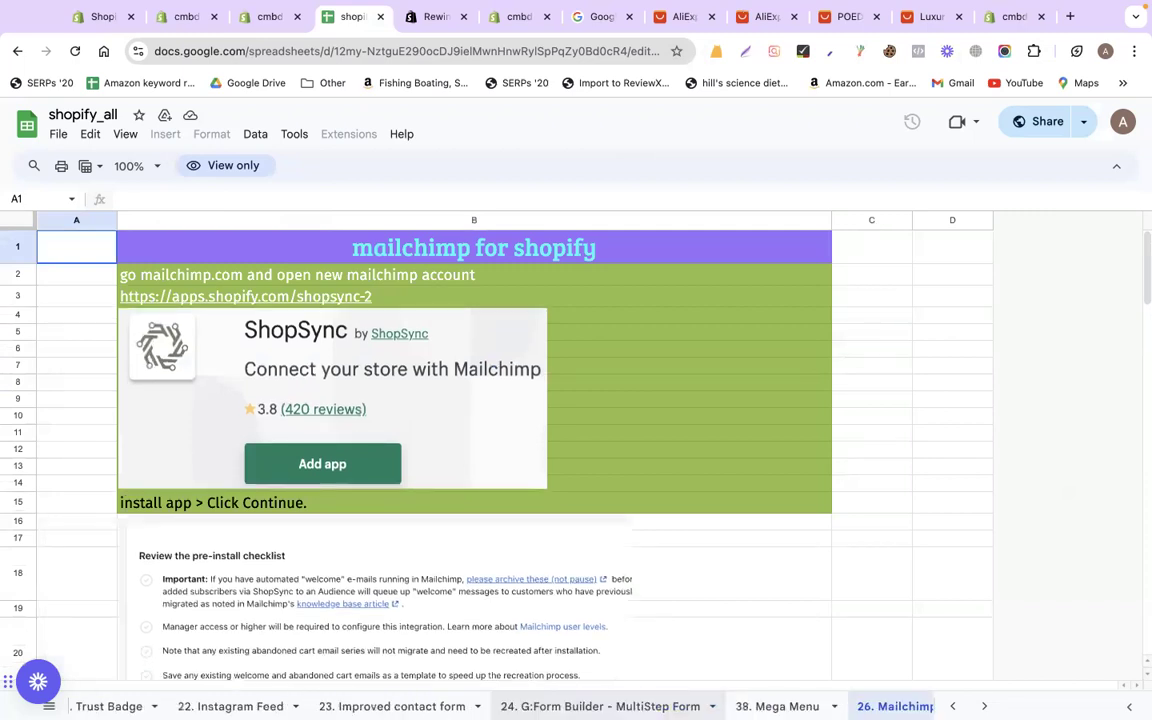
scroll(640, 706, "left", 2)
scroll(645, 706, "left", 8)
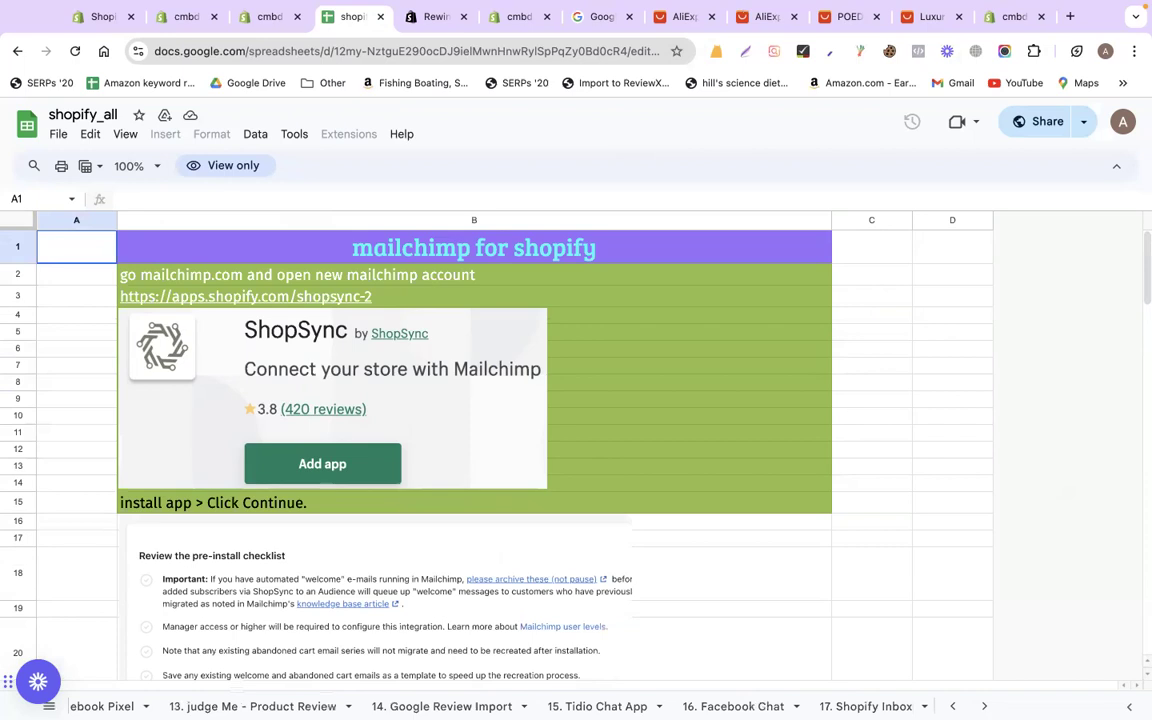
scroll(470, 706, "left", 1)
scroll(292, 706, "left", 1)
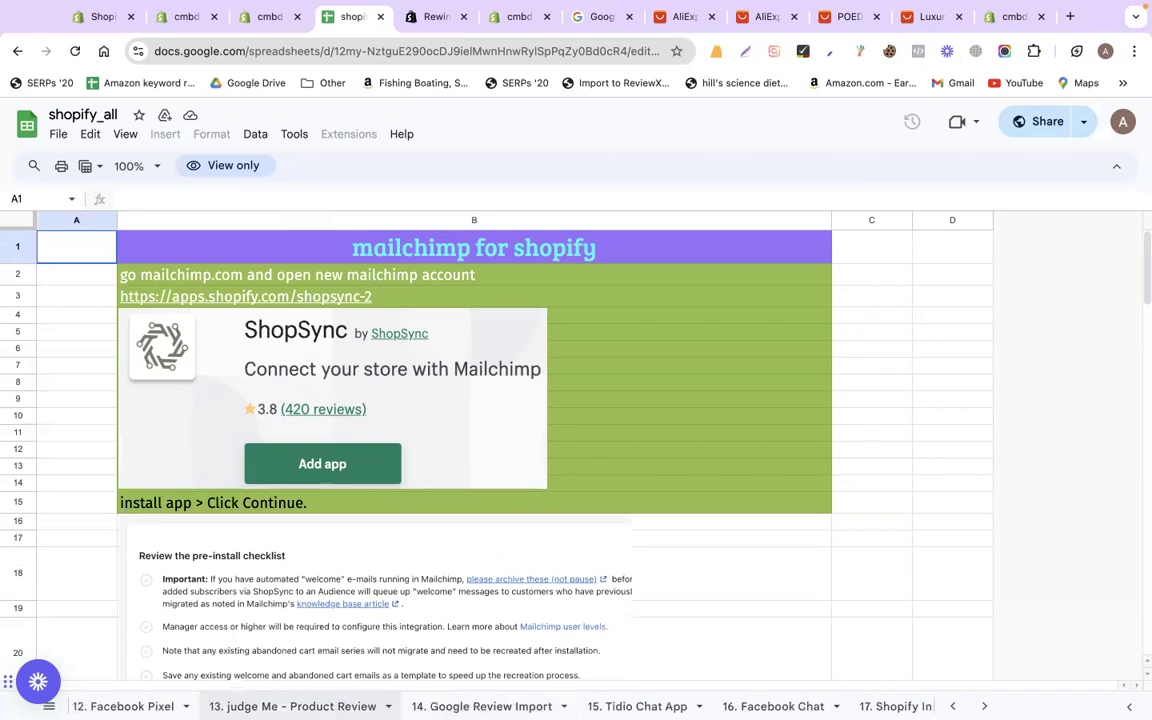
scroll(300, 706, "left", 6)
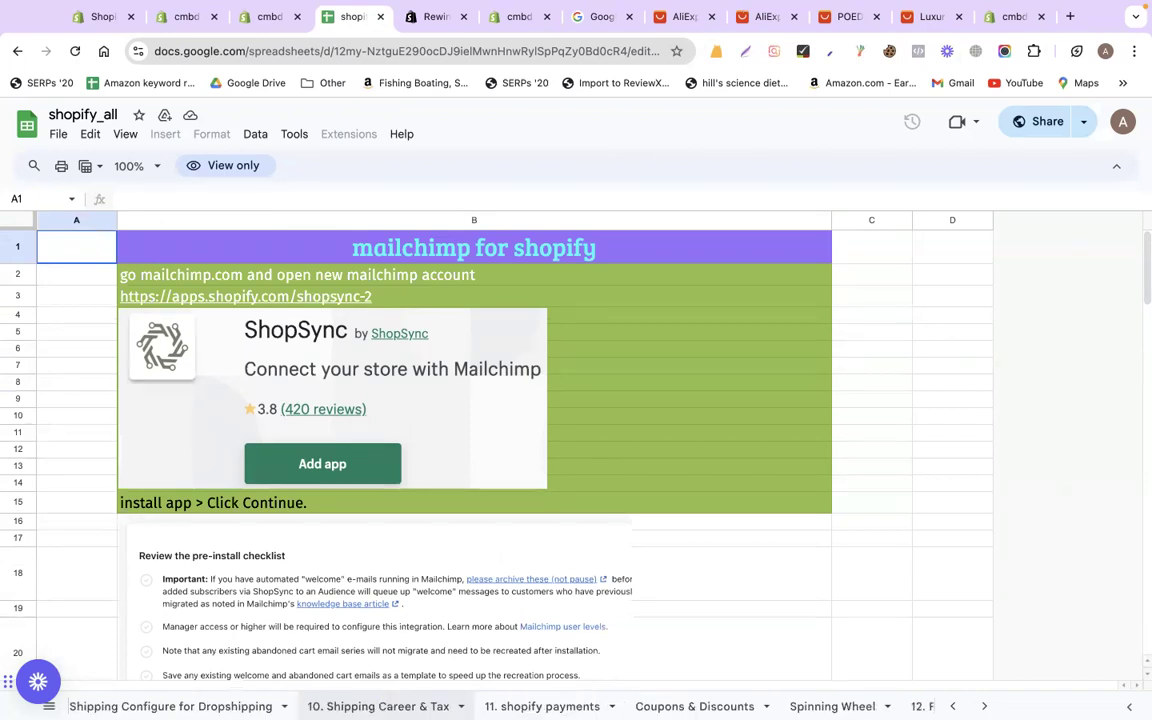
scroll(520, 706, "right", 2)
left_click(520, 705)
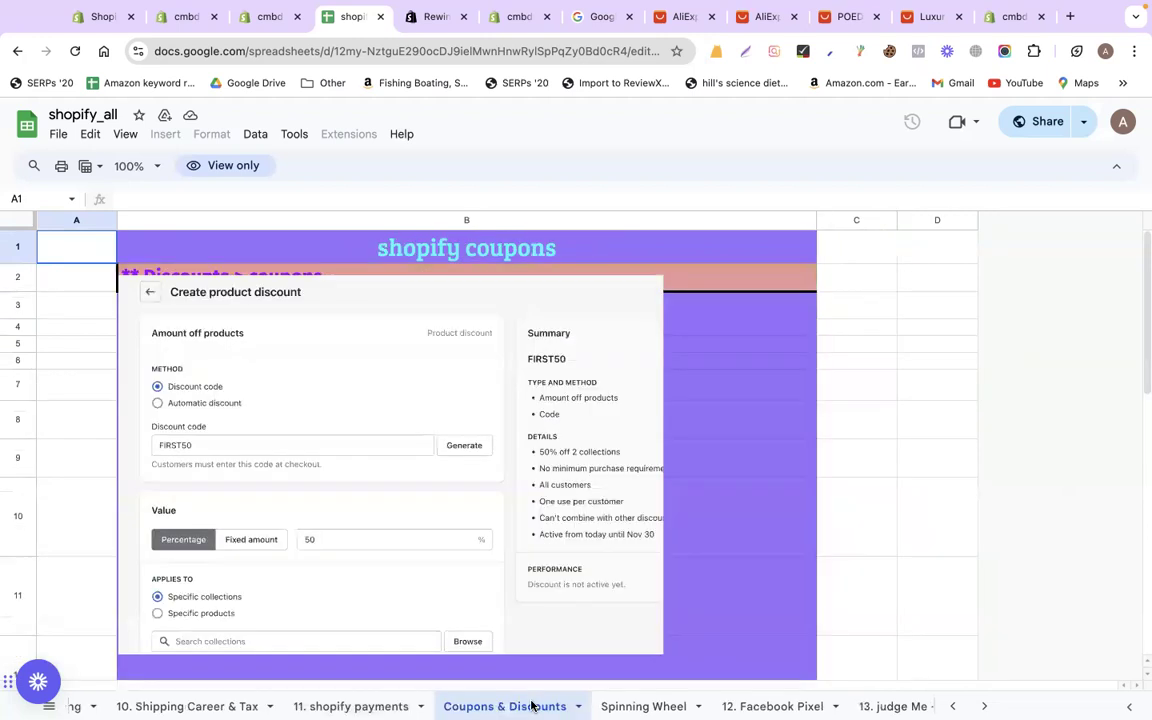
Step through the Spinning Wheel, Facebook Pixel, Judge.me, Google Review Import, Tidio, Facebook Chat and Sticky Add to Cart sheets
scroll(444, 700, "right", 2)
left_click(464, 706)
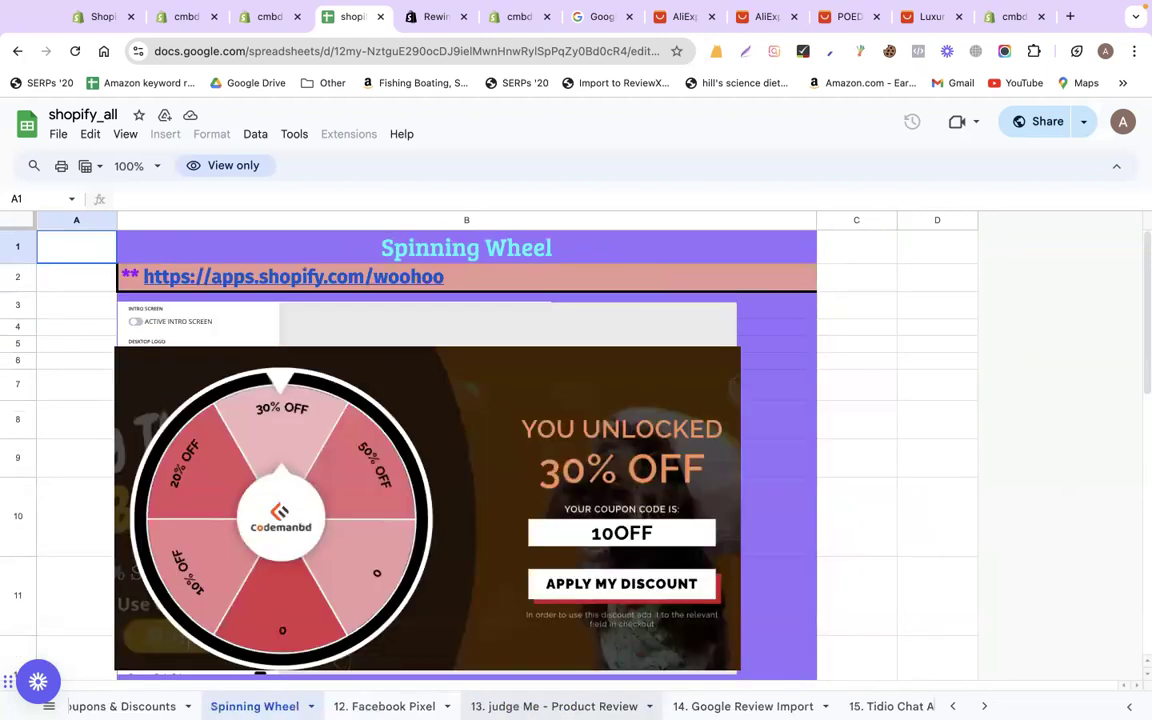
left_click(396, 706)
left_click(555, 706)
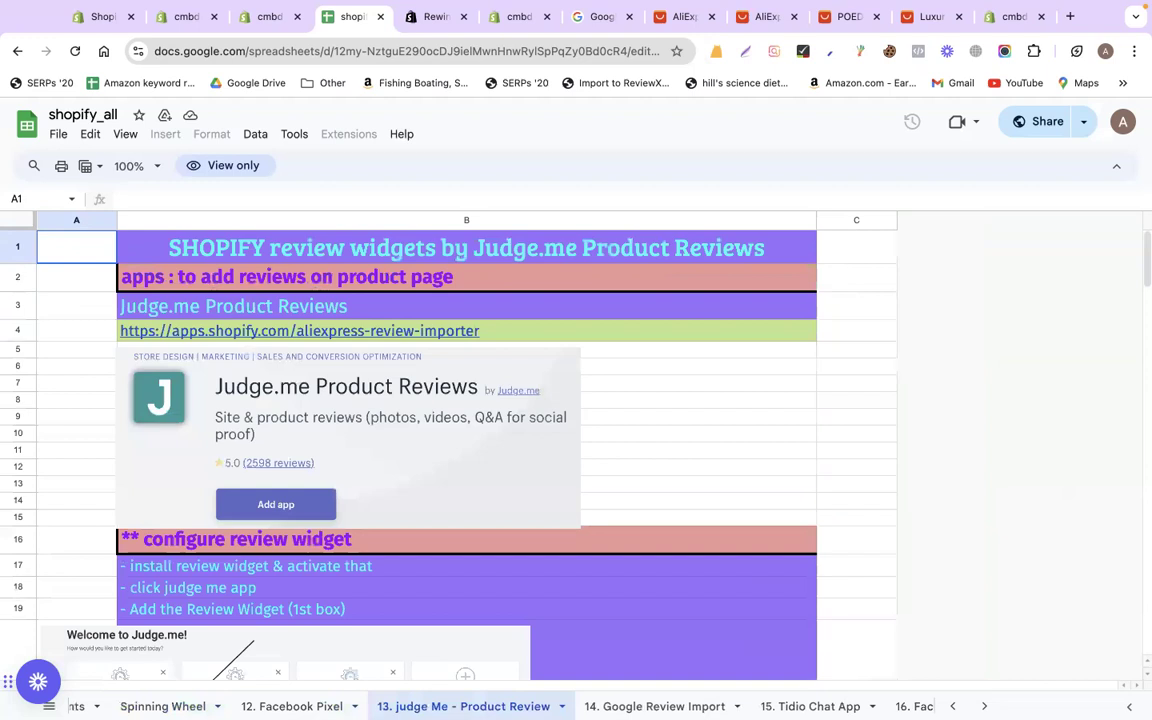
left_click(655, 706)
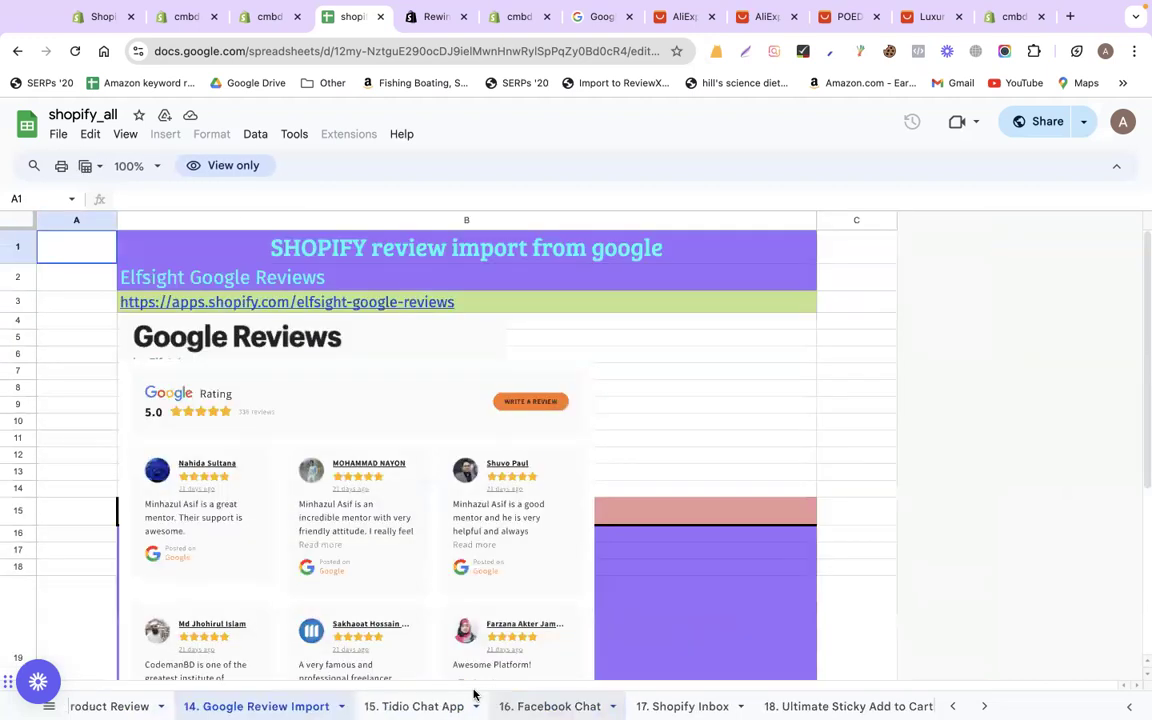
left_click(455, 704)
left_click(546, 706)
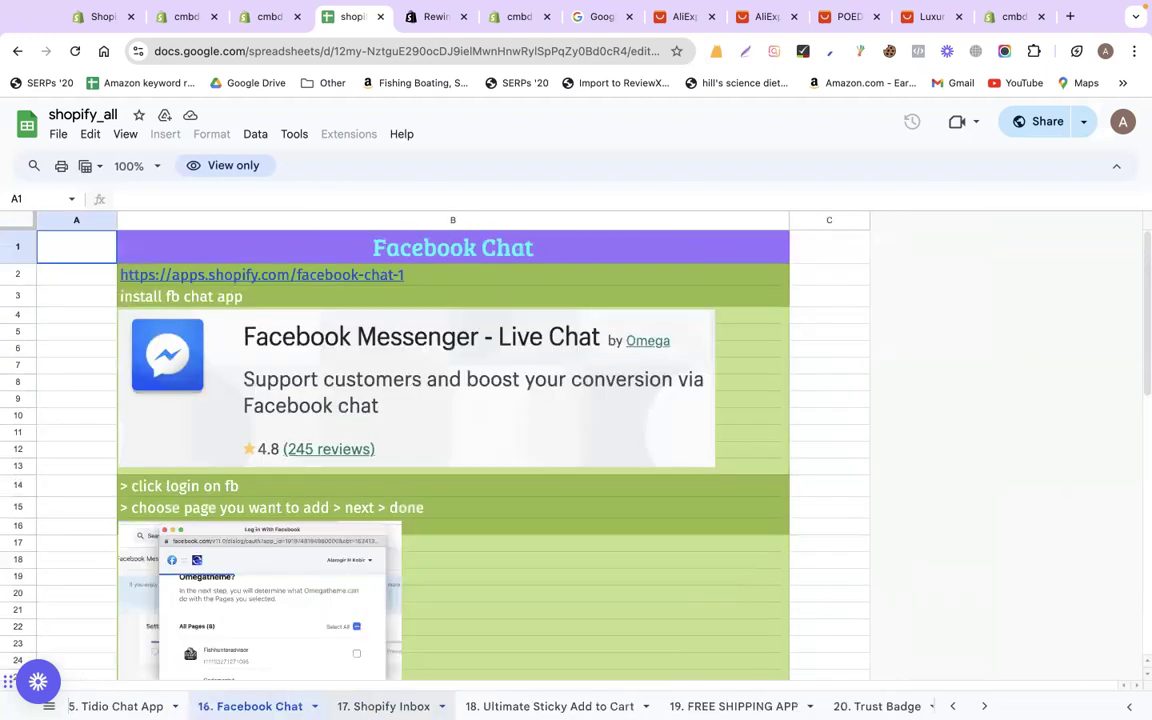
left_click(546, 706)
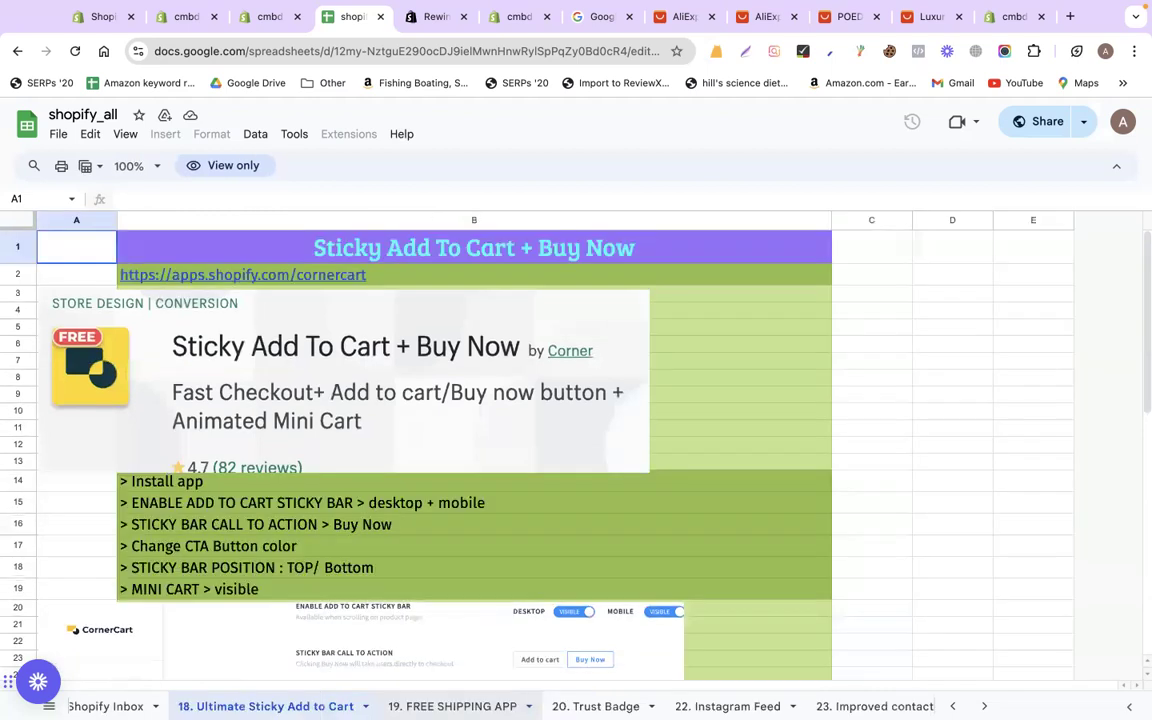
View the 19. FREE SHIPPING APP and 20. Trust Badge sheets, then open 24. G:Form Builder - MultiStep Form
left_click(460, 706)
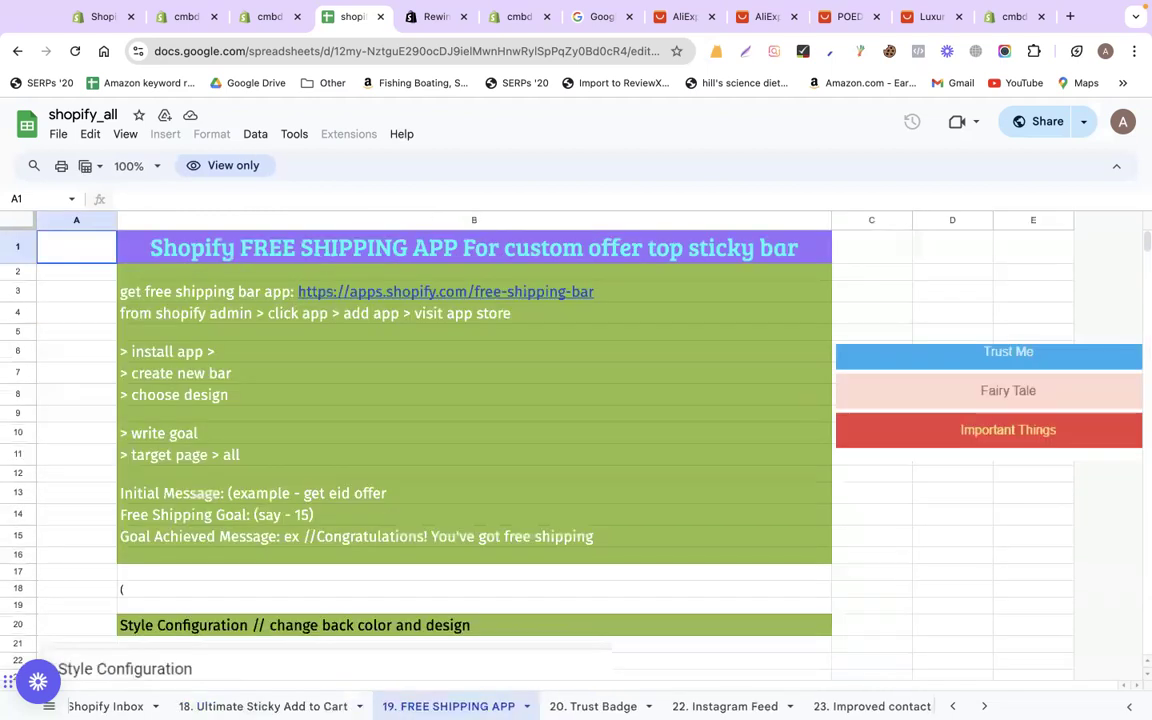
left_click(593, 706)
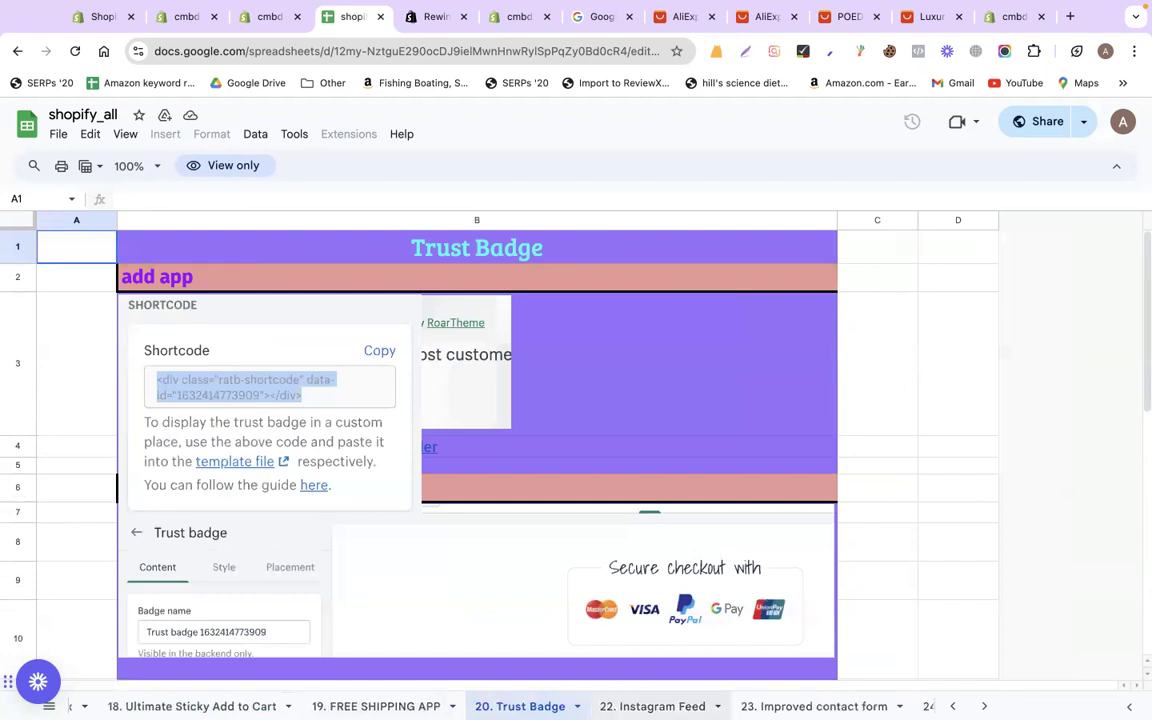
scroll(625, 706, "right", 6)
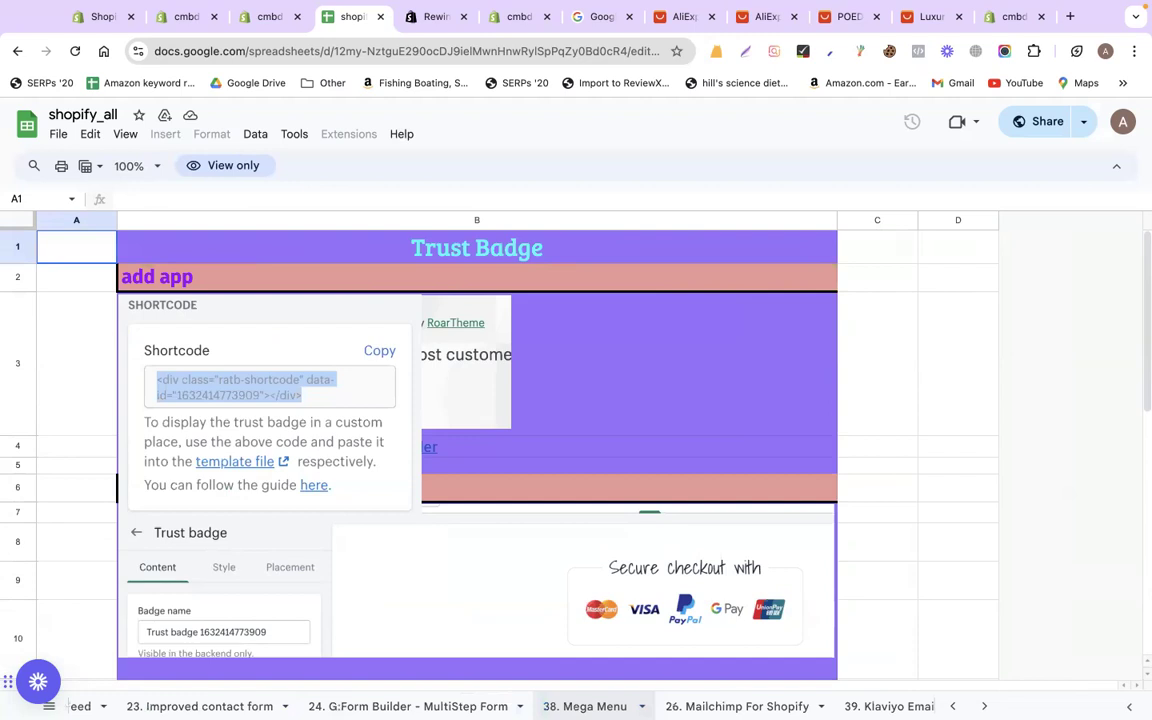
left_click(436, 706)
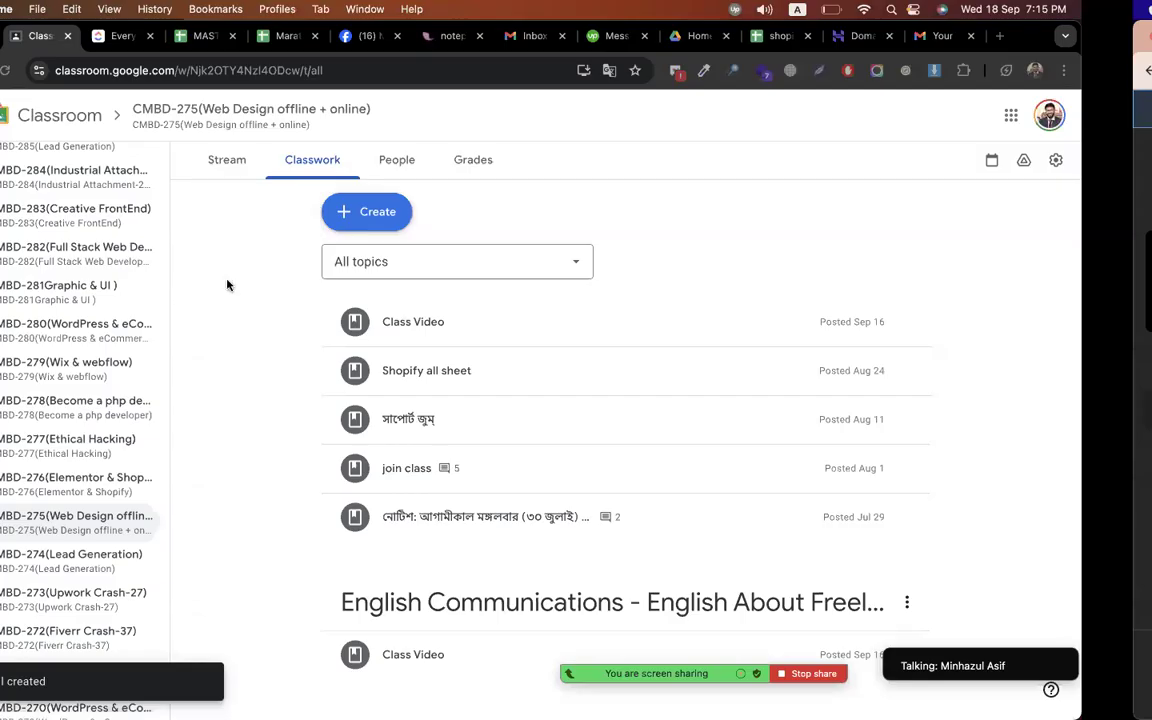
Add topic 'Episode-17(Shopify SEO, Shopify Security And Website Migration)' and title a new assignment 'Assignment - seo + security'
left_click(442, 212)
scroll(382, 574, "down", 3)
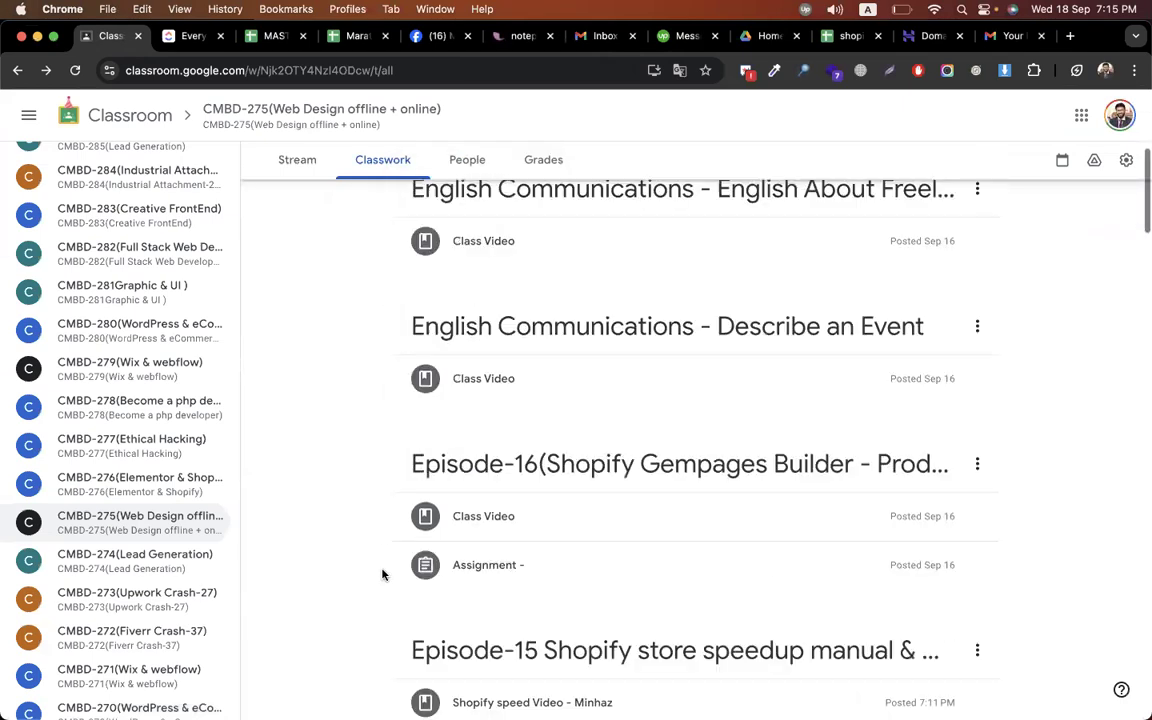
scroll(382, 574, "up", 4)
left_click(462, 320)
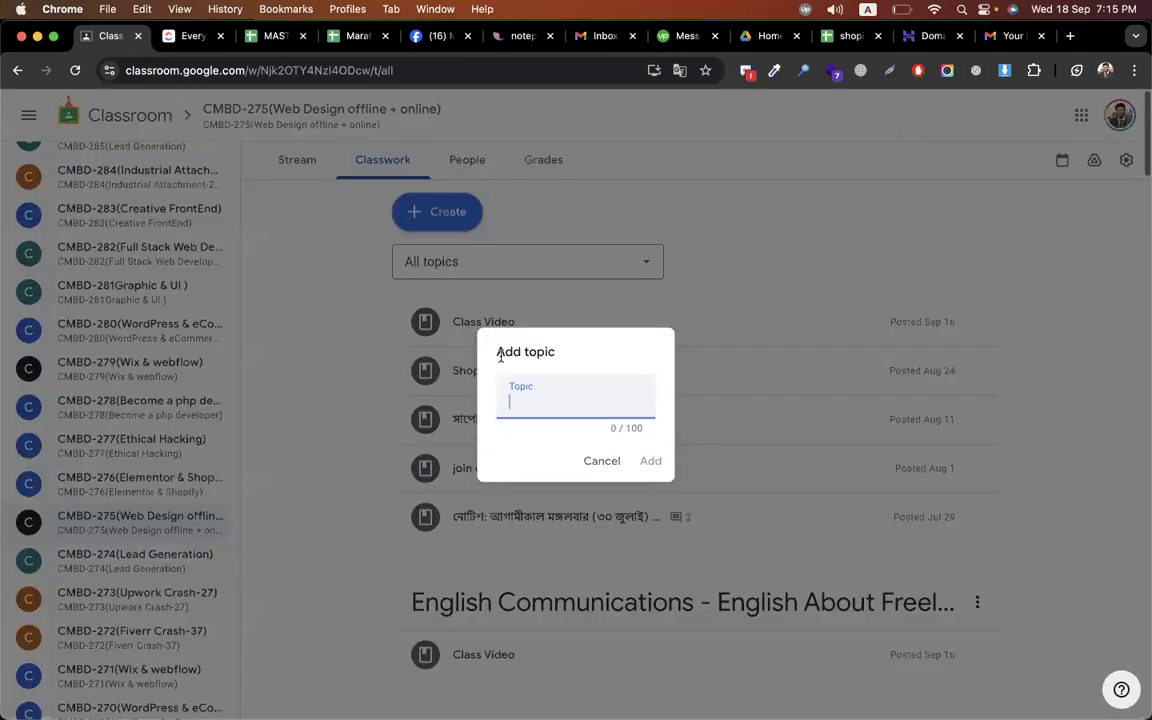
type("Episode-17(Shopify SEO")
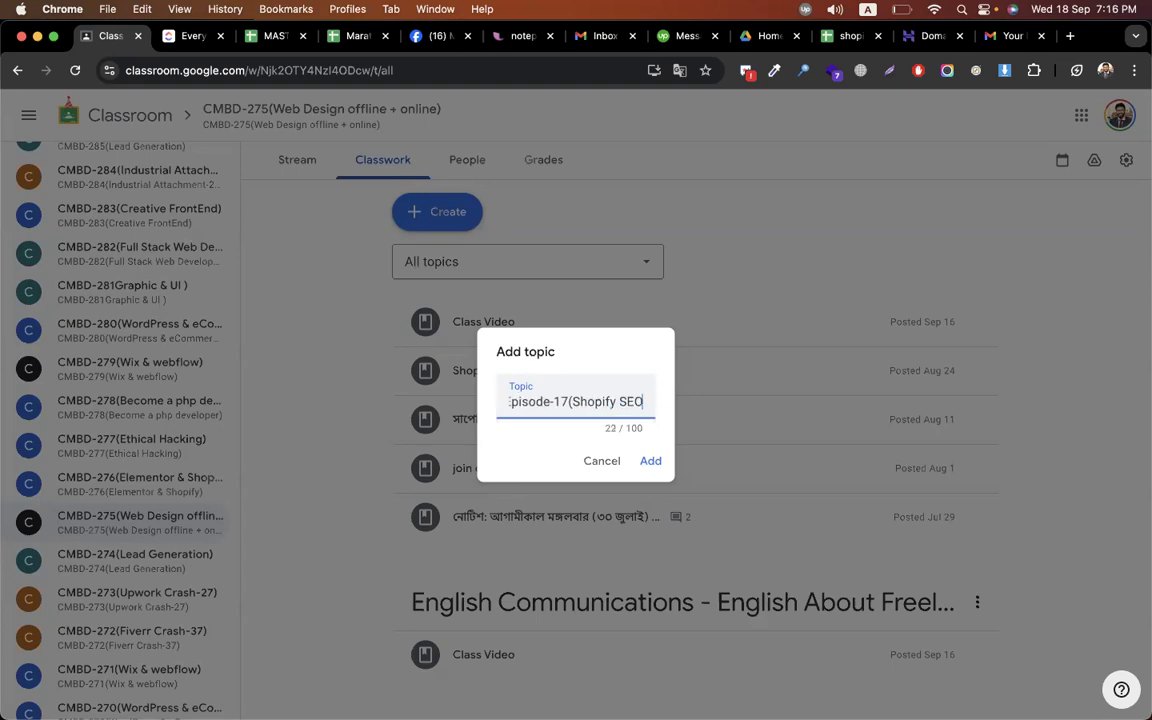
key("BackSpace")
type(", Shopify Seo")
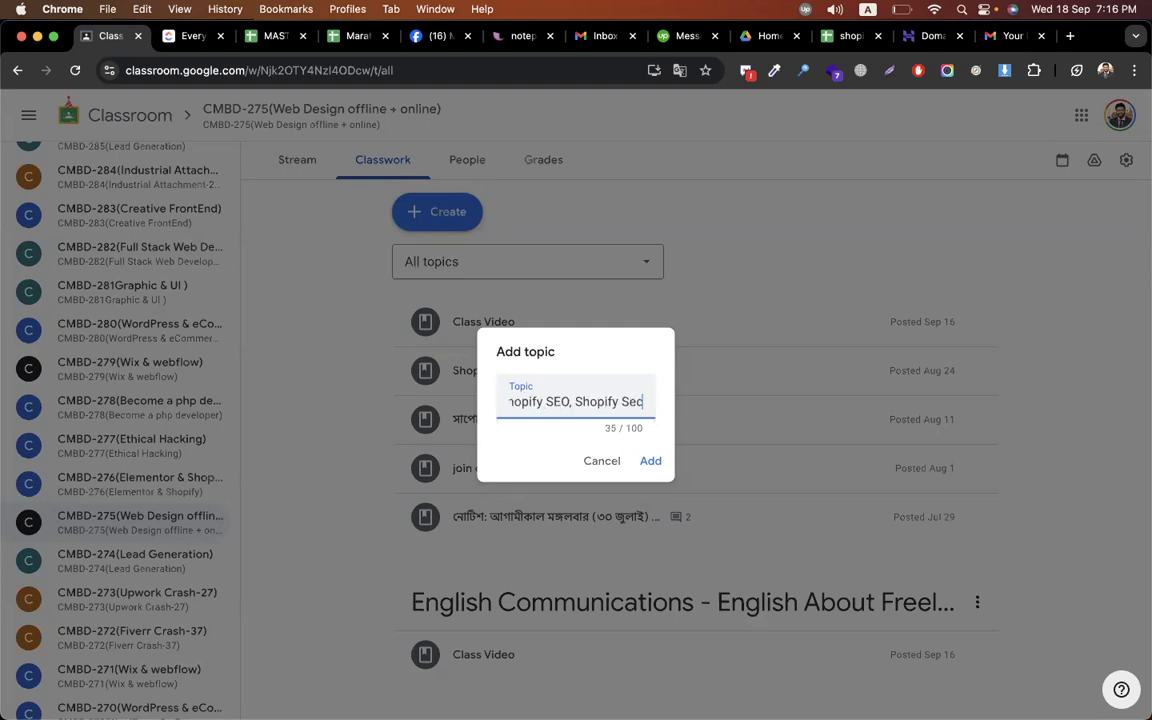
type("urity And Ba")
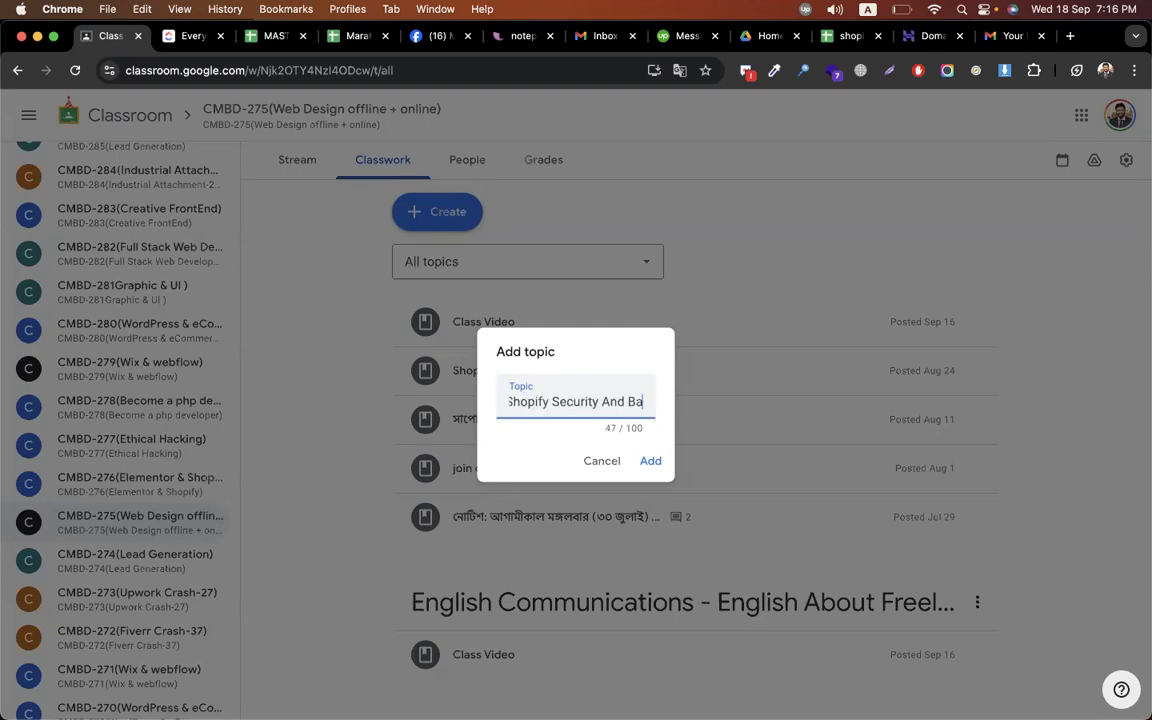
key("BackSpace")
key("BackSpace")
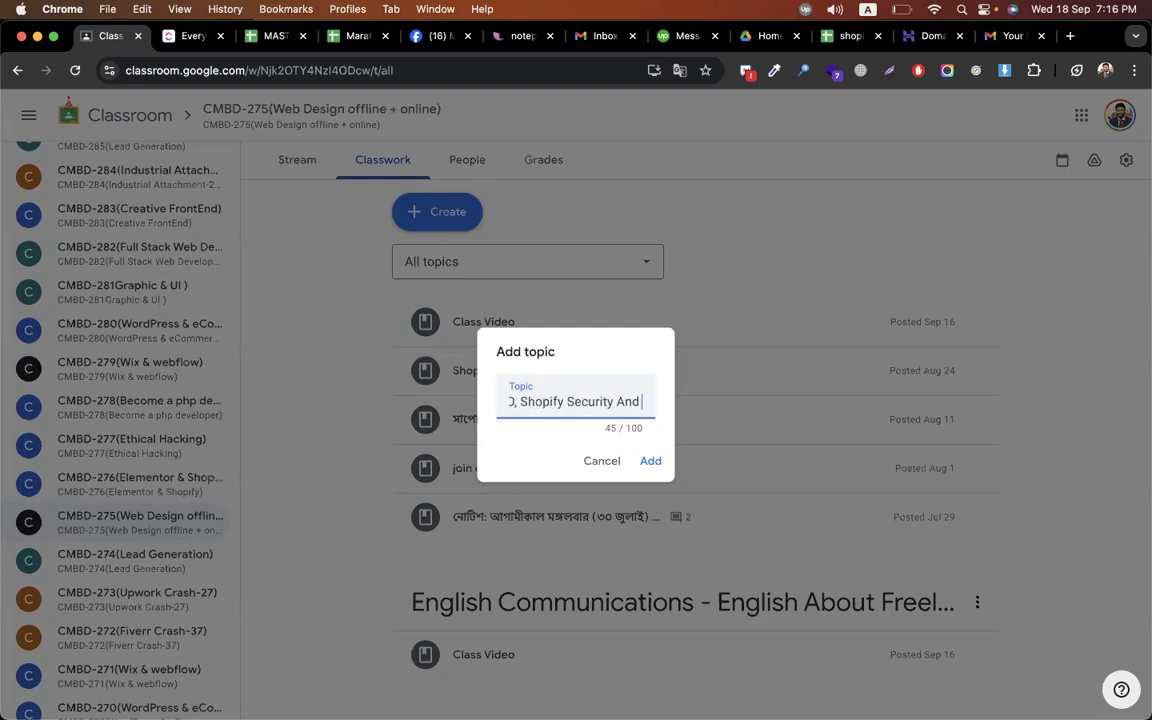
type("Website Mig")
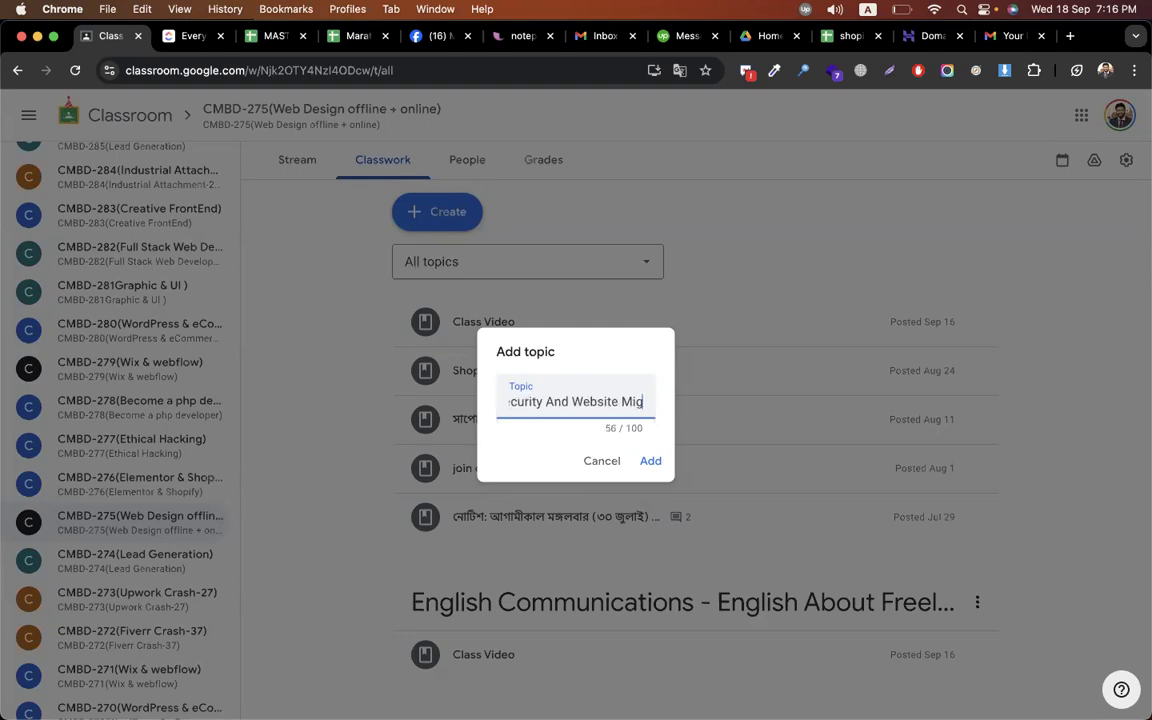
type("ration)")
key("Return")
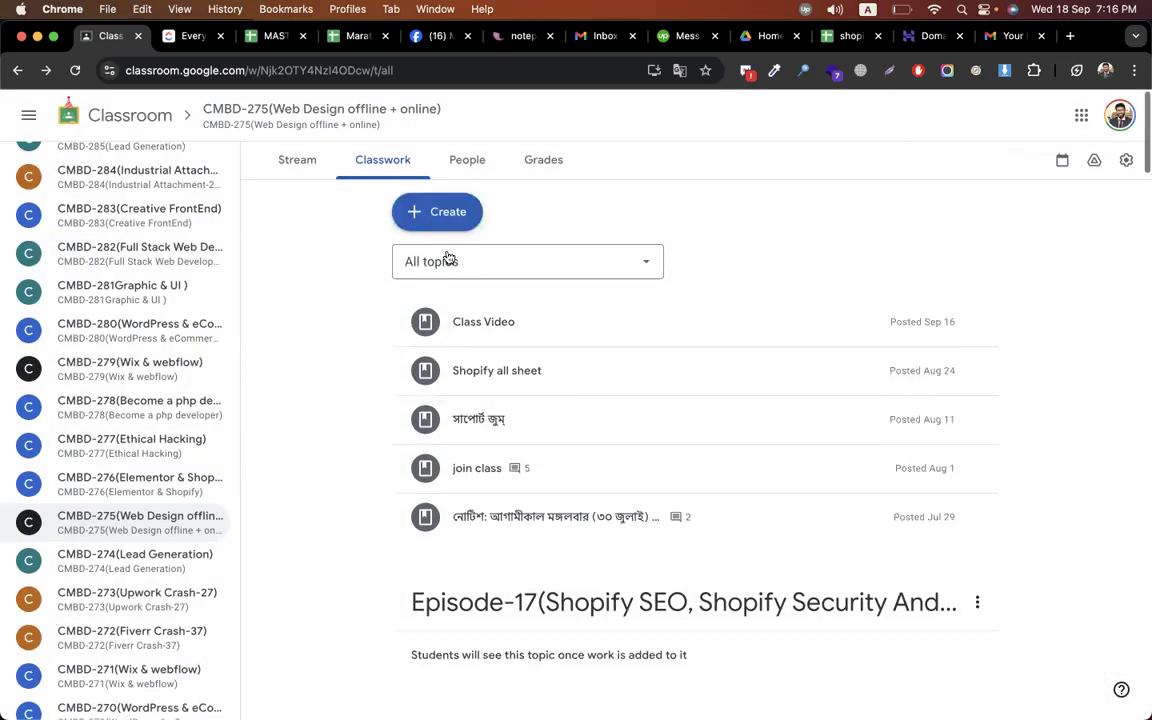
type("Assignment - seo + security")
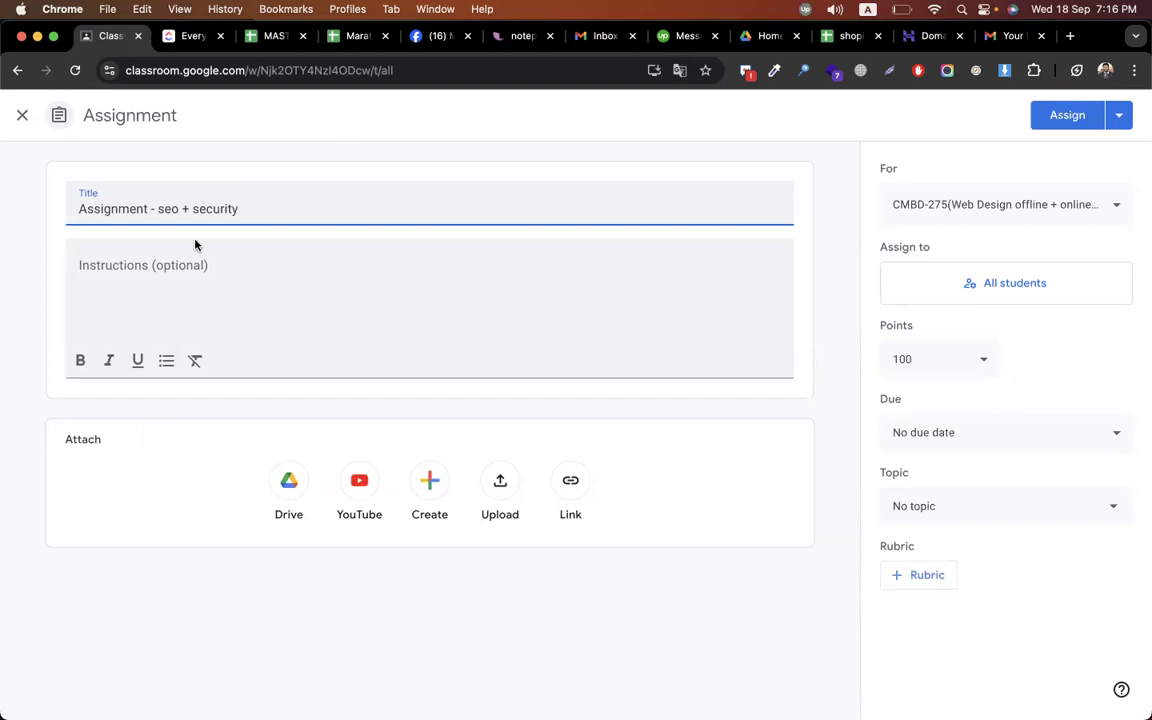
Write the first instruction line 'do all works of seo + security'
key("alt+shift+Left")
key("alt+shift+Left")
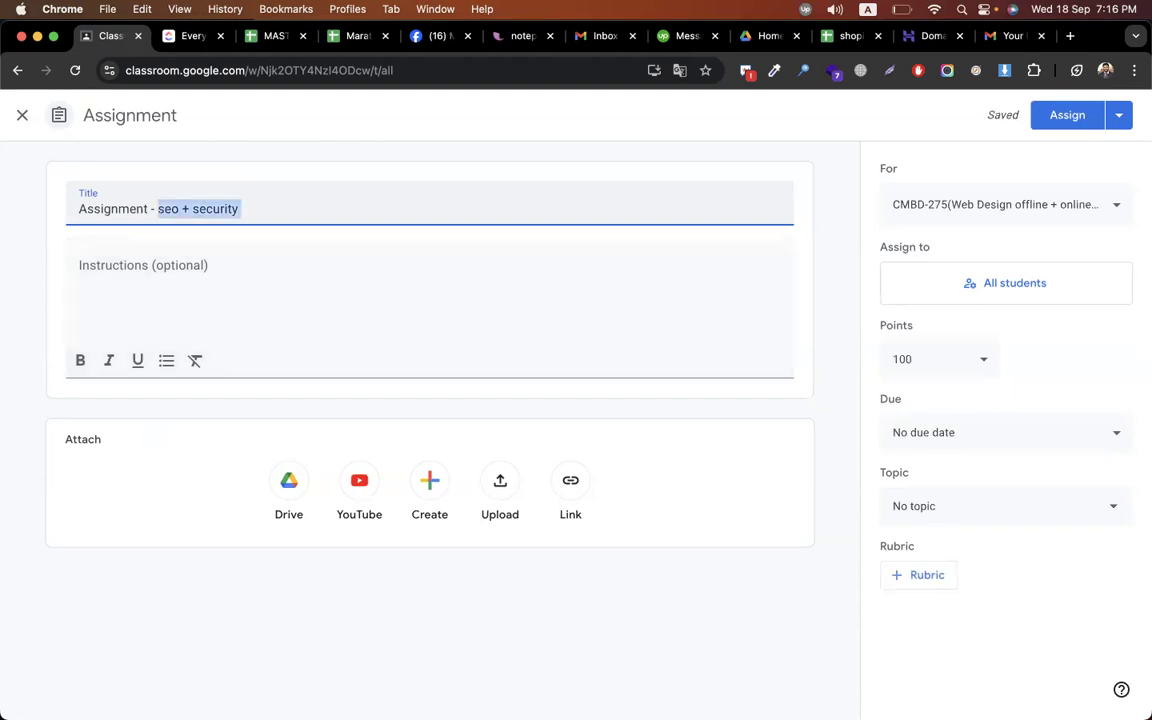
left_click(146, 250)
type("do al")
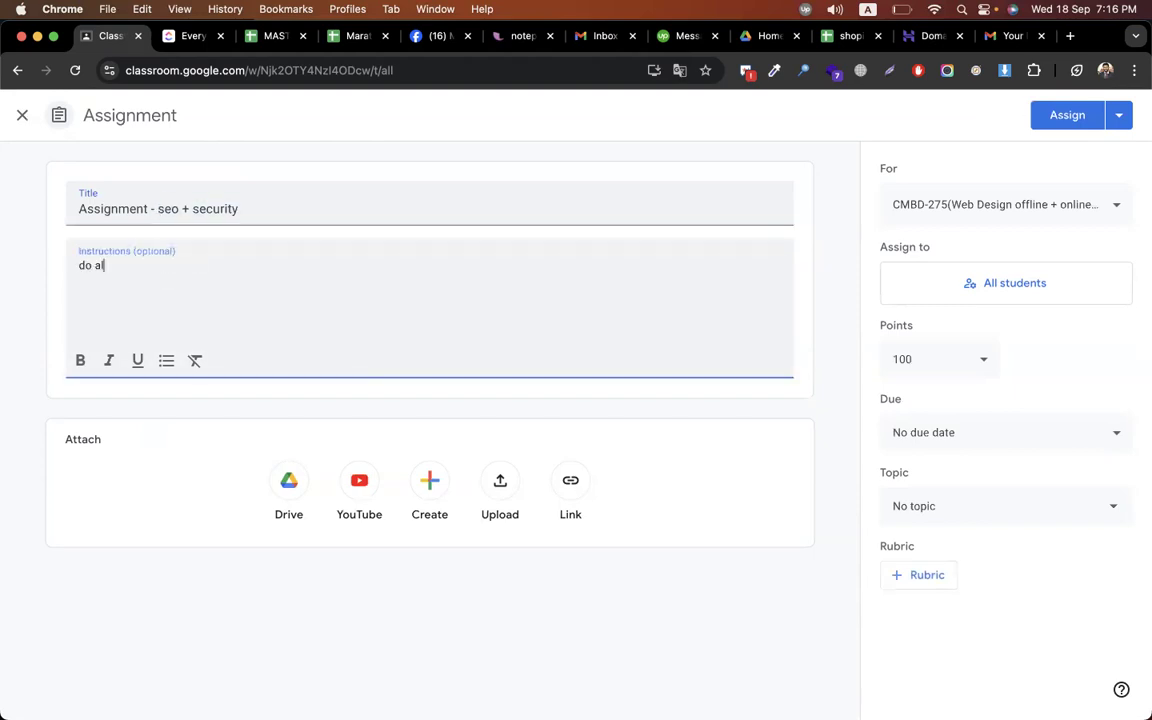
type("l works of seo + security")
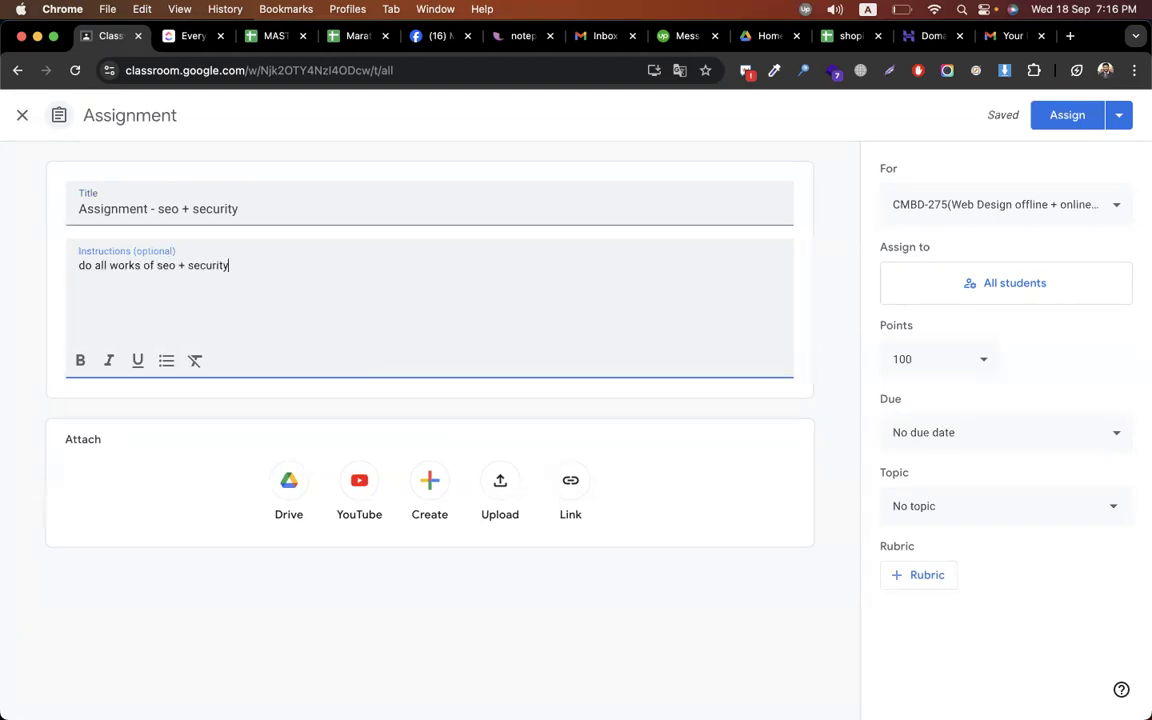
key("Return")
Check the Shopify store tab, then add the line 'all snaps upload in a docs and submit the docs'
key("ctrl+Right")
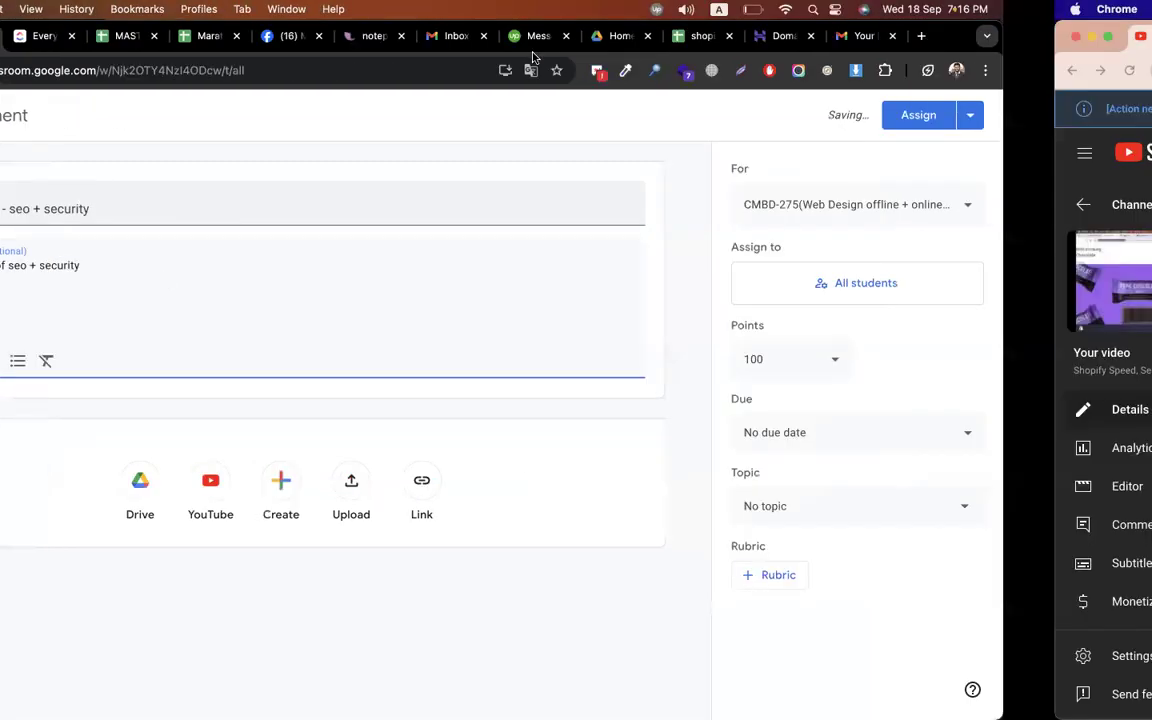
key("ctrl+Right")
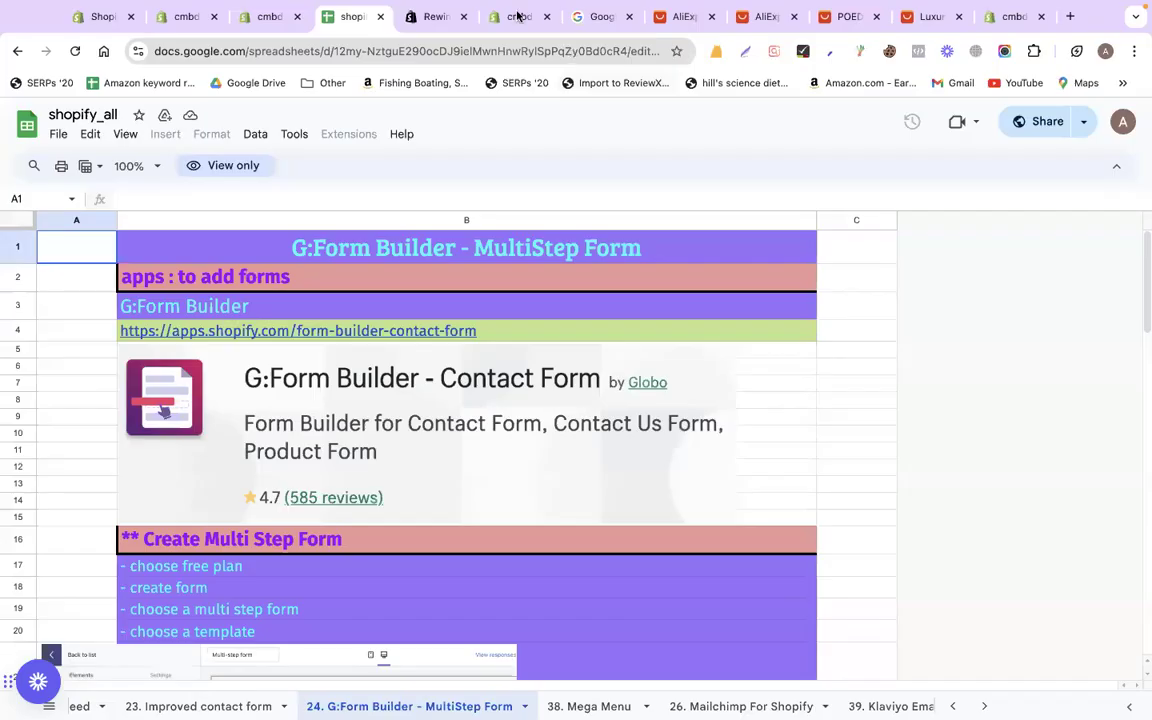
left_click(517, 15)
scroll(455, 360, "up", 3)
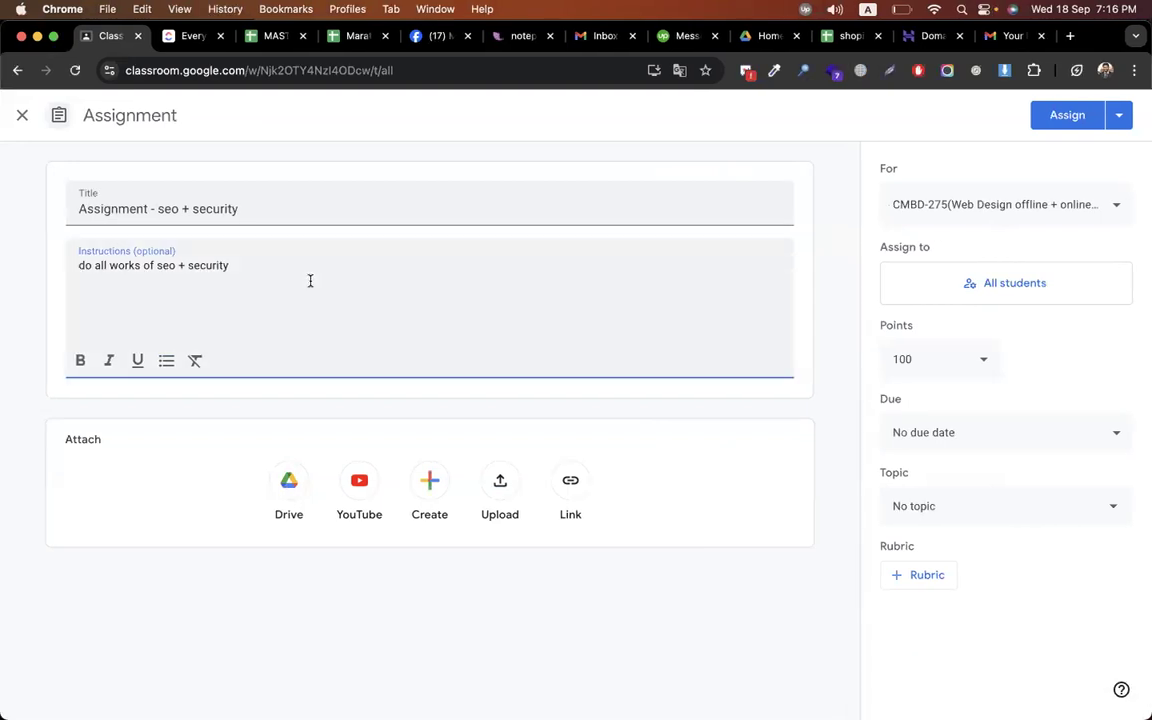
key("Return")
type("all snaps upload in a docs and submi")
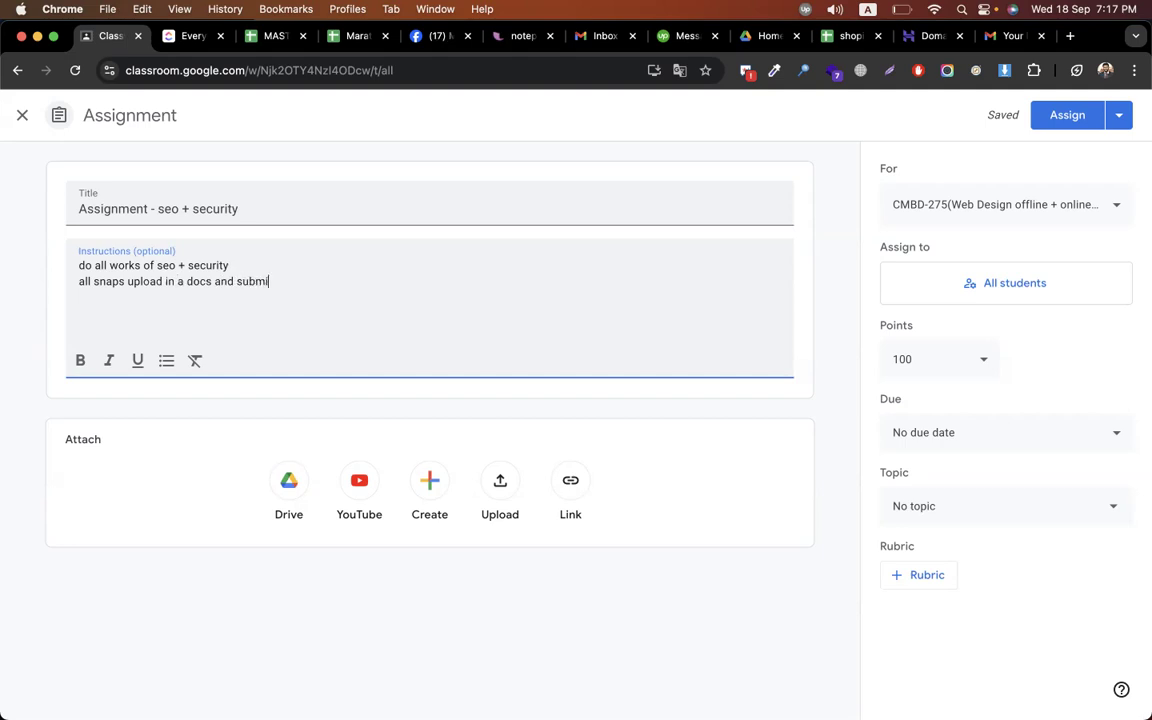
type("t the docs")
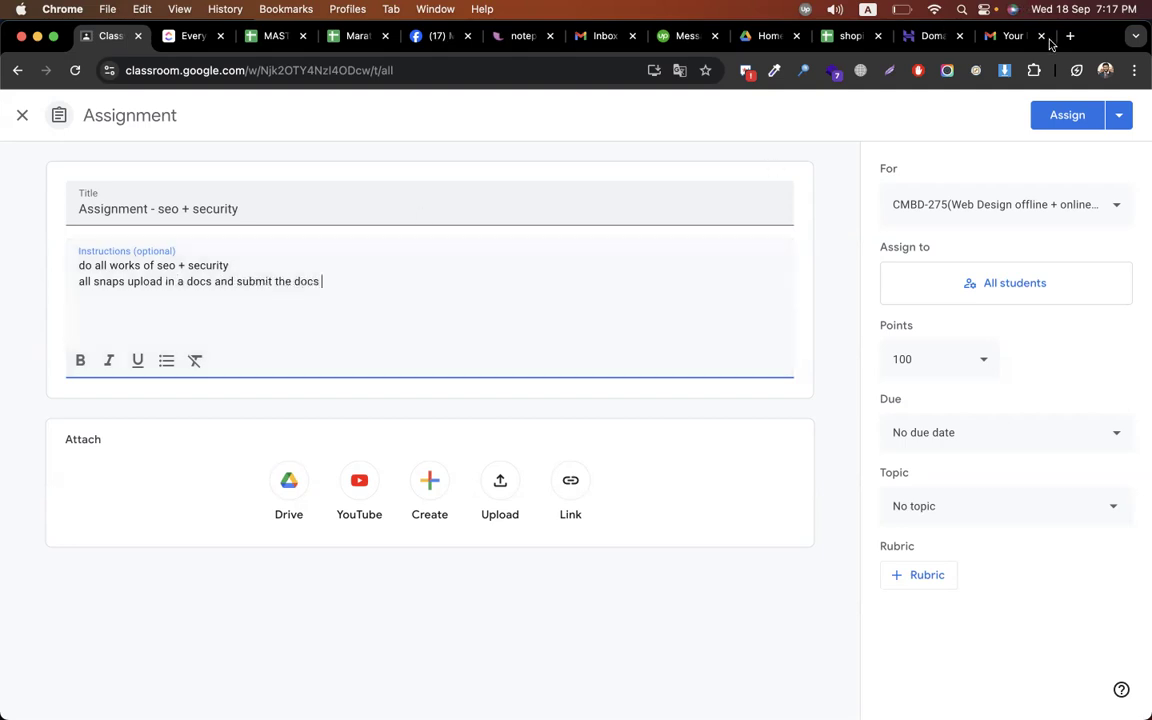
From Google Drive in a new tab, create a new blank Google Docs document
left_click(1072, 36)
type("drive.google.com/drive/u/0/home")
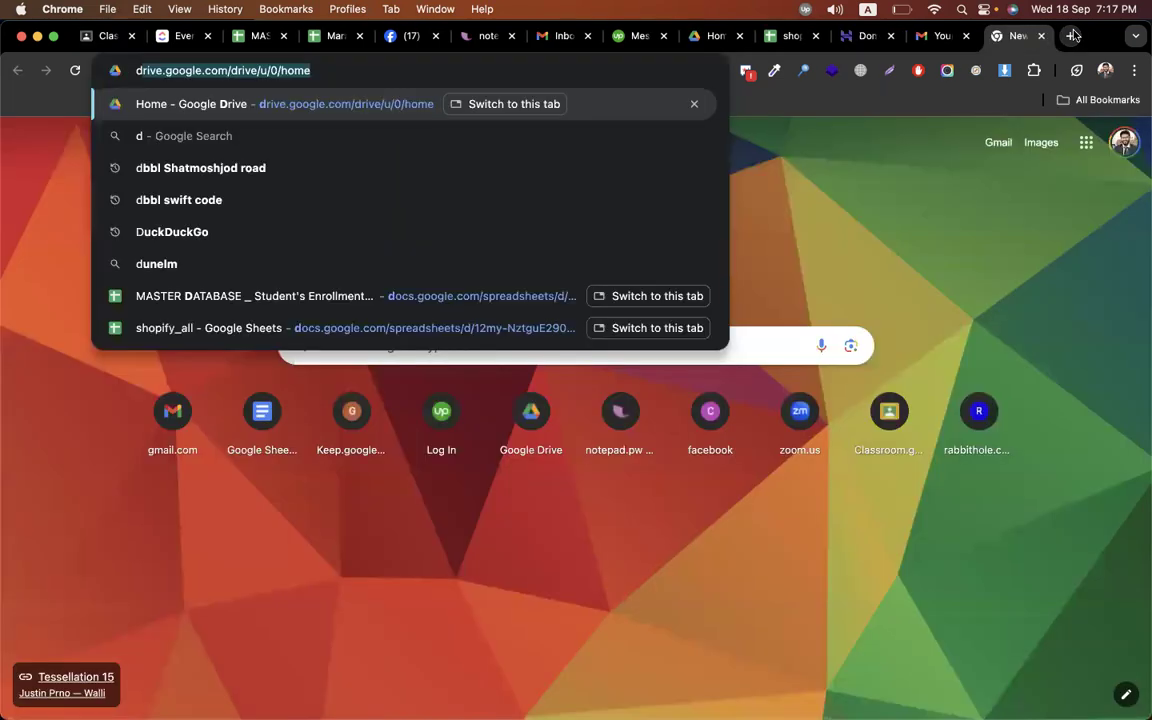
key("Return")
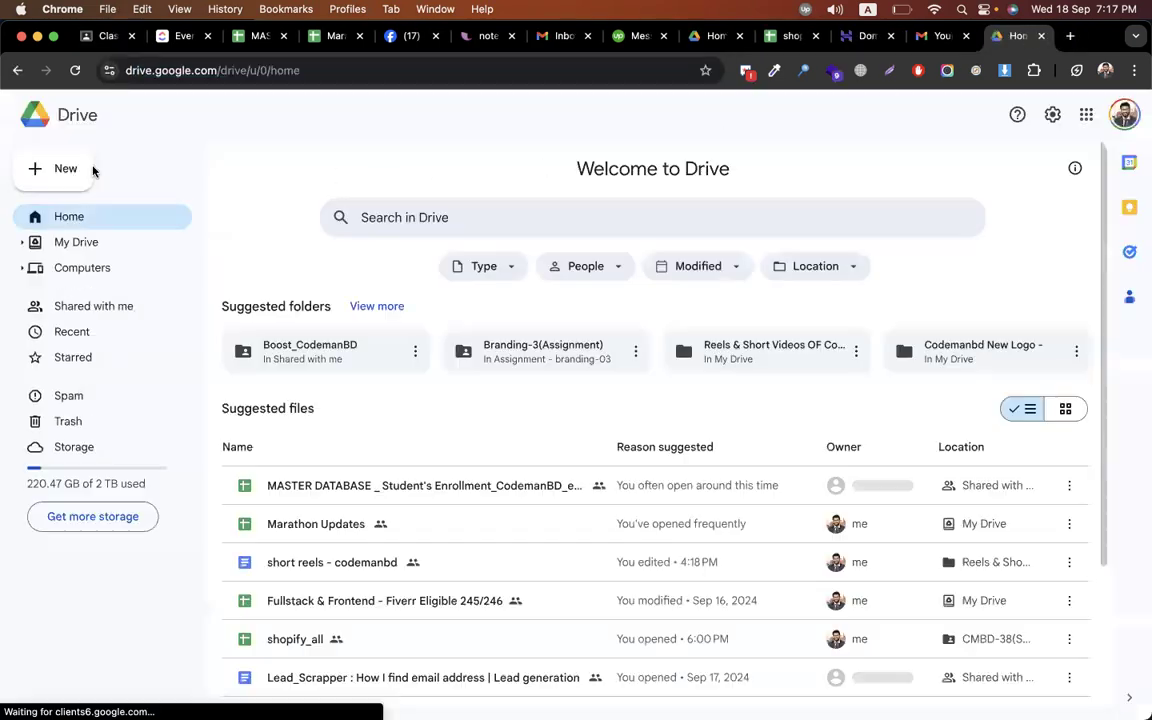
left_click(88, 174)
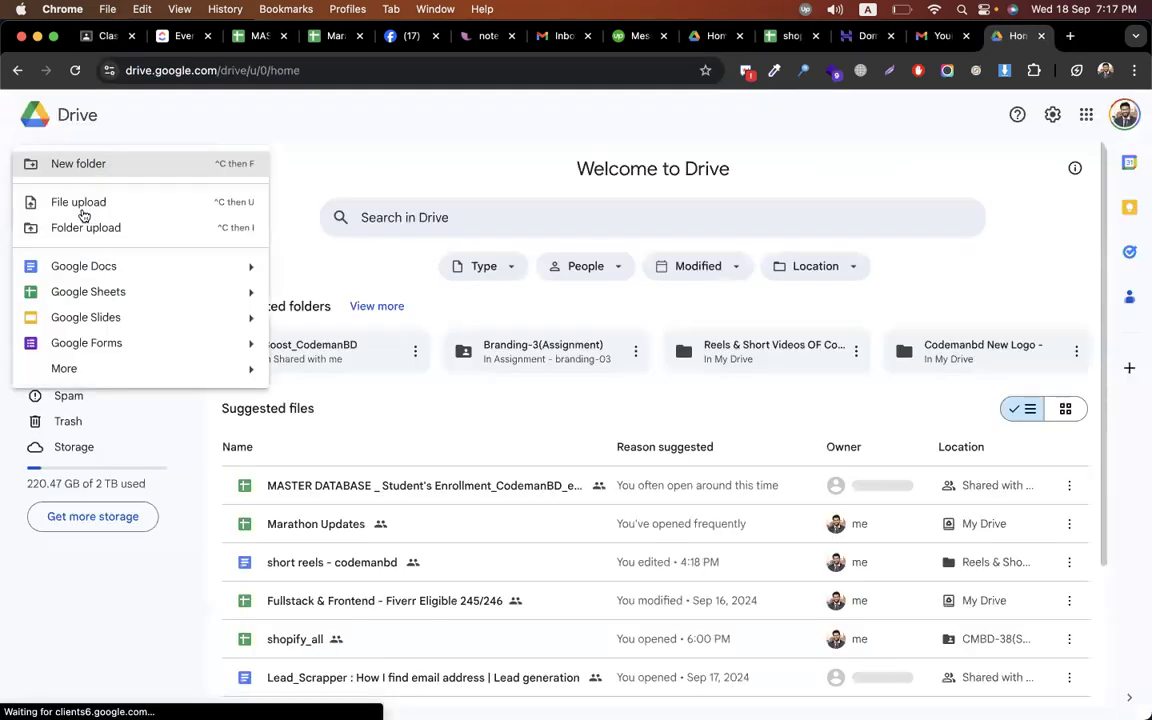
left_click(84, 266)
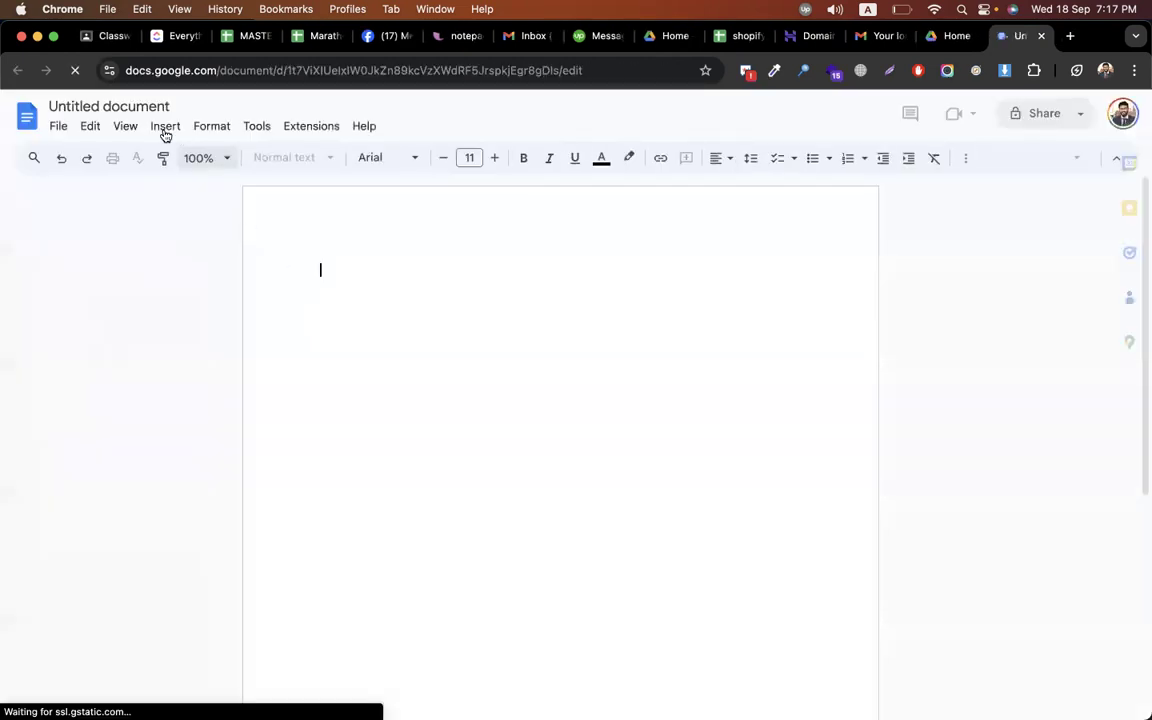
Insert three screenshots from the computer into the untitled document
left_click(166, 128)
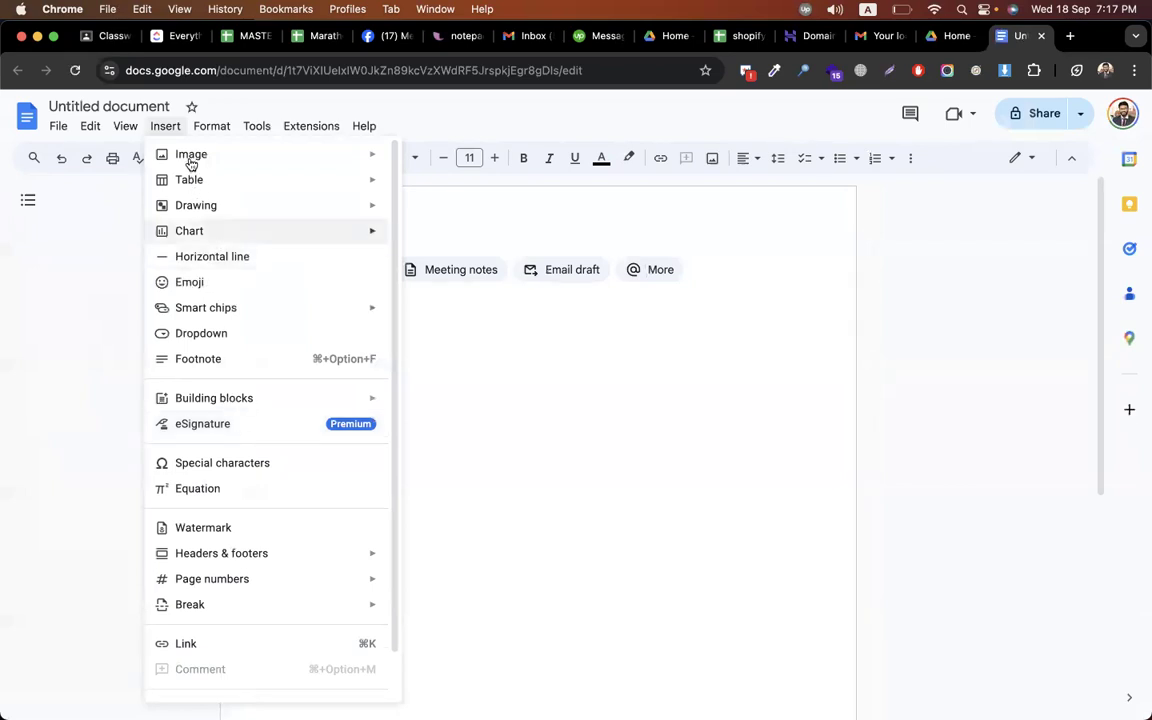
mouse_move(190, 160)
left_click(421, 160)
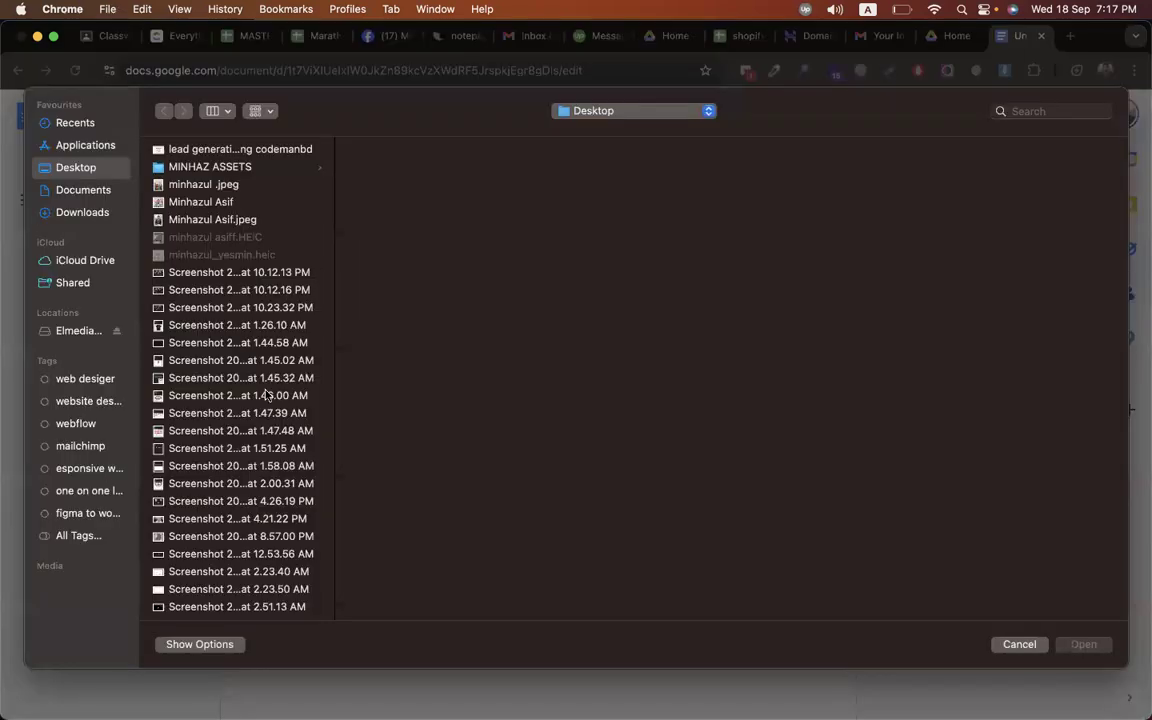
left_click(259, 466)
left_click(259, 501, "shift")
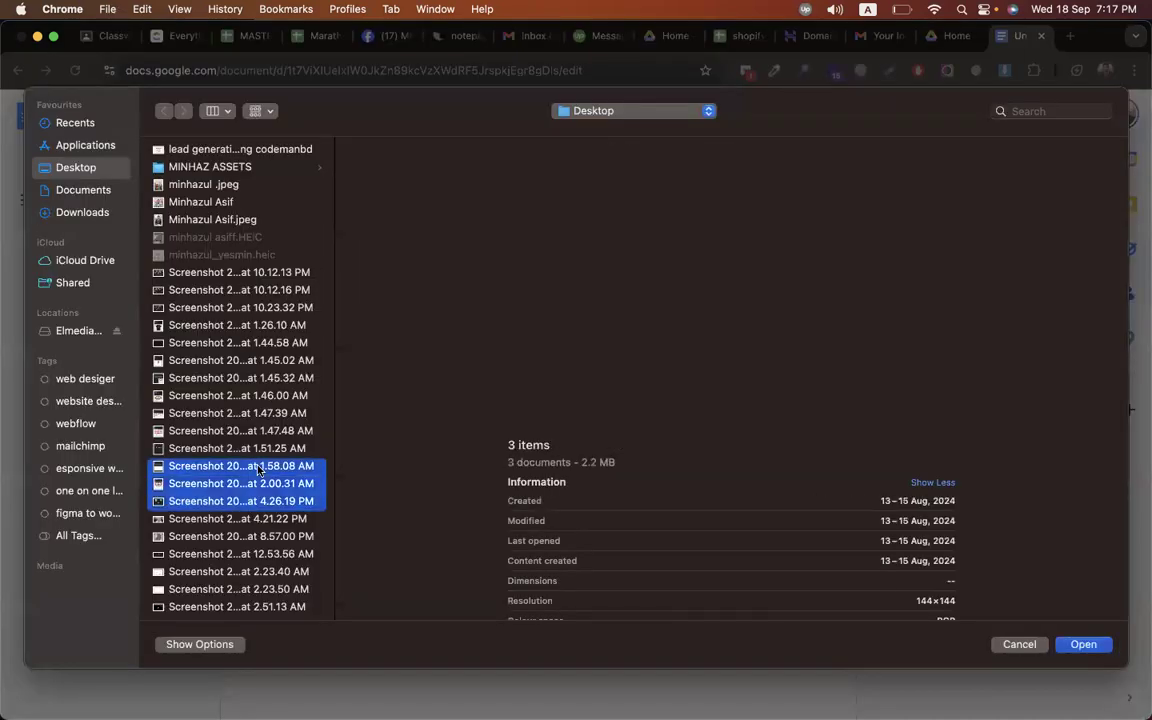
key("Return")
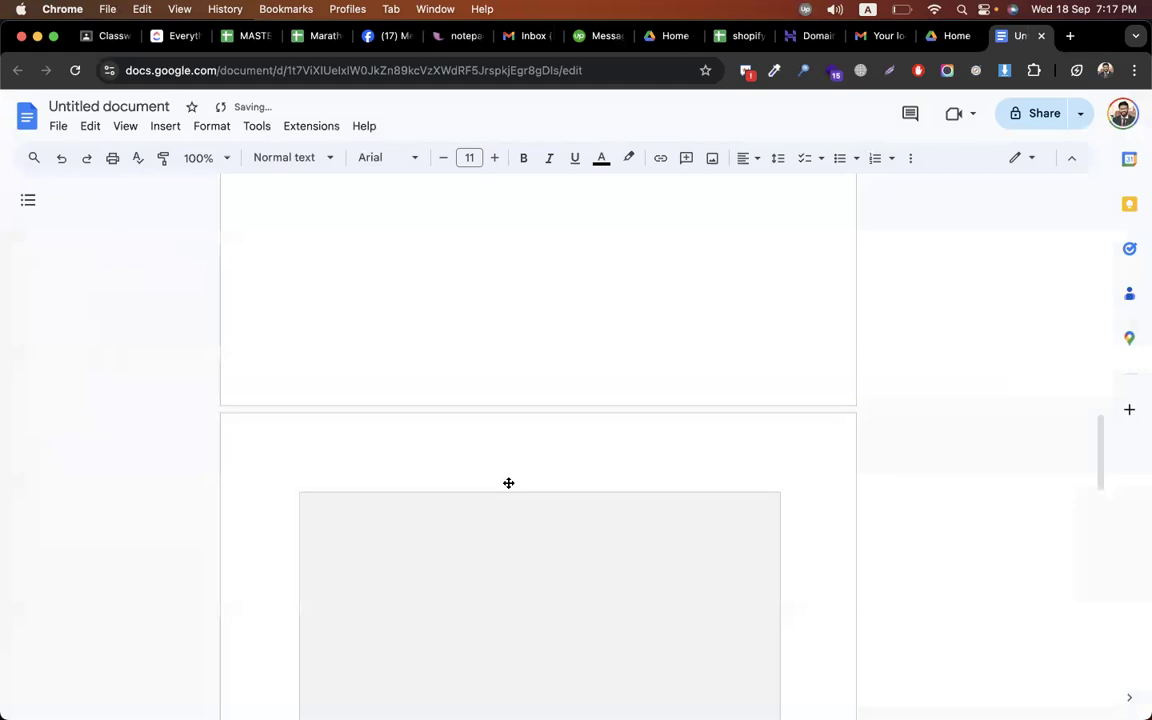
scroll(508, 484, "up", 20)
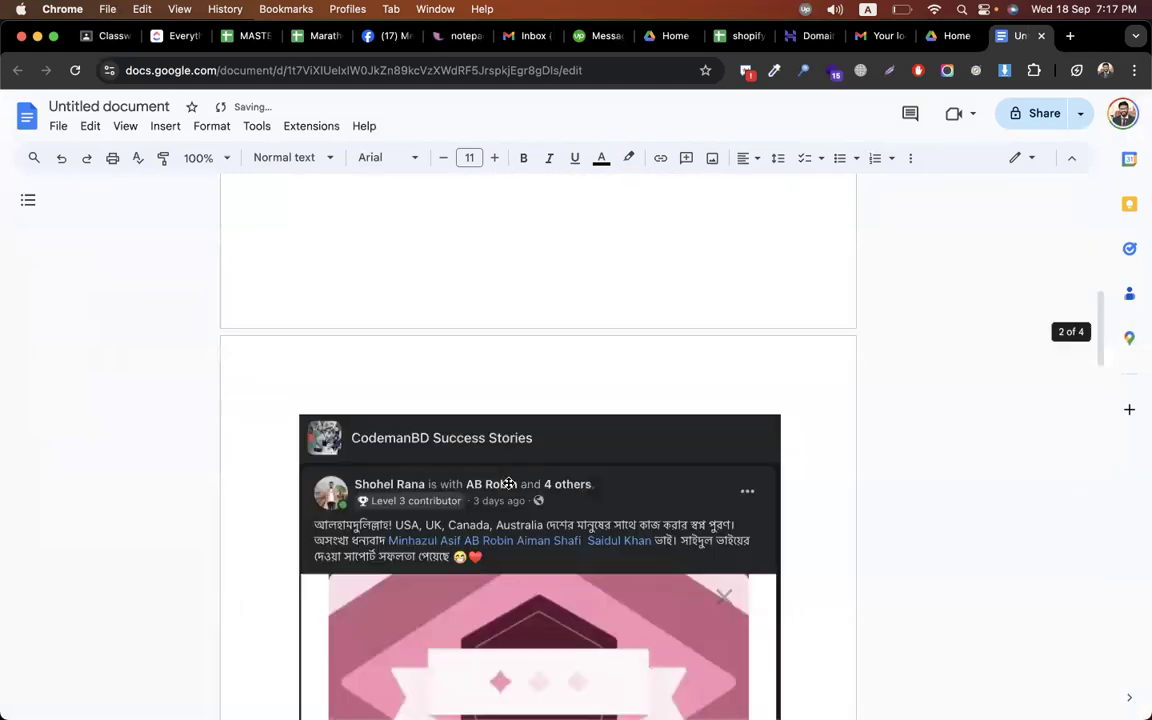
scroll(508, 484, "up", 10)
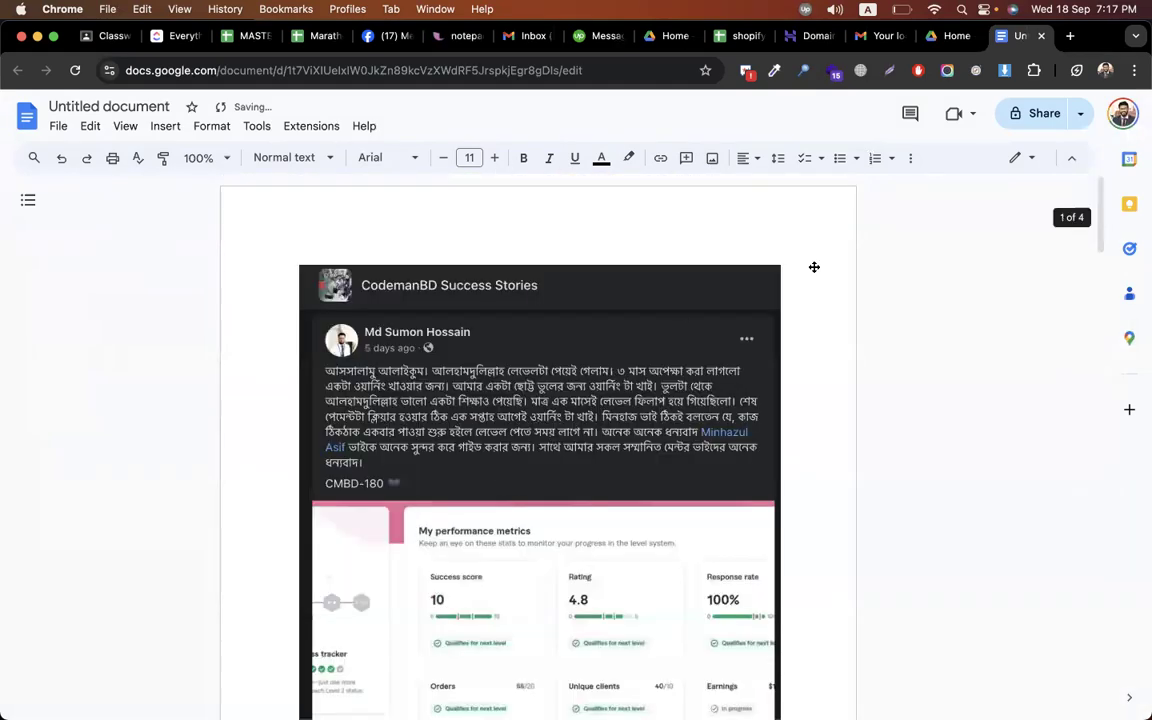
Title the document 'seo + sec', make it viewable by anyone with the link, and copy the link
left_click(96, 104)
type("seo +")
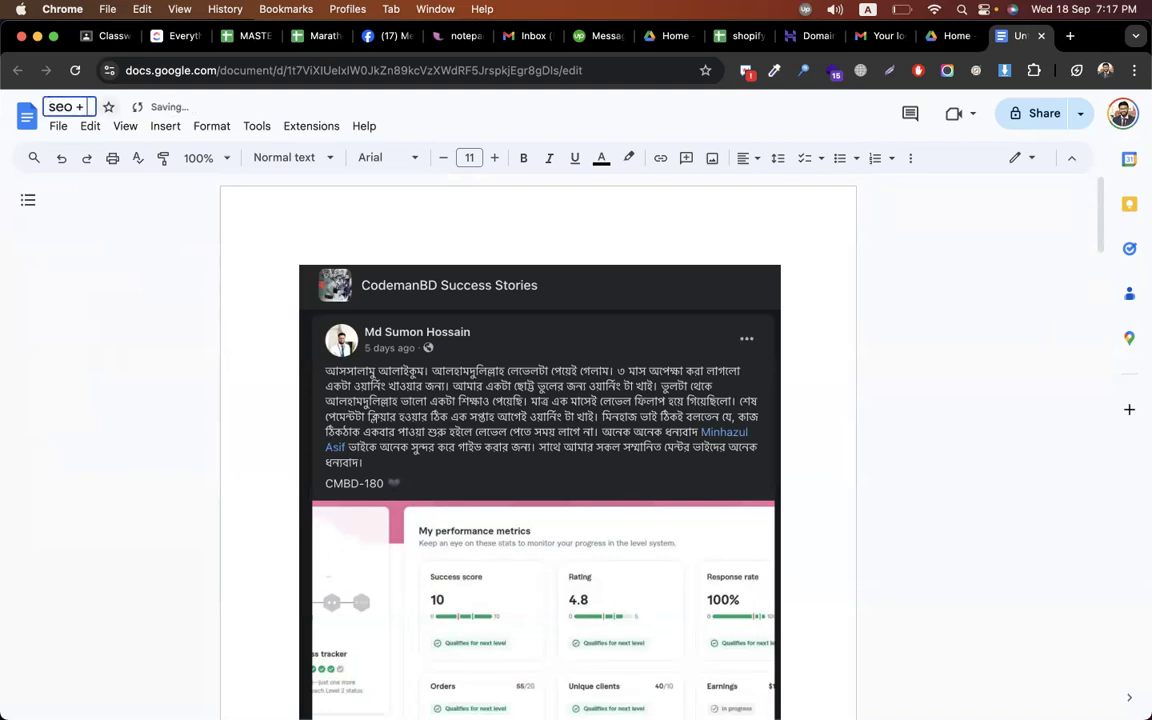
type(" sec")
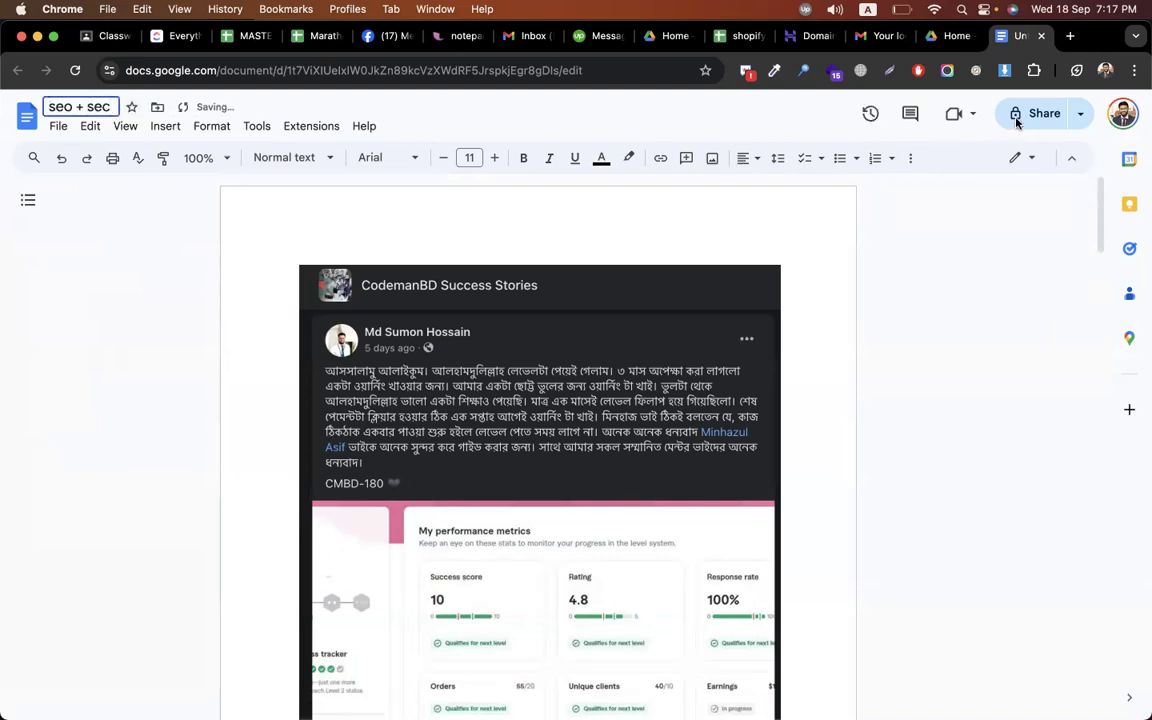
left_click(1017, 118)
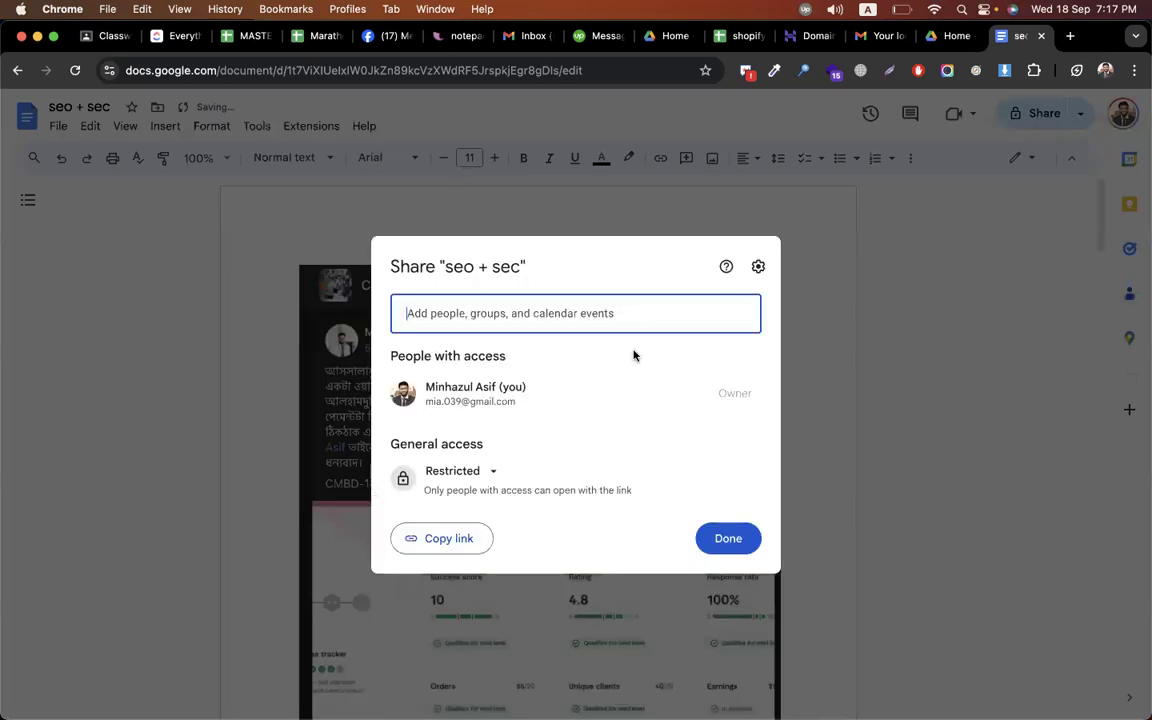
left_click(494, 475)
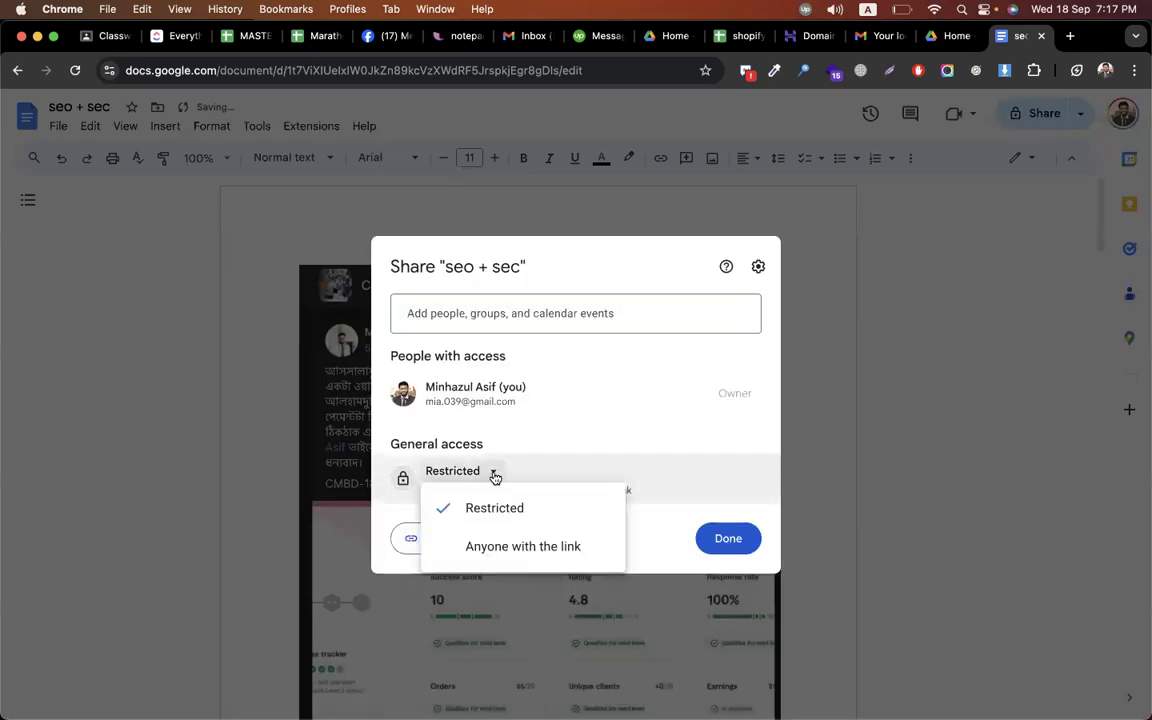
left_click(558, 547)
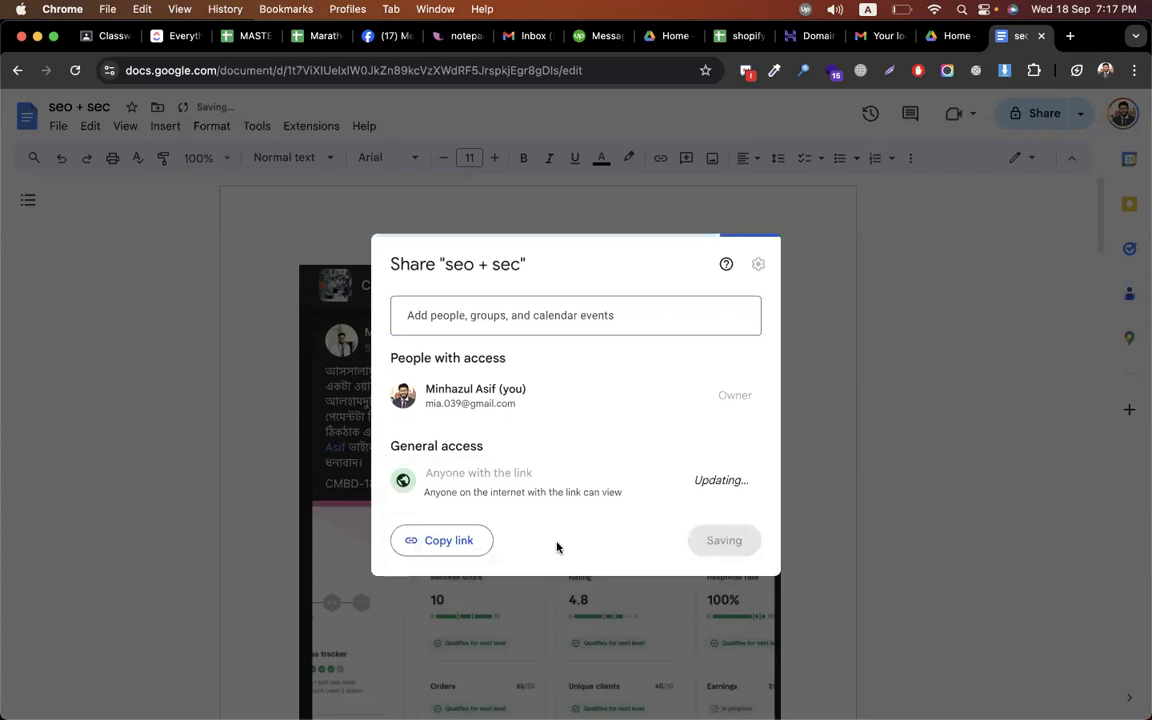
left_click(477, 541)
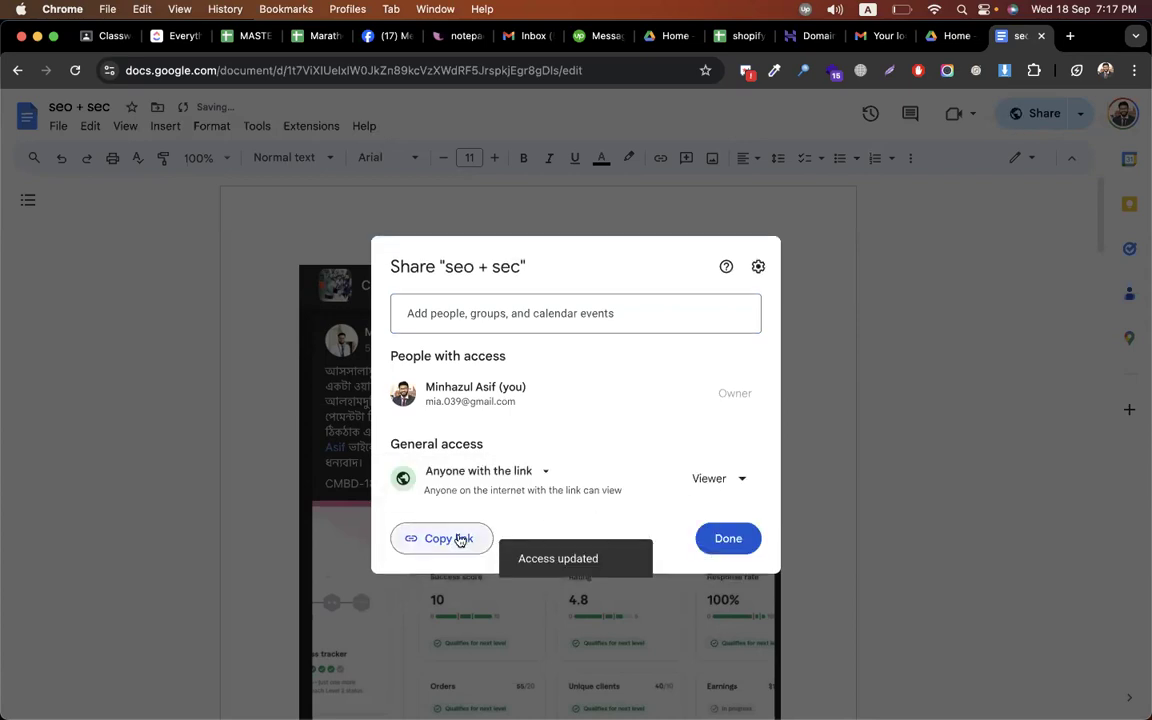
left_click(732, 539)
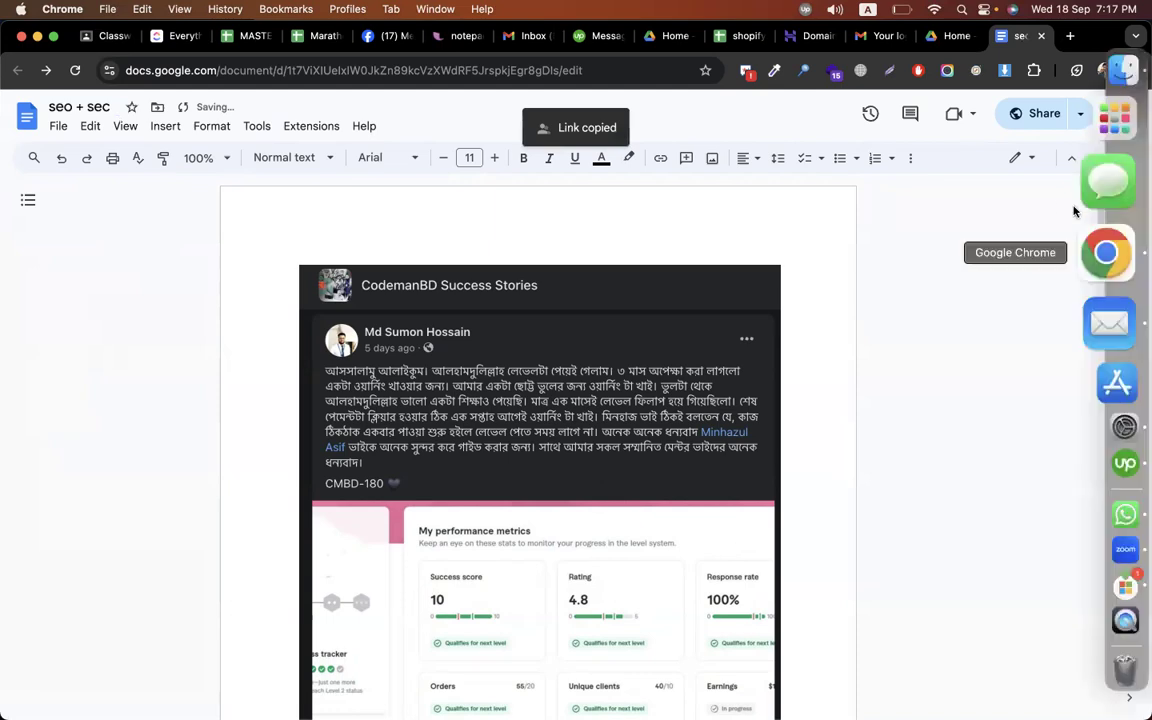
Move the 'seo + sec' document to trash and return to the Docs home screen
left_click(1080, 113)
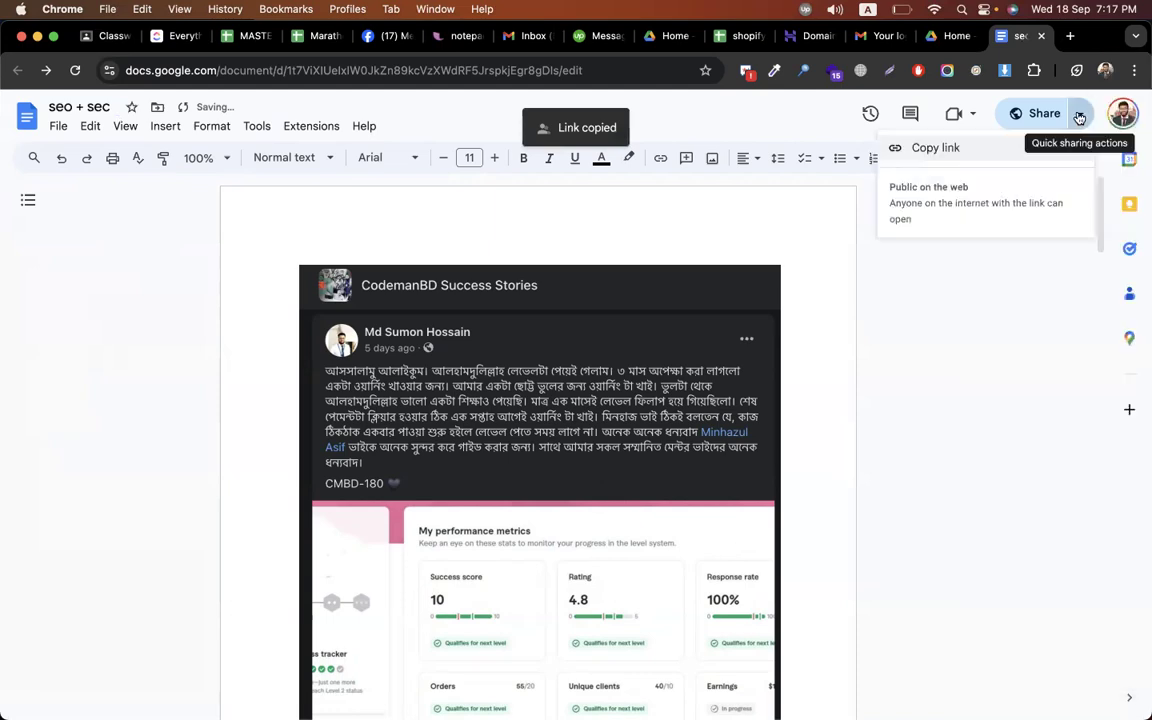
left_click(738, 290)
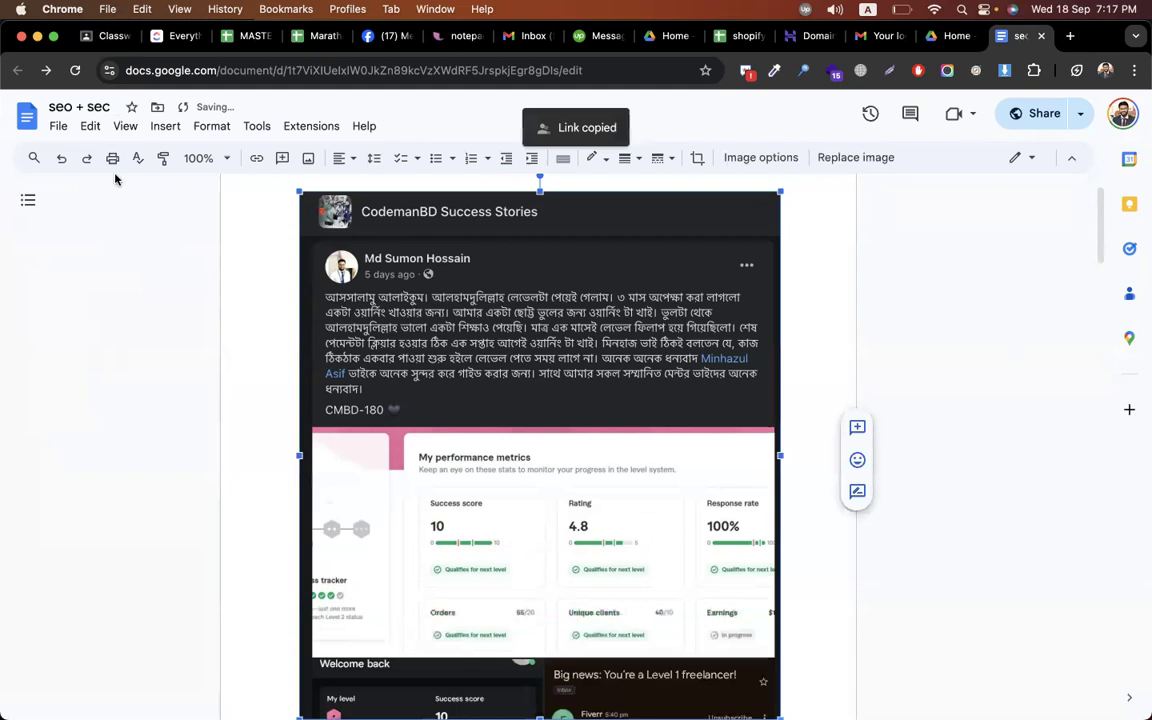
left_click(58, 127)
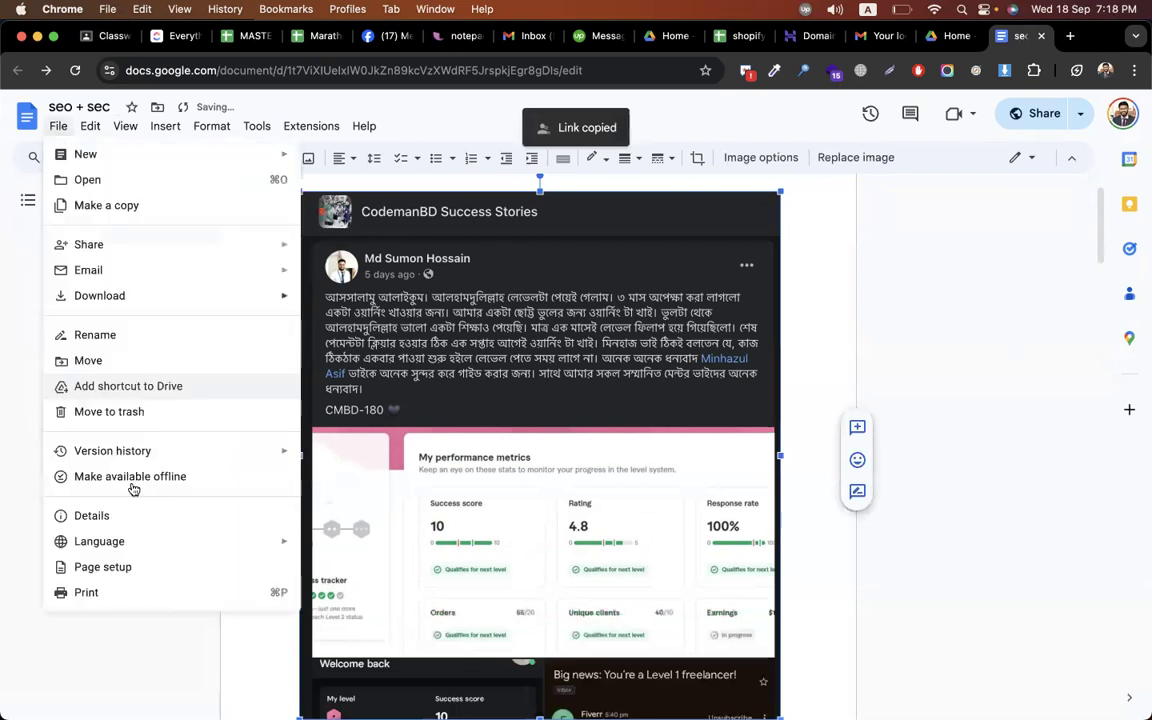
left_click(109, 412)
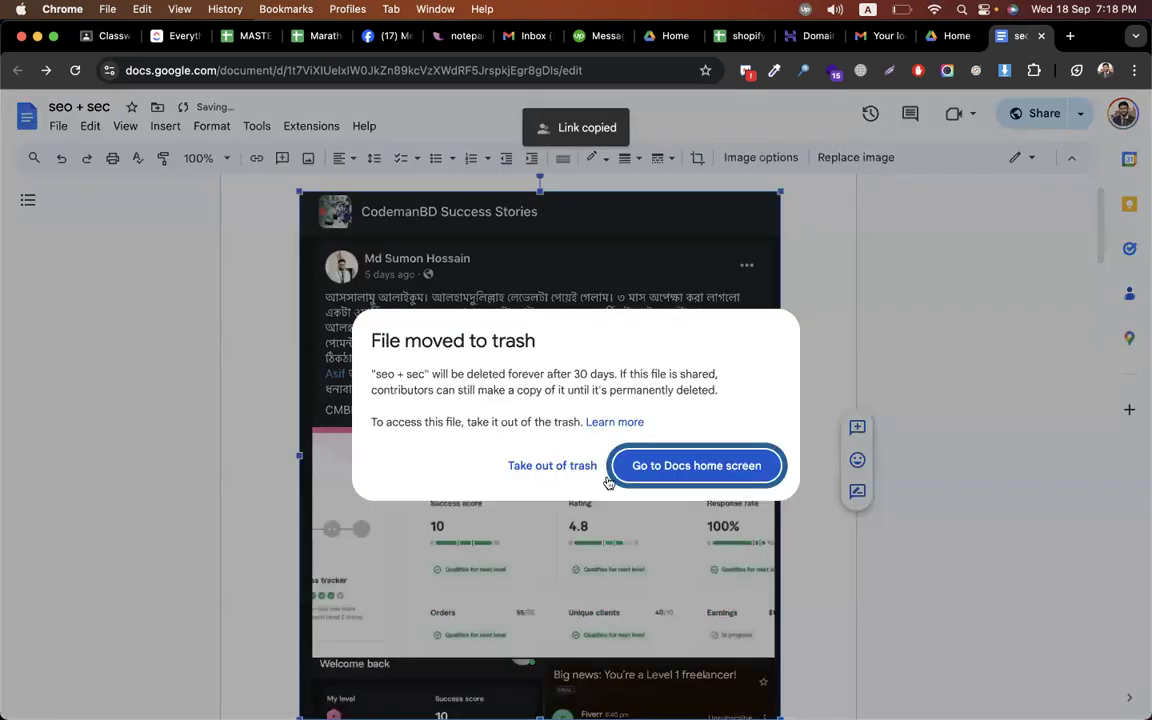
left_click(696, 466)
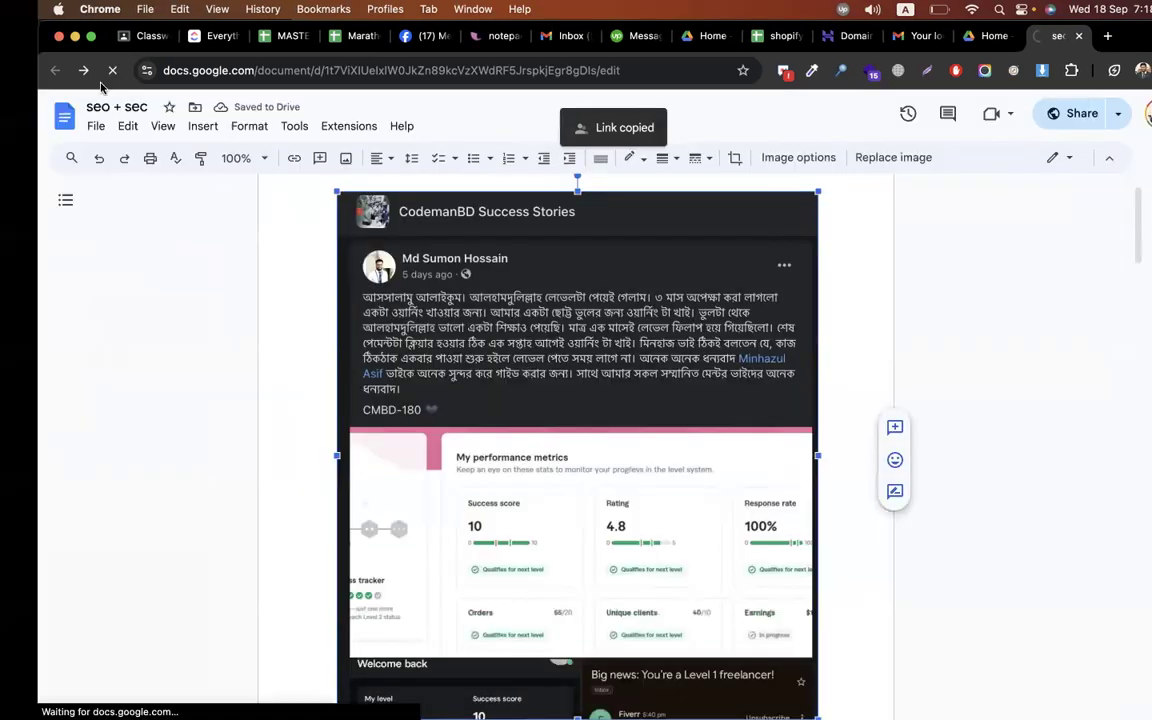
Back in Classroom, file the assignment under the Episode-17 topic and assign it to all students
key("ctrl+Tab")
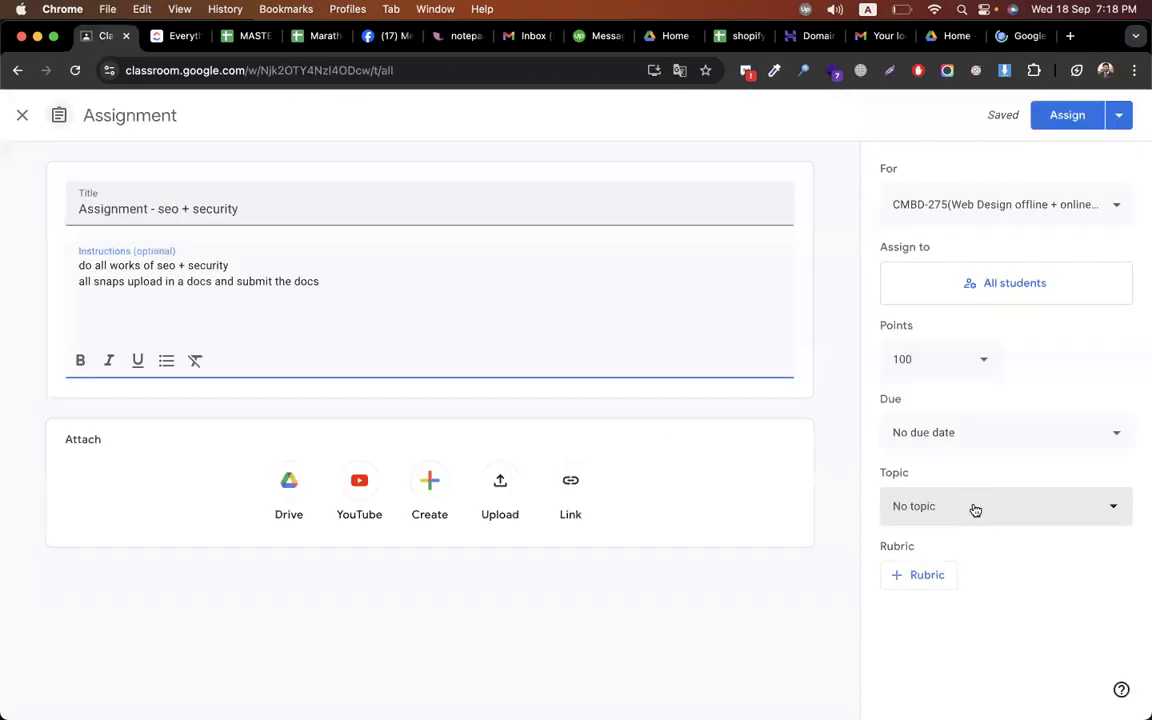
left_click(975, 508)
scroll(972, 440, "down", 10)
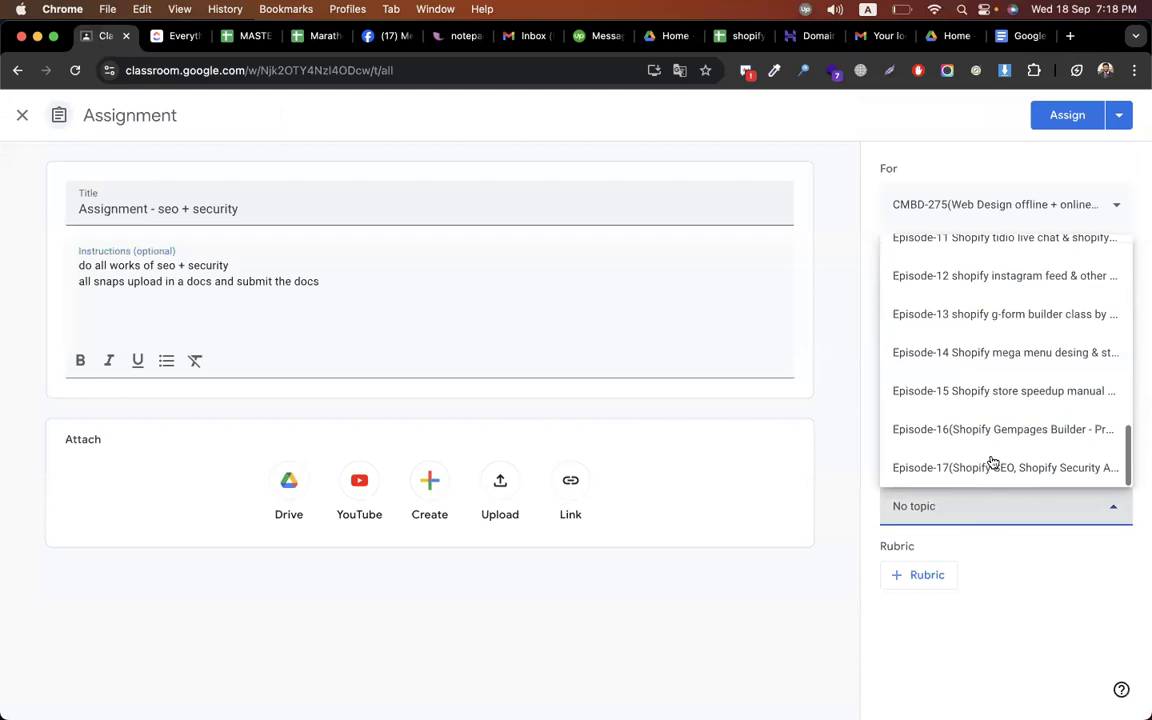
left_click(985, 465)
left_click(1060, 116)
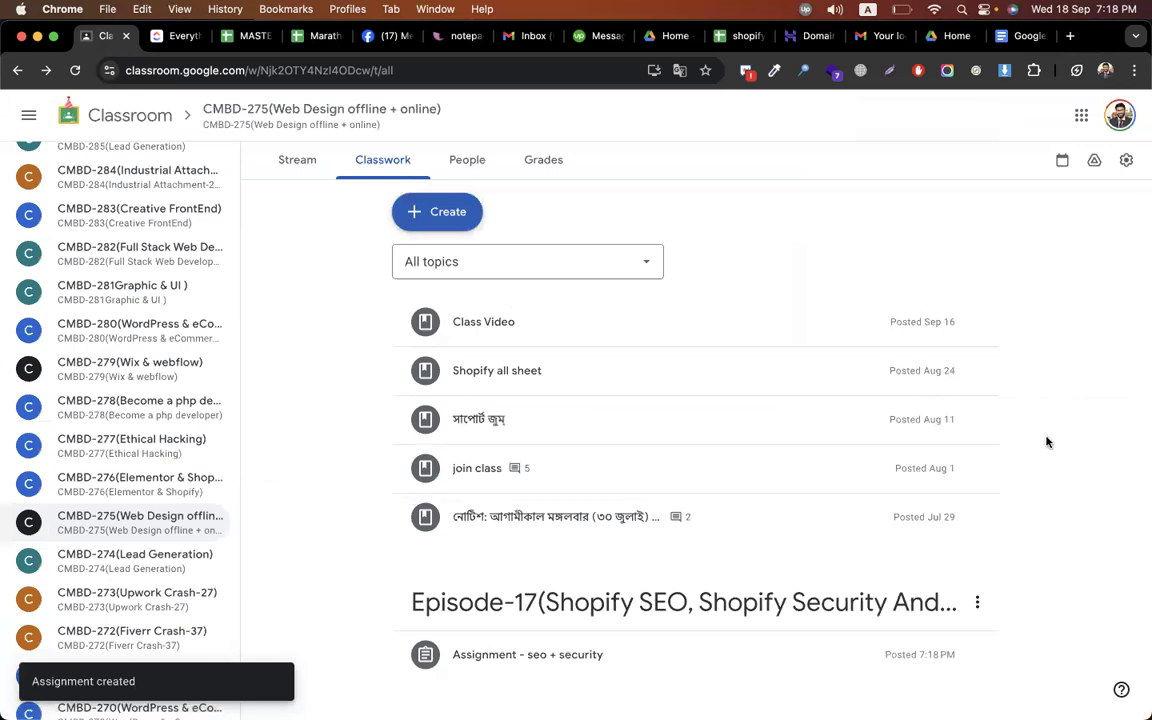
Browse the Classwork page, briefly expanding and collapsing the class note entry
scroll(1047, 442, "down", 5)
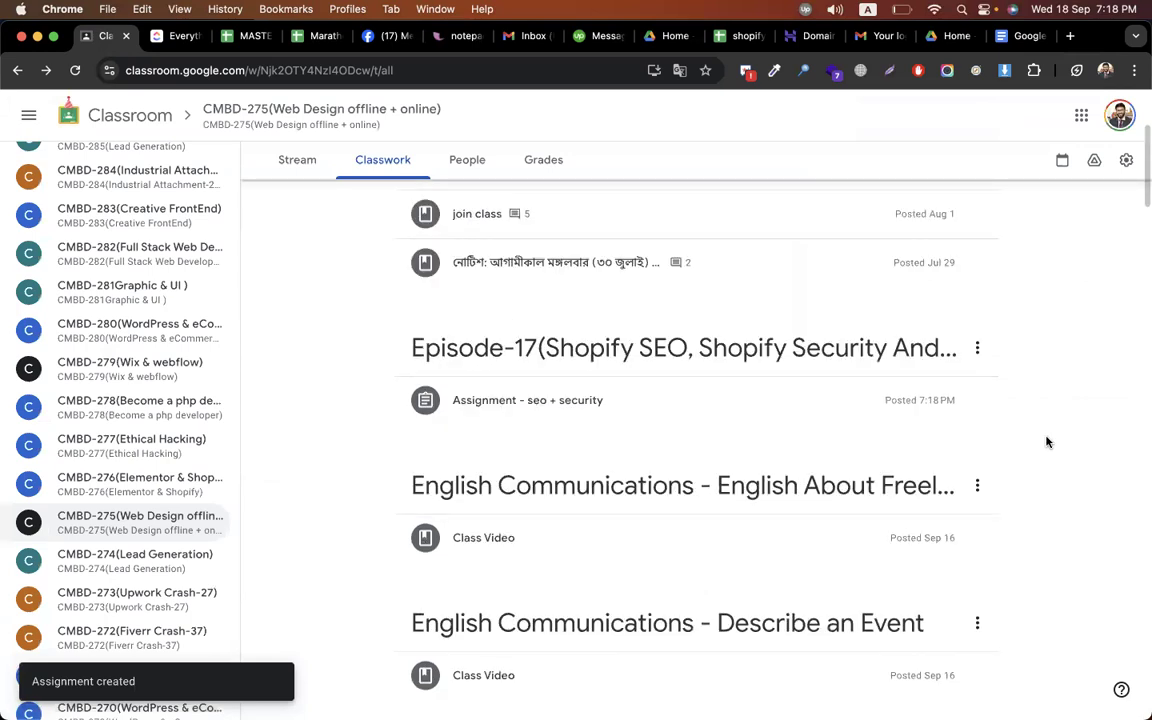
scroll(1047, 442, "down", 10)
scroll(1047, 442, "down", 10)
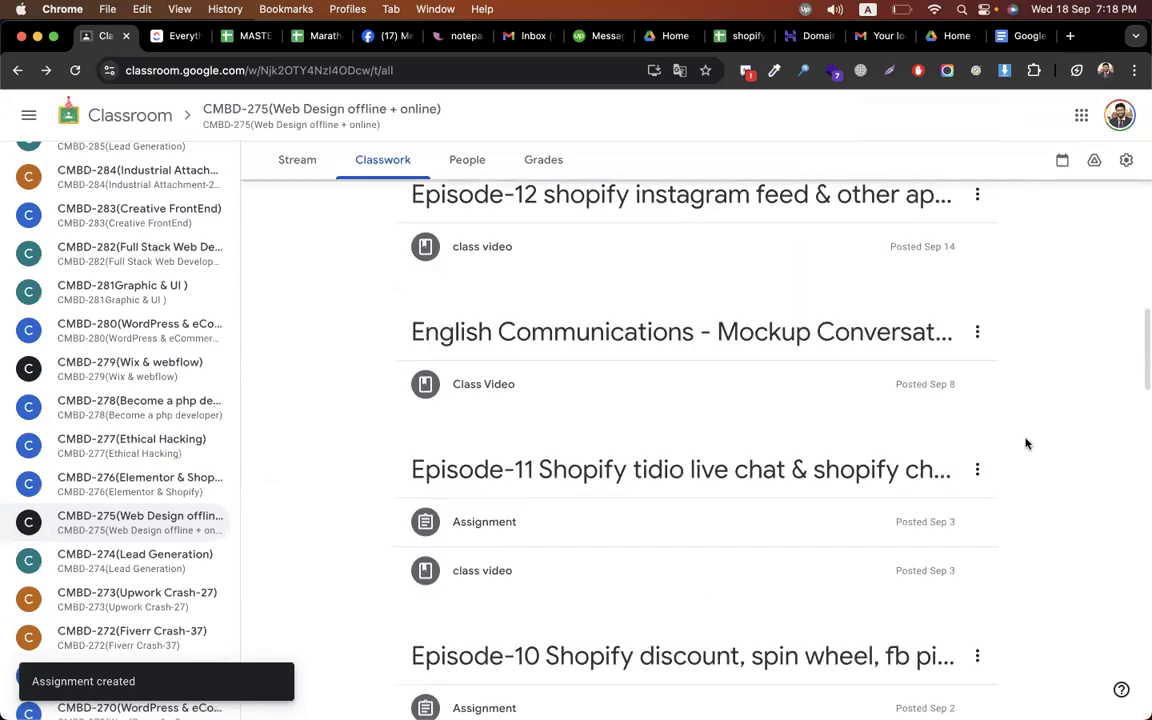
scroll(1026, 442, "up", 15)
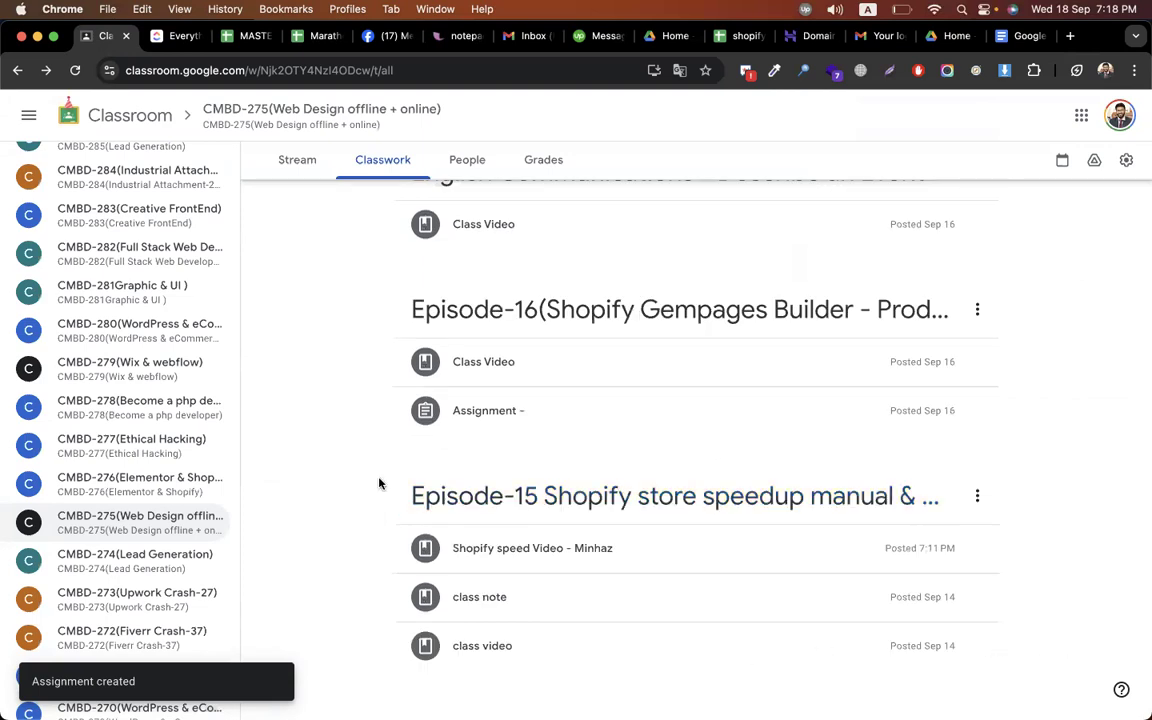
scroll(379, 484, "down", 2)
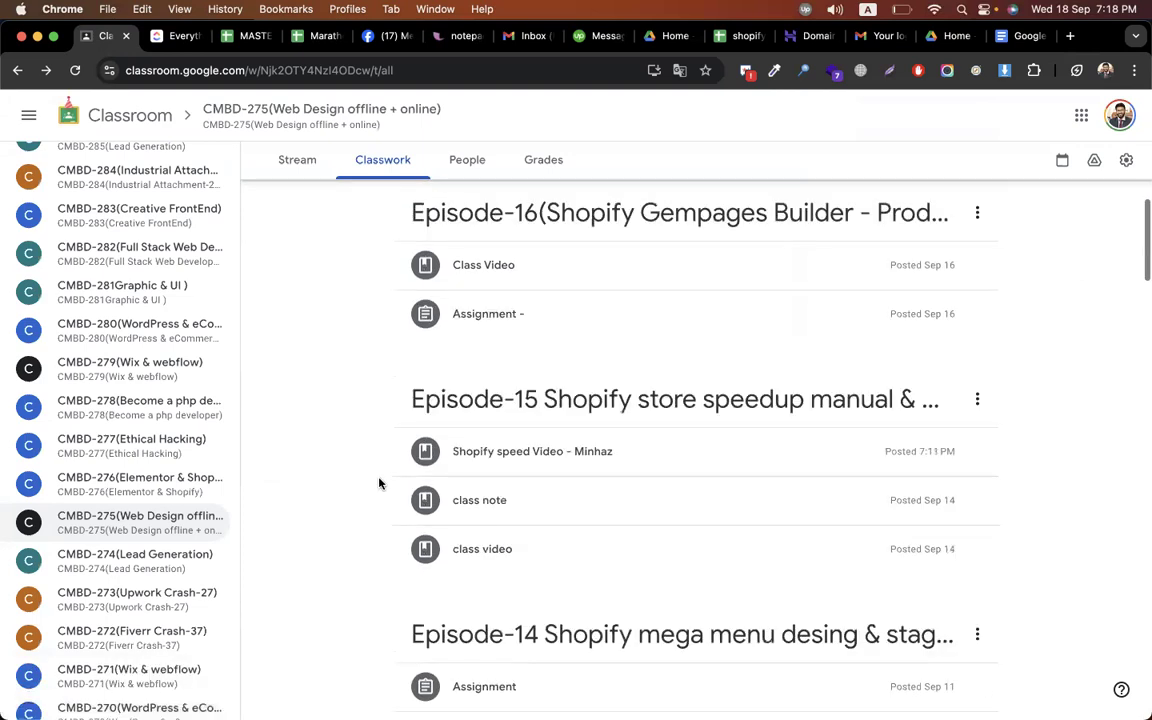
scroll(379, 484, "up", 1)
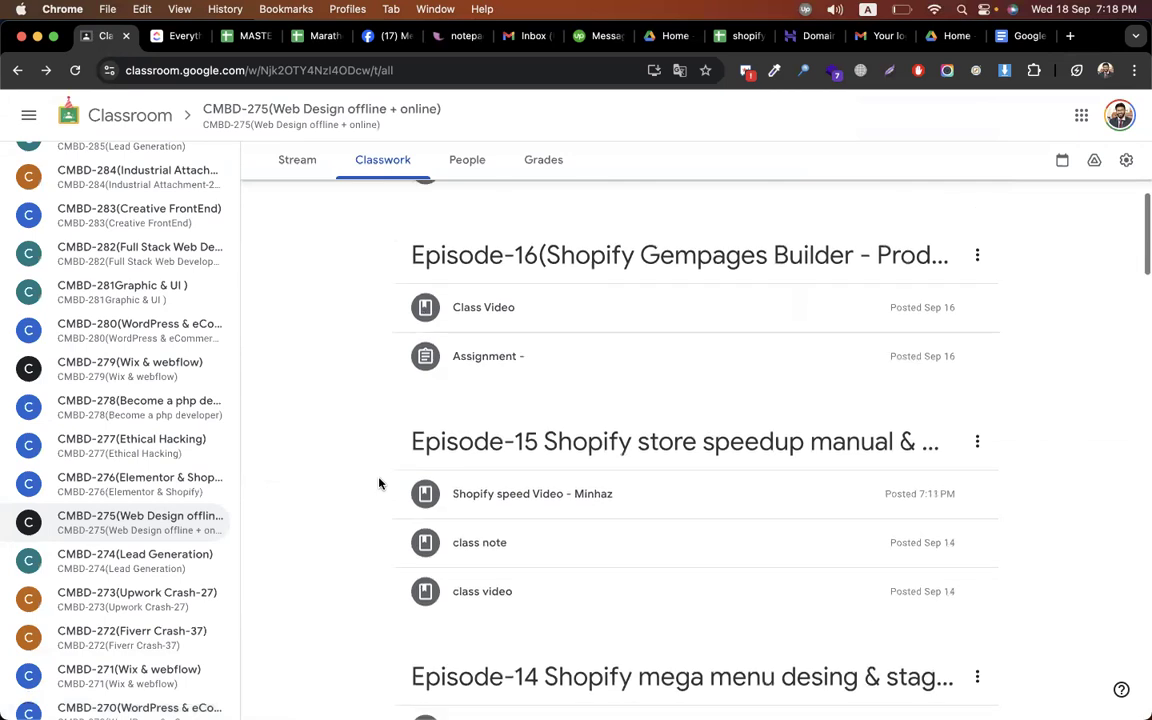
scroll(379, 484, "up", 1)
scroll(424, 524, "down", 1)
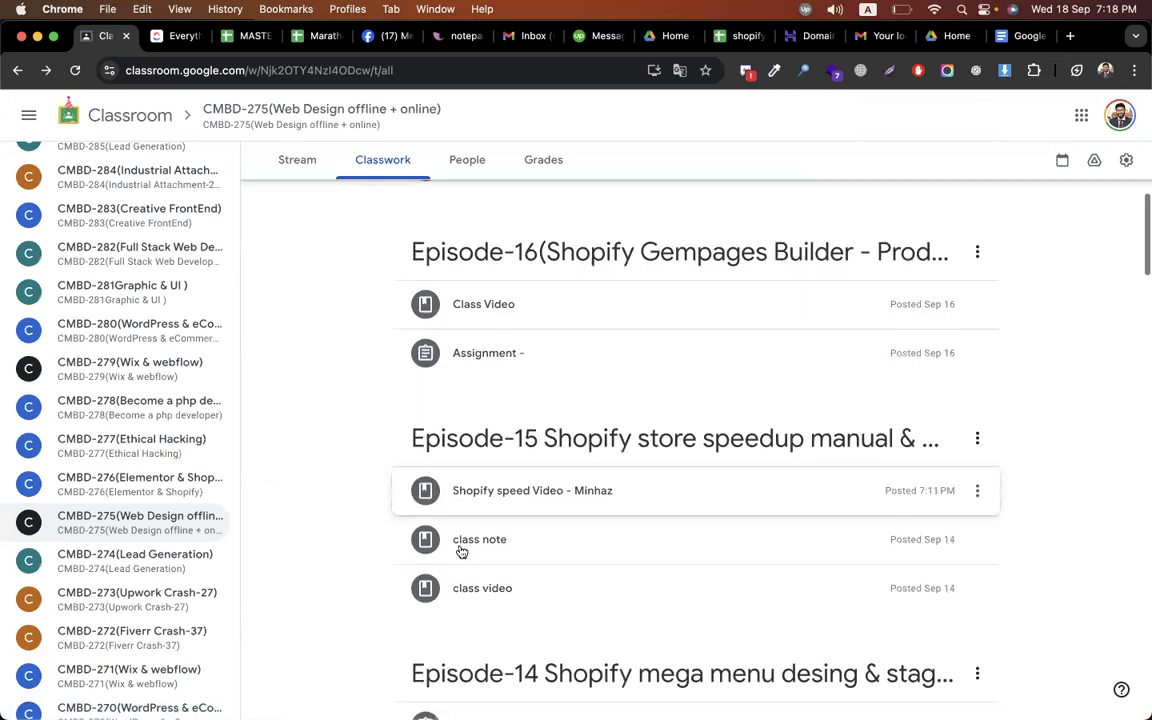
scroll(518, 474, "down", 1)
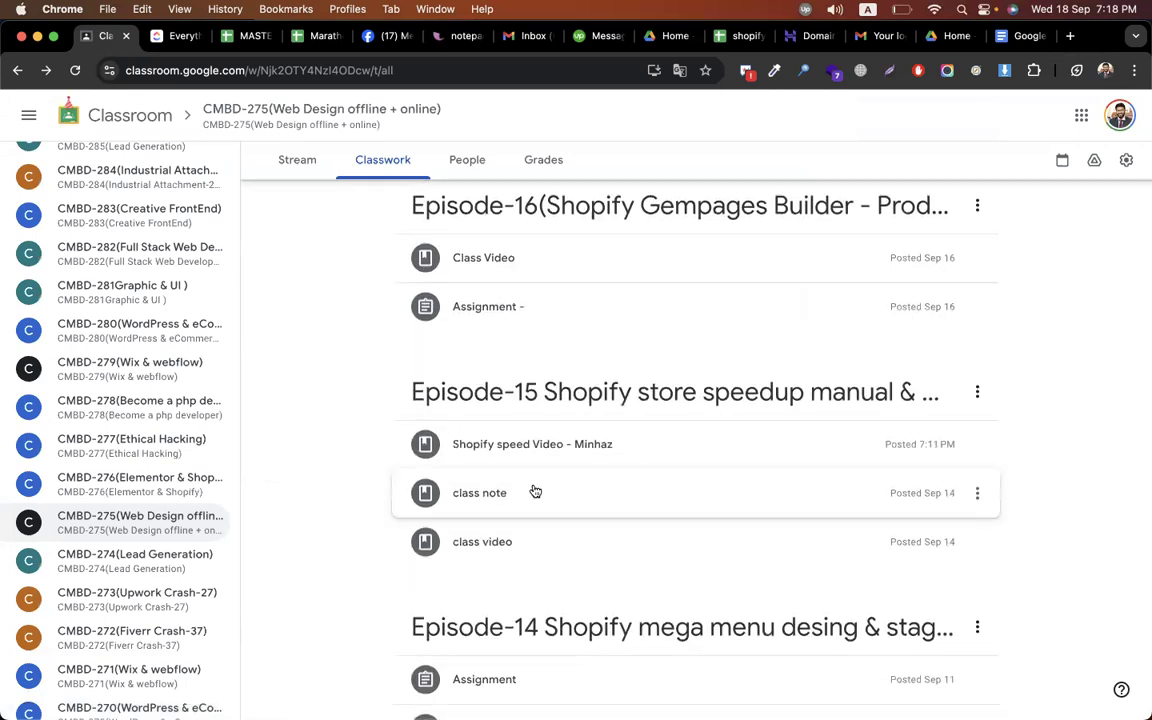
left_click(538, 495)
left_click(1037, 410)
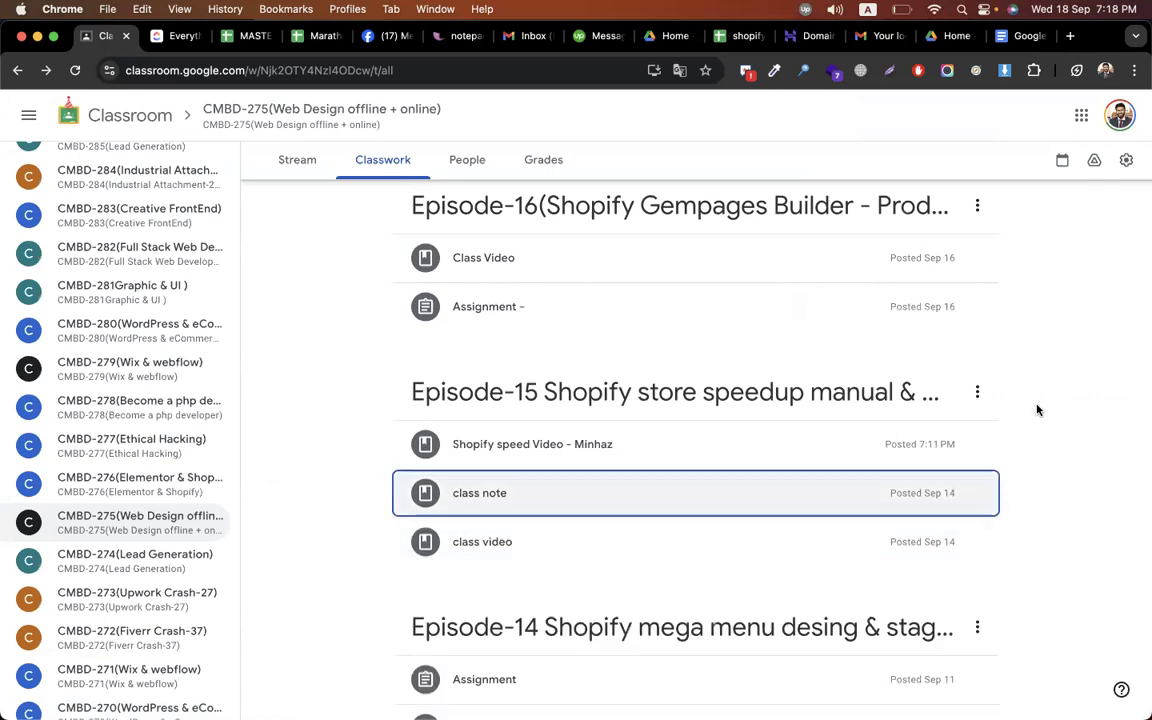
Scroll to the Episode-12 topic, start renaming it, then cancel the rename
scroll(1037, 410, "down", 4)
scroll(1037, 410, "down", 1)
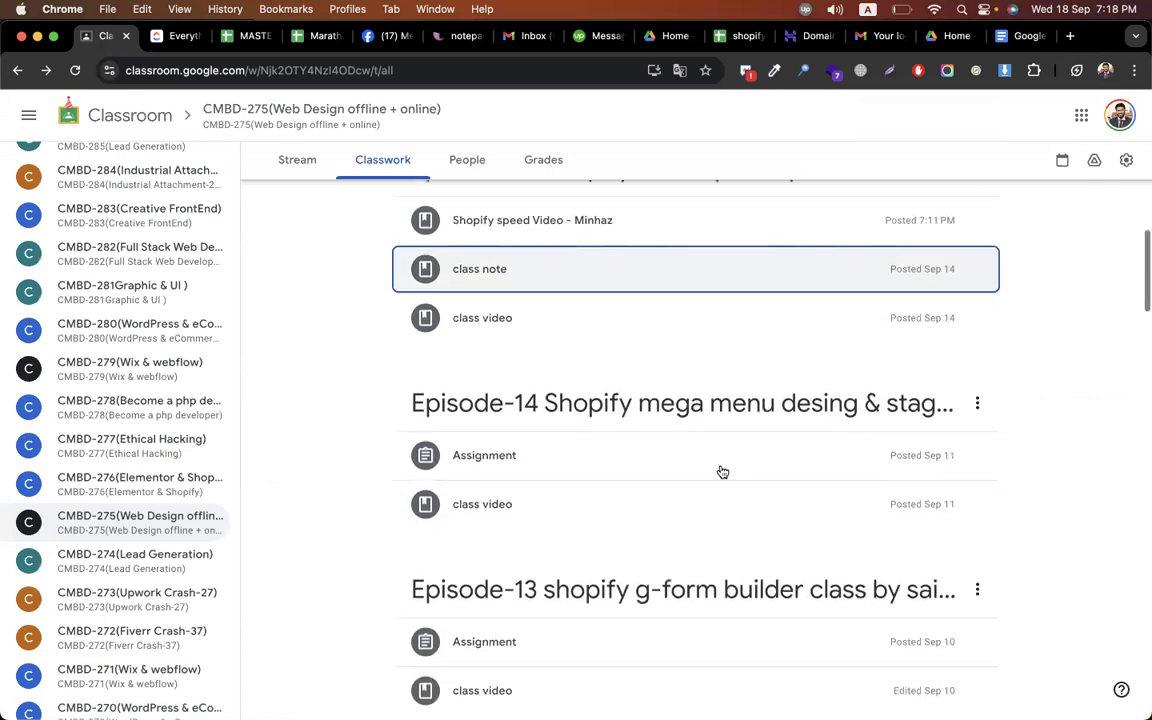
scroll(700, 460, "down", 4)
scroll(641, 450, "down", 4)
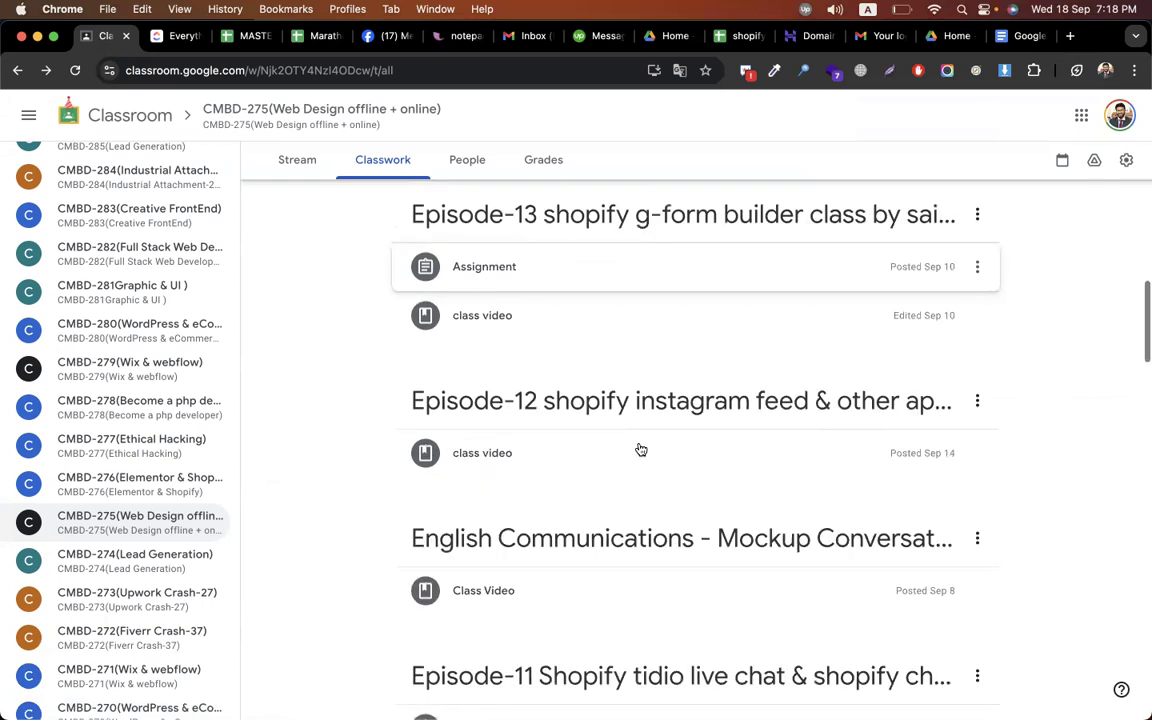
scroll(690, 420, "down", 1)
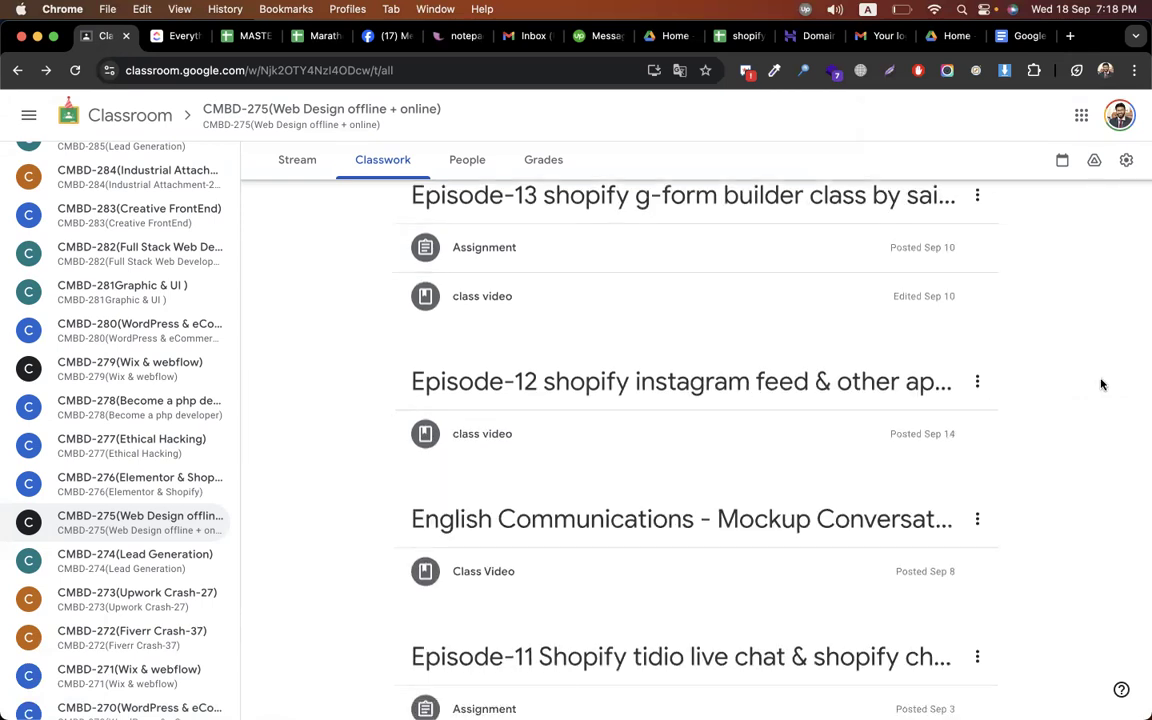
left_click(978, 390)
left_click(997, 427)
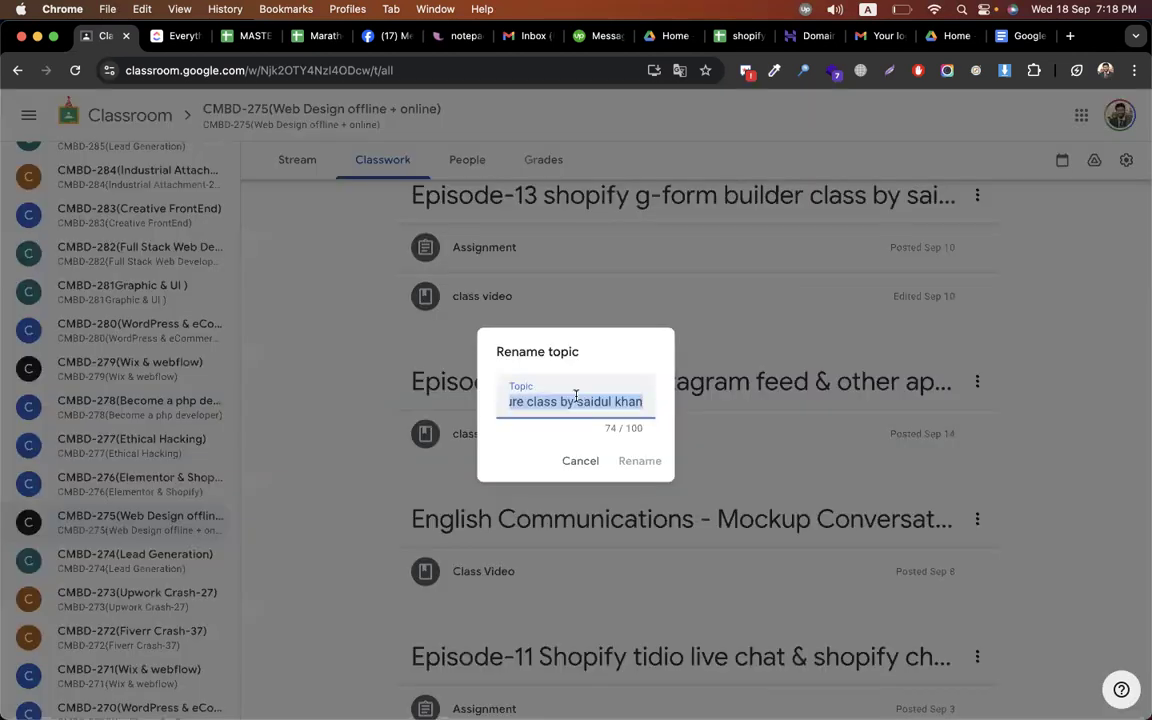
left_click(580, 460)
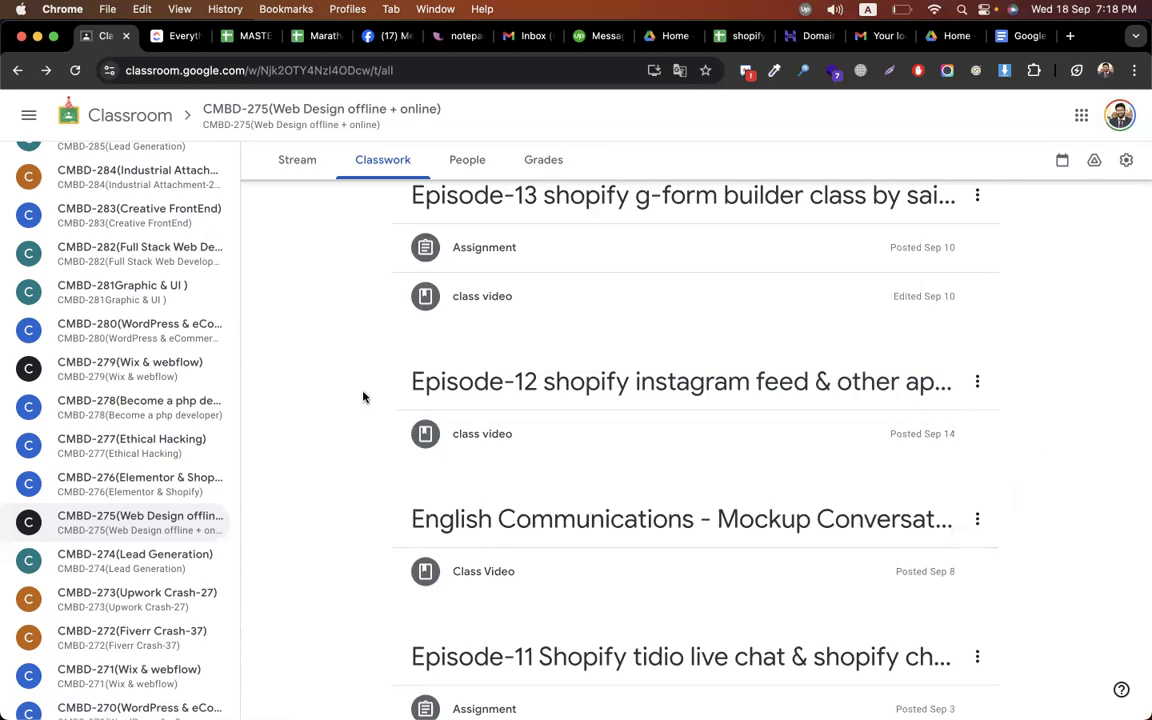
scroll(363, 397, "up", 10)
Create a material titled 'assignment' that asks students to install the app and upload a snap in a doc
left_click(408, 227)
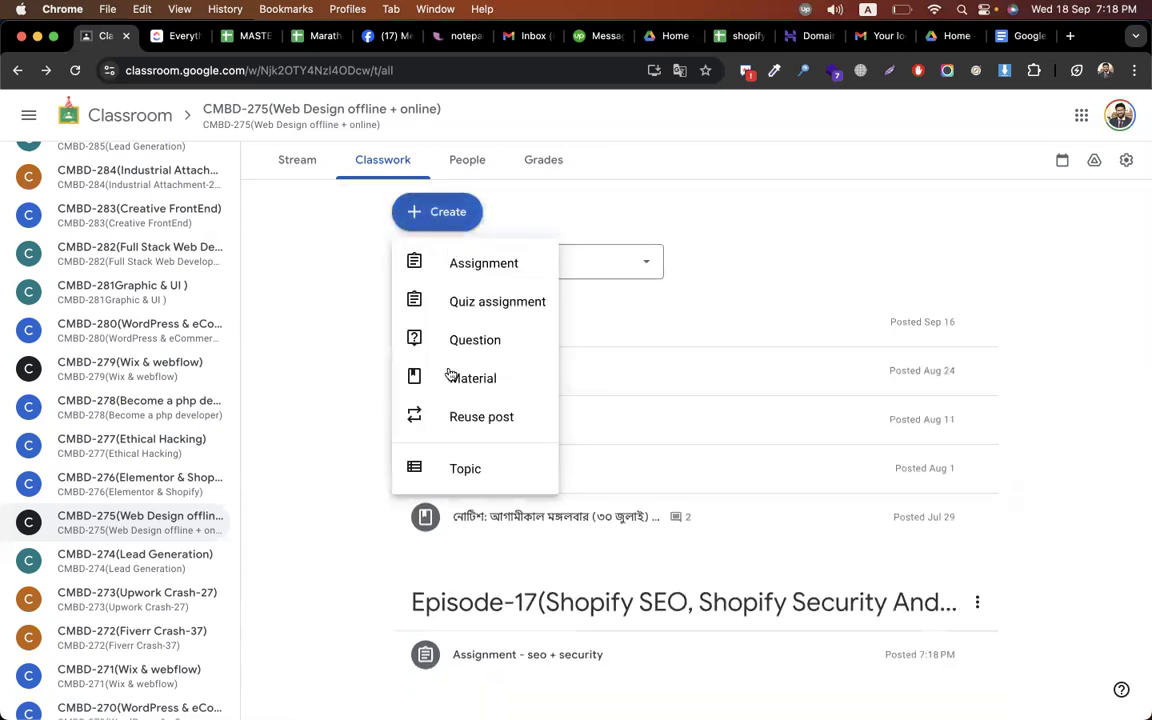
left_click(473, 378)
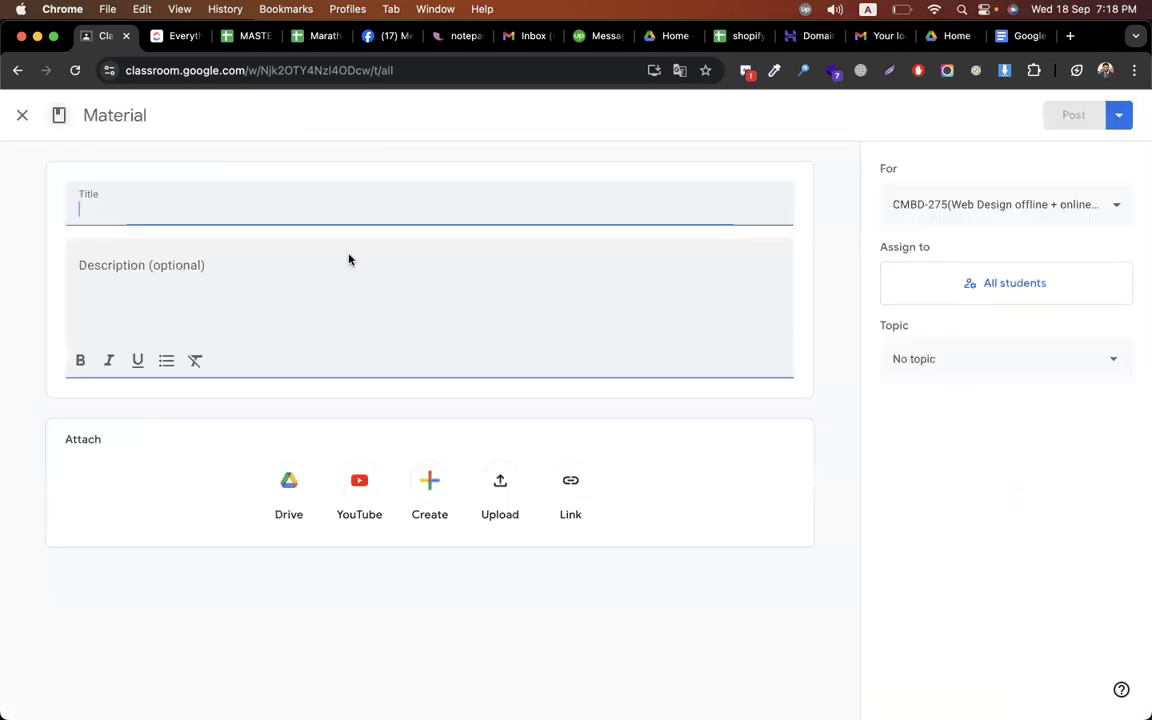
type("assignment")
left_click(241, 291)
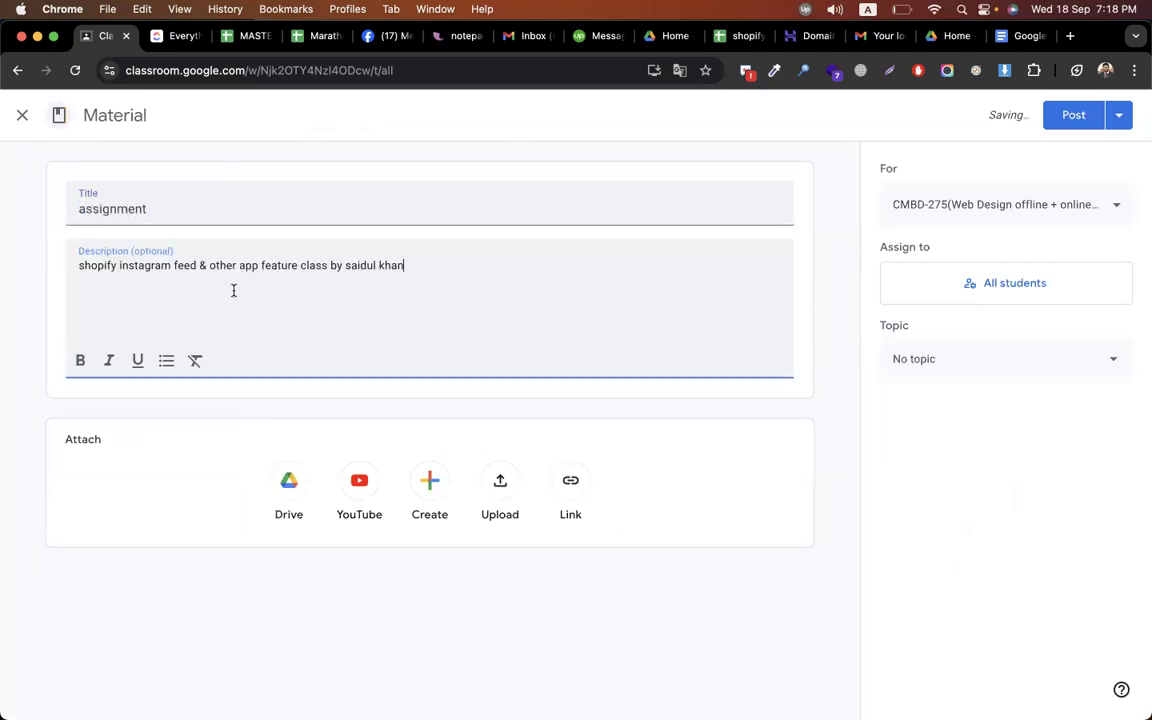
left_click_drag(261, 266, 405, 266)
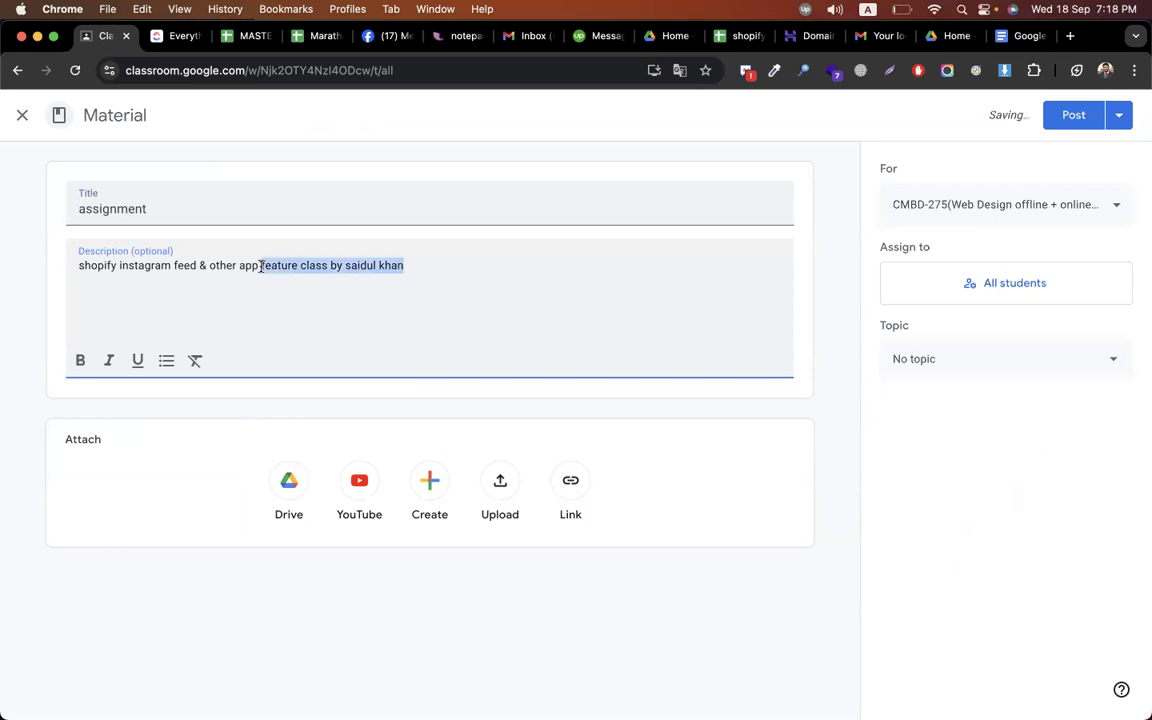
type(">> inst")
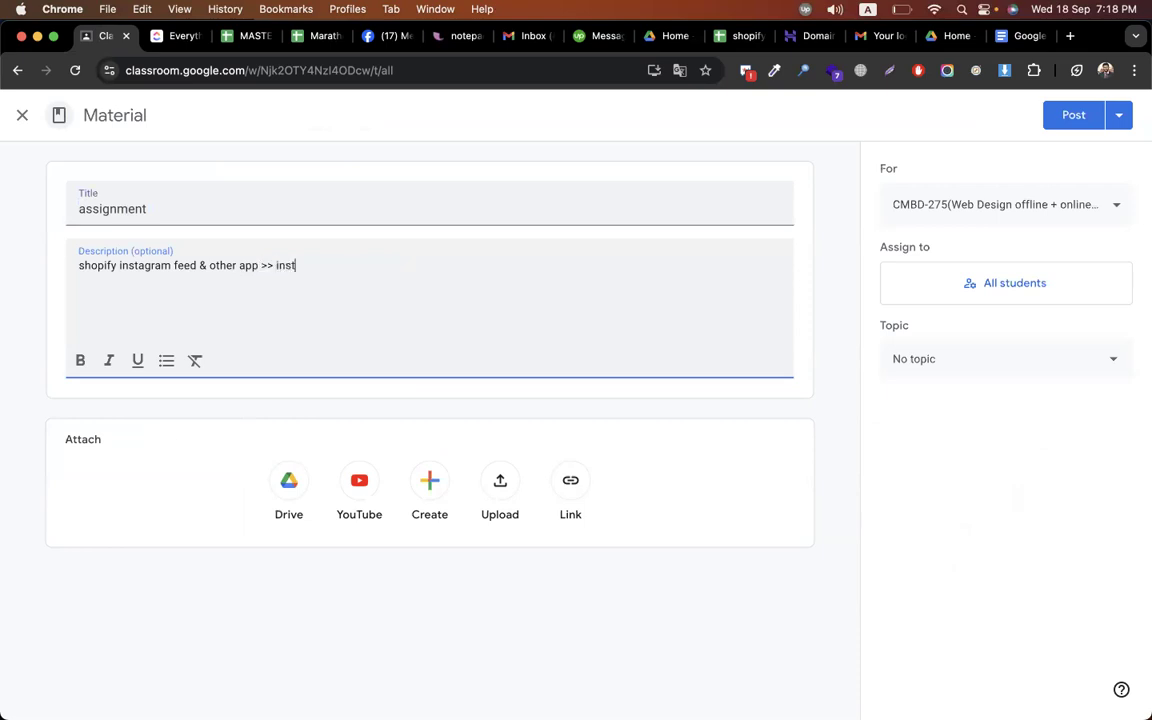
type("all and active > snap i")
key("BackSpace")
type("upload i")
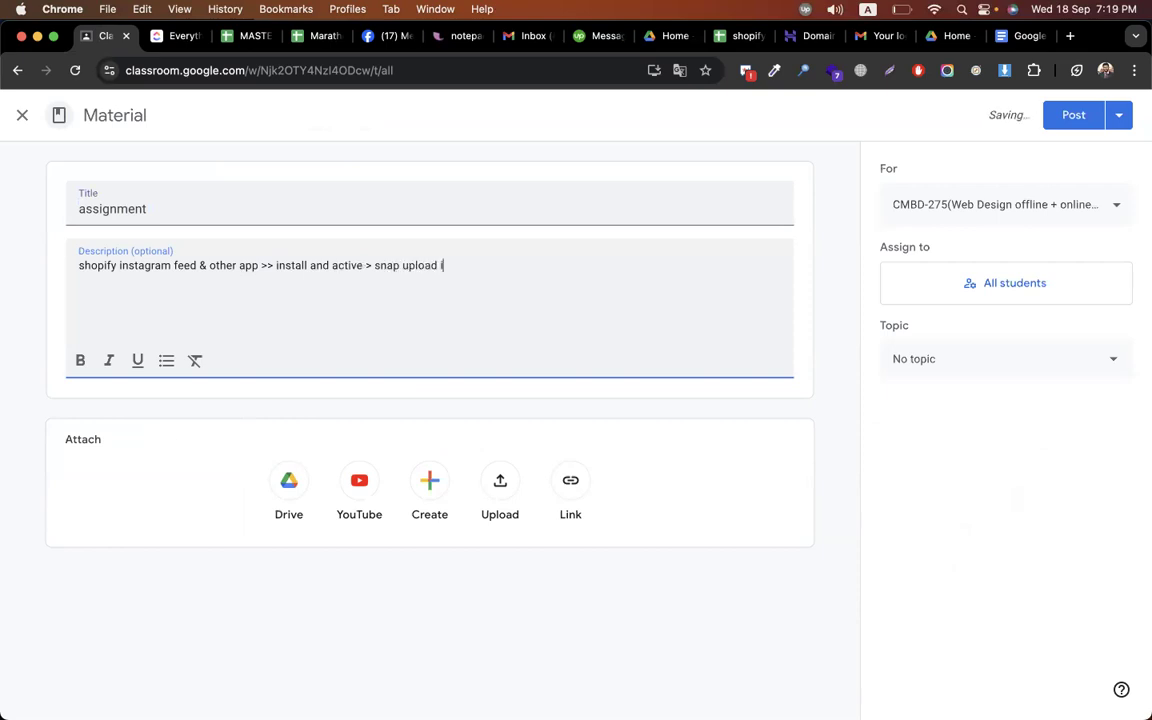
type("n a aoc")
key("BackSpace")
key("BackSpace")
type("ocs")
File the material under the Episode-12 topic and post it to the class
left_click(900, 363)
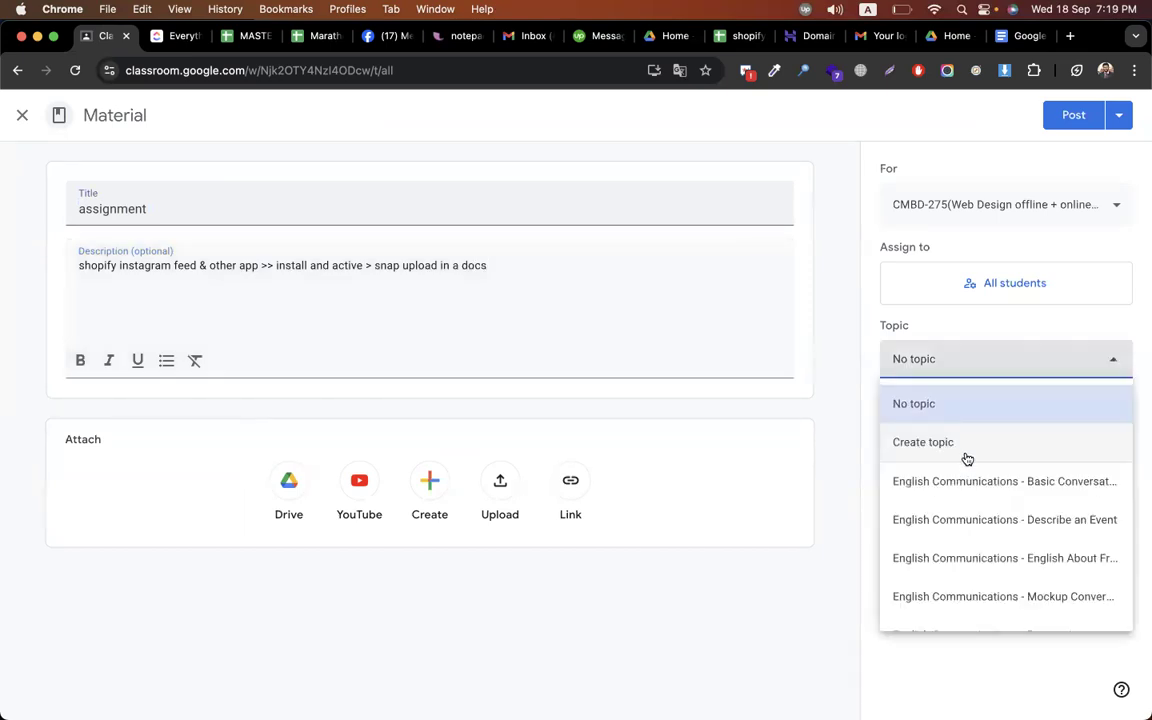
scroll(965, 462, "down", 10)
scroll(970, 594, "down", 1)
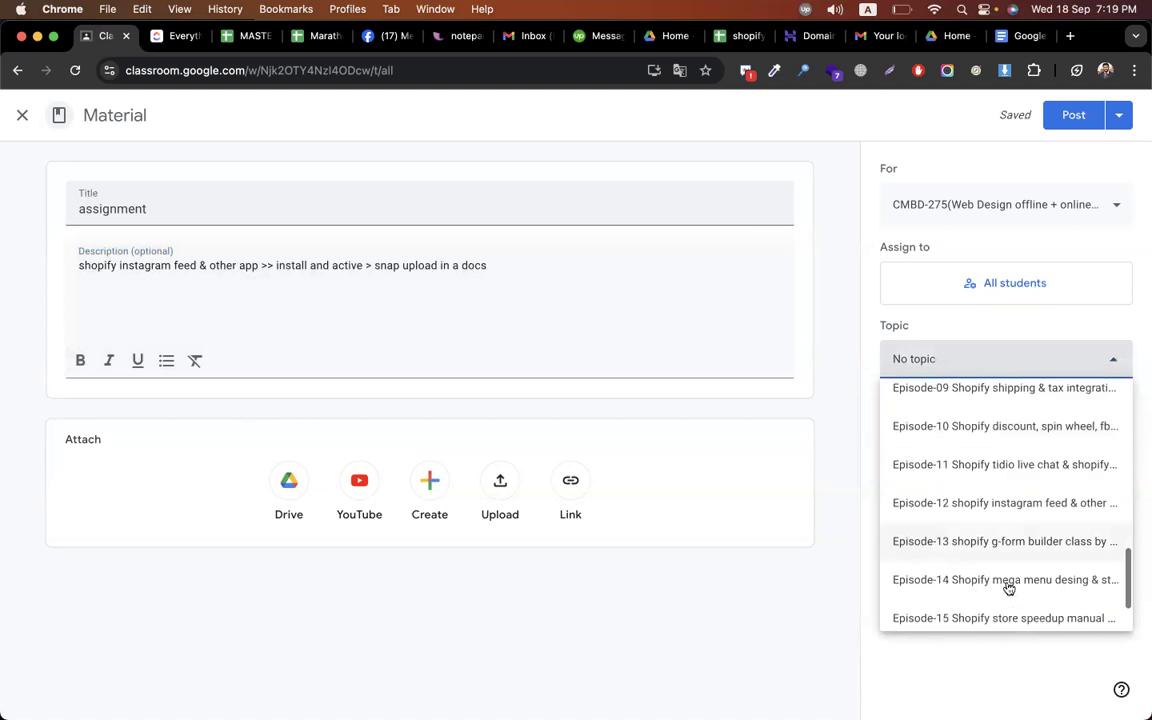
scroll(1009, 589, "down", 1)
scroll(1006, 589, "down", 1)
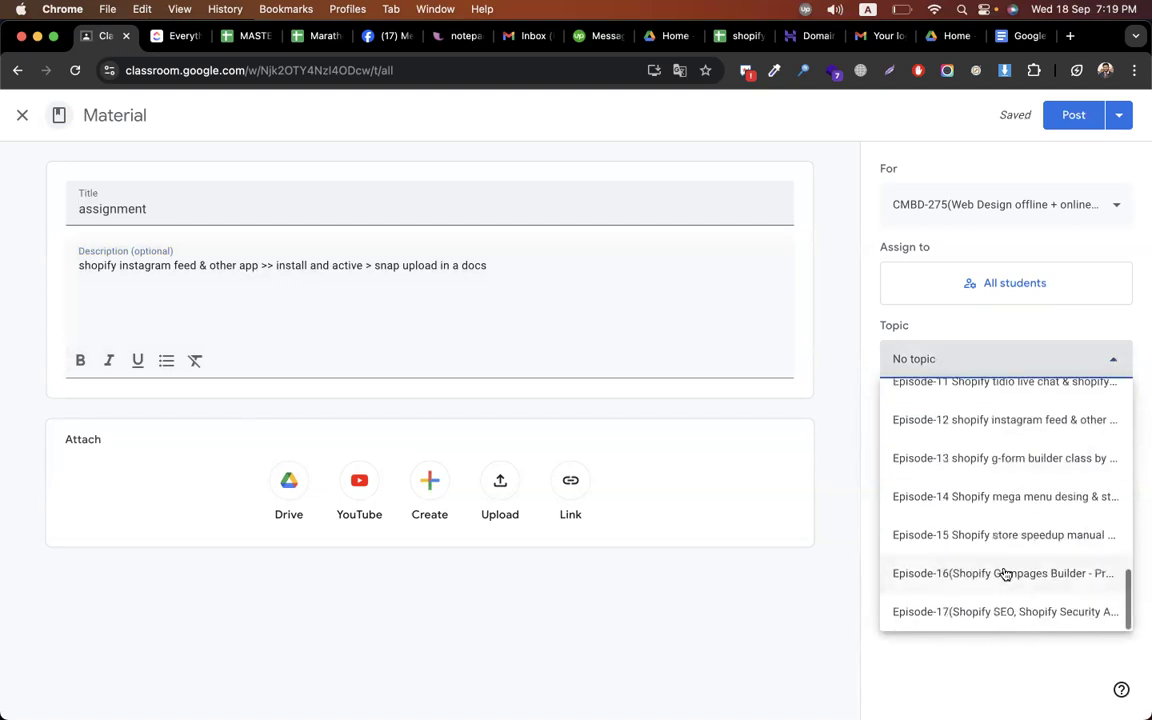
scroll(1005, 570, "up", 3)
left_click(1003, 519)
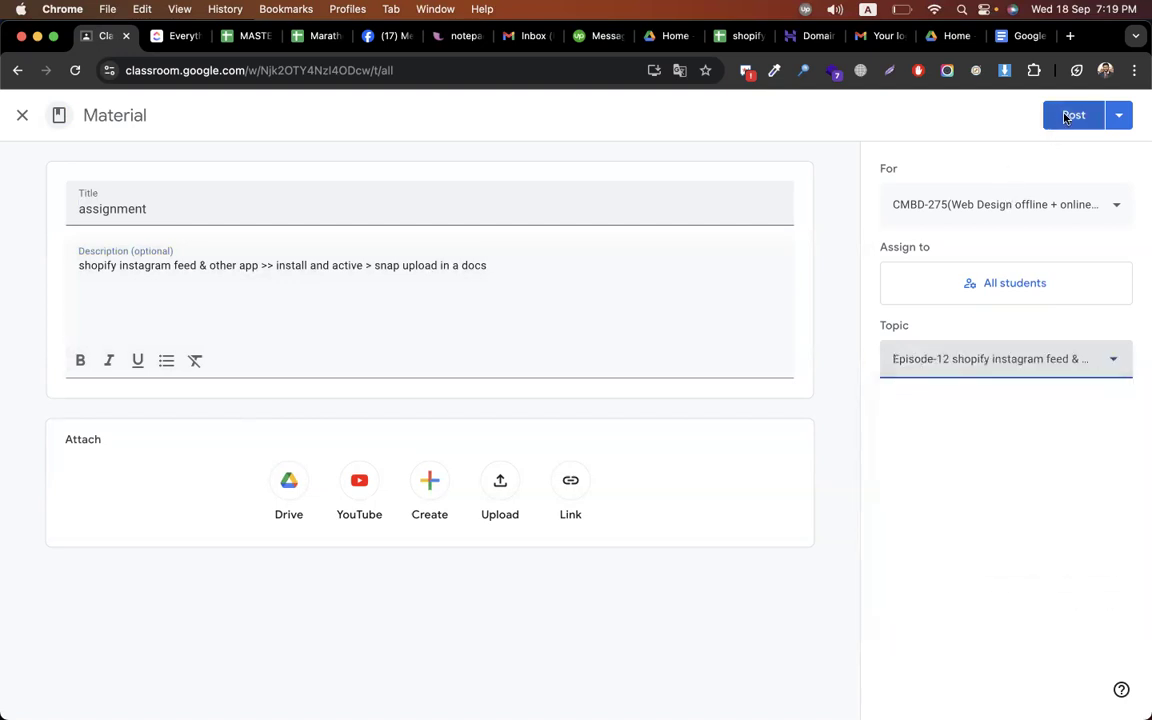
left_click(1066, 118)
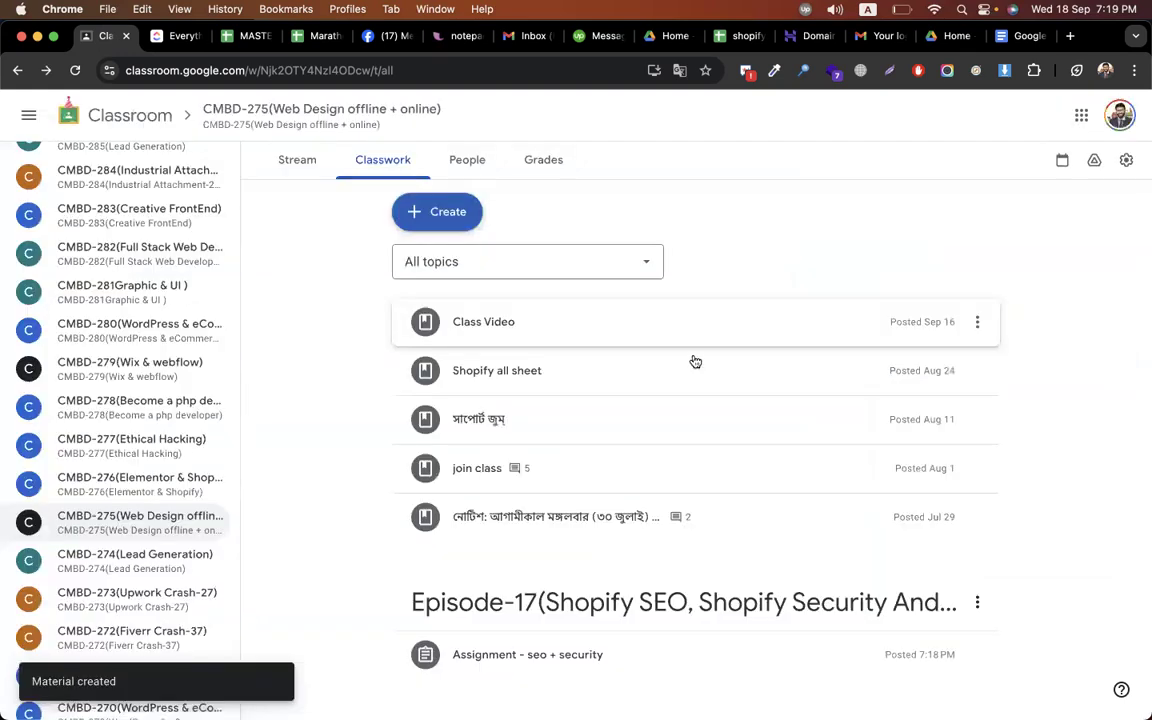
scroll(301, 570, "down", 3)
scroll(301, 570, "down", 4)
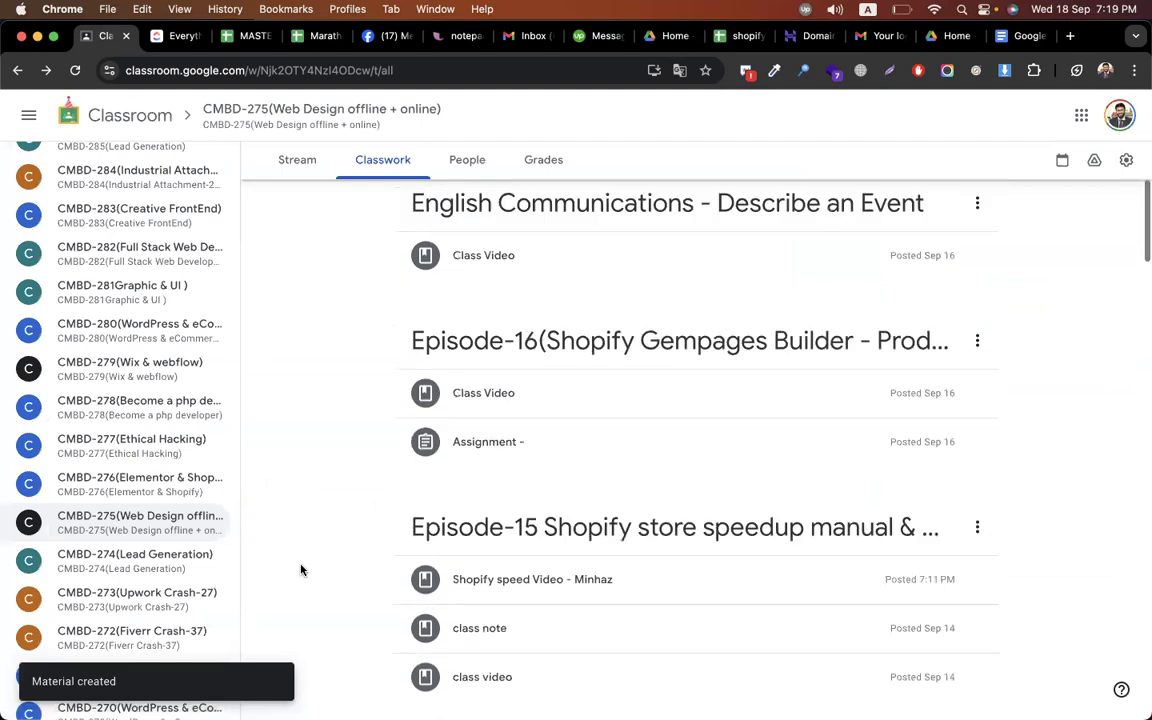
scroll(369, 540, "down", 4)
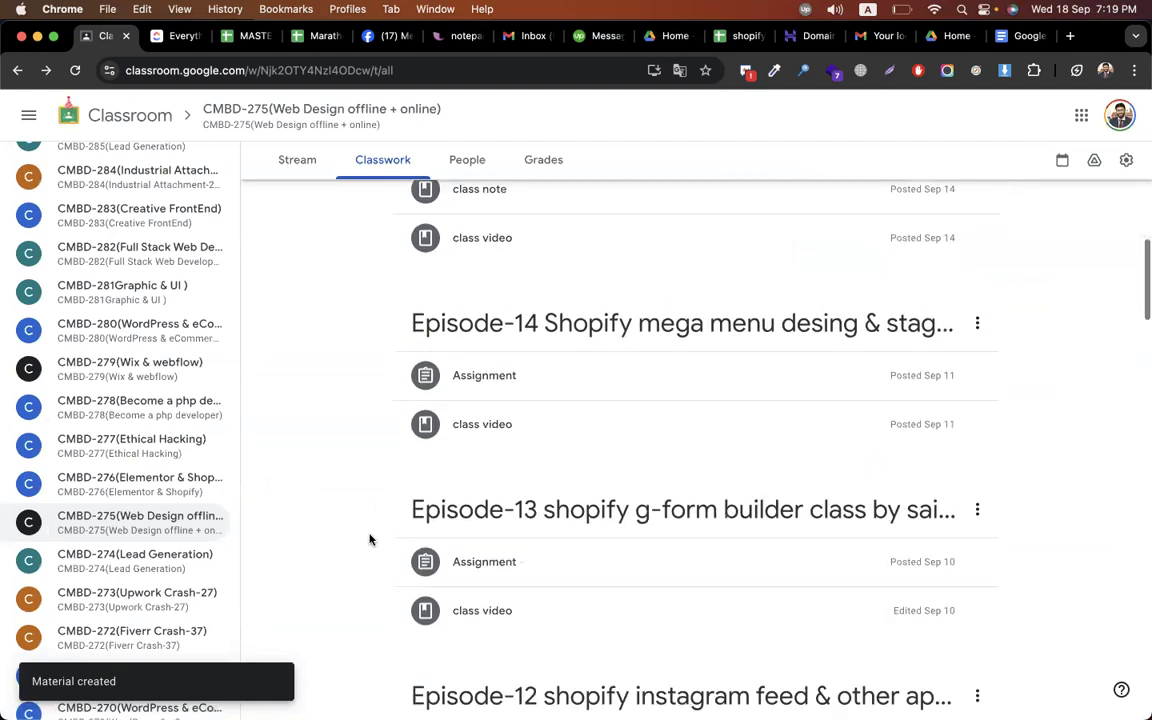
scroll(344, 580, "down", 3)
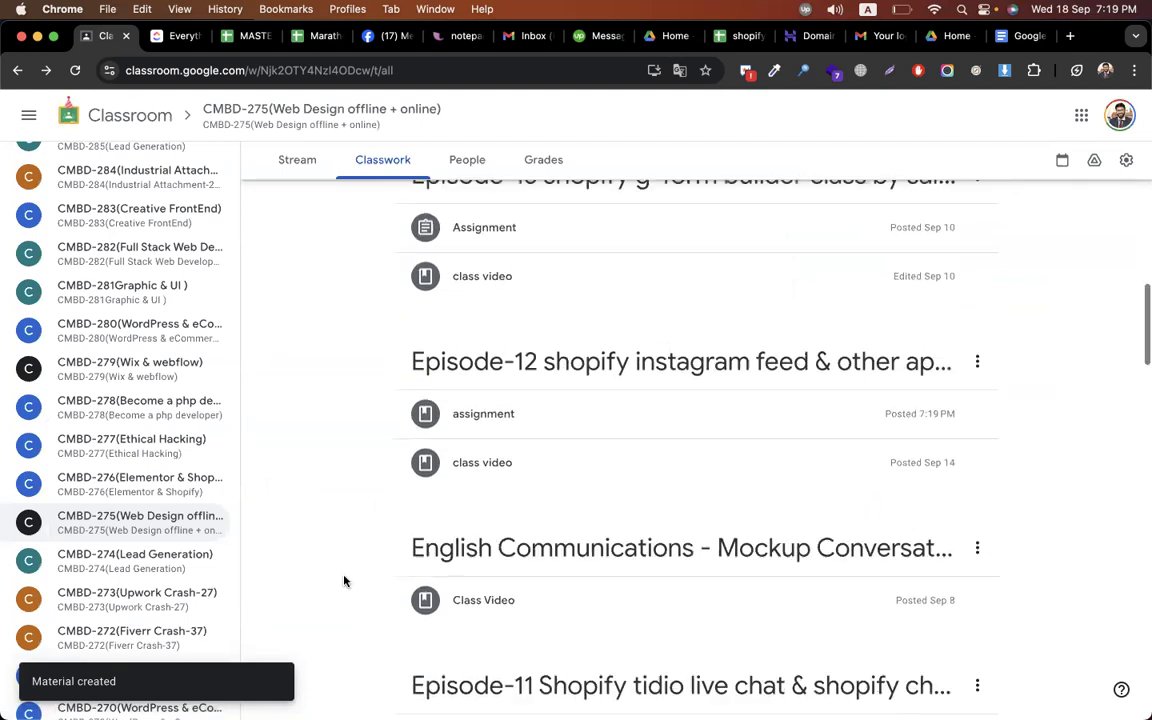
scroll(344, 581, "down", 2)
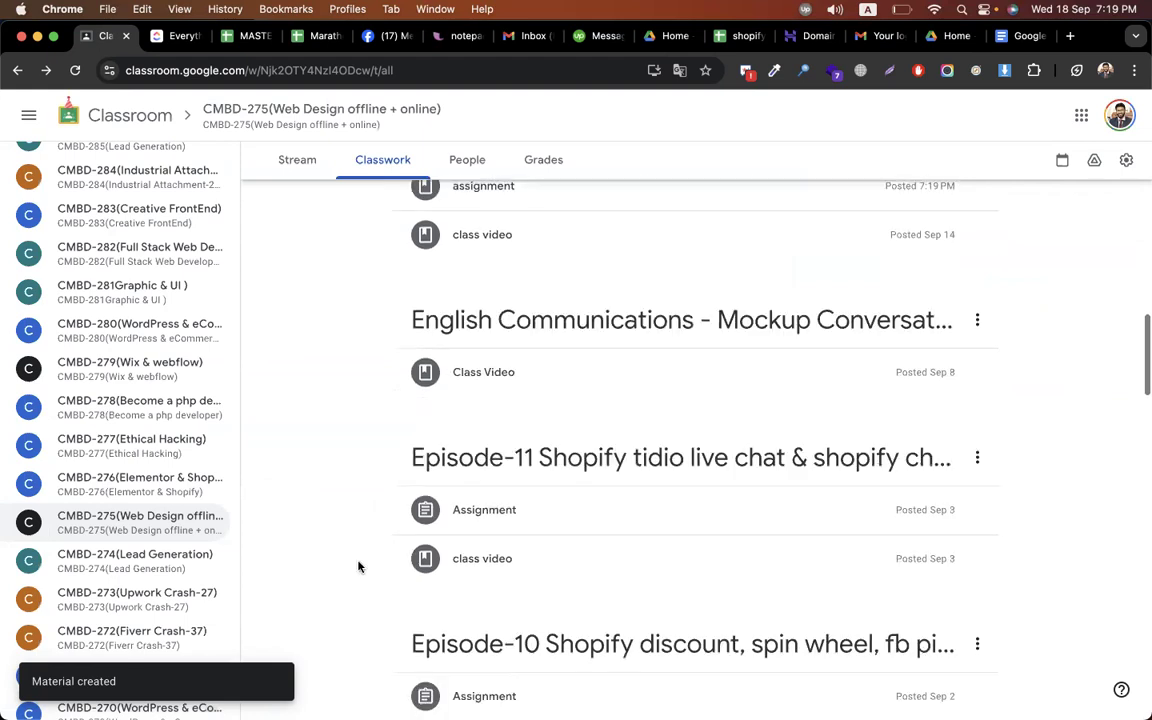
scroll(450, 490, "down", 1)
scroll(345, 589, "down", 2)
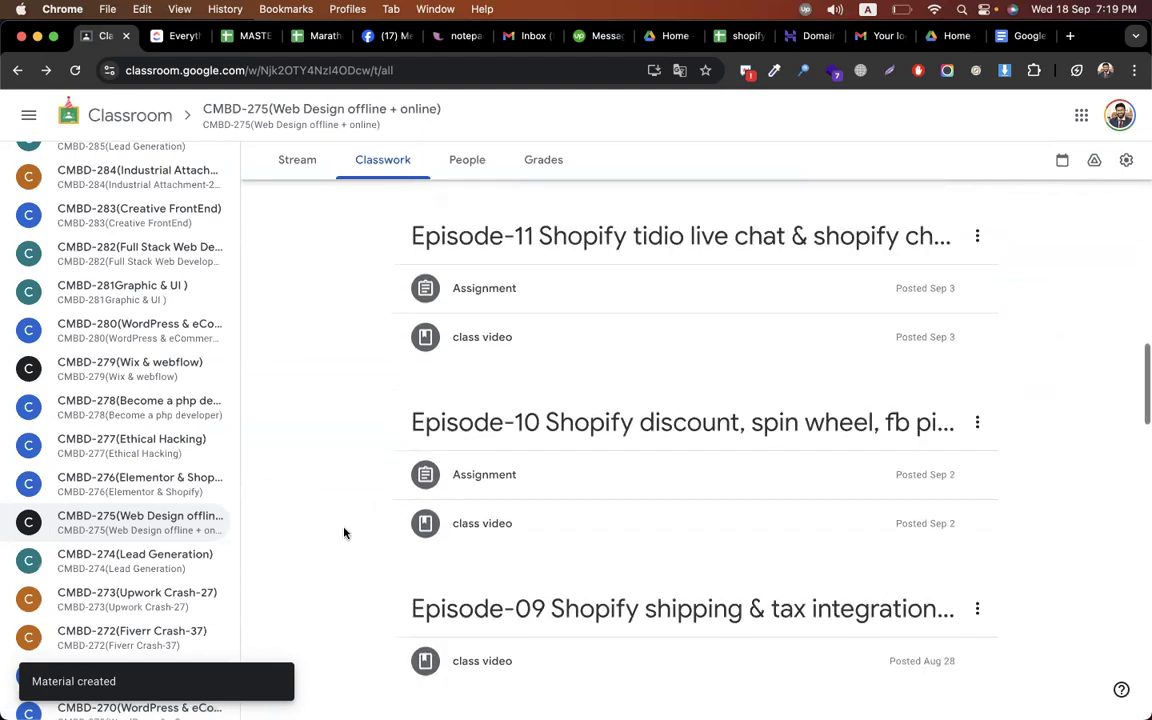
scroll(344, 533, "down", 1)
scroll(450, 490, "down", 1)
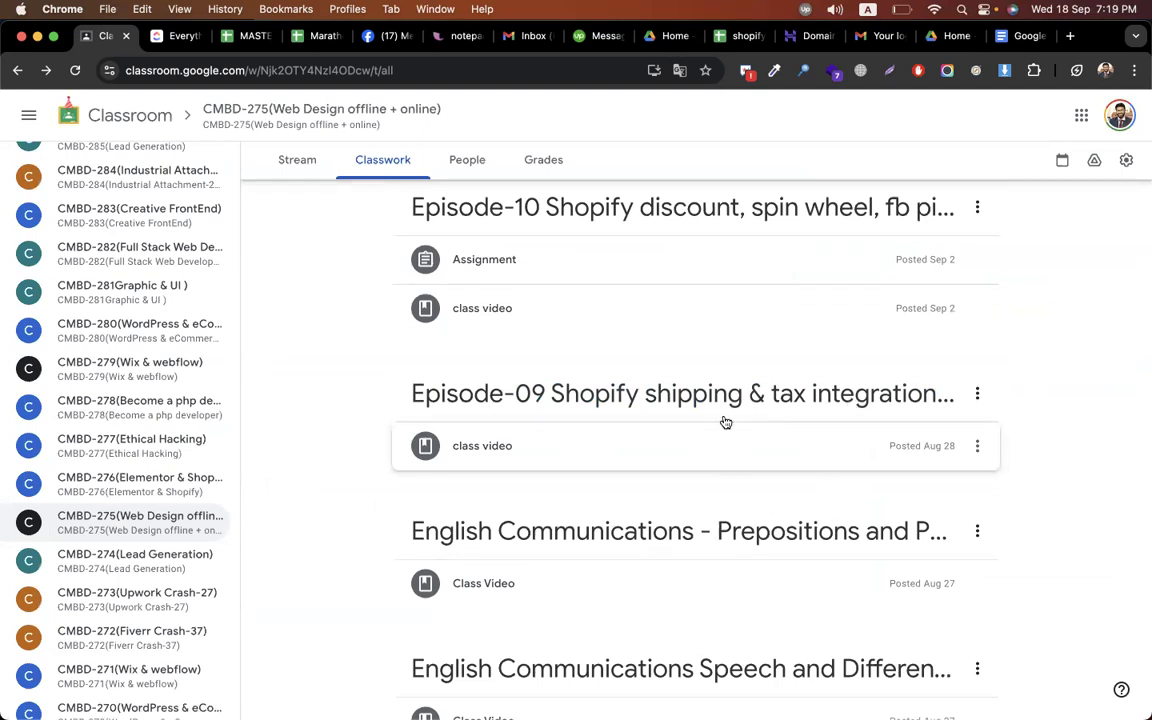
scroll(1013, 395, "down", 2)
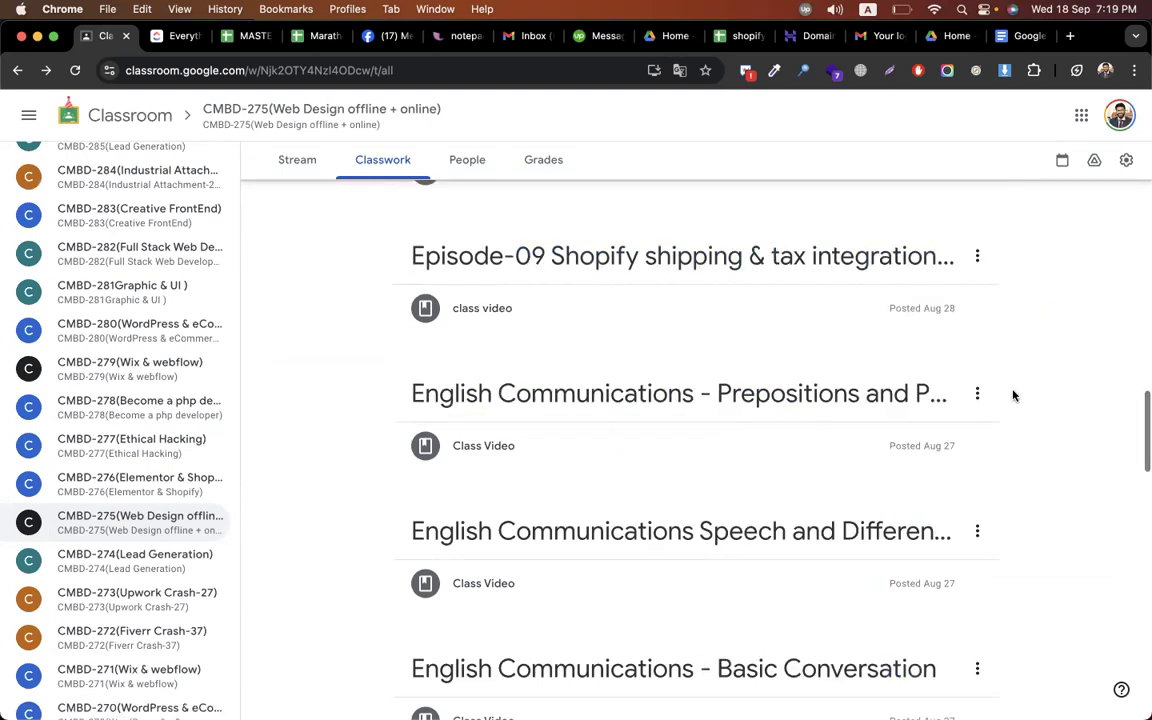
scroll(1013, 395, "down", 5)
scroll(1013, 395, "down", 3)
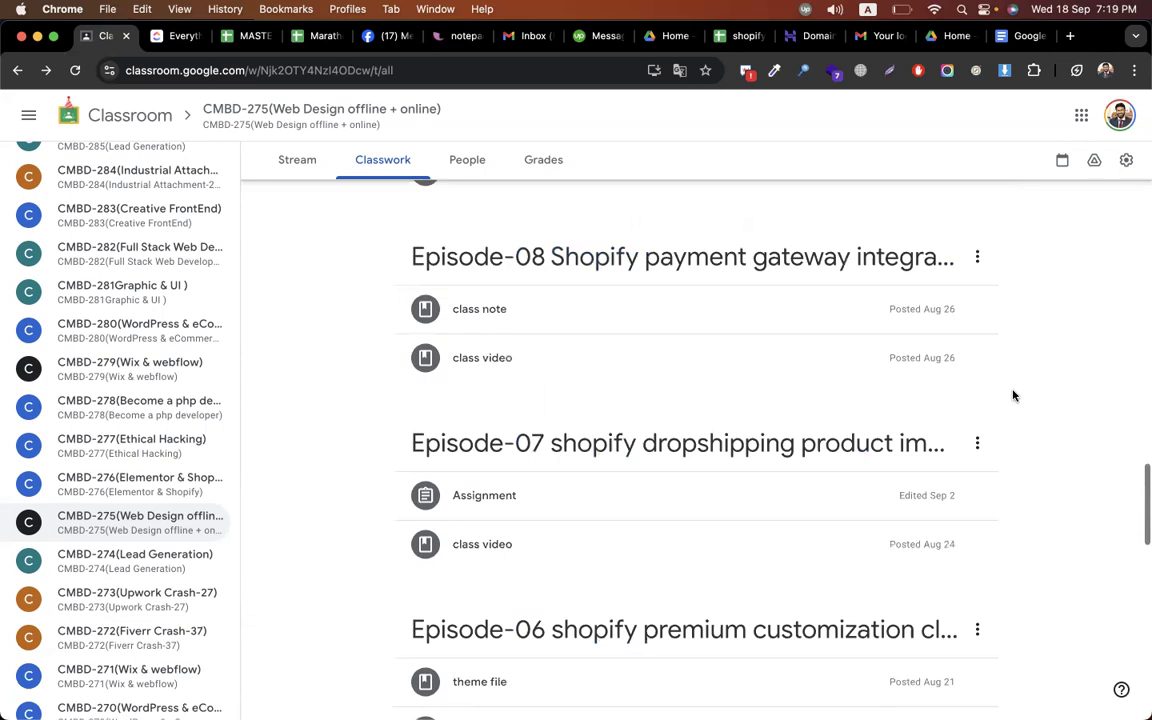
scroll(1013, 395, "down", 1)
scroll(1013, 395, "down", 2)
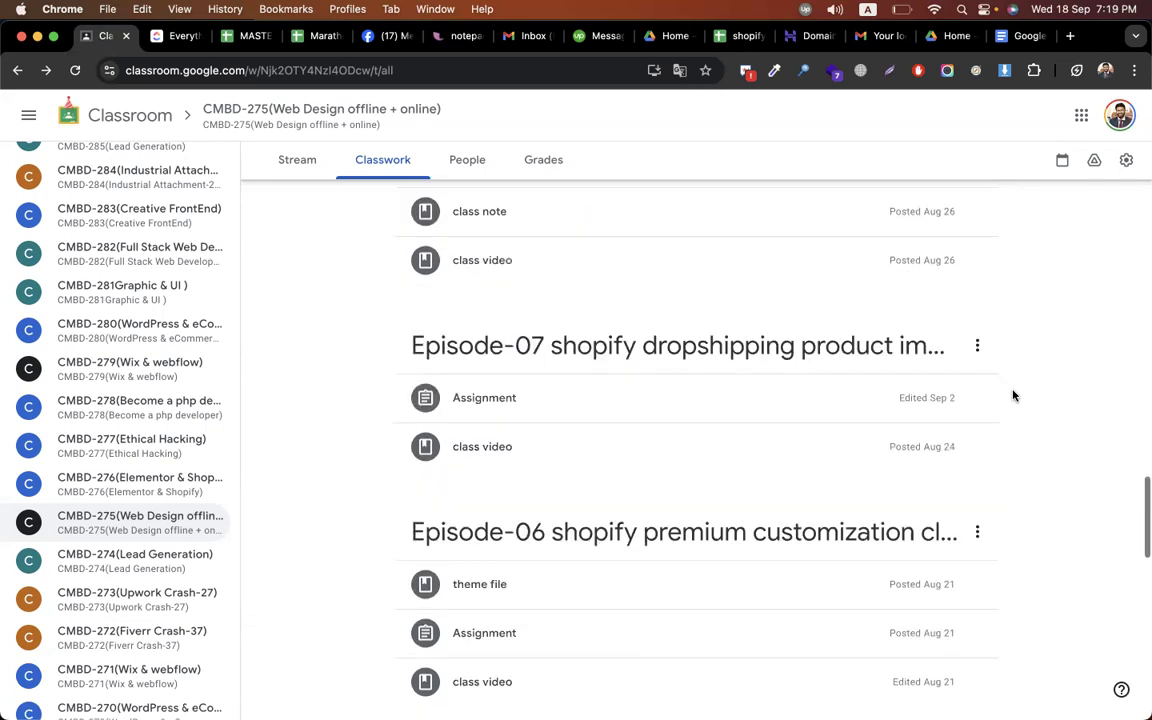
scroll(1013, 395, "down", 2)
scroll(1013, 395, "down", 2)
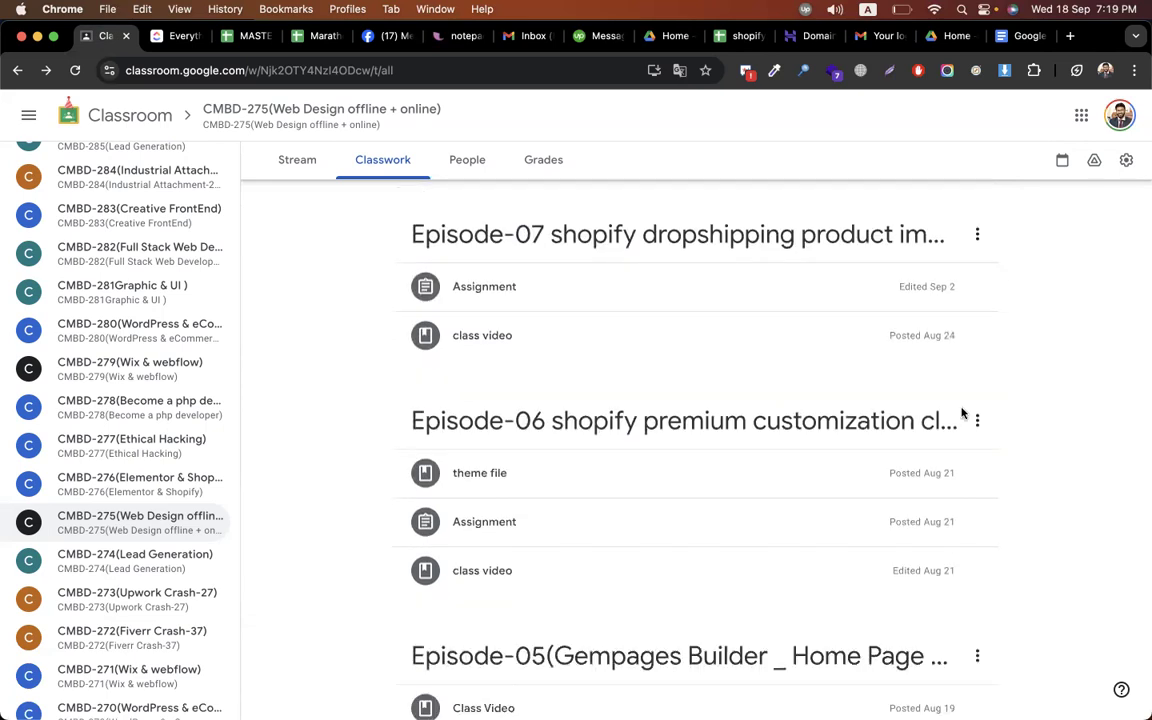
scroll(824, 565, "up", 20)
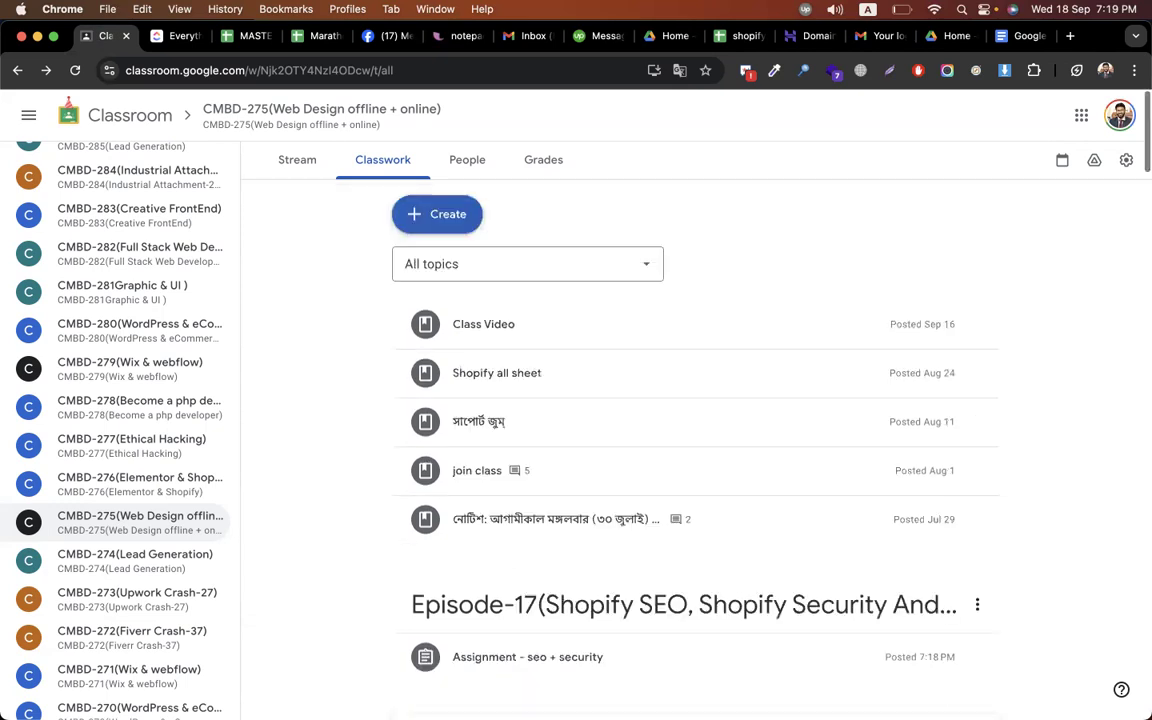